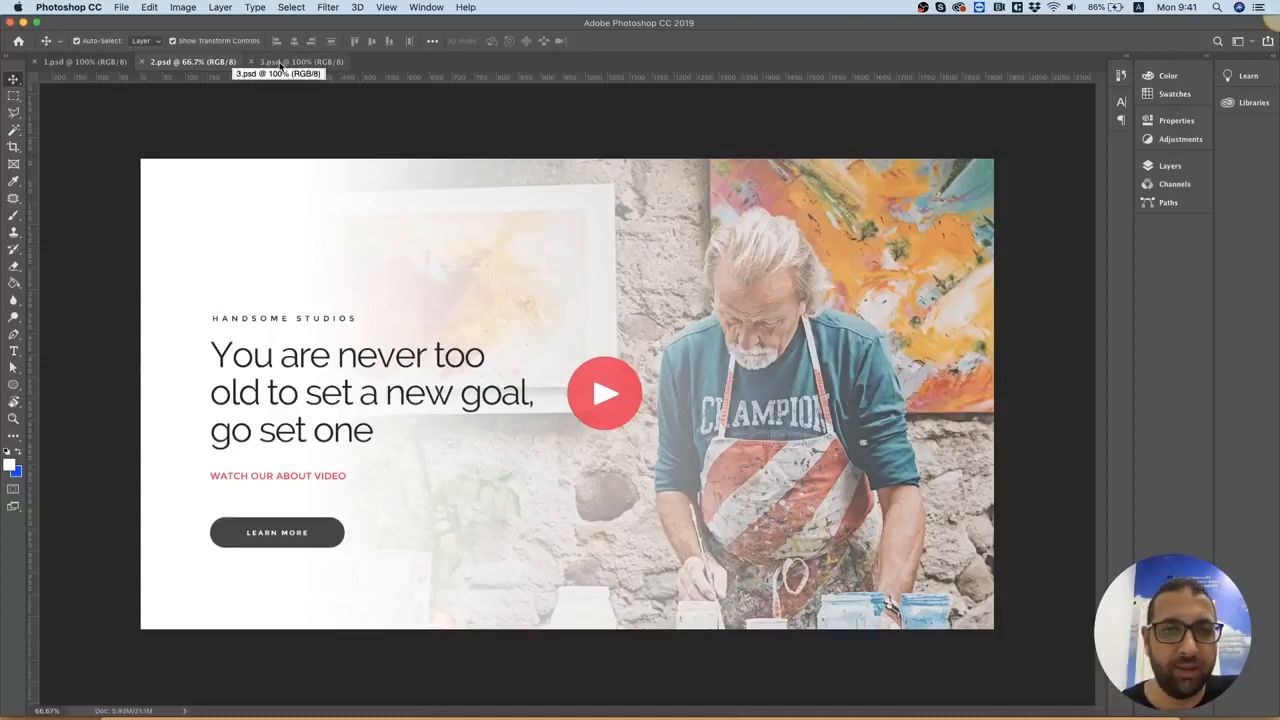
# Review the hero designs in 1.psd, 2.psd and 3.psd, ending on 1.psd
pyautogui.click(105, 62)
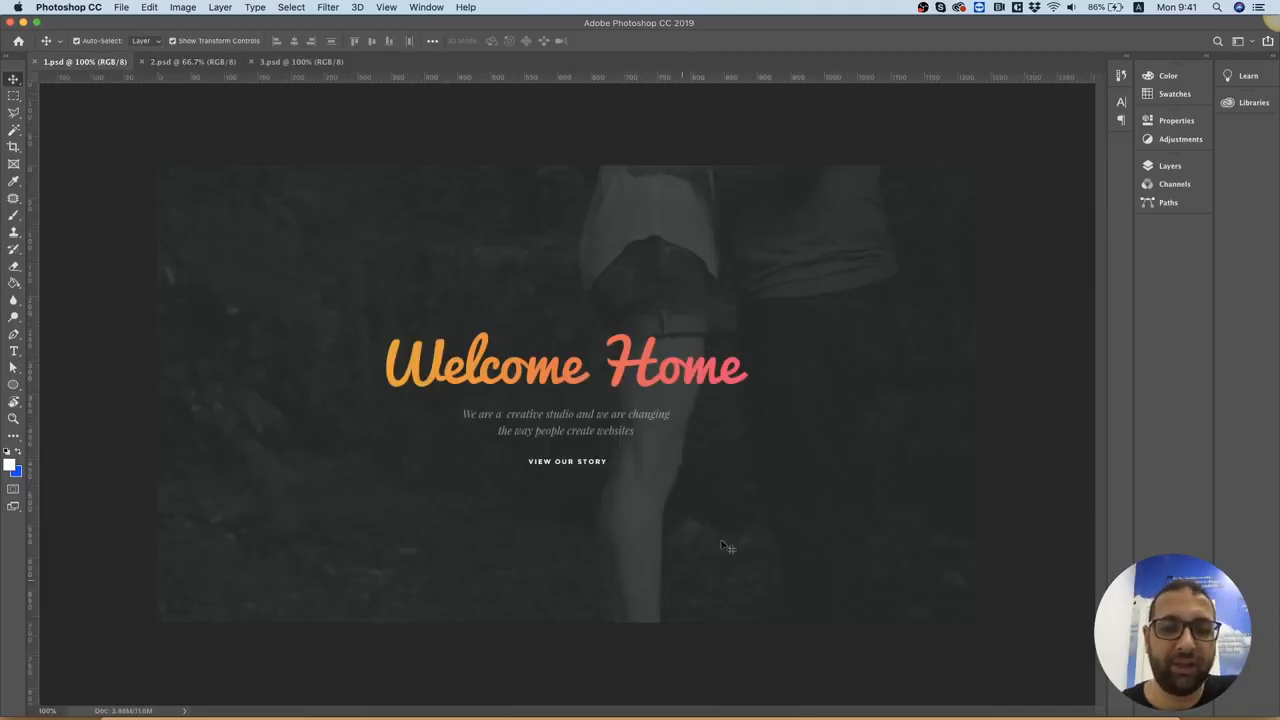
pyautogui.click(178, 65)
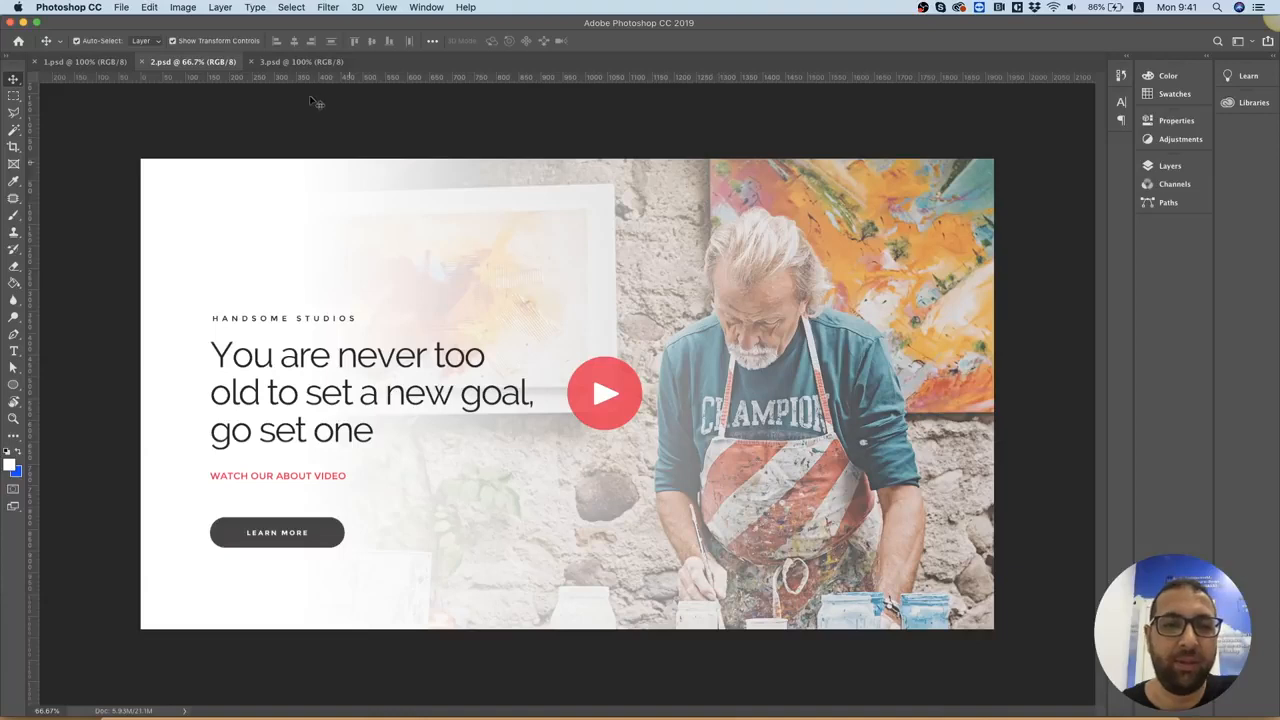
pyautogui.click(284, 65)
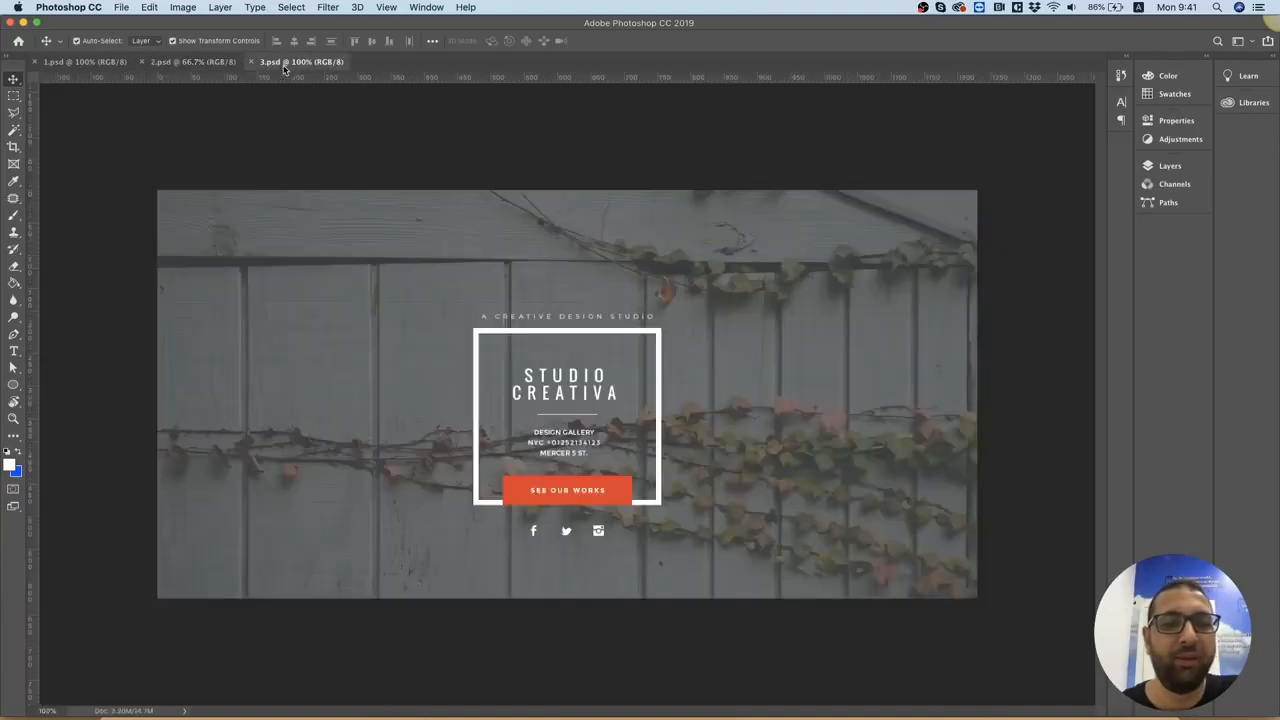
pyautogui.click(87, 65)
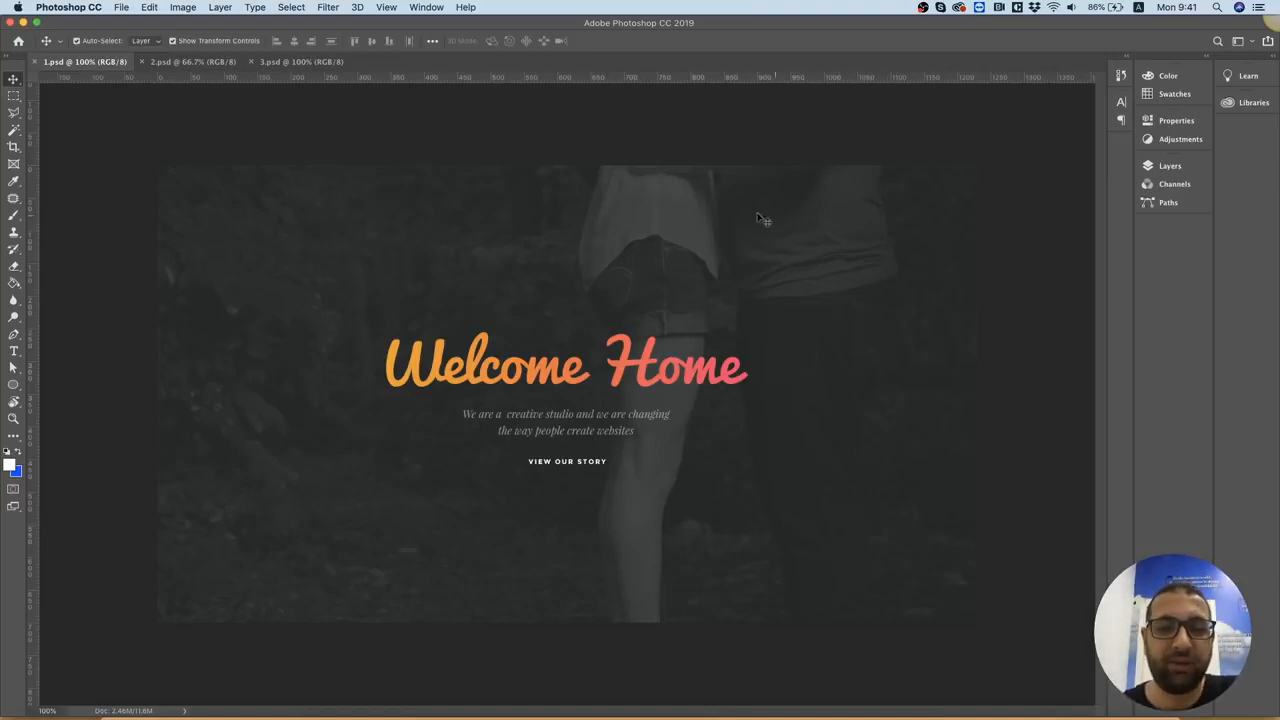
# Inspect the Overlay and BG Image layers that form the hero background in 1.psd, checking the visibility of each
pyautogui.click(731, 194)
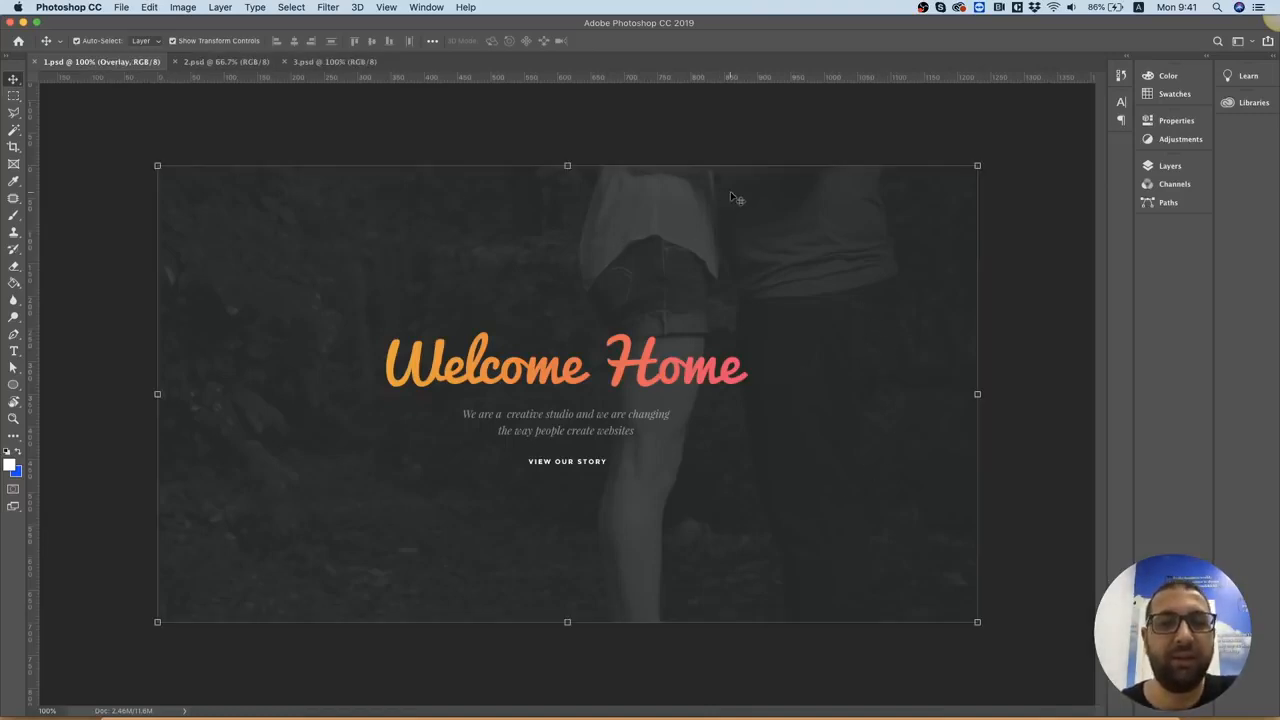
pyautogui.click(1168, 166)
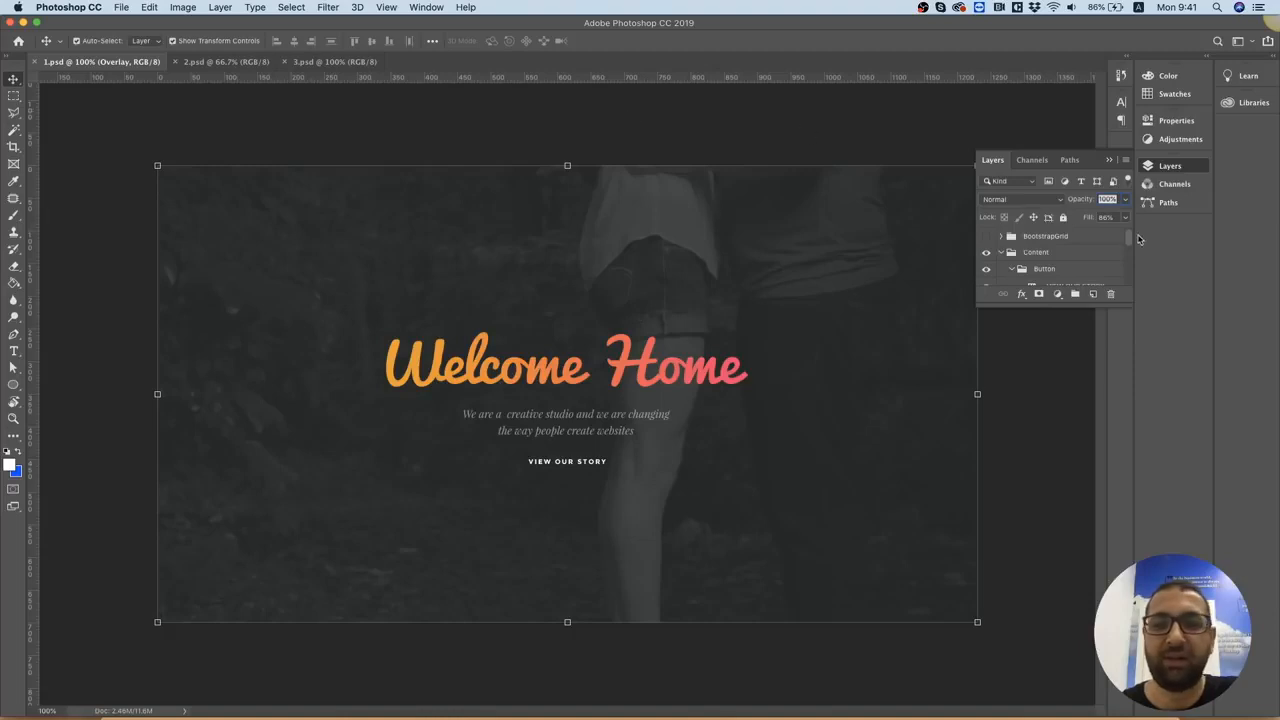
pyautogui.moveTo(1129, 245); pyautogui.dragTo(1128, 287)
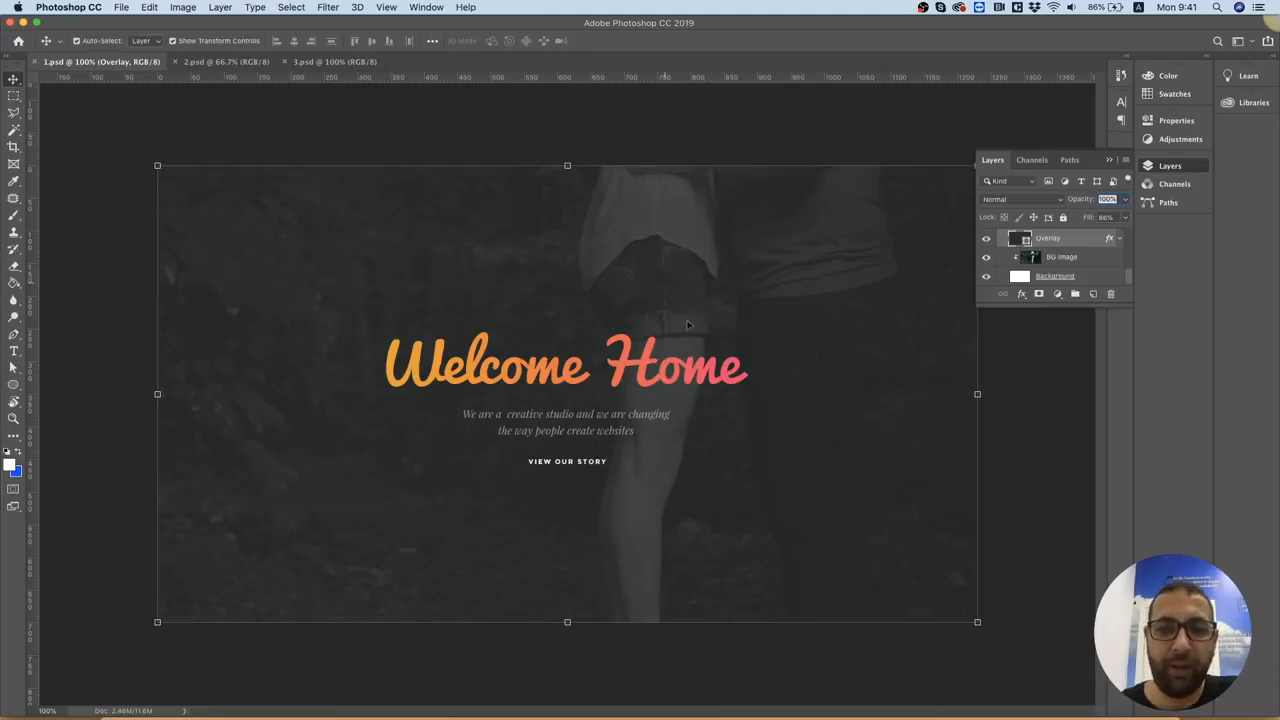
pyautogui.scroll(1, 1050, 256)
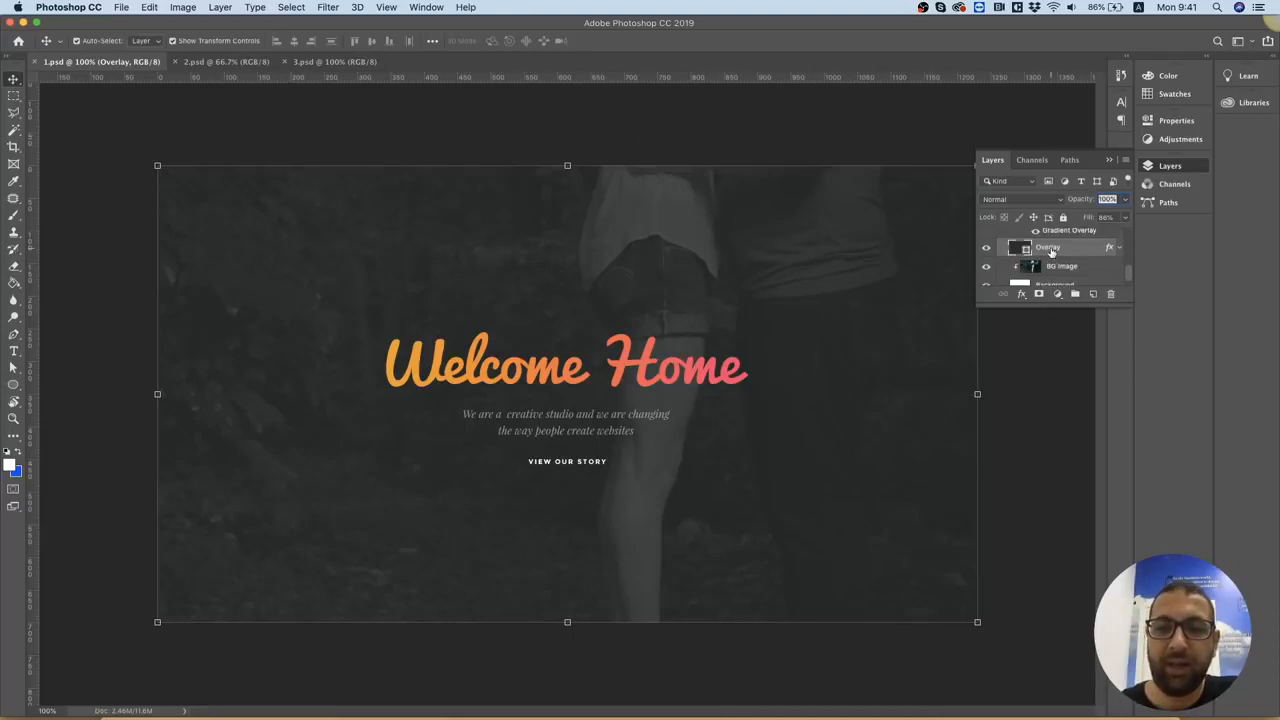
pyautogui.click(985, 249)
pyautogui.click(985, 250)
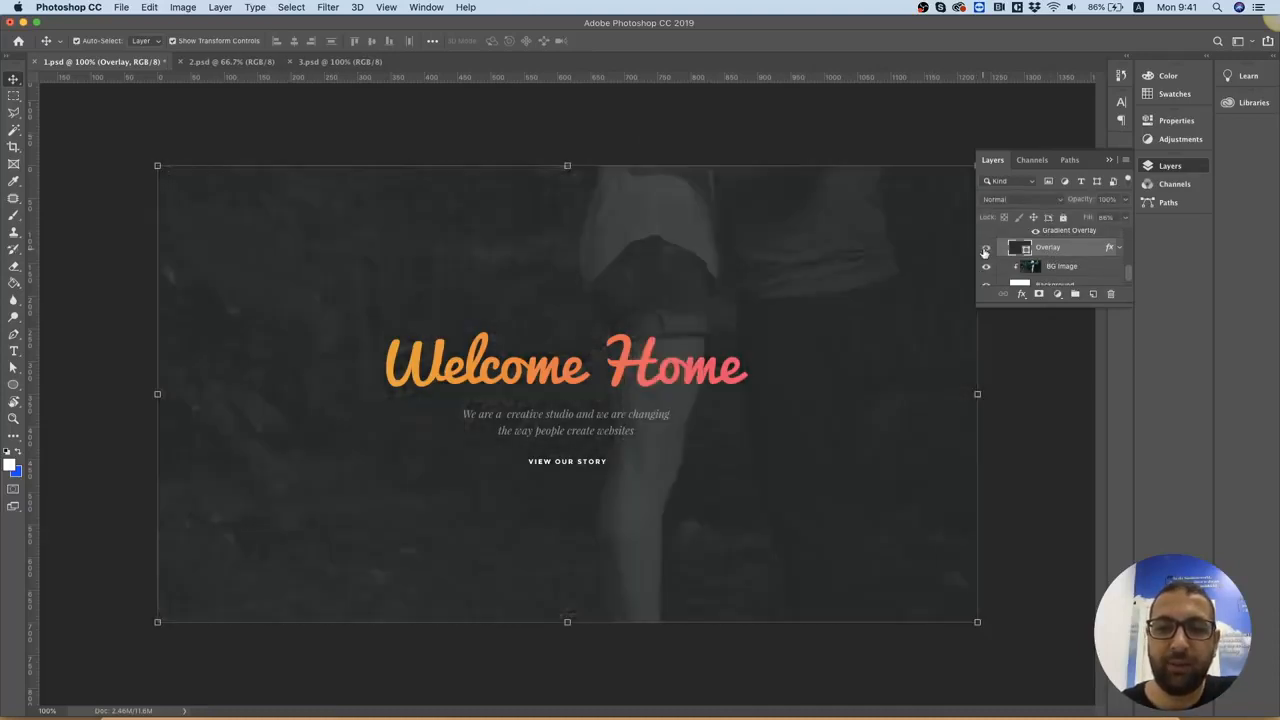
pyautogui.click(1053, 268)
pyautogui.click(988, 270)
pyautogui.click(988, 270)
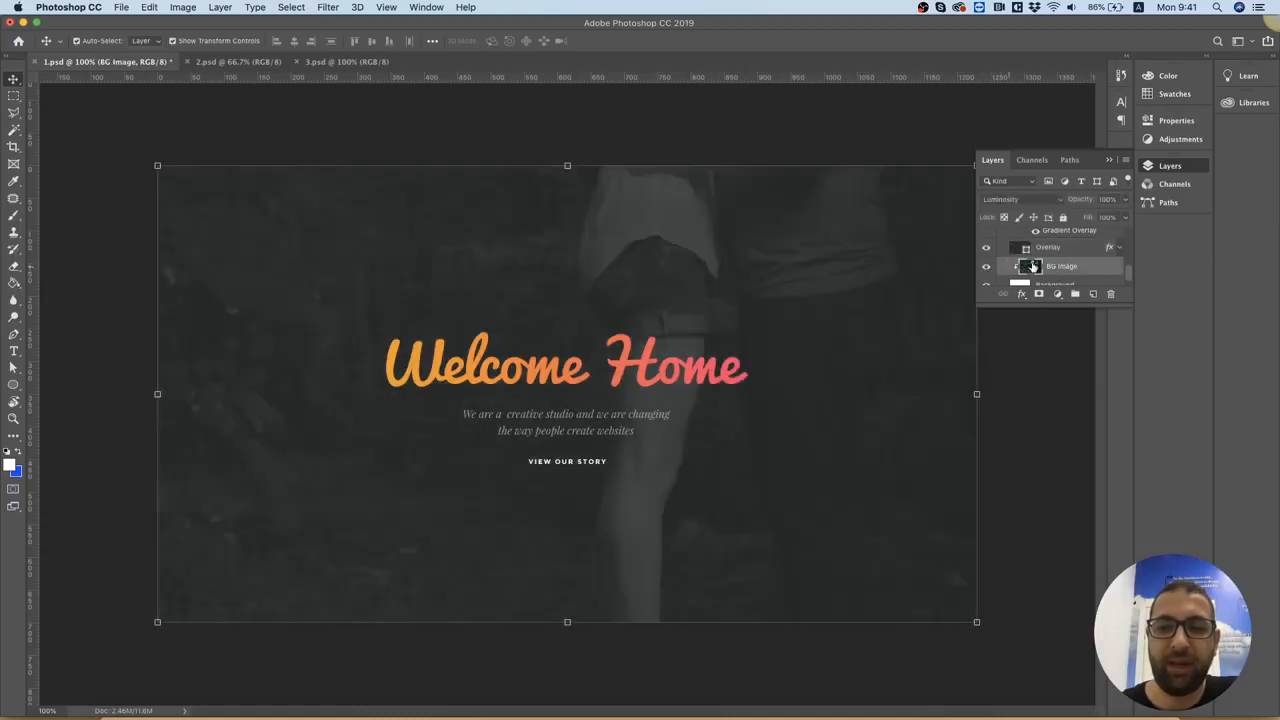
# Merge the Overlay, BG Image and Background layers into one layer and check its visibility
pyautogui.click(1071, 251)
pyautogui.keyDown('shift'); pyautogui.click(1068, 266); pyautogui.keyUp('shift')
pyautogui.rightClick(1068, 266)
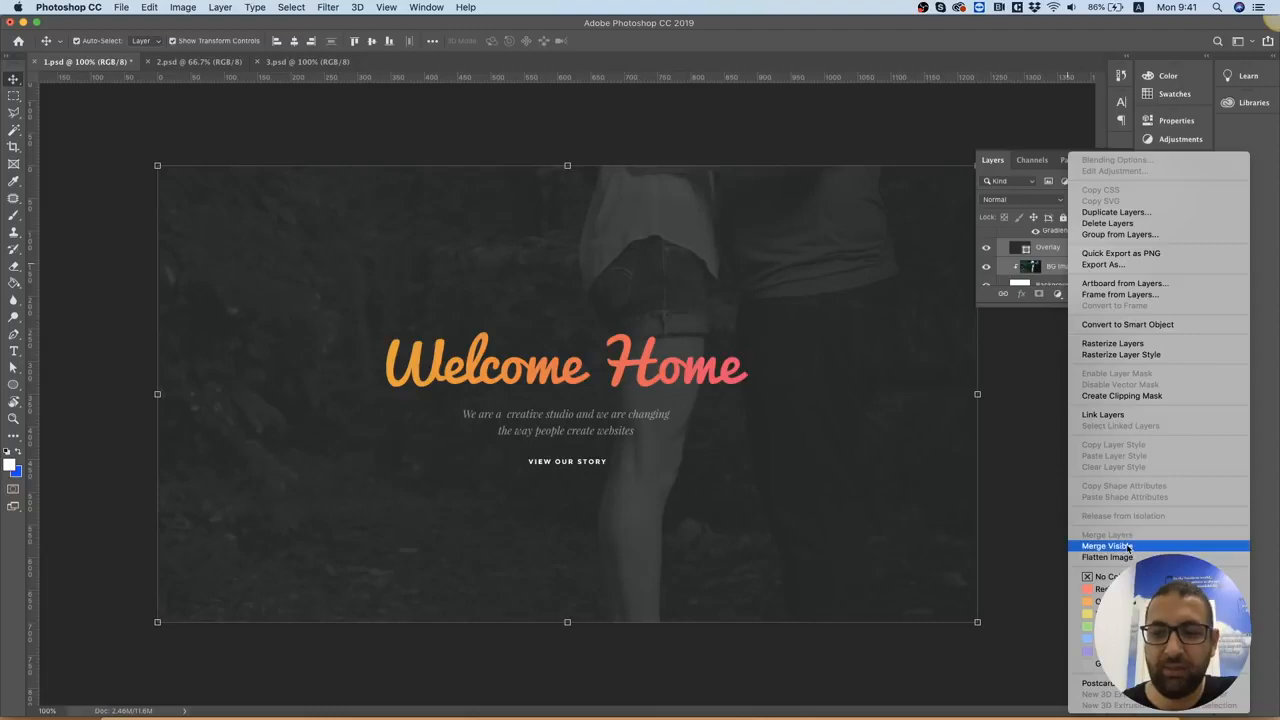
pyautogui.click(1038, 255)
pyautogui.keyDown('shift'); pyautogui.click(1073, 285); pyautogui.keyUp('shift')
pyautogui.rightClick(1080, 271)
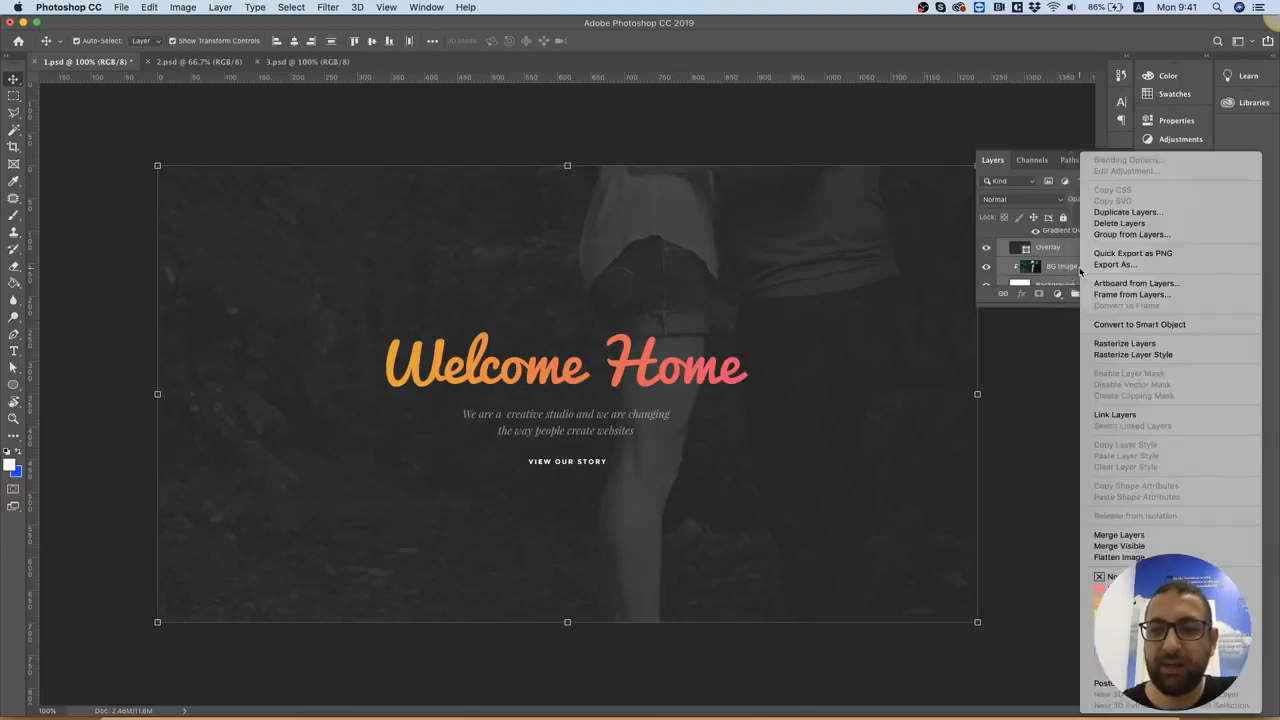
pyautogui.click(1122, 534)
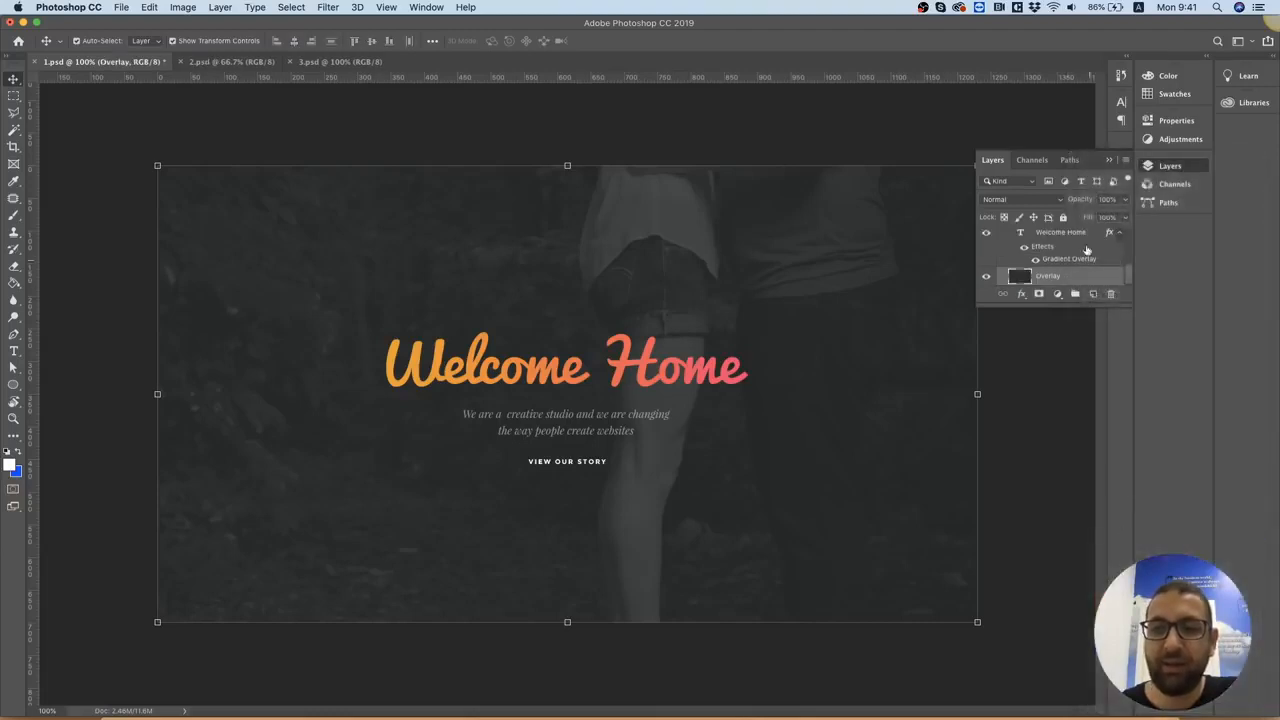
pyautogui.click(986, 276)
pyautogui.click(986, 276)
# Export the merged Overlay layer on its own in JPG format
pyautogui.rightClick(1072, 284)
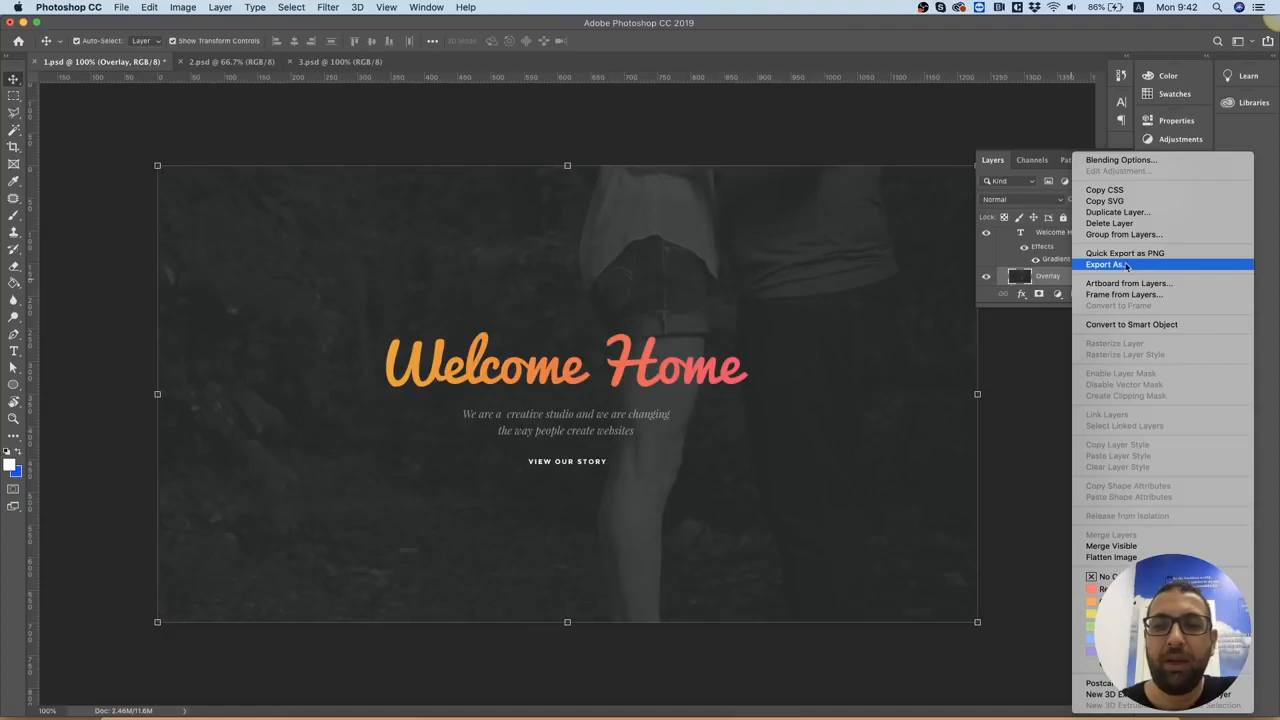
pyautogui.click(1117, 266)
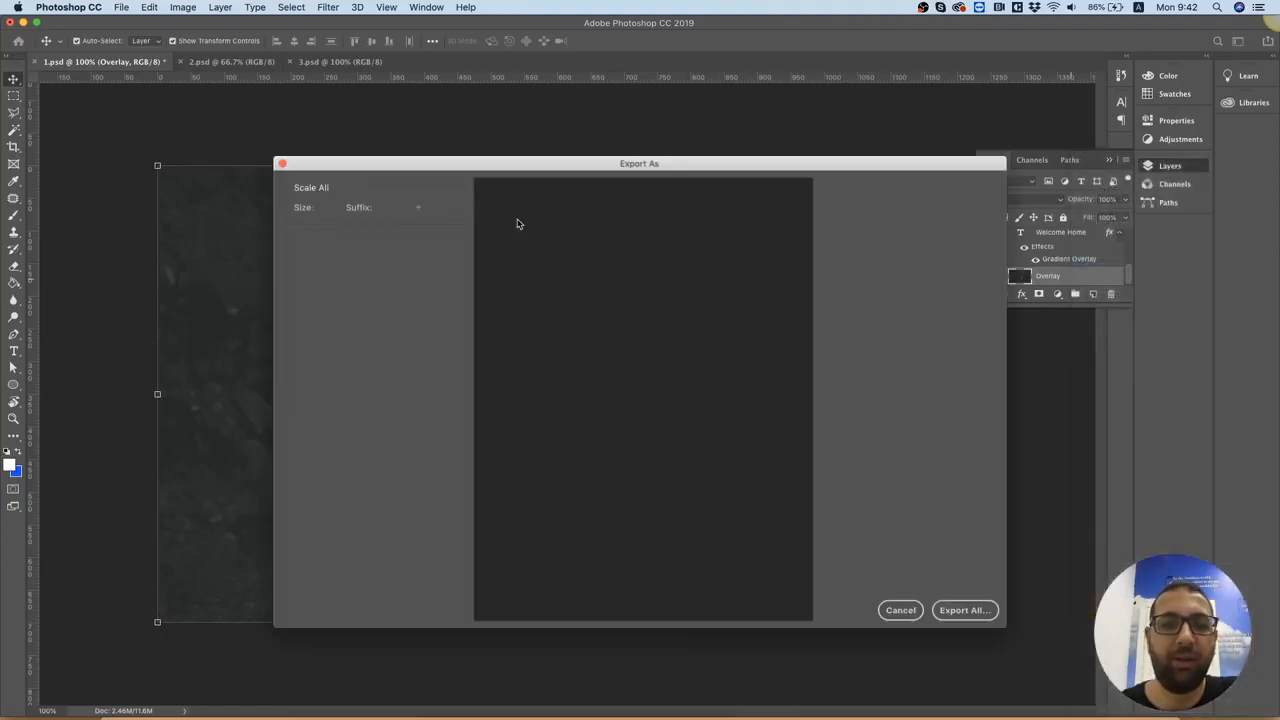
pyautogui.click(919, 212)
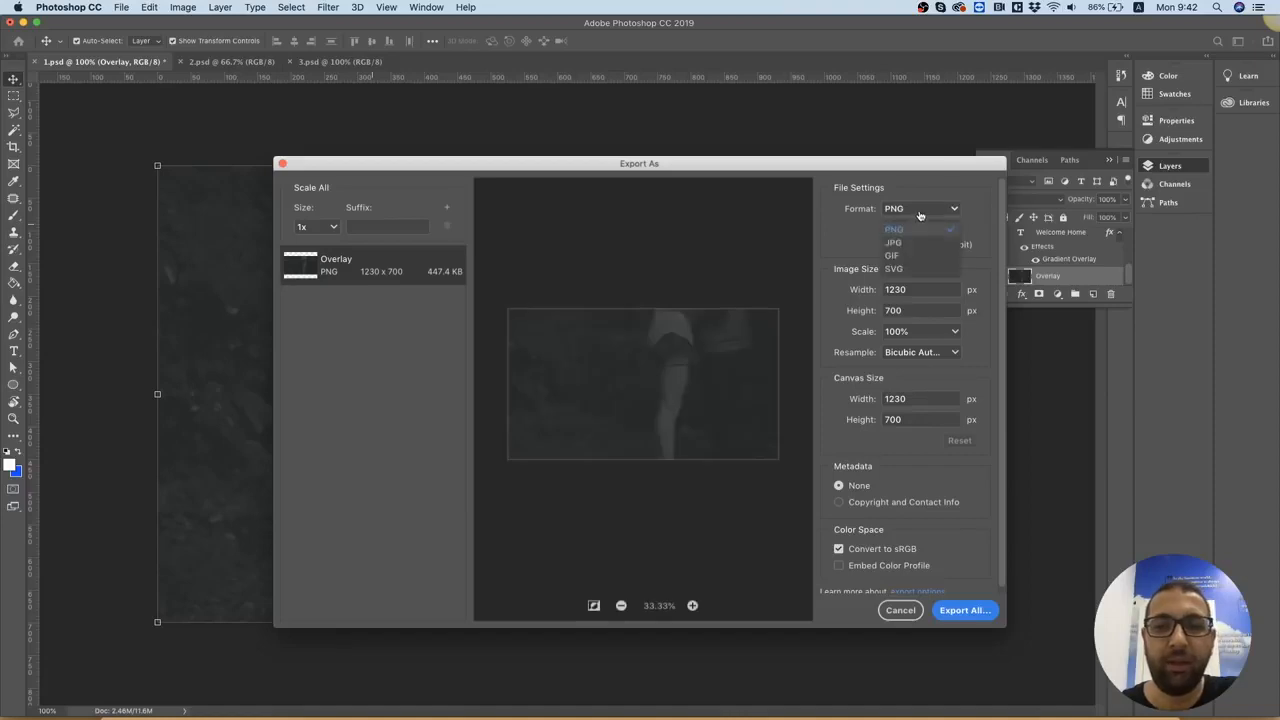
pyautogui.click(900, 243)
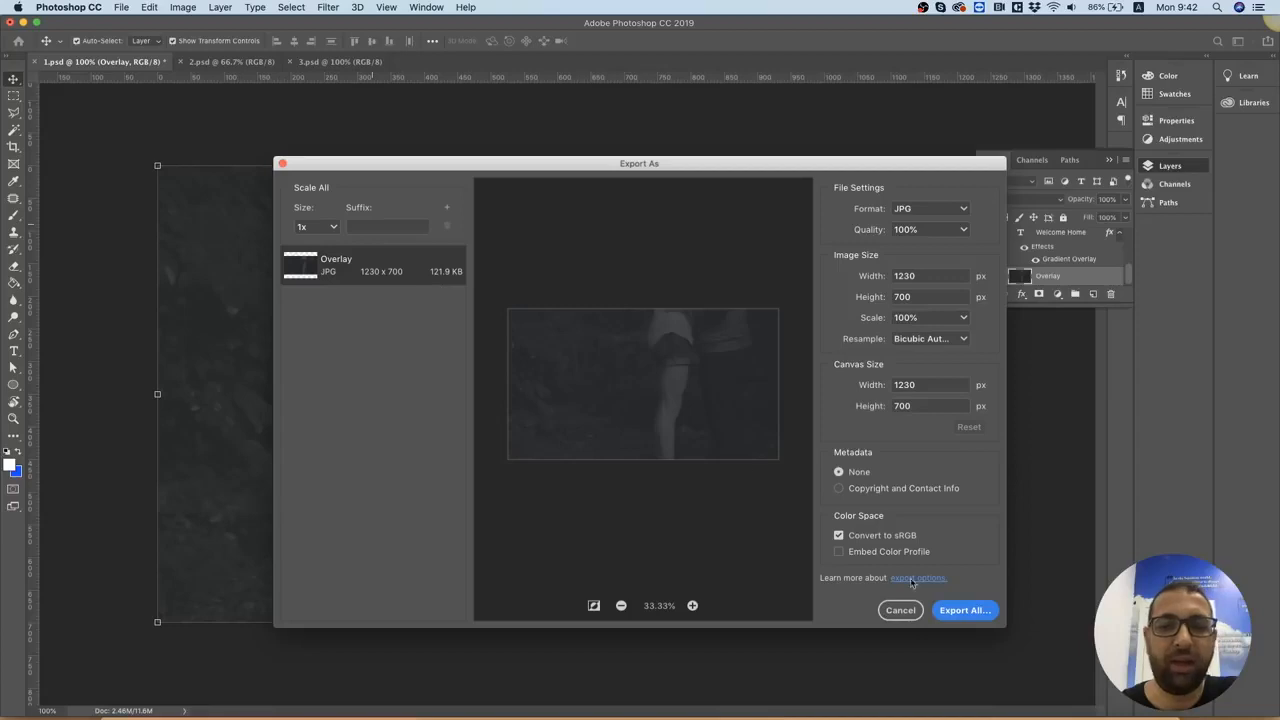
pyautogui.click(966, 618)
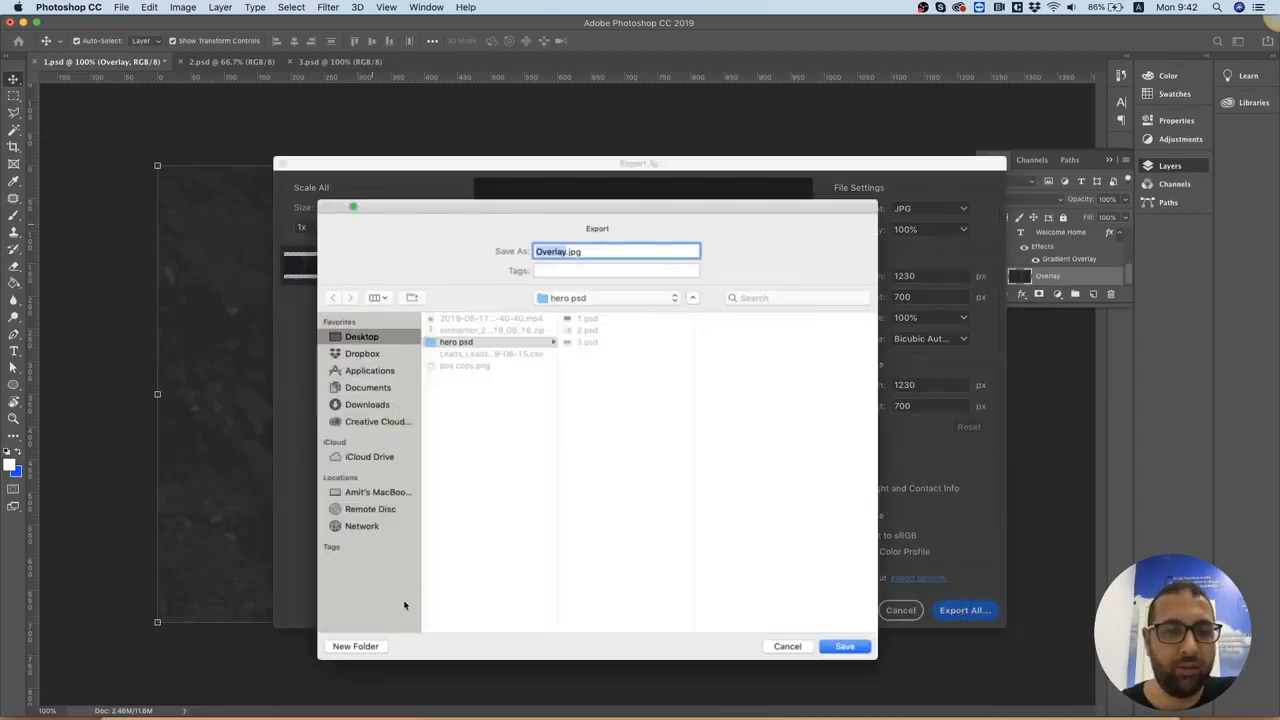
# Create an assets folder on the Desktop and save the exported image in it as hero1.jpg
pyautogui.click(355, 647)
pyautogui.click(483, 327)
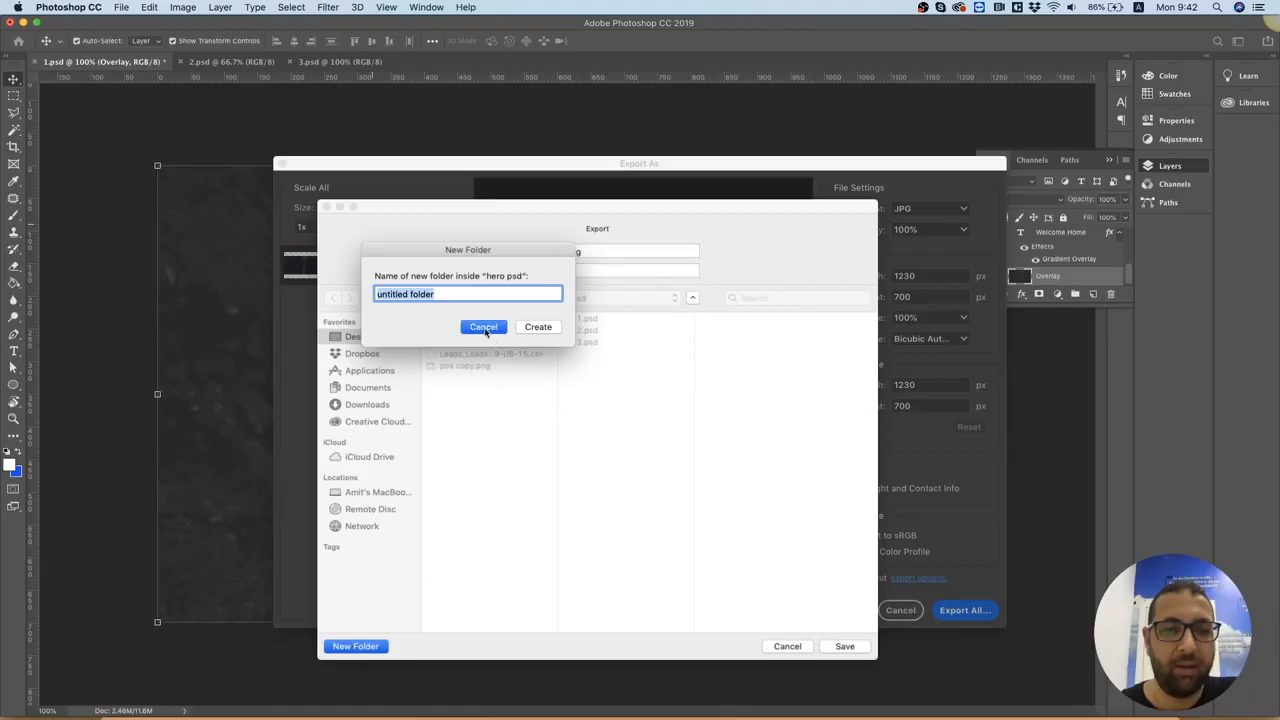
pyautogui.click(355, 647)
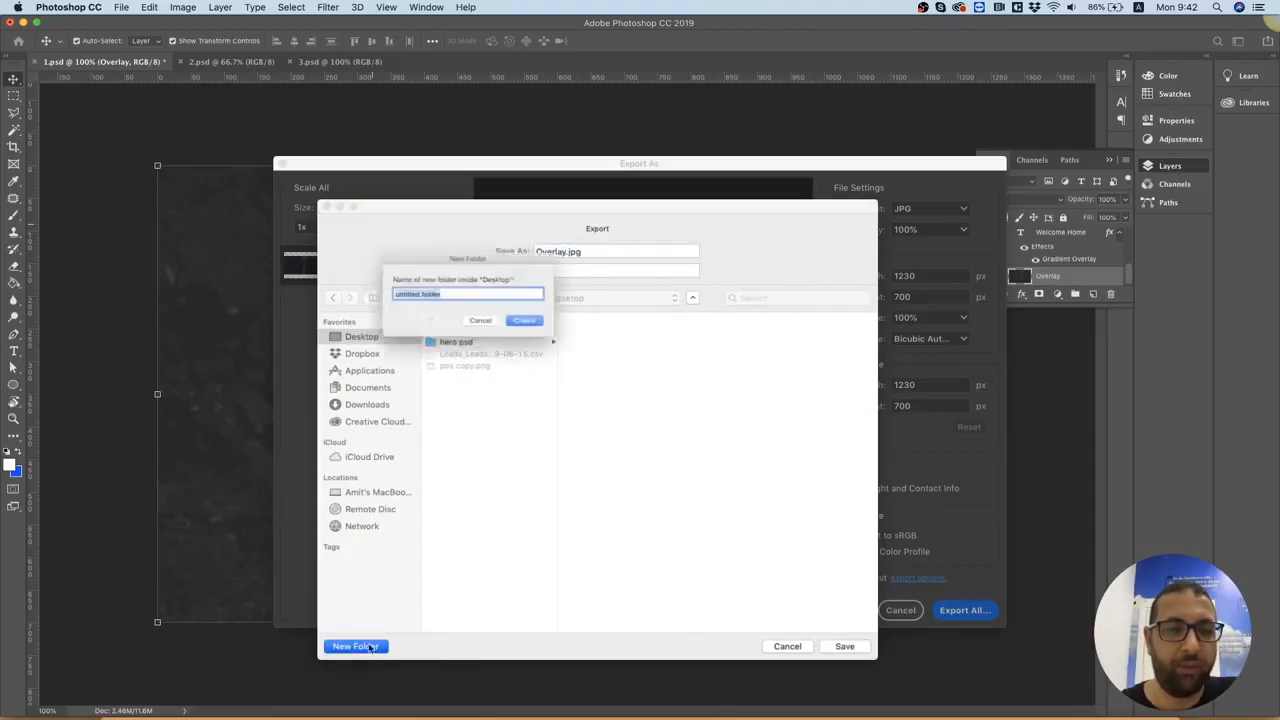
pyautogui.write('assets')
pyautogui.press('Return')
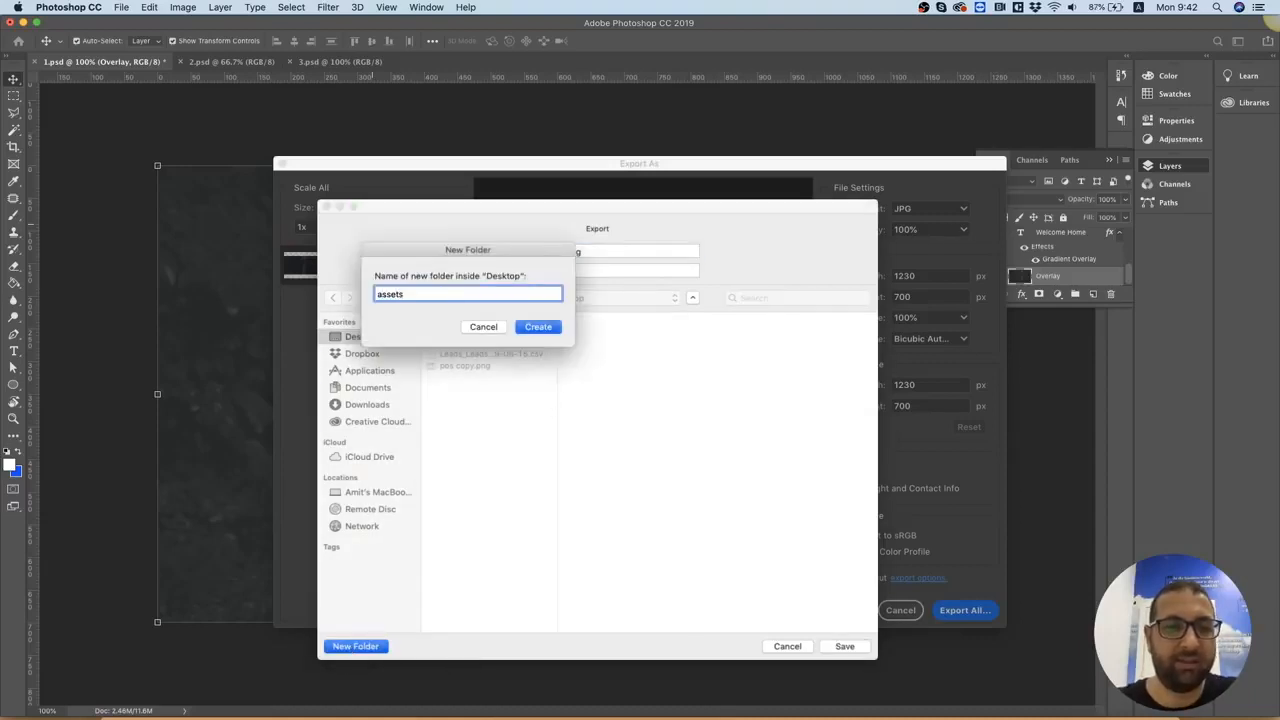
pyautogui.click(565, 251)
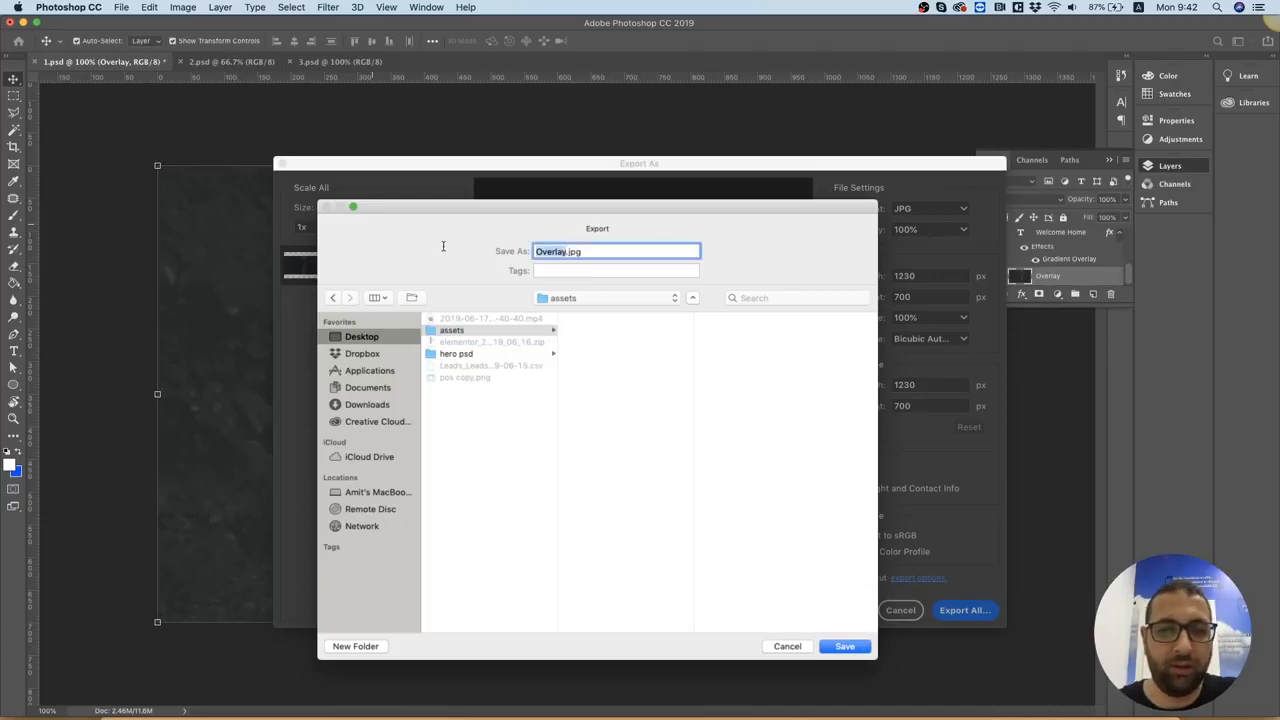
pyautogui.write('hero1')
pyautogui.press('Return')
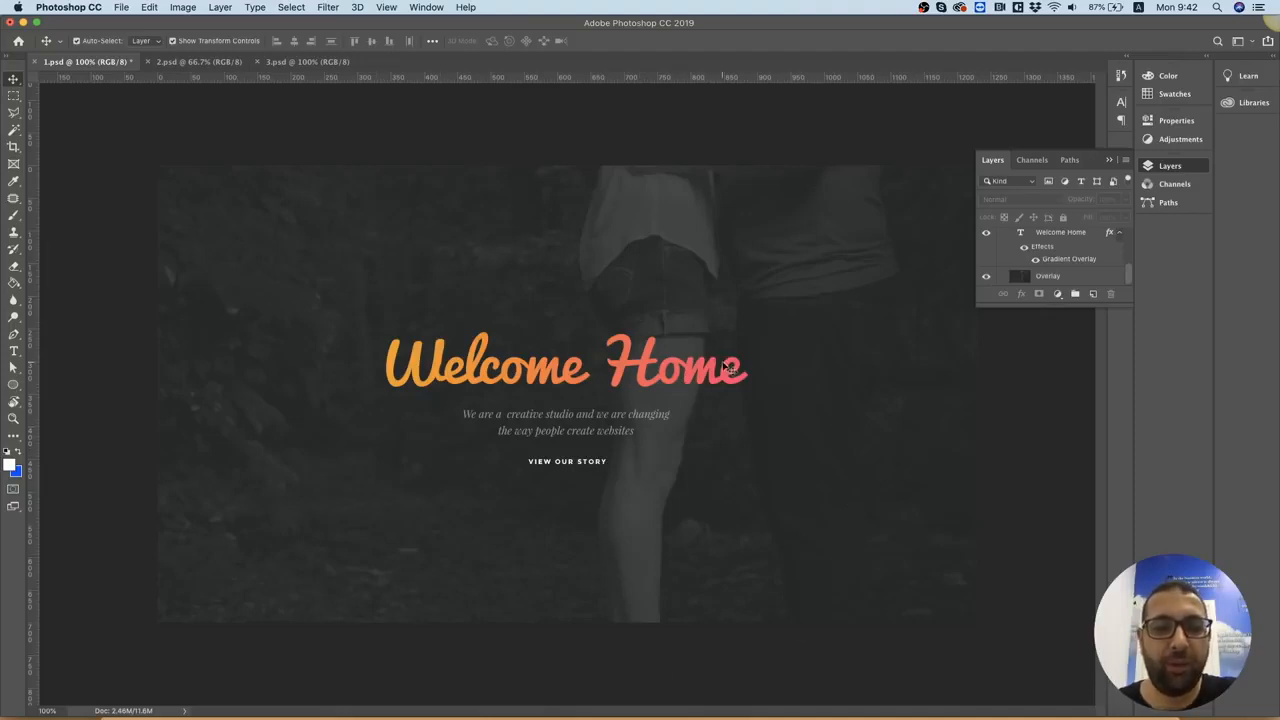
# Switch to the Elementor page in Chrome, add a Heading widget to the empty page and centre its text
pyautogui.click(459, 714)
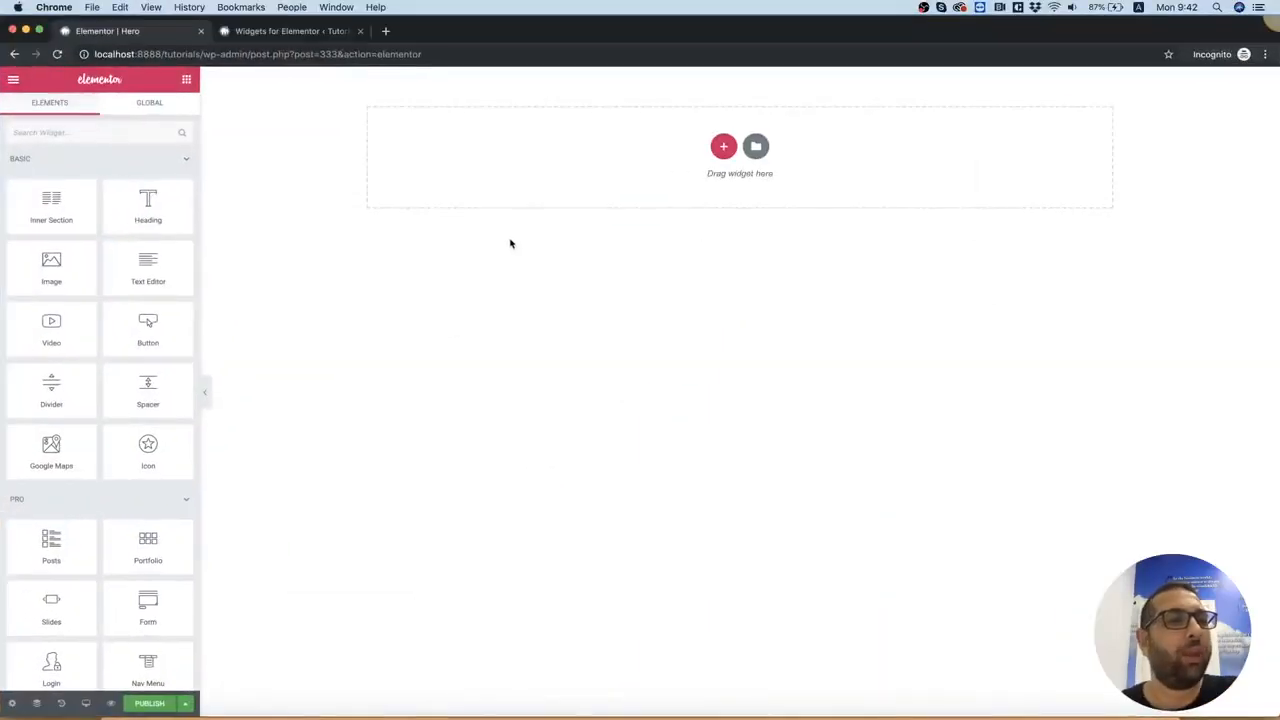
pyautogui.moveTo(147, 205); pyautogui.dragTo(712, 166)
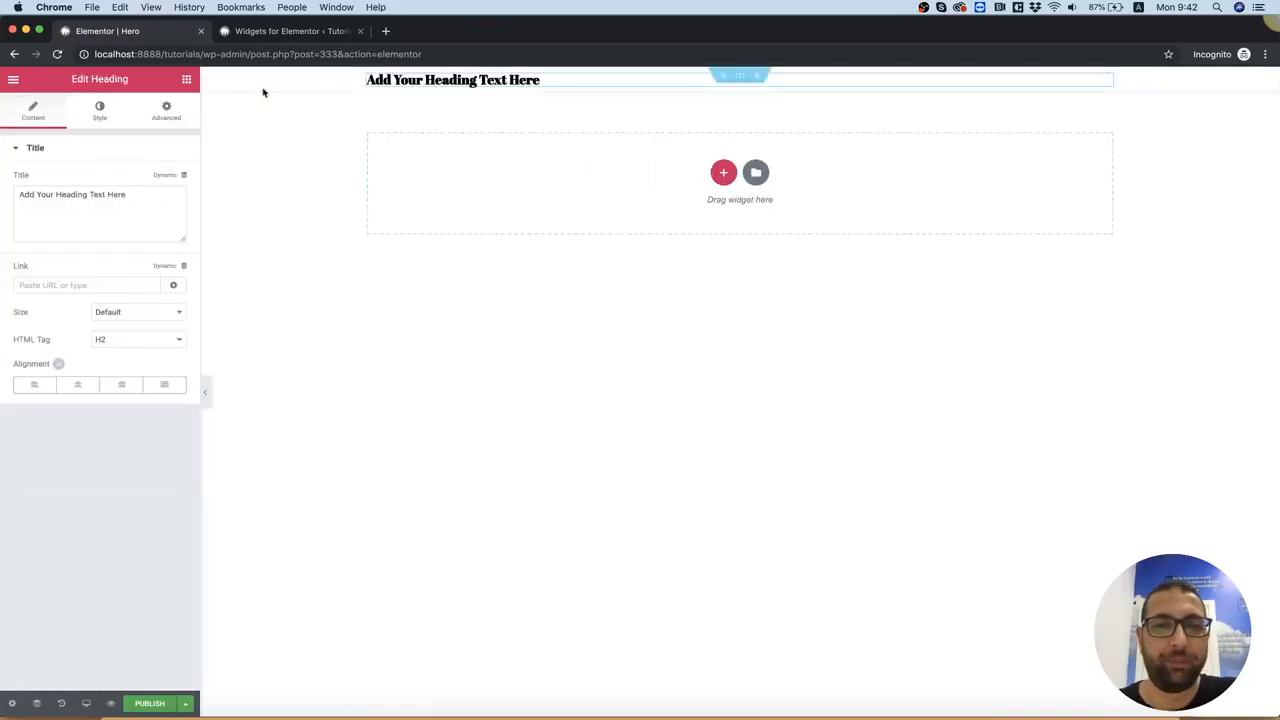
pyautogui.click(81, 384)
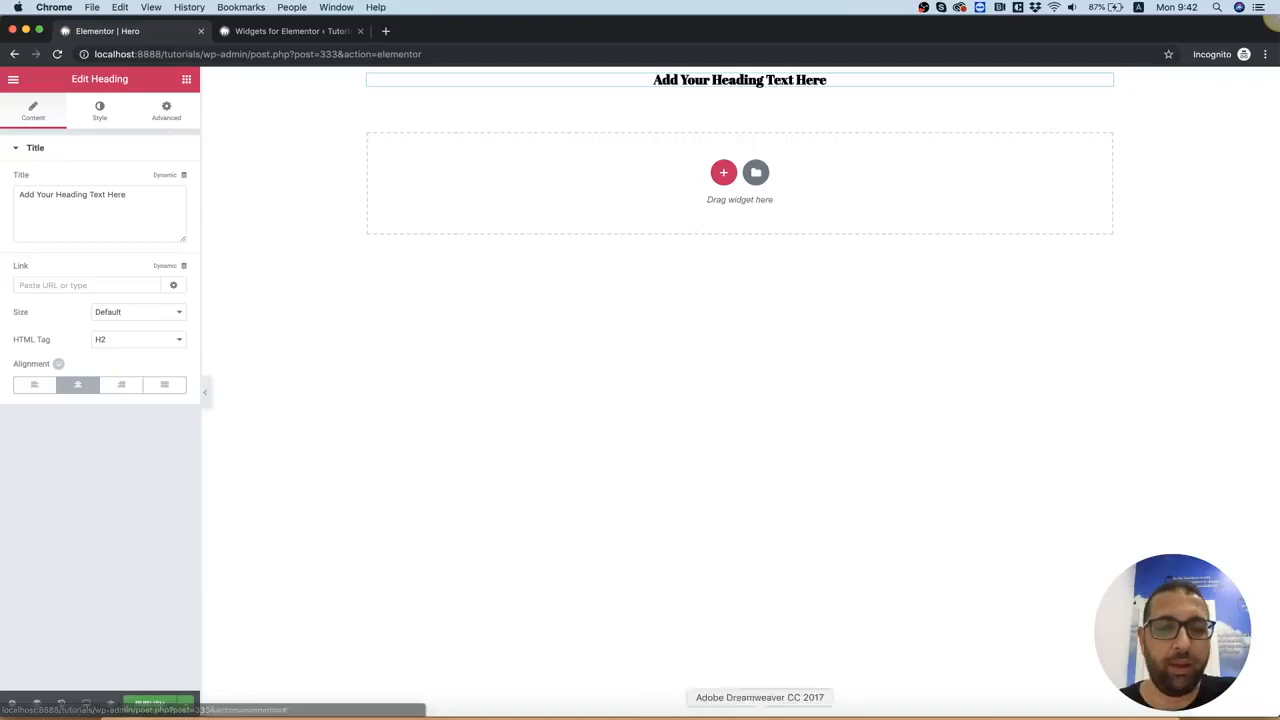
# Switch to Photoshop and inspect the font settings of the Welcome Home title with the Type tool
pyautogui.click(822, 714)
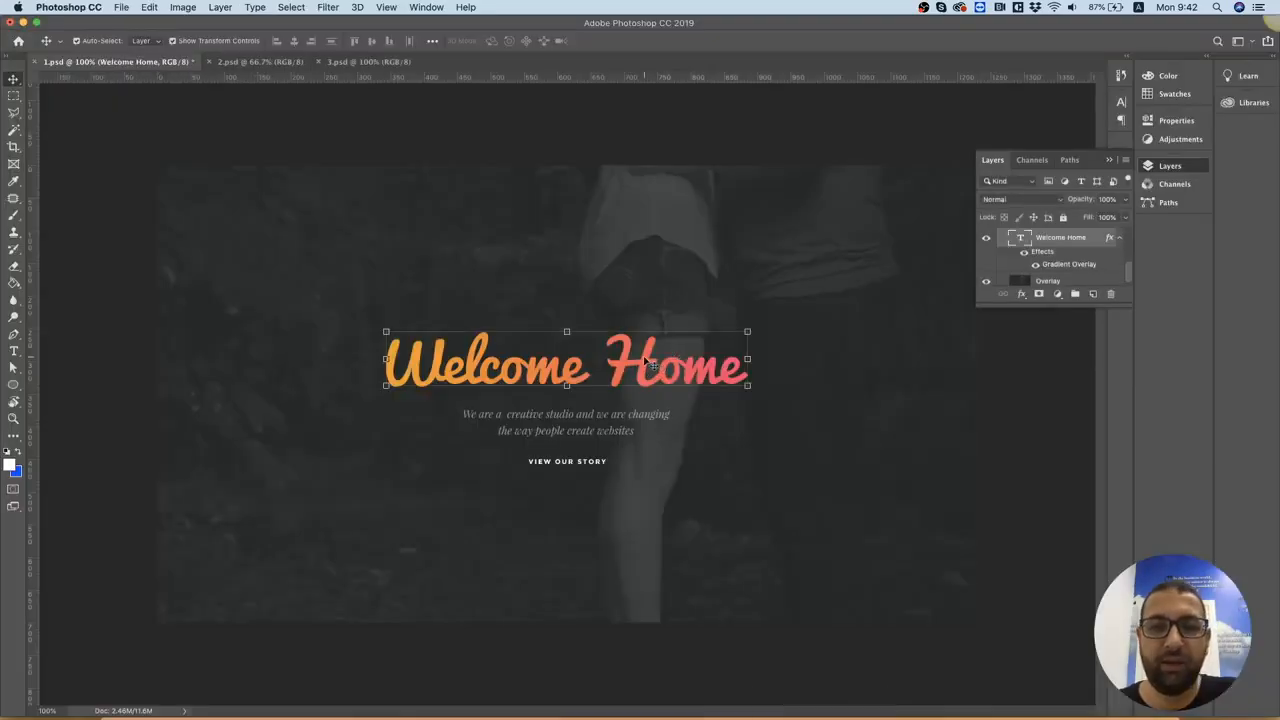
pyautogui.click(14, 352)
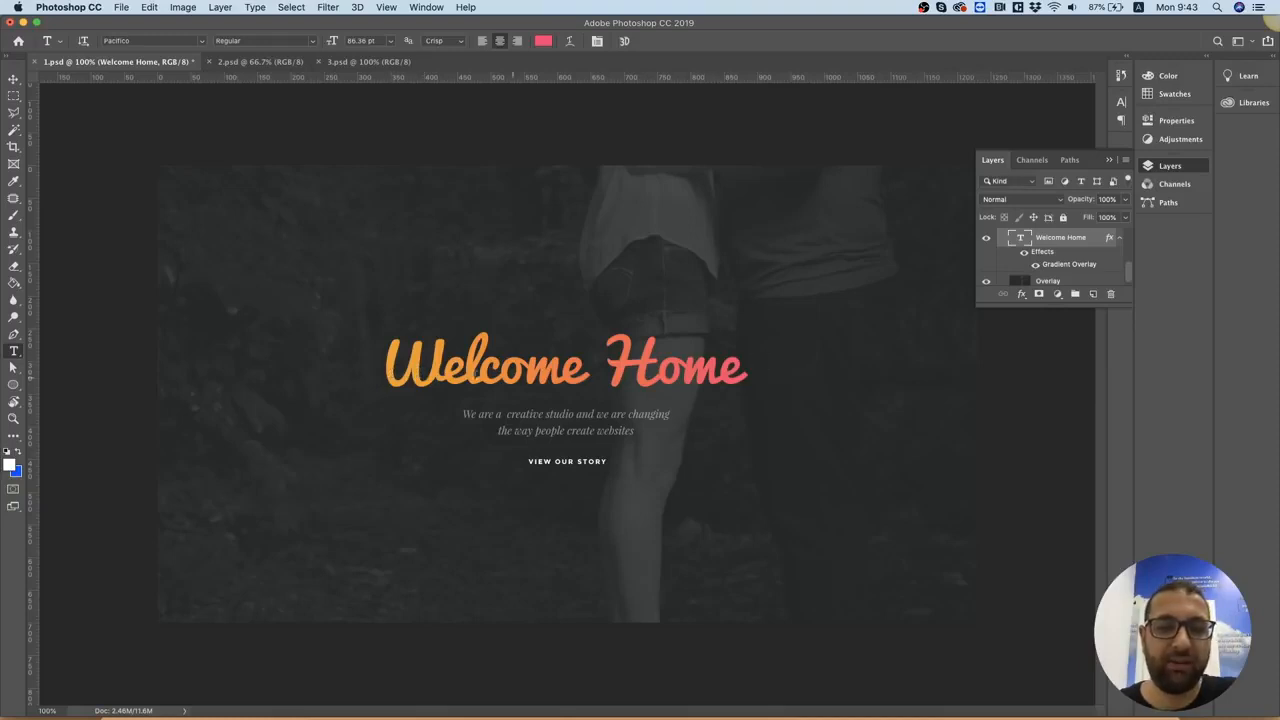
# Switch back to Elementor in Chrome and delete the column that holds the heading
pyautogui.click(517, 712)
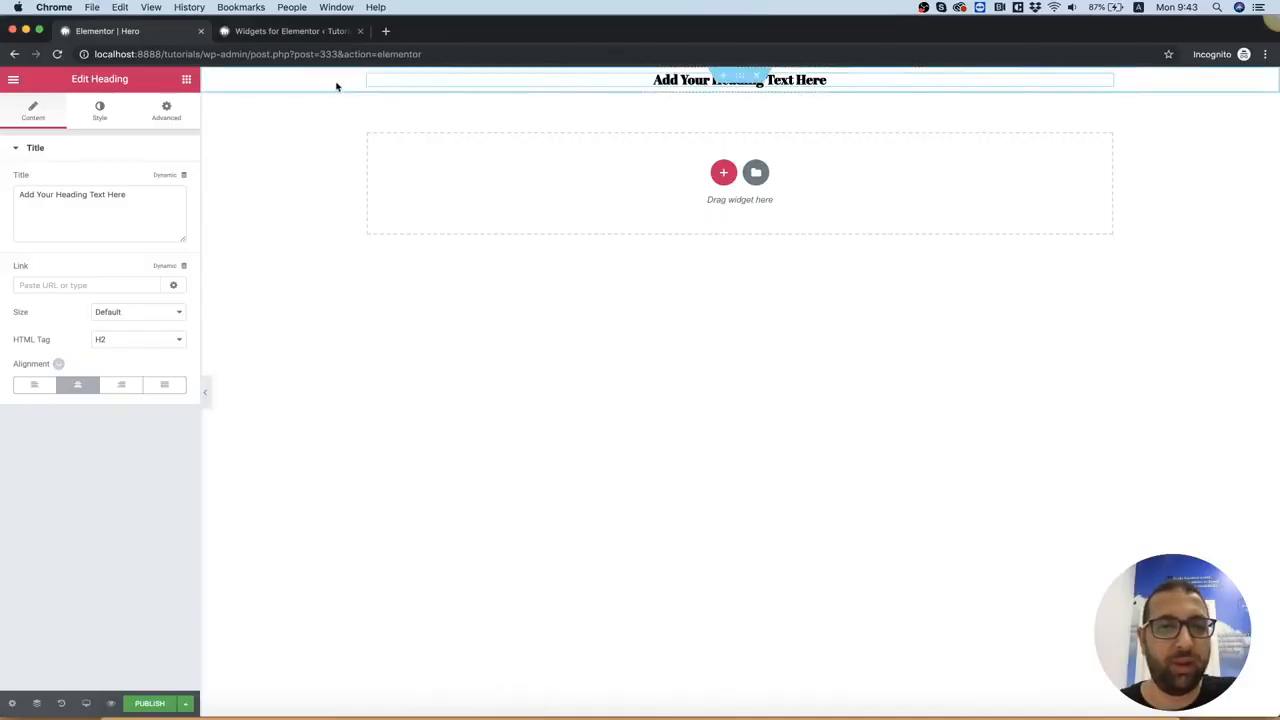
pyautogui.rightClick(370, 82)
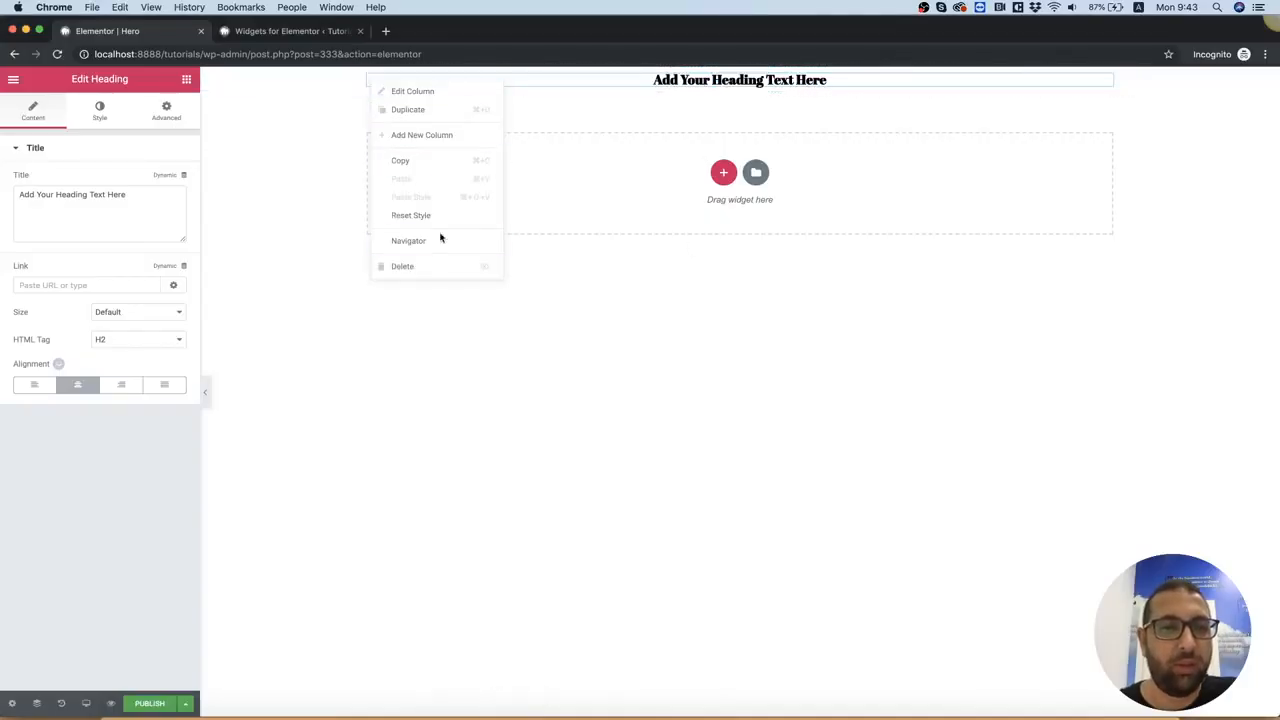
pyautogui.click(432, 265)
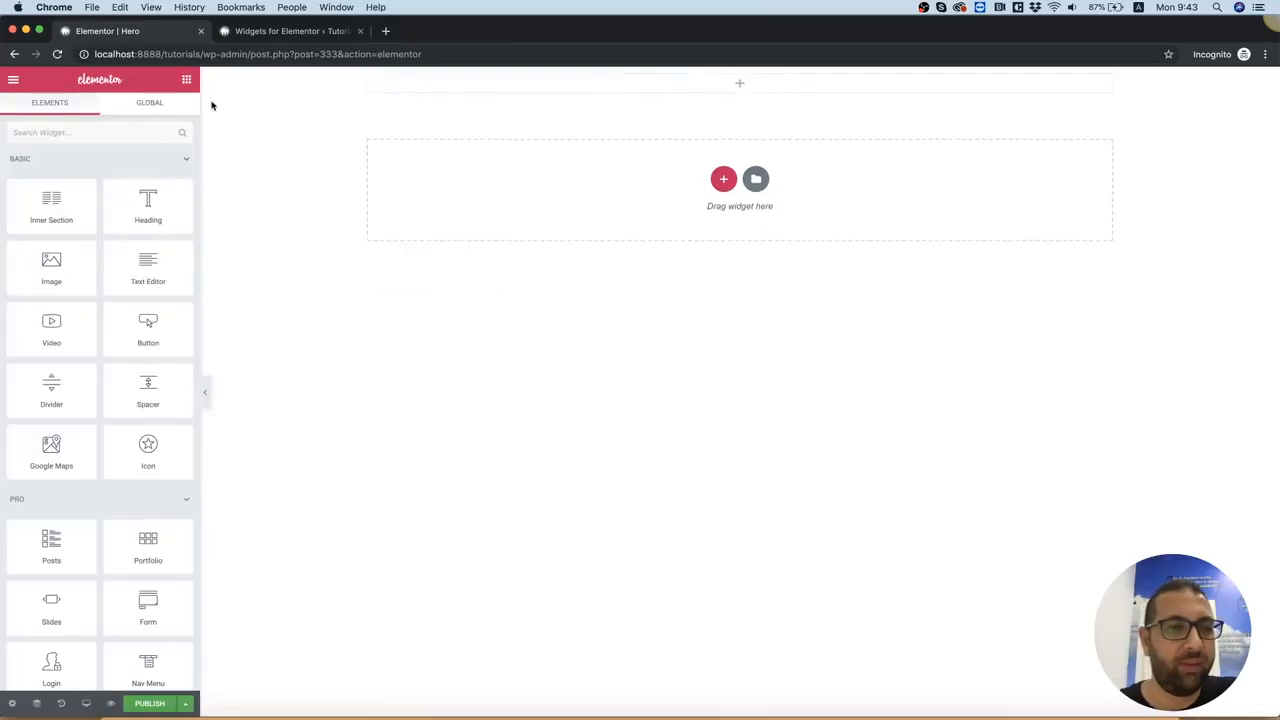
# Search the widgets for "gradient", add a Gradient Title widget in a new section, and delete the empty section above it
pyautogui.click(117, 130)
pyautogui.write('gradient')
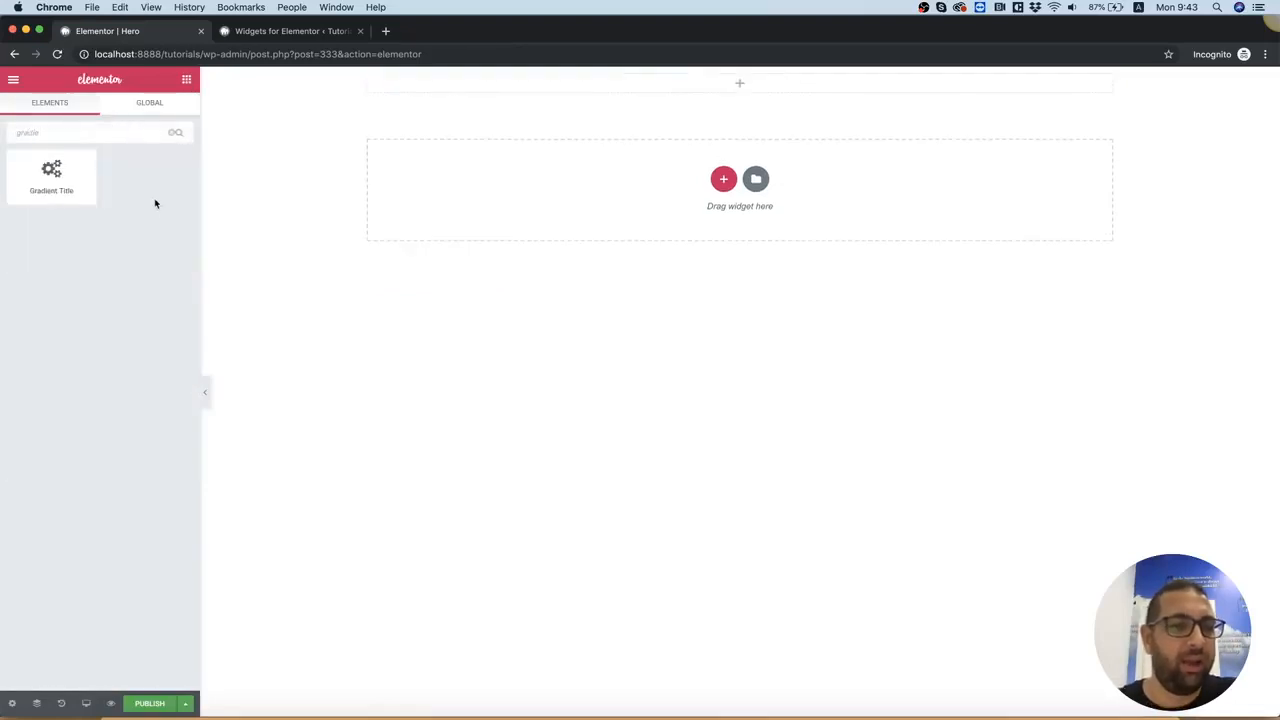
pyautogui.moveTo(57, 187); pyautogui.dragTo(711, 167)
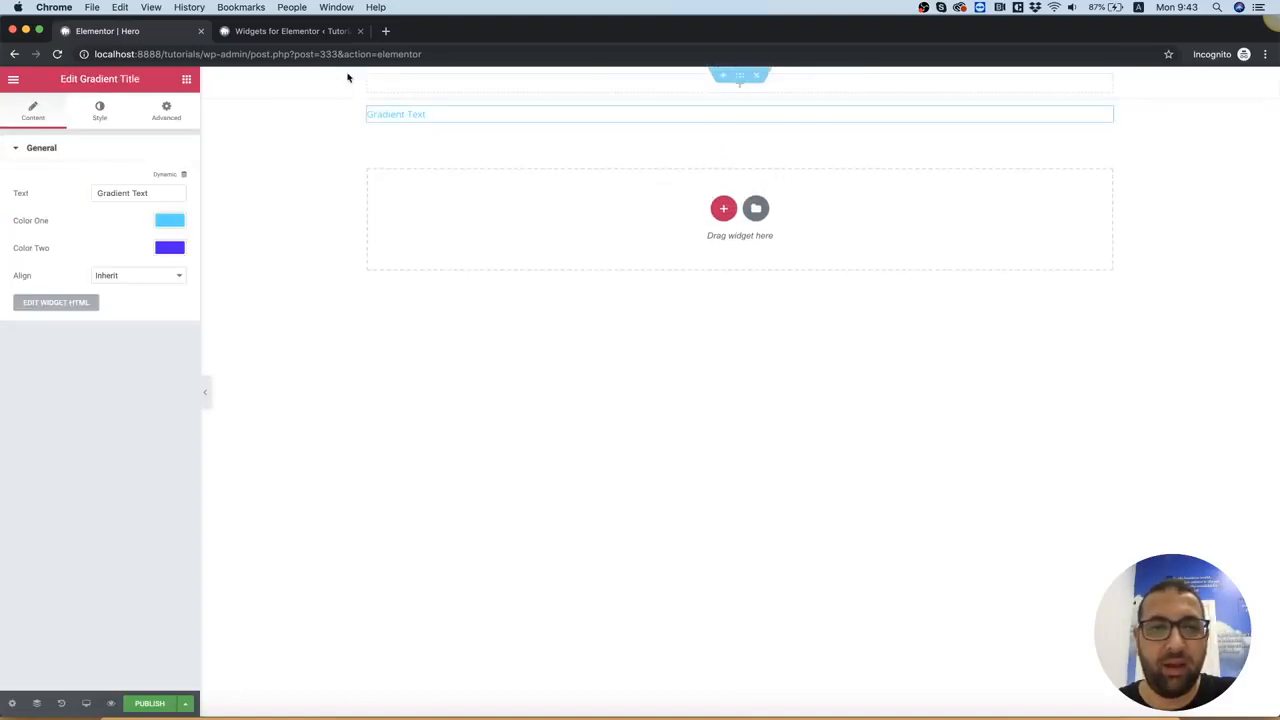
pyautogui.rightClick(318, 89)
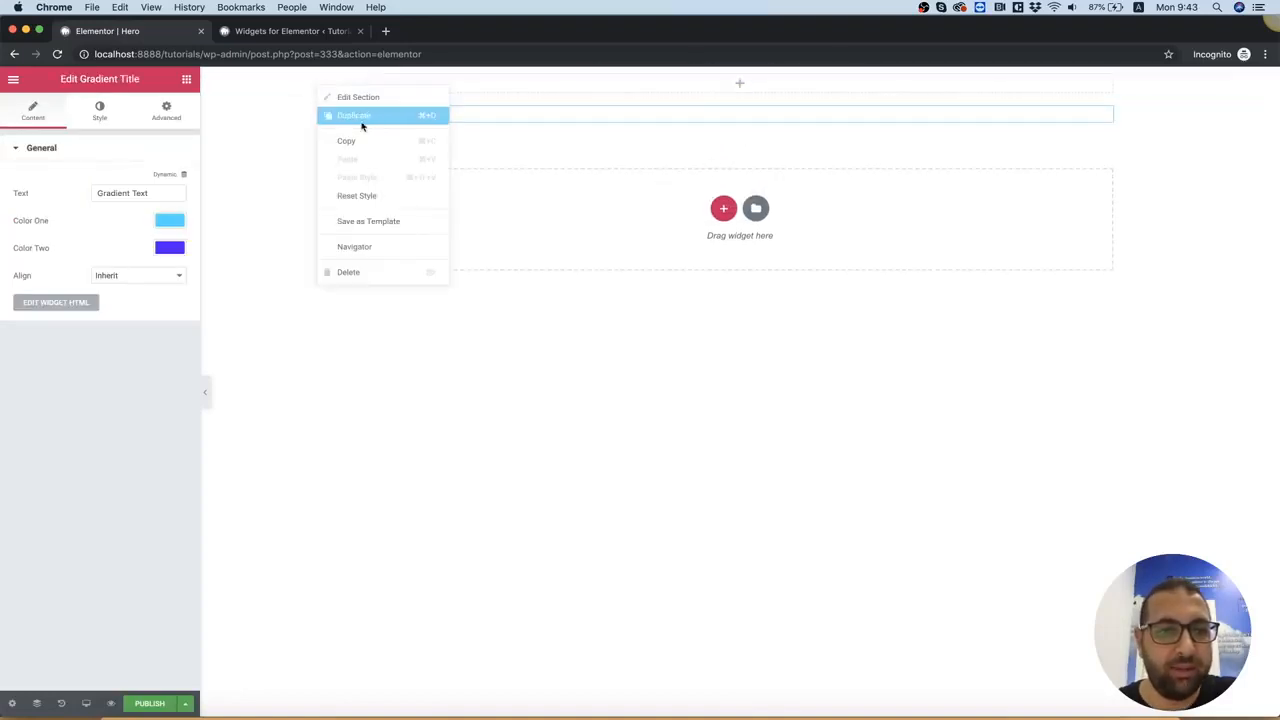
pyautogui.click(374, 272)
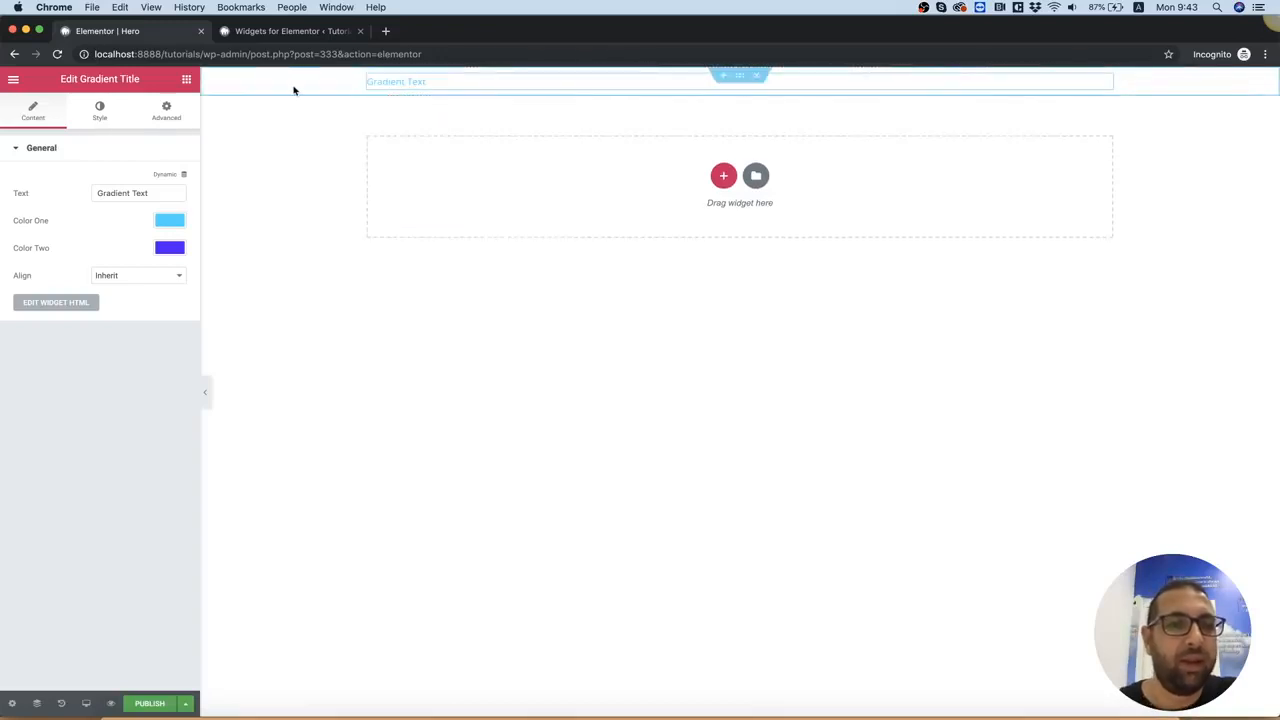
# Change the gradient title's text to "Welcome Home" and align it to the center
pyautogui.moveTo(185, 193); pyautogui.dragTo(97, 193)
pyautogui.write('Welcome Hom')
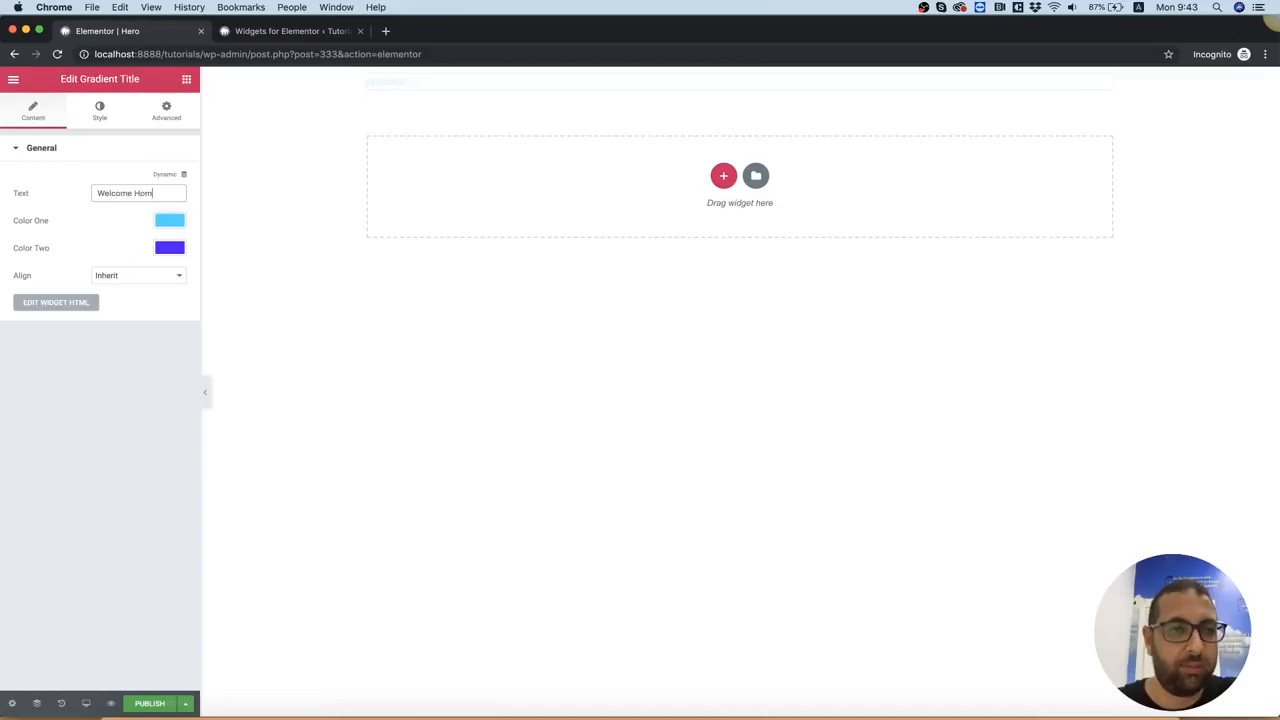
pyautogui.click(120, 277)
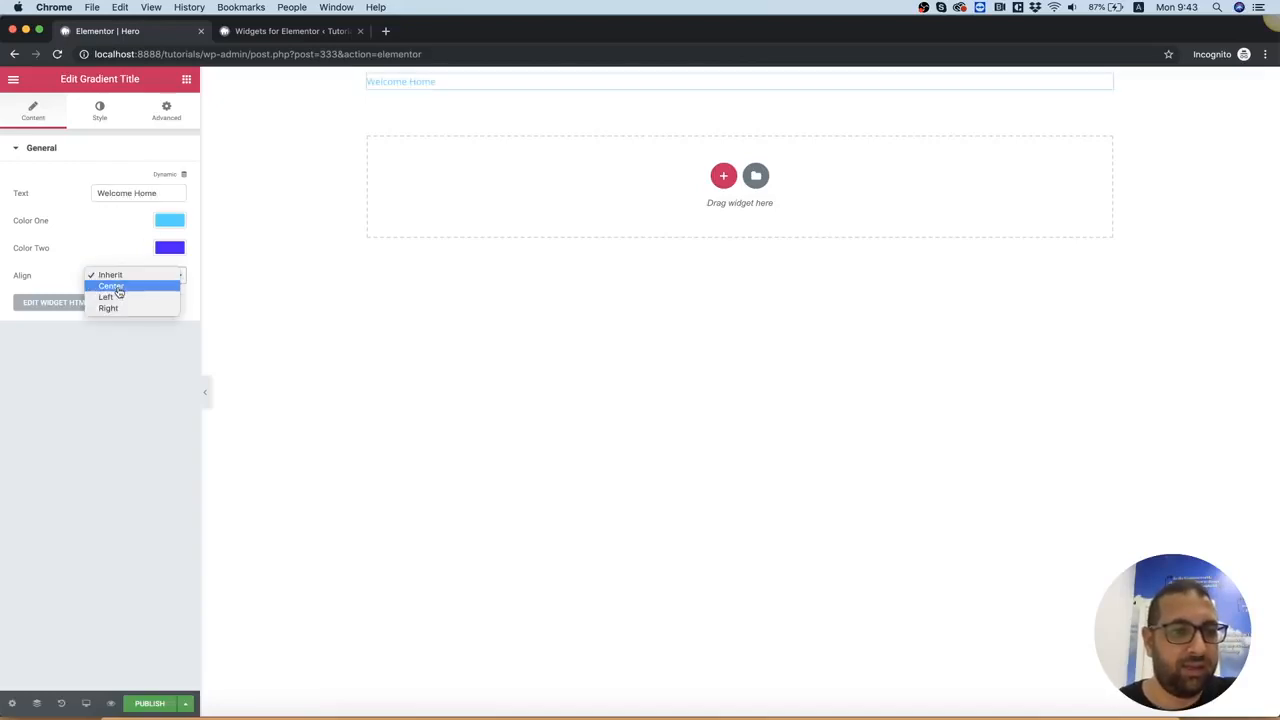
pyautogui.click(119, 292)
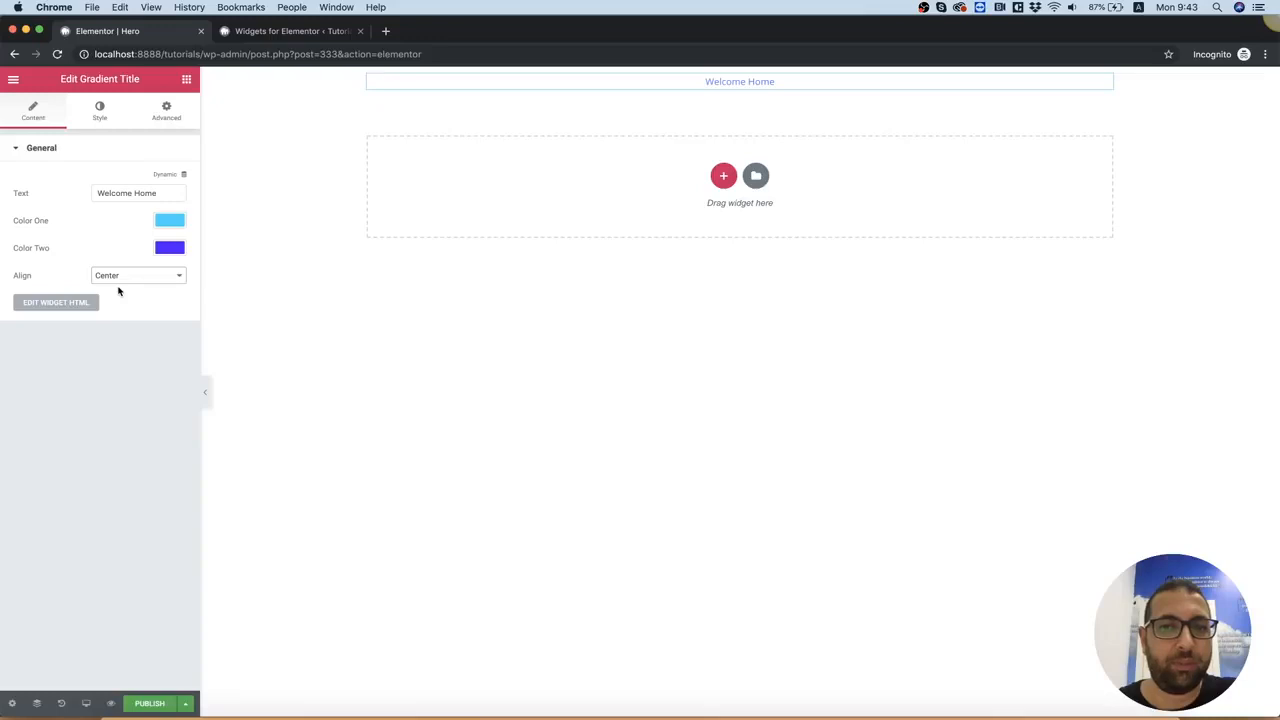
# Enable text styles for the gradient title, with an 86px font size and the Pacifico font family
pyautogui.click(100, 112)
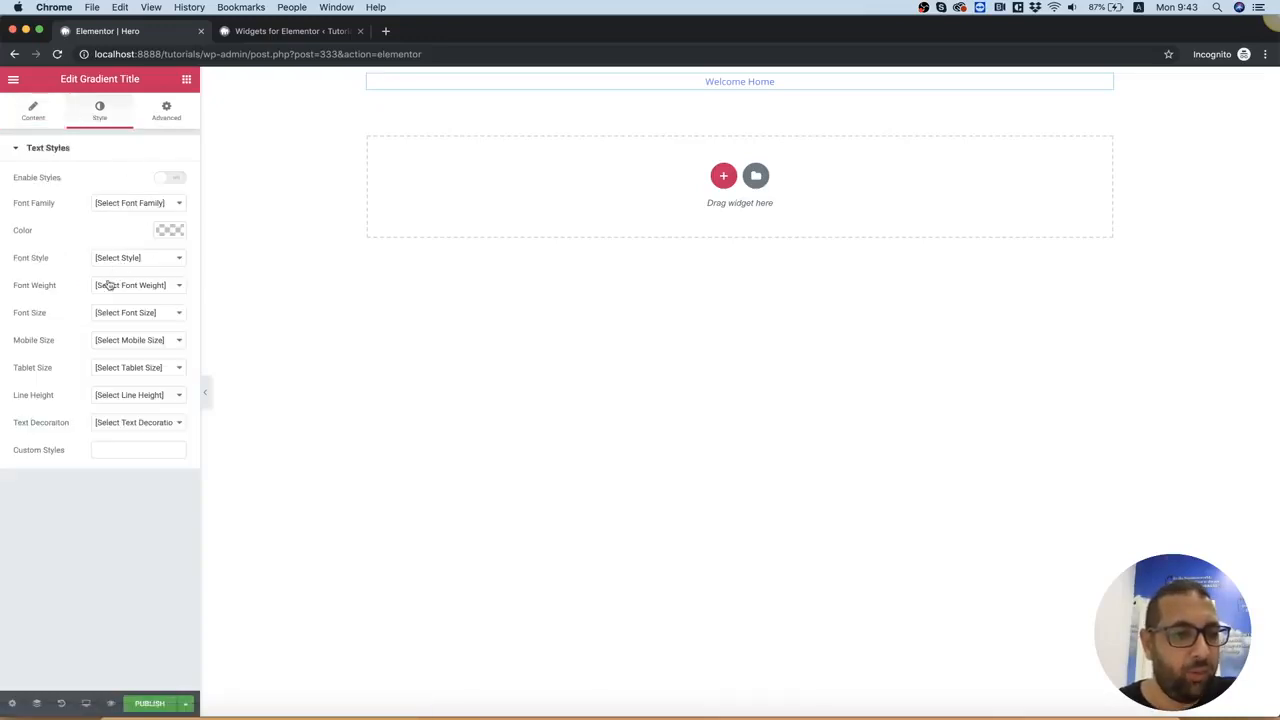
pyautogui.click(111, 311)
pyautogui.scroll(-5, 171, 548)
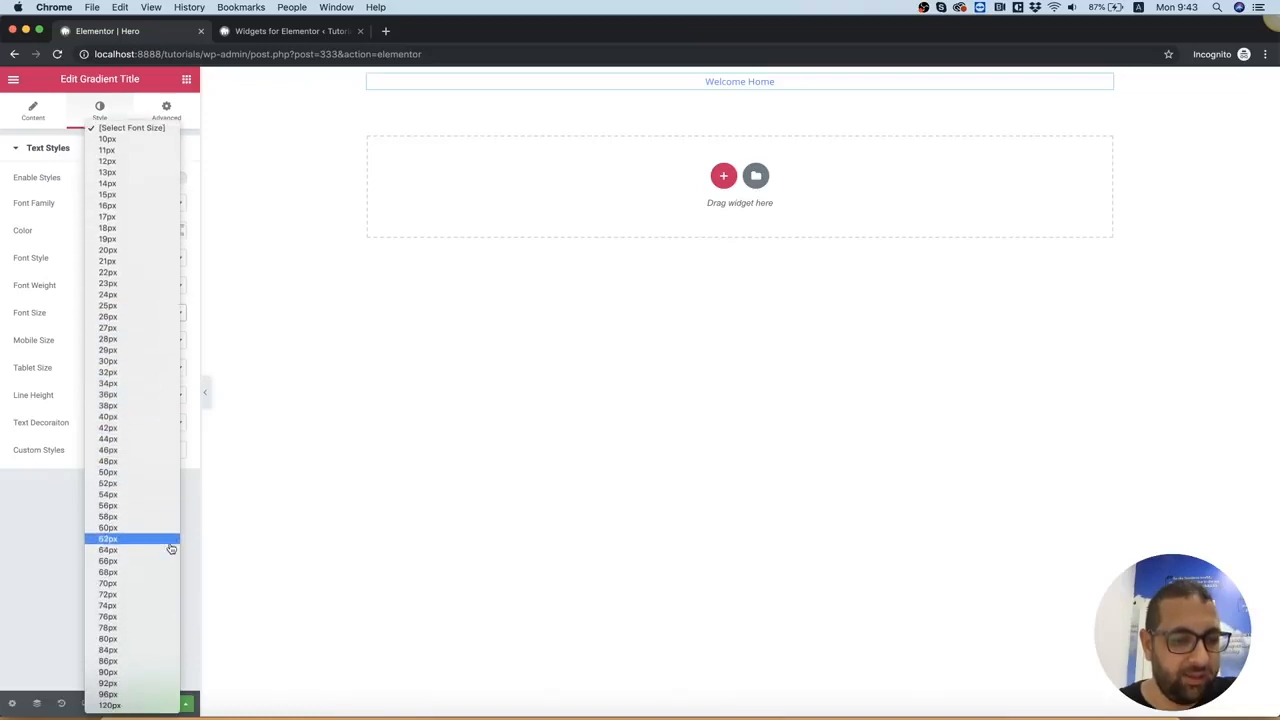
pyautogui.click(137, 661)
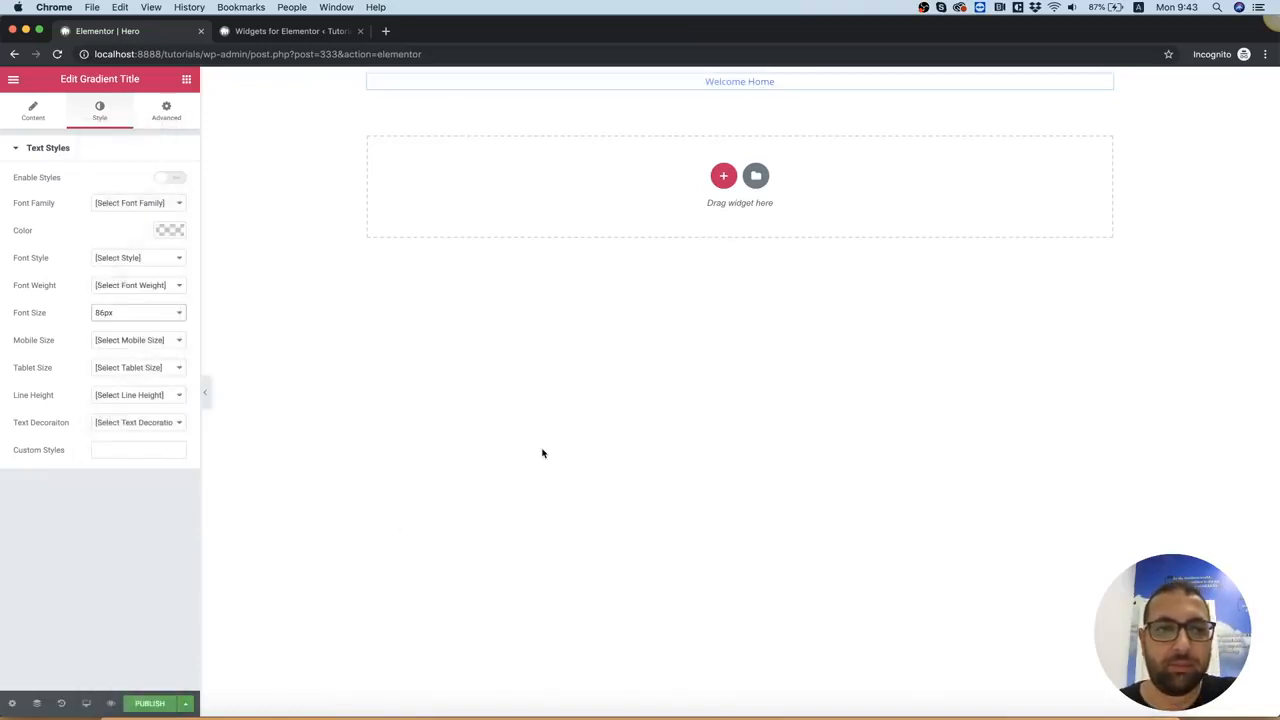
pyautogui.click(166, 180)
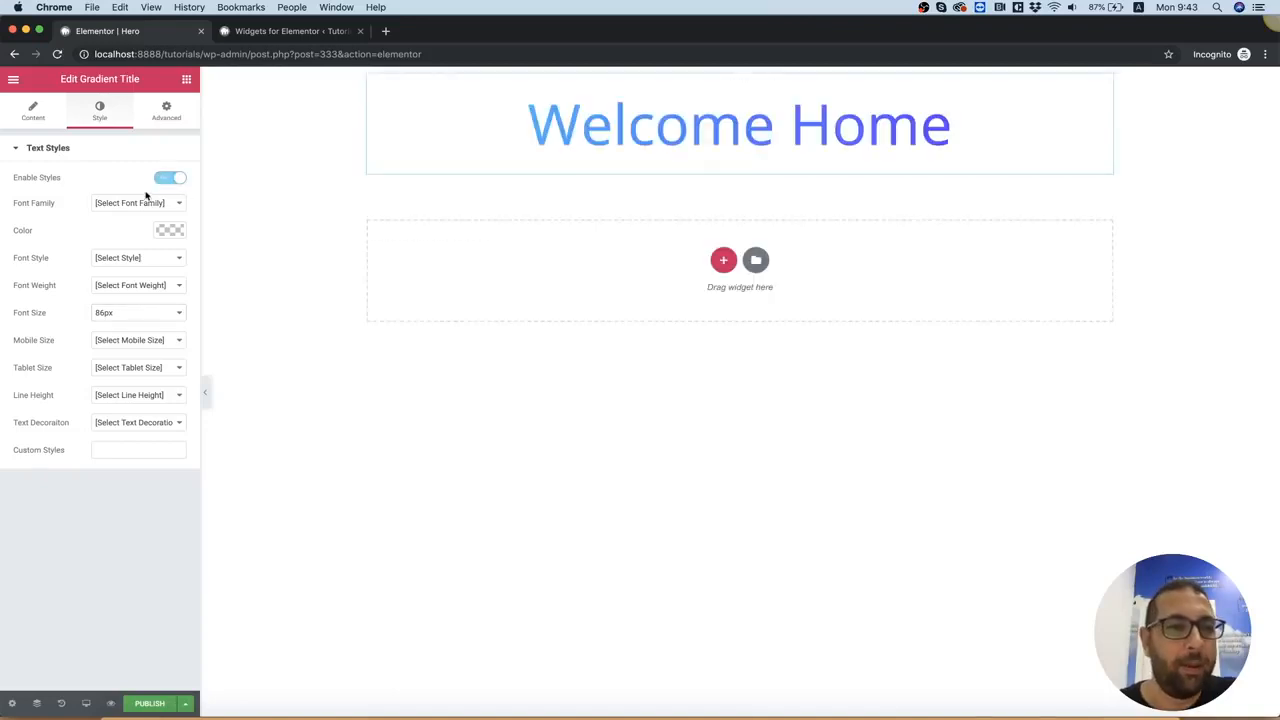
pyautogui.click(138, 204)
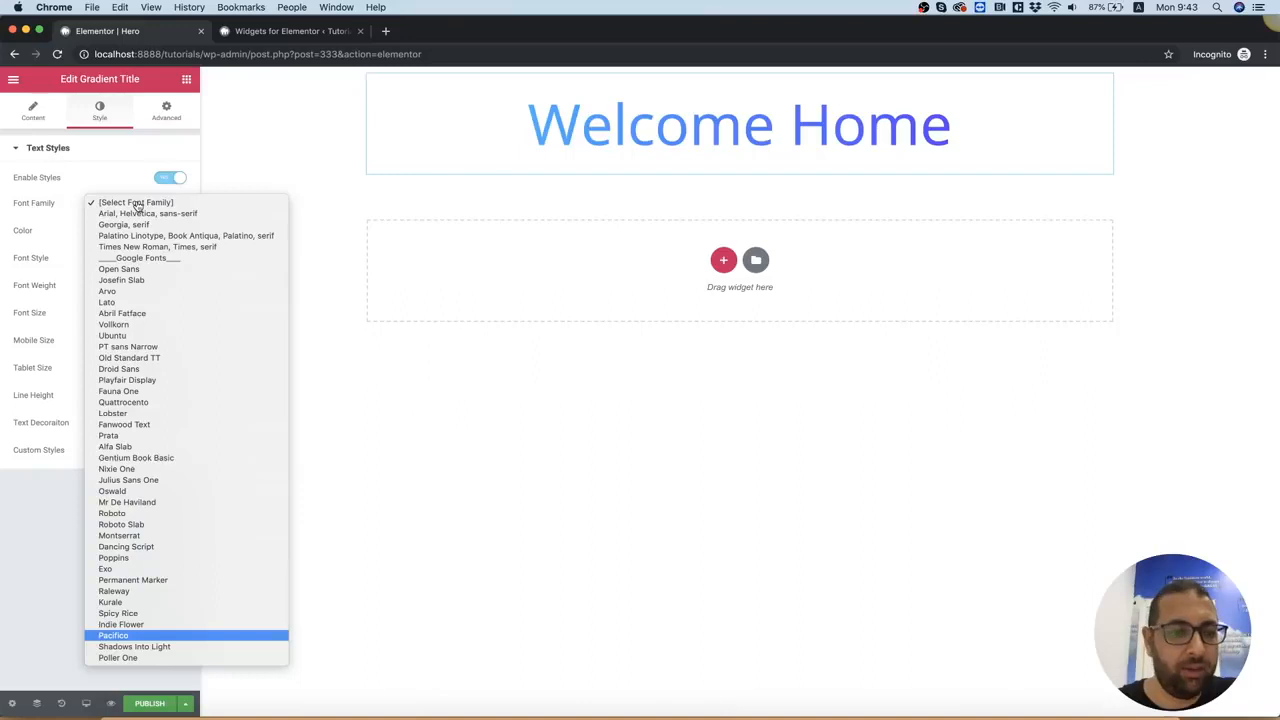
pyautogui.click(156, 635)
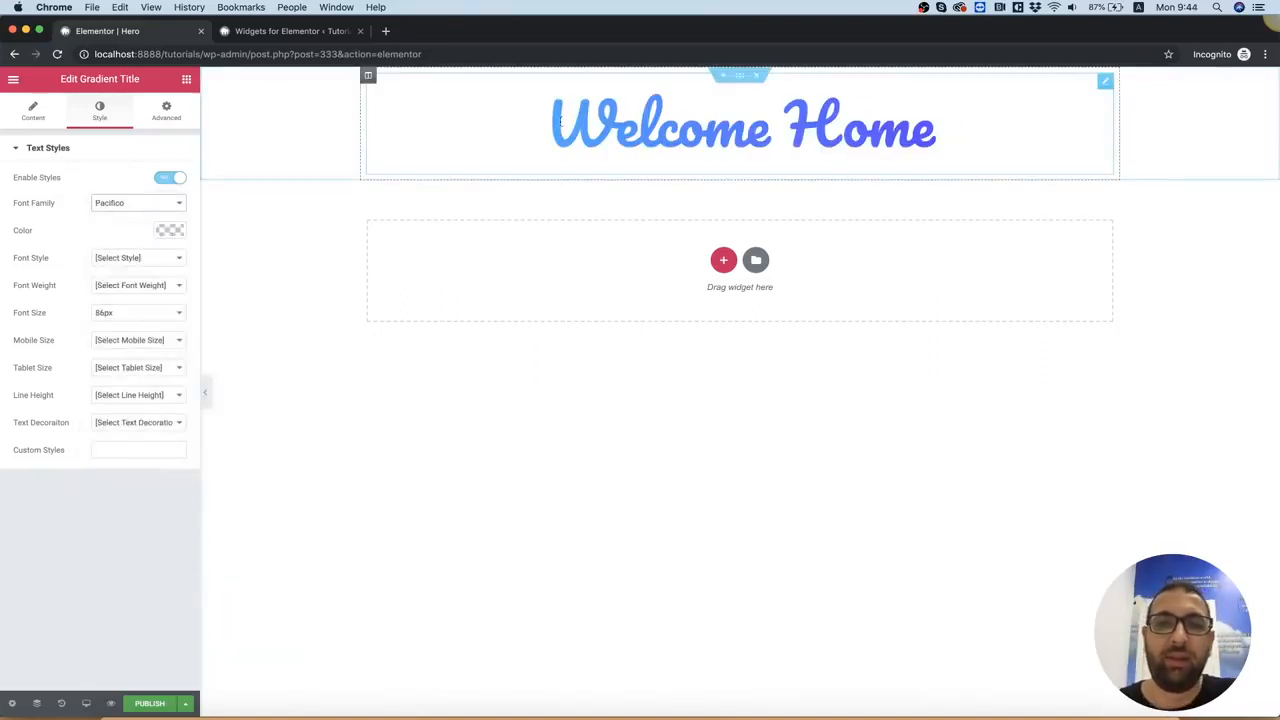
# Switch to Photoshop and copy the hex value of the pink stop in the Welcome Home layer's gradient overlay
pyautogui.click(36, 110)
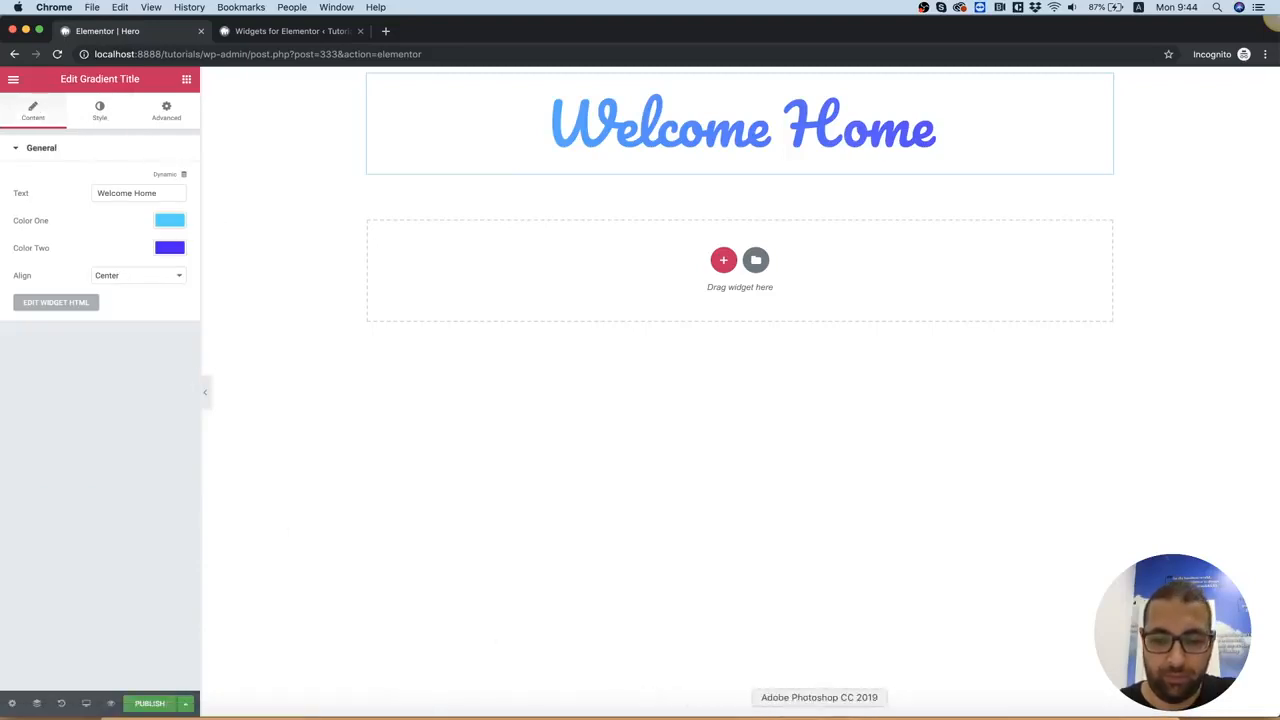
pyautogui.click(819, 716)
pyautogui.click(13, 79)
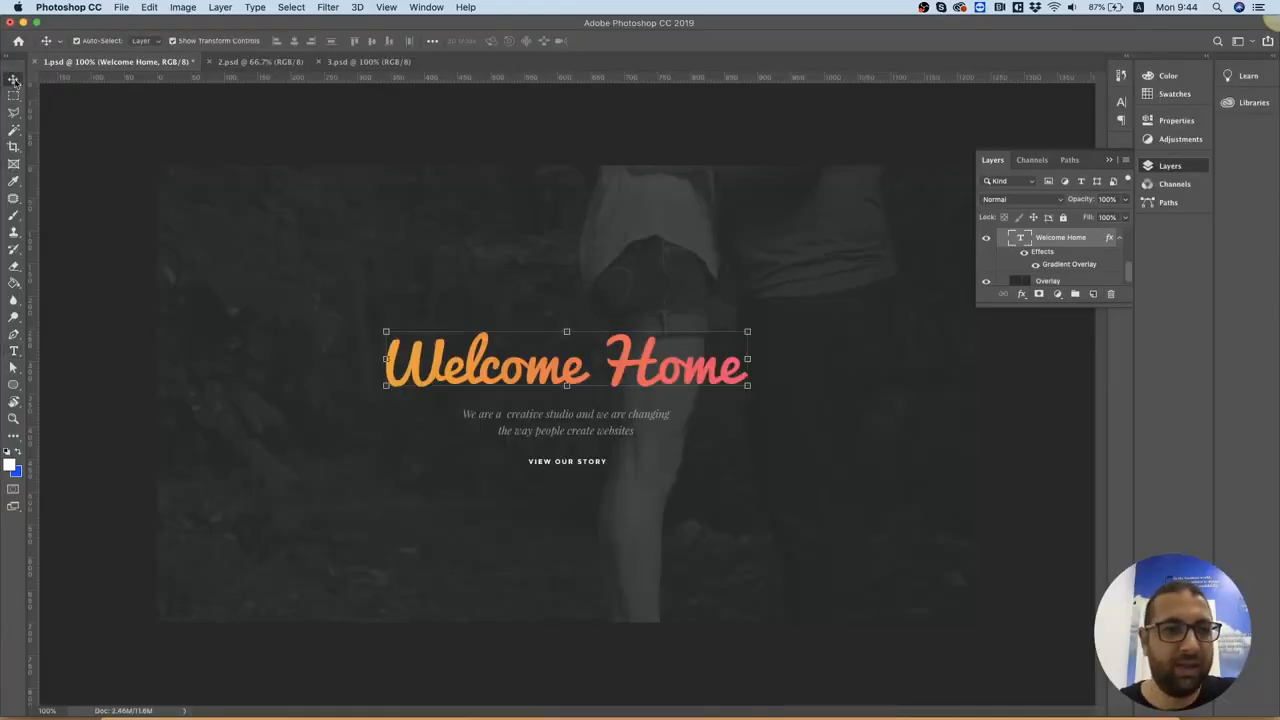
pyautogui.doubleClick(1108, 241)
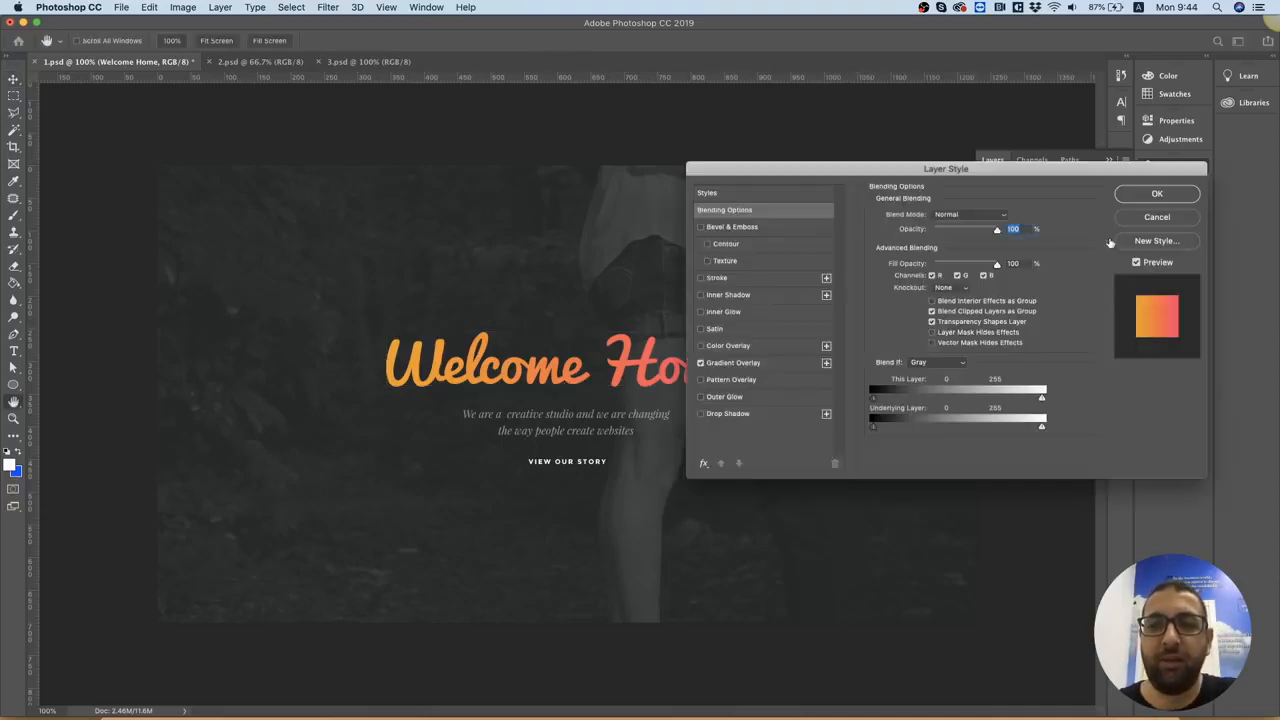
pyautogui.click(718, 366)
pyautogui.click(970, 247)
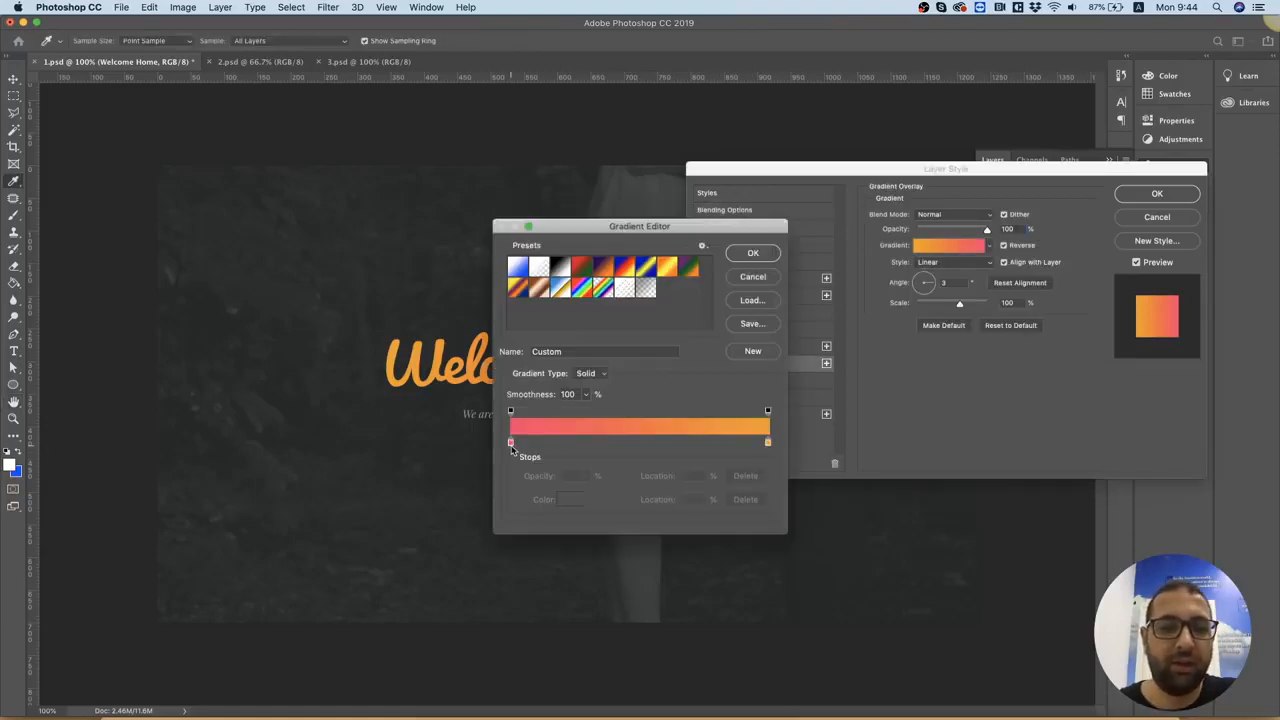
pyautogui.doubleClick(511, 445)
pyautogui.click(1038, 641)
# Switch back to Elementor in Chrome and set the gradient title's Color One to the copied #f63f6a
pyautogui.click(459, 712)
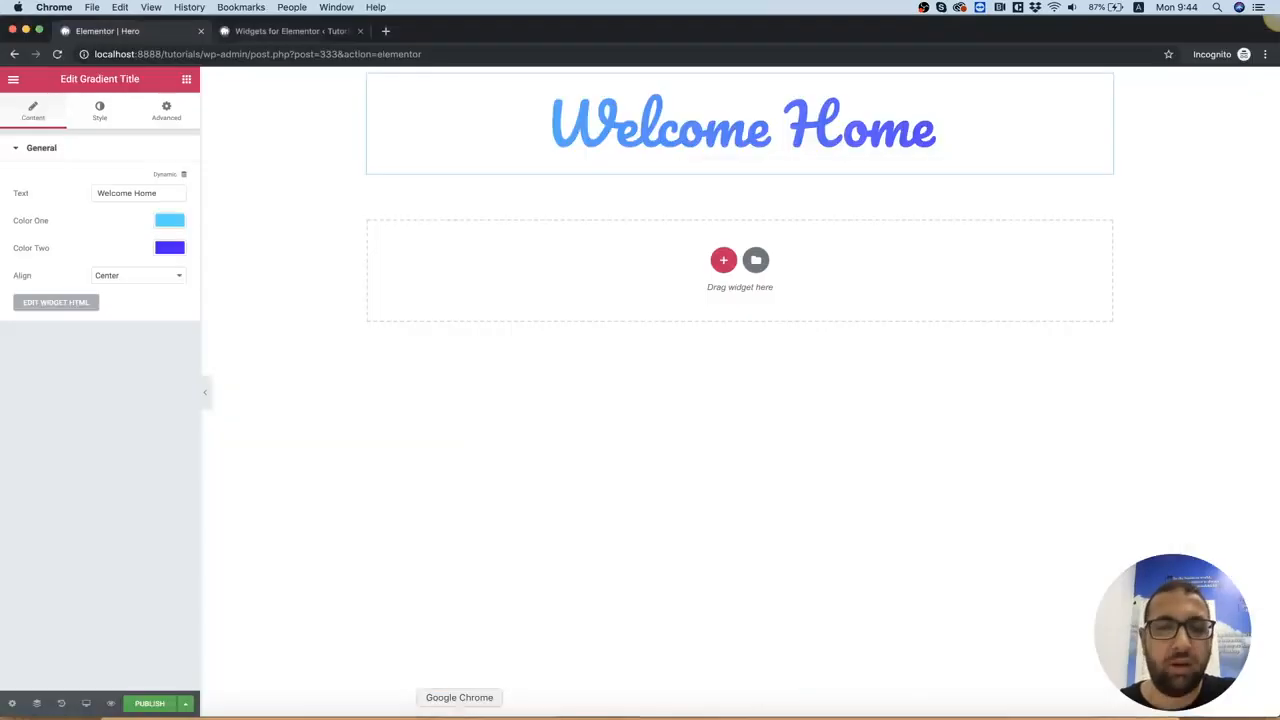
pyautogui.click(168, 220)
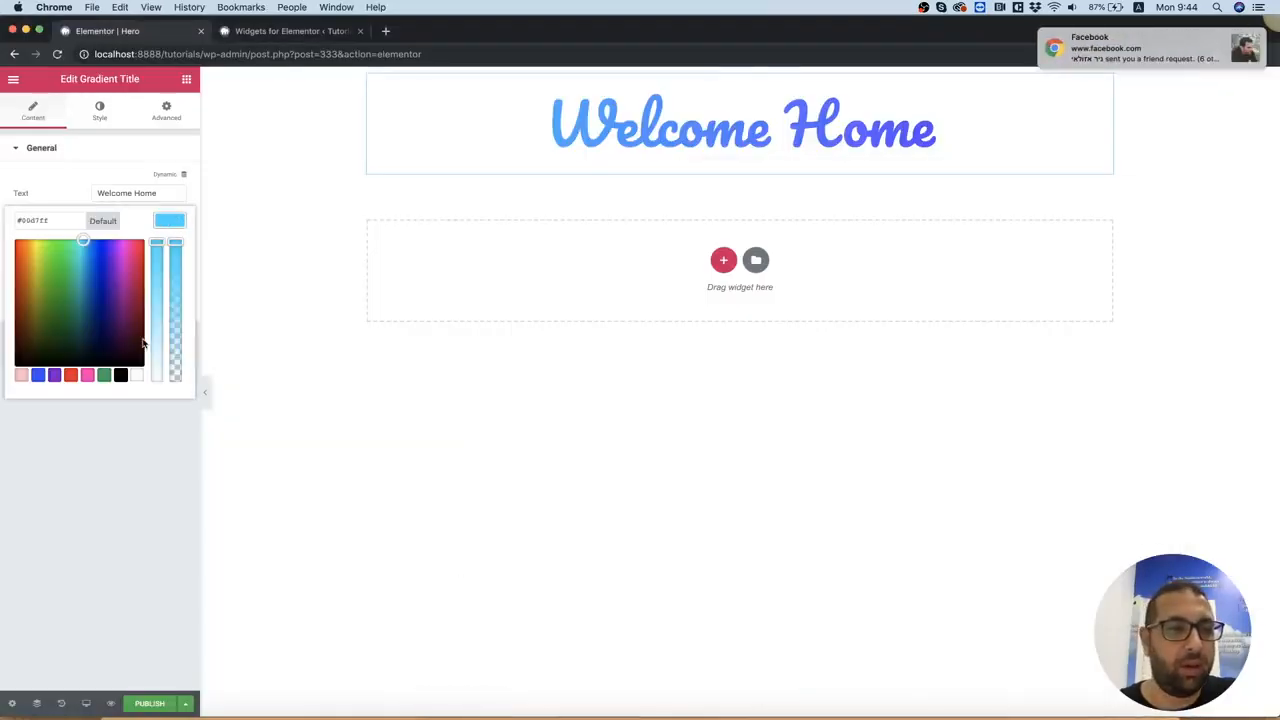
pyautogui.press('super+a')
pyautogui.write('#f63f6a')
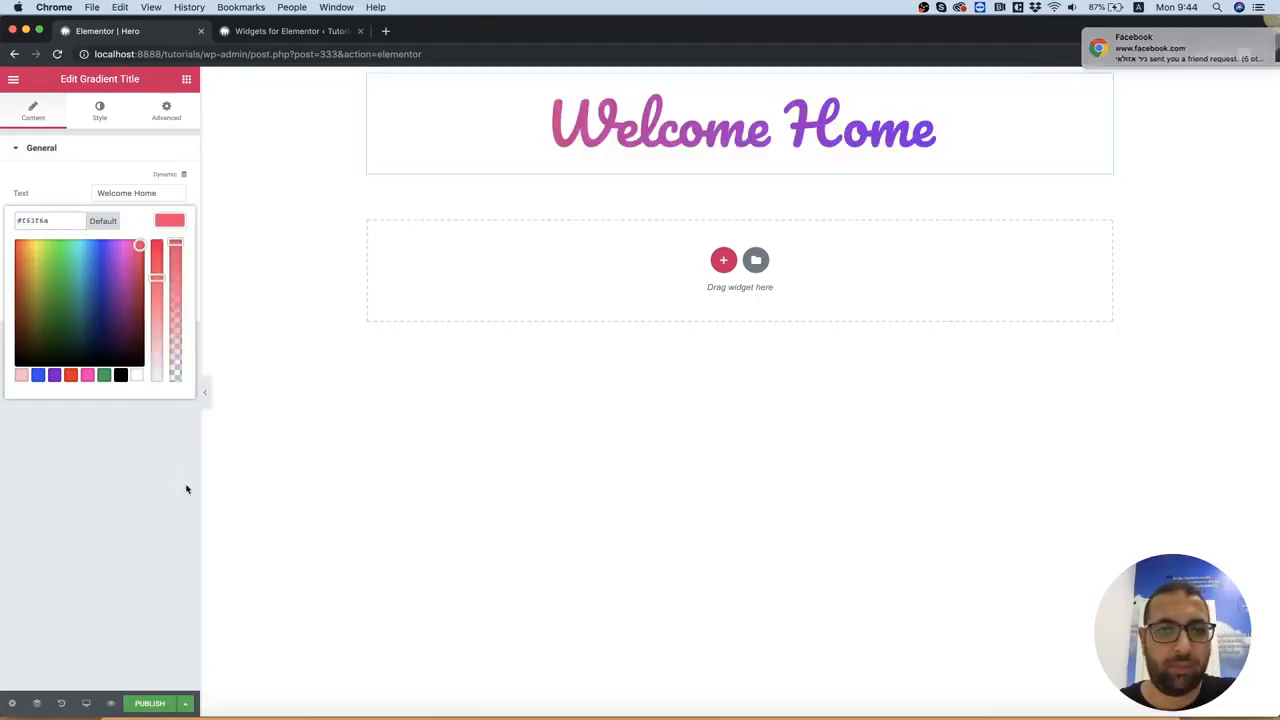
pyautogui.click(156, 503)
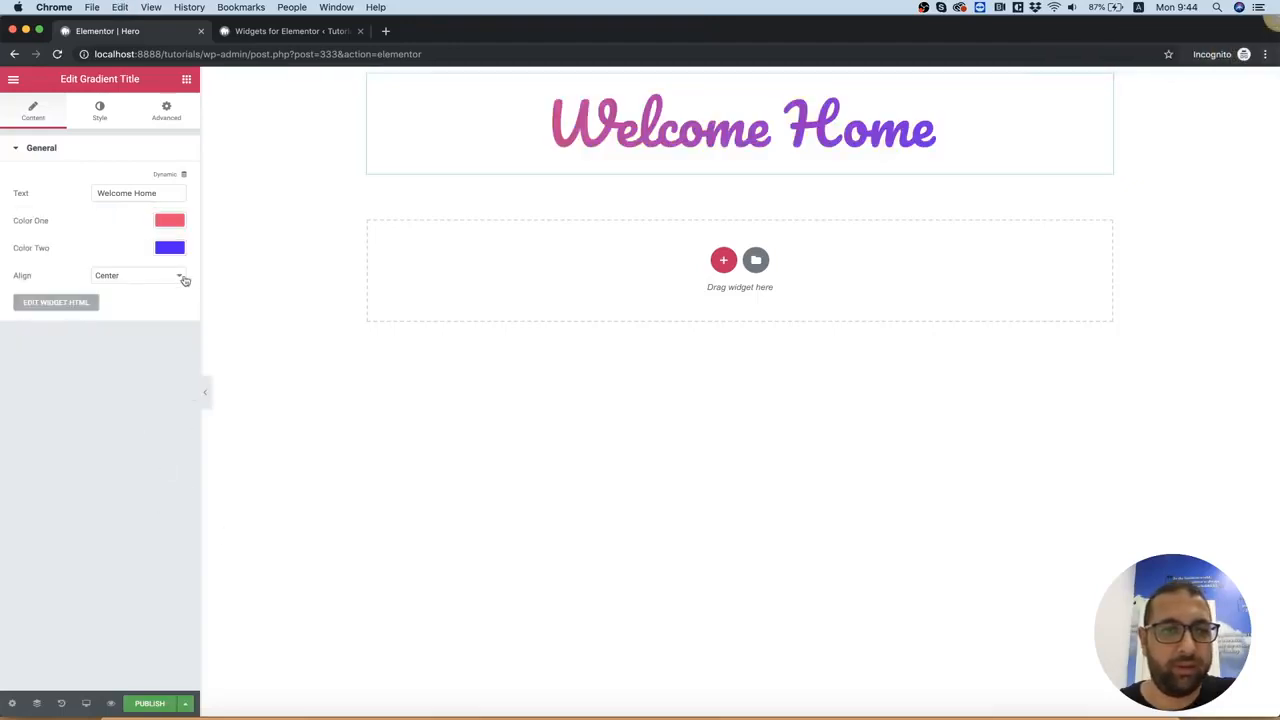
# Switch to Photoshop, cancel the pink stop's color picker and copy the hex value of the gradient's orange stop
pyautogui.click(815, 700)
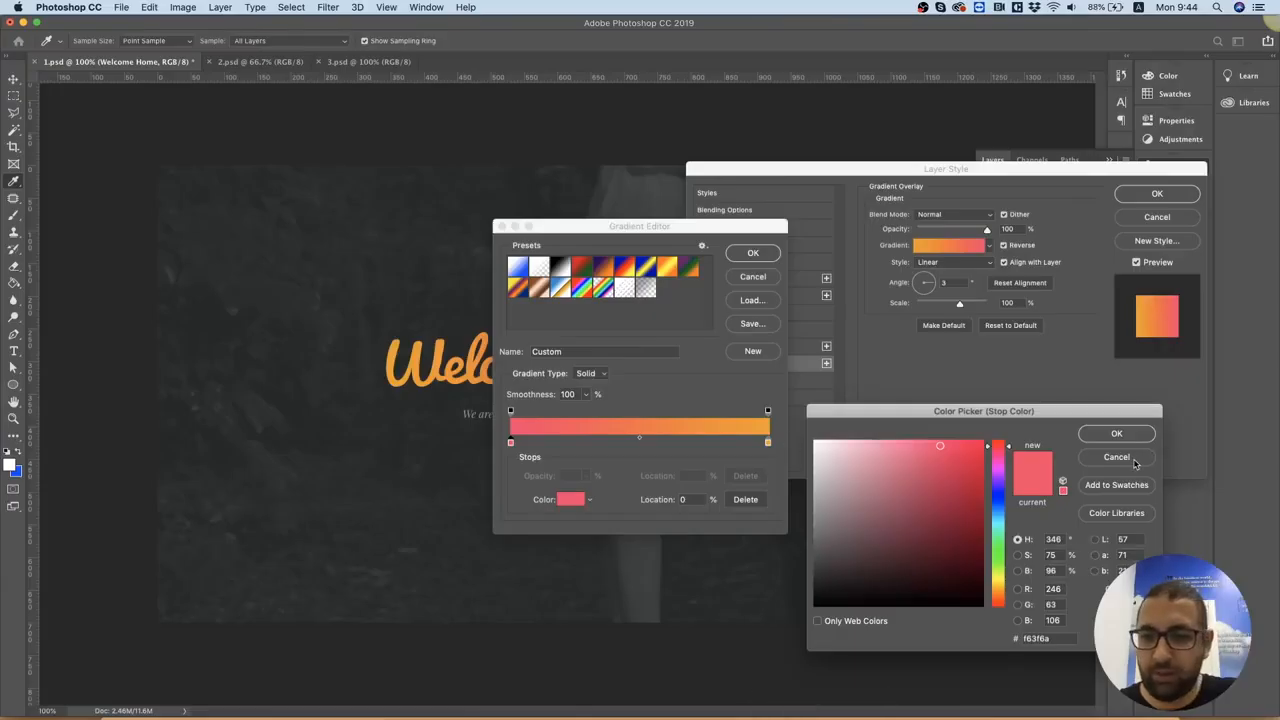
pyautogui.click(1116, 457)
pyautogui.doubleClick(768, 443)
pyautogui.doubleClick(1060, 638)
pyautogui.press('super+c')
# Return to Elementor in Chrome and set the gradient title's Color Two to the copied #f0a014
pyautogui.click(459, 712)
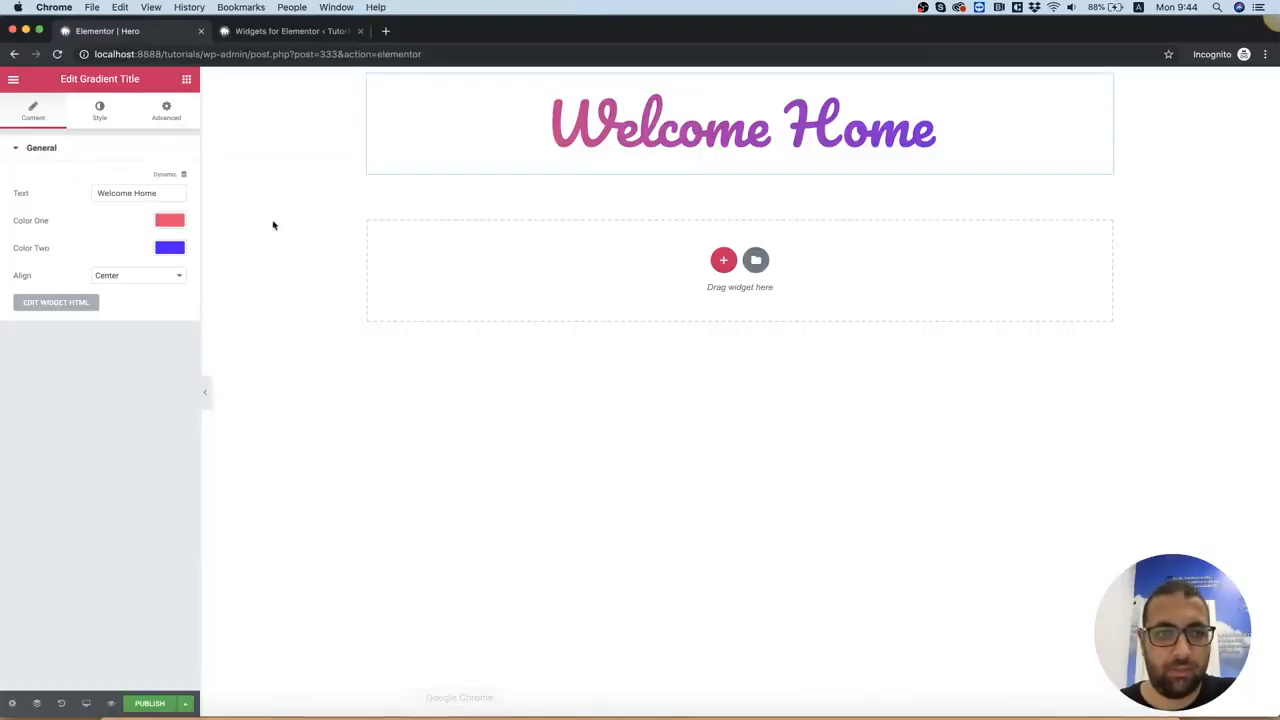
pyautogui.click(170, 247)
pyautogui.click(58, 252)
pyautogui.press('super+a')
pyautogui.press('super+v')
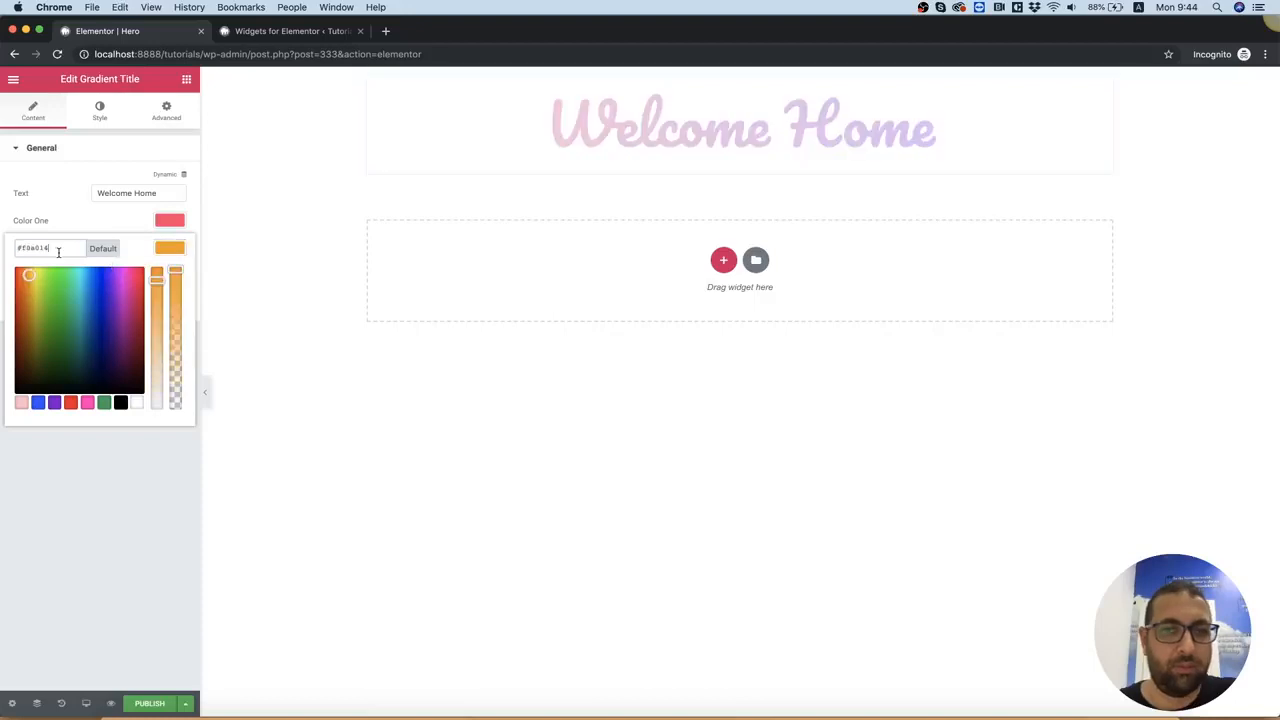
pyautogui.click(255, 332)
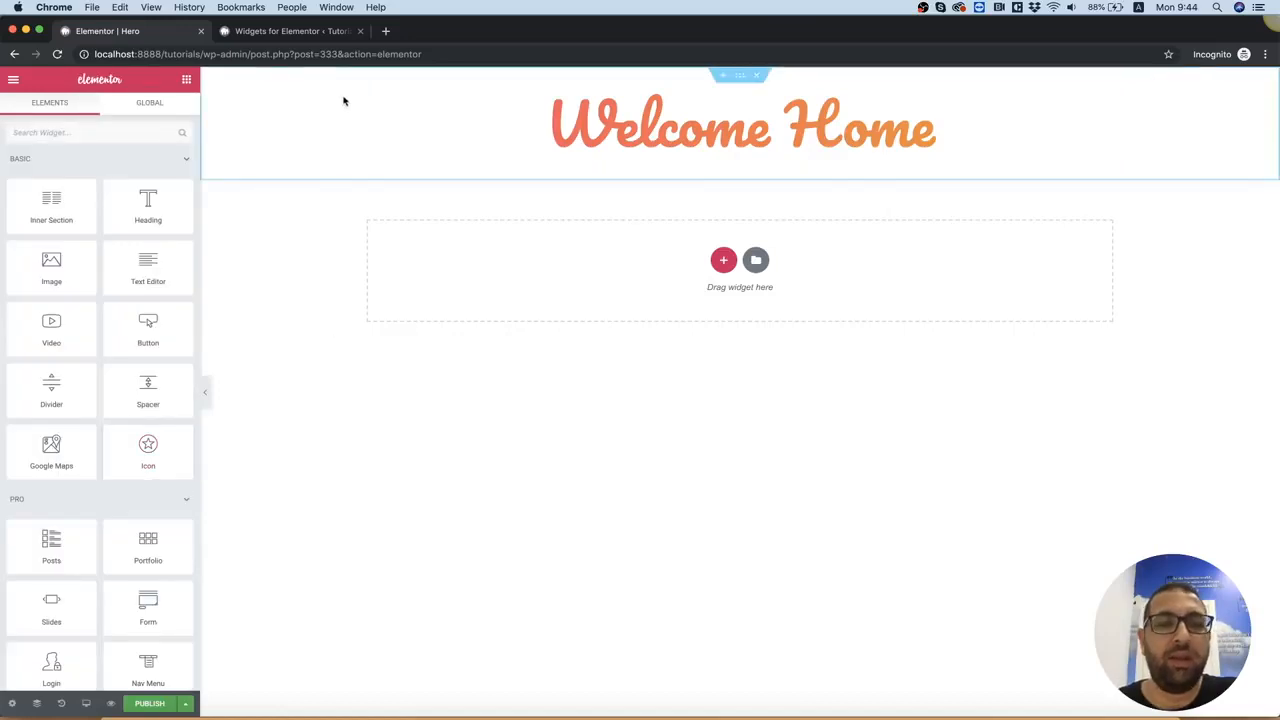
# Give the title's section a classic background with the uploaded image hero1.jpg, and set the image size to Cover
pyautogui.rightClick(270, 128)
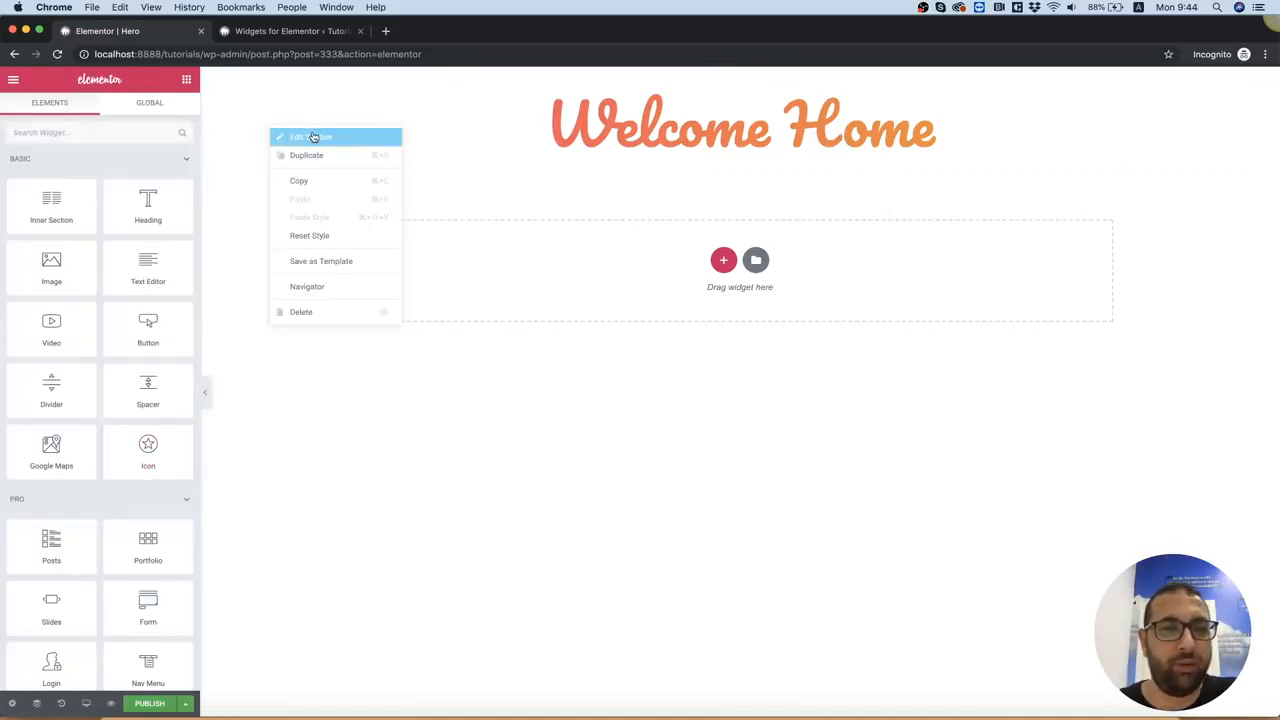
pyautogui.click(313, 137)
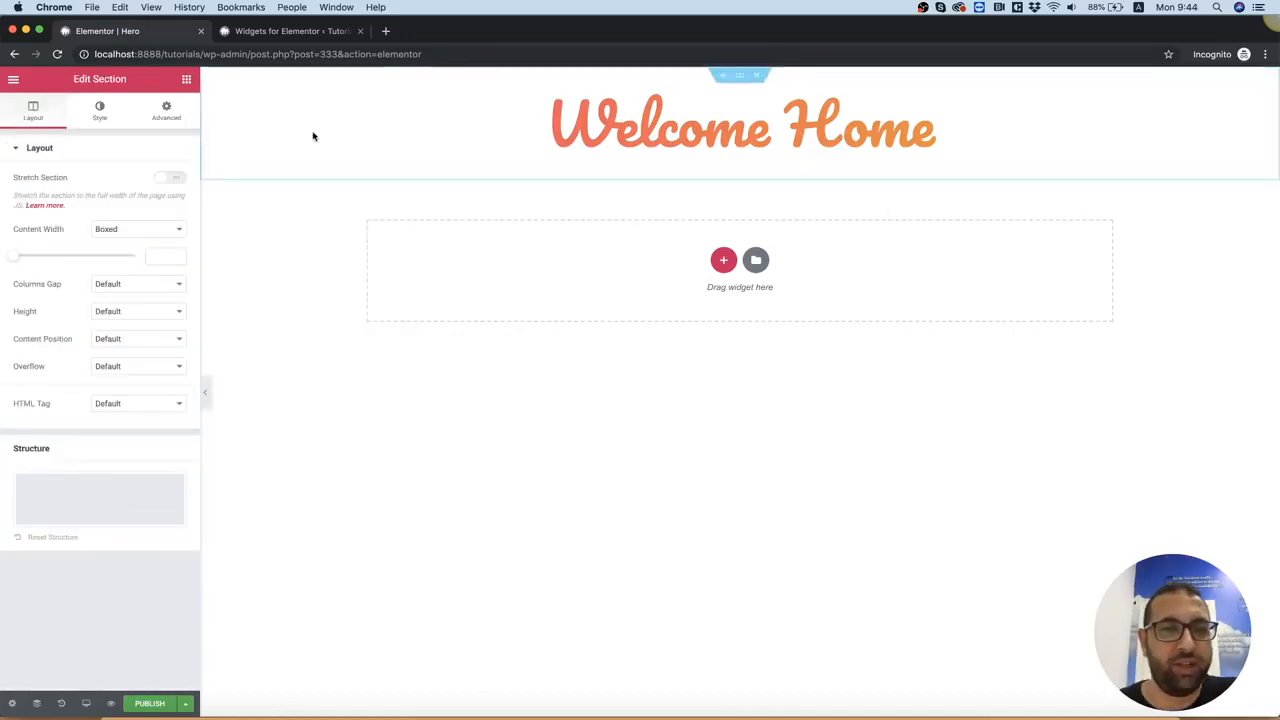
pyautogui.click(110, 117)
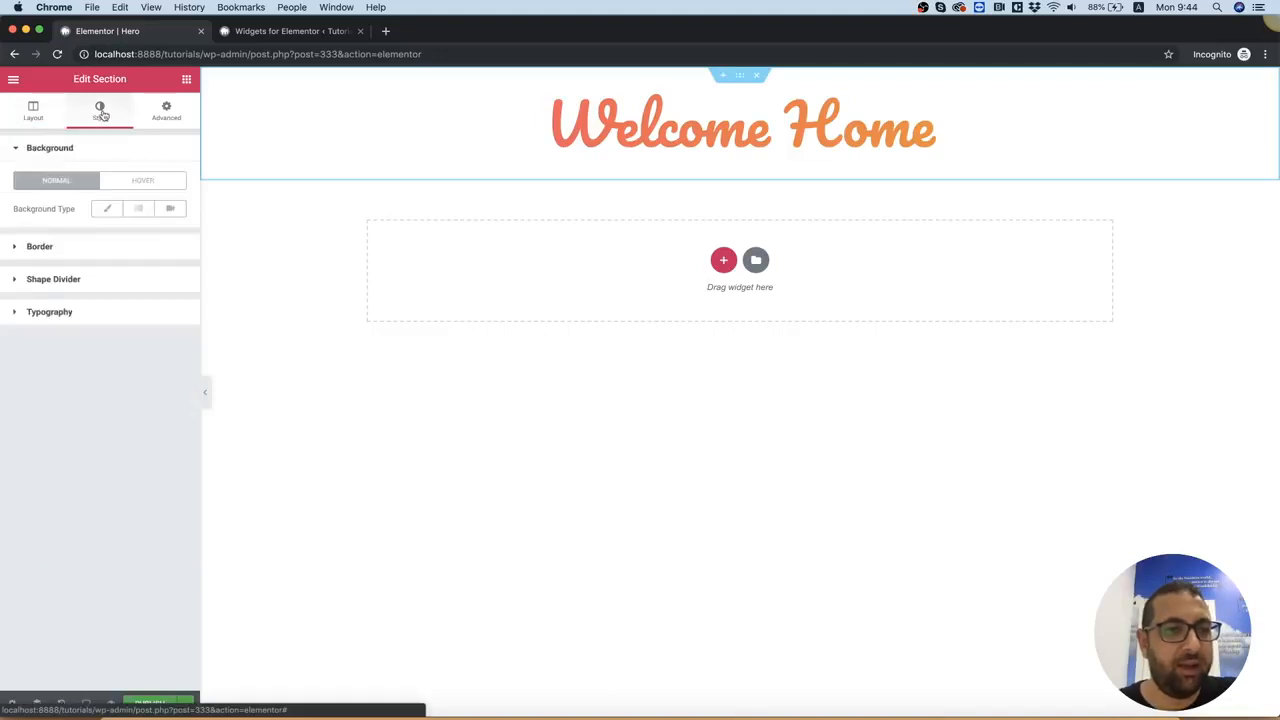
pyautogui.click(104, 214)
pyautogui.click(76, 309)
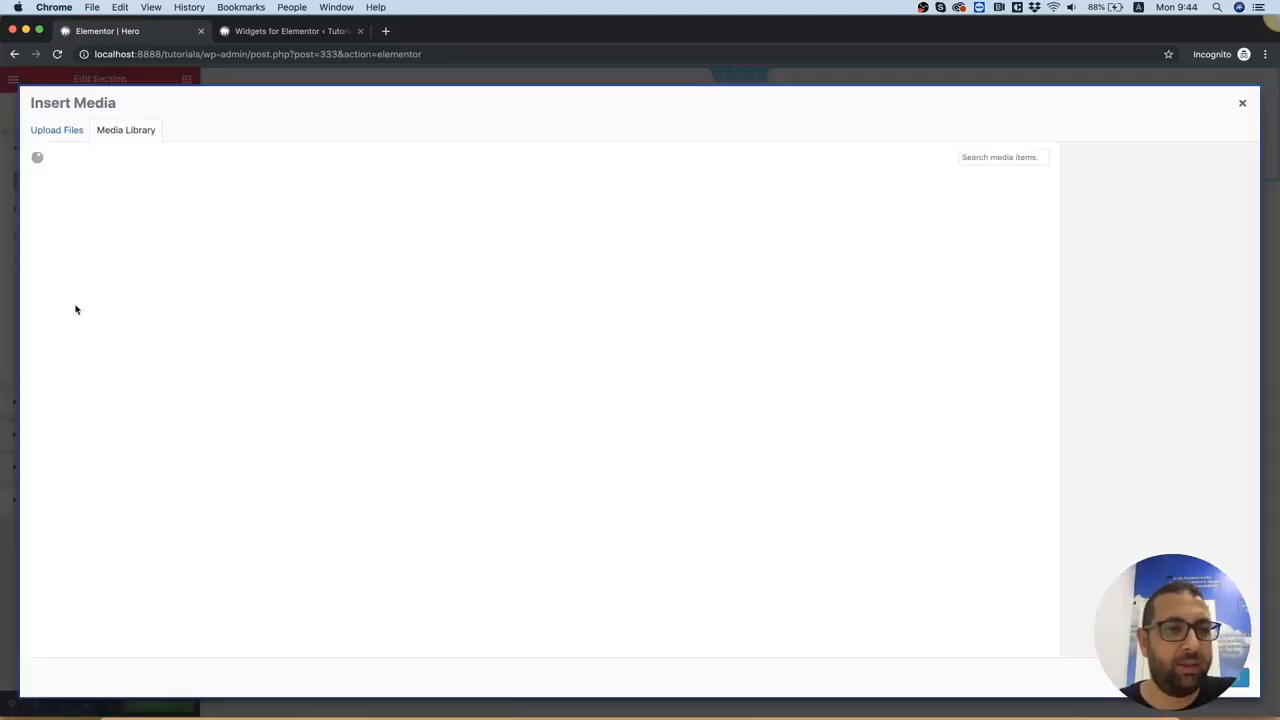
pyautogui.click(58, 134)
pyautogui.click(623, 362)
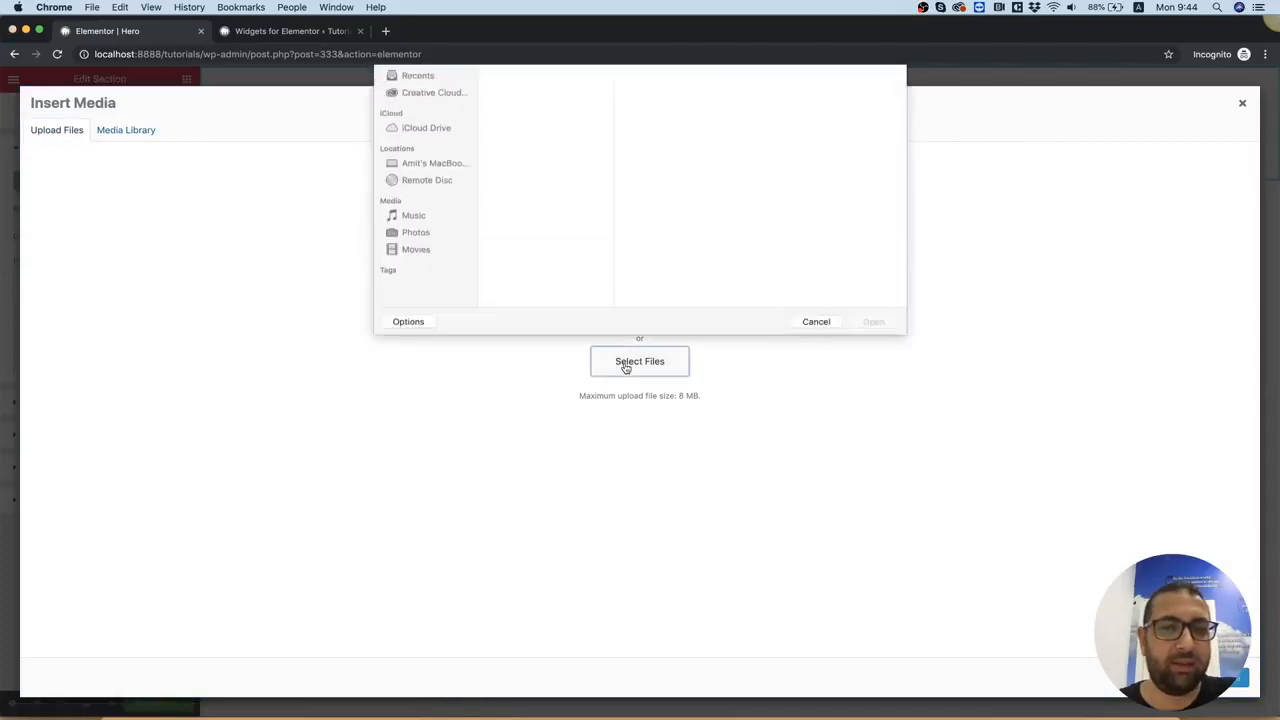
pyautogui.click(509, 111)
pyautogui.doubleClick(670, 99)
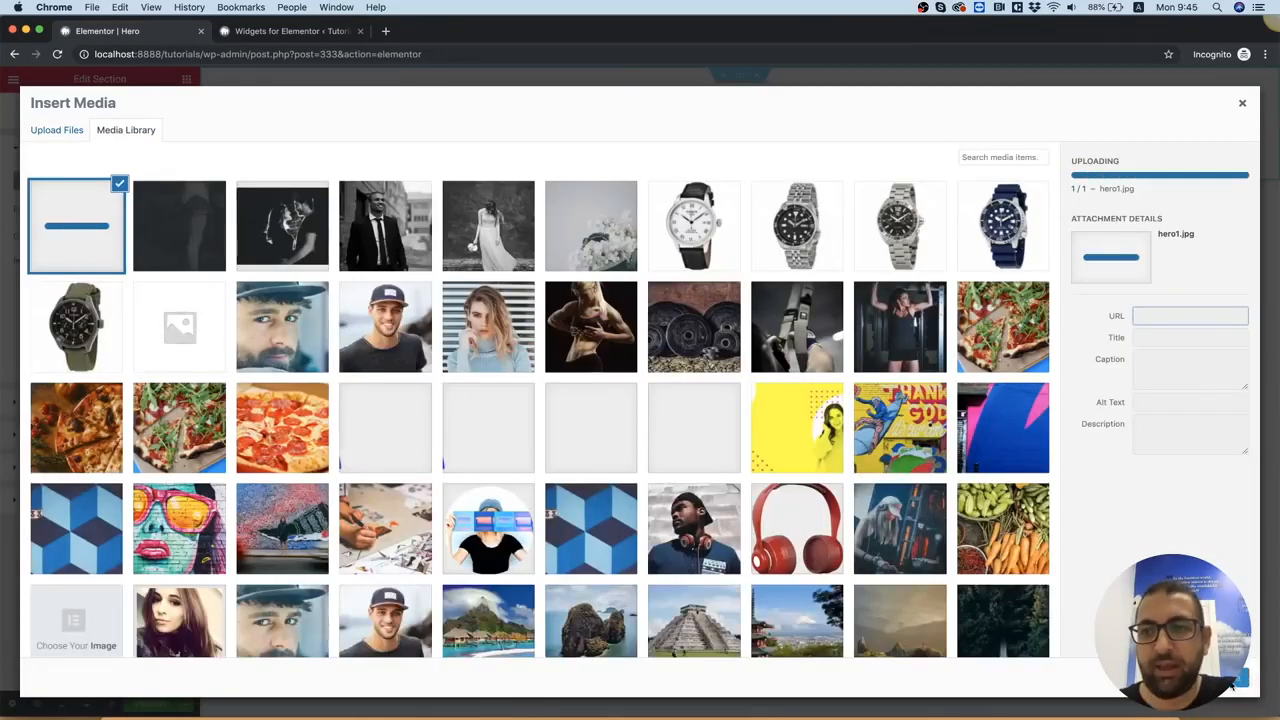
pyautogui.click(1234, 680)
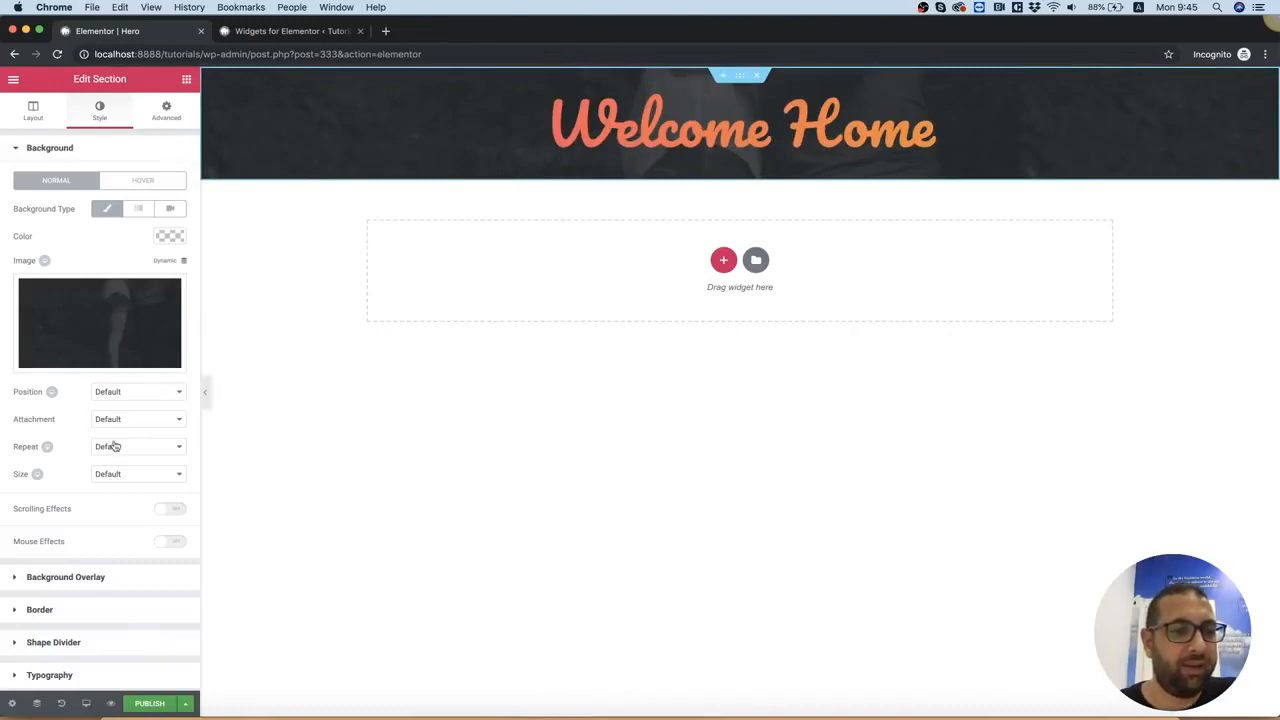
pyautogui.click(118, 476)
pyautogui.click(156, 495)
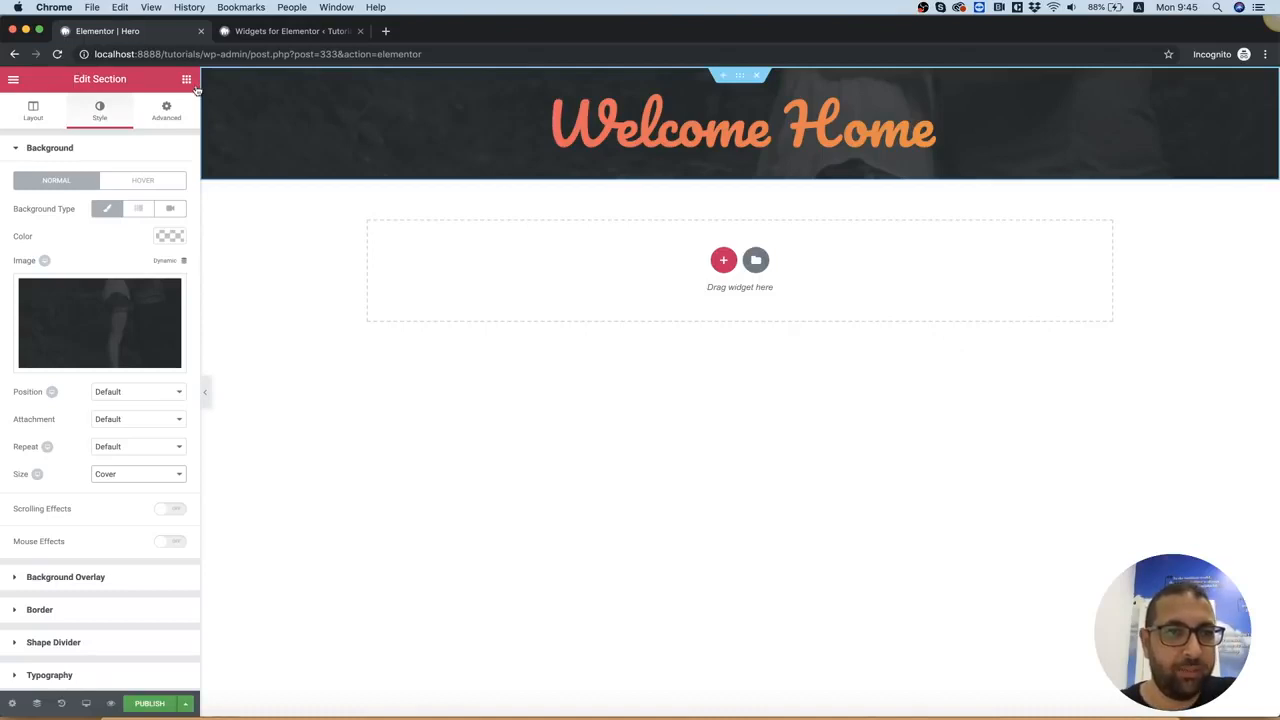
# Unlink the section's padding values and set the top and bottom padding to 200 px each
pyautogui.click(172, 108)
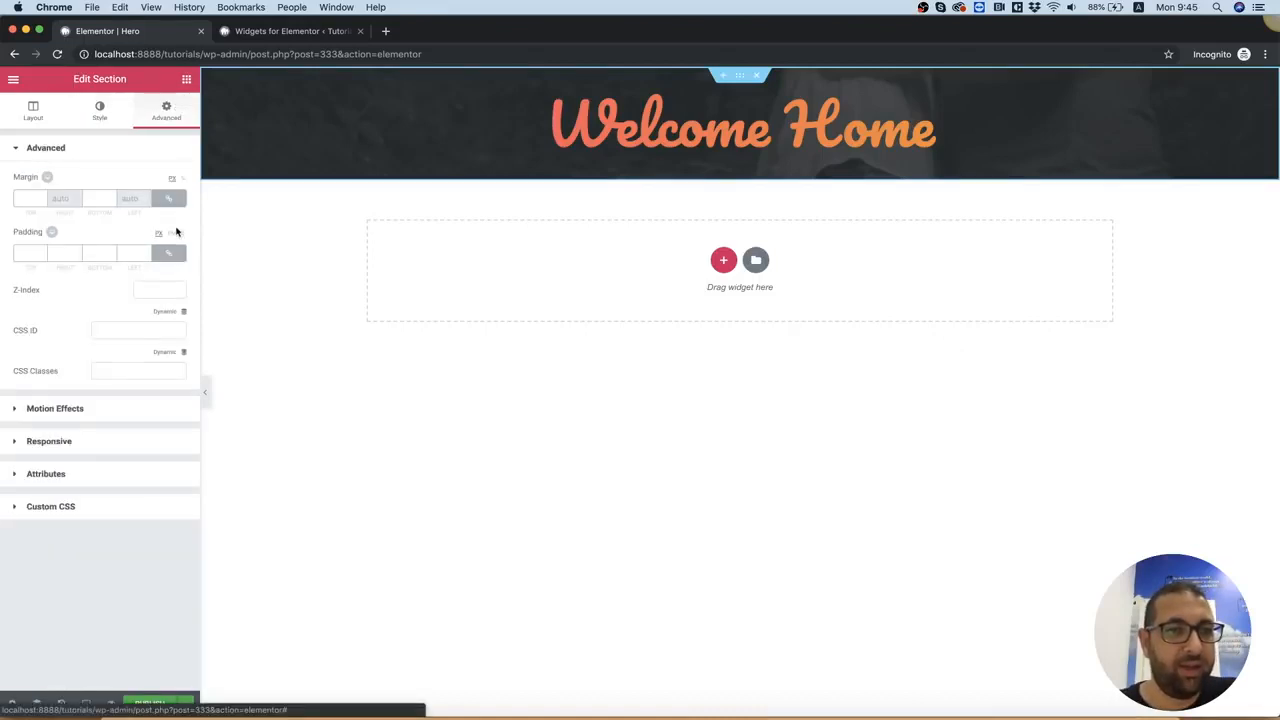
pyautogui.click(175, 253)
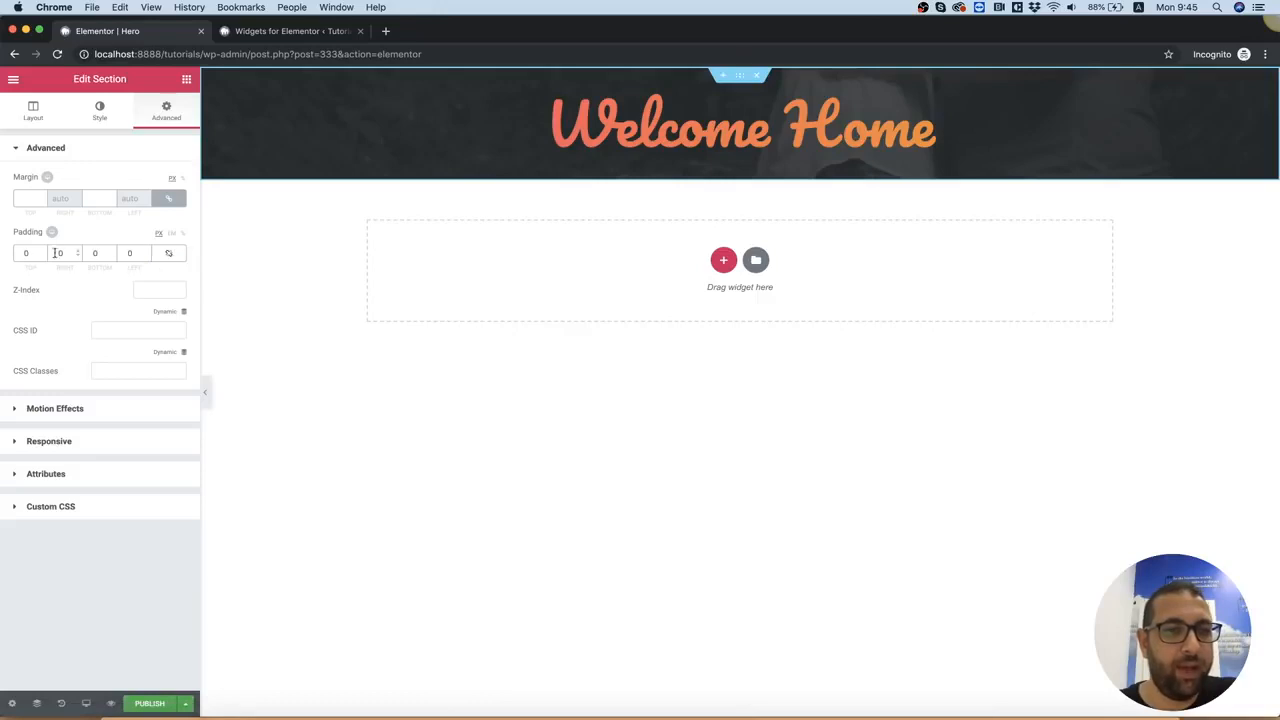
pyautogui.doubleClick(25, 252)
pyautogui.write('200')
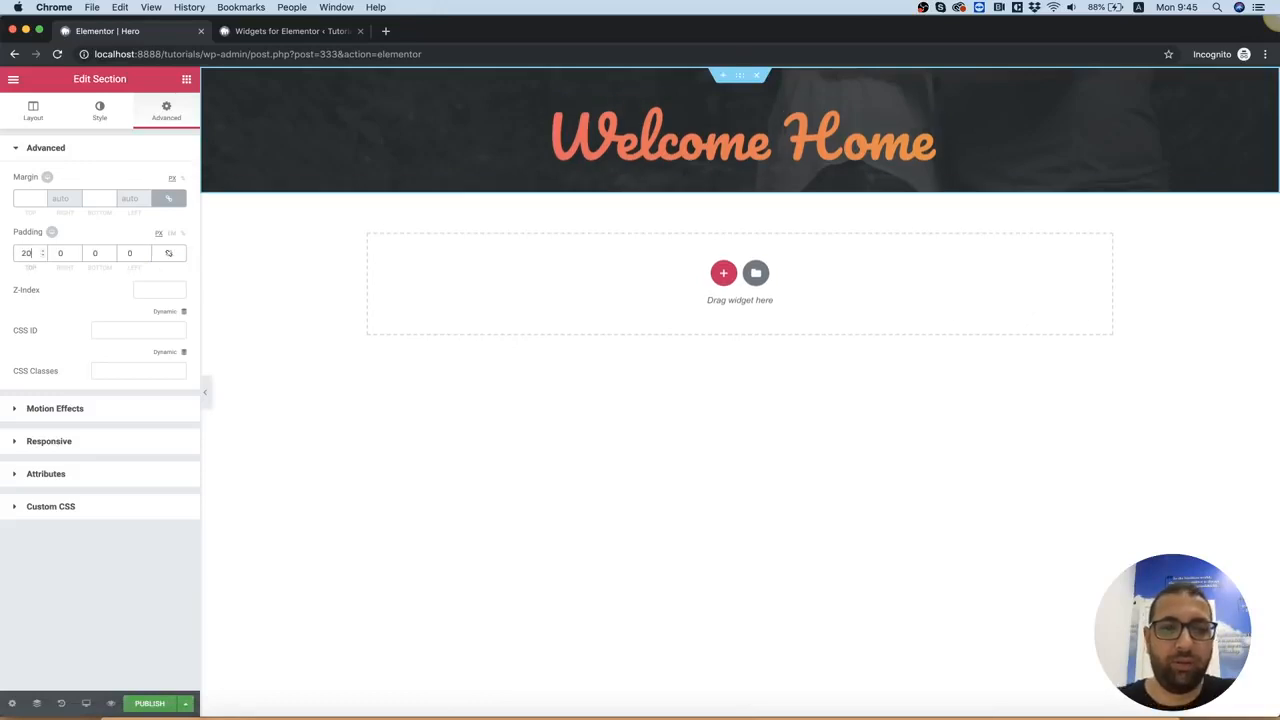
pyautogui.press('Tab')
pyautogui.press('Tab')
pyautogui.write('200')
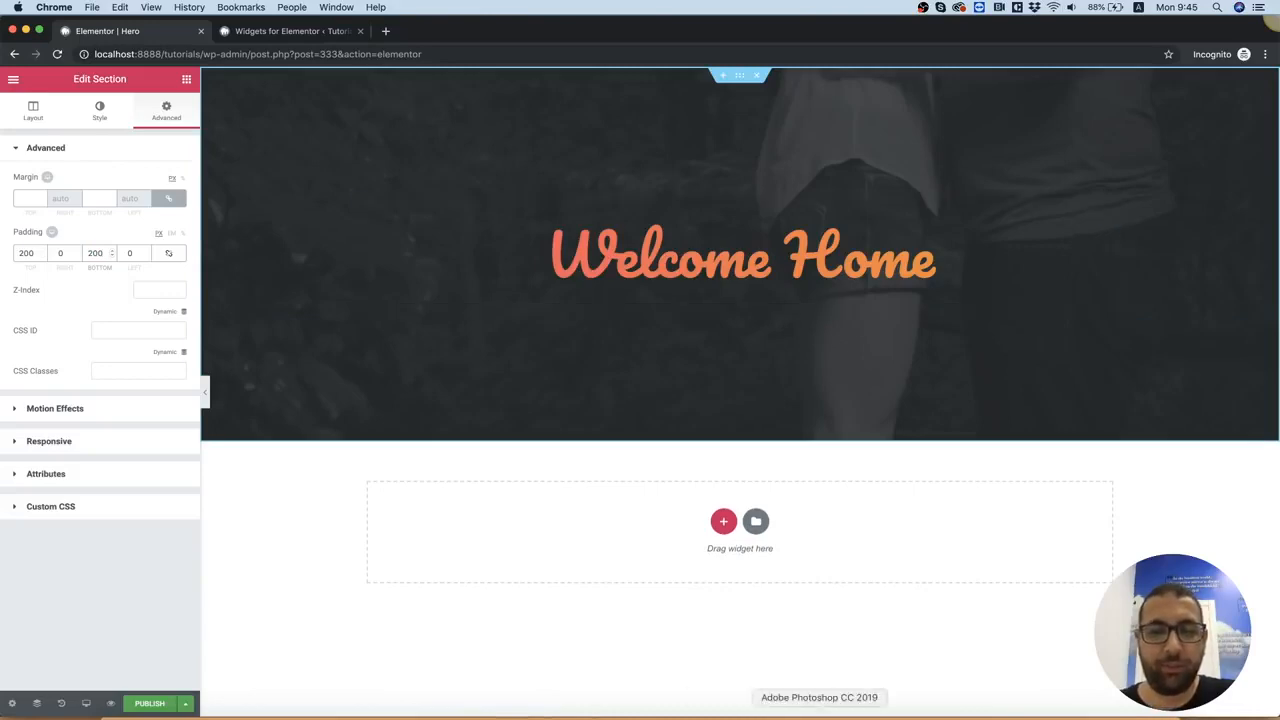
# Switch to Photoshop and cancel the open Color Picker, Gradient Editor and Layer Style dialogs
pyautogui.click(819, 712)
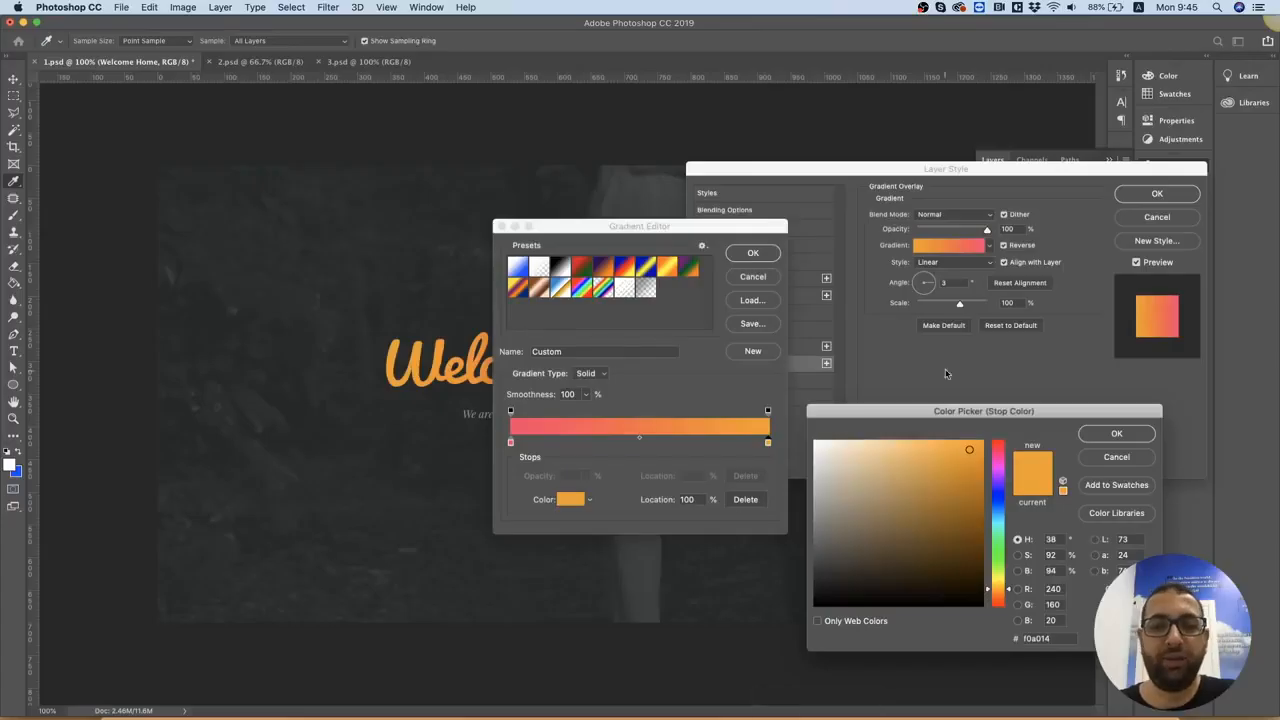
pyautogui.click(1145, 456)
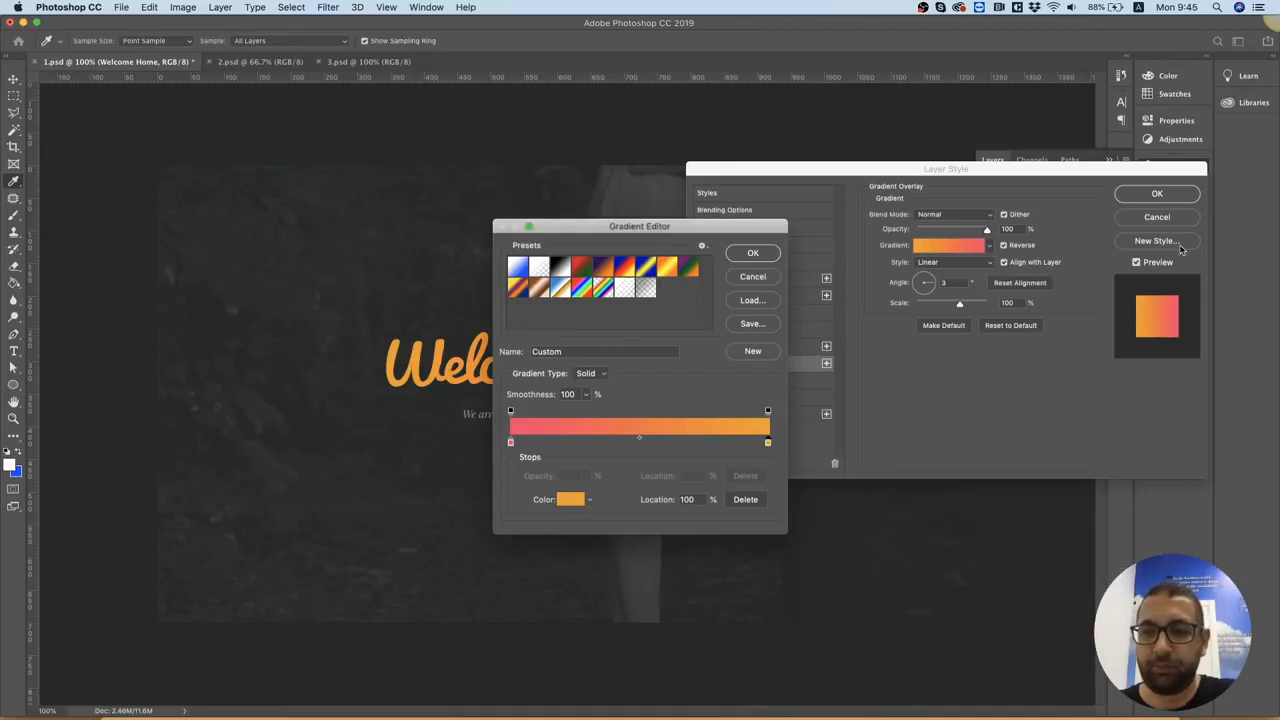
pyautogui.click(760, 278)
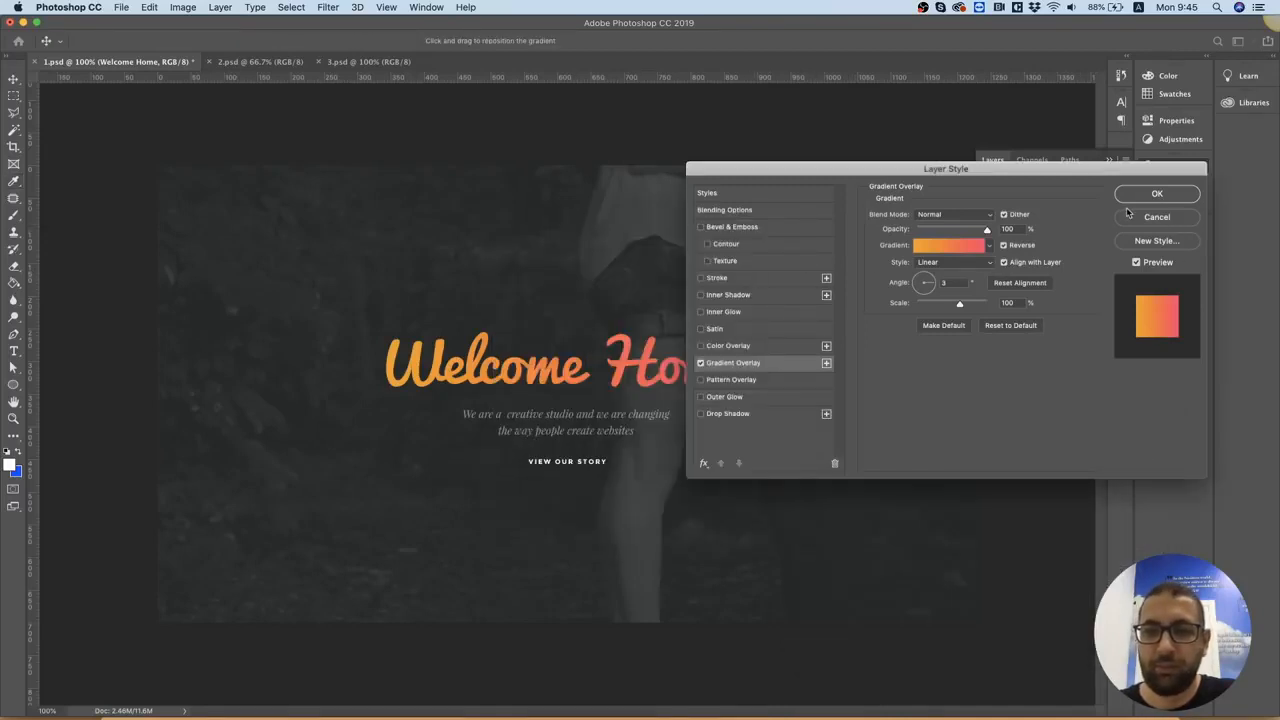
pyautogui.click(1186, 219)
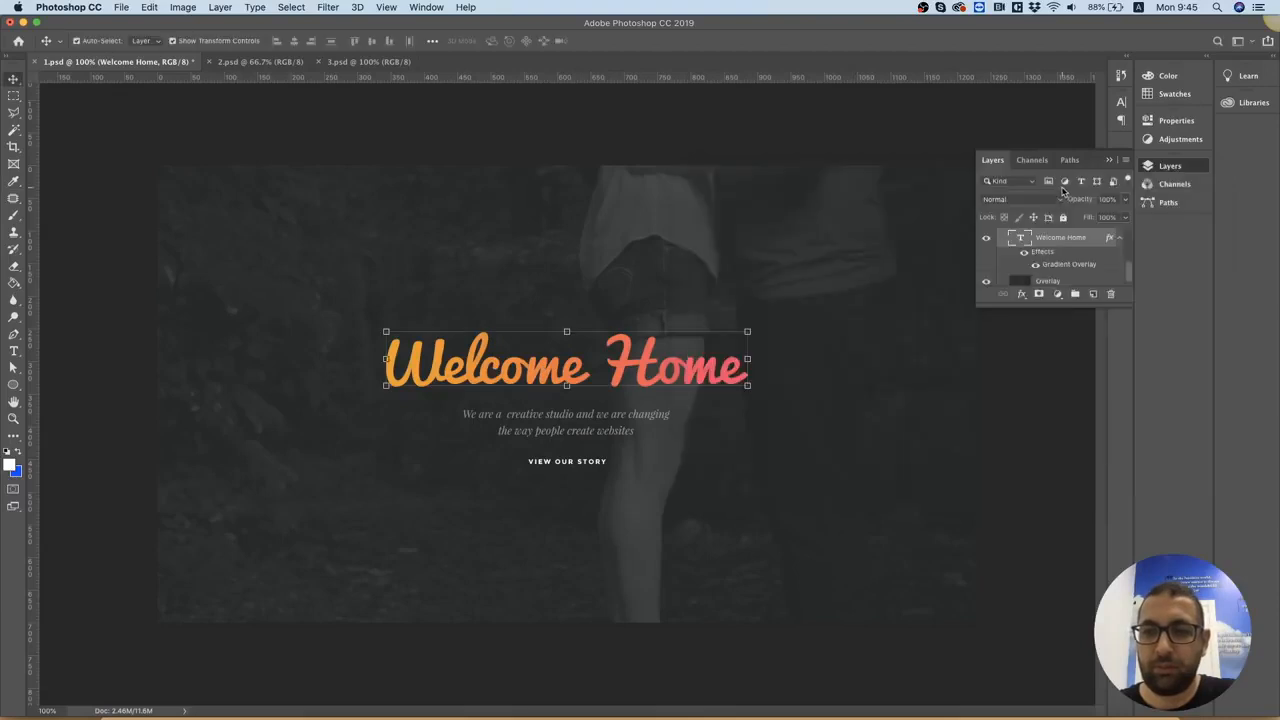
# Open the Sub Heading text layer for editing and copy its full text
pyautogui.click(722, 264)
pyautogui.click(570, 425)
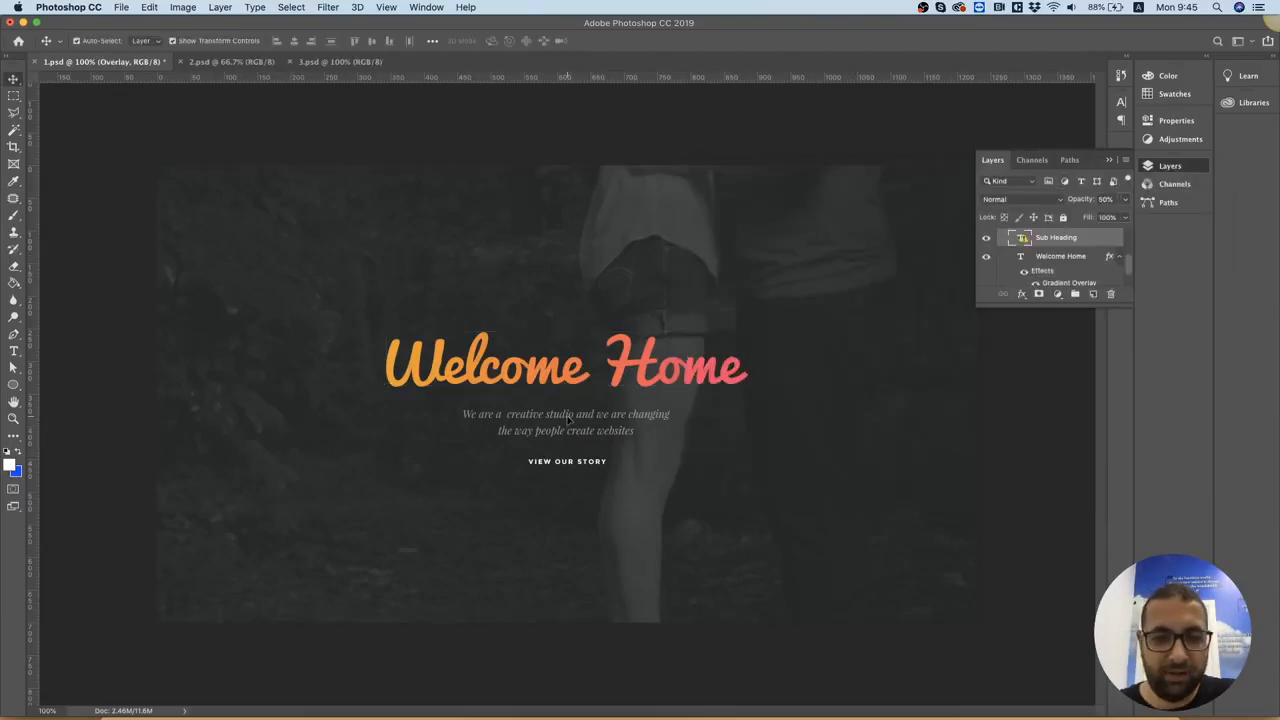
pyautogui.doubleClick(1012, 238)
pyautogui.click(737, 266)
pyautogui.press('super+c')
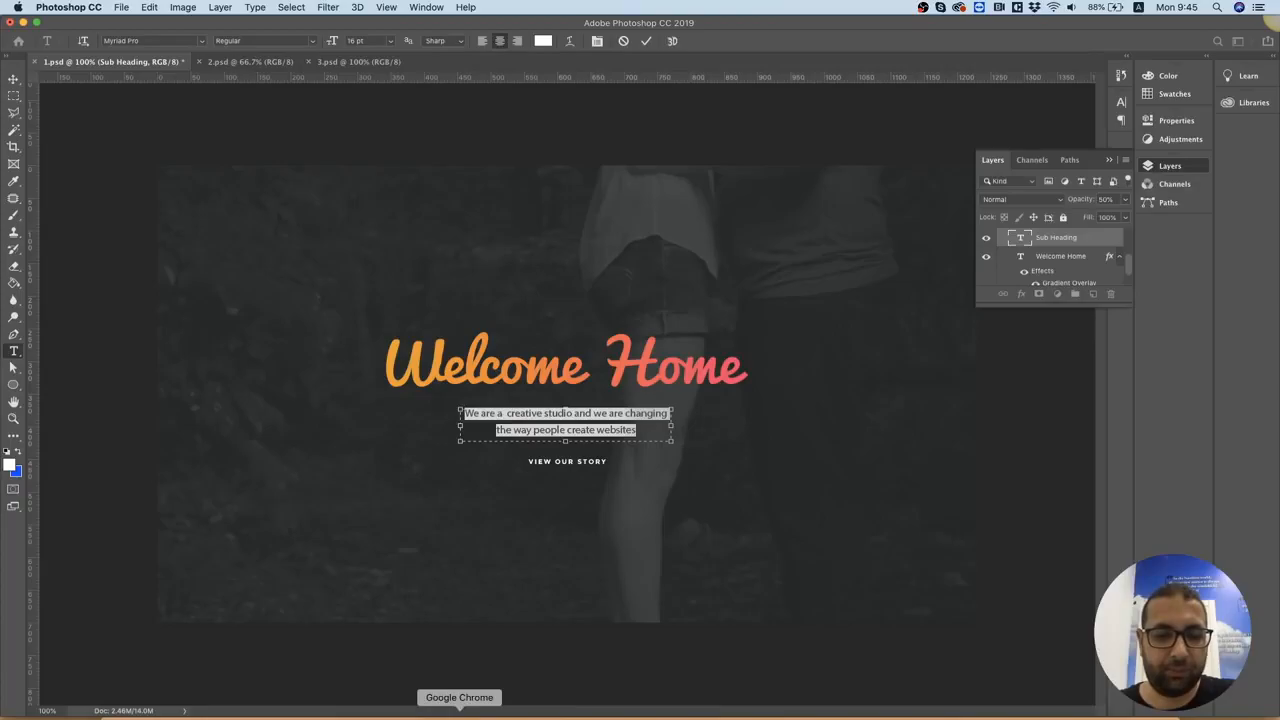
# Return to Elementor in Chrome, add a Text Editor widget below the title and replace its placeholder with the copied subheading text
pyautogui.click(459, 715)
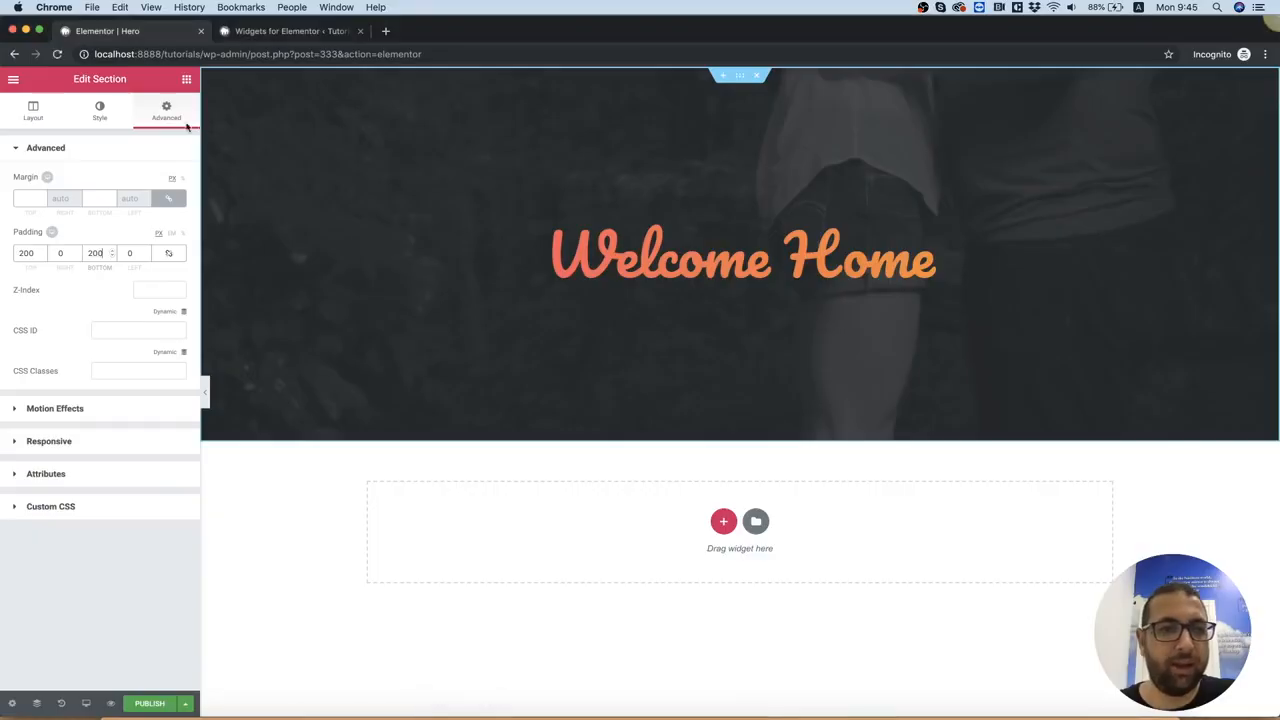
pyautogui.click(186, 79)
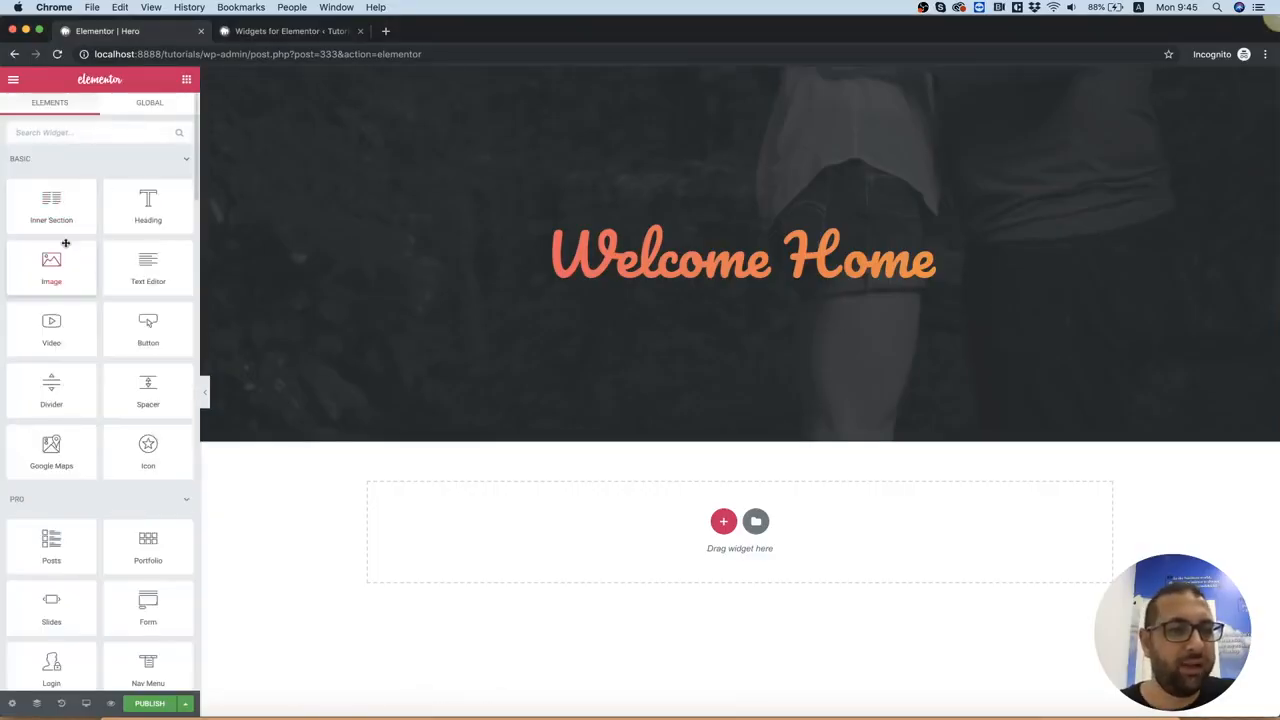
pyautogui.moveTo(150, 268); pyautogui.dragTo(757, 276)
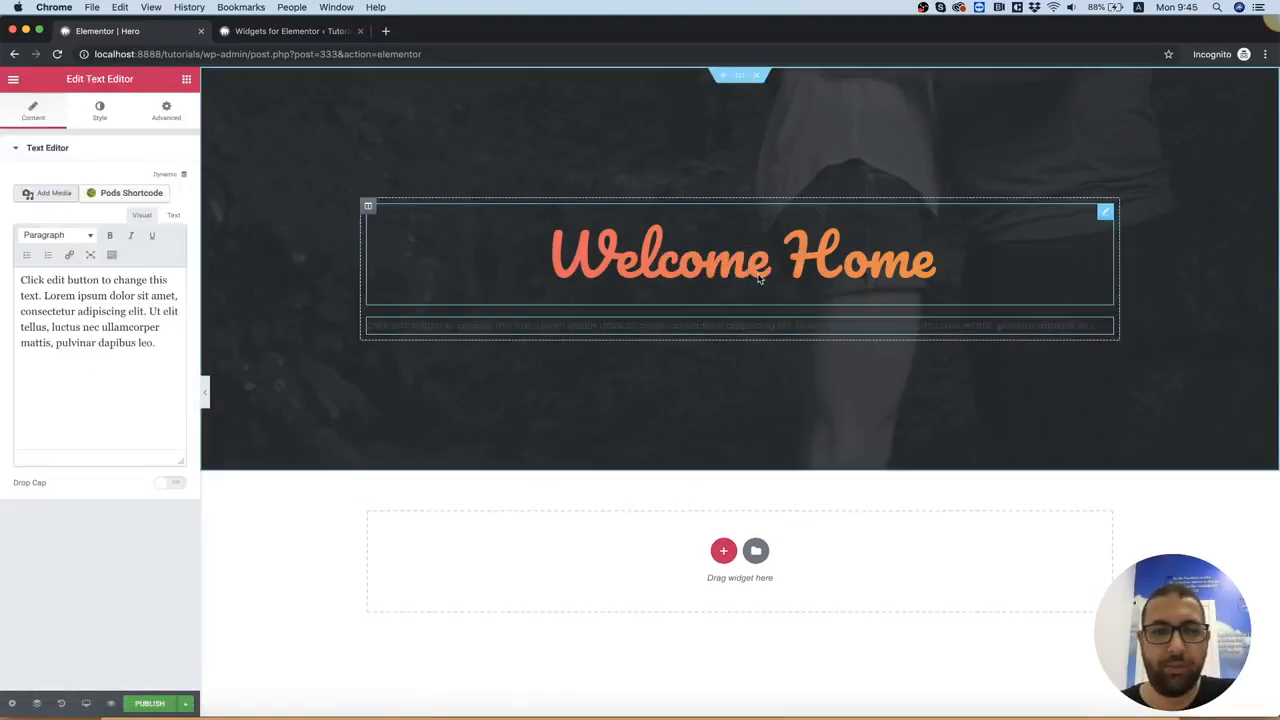
pyautogui.click(136, 295)
pyautogui.press('super+a')
pyautogui.press('super+v')
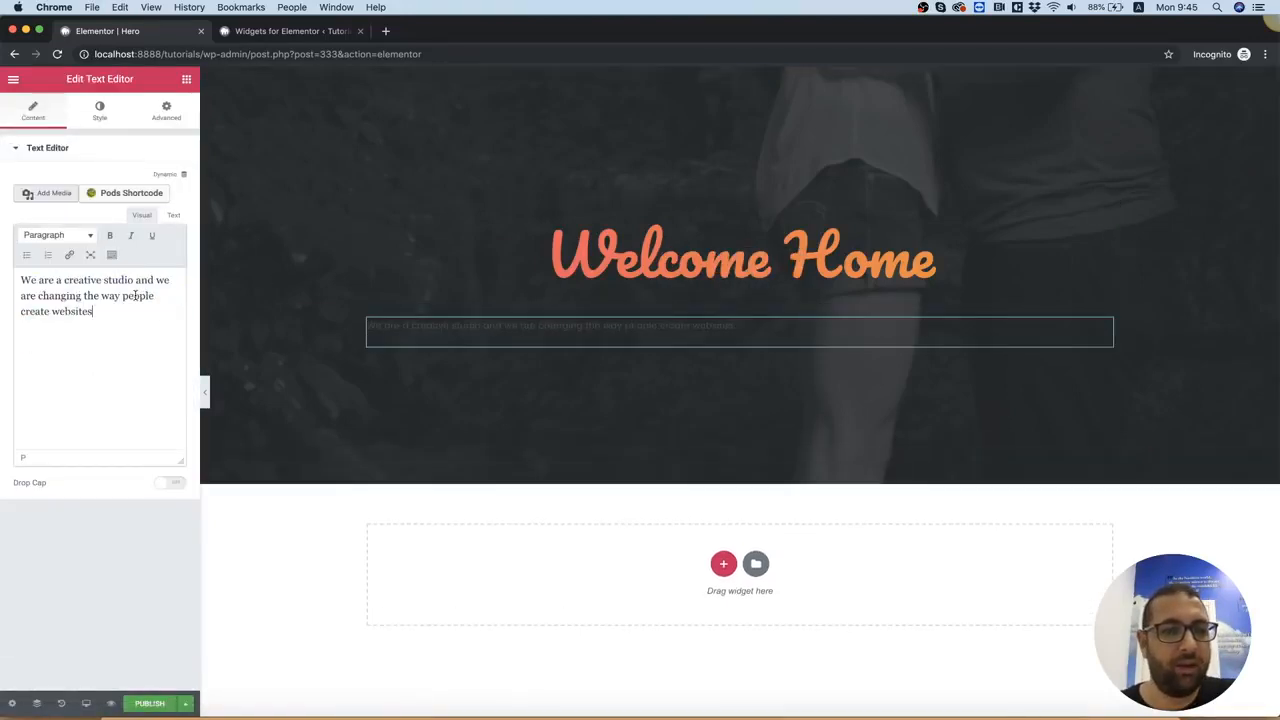
# Center-align the subheading text and set its text color to white (#ffffff)
pyautogui.click(98, 122)
pyautogui.click(77, 198)
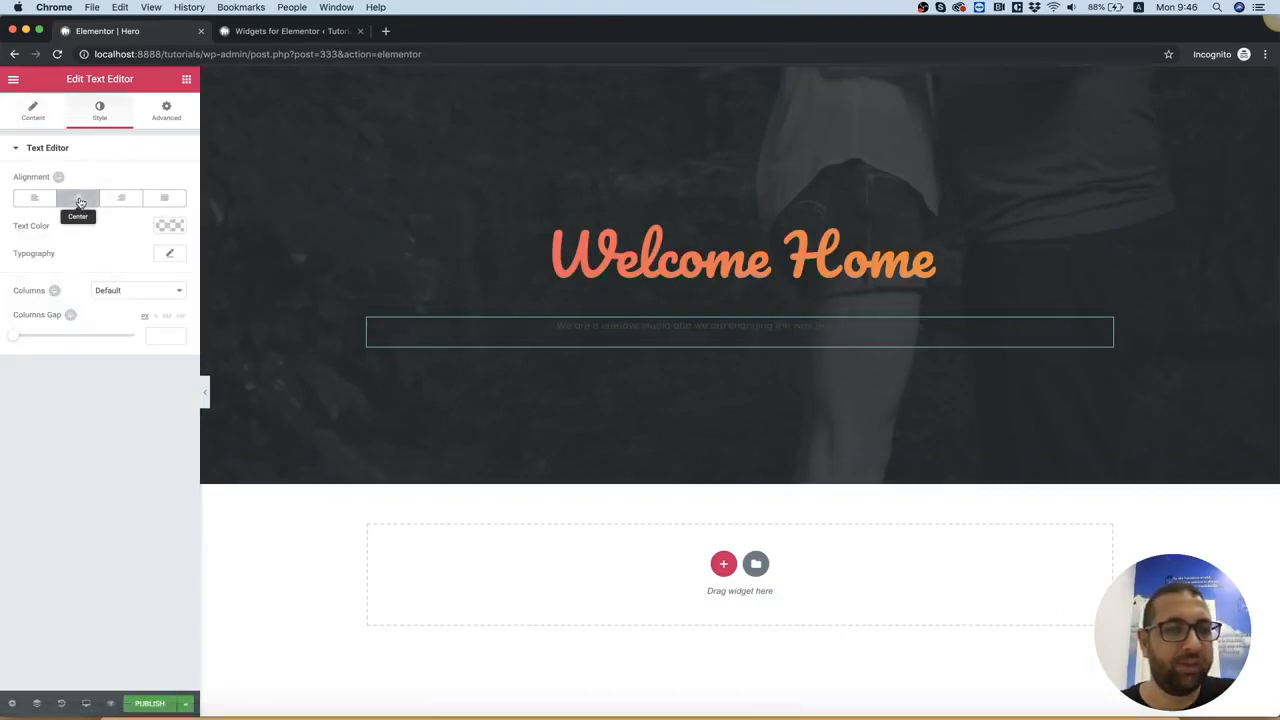
pyautogui.click(167, 226)
pyautogui.moveTo(120, 276); pyautogui.dragTo(157, 241)
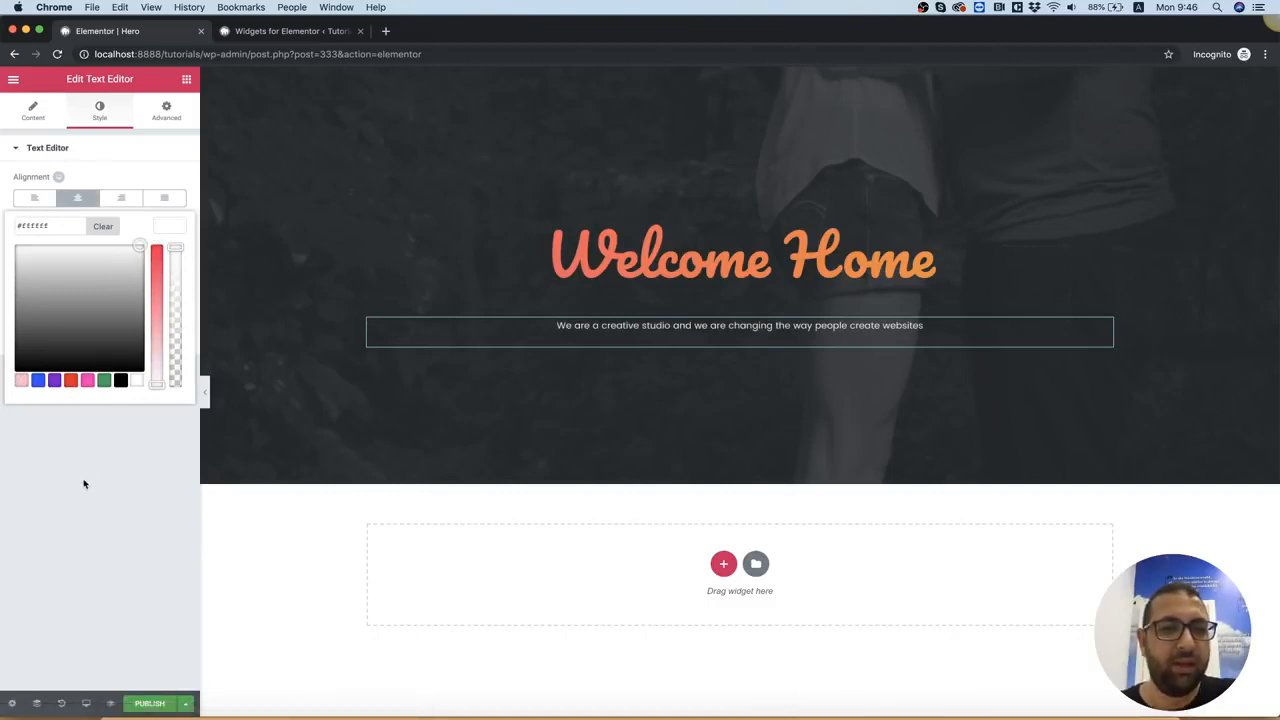
pyautogui.click(98, 430)
# Set the subheading's typography to size 18 px and font family Playfair Display
pyautogui.click(169, 254)
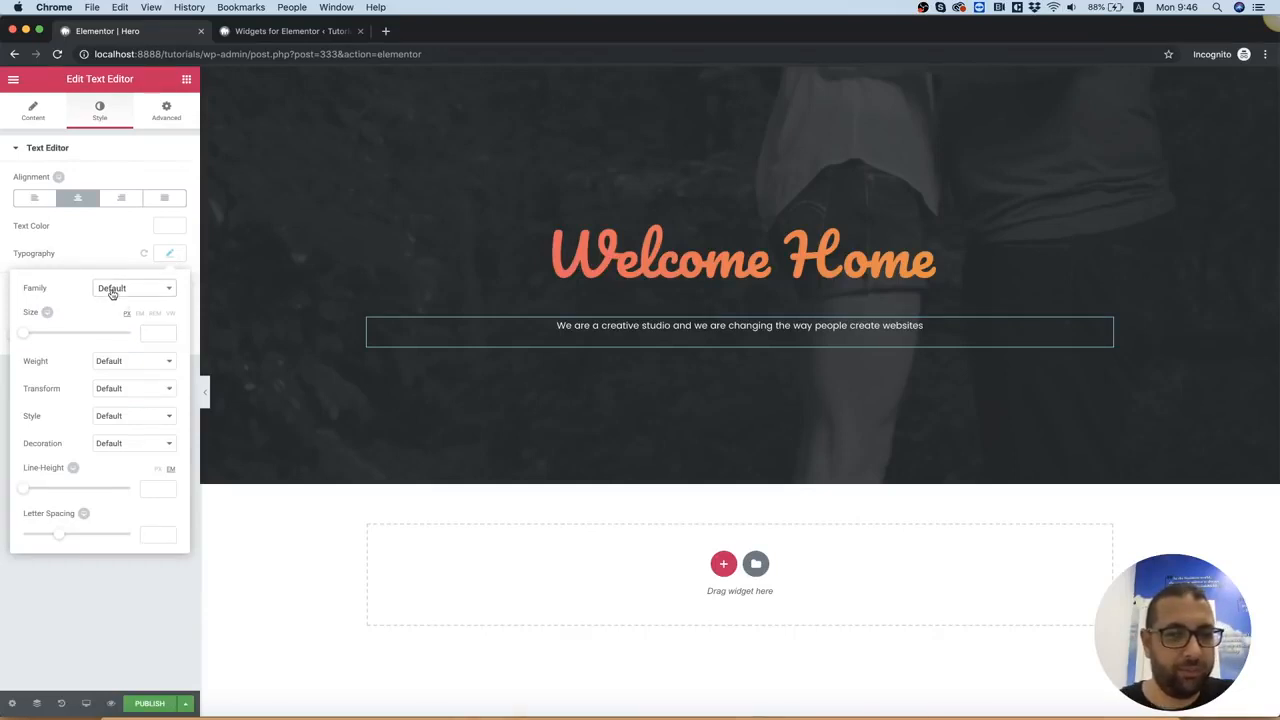
pyautogui.click(155, 330)
pyautogui.write('18')
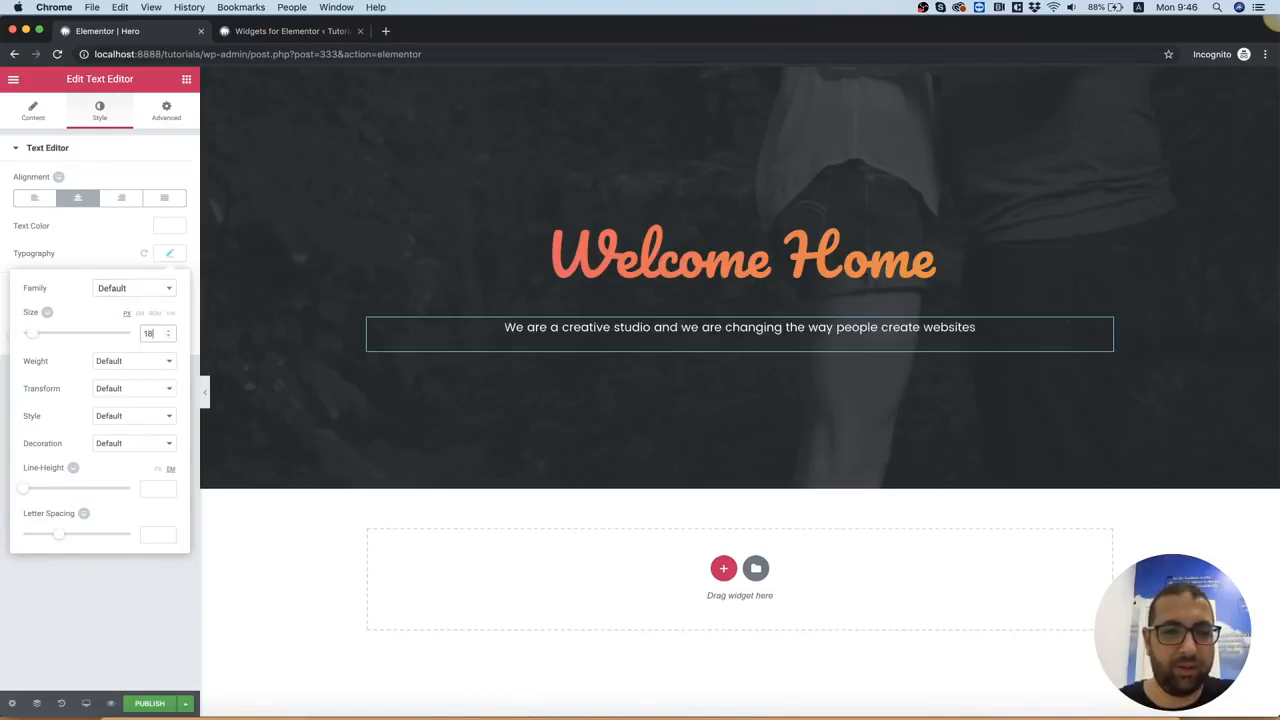
pyautogui.click(160, 290)
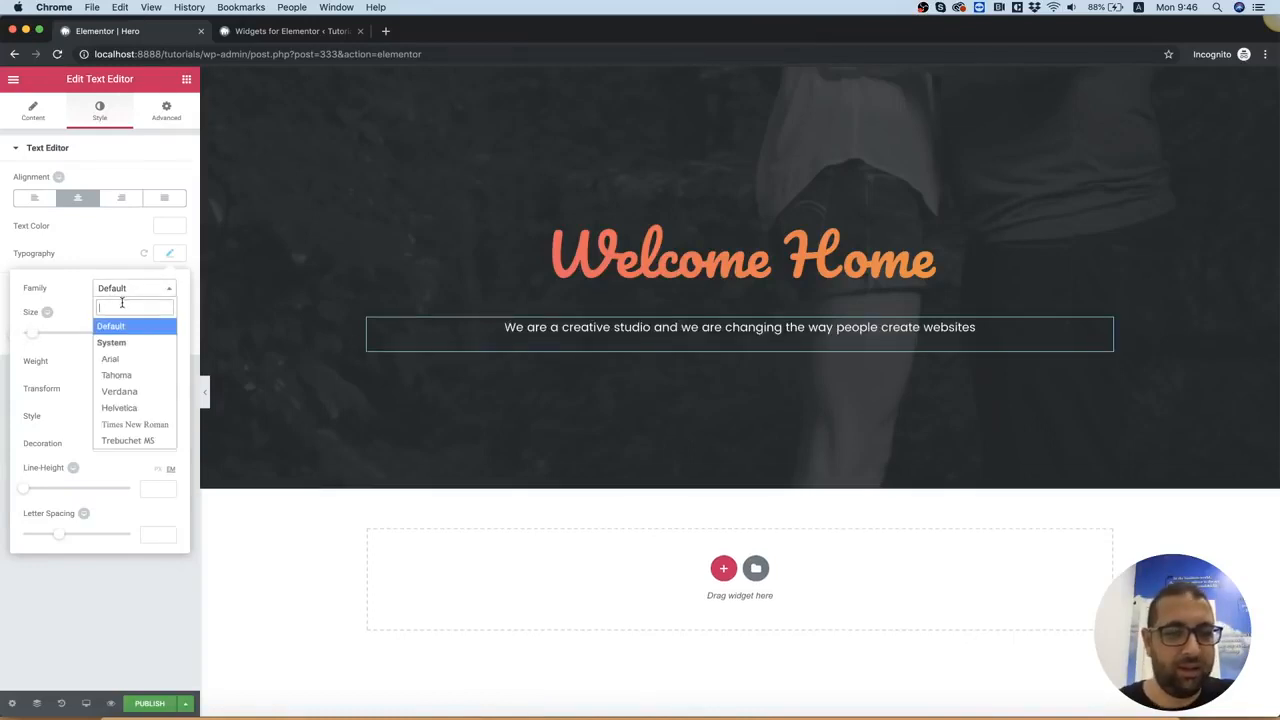
pyautogui.write('play')
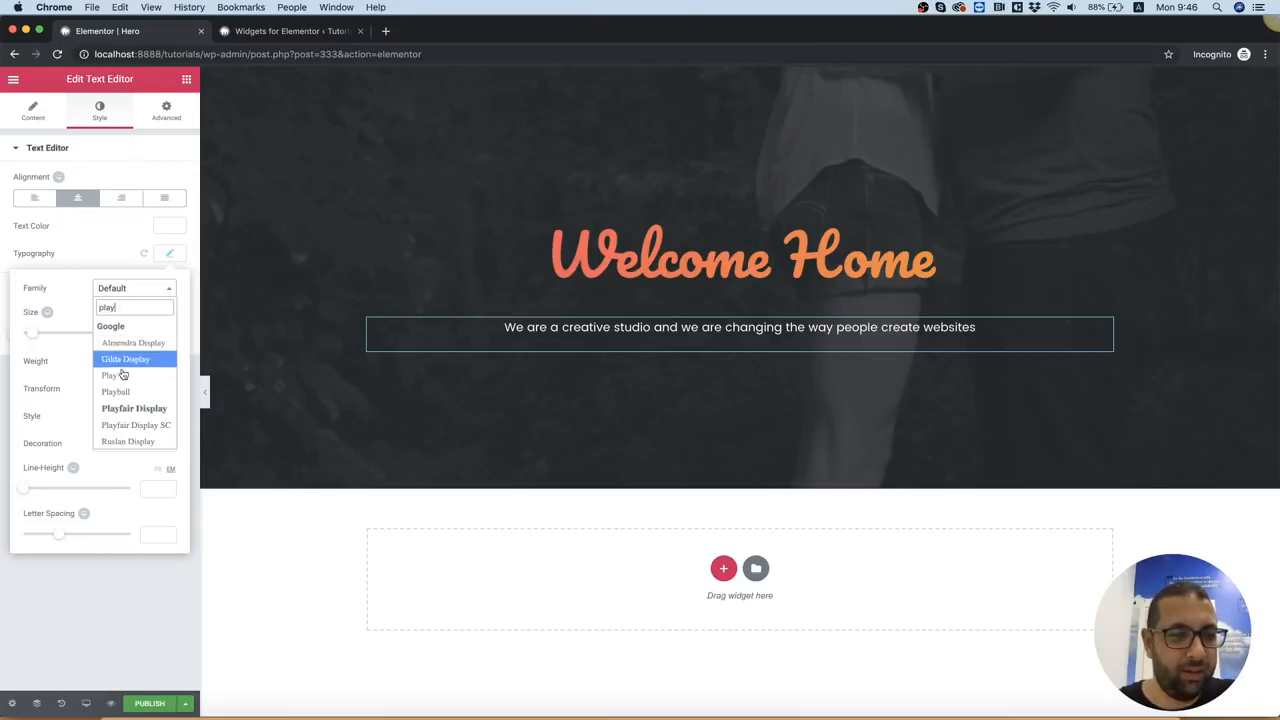
pyautogui.click(126, 426)
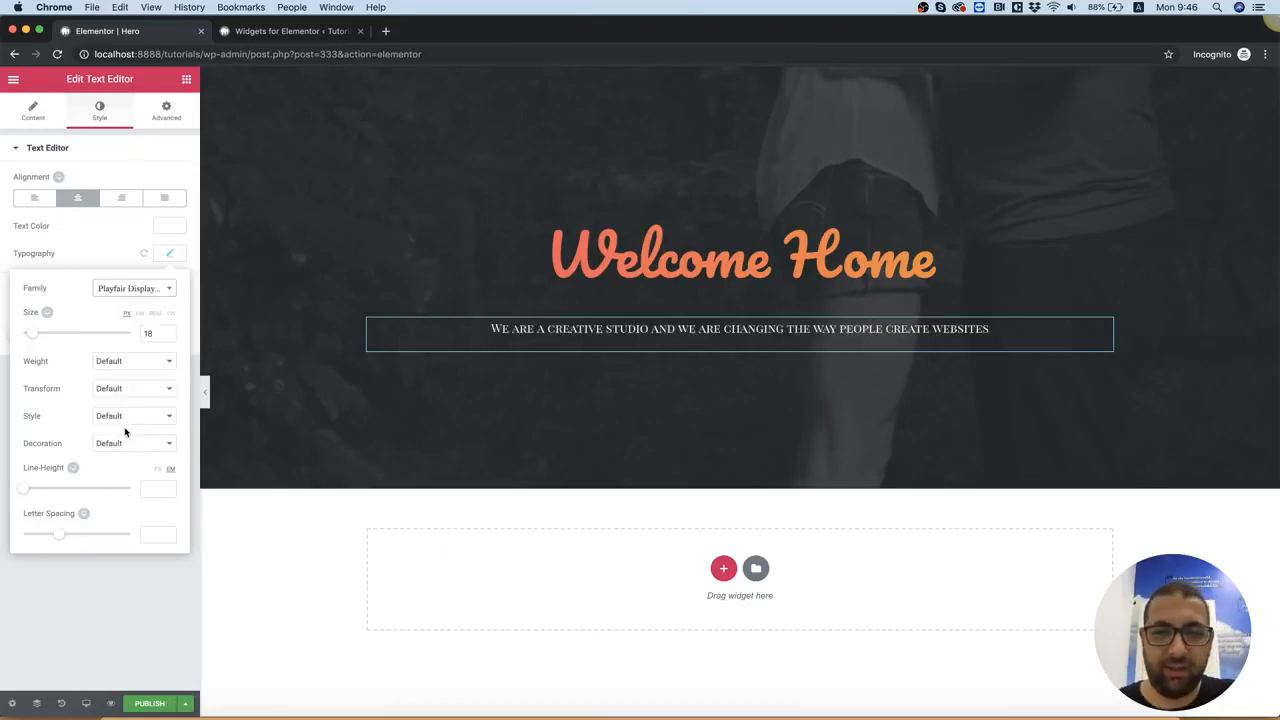
pyautogui.click(135, 290)
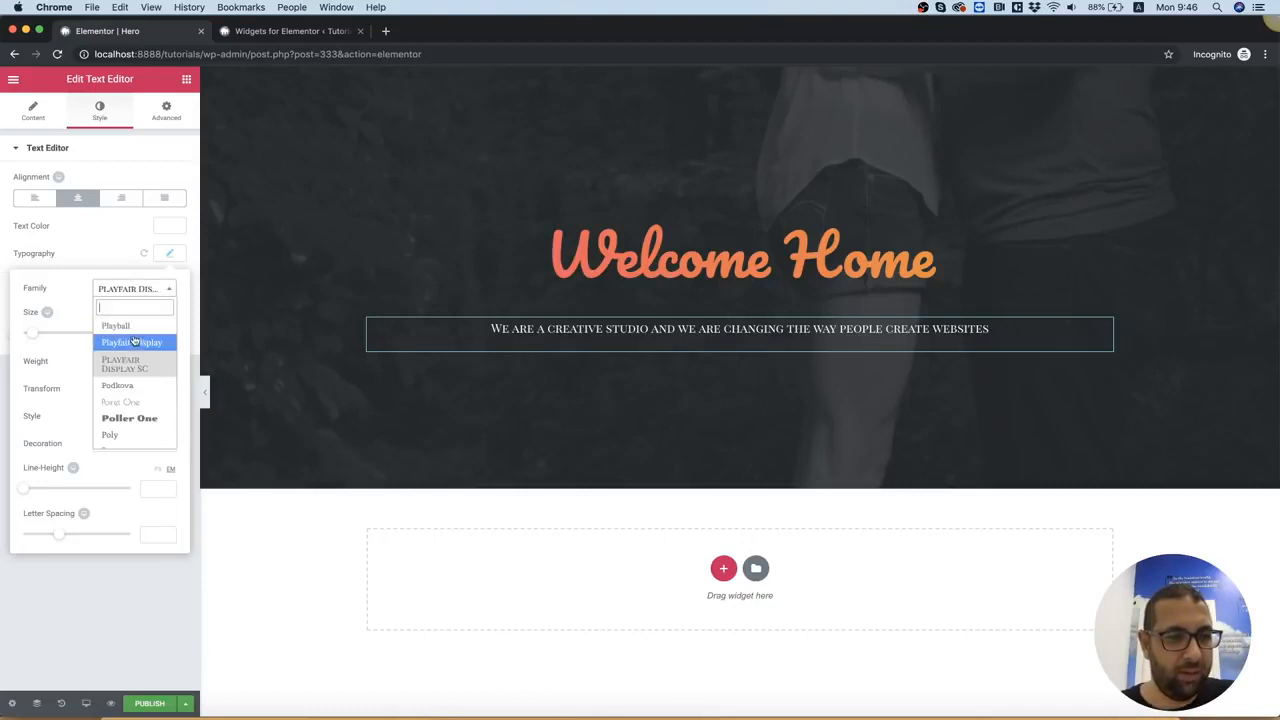
pyautogui.click(133, 343)
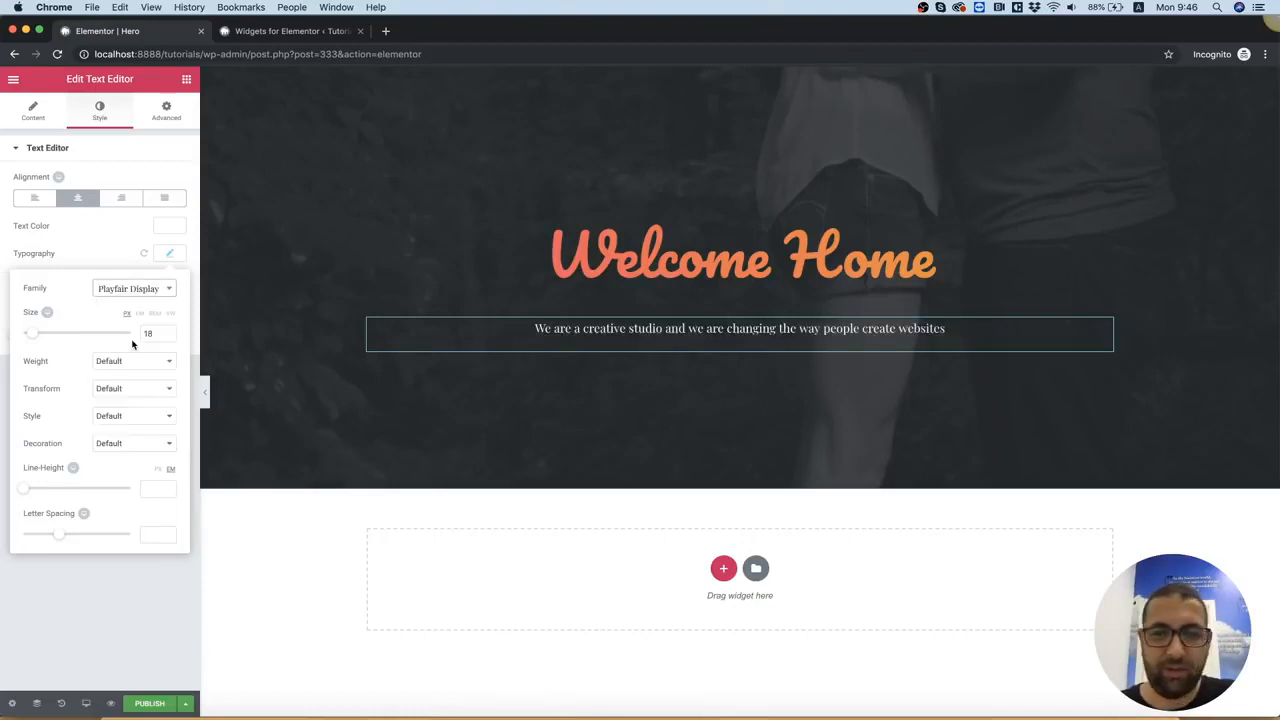
# Split the subheading into two lines after "changing" using a line break within the same paragraph
pyautogui.click(776, 330)
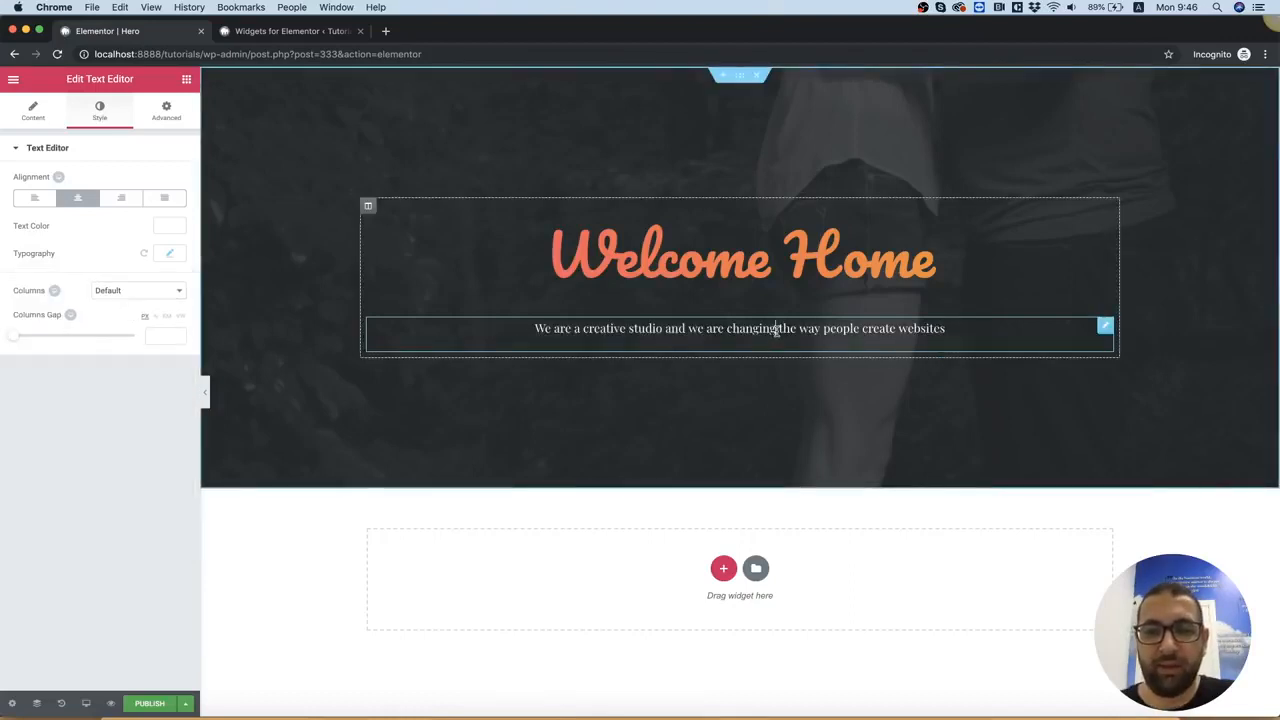
pyautogui.press('BackSpace')
pyautogui.press('Return')
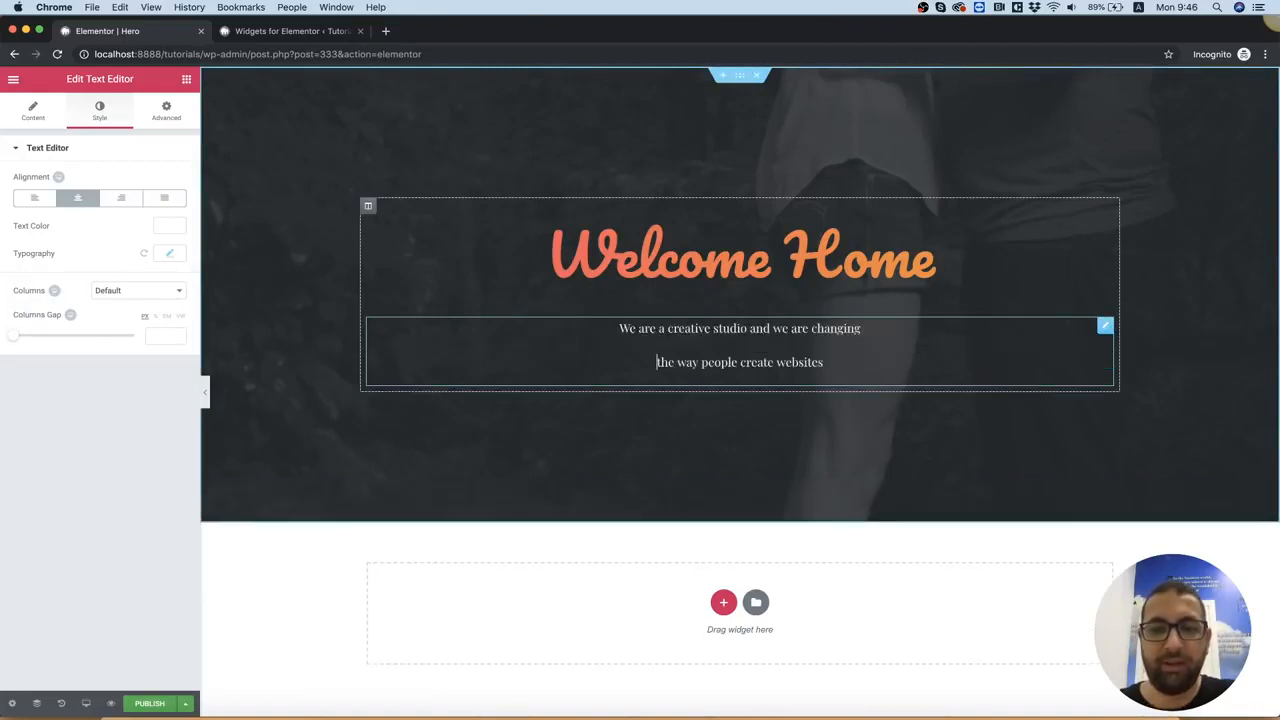
pyautogui.press('BackSpace')
pyautogui.hotkey('shift', 'Return')
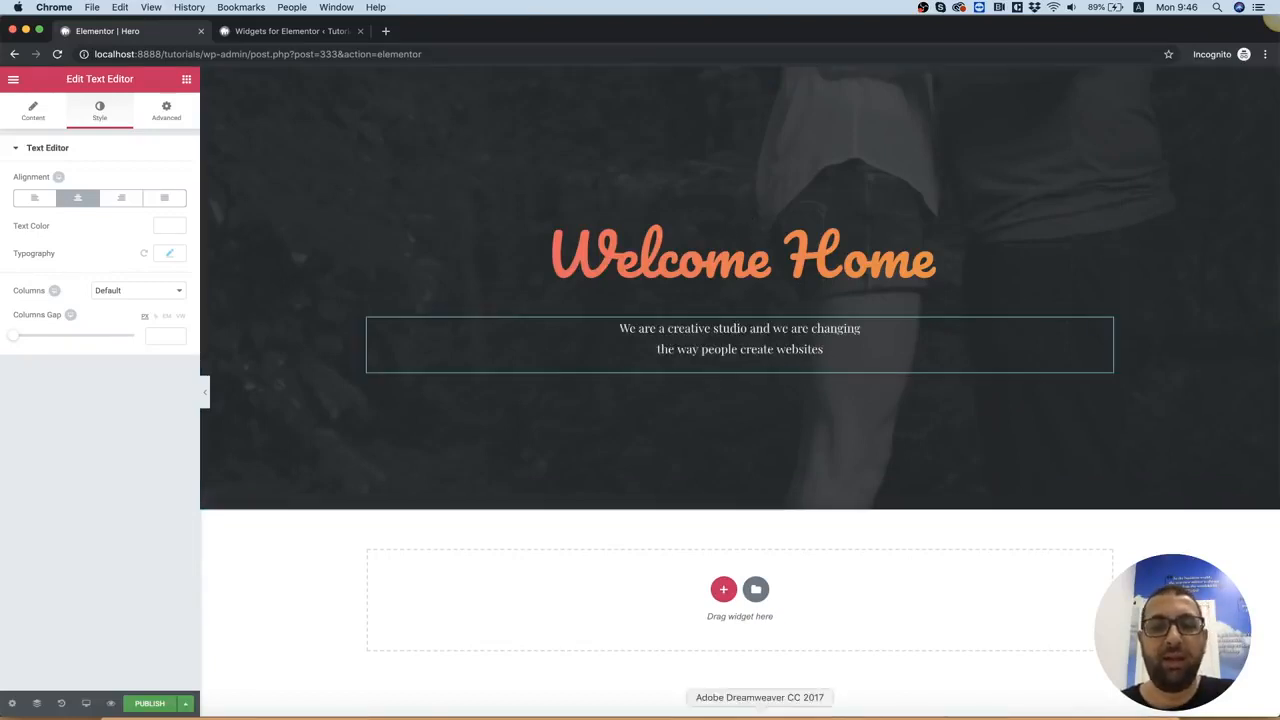
# Check the remaining link text in Photoshop, then add a "Link hover effects set one" widget below the subheading in Elementor
pyautogui.click(819, 714)
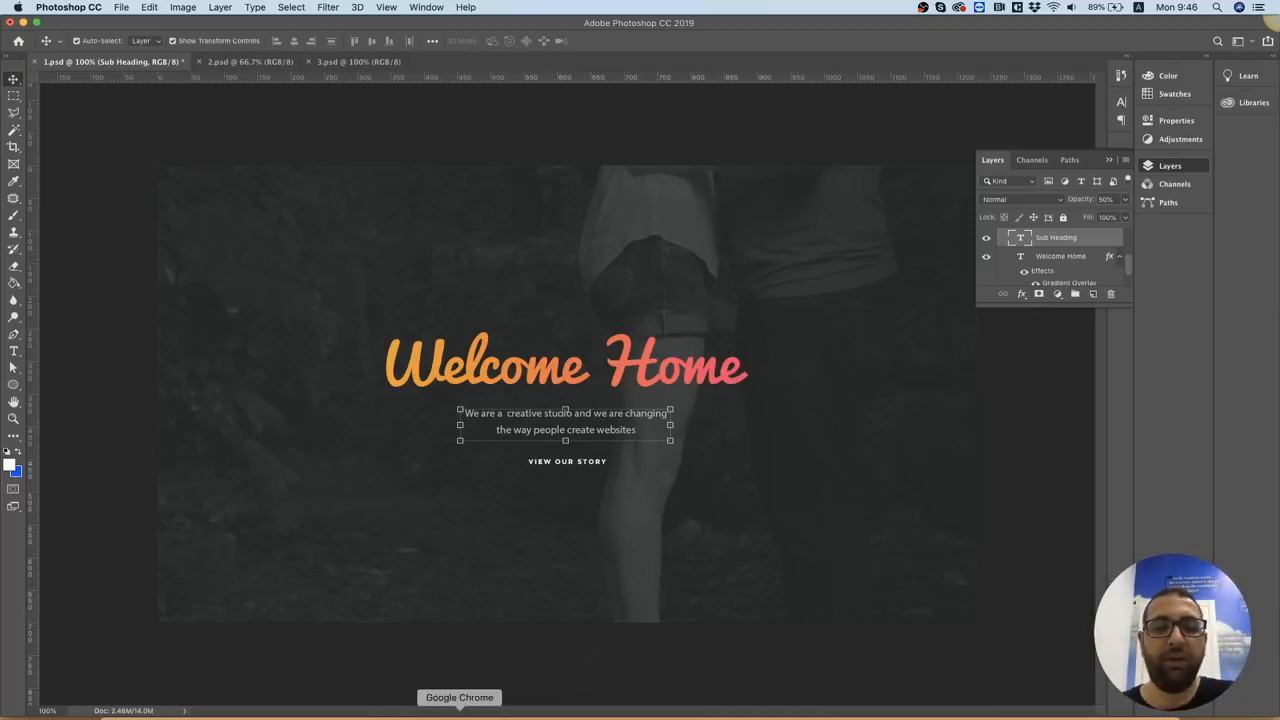
pyautogui.click(459, 714)
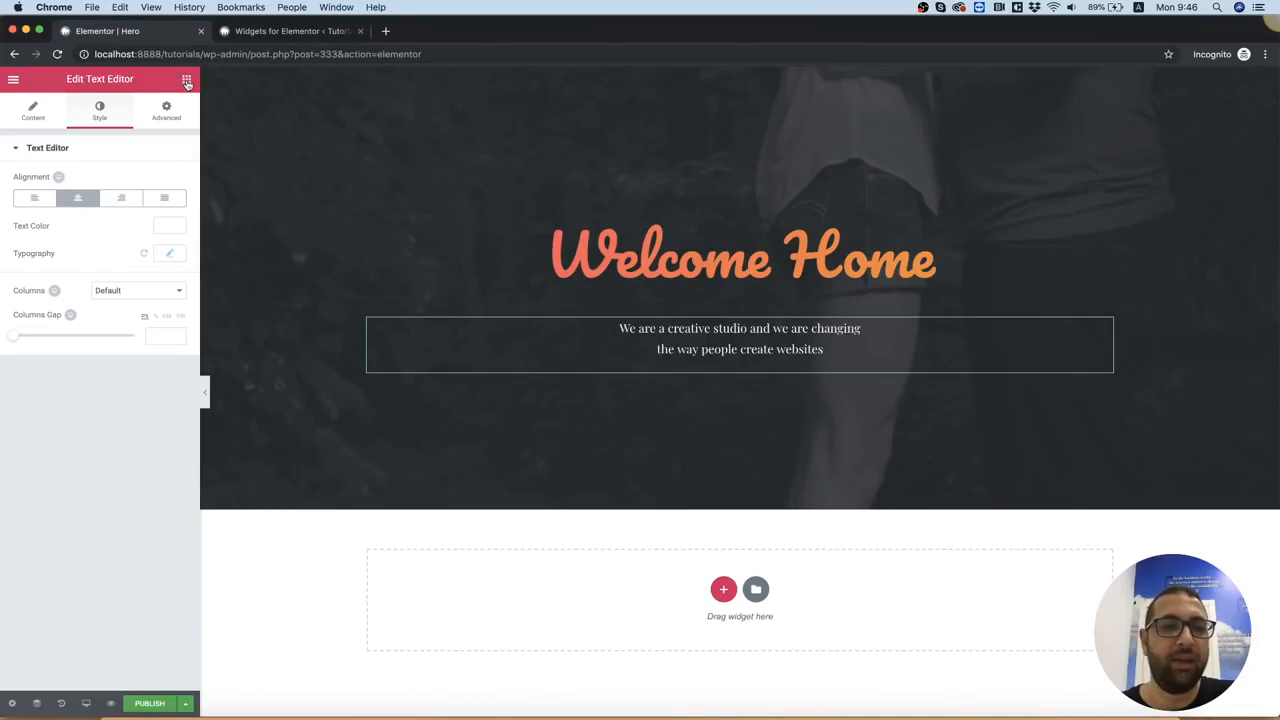
pyautogui.click(185, 82)
pyautogui.click(86, 132)
pyautogui.write('link')
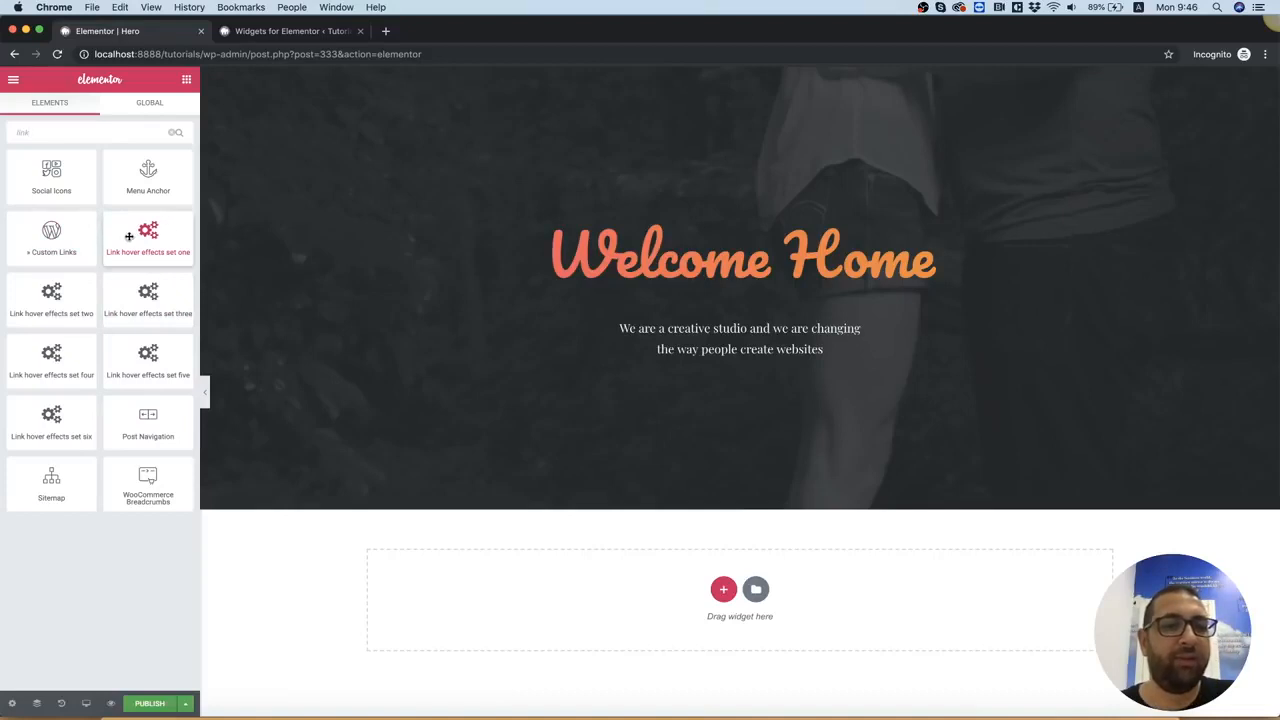
pyautogui.moveTo(150, 236); pyautogui.dragTo(689, 366)
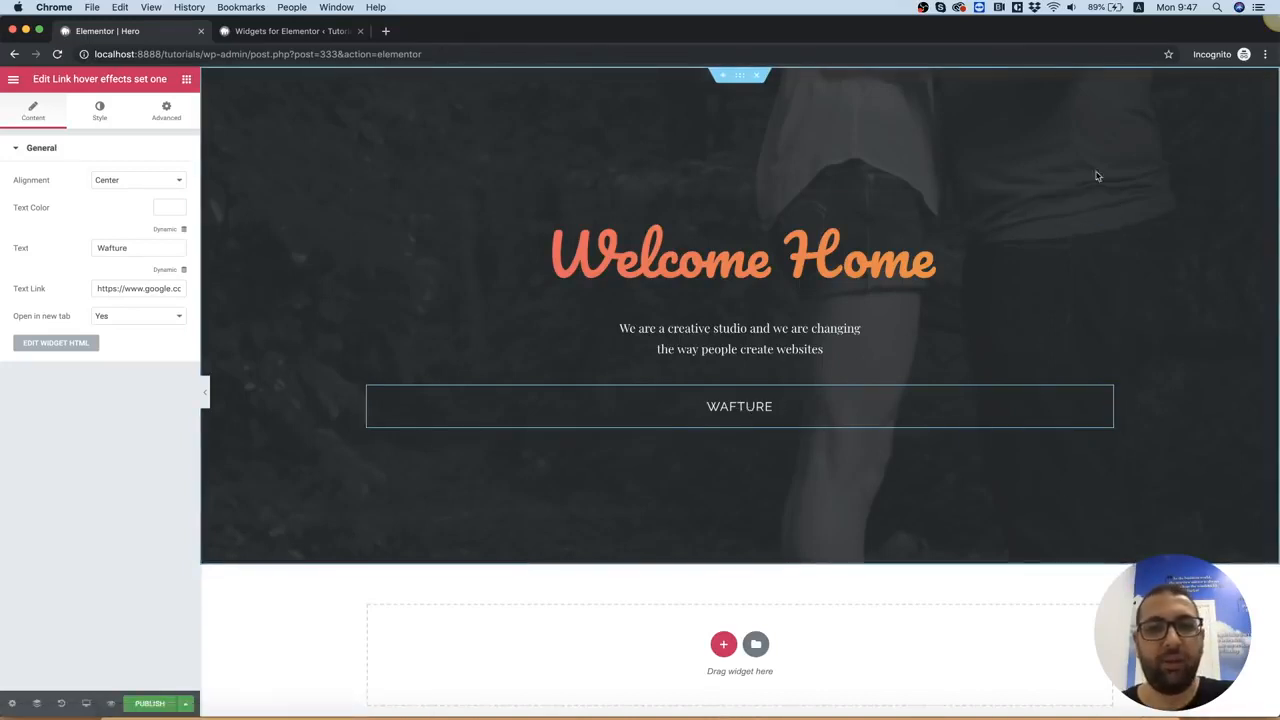
# Edit the hero section and set its top and bottom padding to 270 px each
pyautogui.rightClick(222, 93)
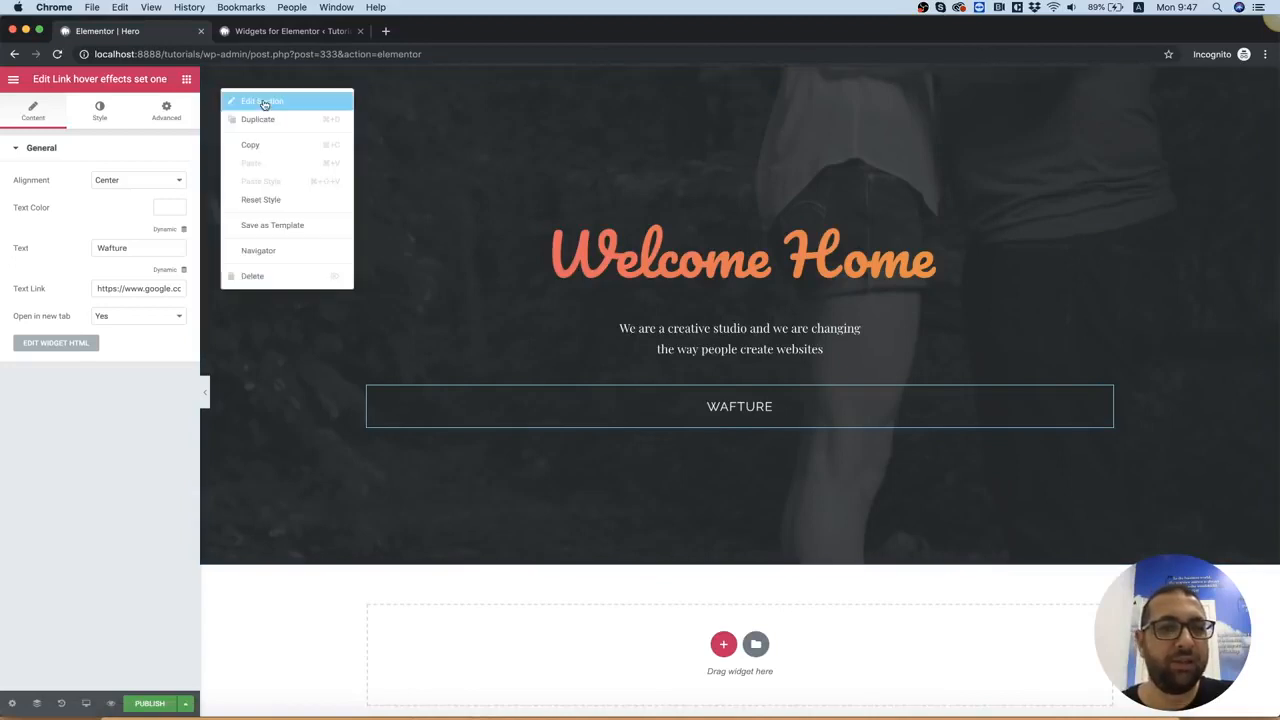
pyautogui.click(264, 101)
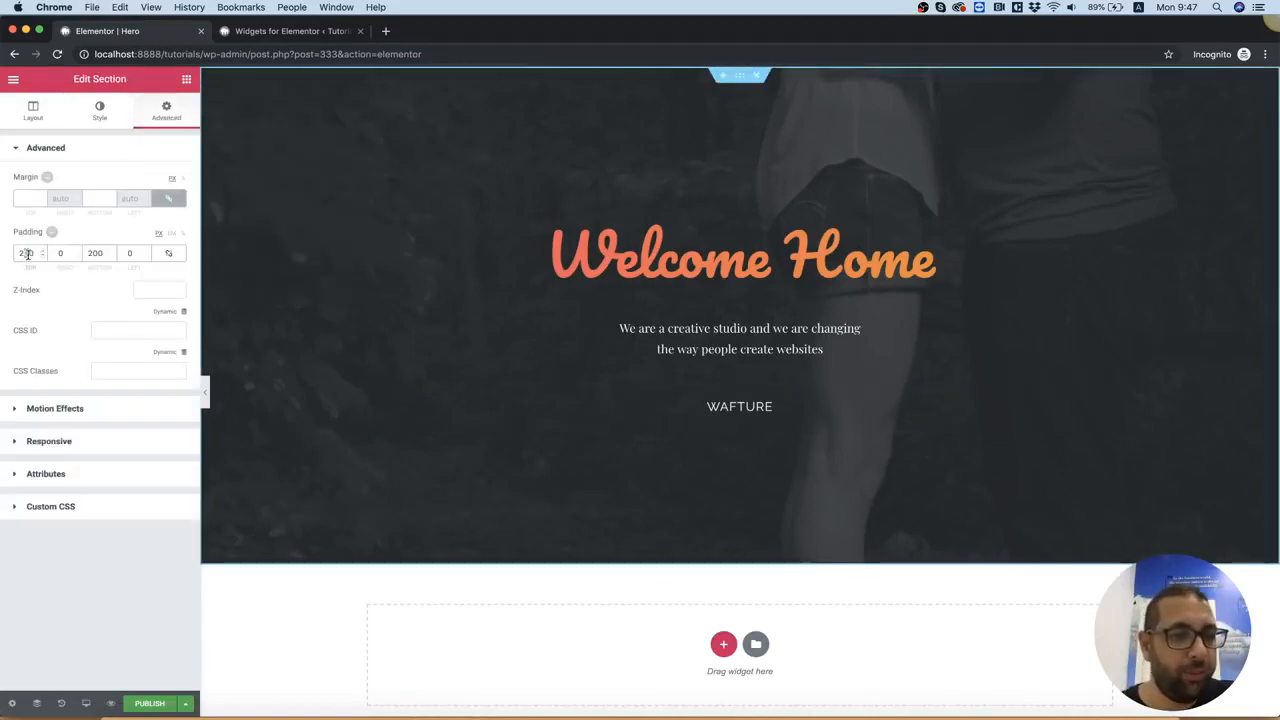
pyautogui.write('5')
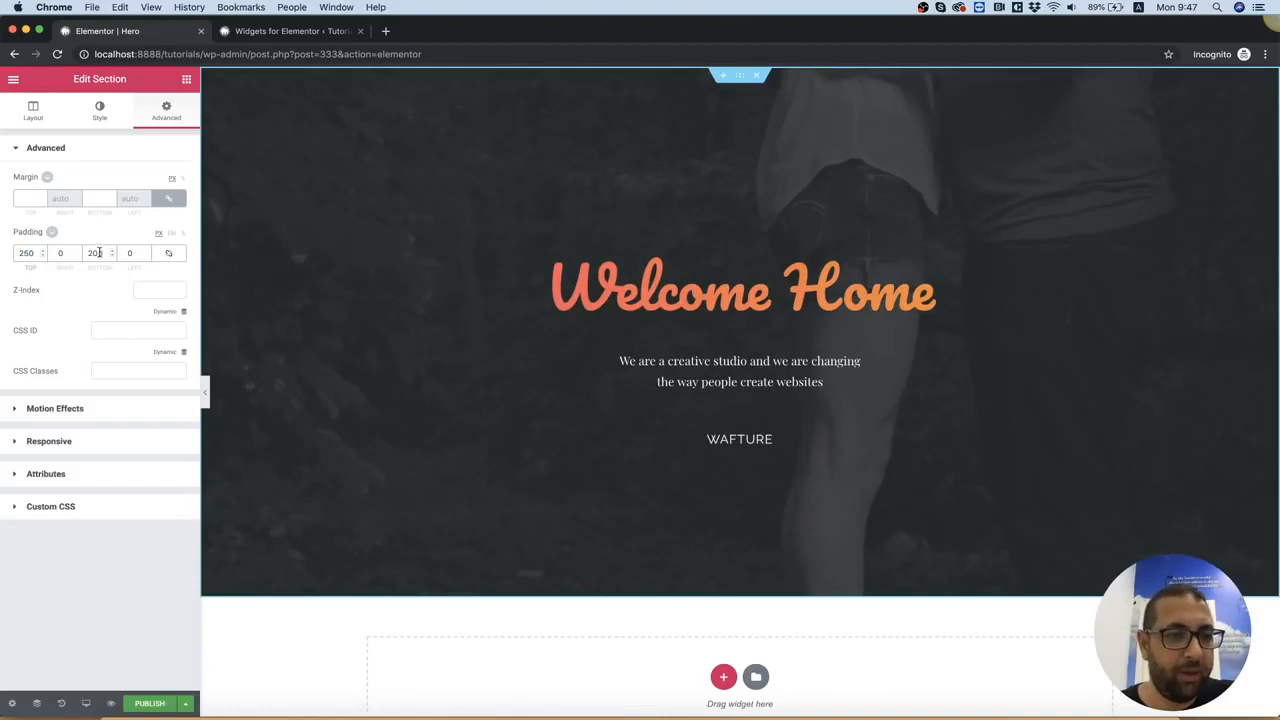
pyautogui.write('5')
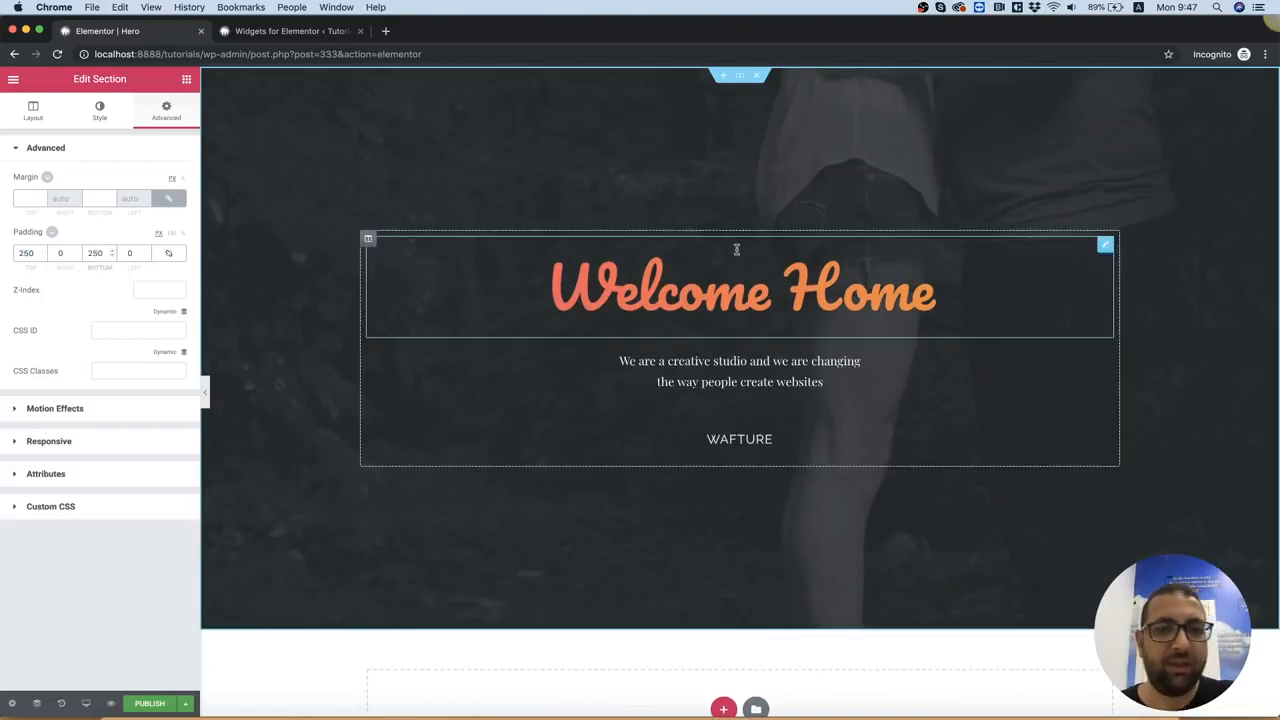
pyautogui.press('Up')
pyautogui.press('Up')
pyautogui.press('Up')
pyautogui.press('Up')
pyautogui.press('Up')
pyautogui.press('Up')
pyautogui.press('Up')
pyautogui.press('Up')
pyautogui.press('Up')
pyautogui.press('Up')
pyautogui.press('Up')
pyautogui.press('Up')
pyautogui.press('Up')
pyautogui.press('Up')
pyautogui.press('Up')
pyautogui.press('Up')
pyautogui.press('Up')
pyautogui.press('Up')
pyautogui.press('Up')
pyautogui.press('Up')
pyautogui.press('Tab')
pyautogui.press('Up')
pyautogui.press('Up')
pyautogui.press('Up')
pyautogui.press('Up')
pyautogui.press('Up')
pyautogui.press('Up')
pyautogui.press('Up')
pyautogui.press('Up')
pyautogui.press('Up')
pyautogui.press('Up')
pyautogui.press('Up')
pyautogui.press('Up')
pyautogui.press('Up')
pyautogui.press('Up')
pyautogui.press('Up')
pyautogui.press('Up')
pyautogui.press('Up')
pyautogui.press('Up')
pyautogui.press('Up')
pyautogui.press('Up')
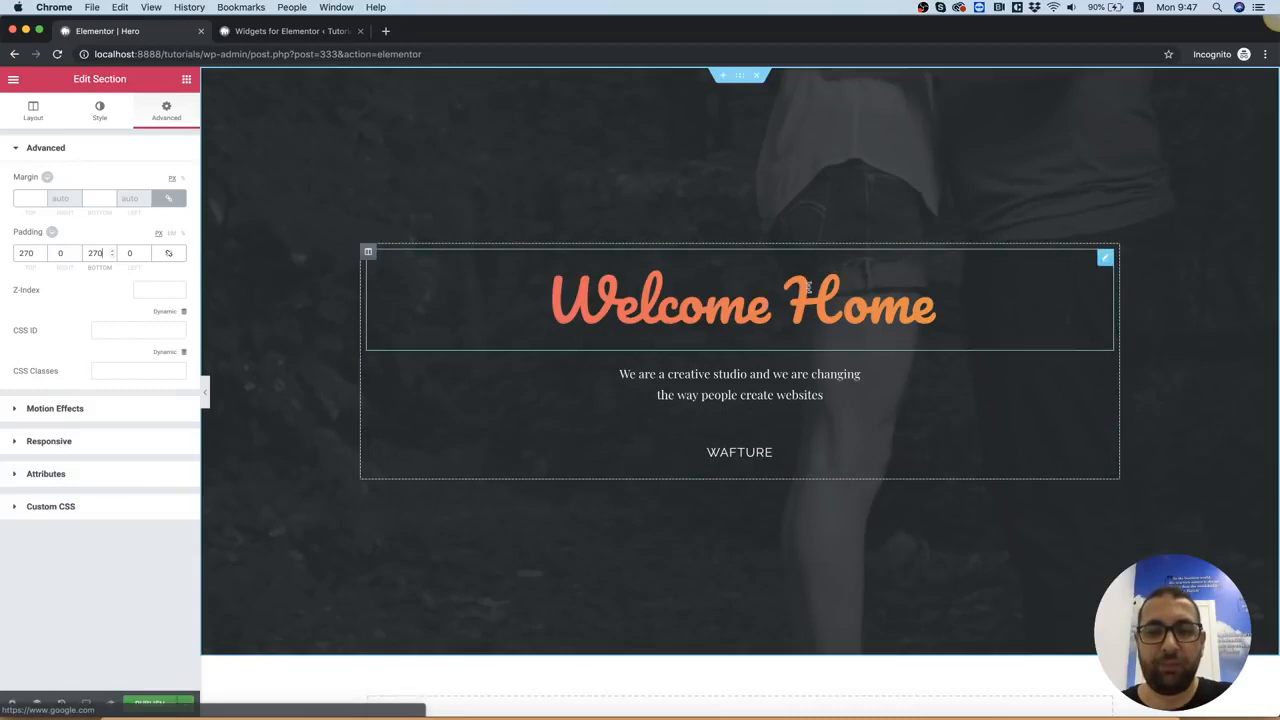
# Edit the hero section and set its background image attachment to Fixed
pyautogui.scroll(-3, 794, 150)
pyautogui.scroll(3, 794, 150)
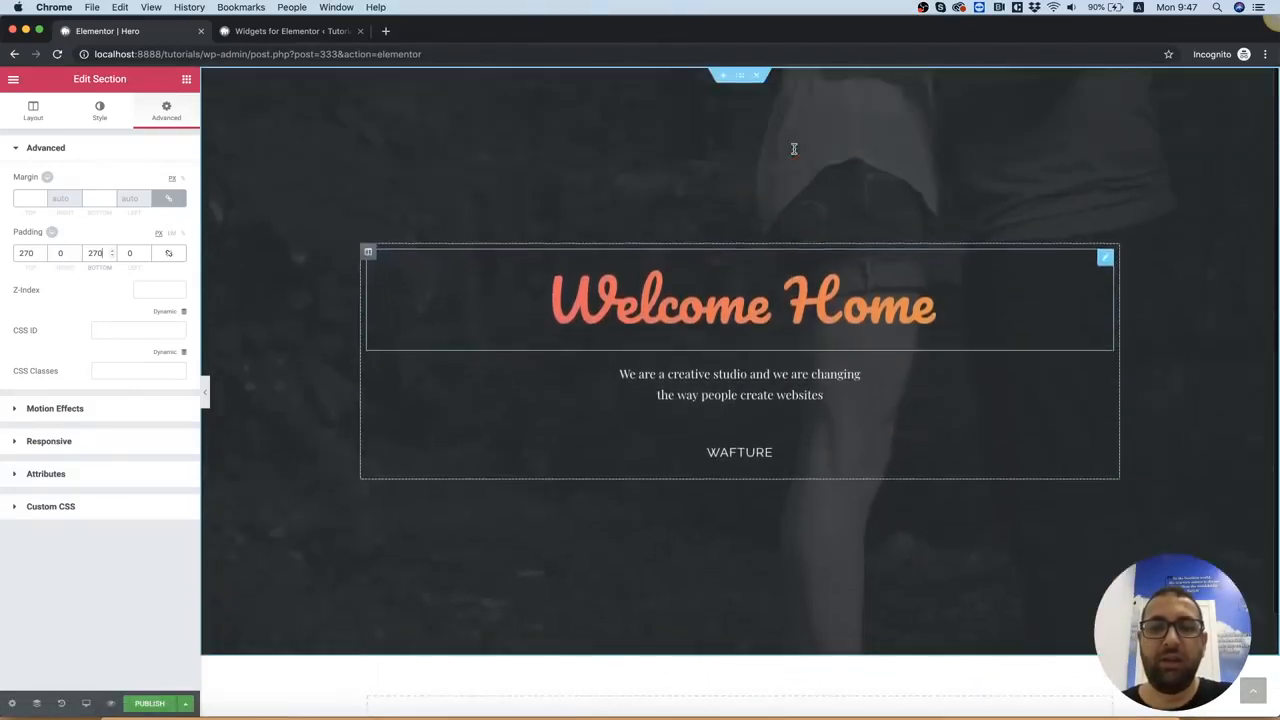
pyautogui.scroll(-2, 796, 153)
pyautogui.scroll(2, 796, 153)
pyautogui.scroll(-3, 796, 153)
pyautogui.scroll(3, 794, 152)
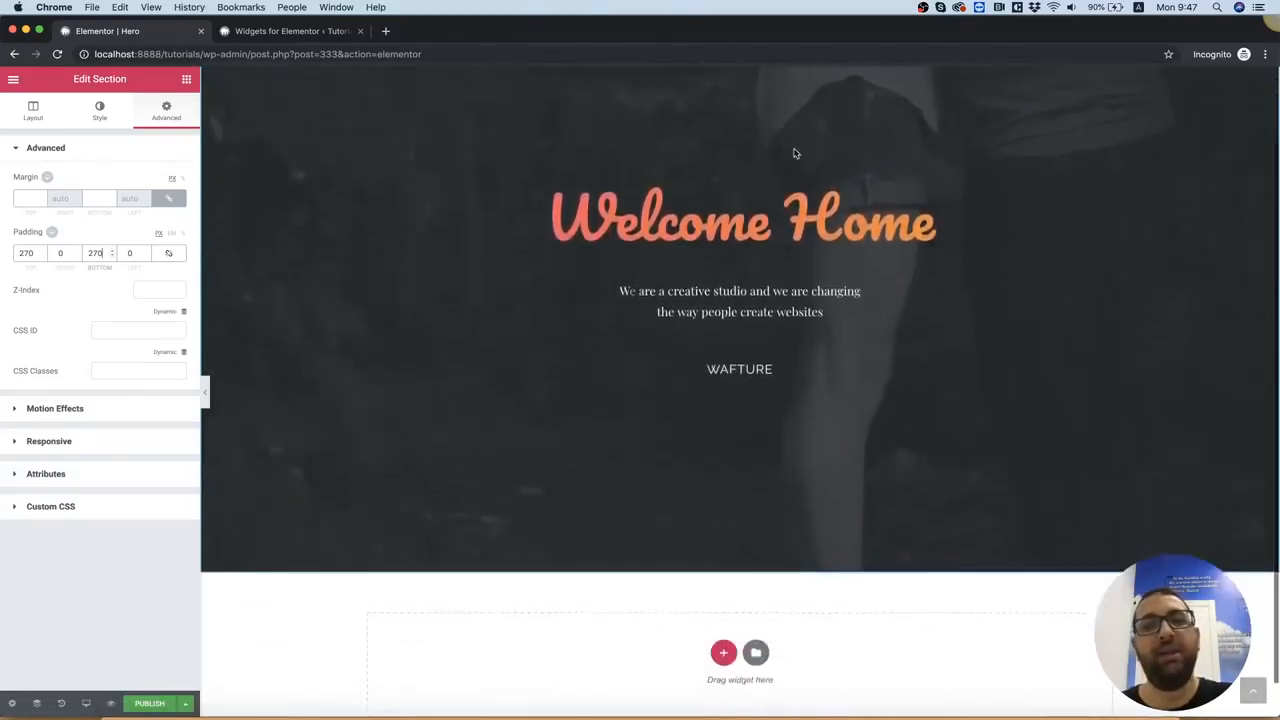
pyautogui.rightClick(246, 145)
pyautogui.click(283, 155)
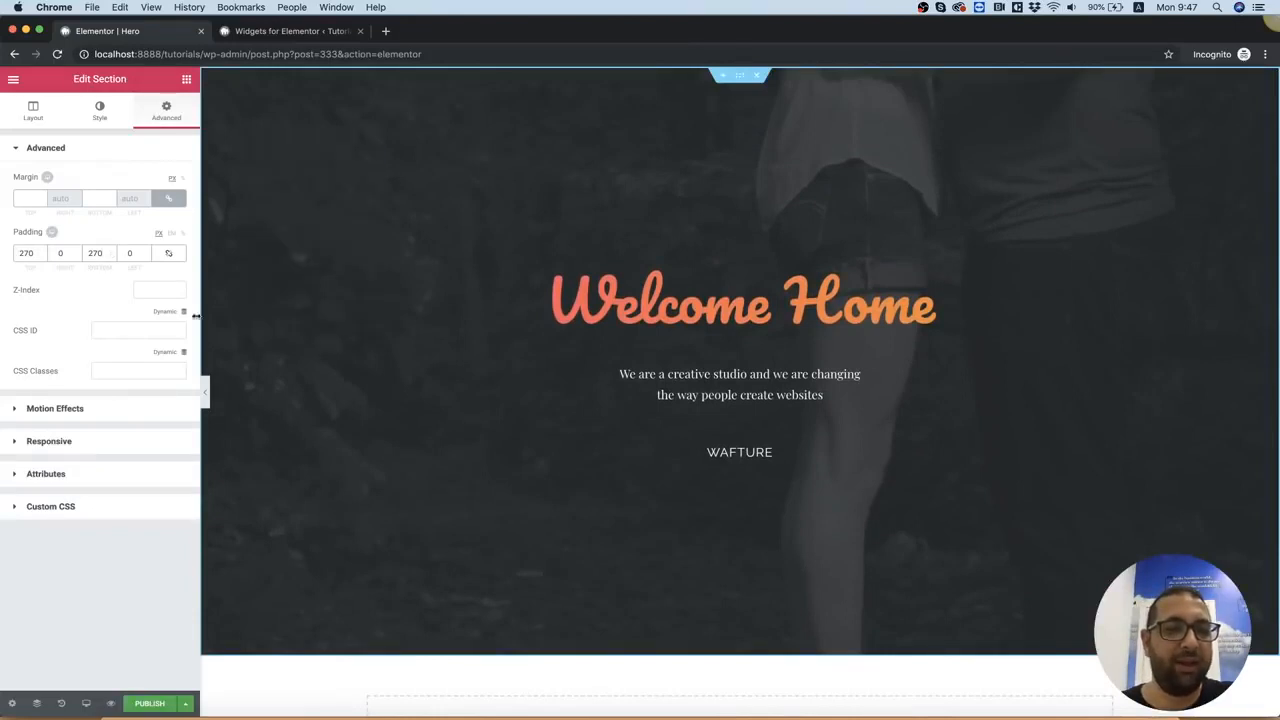
pyautogui.click(99, 110)
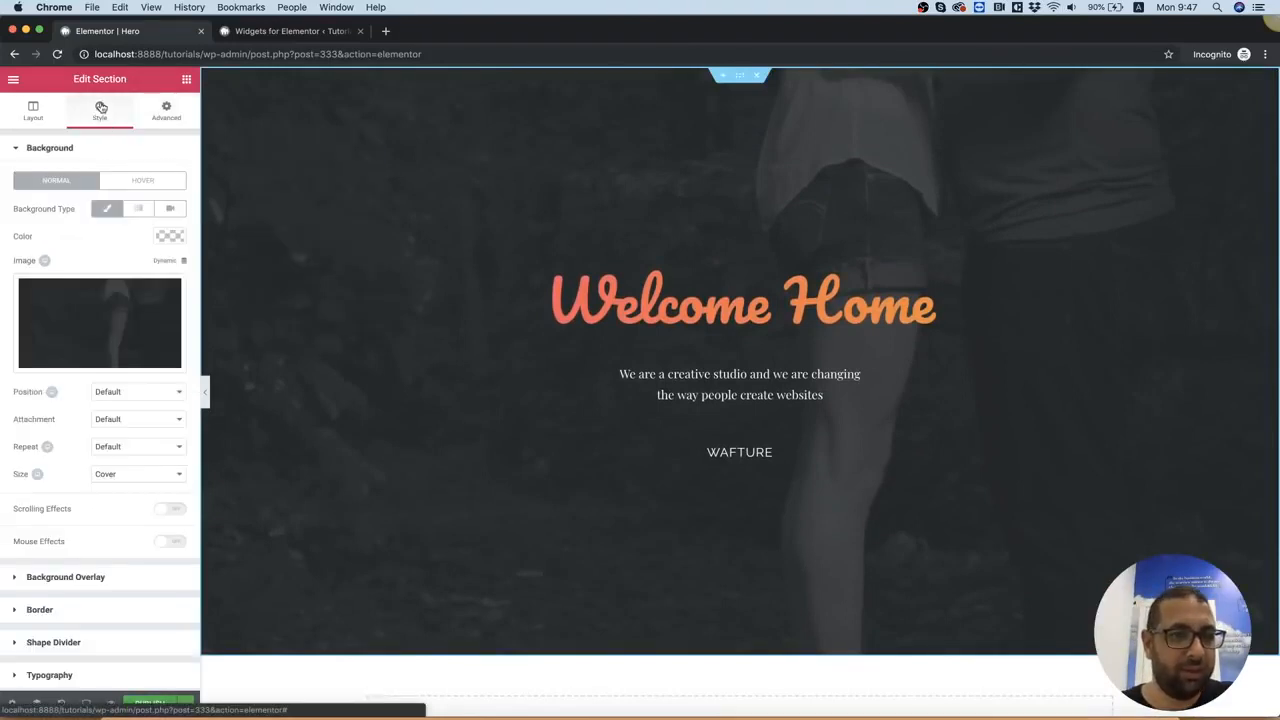
pyautogui.click(120, 420)
pyautogui.click(121, 441)
# Examine how the hero's background image behaves while the page moves up and down
pyautogui.scroll(-2, 854, 310)
pyautogui.scroll(1, 854, 308)
pyautogui.scroll(-1, 854, 308)
pyautogui.scroll(1, 854, 308)
pyautogui.scroll(-1, 854, 308)
pyautogui.scroll(-1, 854, 308)
pyautogui.scroll(1, 854, 308)
pyautogui.scroll(-1, 854, 310)
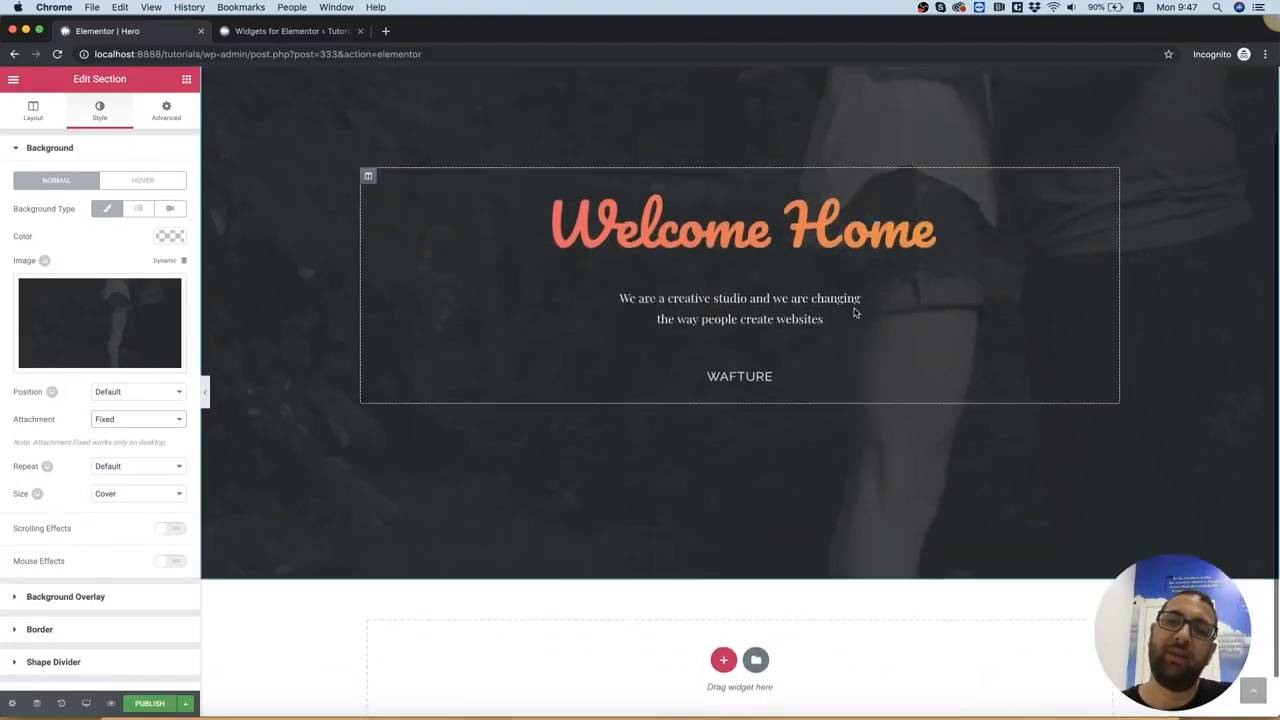
pyautogui.scroll(2, 854, 312)
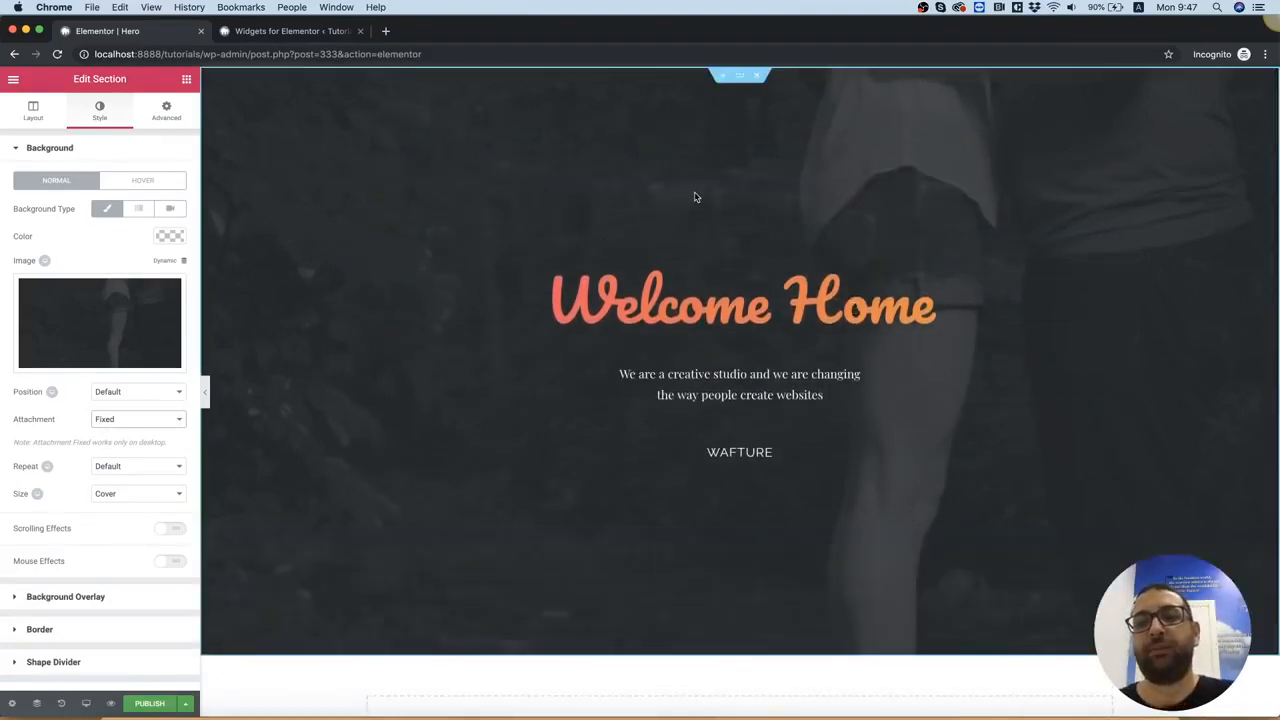
pyautogui.scroll(-2, 696, 197)
# Switch to Photoshop, bring up 2.psd and compare the design with its Overlay layer hidden and shown
pyautogui.click(819, 716)
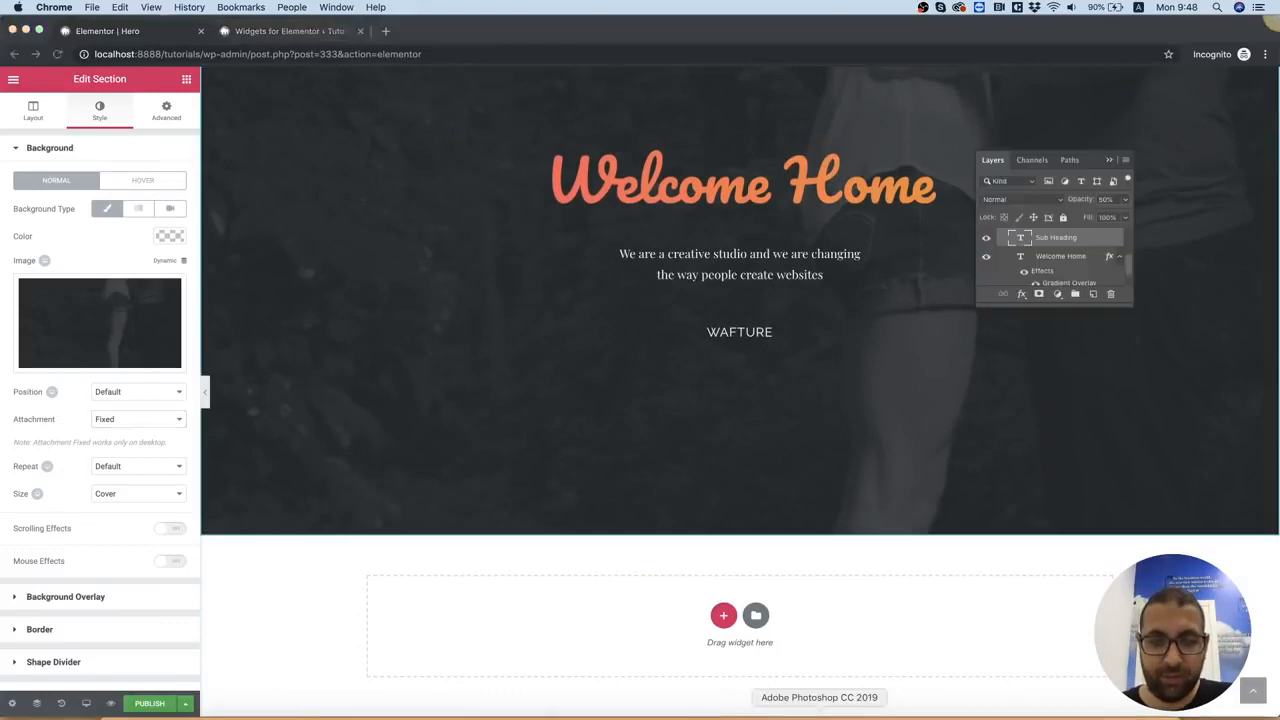
pyautogui.click(229, 62)
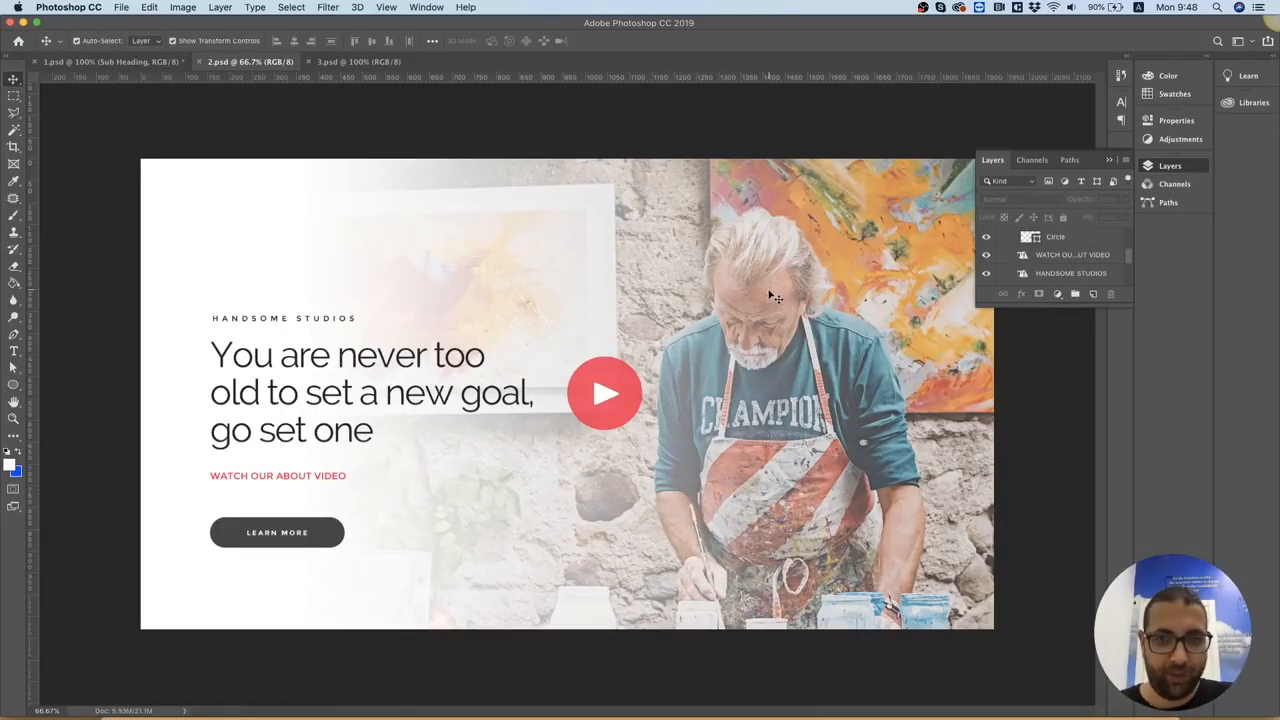
pyautogui.click(838, 246)
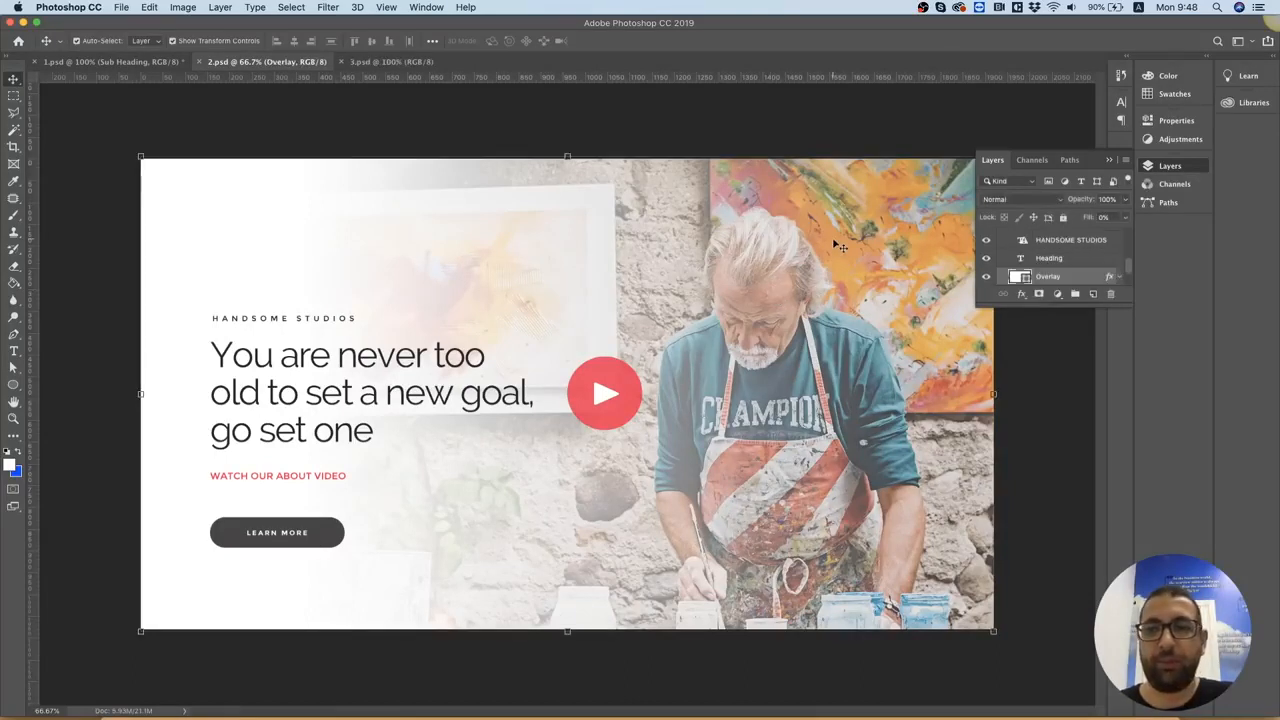
pyautogui.scroll(-2, 1041, 260)
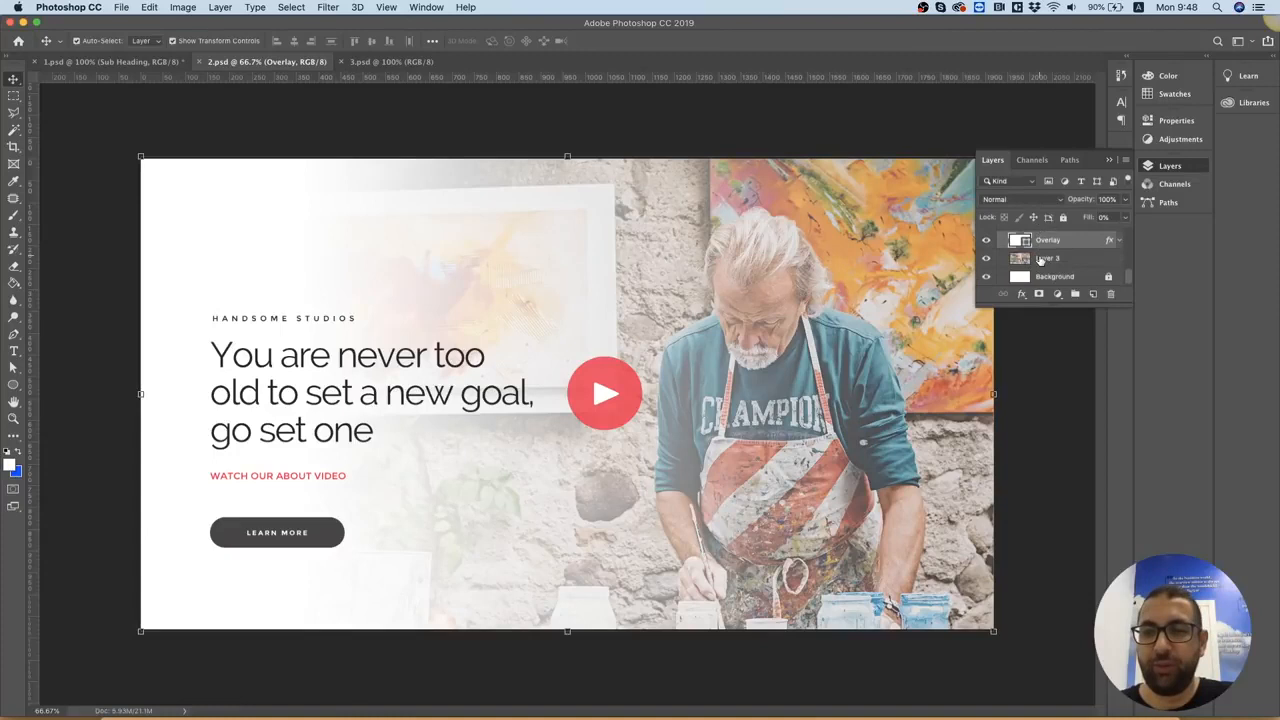
pyautogui.click(1030, 258)
pyautogui.click(1030, 243)
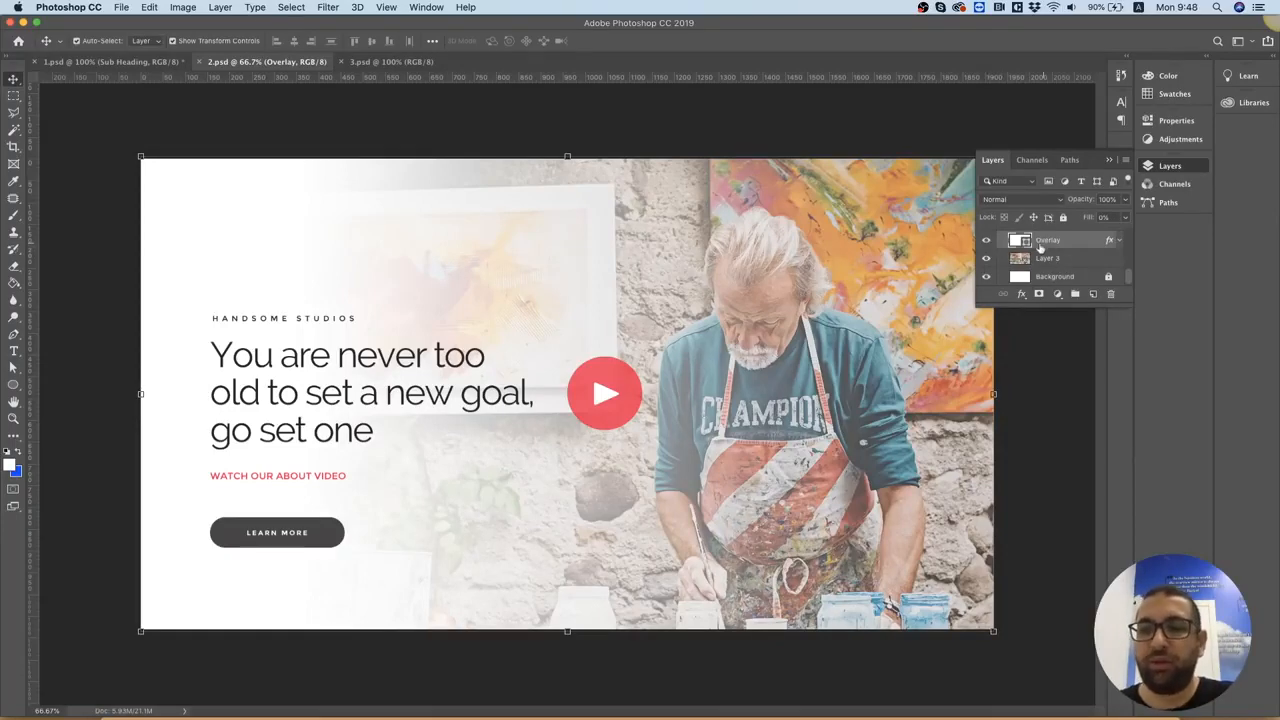
pyautogui.click(986, 241)
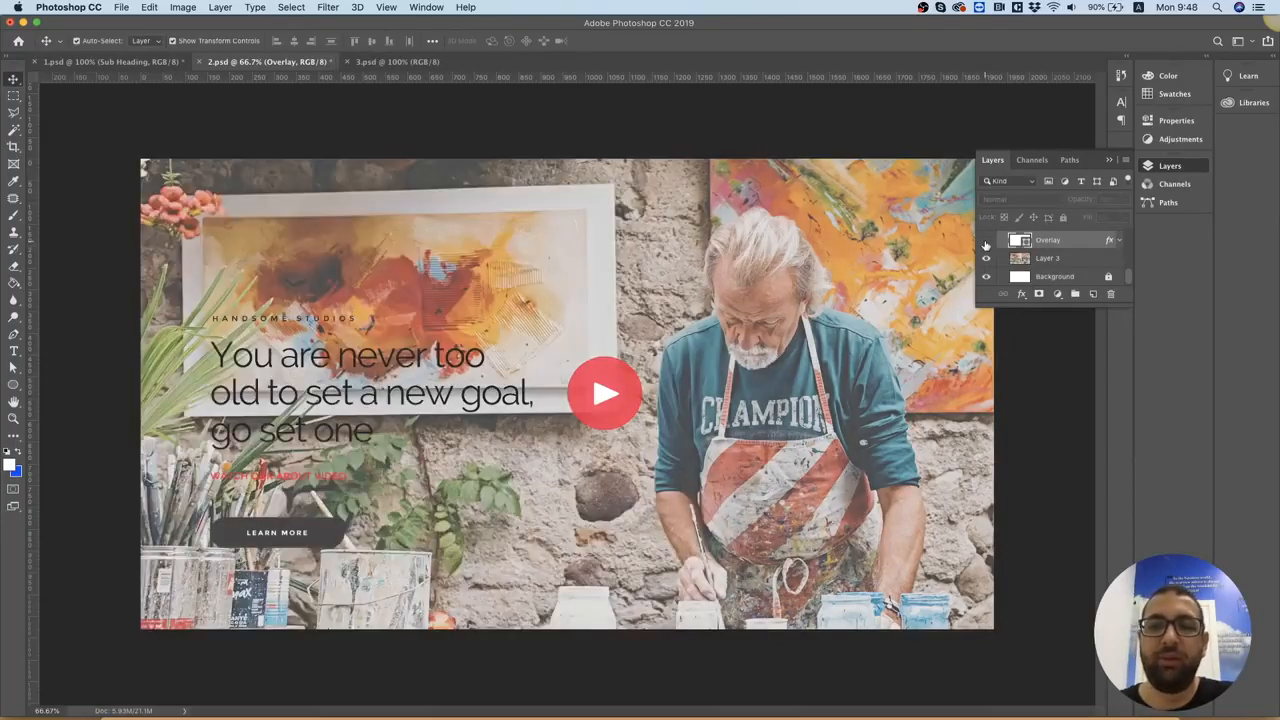
pyautogui.click(986, 241)
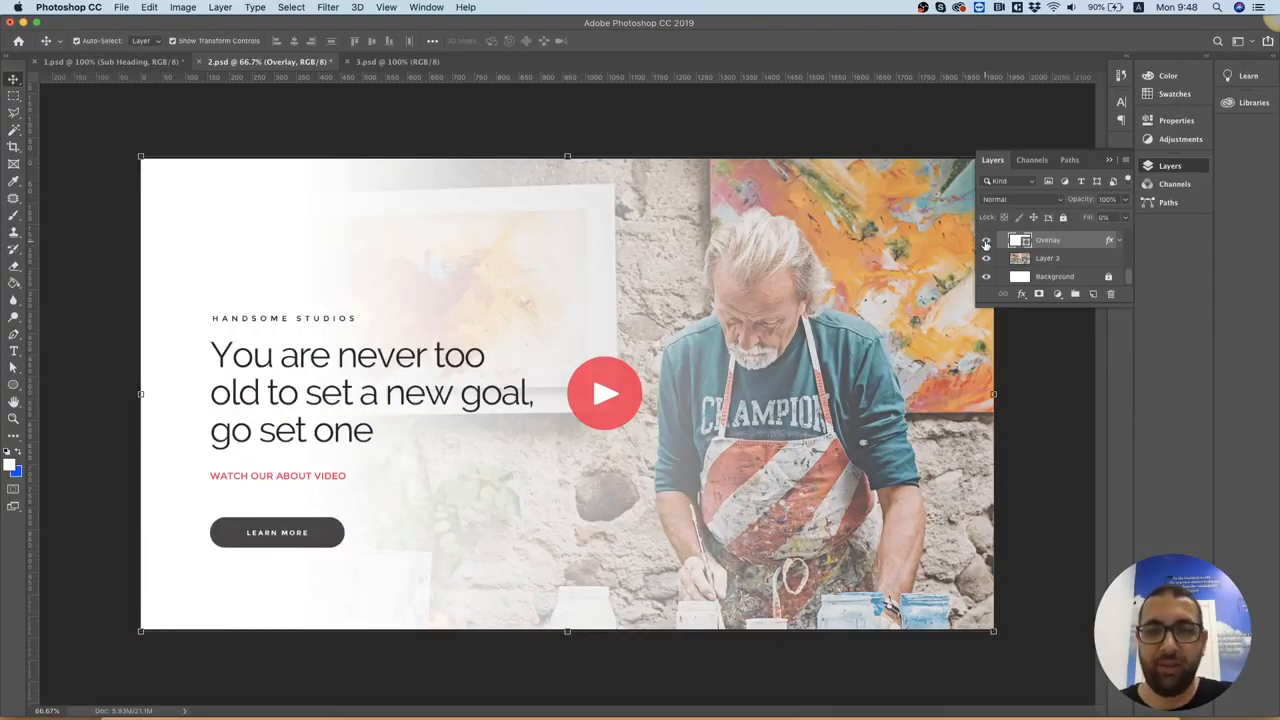
# Hide the Overlay layer and set up an Export As of Layer 3 in JPG format at 80% quality
pyautogui.click(986, 242)
pyautogui.click(1045, 262)
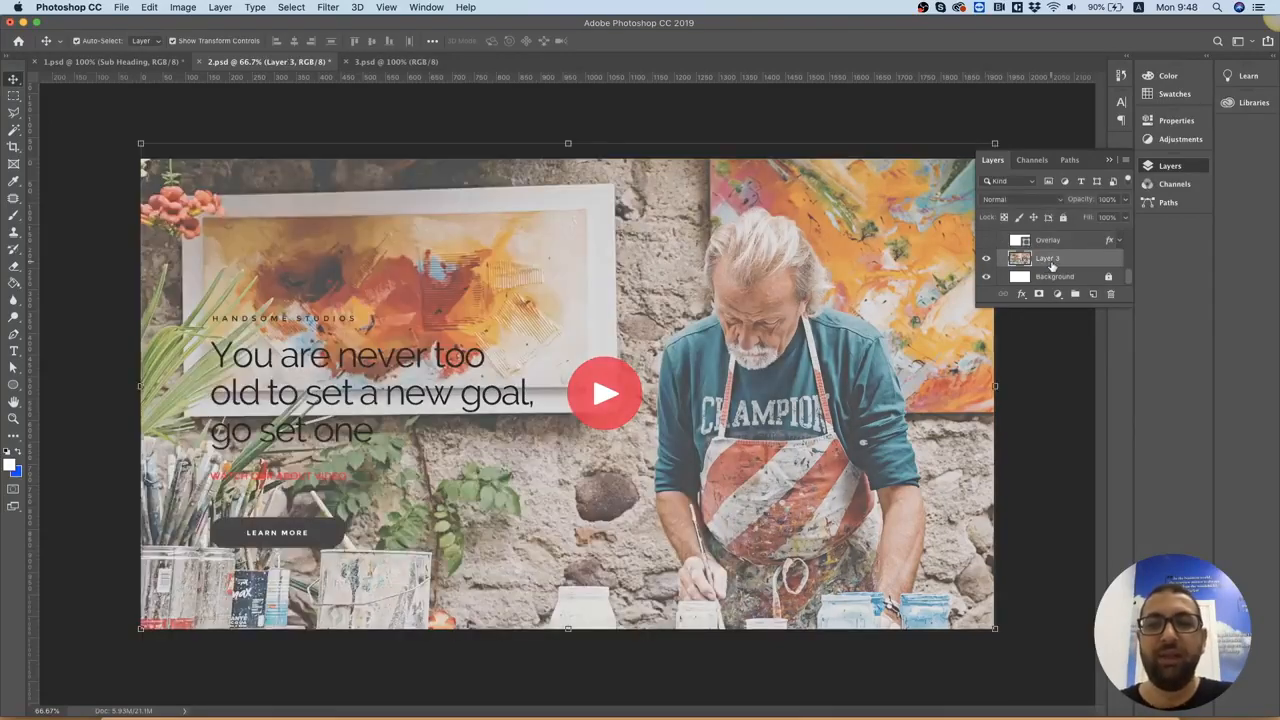
pyautogui.rightClick(1051, 265)
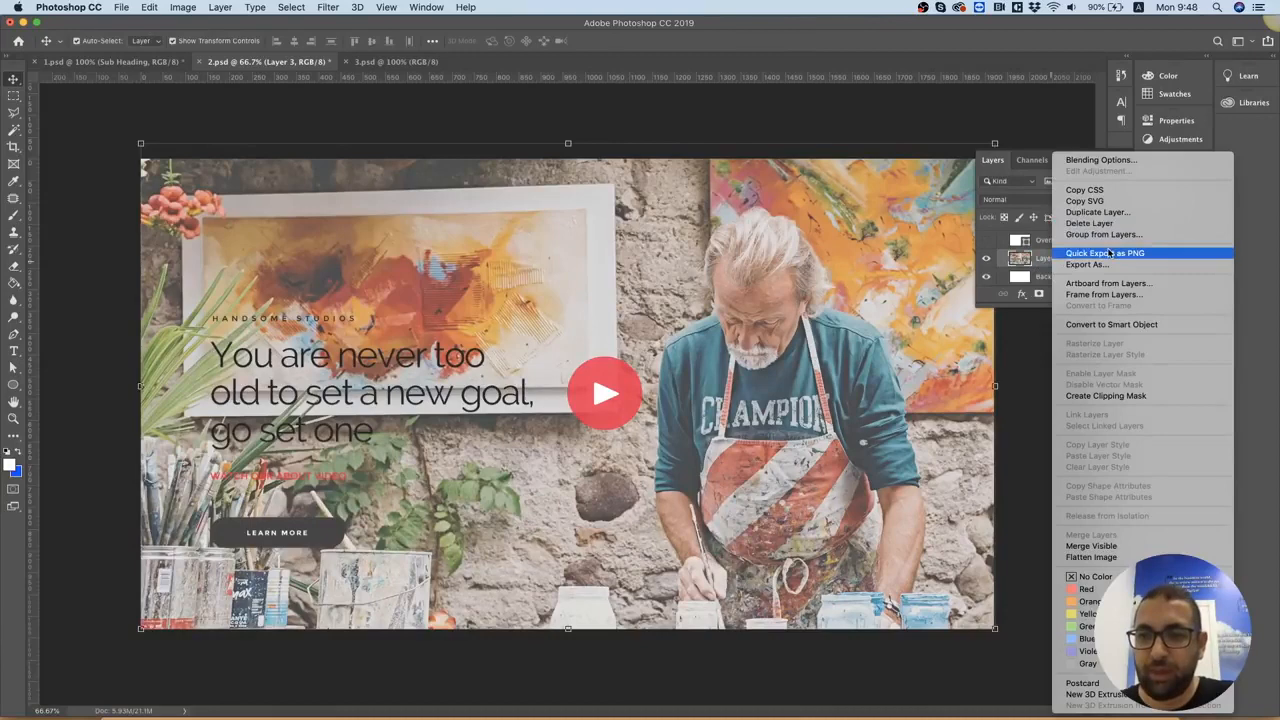
pyautogui.click(1090, 264)
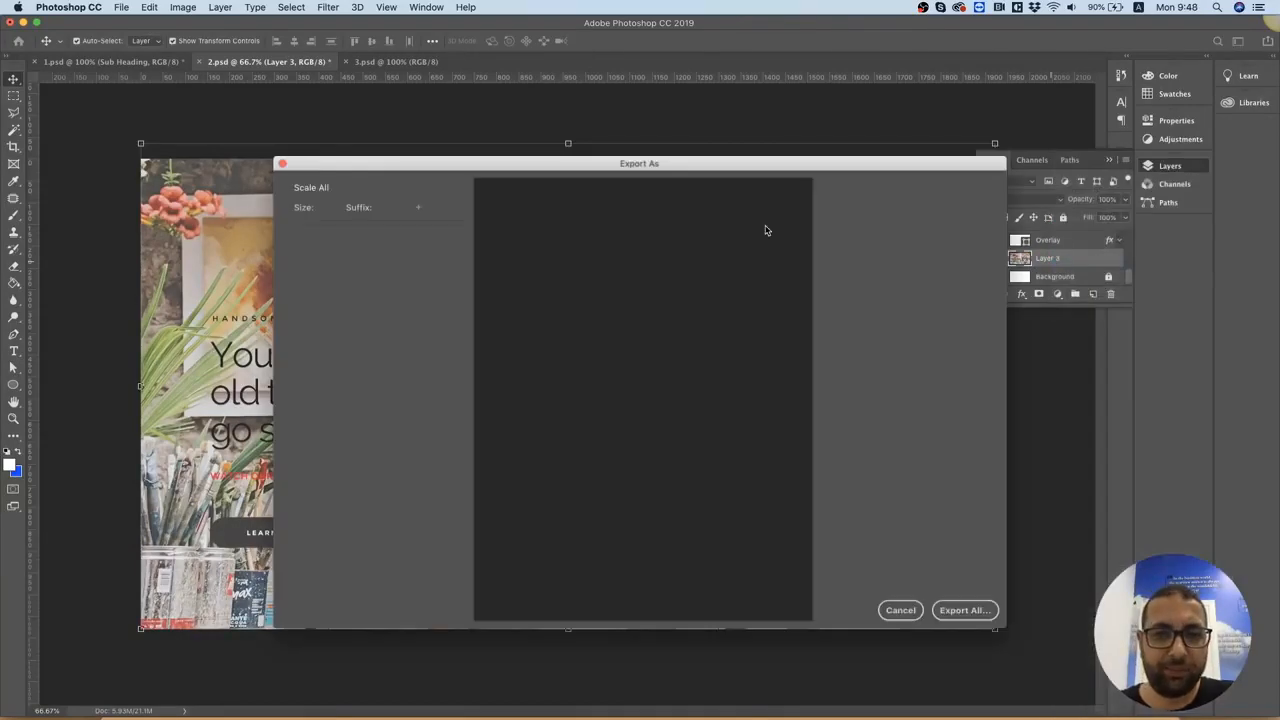
pyautogui.click(938, 208)
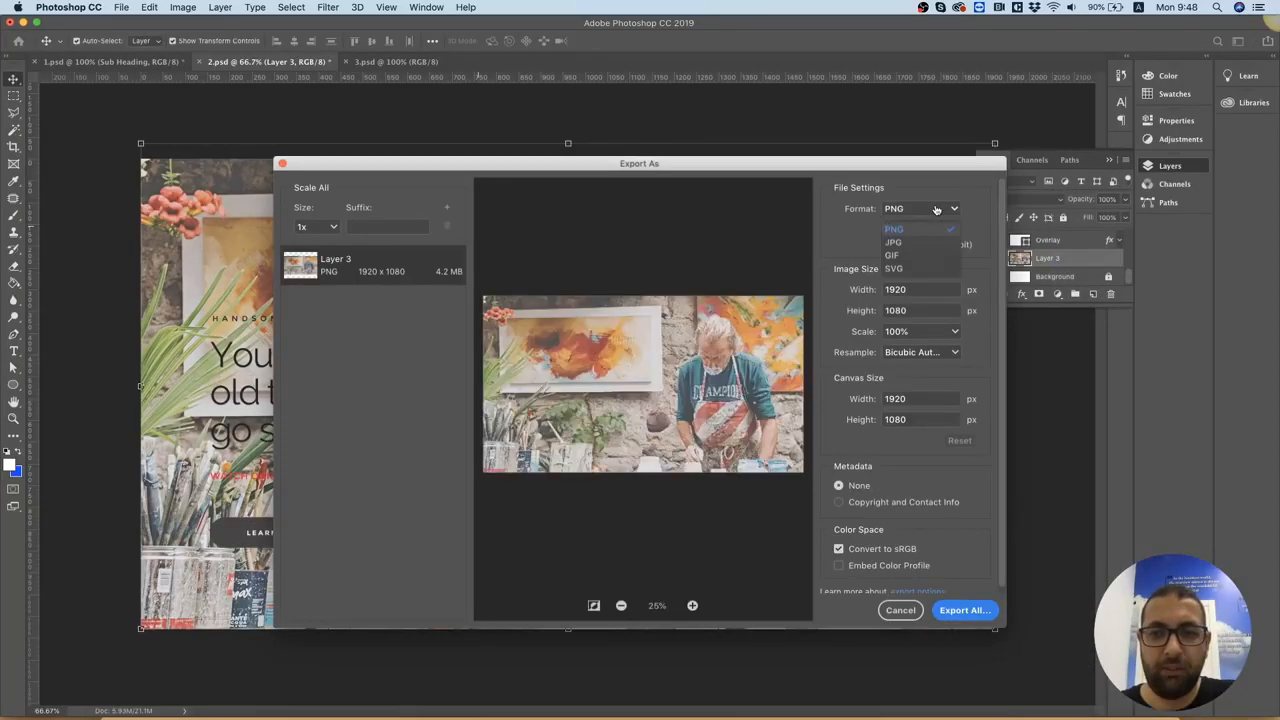
pyautogui.click(900, 242)
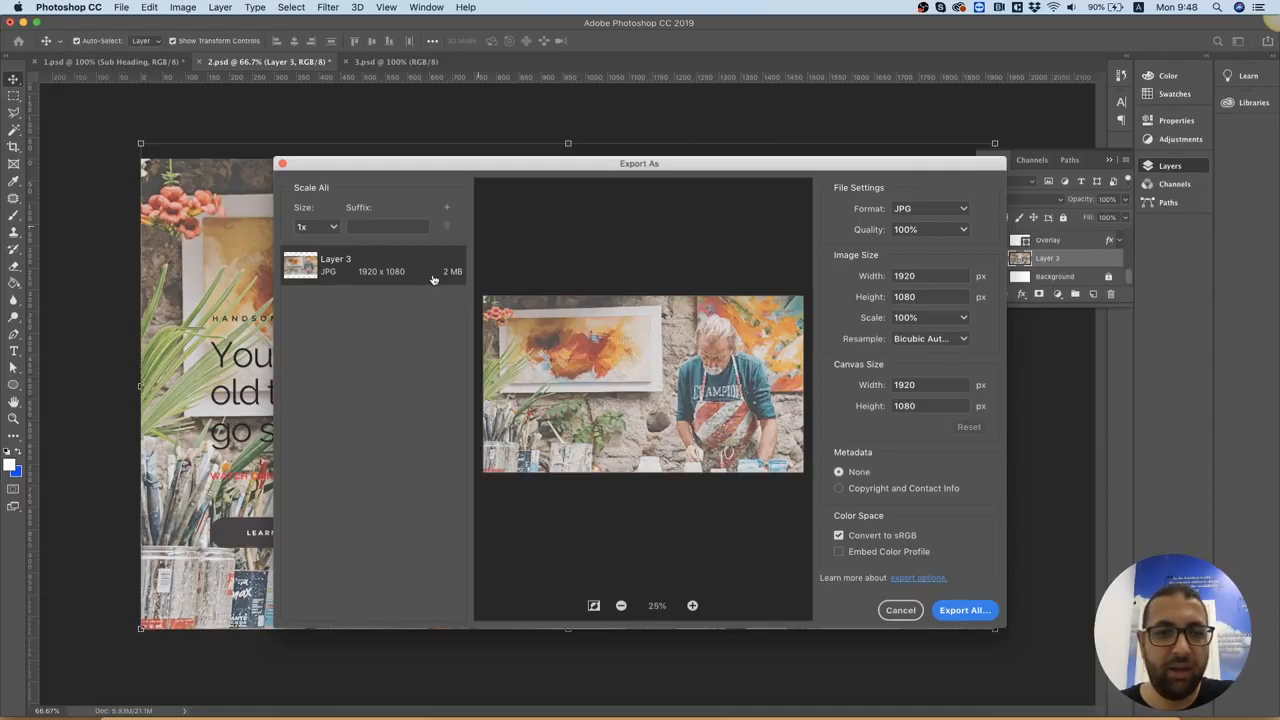
pyautogui.click(958, 229)
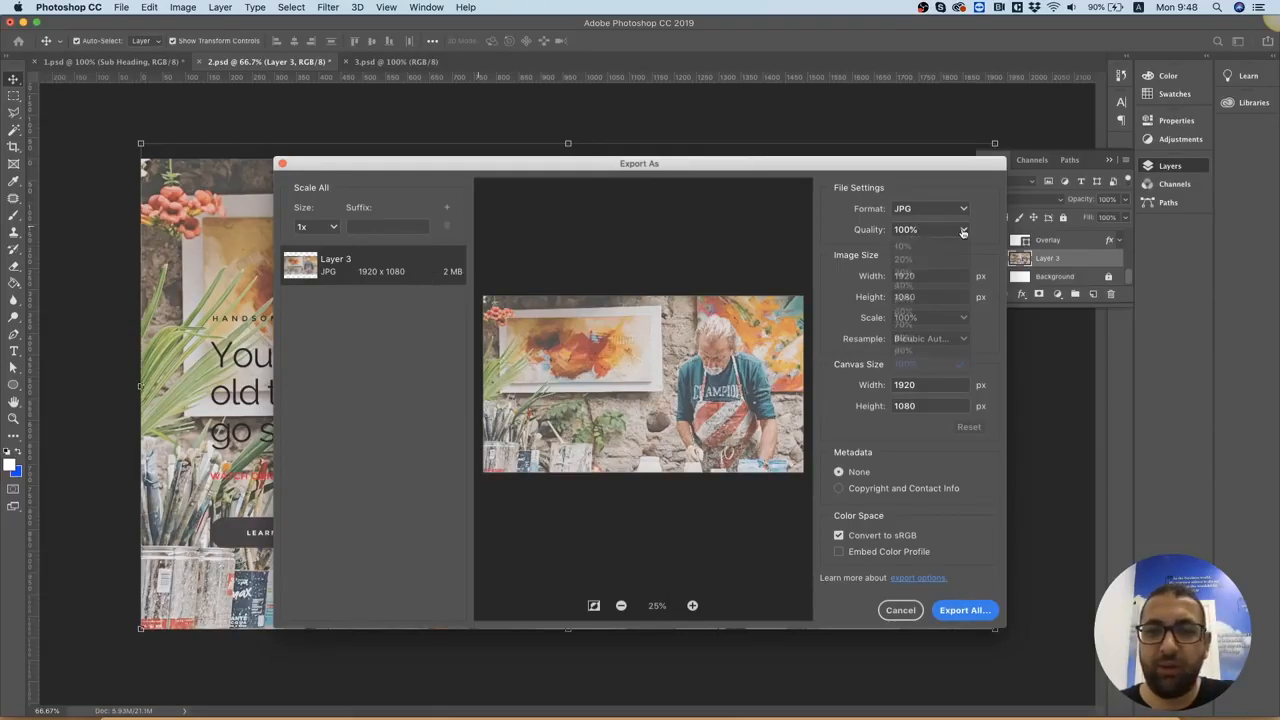
pyautogui.click(919, 340)
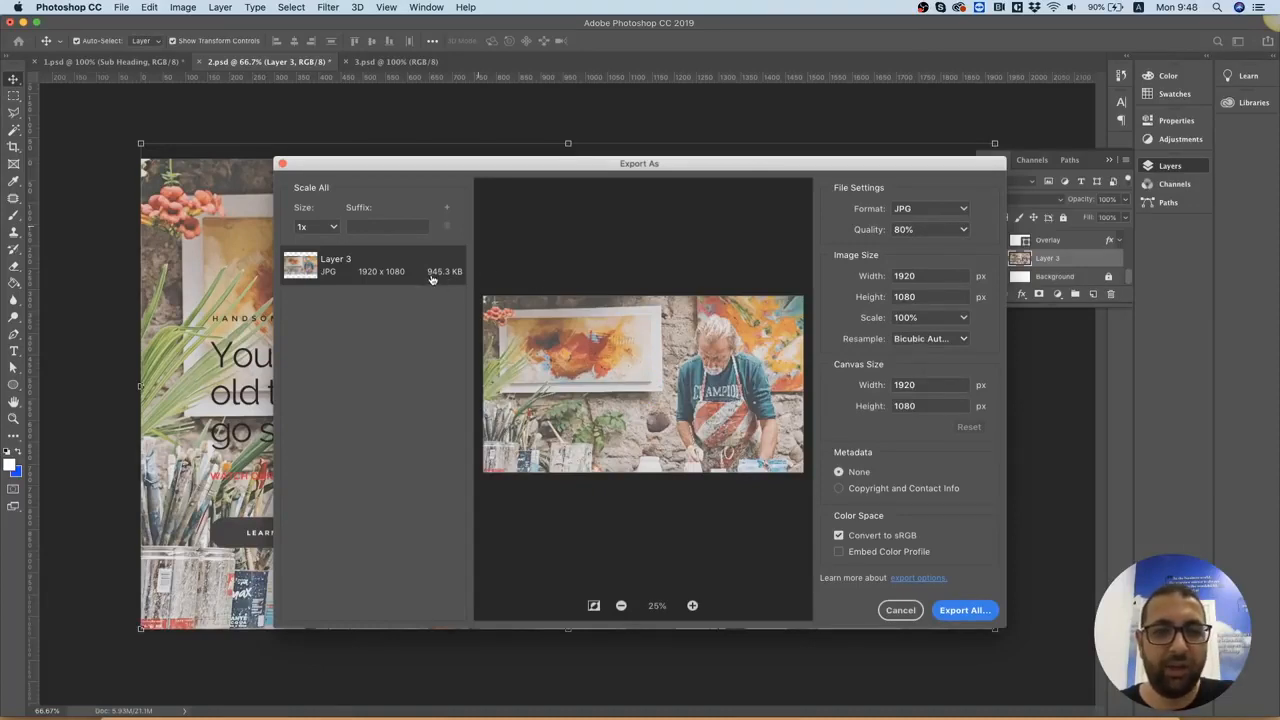
# Export the image into the Desktop's assets folder as hero2.jpg
pyautogui.click(965, 610)
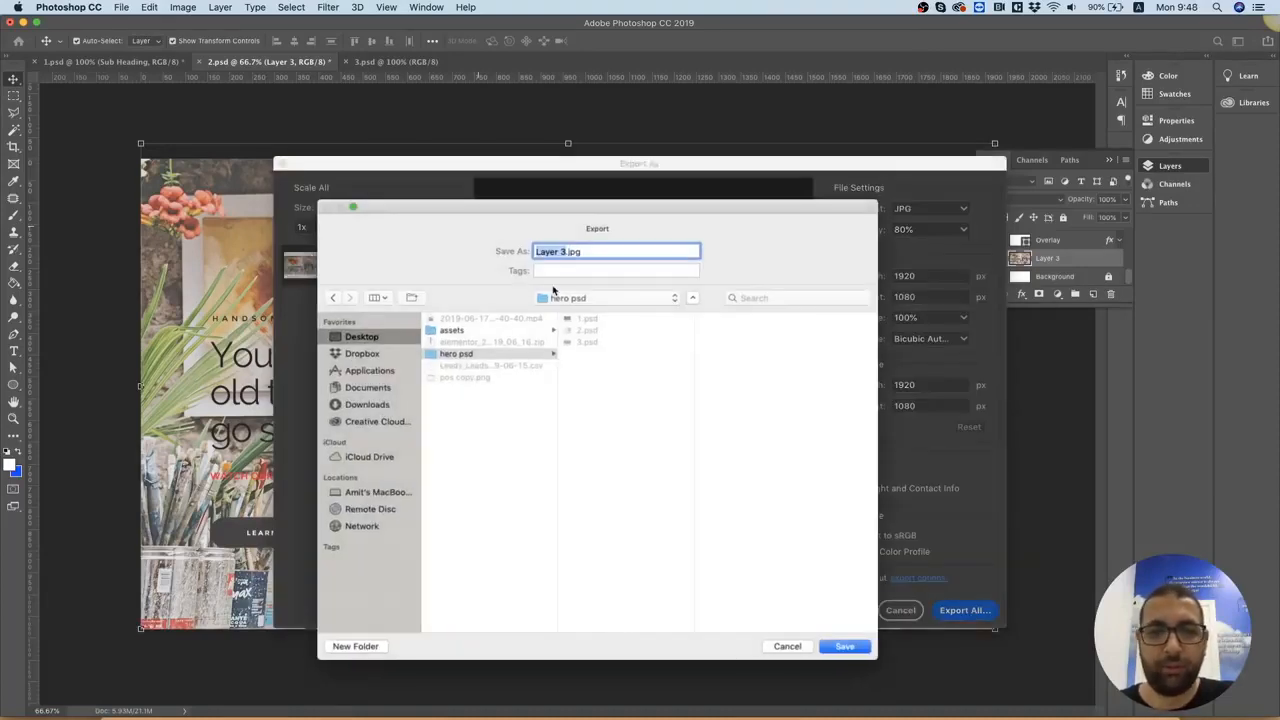
pyautogui.click(465, 353)
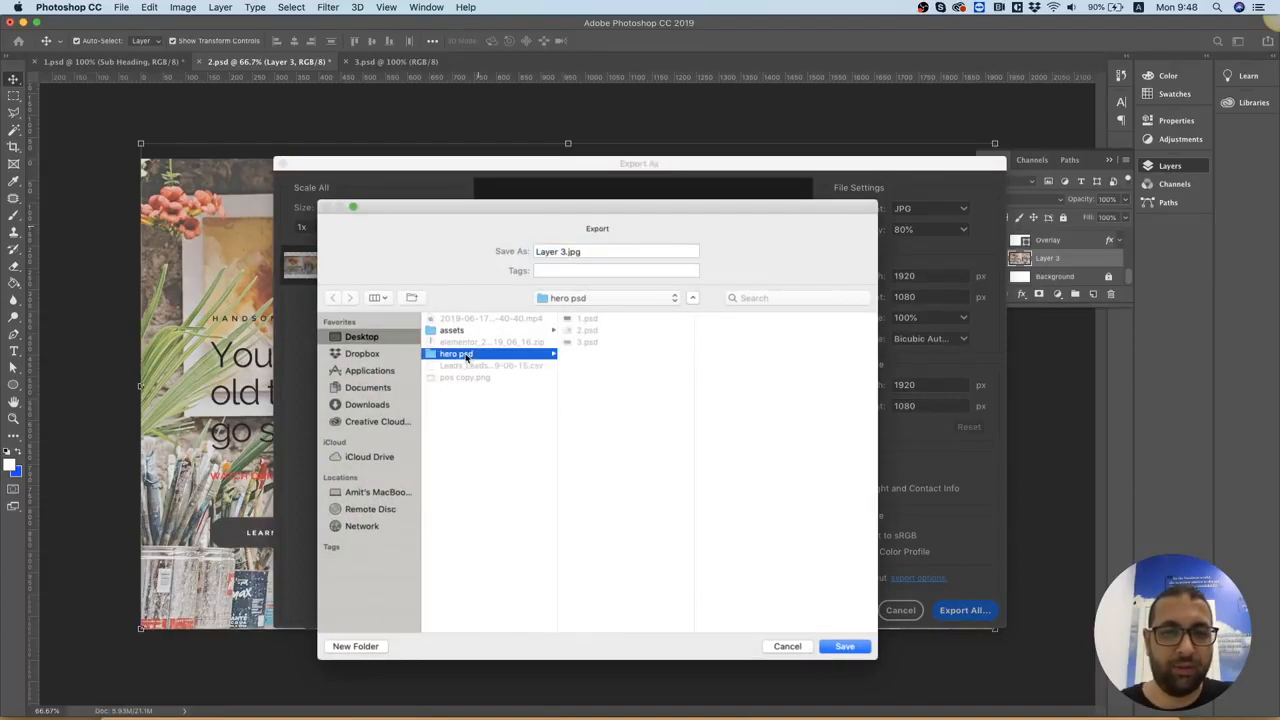
pyautogui.click(457, 333)
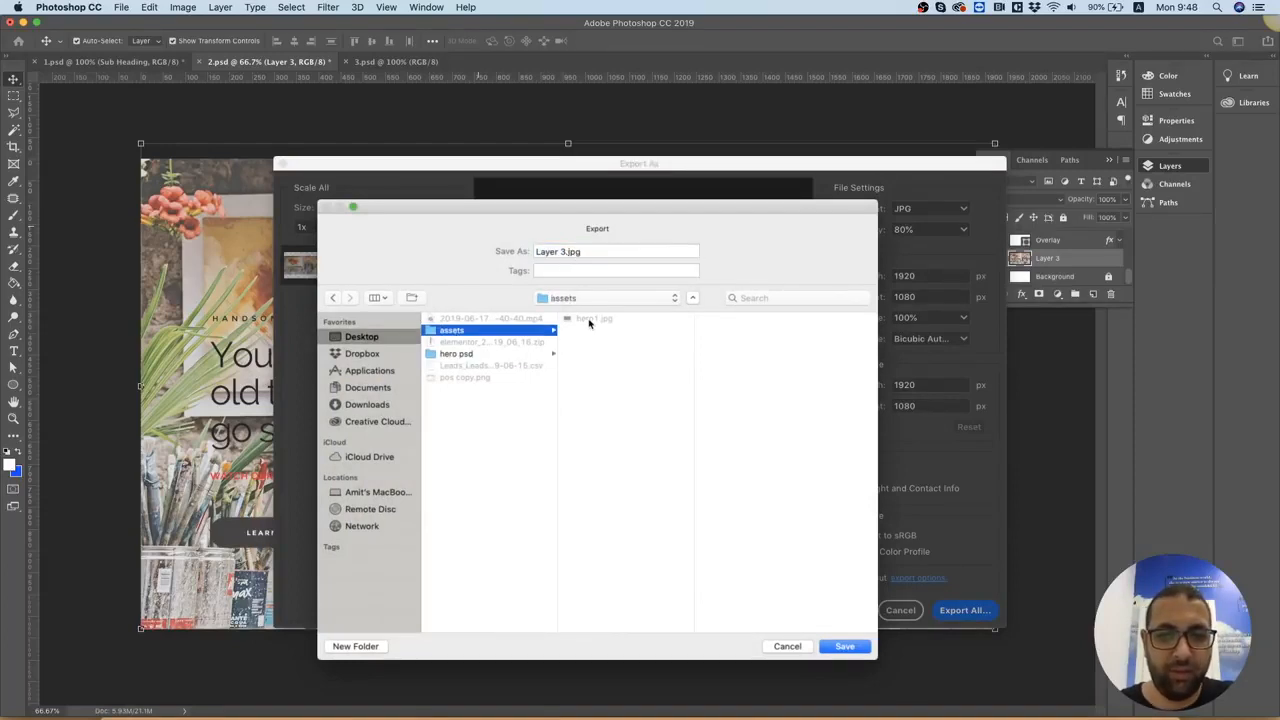
pyautogui.click(589, 320)
pyautogui.click(557, 251)
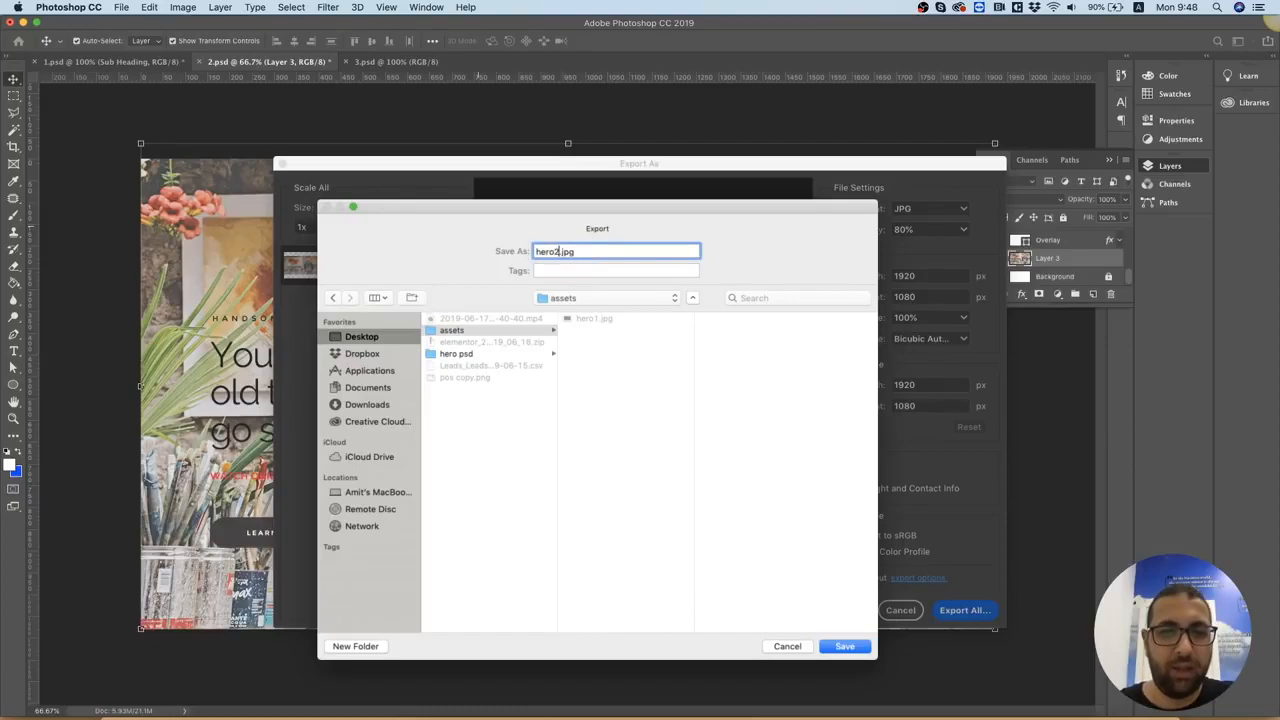
pyautogui.press('Return')
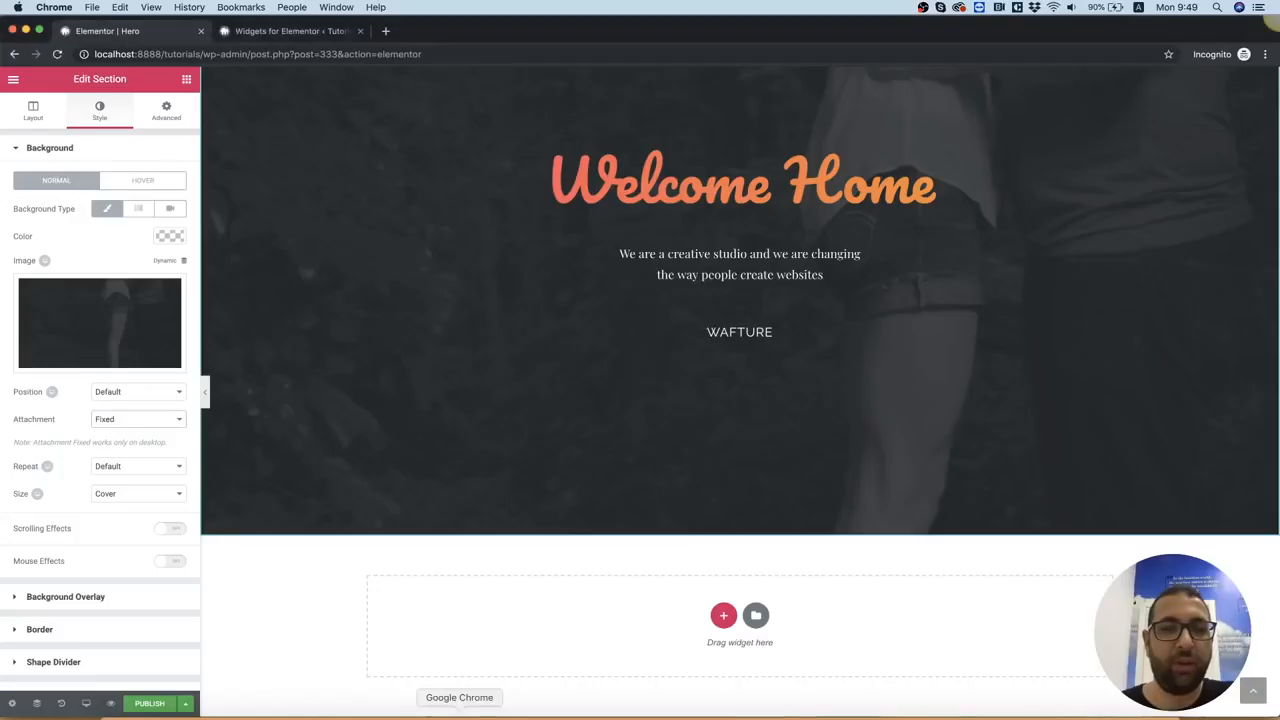
# Switch to Chrome, open tinypng.com in a new tab and upload hero2.jpg for compression
pyautogui.click(386, 40)
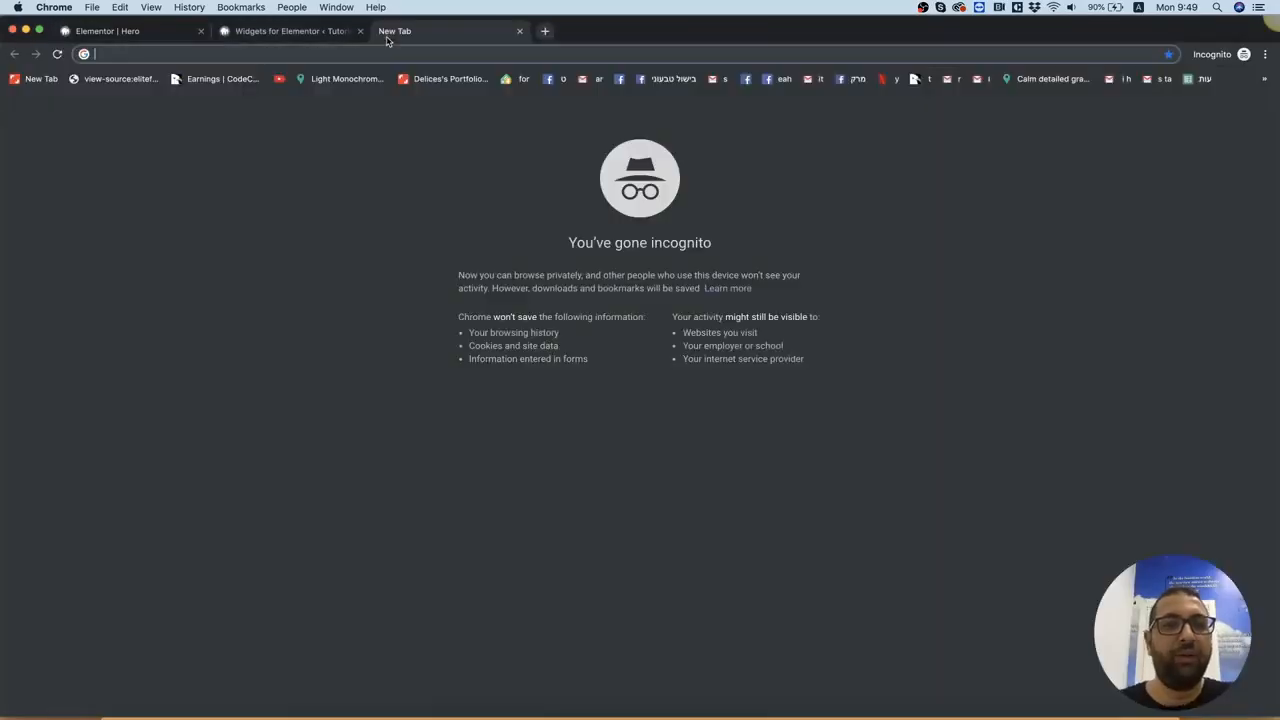
pyautogui.write('tiny')
pyautogui.press('Return')
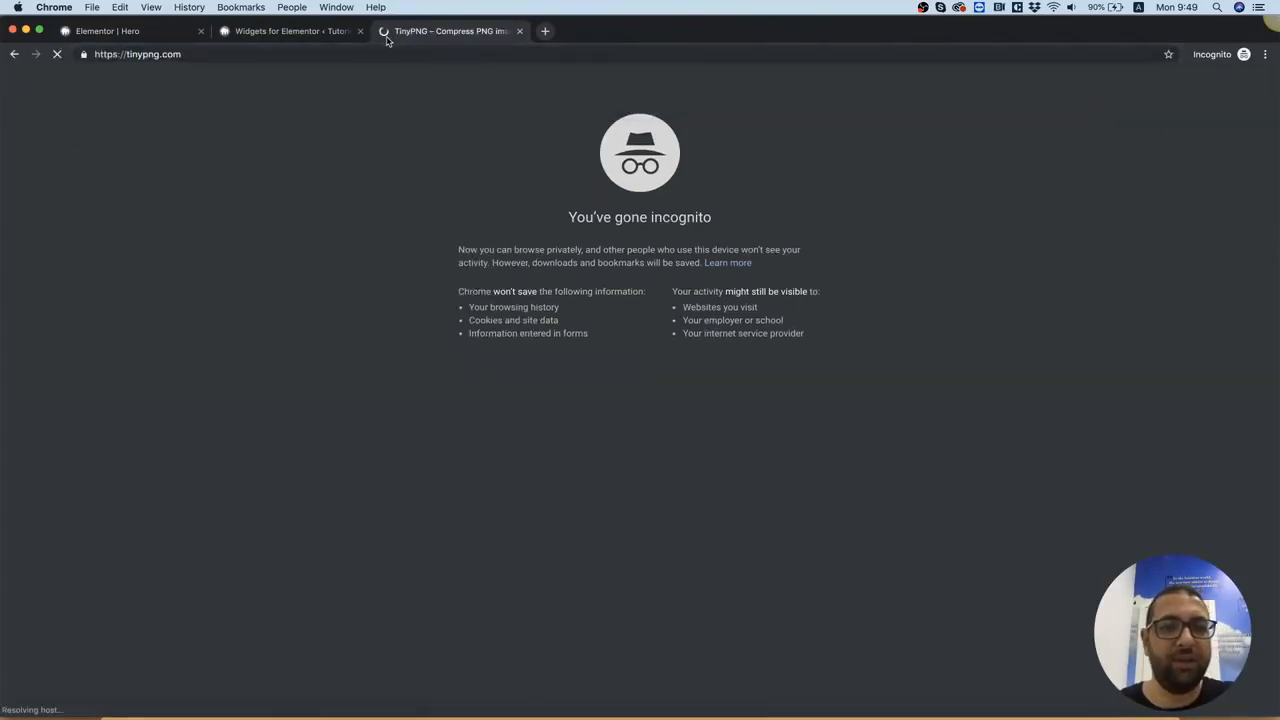
pyautogui.click(633, 187)
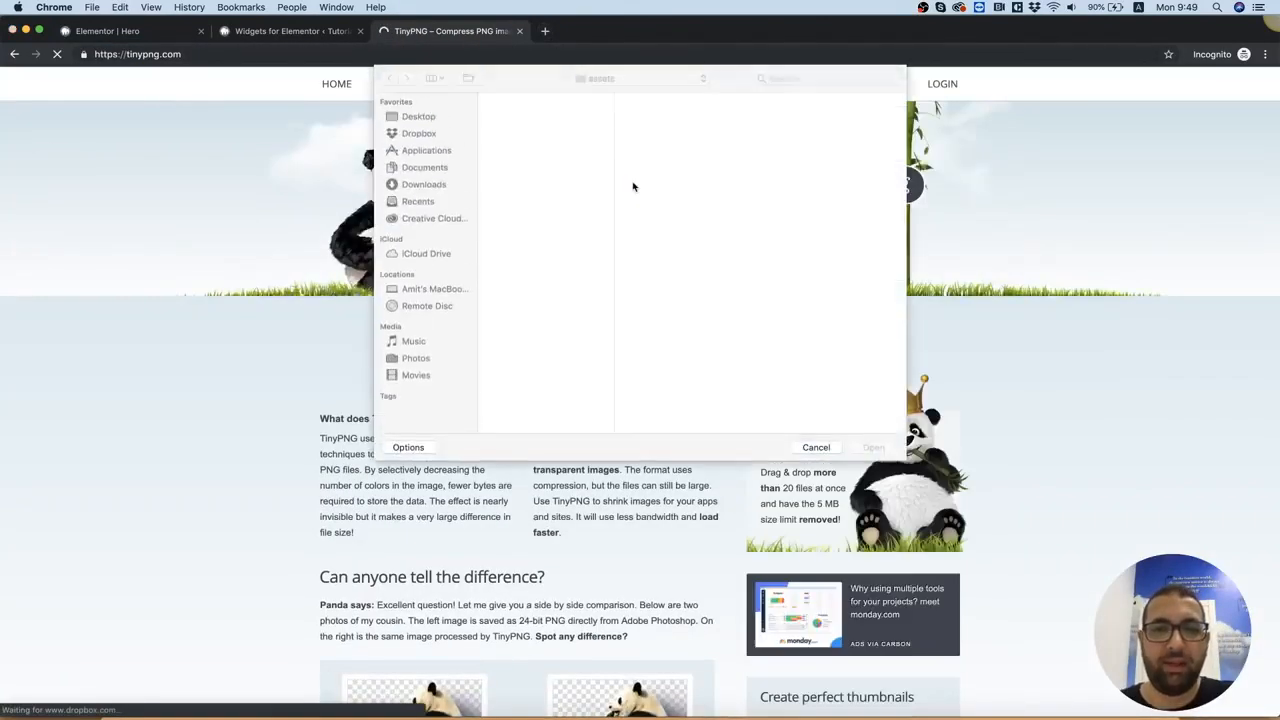
pyautogui.click(507, 112)
pyautogui.press('Return')
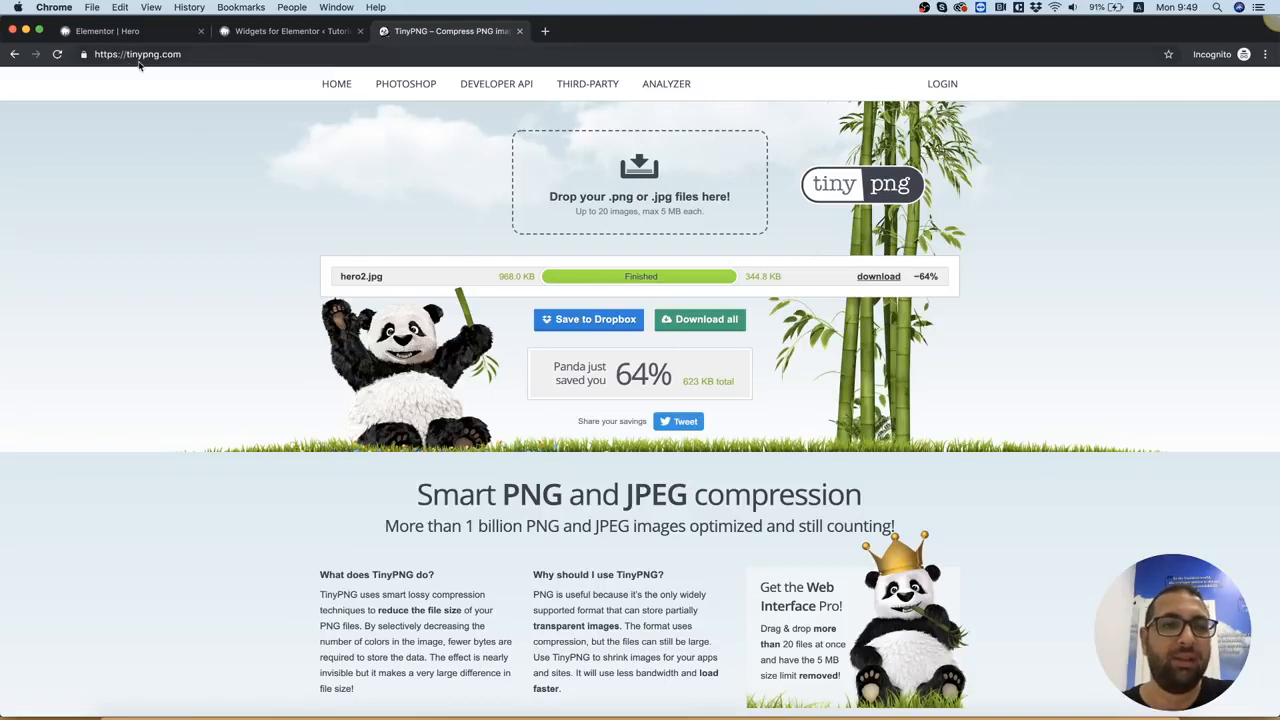
# Download the compressed hero2.jpg into the assets folder, replacing the existing file
pyautogui.click(872, 279)
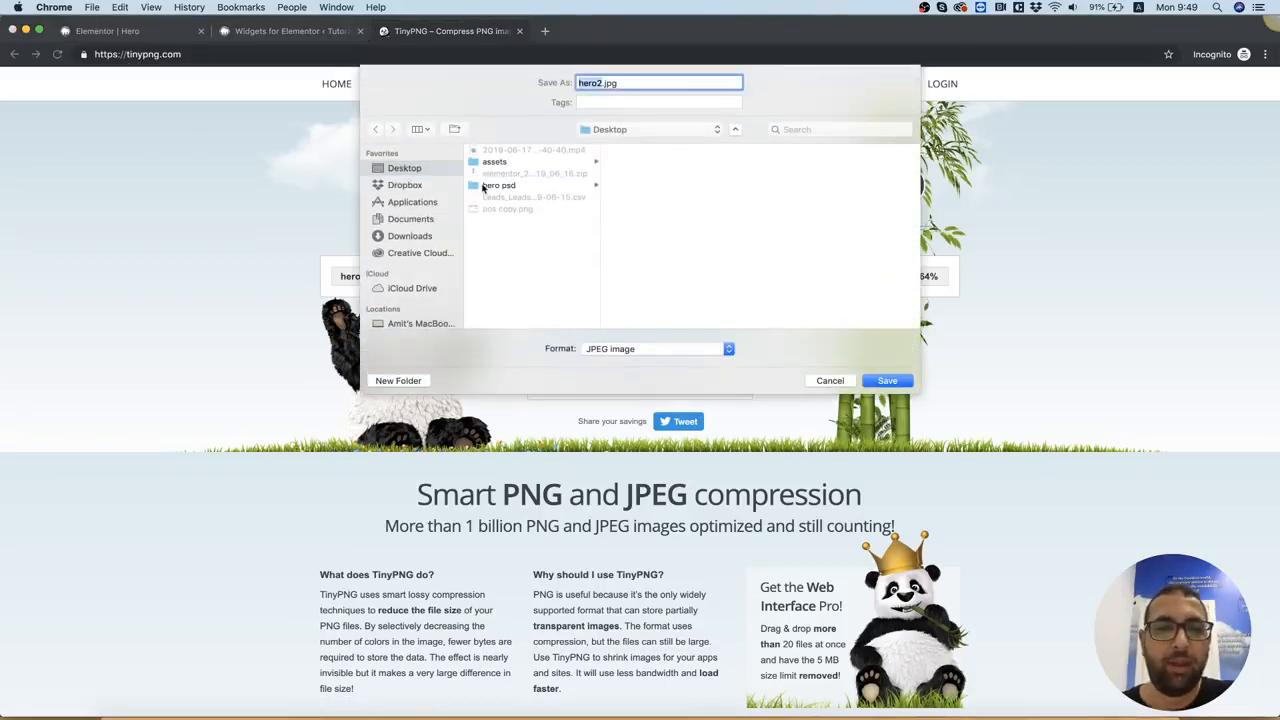
pyautogui.click(490, 162)
pyautogui.click(658, 167)
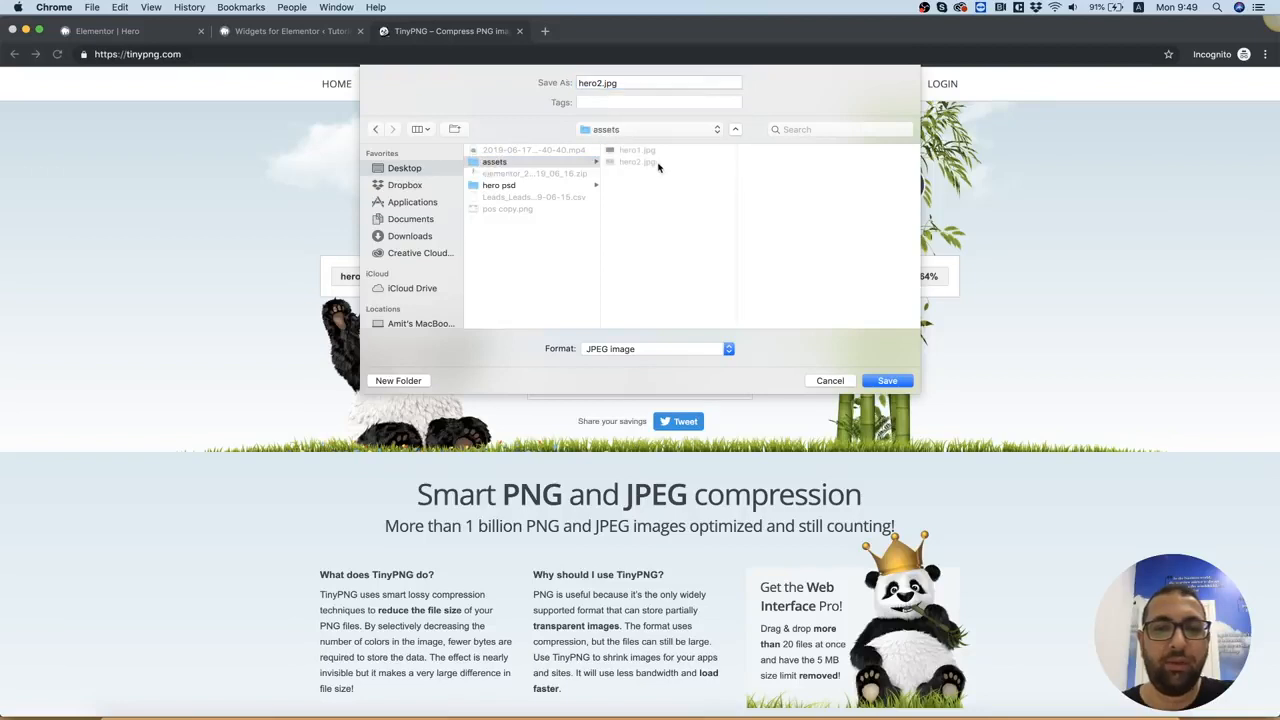
pyautogui.click(903, 387)
pyautogui.click(737, 146)
# Return to the Elementor page and add a new section with two equal columns below the hero
pyautogui.click(107, 31)
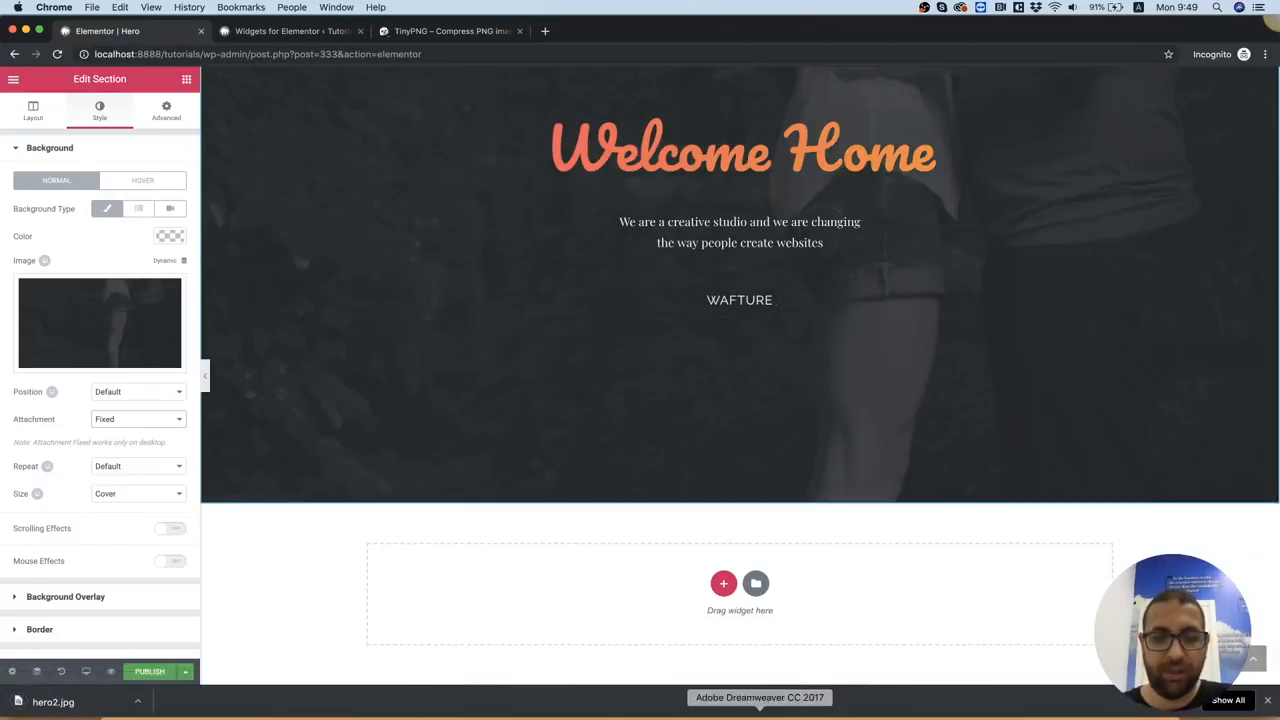
pyautogui.click(724, 584)
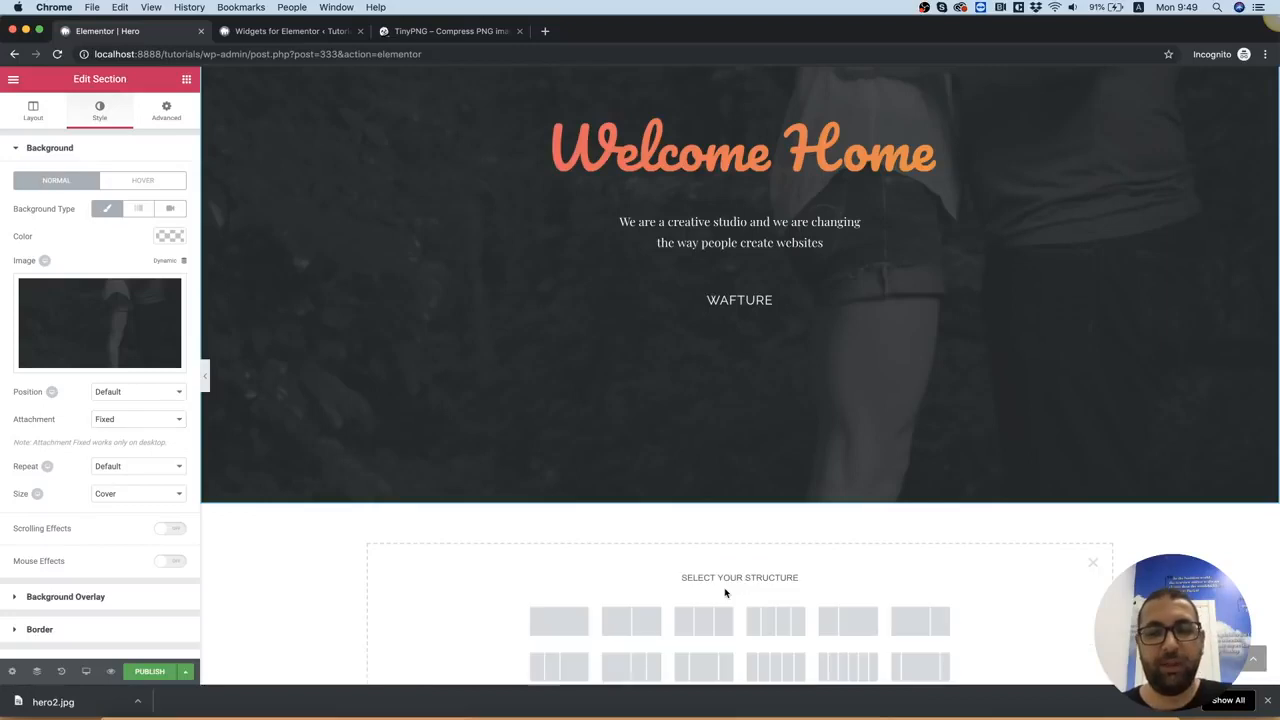
pyautogui.scroll(-1, 712, 592)
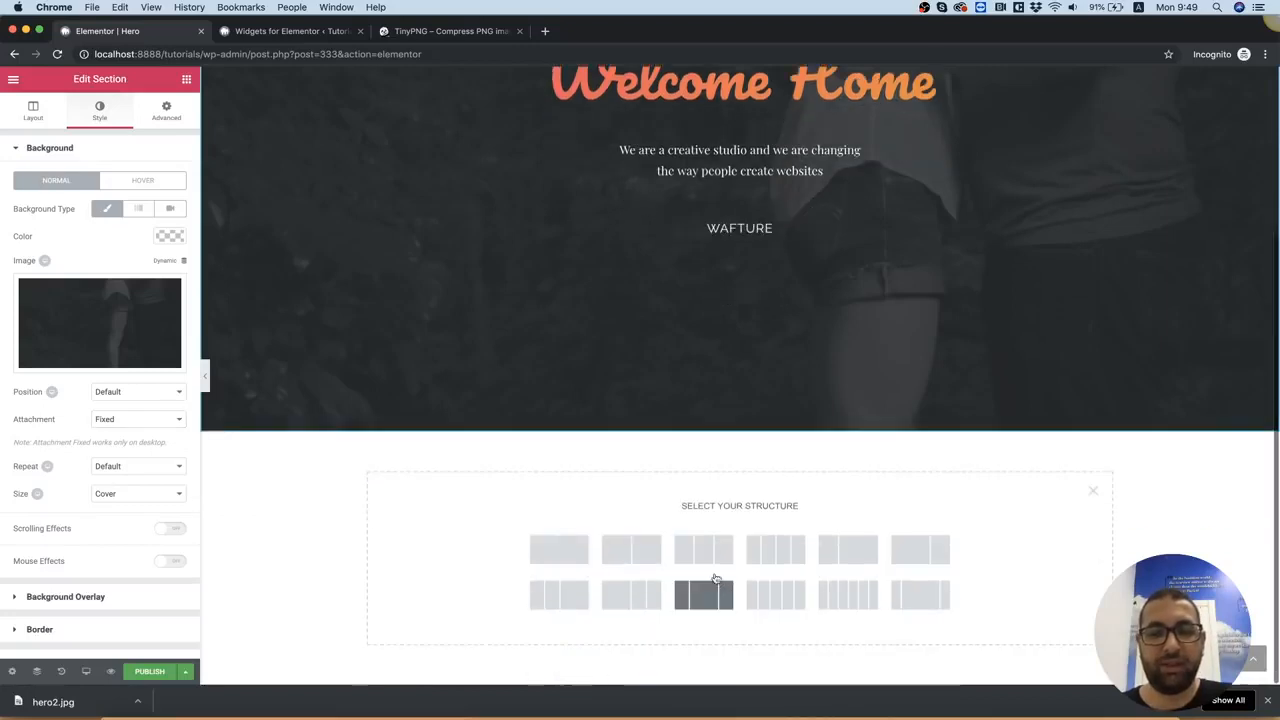
pyautogui.click(633, 550)
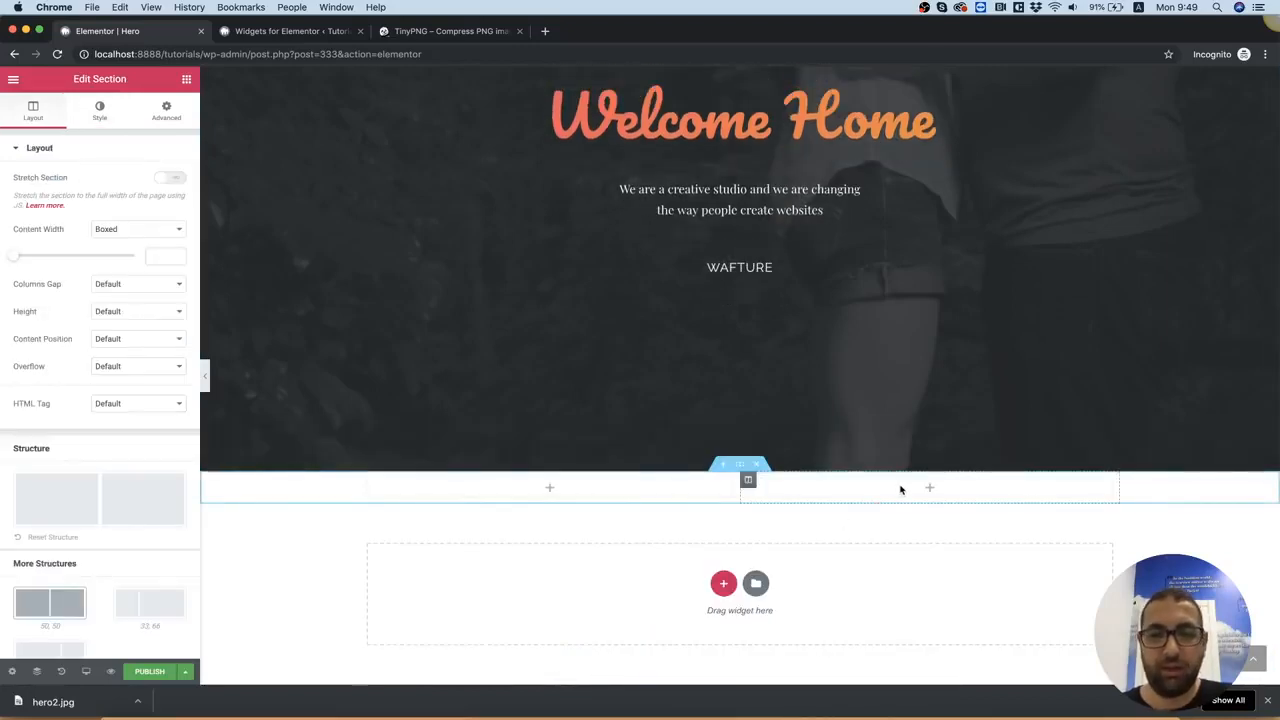
# Add a Play Button widget to the second column of the new section and align it left
pyautogui.click(186, 80)
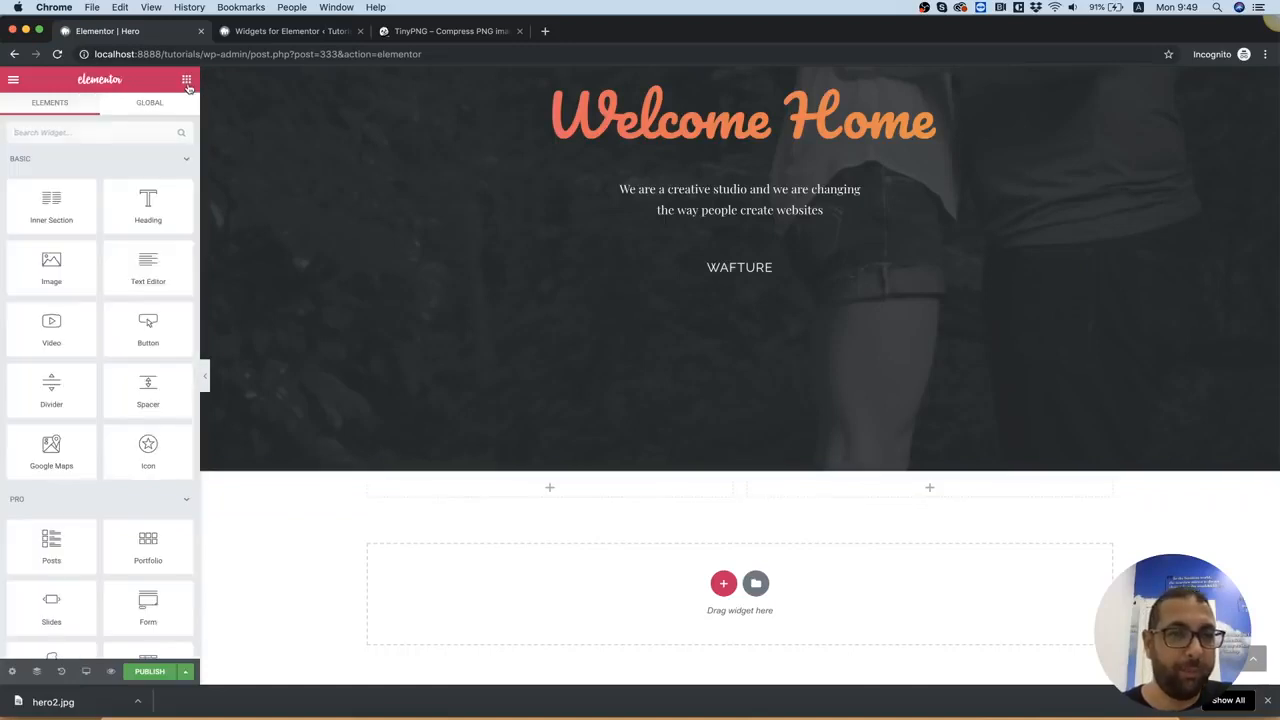
pyautogui.click(110, 131)
pyautogui.write('play')
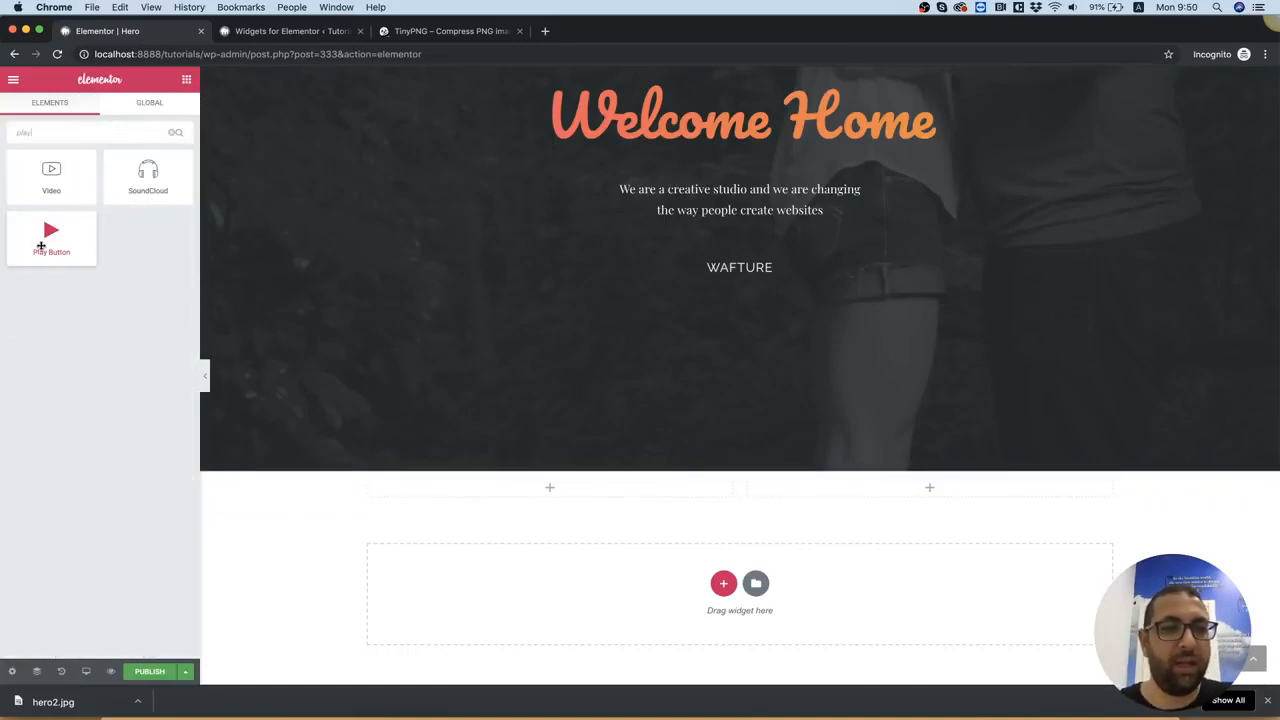
pyautogui.moveTo(50, 240); pyautogui.dragTo(851, 491)
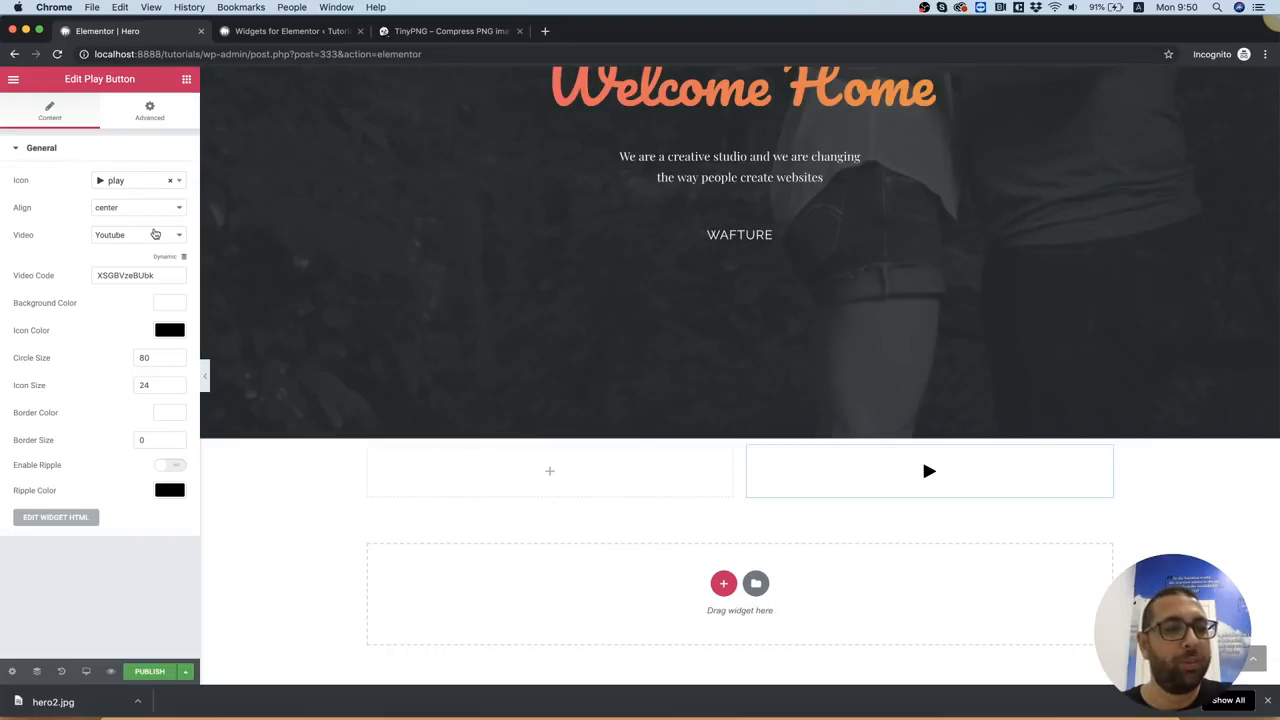
pyautogui.click(140, 212)
pyautogui.click(136, 220)
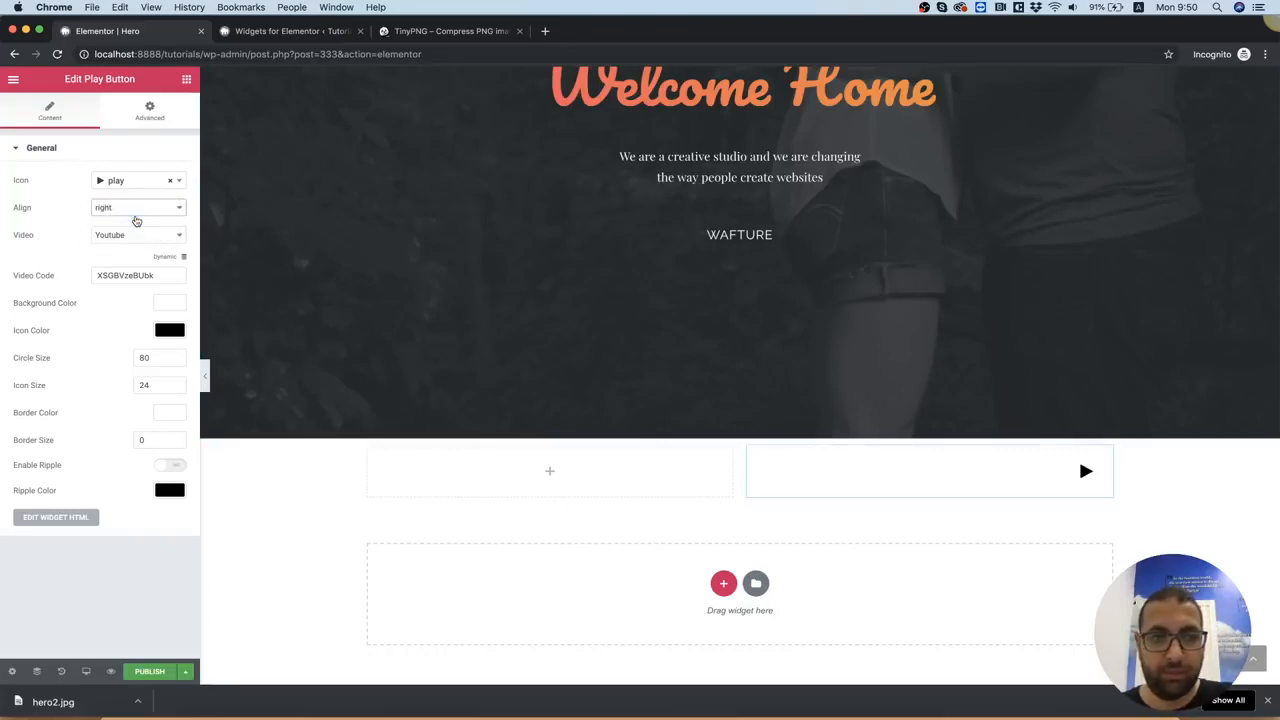
pyautogui.click(130, 210)
pyautogui.click(128, 217)
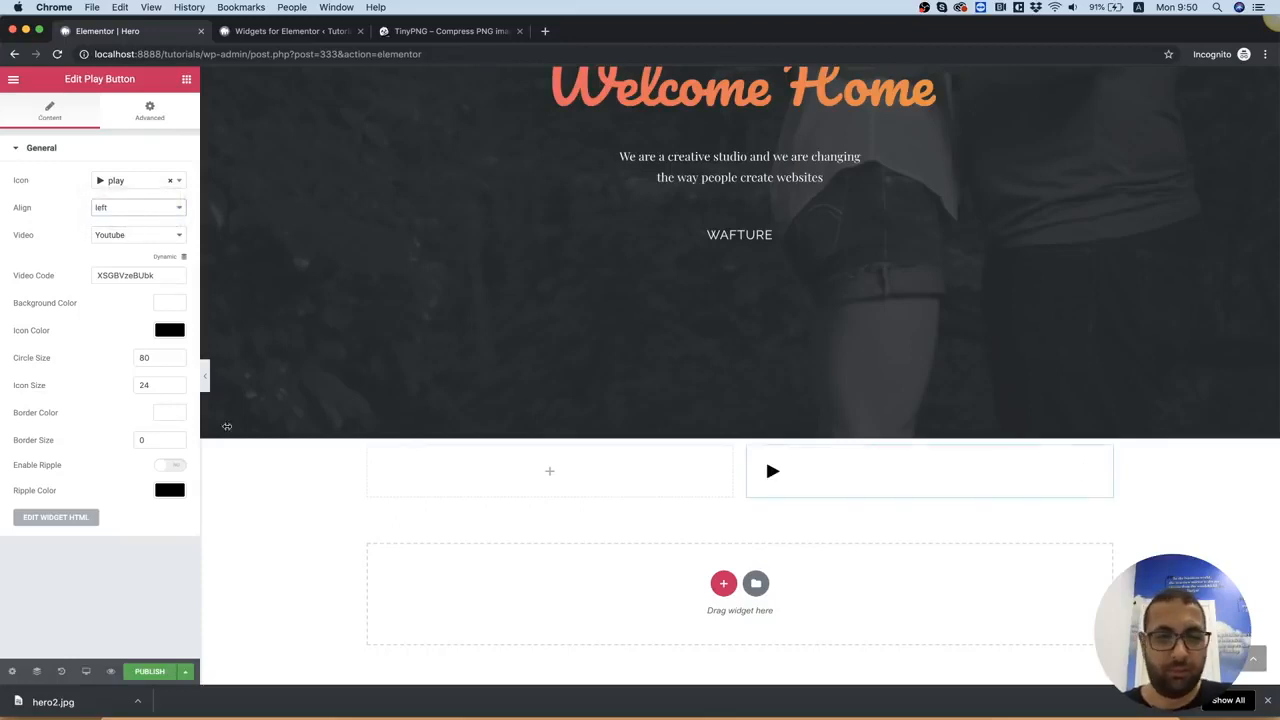
# Upload hero2.jpg from the assets folder as the new section's background image and set the background size to Cover
pyautogui.rightClick(268, 473)
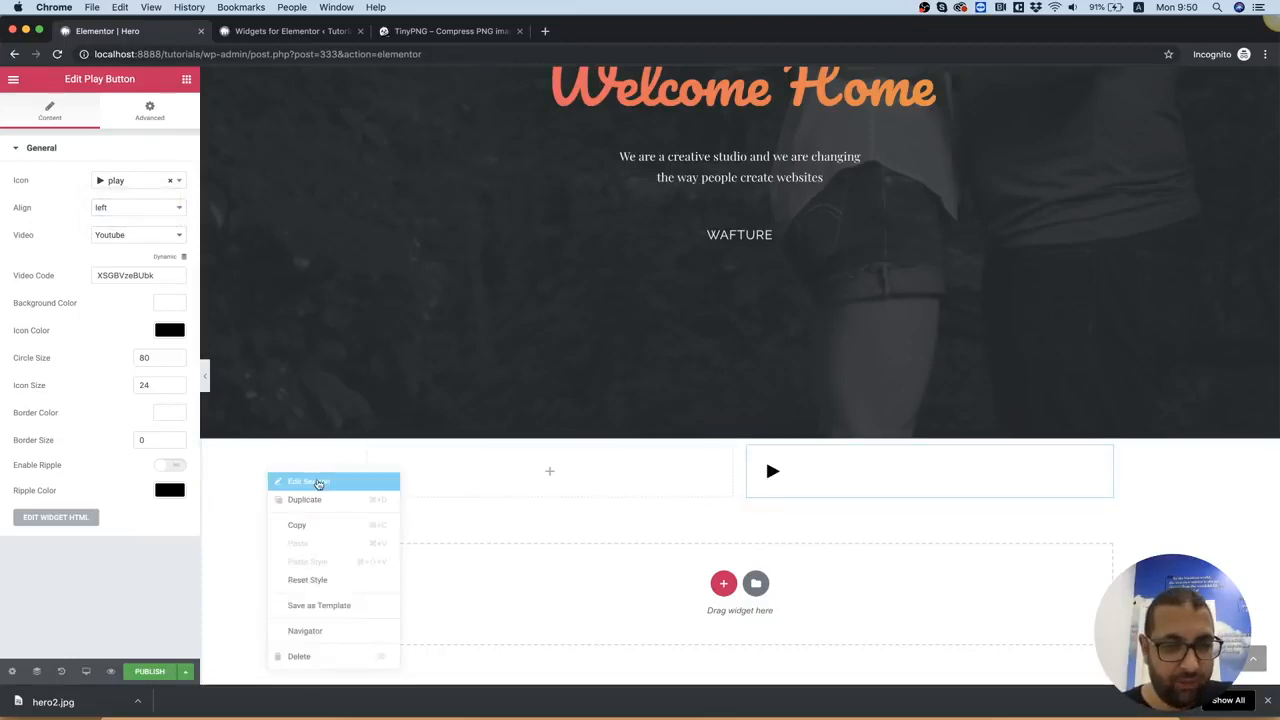
pyautogui.click(305, 481)
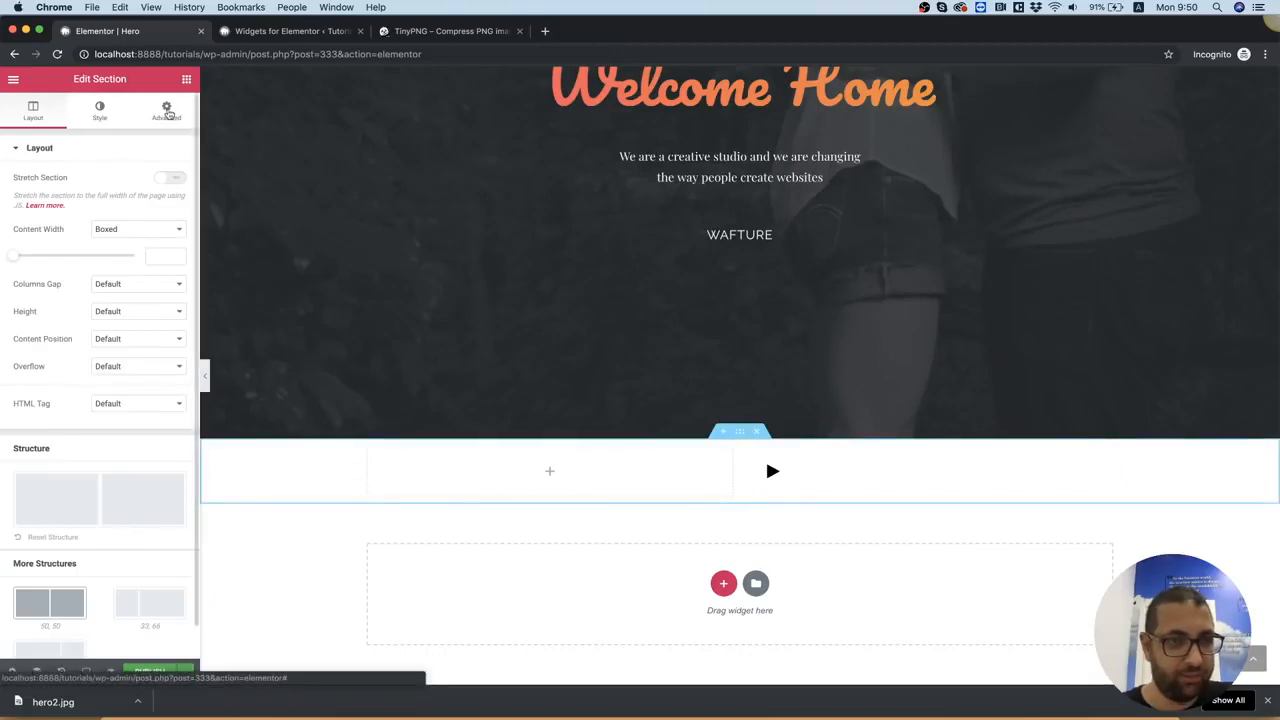
pyautogui.click(167, 112)
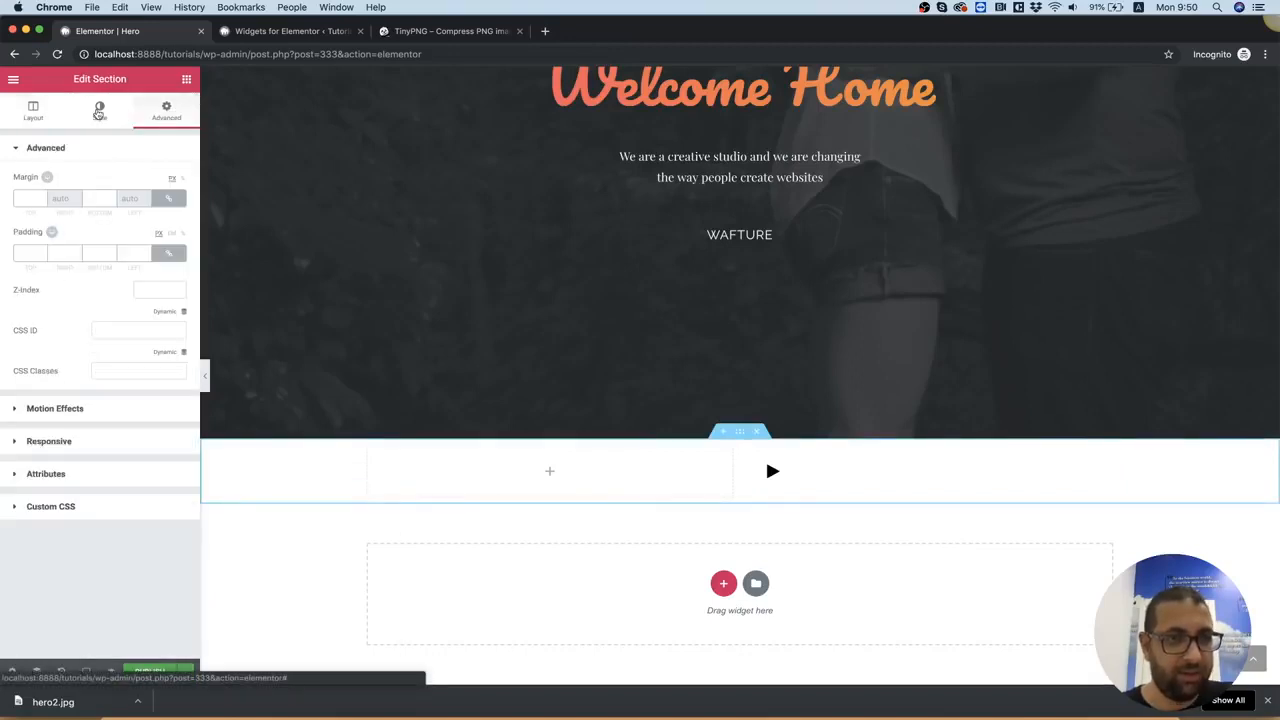
pyautogui.click(100, 110)
pyautogui.click(104, 212)
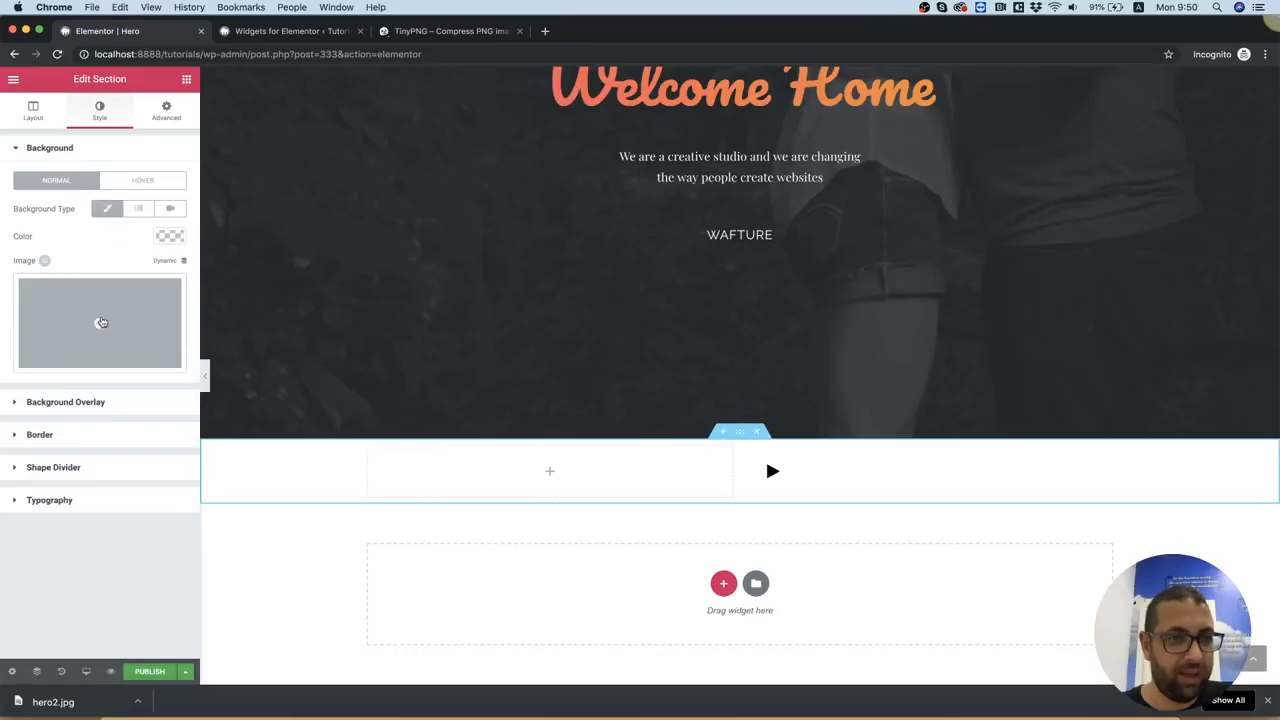
pyautogui.click(100, 322)
pyautogui.click(39, 134)
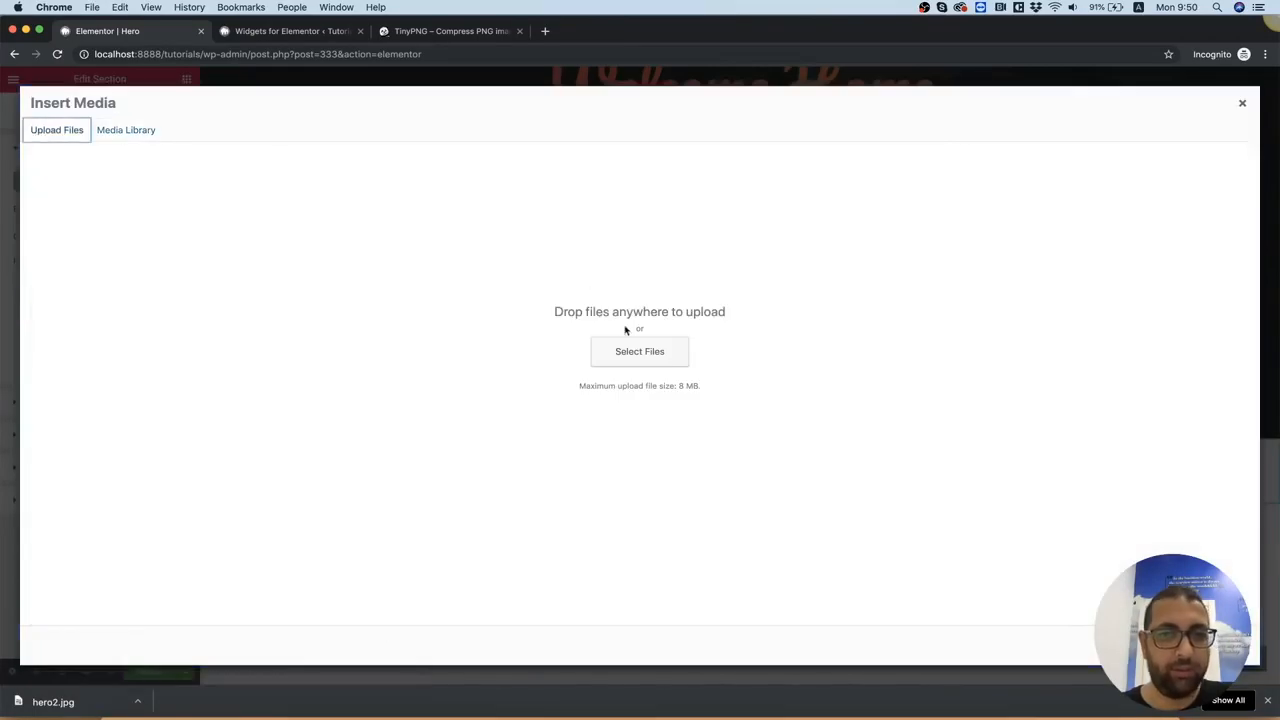
pyautogui.click(605, 348)
pyautogui.click(514, 110)
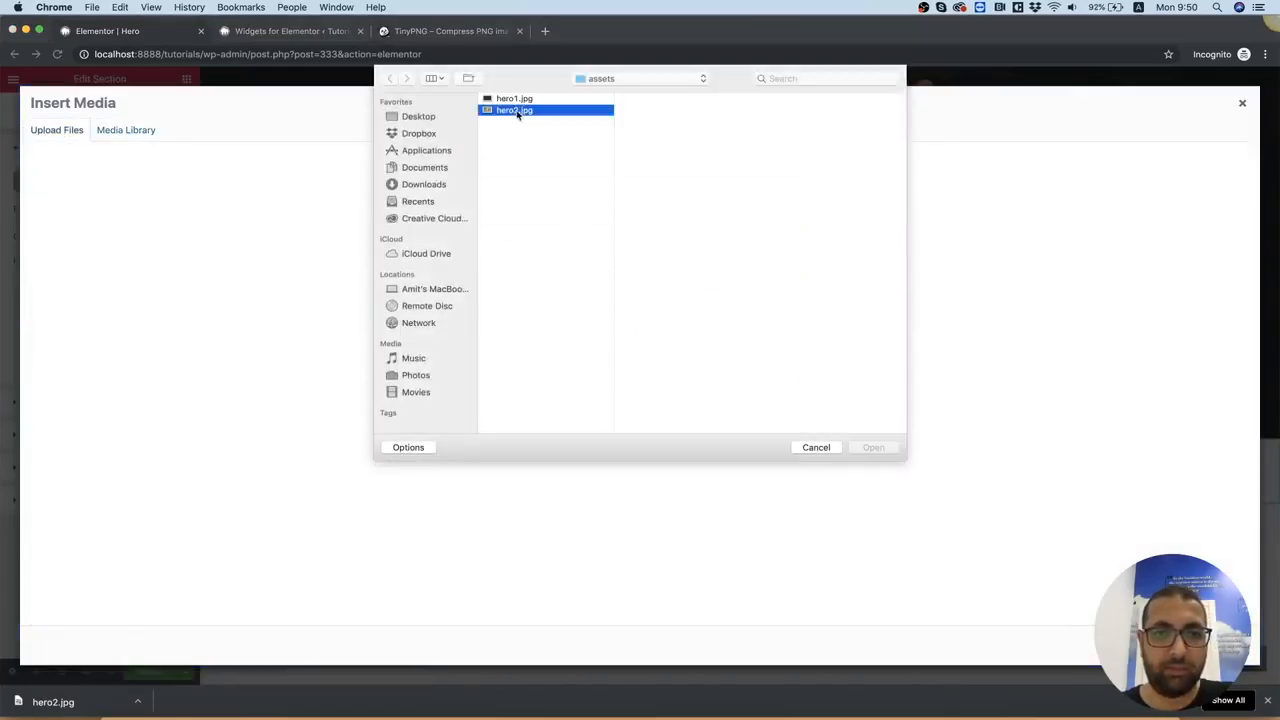
pyautogui.doubleClick(516, 112)
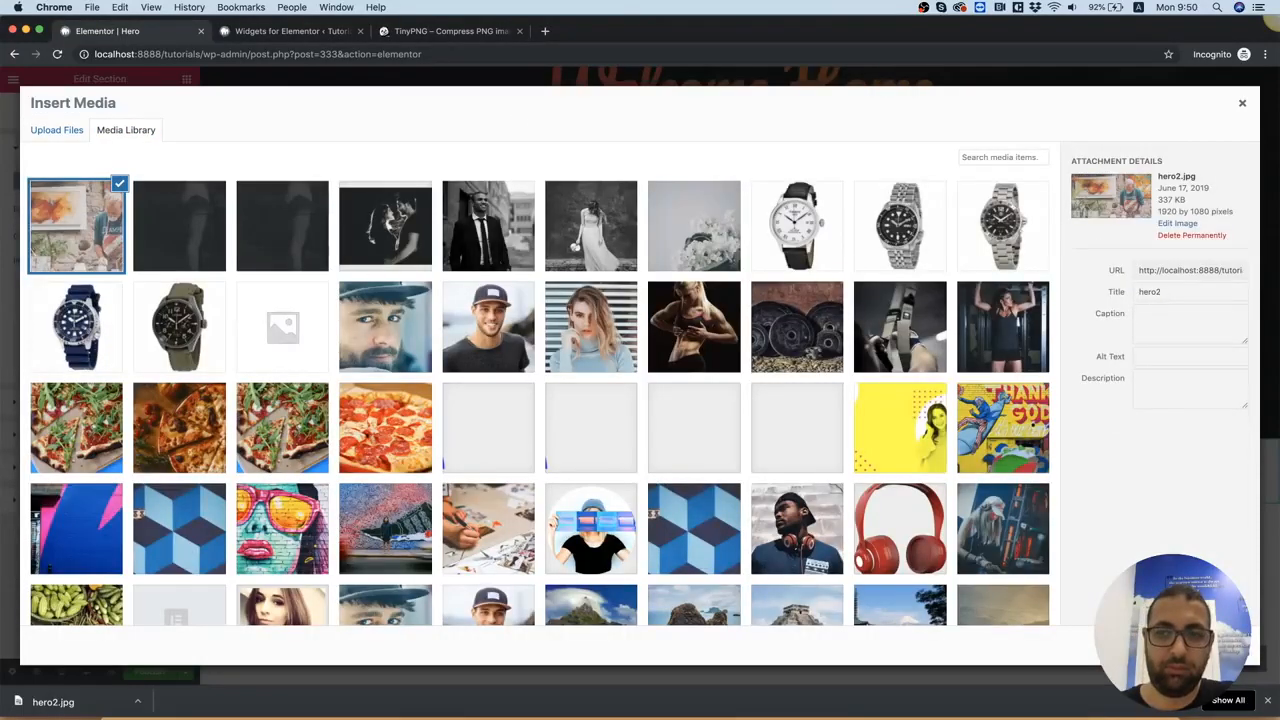
pyautogui.click(1210, 645)
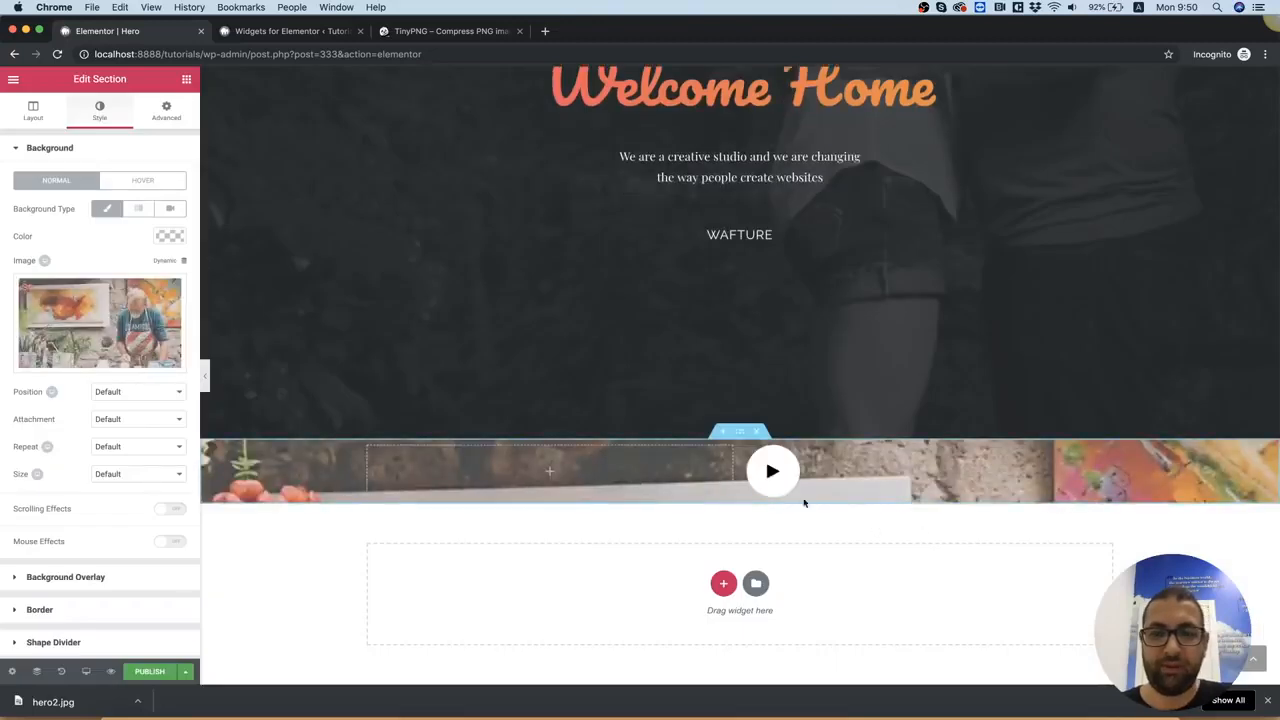
pyautogui.click(108, 476)
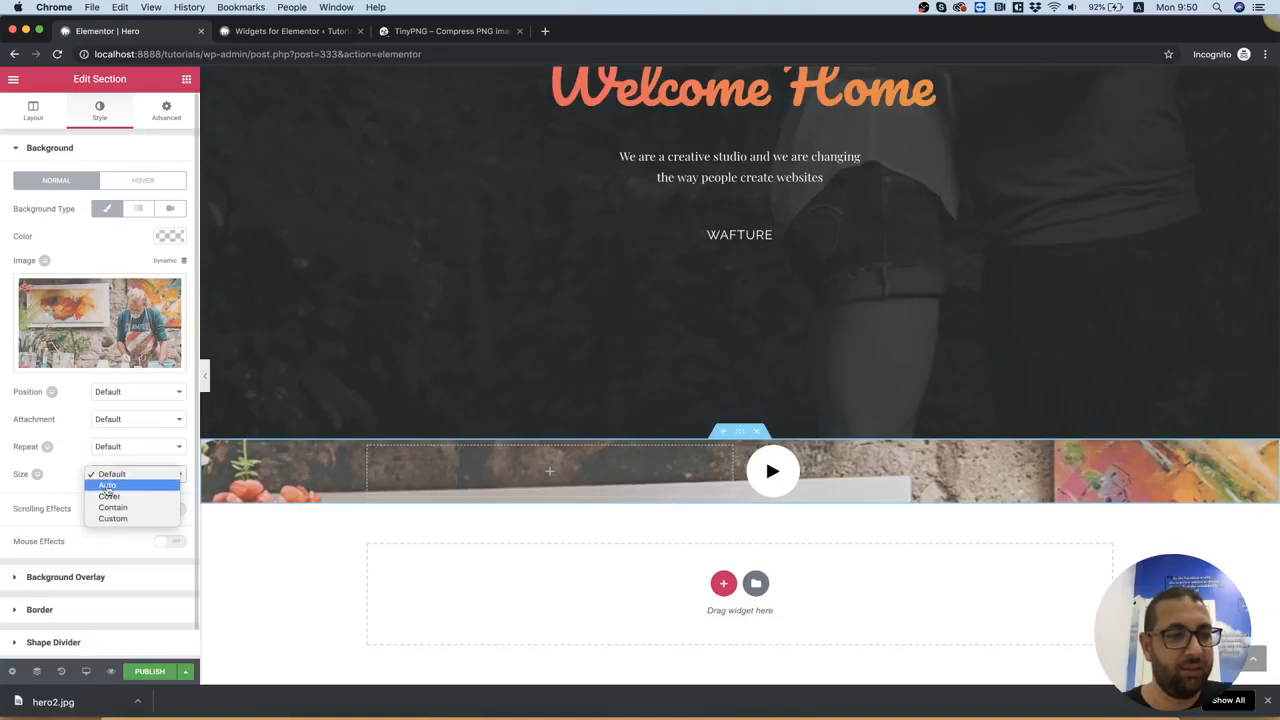
pyautogui.click(110, 497)
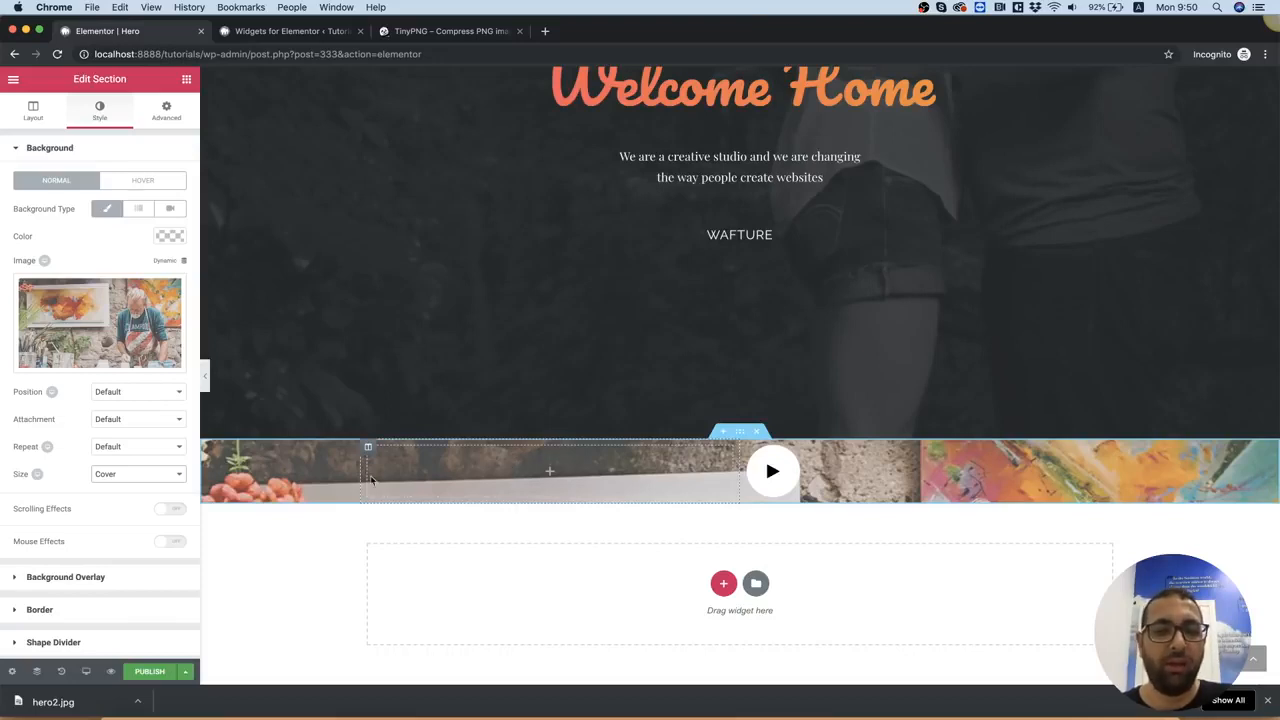
# Set the section's top and bottom padding to 200 px each
pyautogui.rightClick(292, 465)
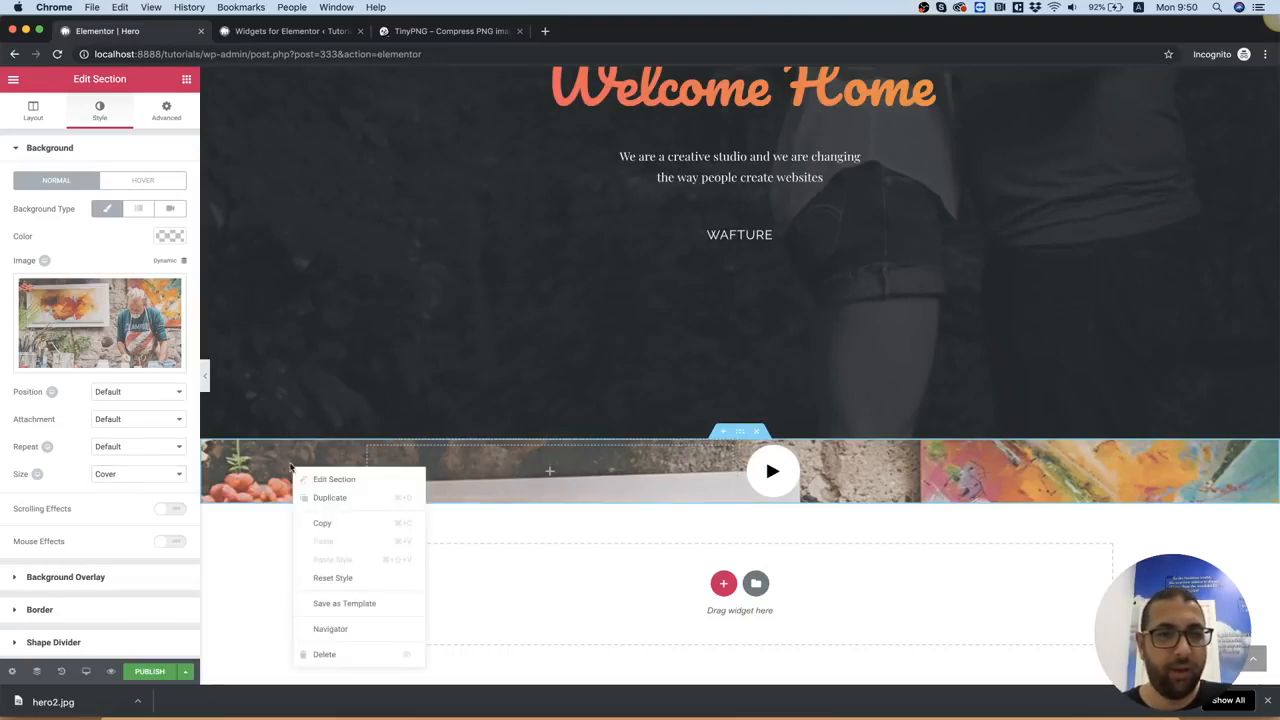
pyautogui.click(168, 117)
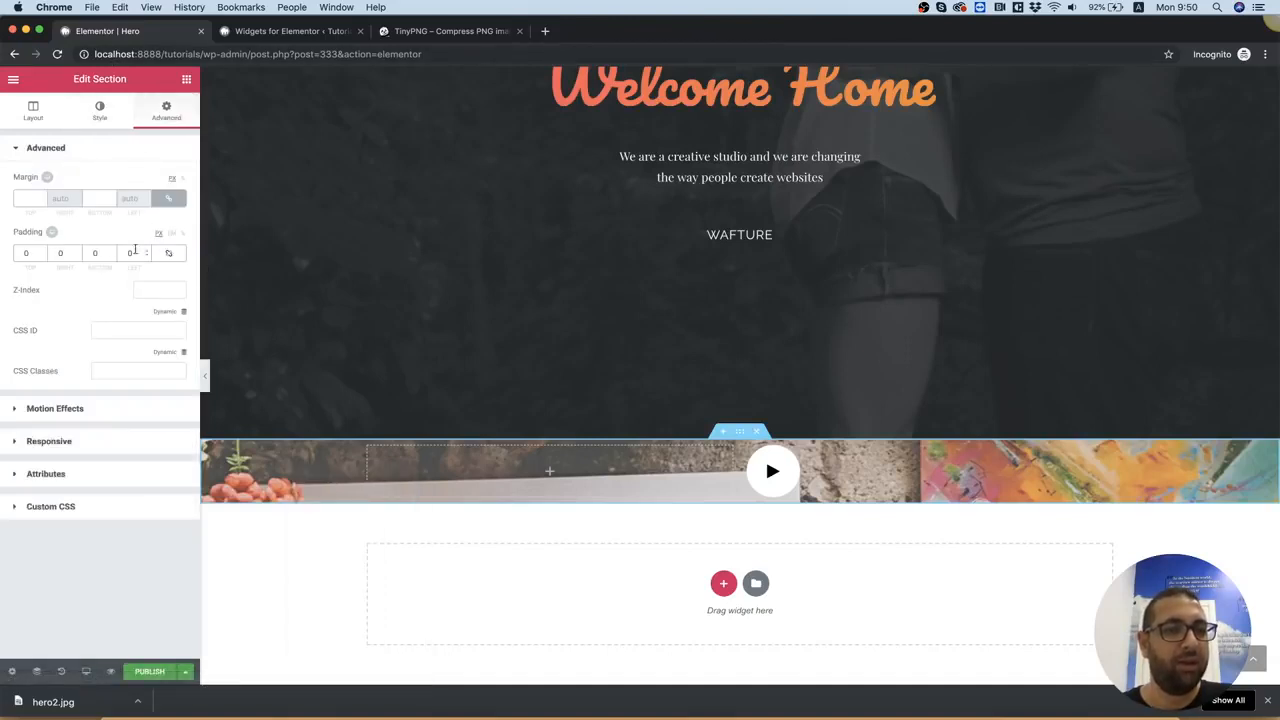
pyautogui.doubleClick(31, 254)
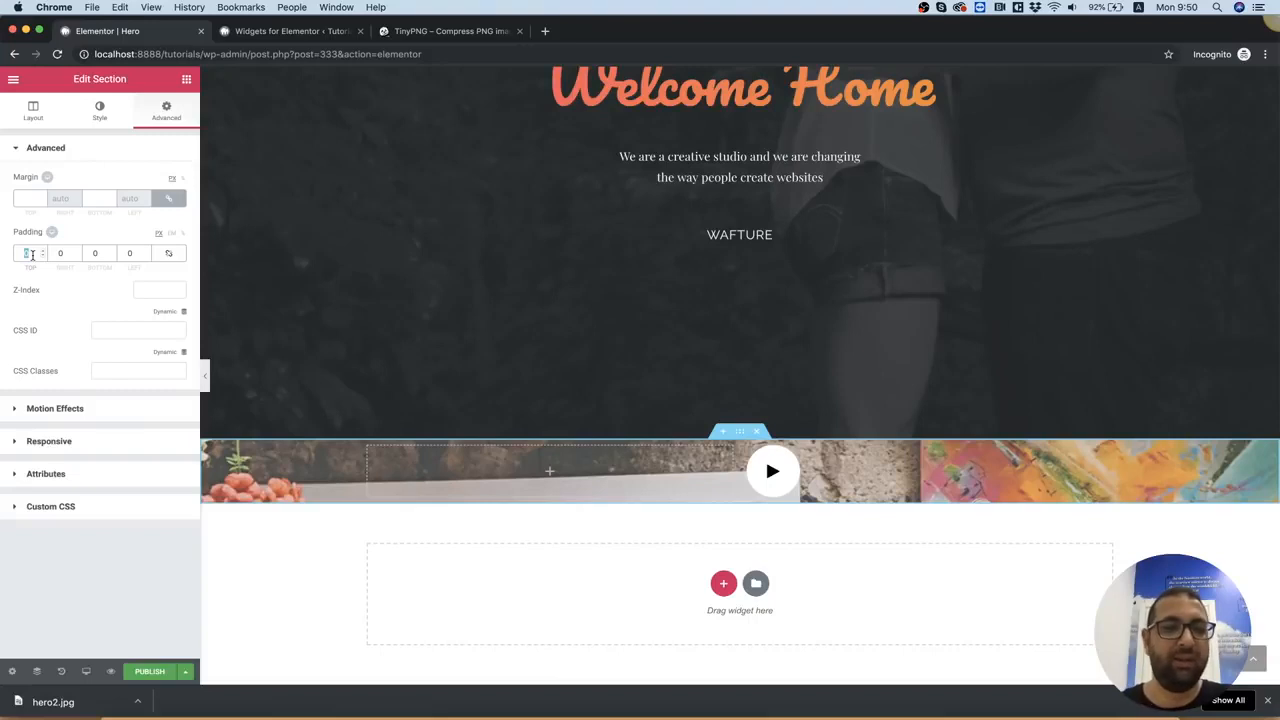
pyautogui.write('200')
pyautogui.press('Tab')
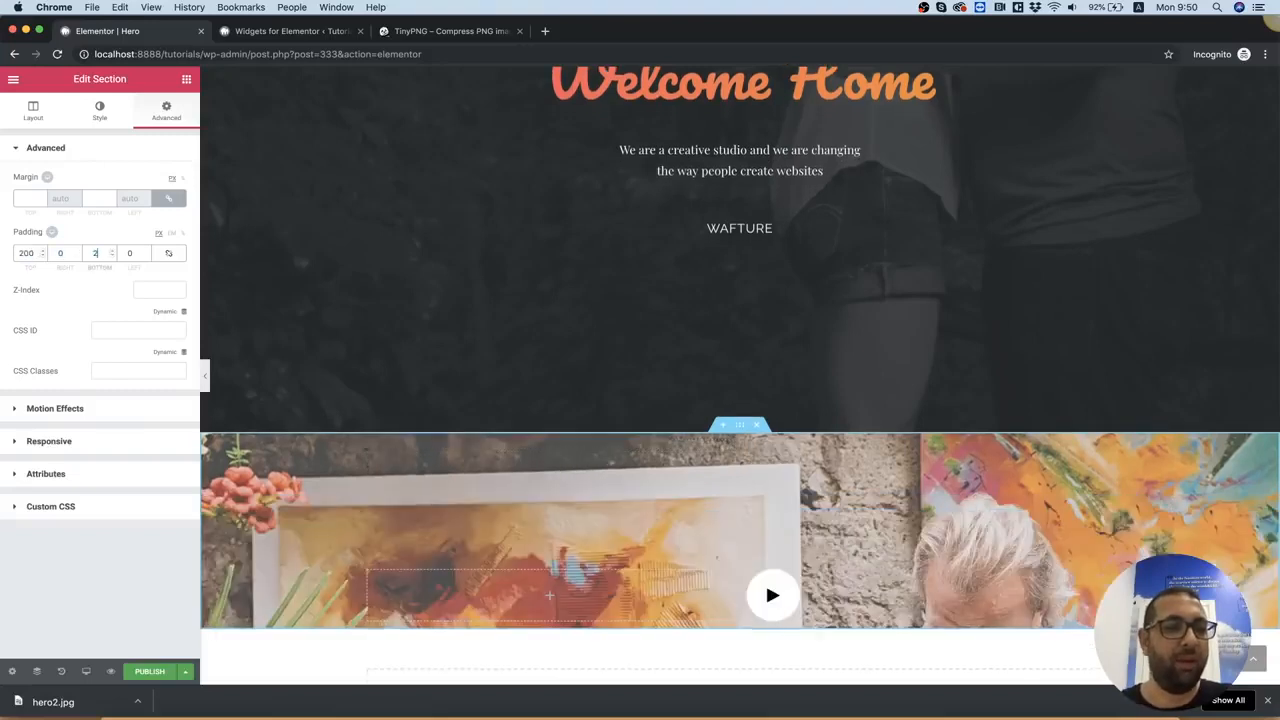
pyautogui.write('200')
pyautogui.scroll(-3, 920, 343)
pyautogui.scroll(1, 920, 343)
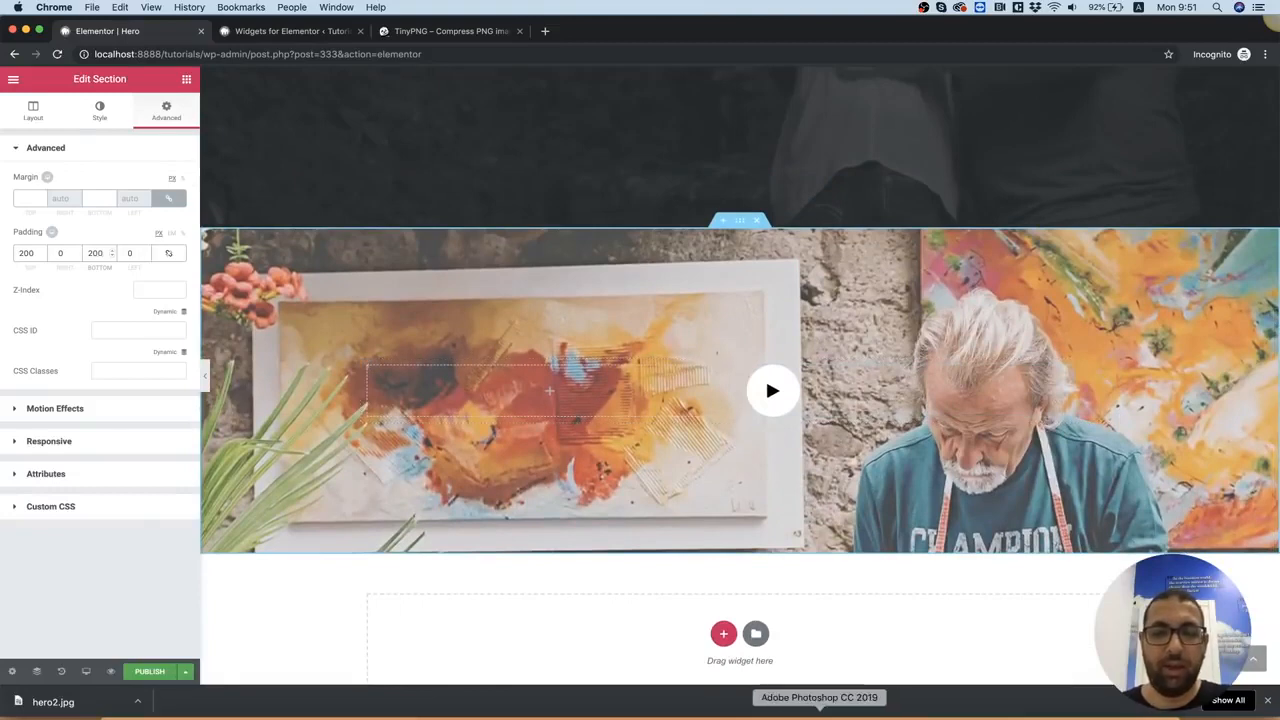
# Check the 2.psd design in Photoshop, return to Chrome and add a Text Editor widget with #ffffff text to the section's first column
pyautogui.click(820, 712)
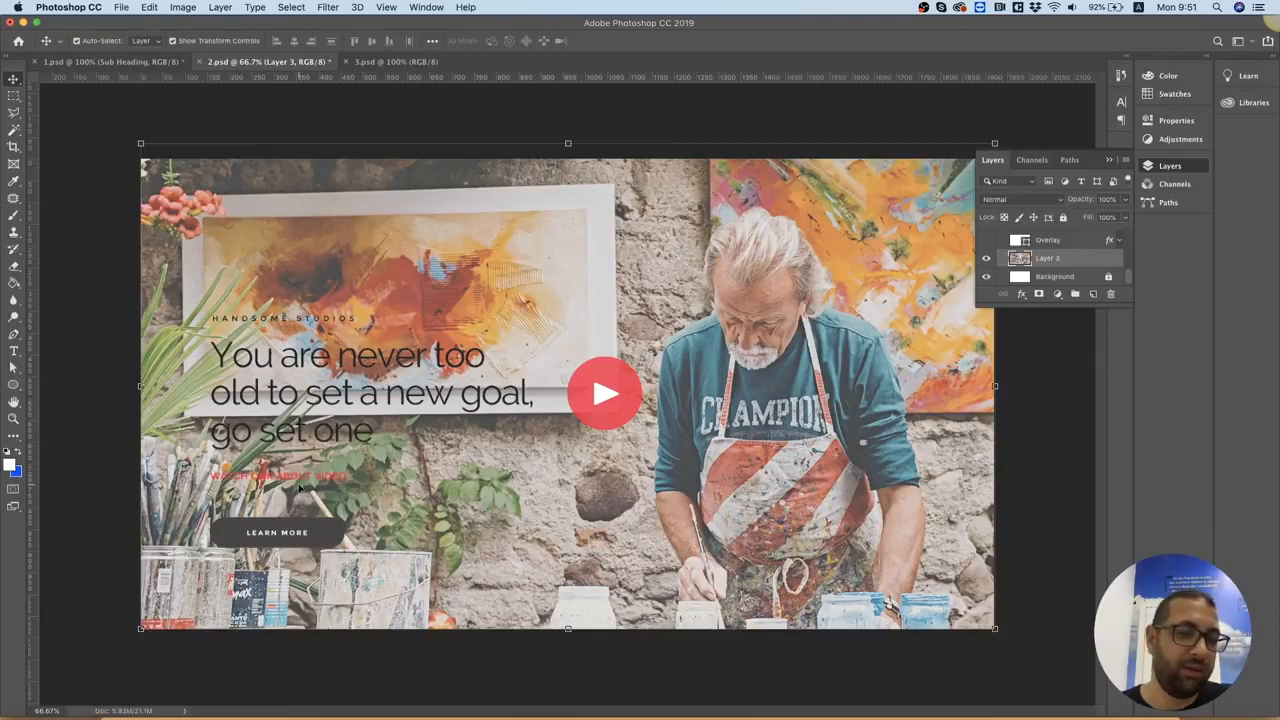
pyautogui.click(879, 712)
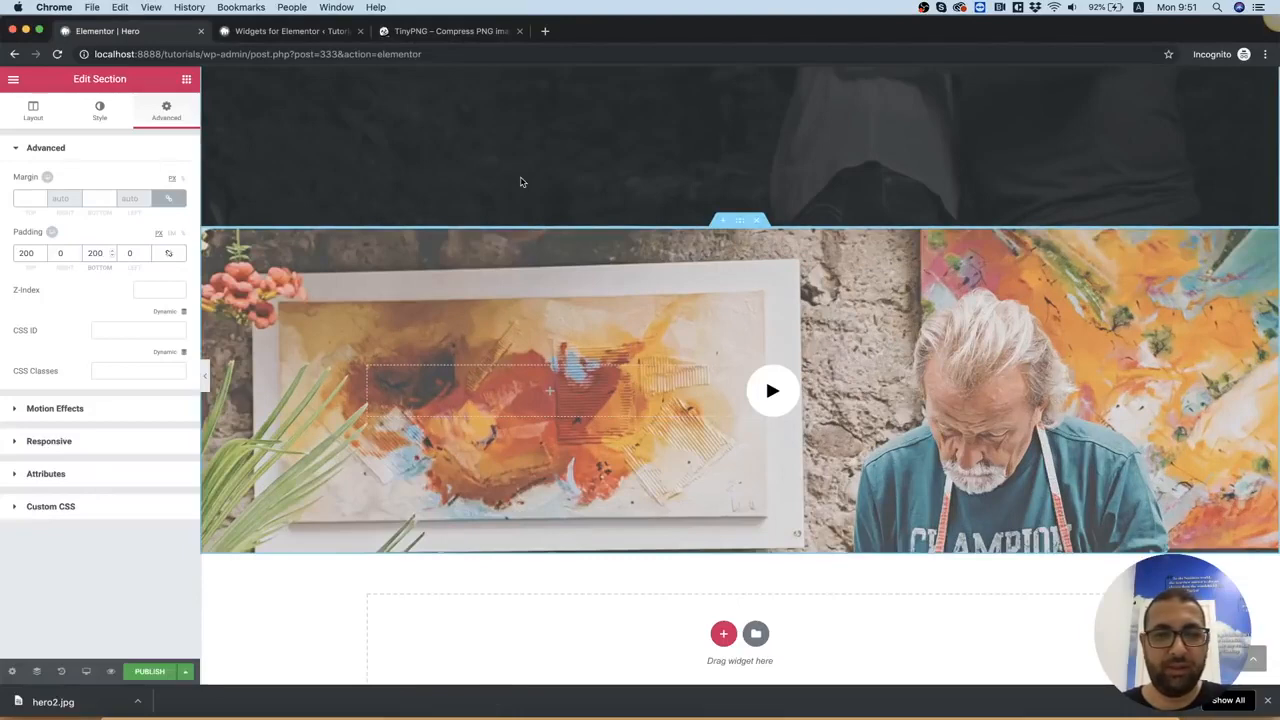
pyautogui.click(186, 79)
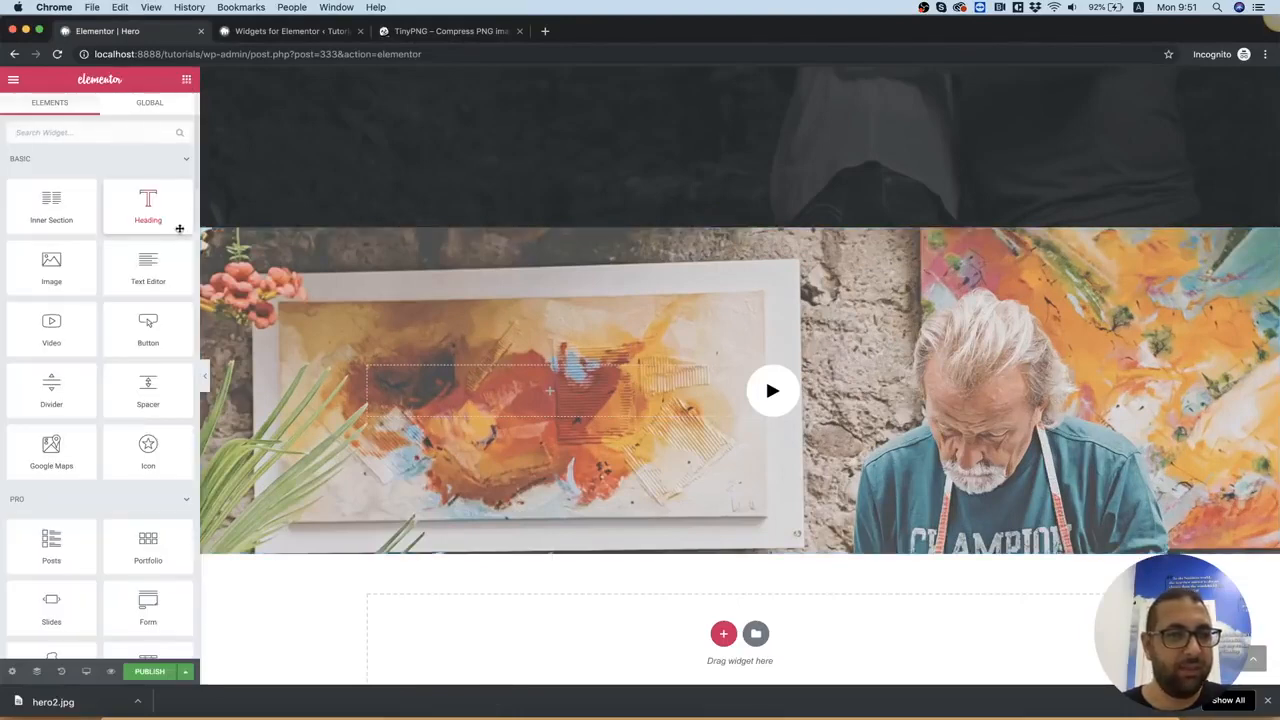
pyautogui.moveTo(148, 265); pyautogui.dragTo(466, 381)
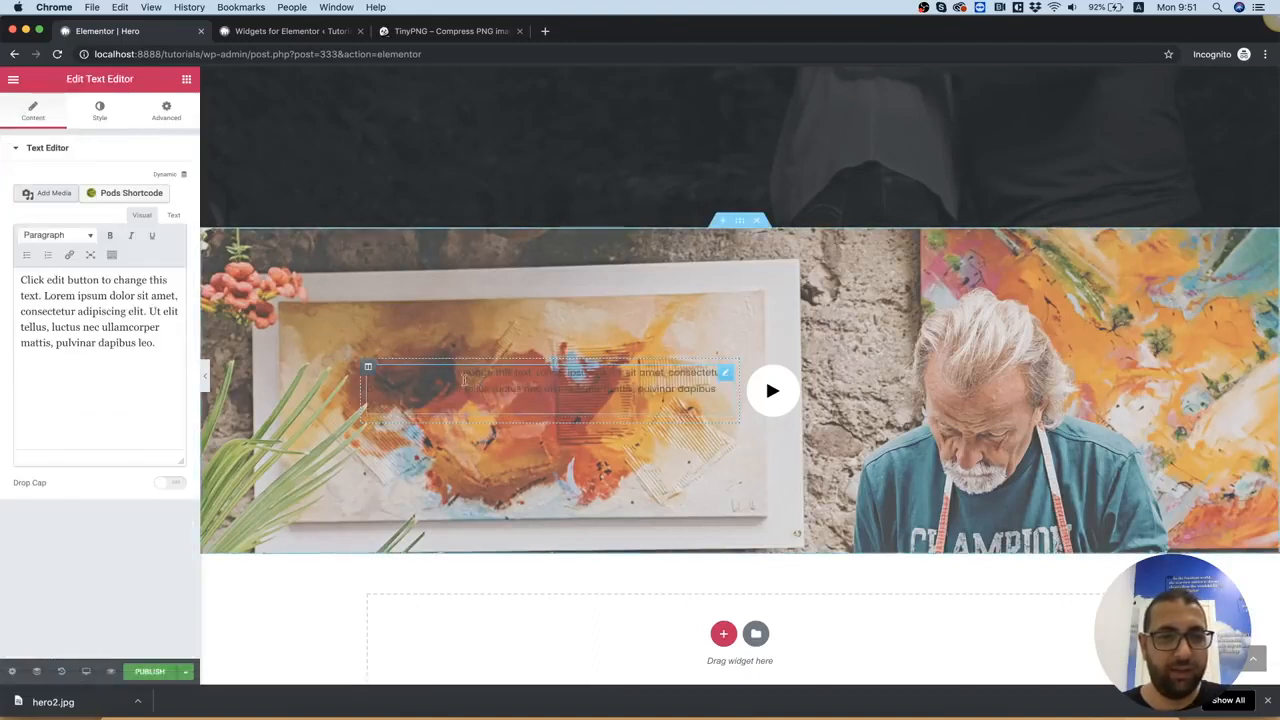
pyautogui.click(99, 112)
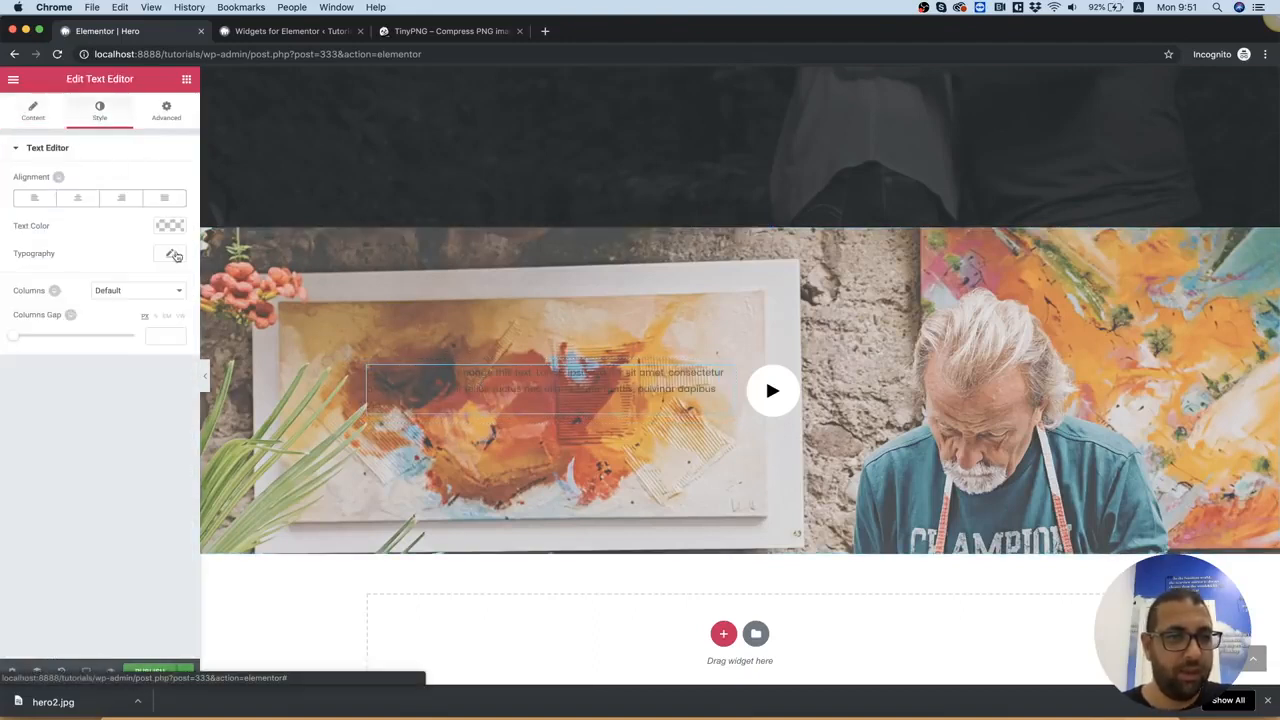
pyautogui.click(174, 228)
pyautogui.moveTo(120, 300); pyautogui.dragTo(161, 242)
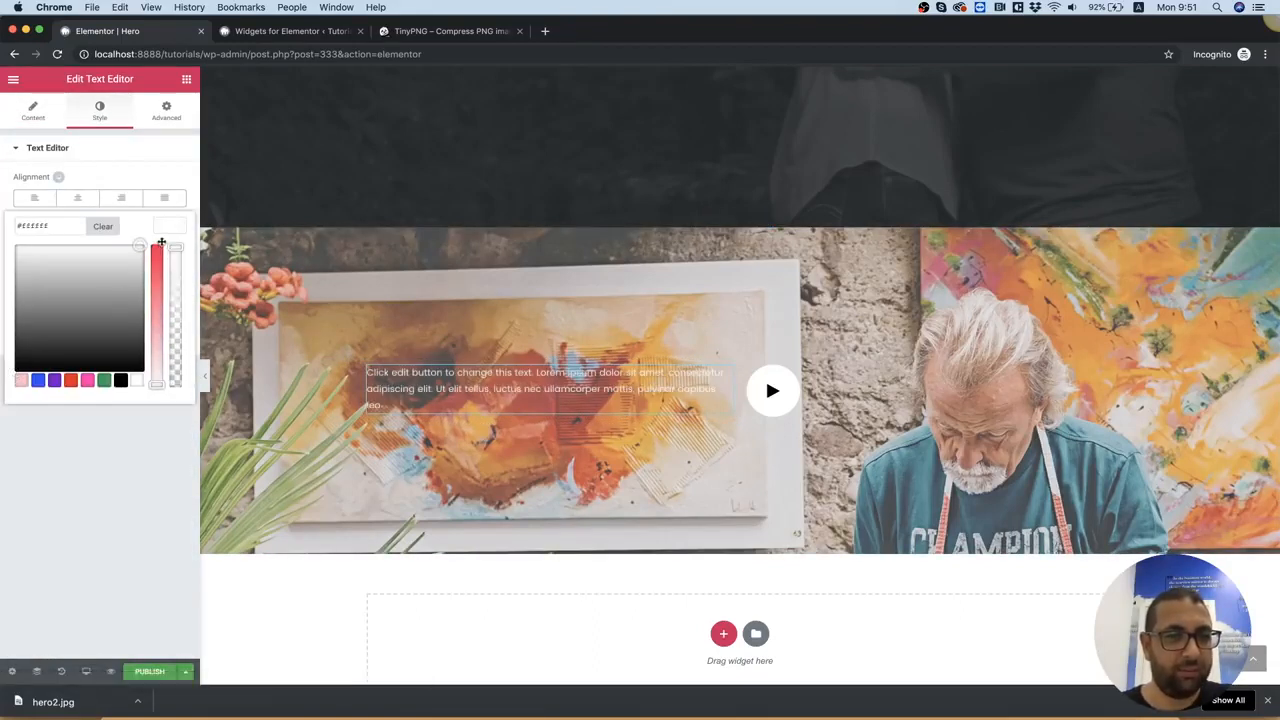
# Delete the placeholder text after "Click edit button to change this text." in the Text Editor widget
pyautogui.click(549, 386)
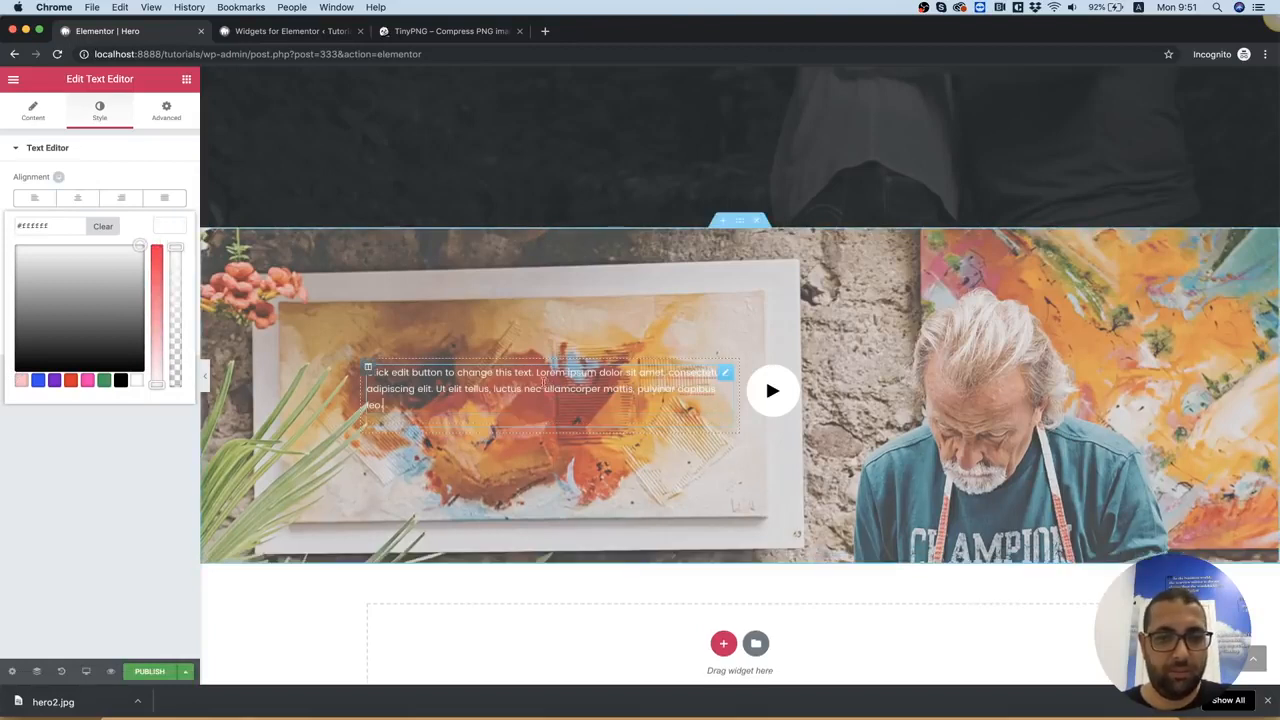
pyautogui.moveTo(534, 373); pyautogui.dragTo(571, 399)
pyautogui.press('BackSpace')
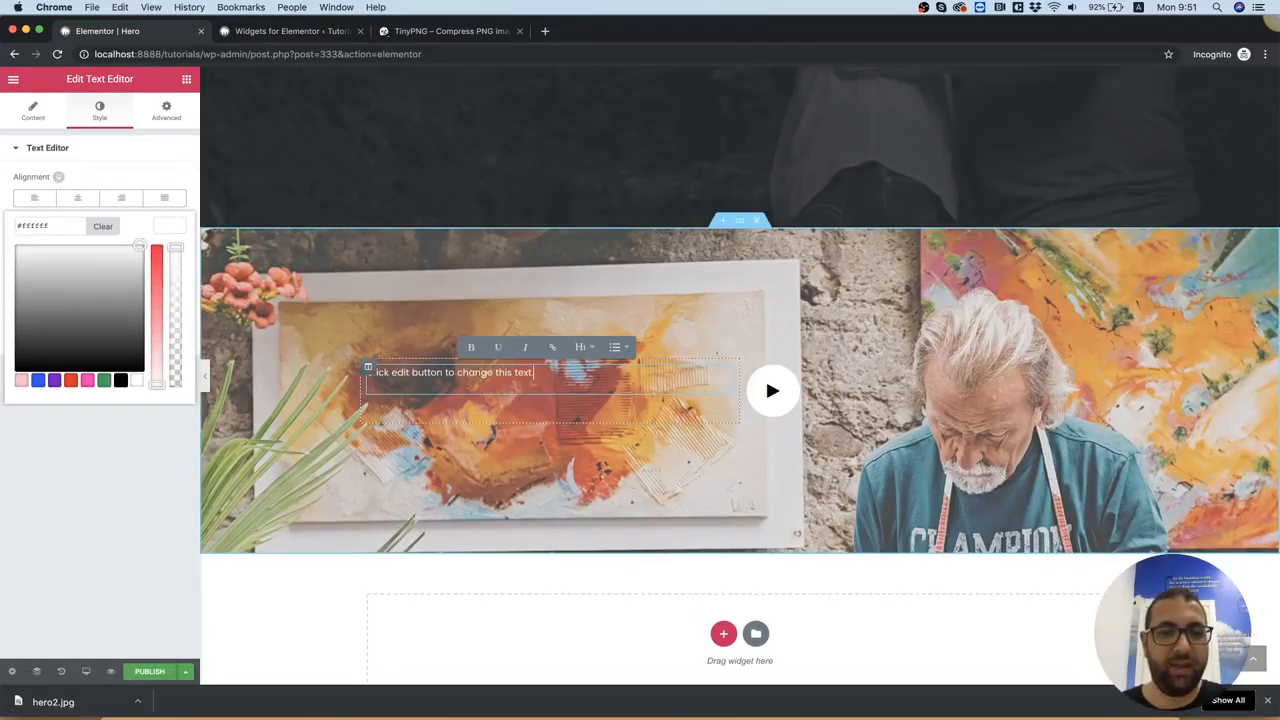
# Add a Heading widget below the text in the first column and set its text color to #ffffff
pyautogui.click(186, 79)
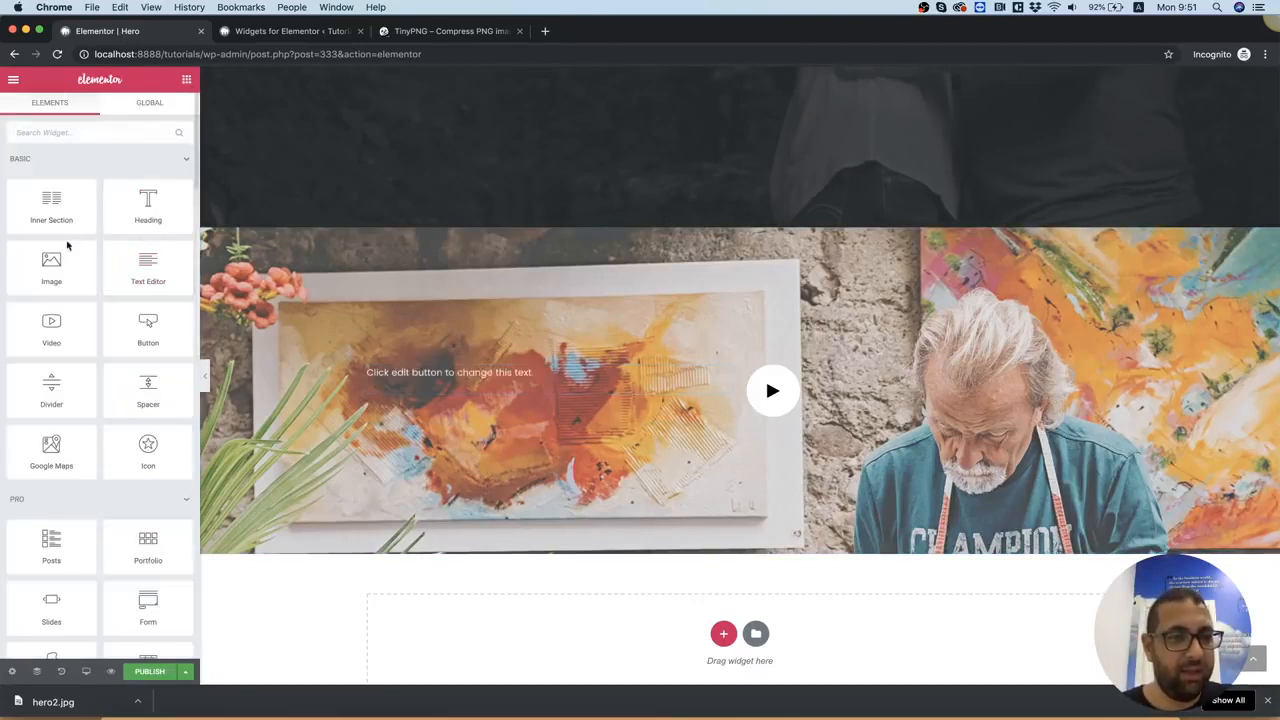
pyautogui.moveTo(148, 205); pyautogui.dragTo(479, 381)
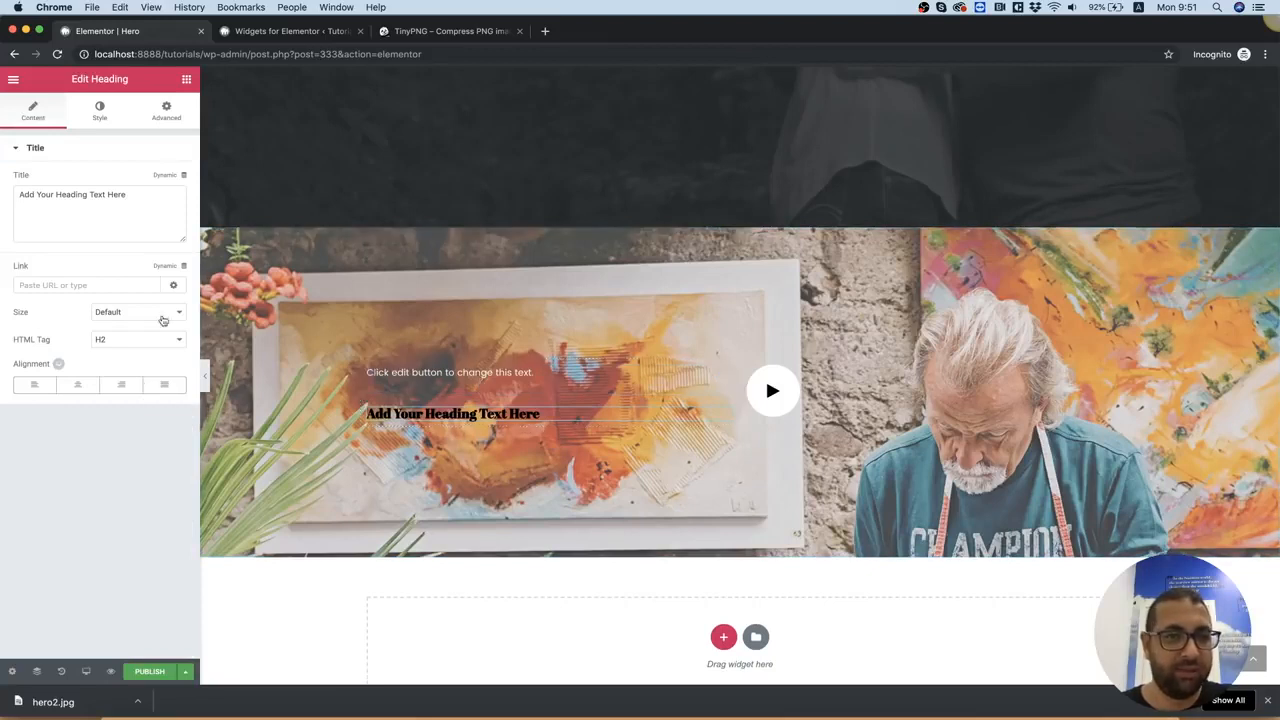
pyautogui.click(100, 110)
pyautogui.click(168, 178)
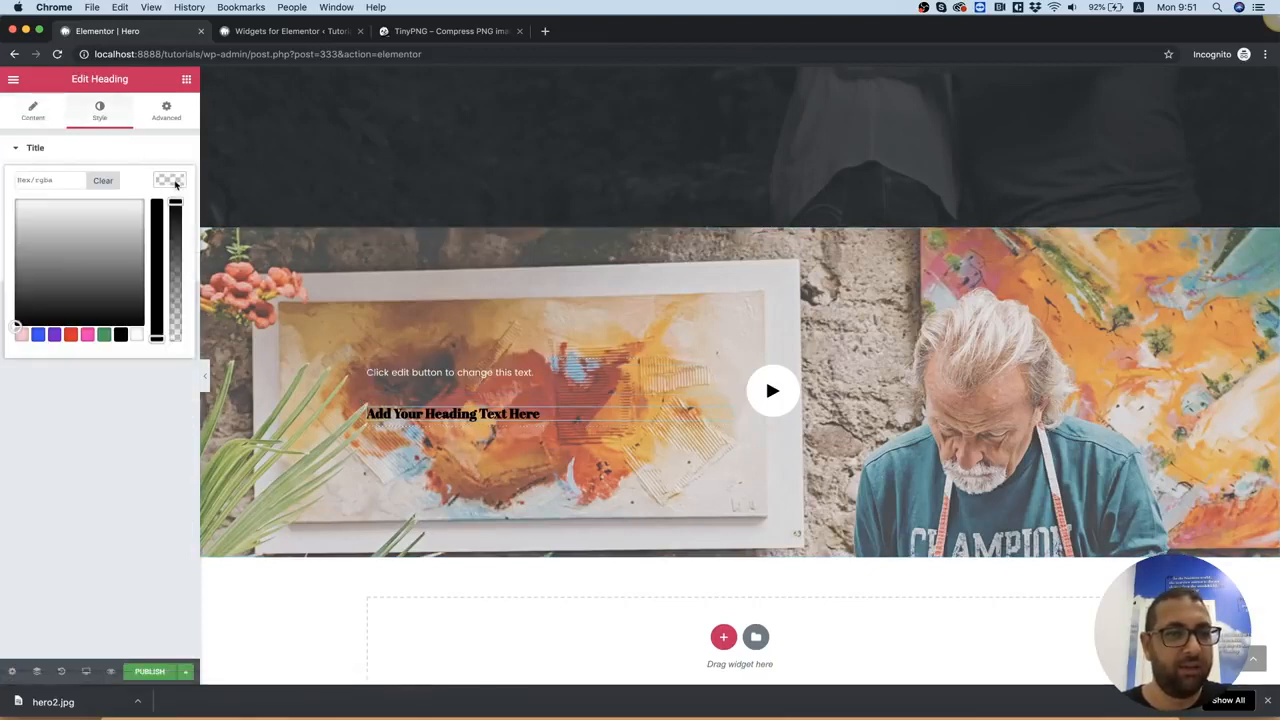
pyautogui.click(141, 196)
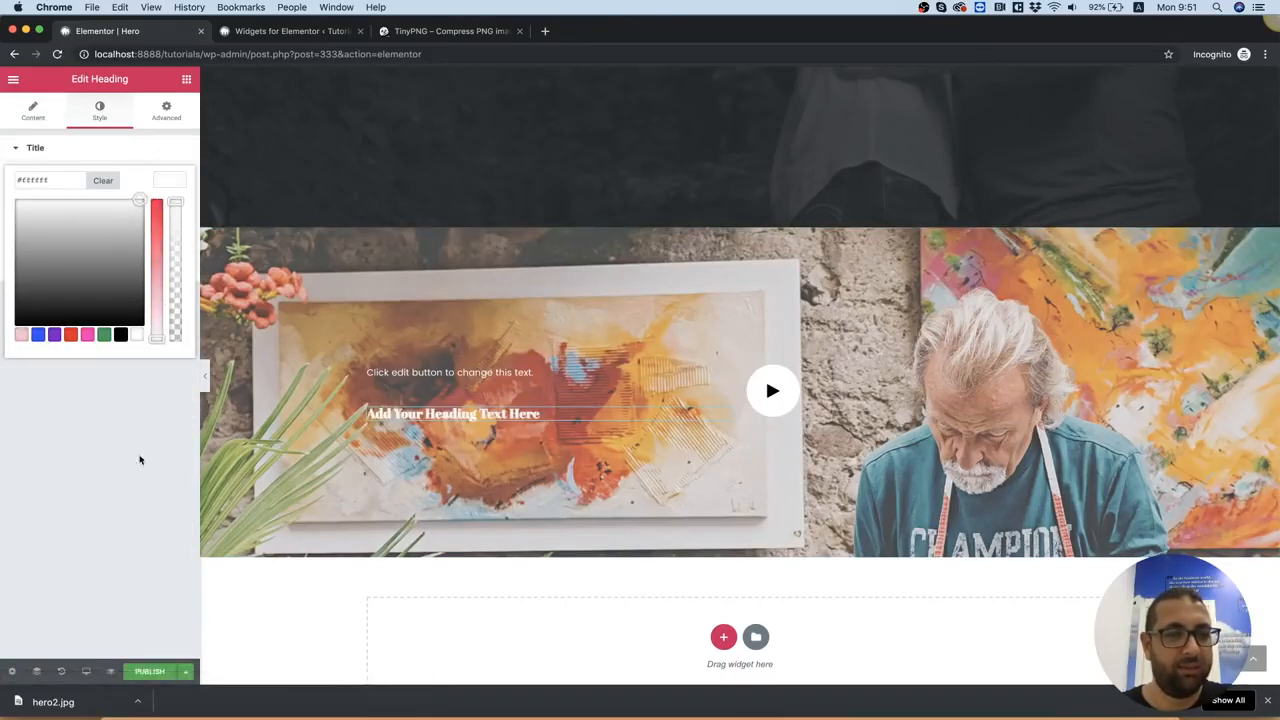
pyautogui.click(136, 487)
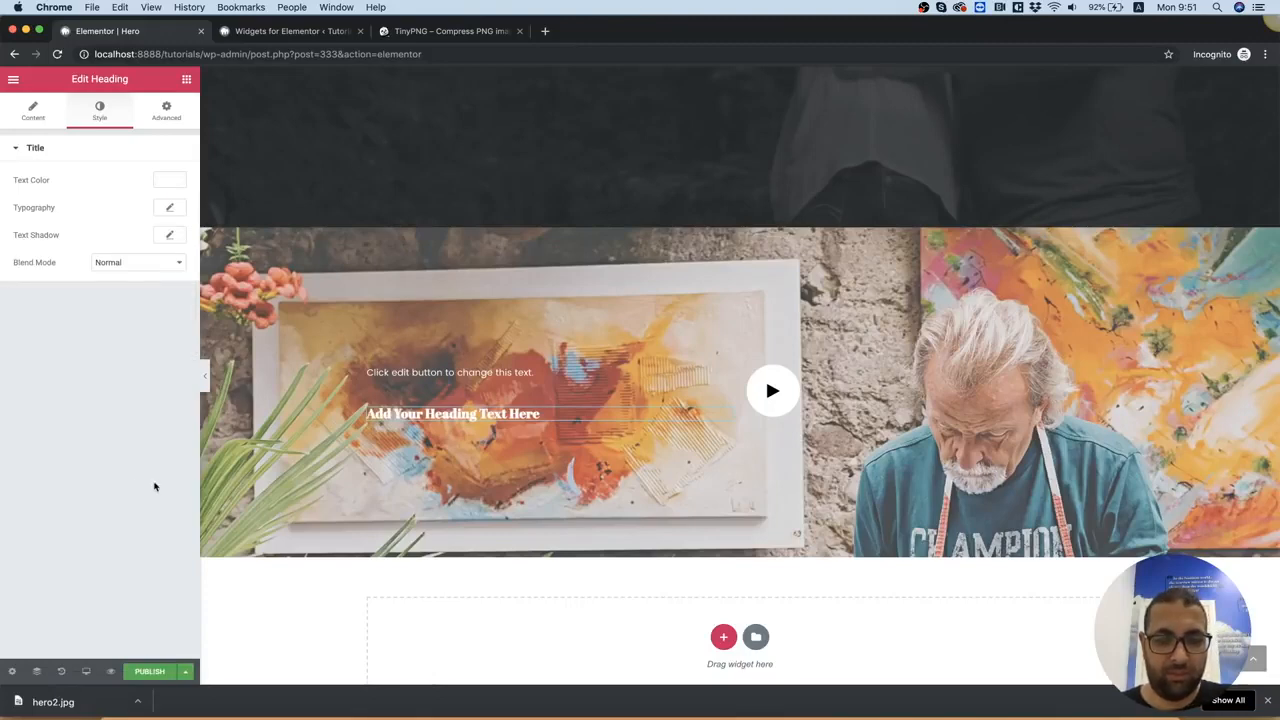
# Copy the heading text from 2.psd in Photoshop, return to Chrome and replace the Heading widget's placeholder with "You are never too old to set a new goal, go set one"
pyautogui.click(819, 714)
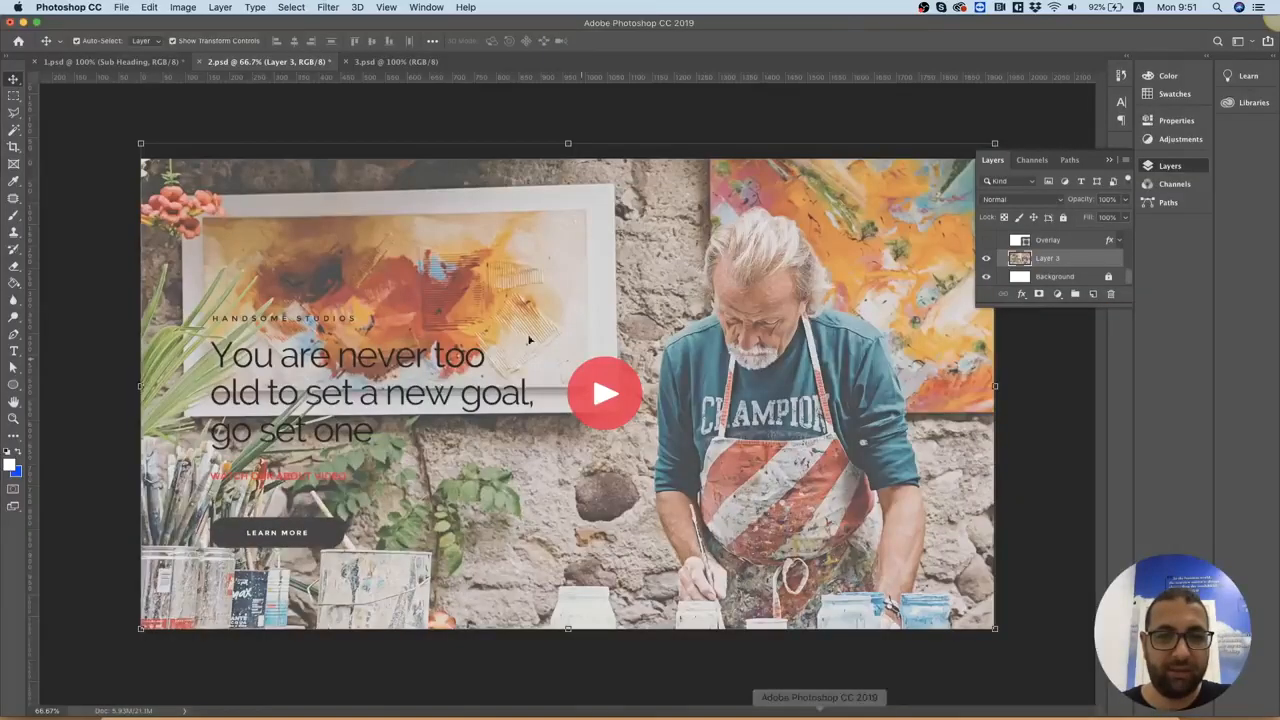
pyautogui.click(455, 357)
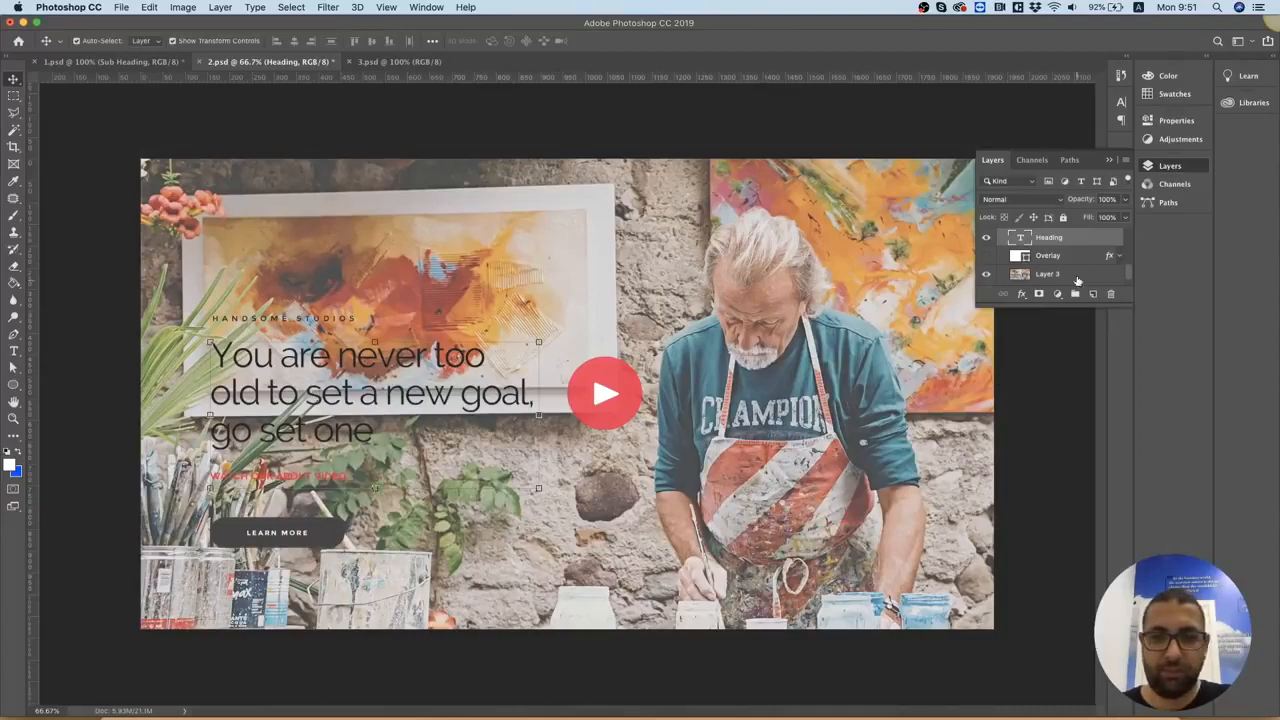
pyautogui.doubleClick(1020, 238)
pyautogui.press('super+c')
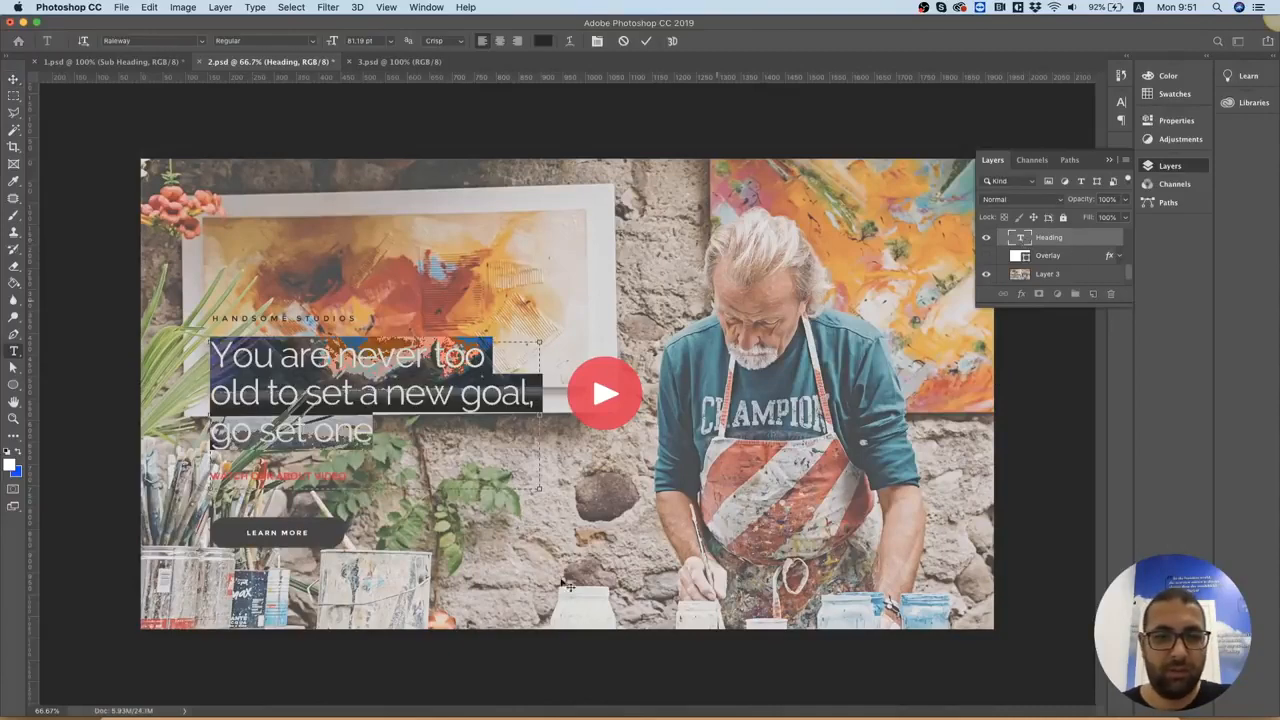
pyautogui.click(459, 714)
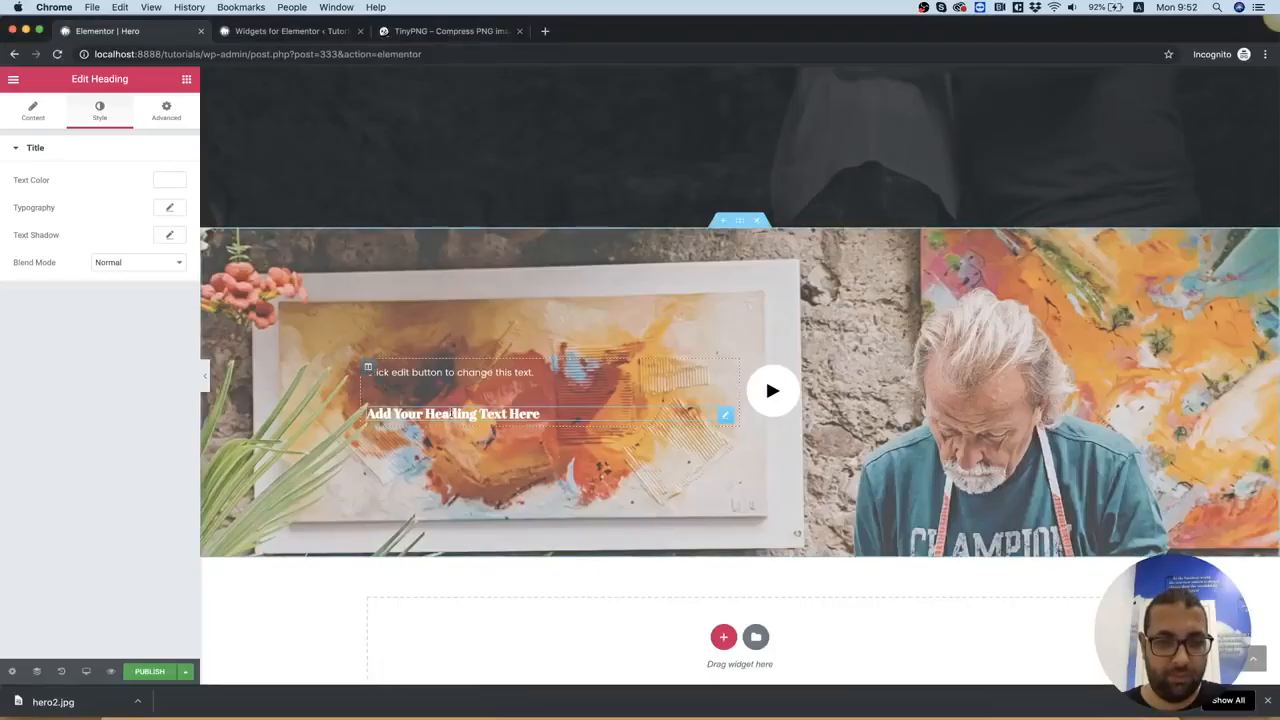
pyautogui.press('super+a')
pyautogui.press('super+v')
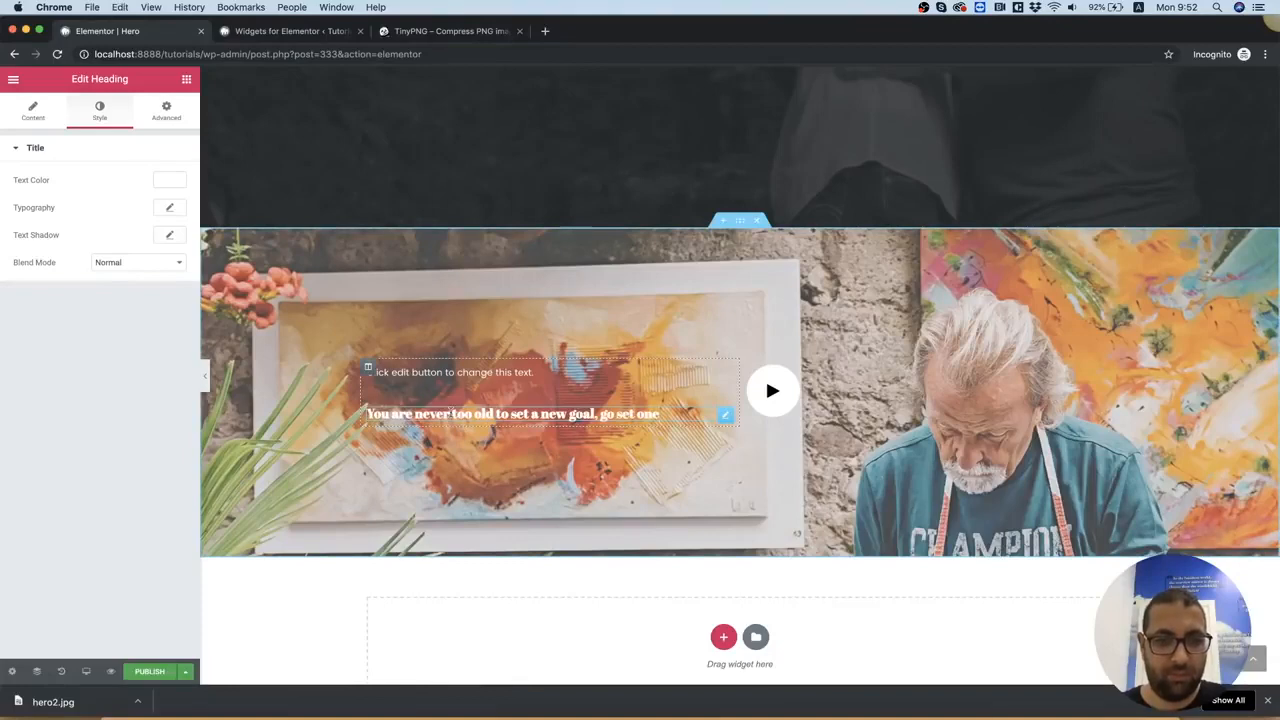
# Check the heading's font settings in Photoshop, return to Chrome and set the Heading widget's font size to 81 px
pyautogui.click(820, 713)
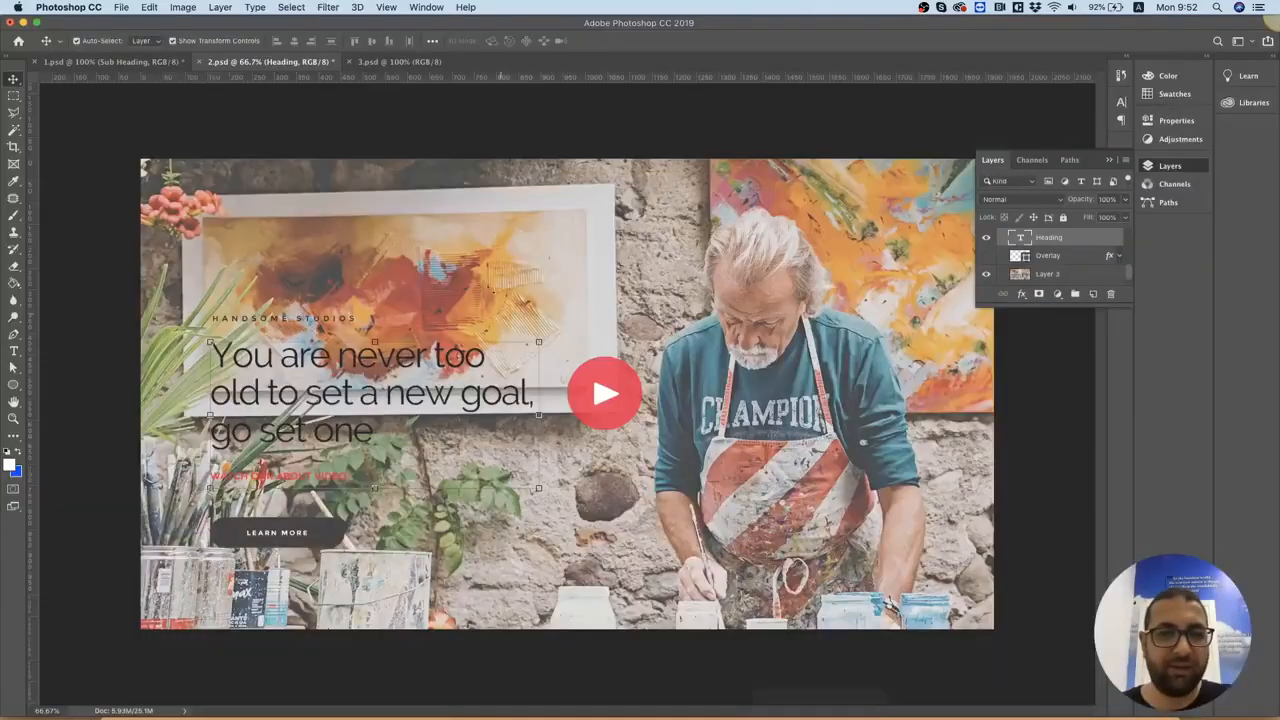
pyautogui.click(13, 354)
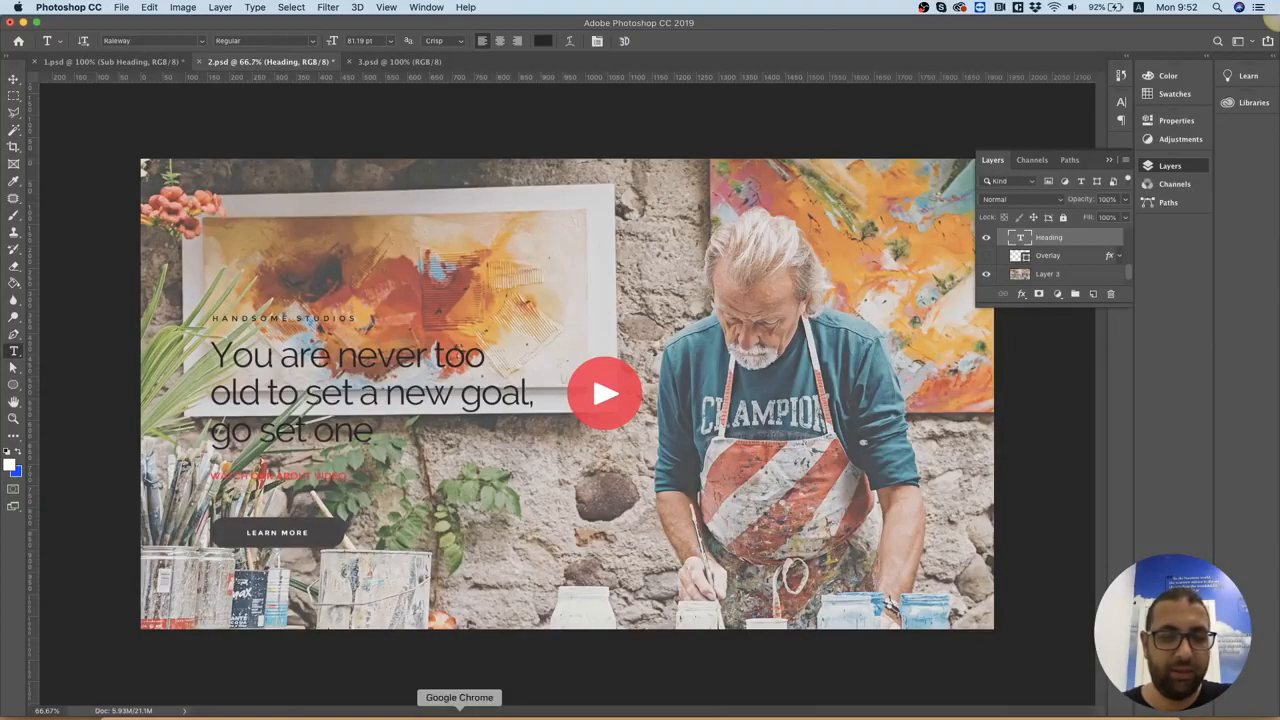
pyautogui.click(459, 713)
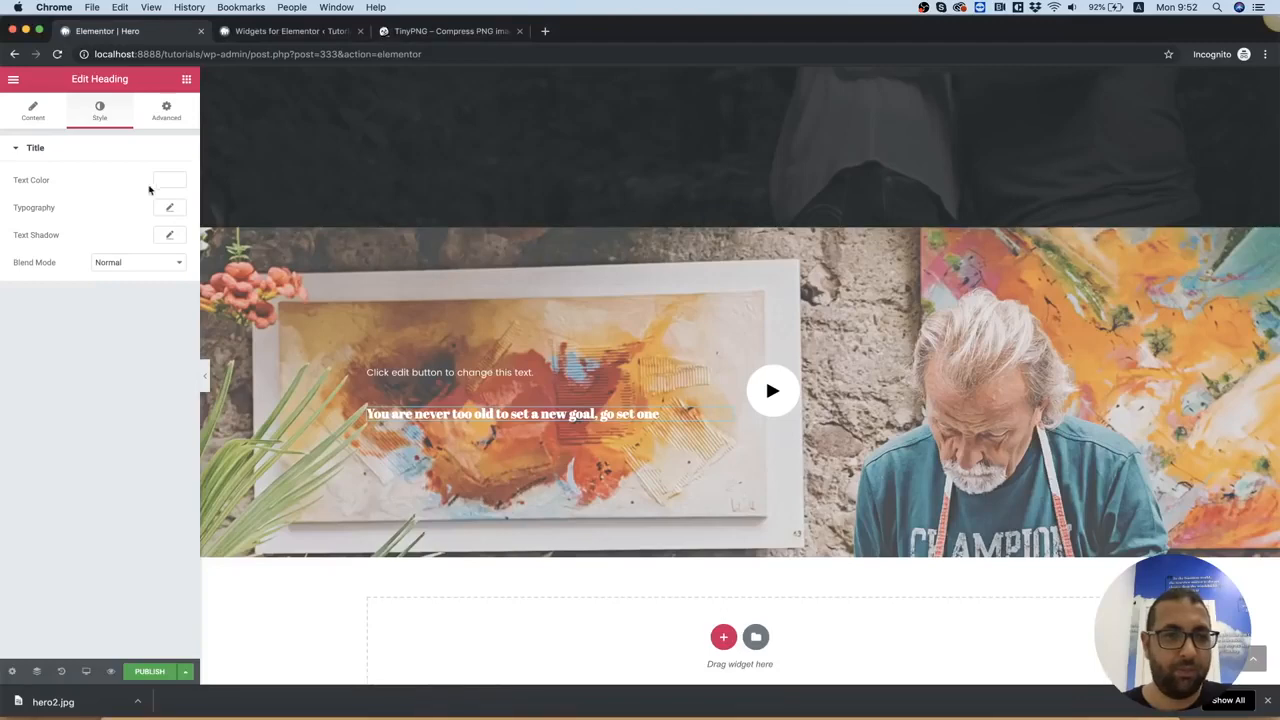
pyautogui.click(170, 208)
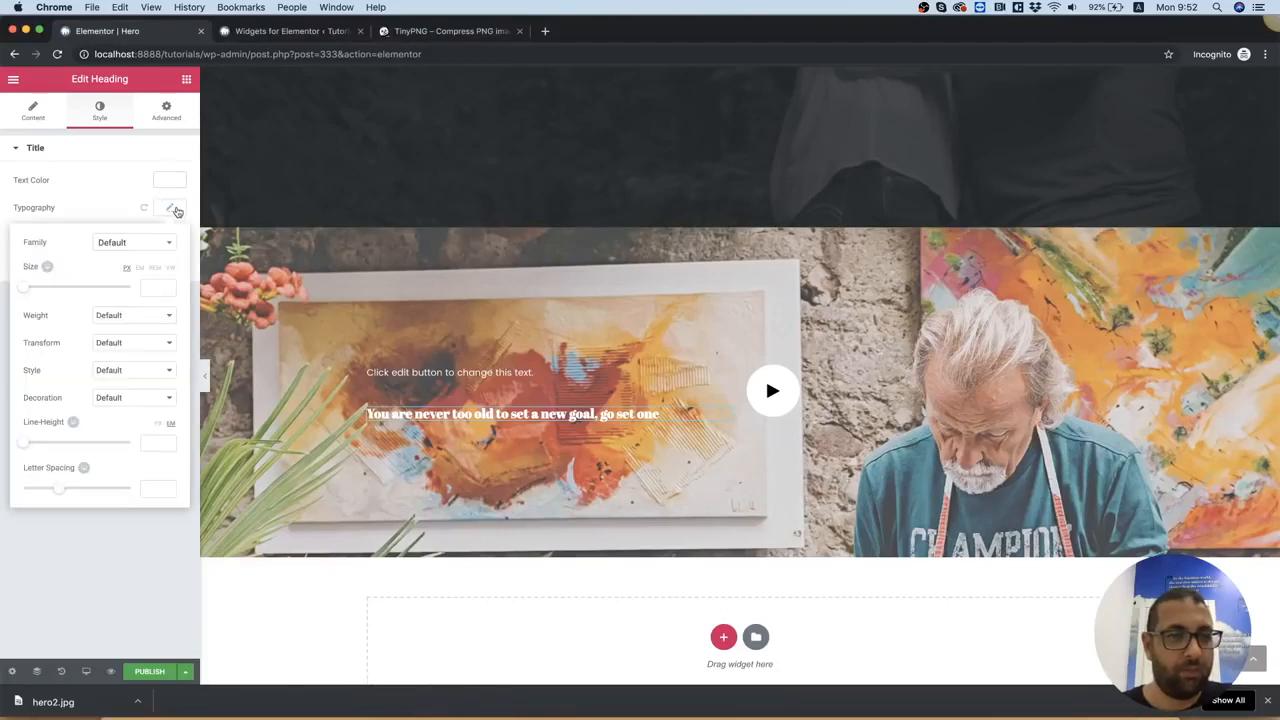
pyautogui.write('818')
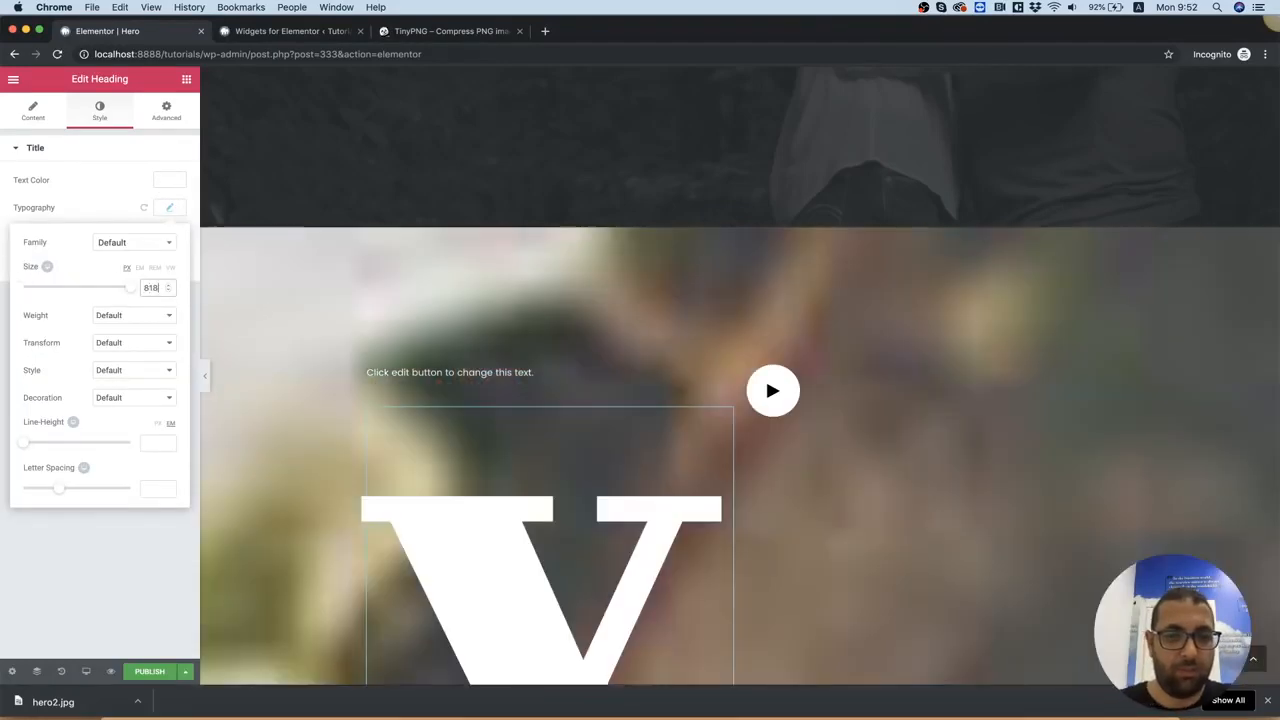
pyautogui.press('BackSpace')
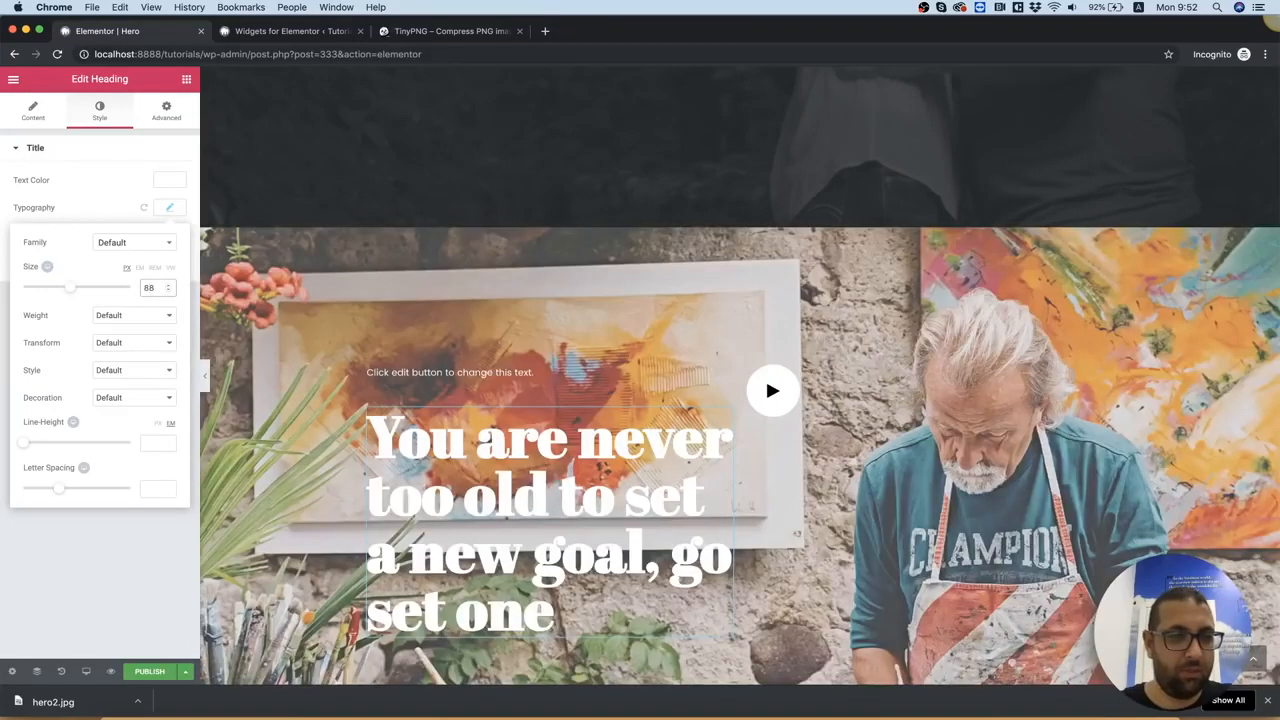
pyautogui.press('BackSpace')
pyautogui.write('1')
pyautogui.scroll(-5, 203, 271)
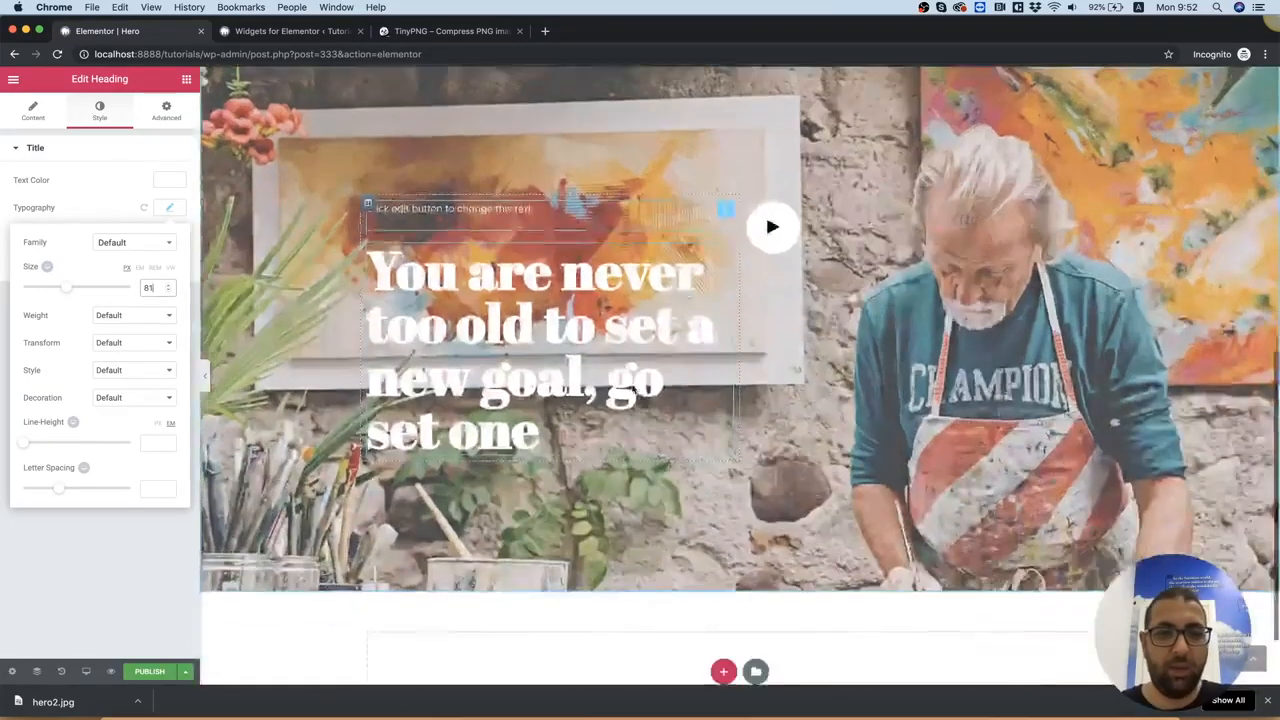
# Set the heading's font family to Raleway and its weight to 200
pyautogui.click(110, 207)
pyautogui.click(184, 214)
pyautogui.click(129, 248)
pyautogui.write('rale')
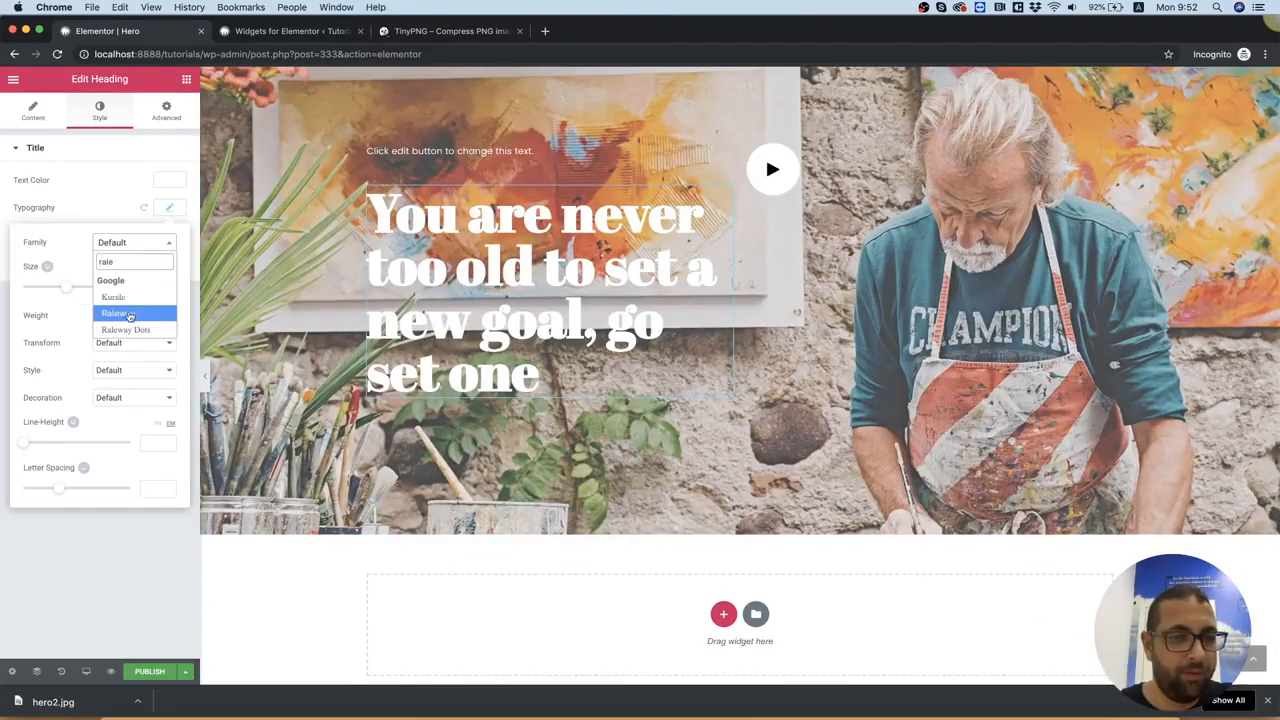
pyautogui.click(126, 313)
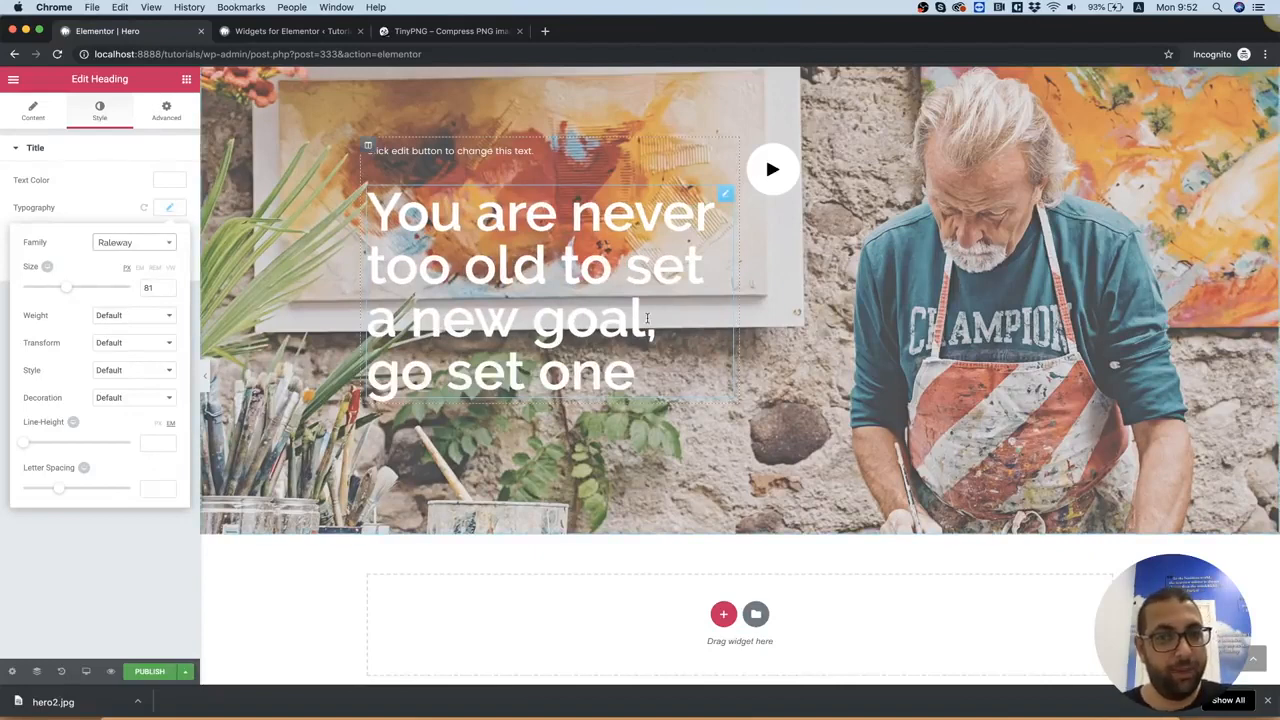
pyautogui.click(142, 315)
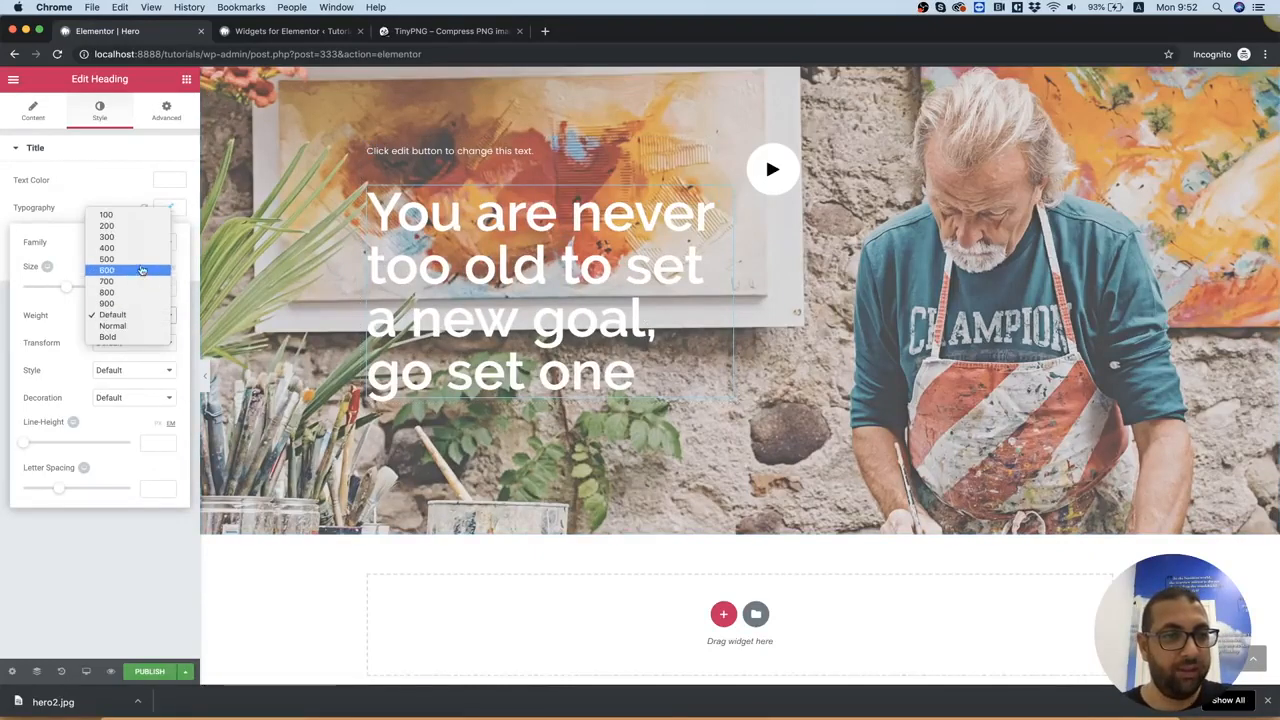
pyautogui.click(124, 226)
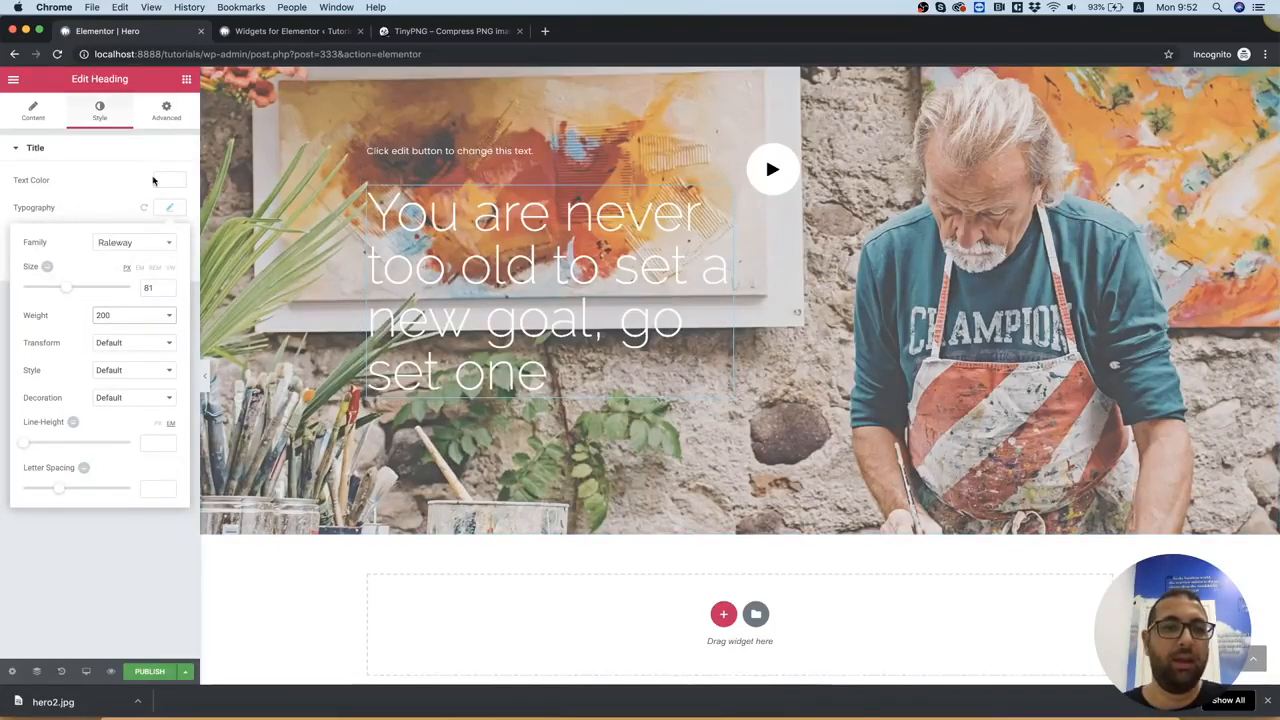
# Copy the heading's color code from 2.psd in Photoshop, return to Chrome and set the Heading widget's text color to #25262b
pyautogui.click(819, 716)
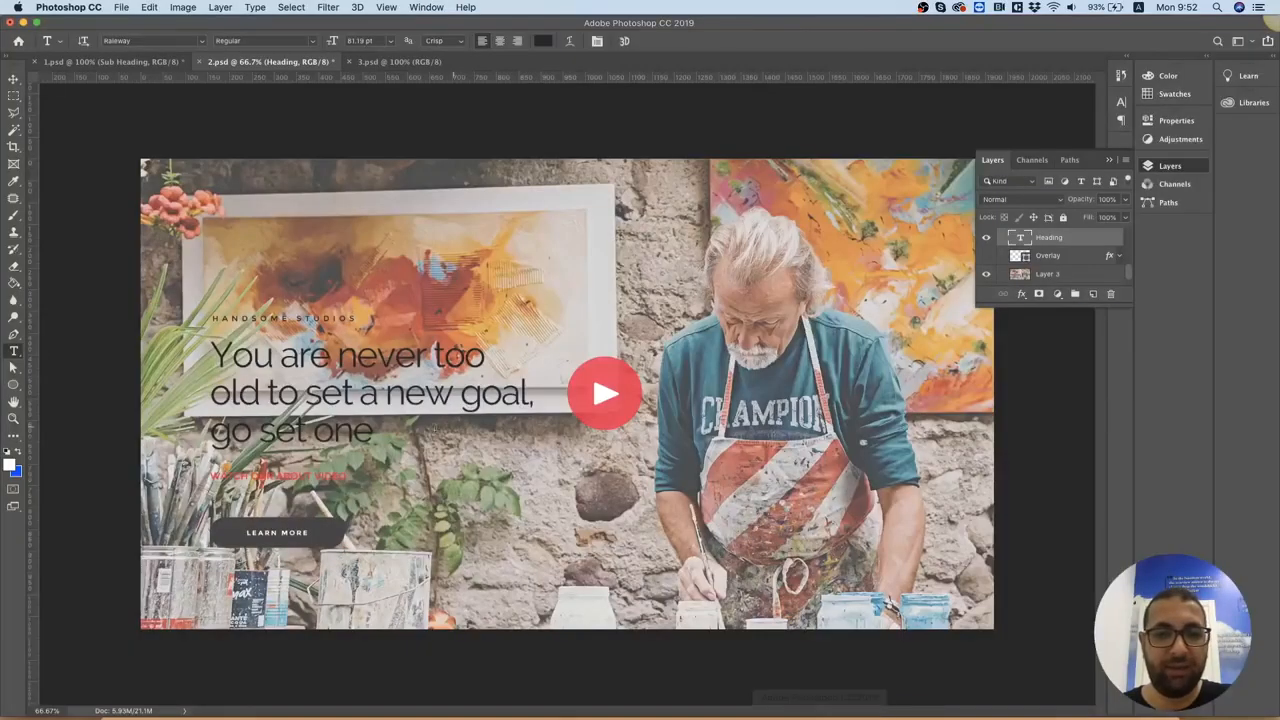
pyautogui.click(541, 41)
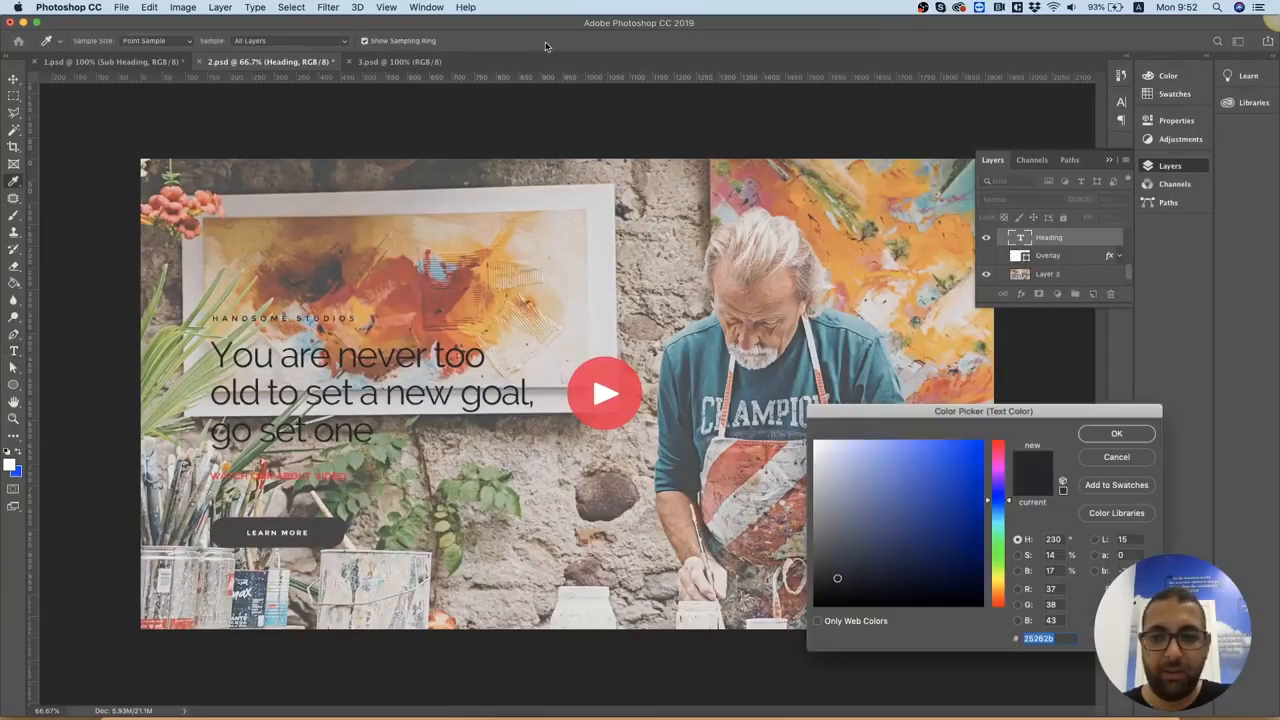
pyautogui.click(459, 716)
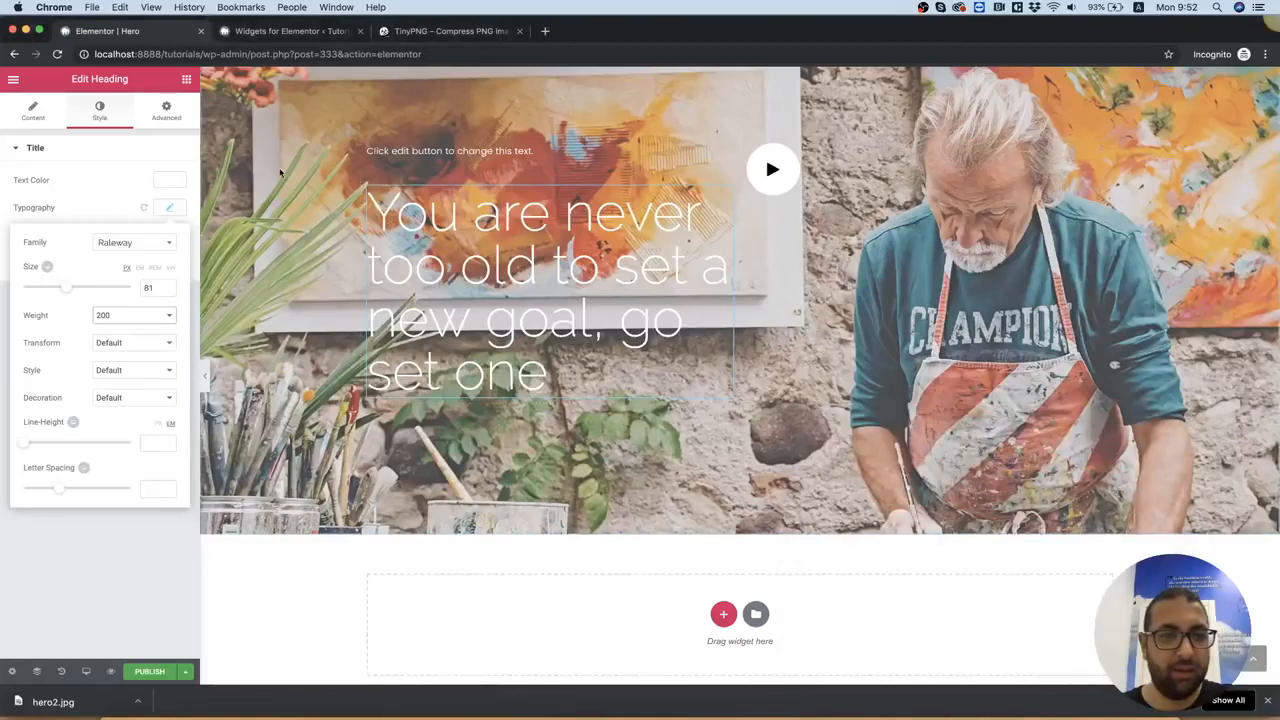
pyautogui.click(169, 182)
pyautogui.click(60, 180)
pyautogui.press('super+a')
pyautogui.write('#25262b')
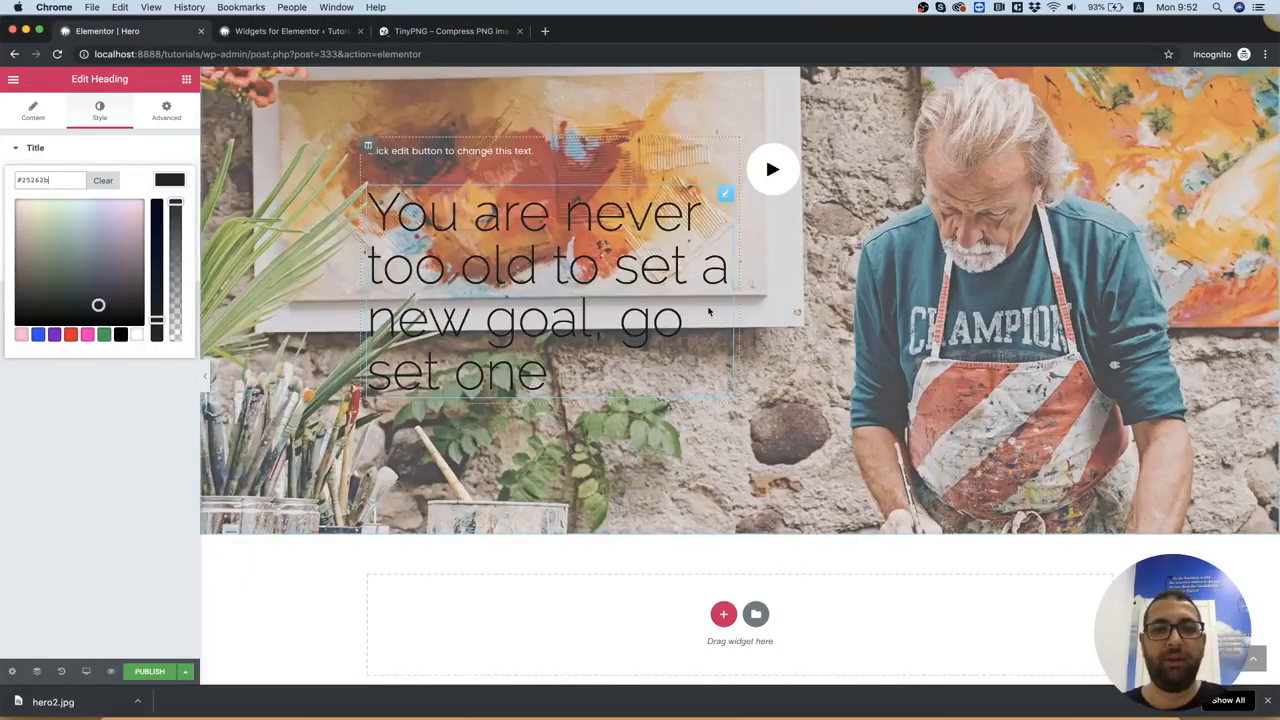
pyautogui.scroll(3, 709, 310)
pyautogui.scroll(-2, 709, 311)
pyautogui.scroll(-1, 709, 311)
pyautogui.scroll(1, 709, 310)
pyautogui.scroll(-1, 708, 309)
pyautogui.scroll(1, 708, 308)
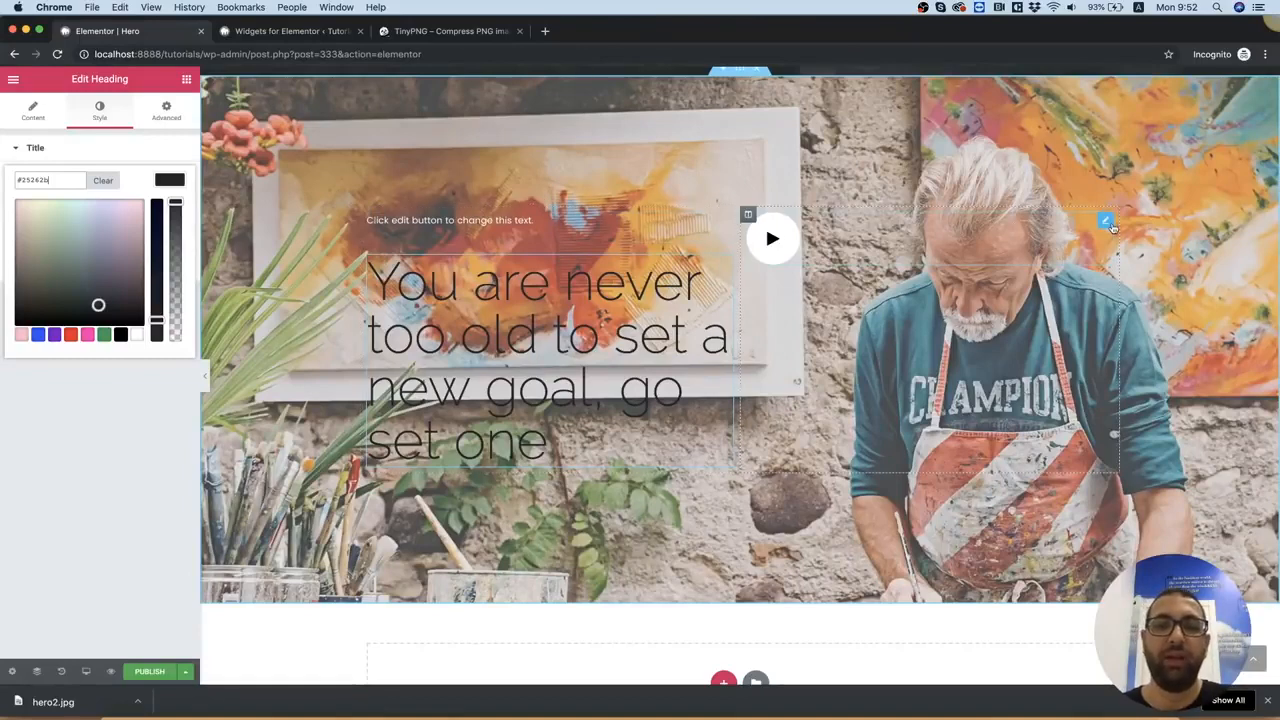
# Give the hero section a gradient background overlay with #ffffff as its first color
pyautogui.rightClick(267, 185)
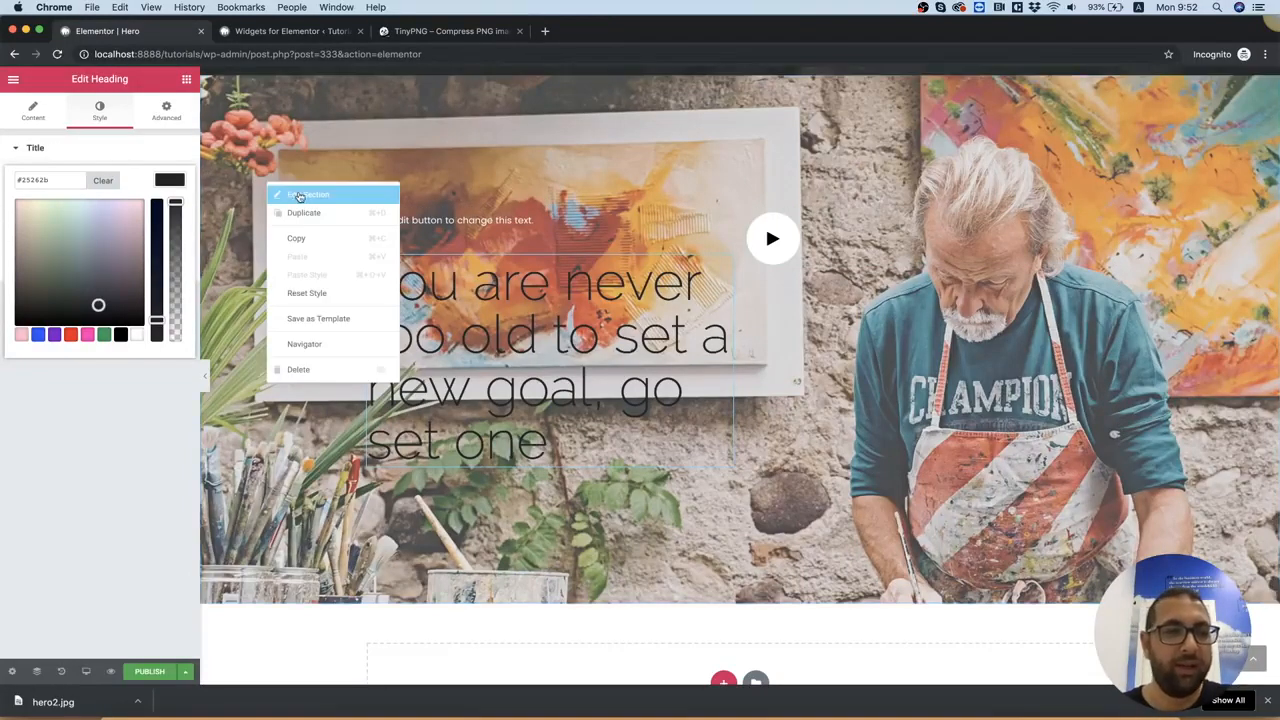
pyautogui.click(290, 194)
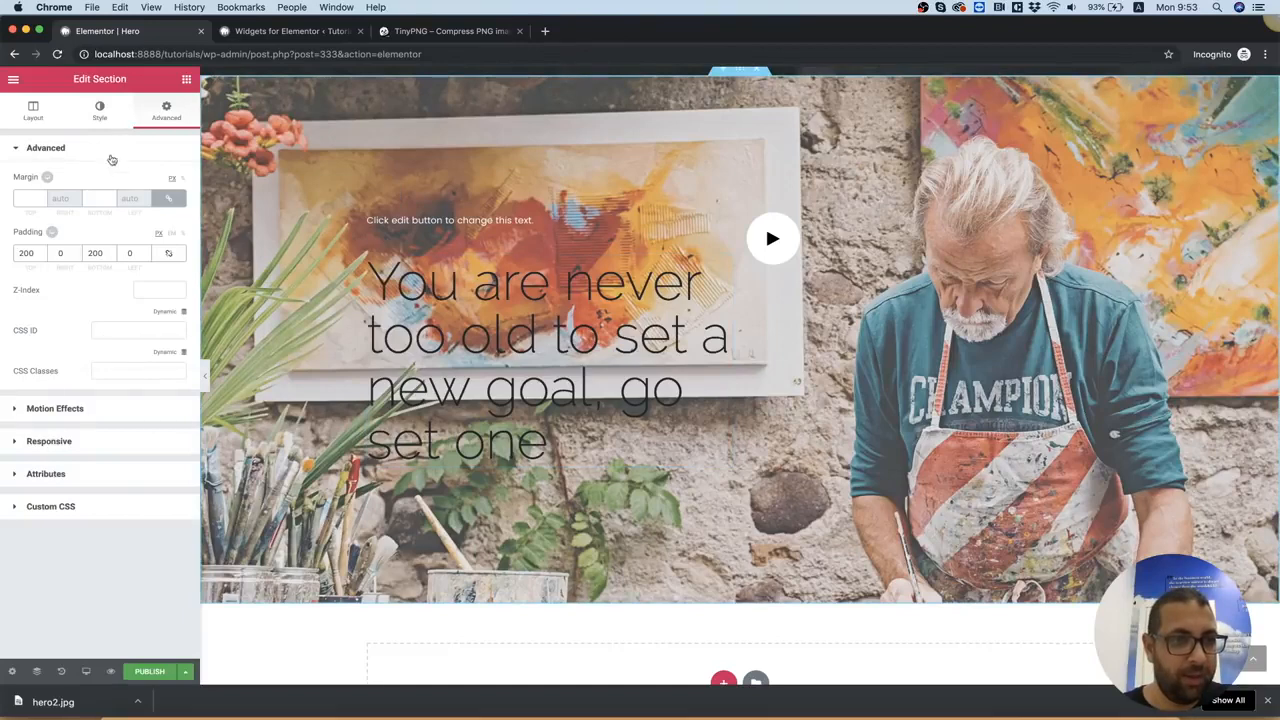
pyautogui.click(97, 112)
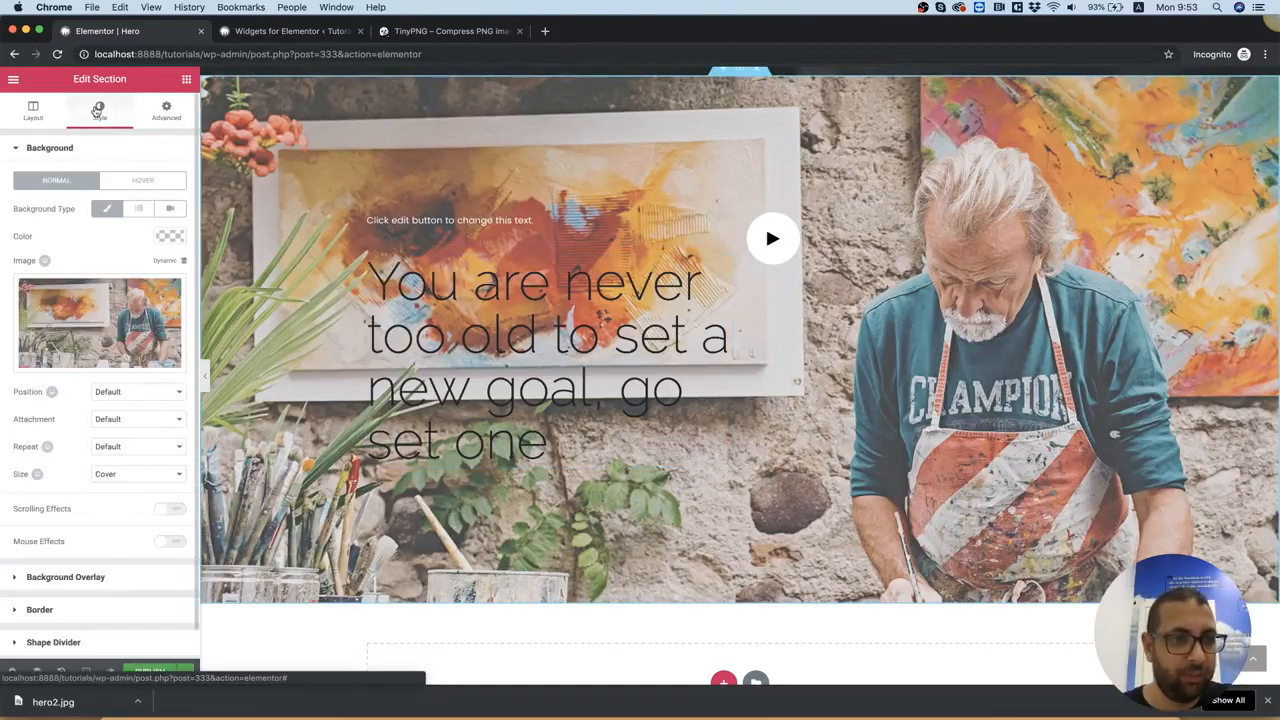
pyautogui.click(54, 555)
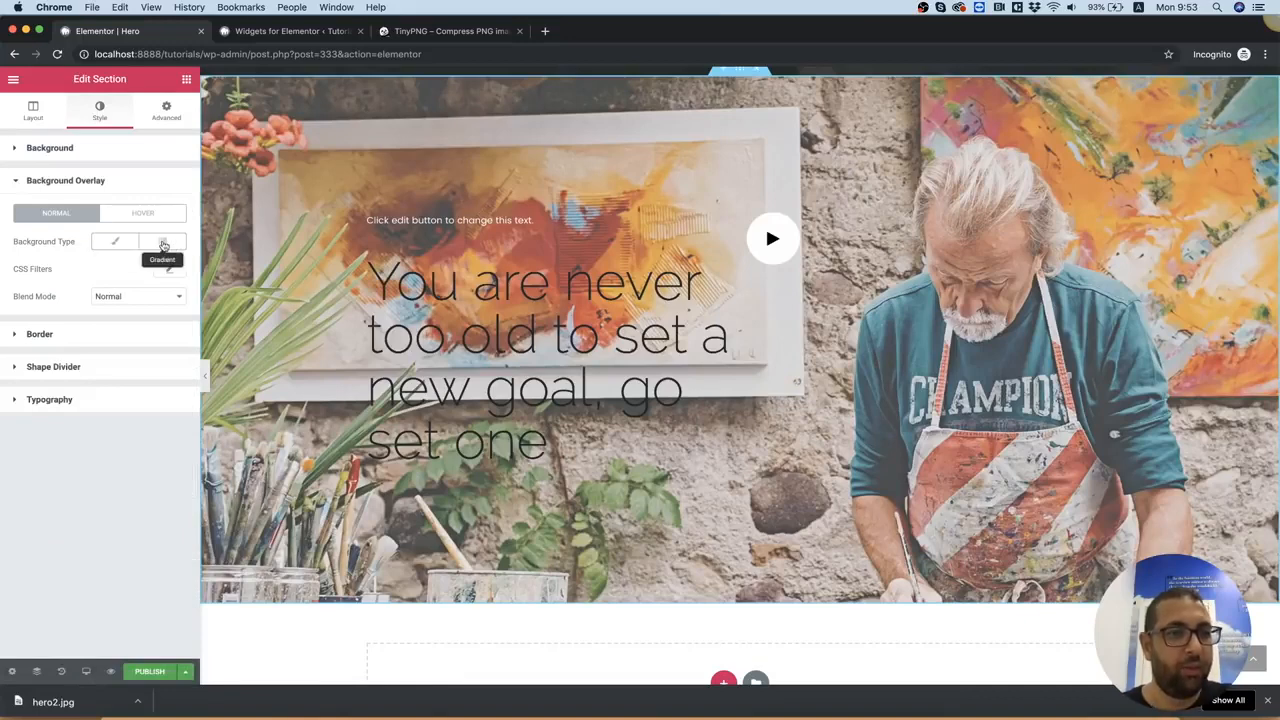
pyautogui.click(163, 244)
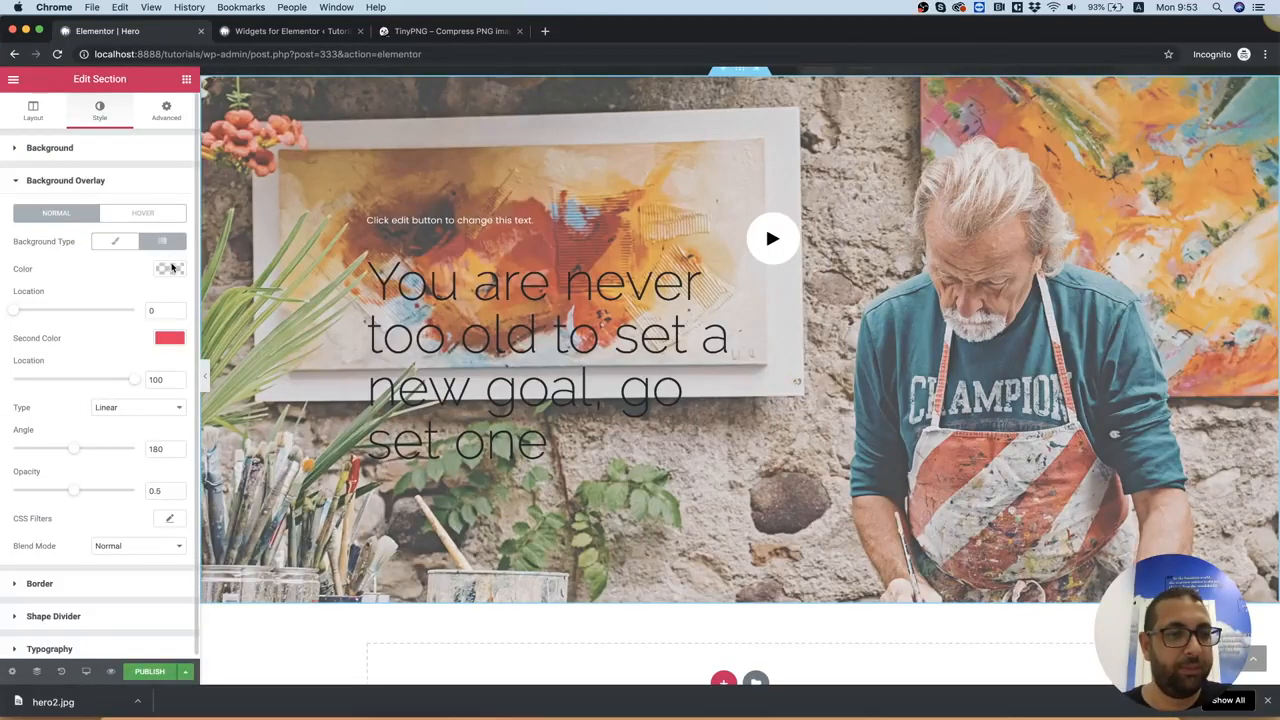
pyautogui.click(170, 269)
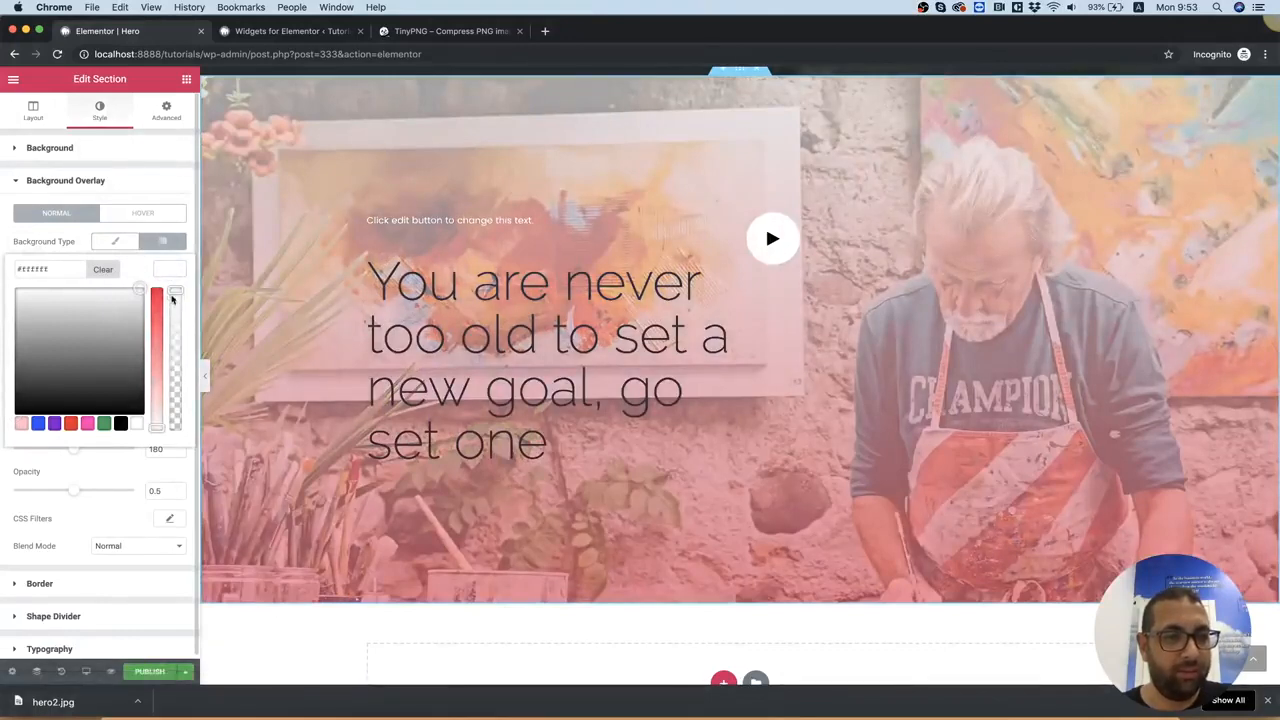
pyautogui.click(189, 250)
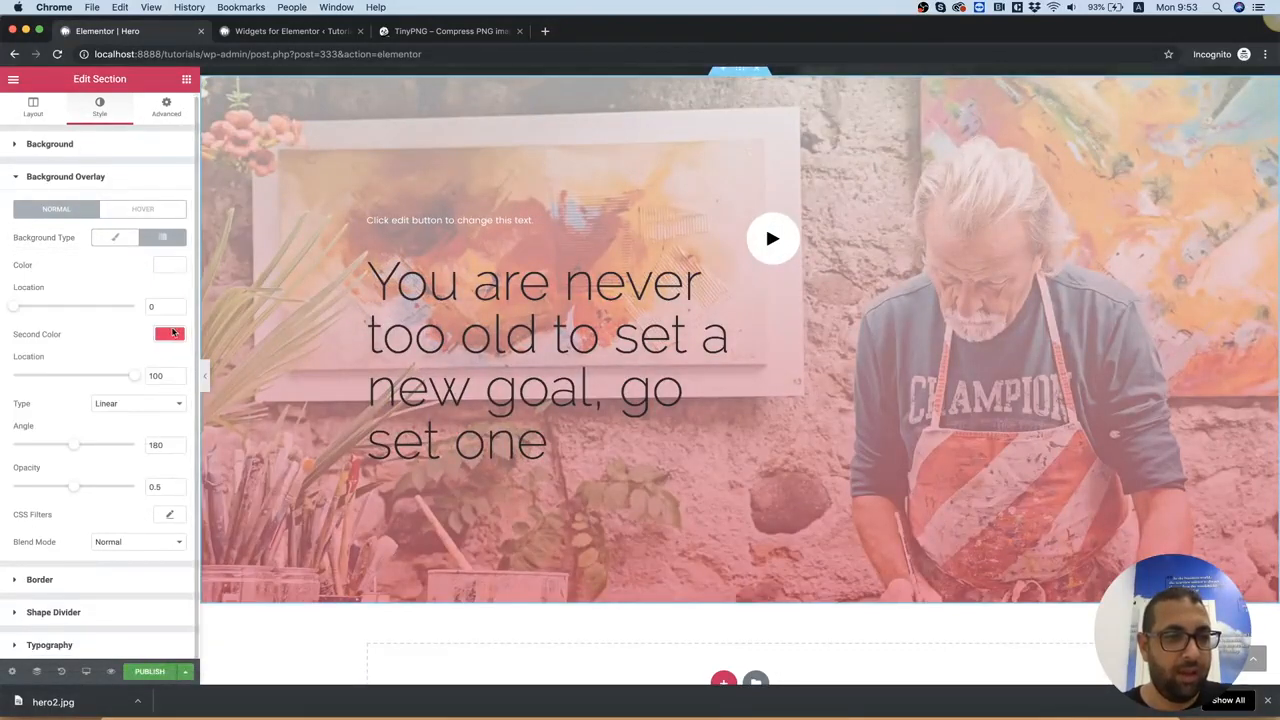
# Set the overlay gradient's second color to #ffffff and the overlay's opacity to 1
pyautogui.click(170, 334)
pyautogui.click(138, 489)
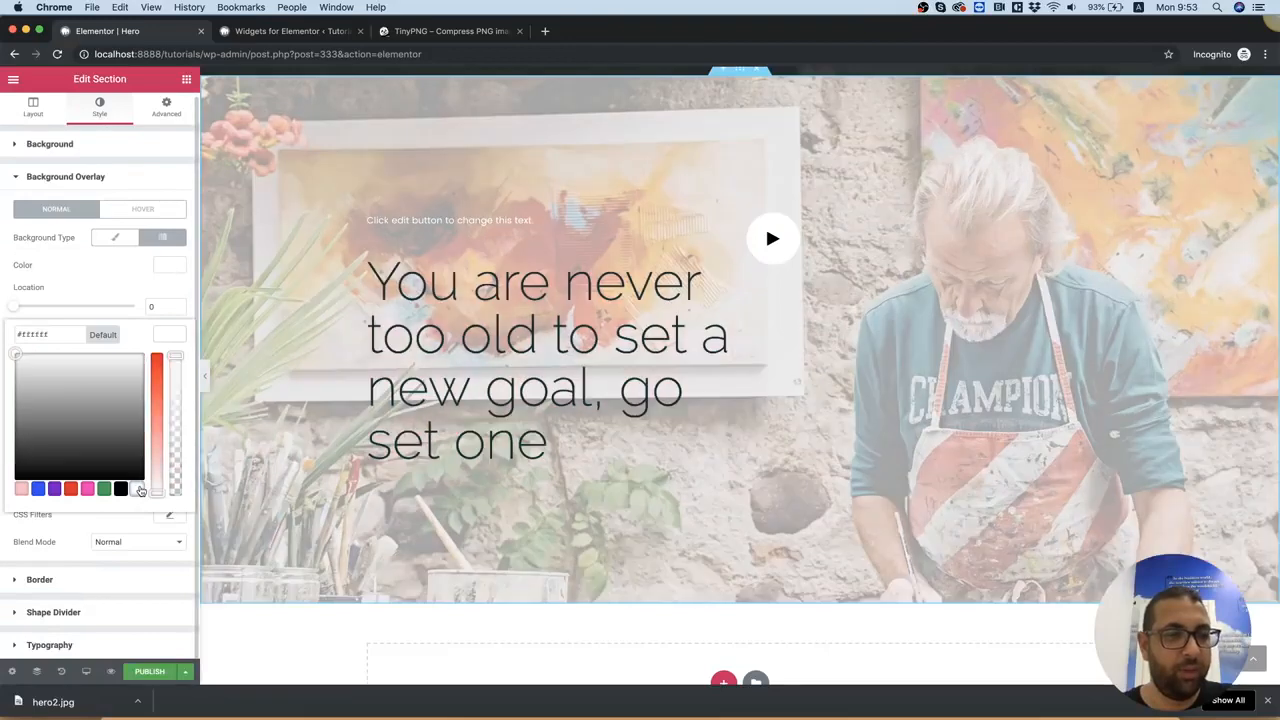
pyautogui.click(120, 263)
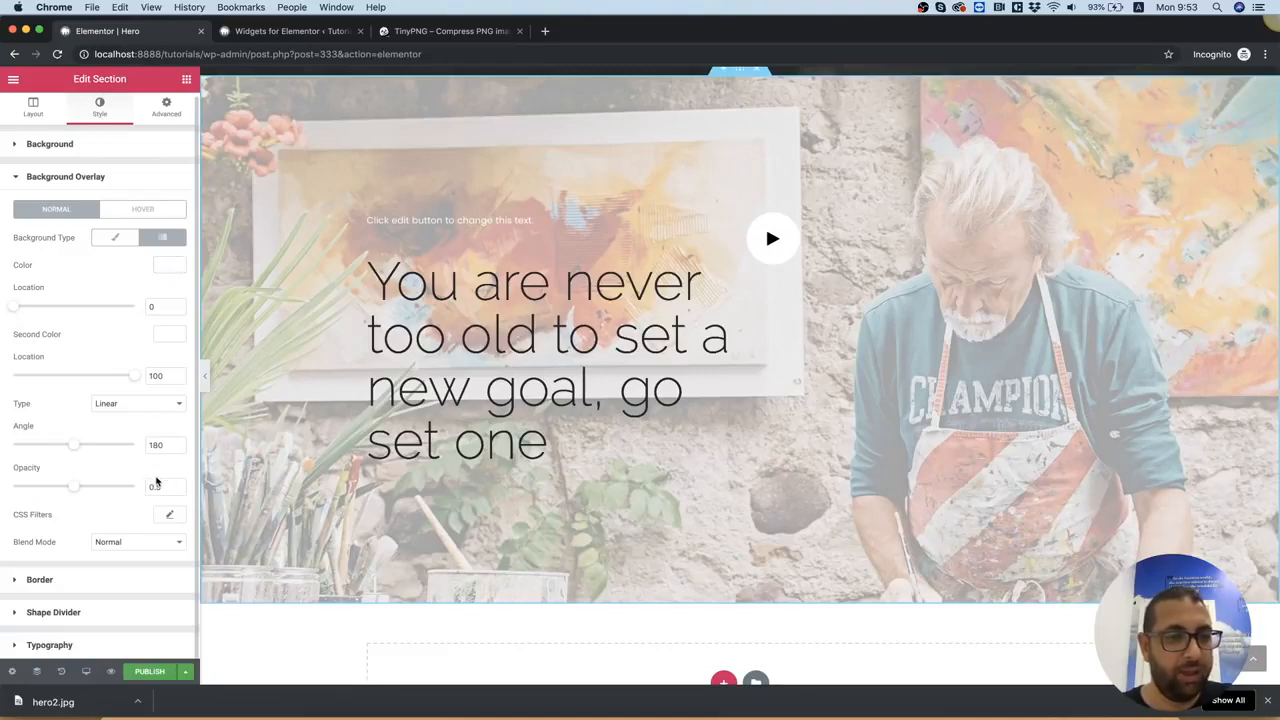
pyautogui.moveTo(74, 490); pyautogui.dragTo(142, 490)
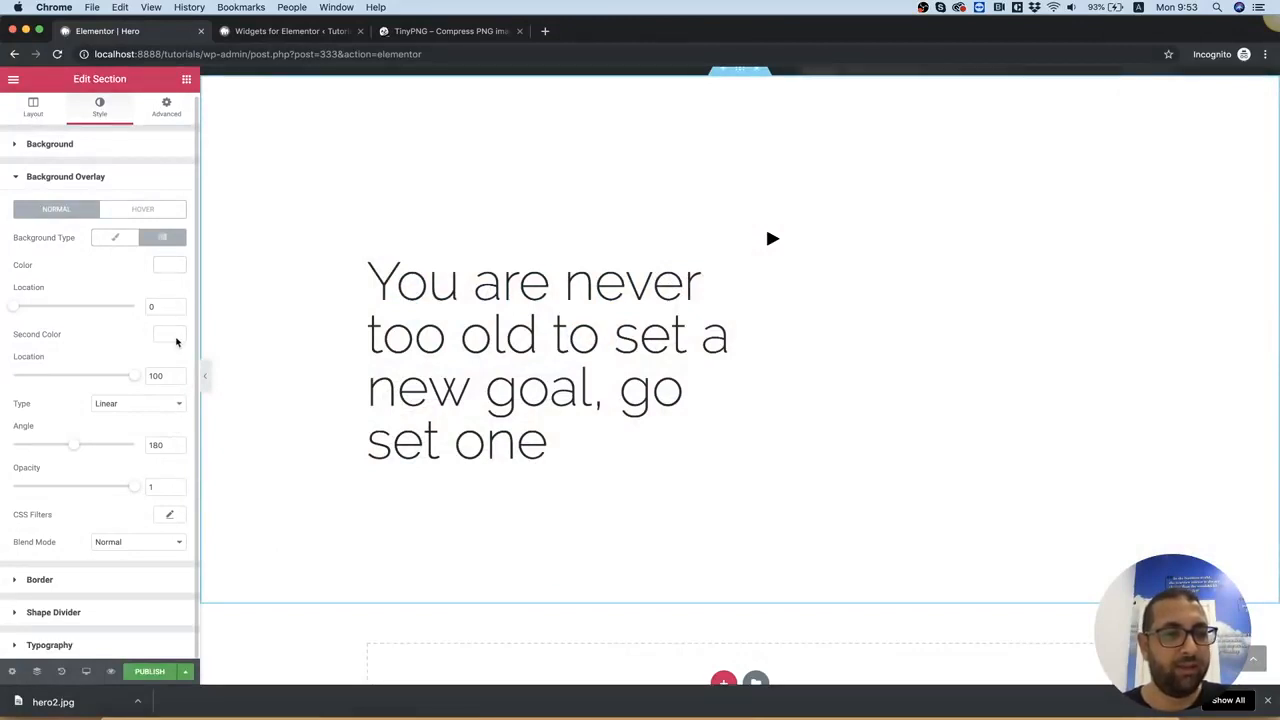
# Make the overlay gradient's white second color almost fully transparent
pyautogui.click(169, 335)
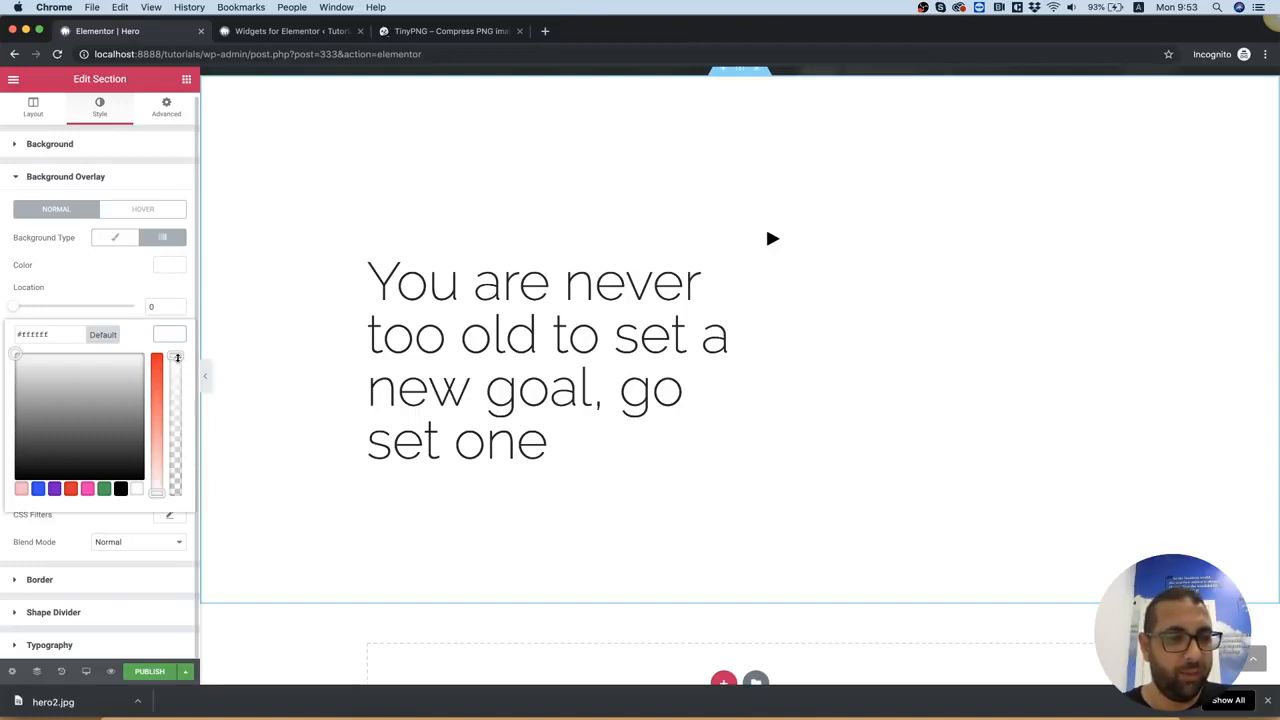
pyautogui.moveTo(177, 357); pyautogui.dragTo(174, 486)
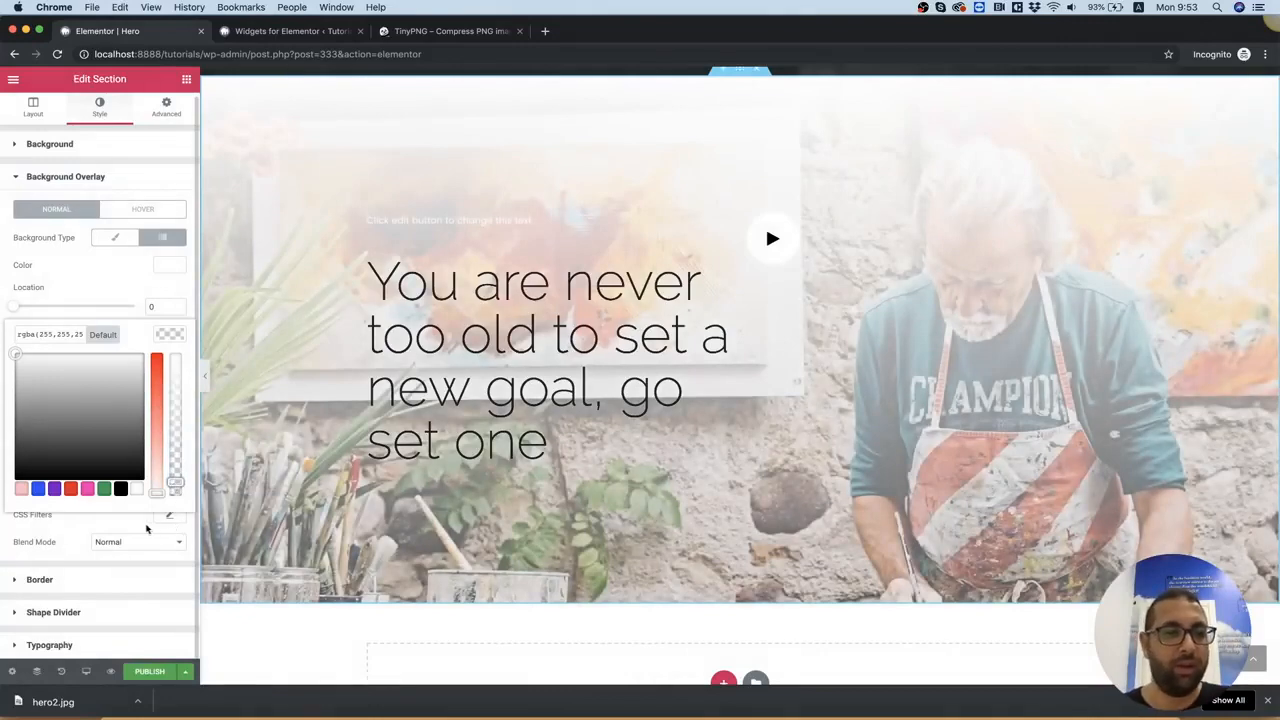
pyautogui.click(146, 529)
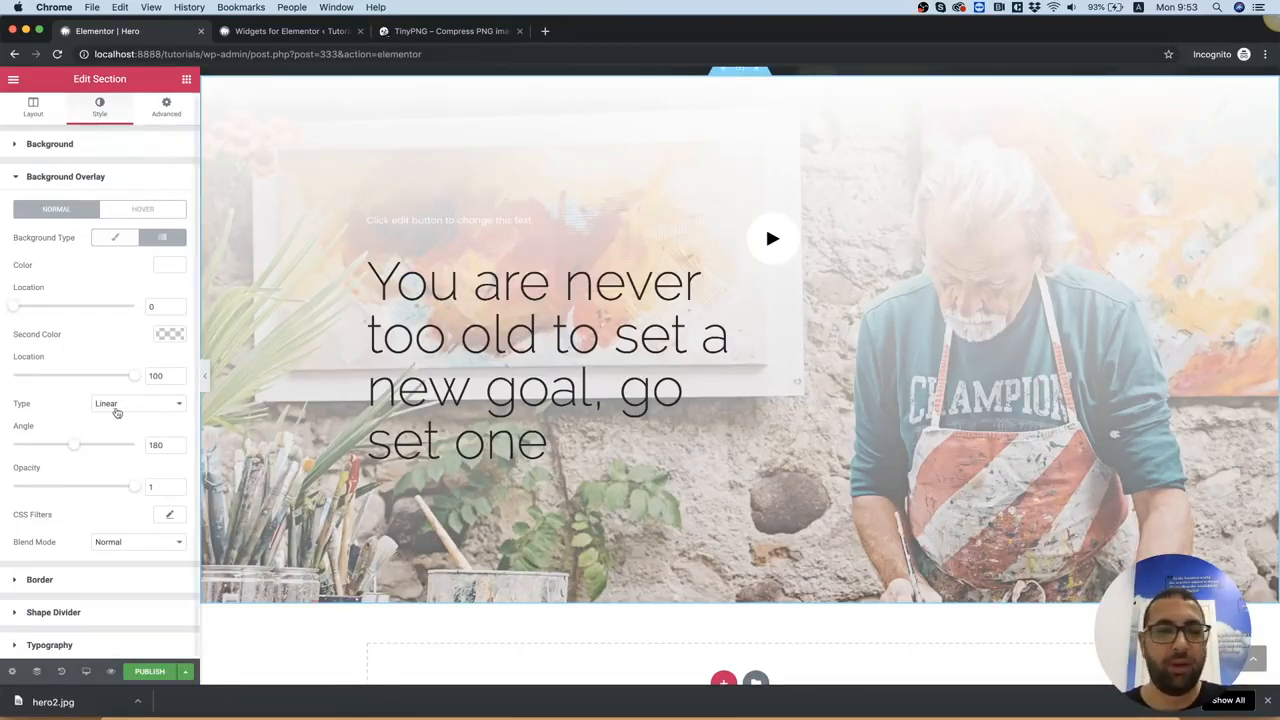
# Set the hero overlay gradient's angle to 90 and lower the overlay's opacity to 0.9
pyautogui.doubleClick(168, 442)
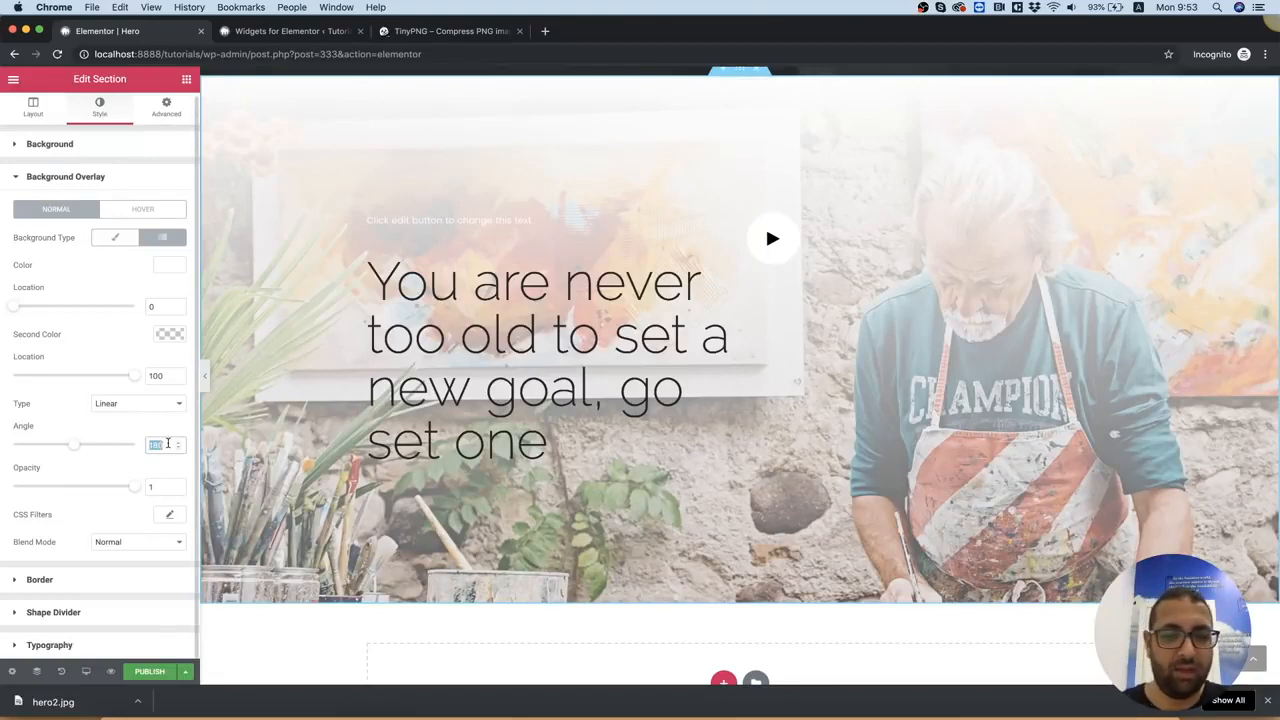
pyautogui.write('90')
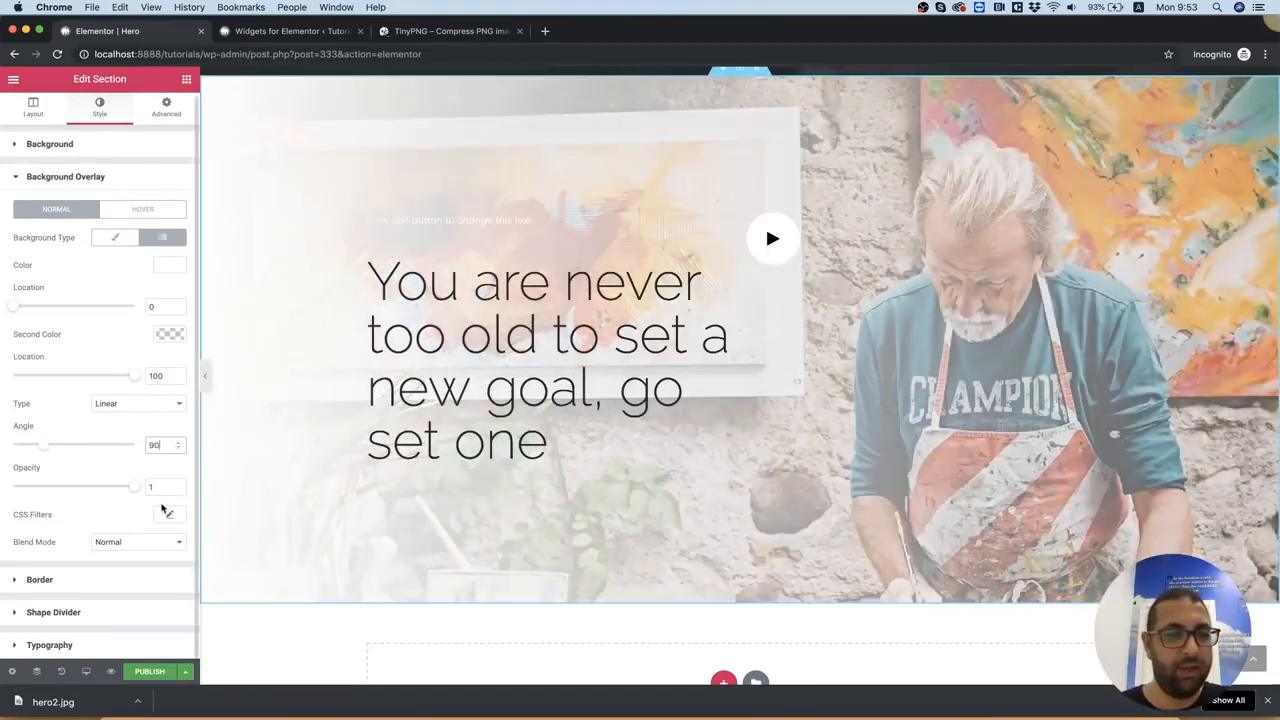
pyautogui.moveTo(134, 488)
pyautogui.mouseDown()
pyautogui.moveTo(115, 491)
pyautogui.moveTo(132, 494)
pyautogui.mouseUp()
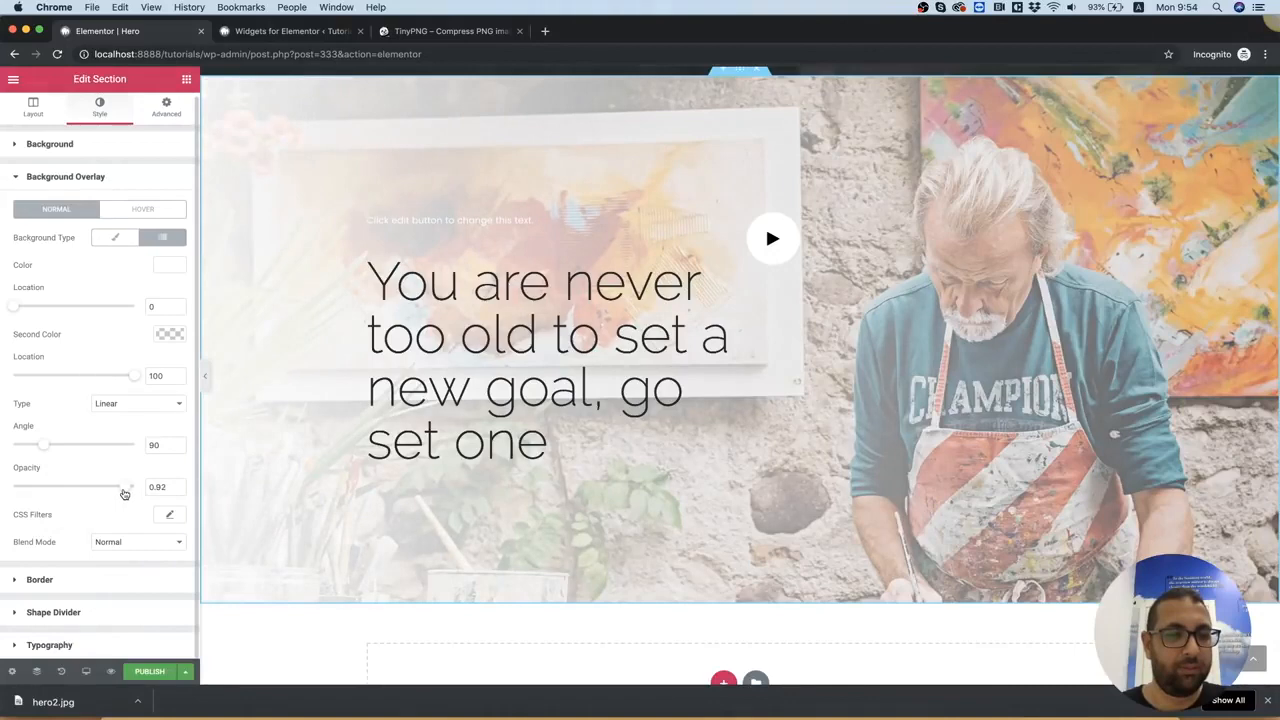
pyautogui.moveTo(124, 494); pyautogui.dragTo(123, 494)
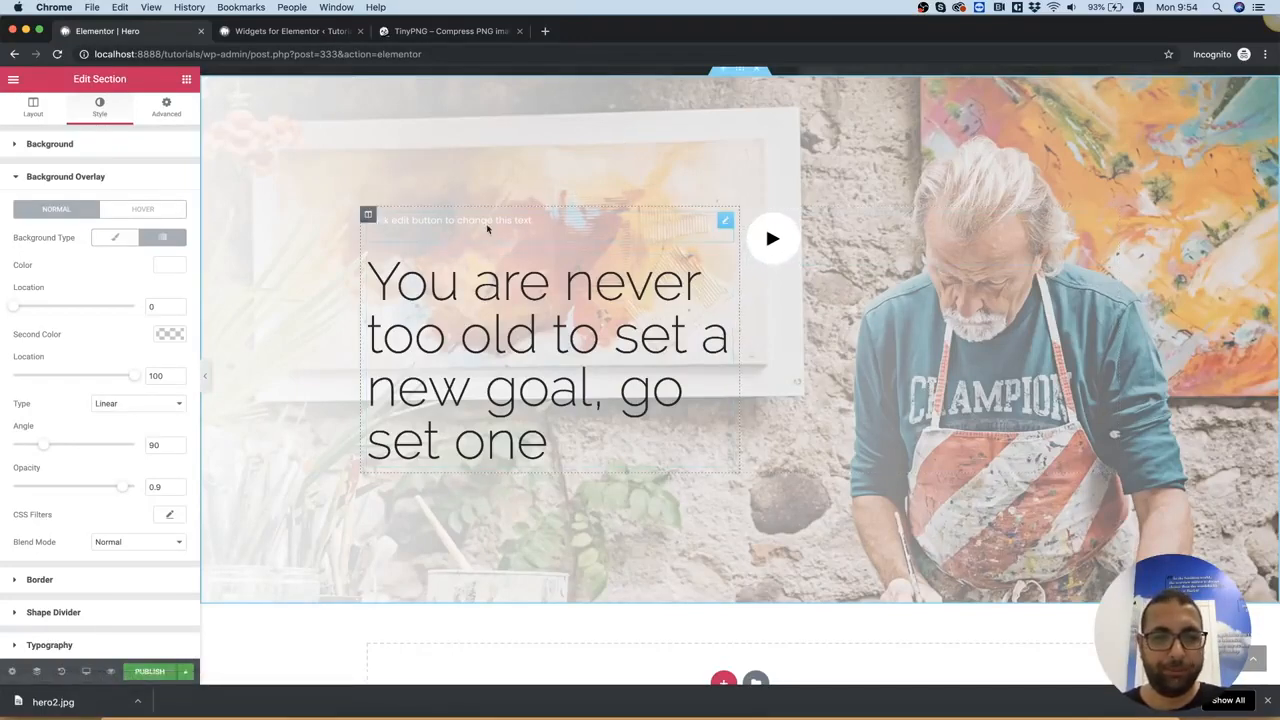
# Copy the HANDSOME STUDIOS text from 2.psd in Photoshop and replace the placeholder text above the heading with it in Chrome
pyautogui.click(555, 224)
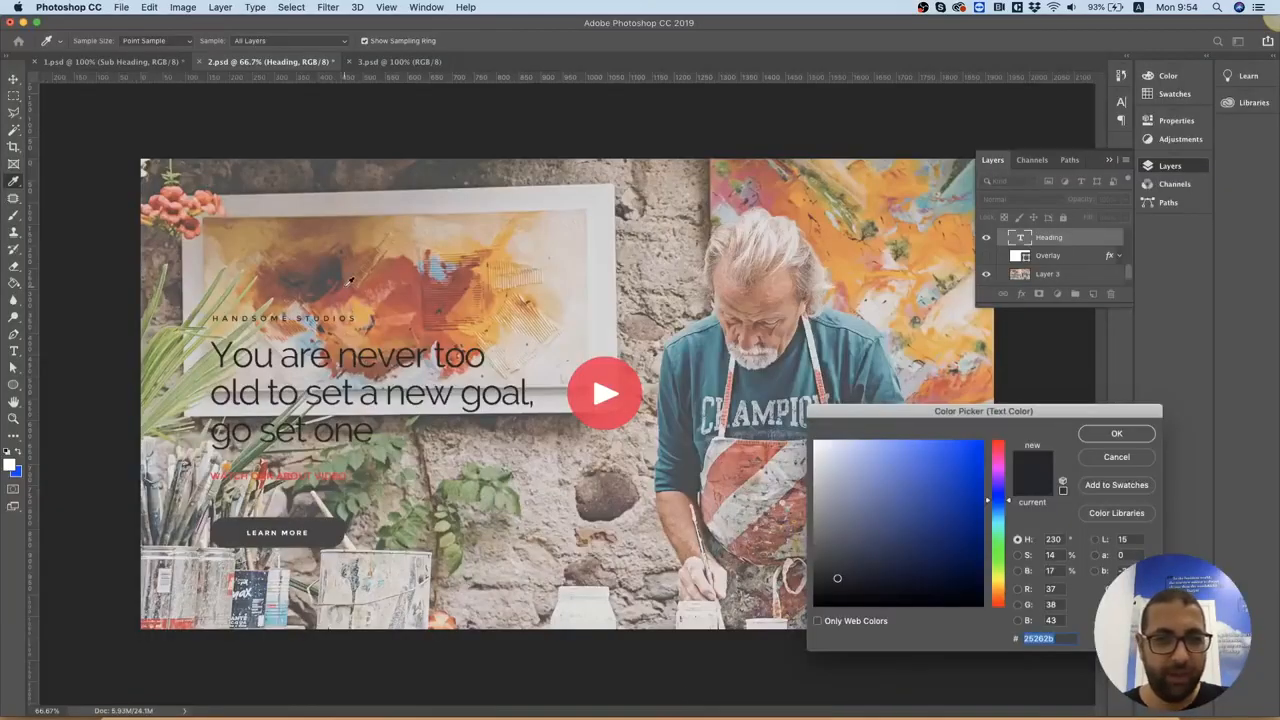
pyautogui.click(347, 285)
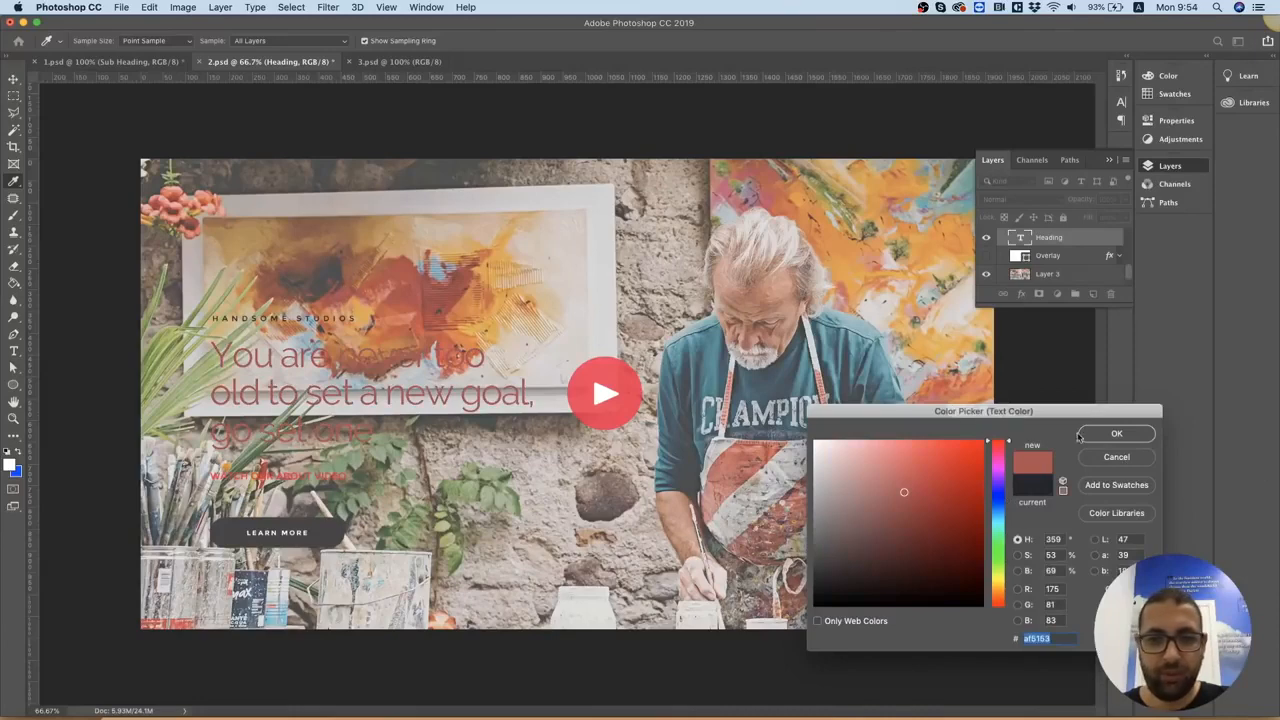
pyautogui.click(1117, 457)
pyautogui.click(13, 78)
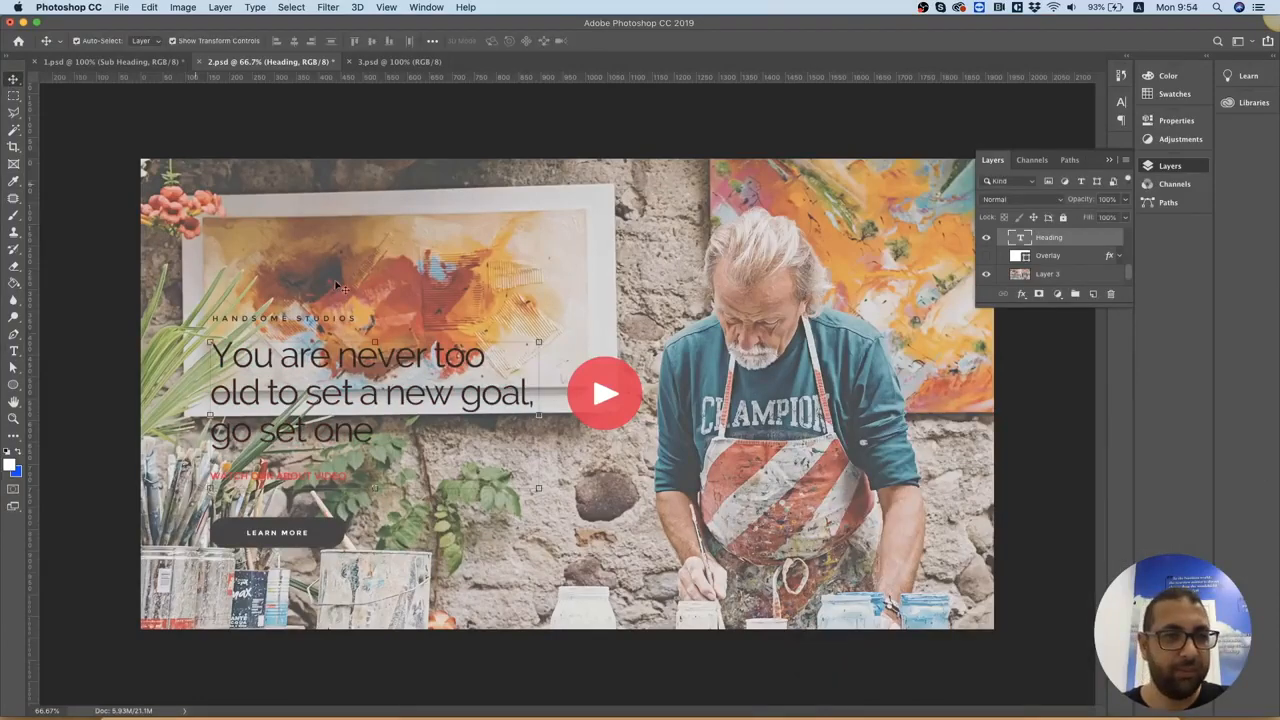
pyautogui.click(338, 326)
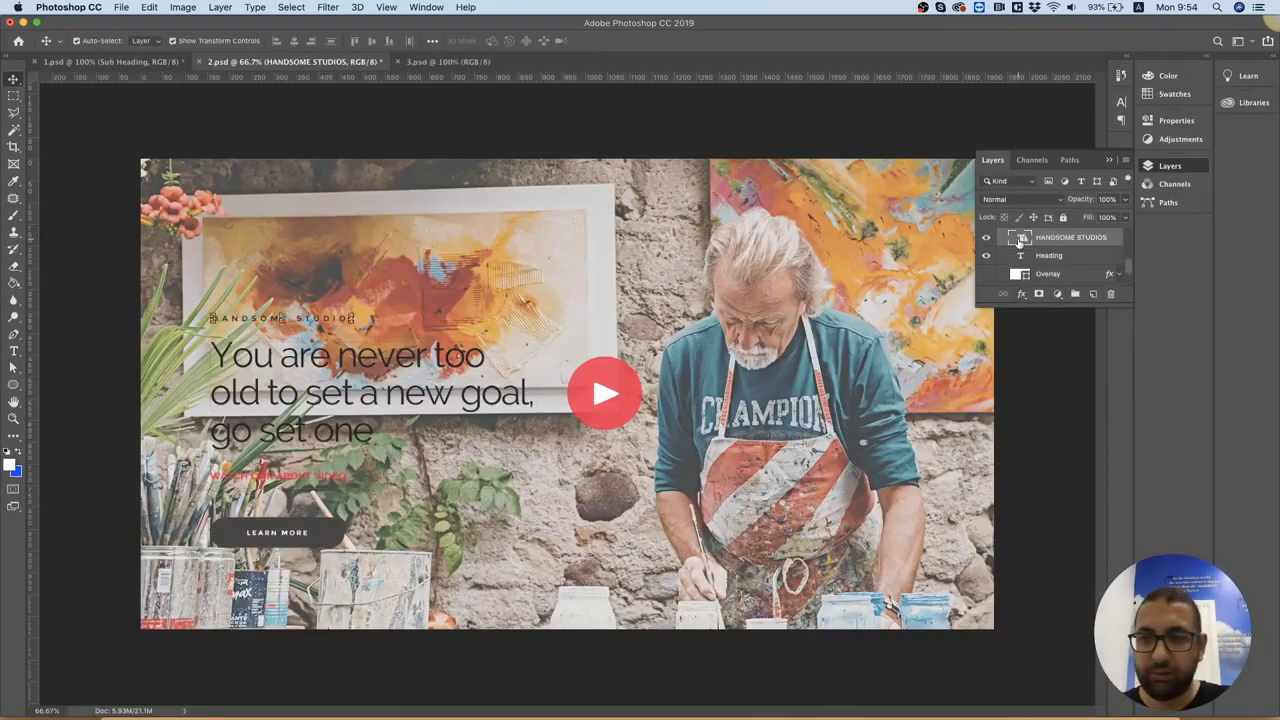
pyautogui.doubleClick(1021, 238)
pyautogui.click(730, 275)
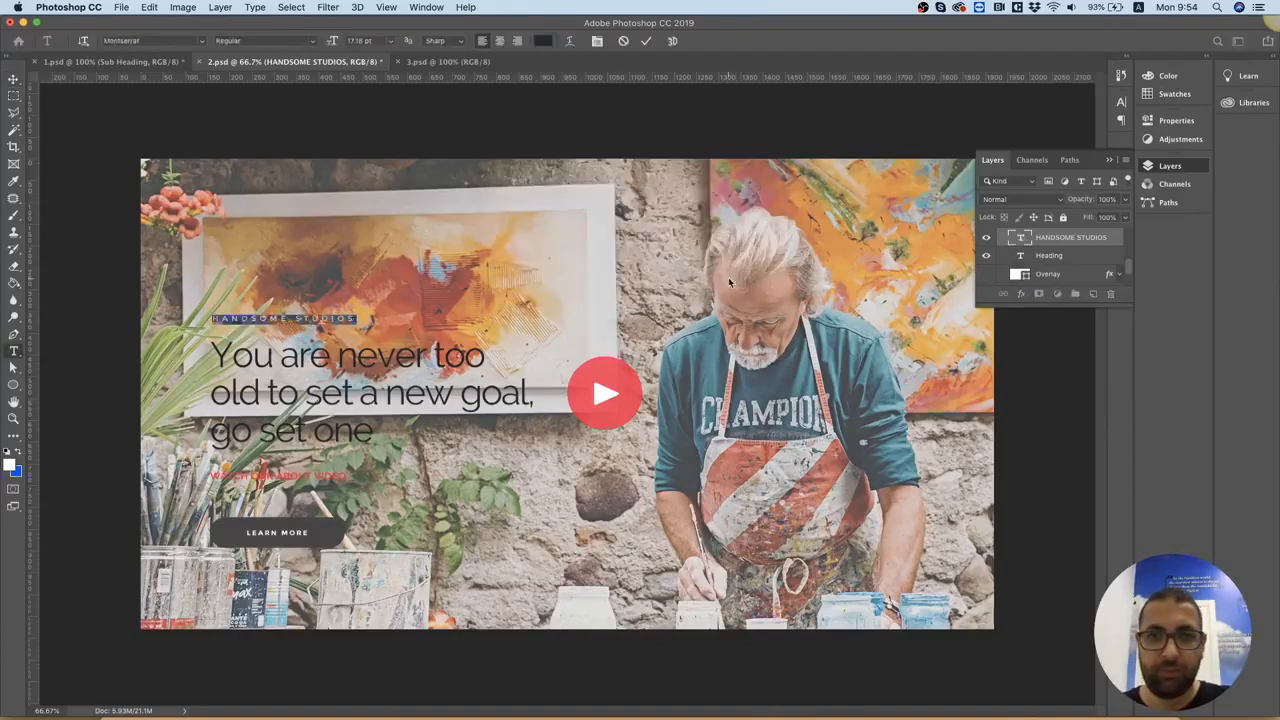
pyautogui.hotkey('ctrl', 'Up')
pyautogui.click(398, 255)
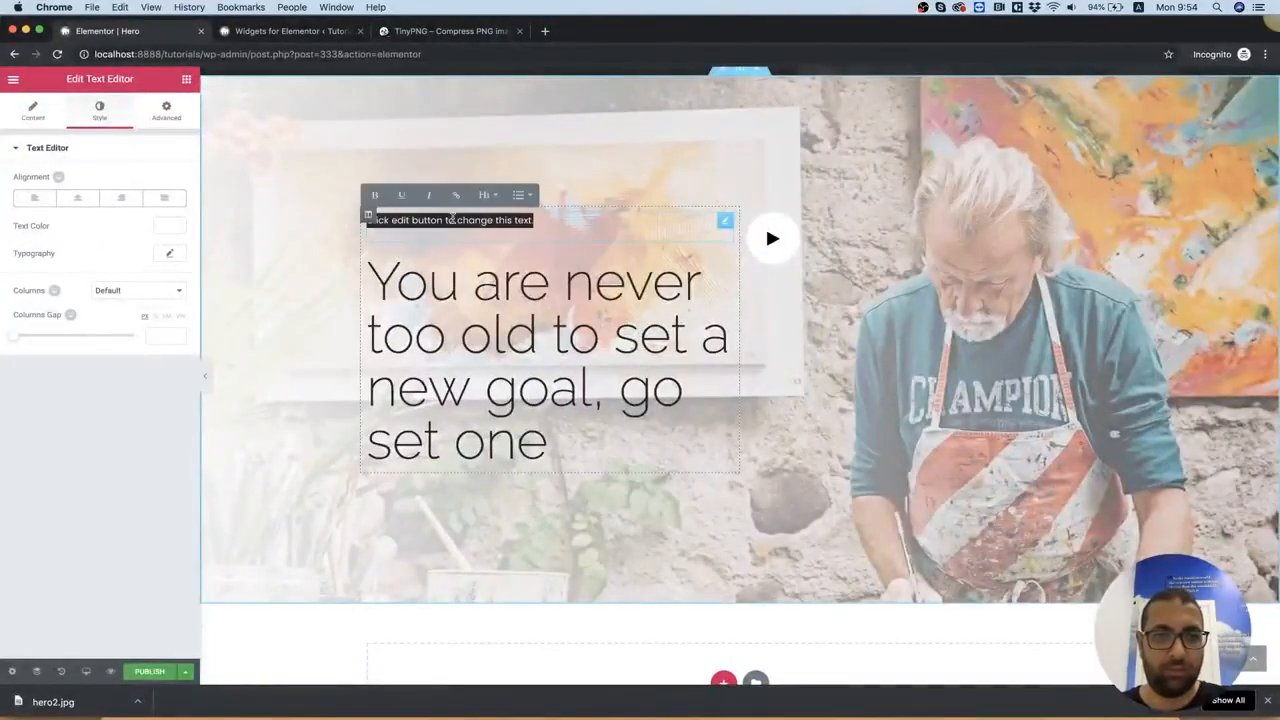
pyautogui.write('HANDSOME STUDIOS')
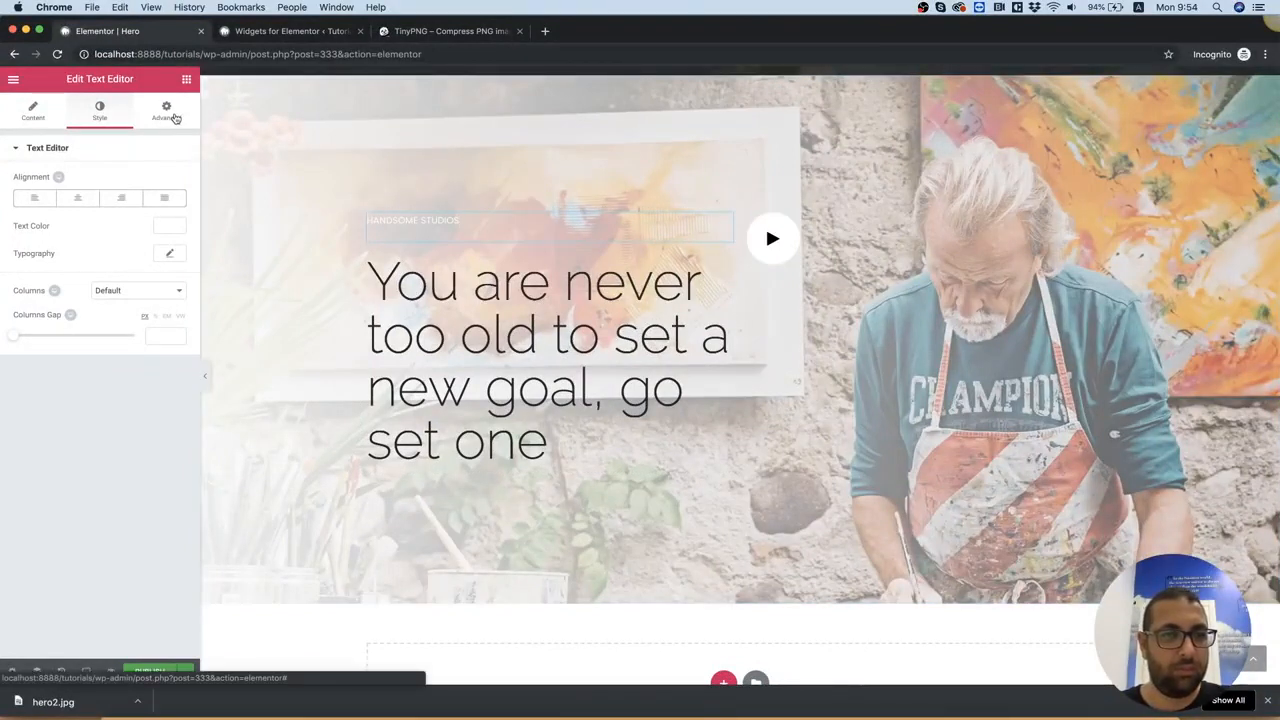
# Set the HANDSOME STUDIOS text color to black #000000 and its letter spacing to 4.8
pyautogui.click(169, 226)
pyautogui.click(120, 381)
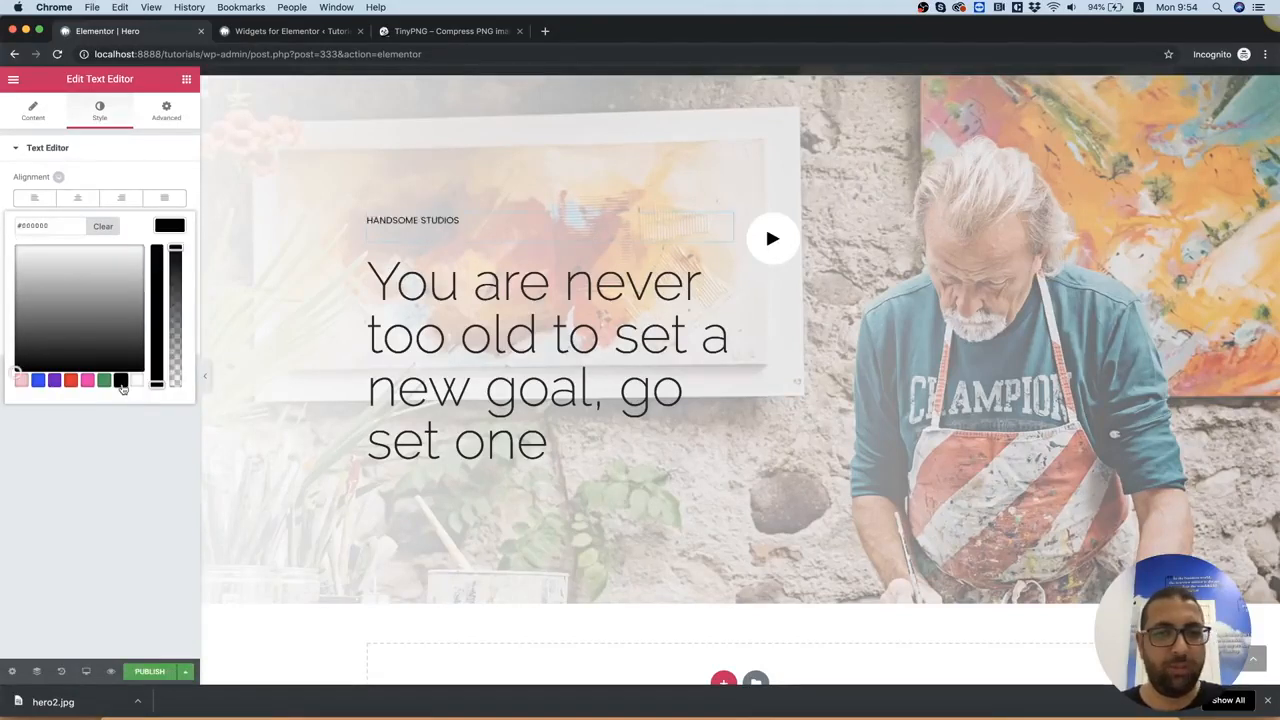
pyautogui.click(133, 150)
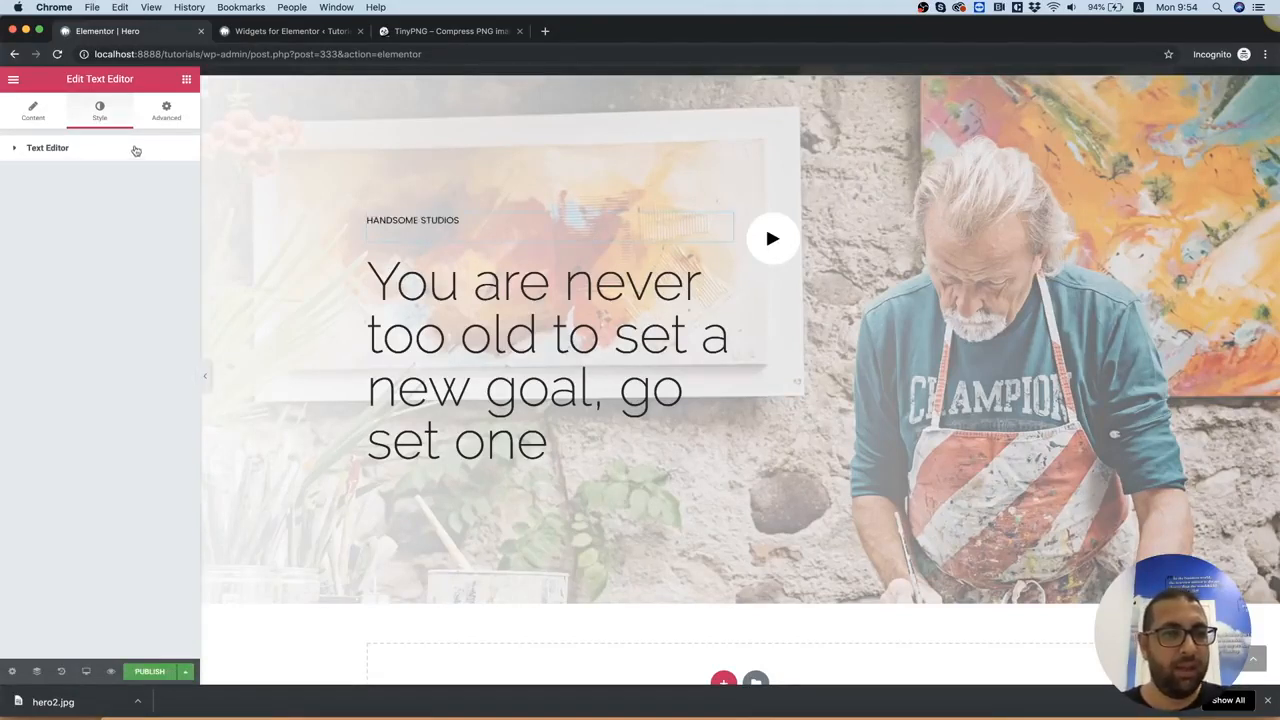
pyautogui.click(74, 150)
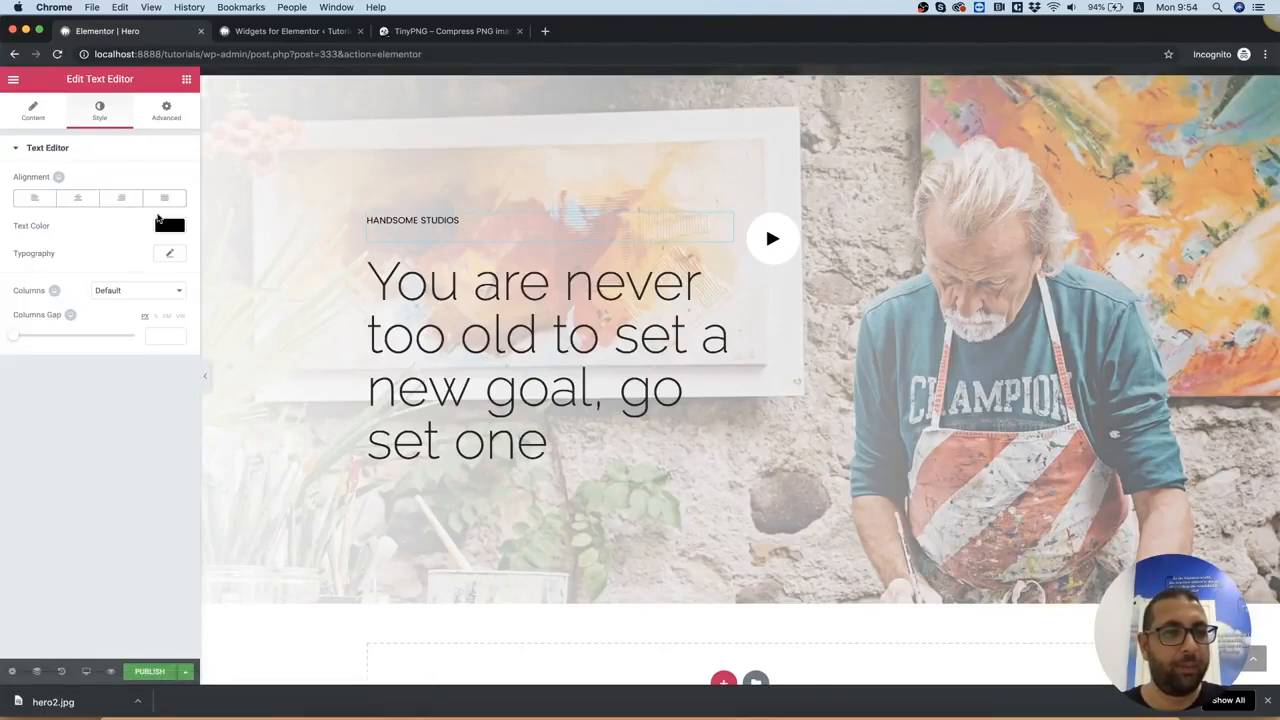
pyautogui.click(169, 254)
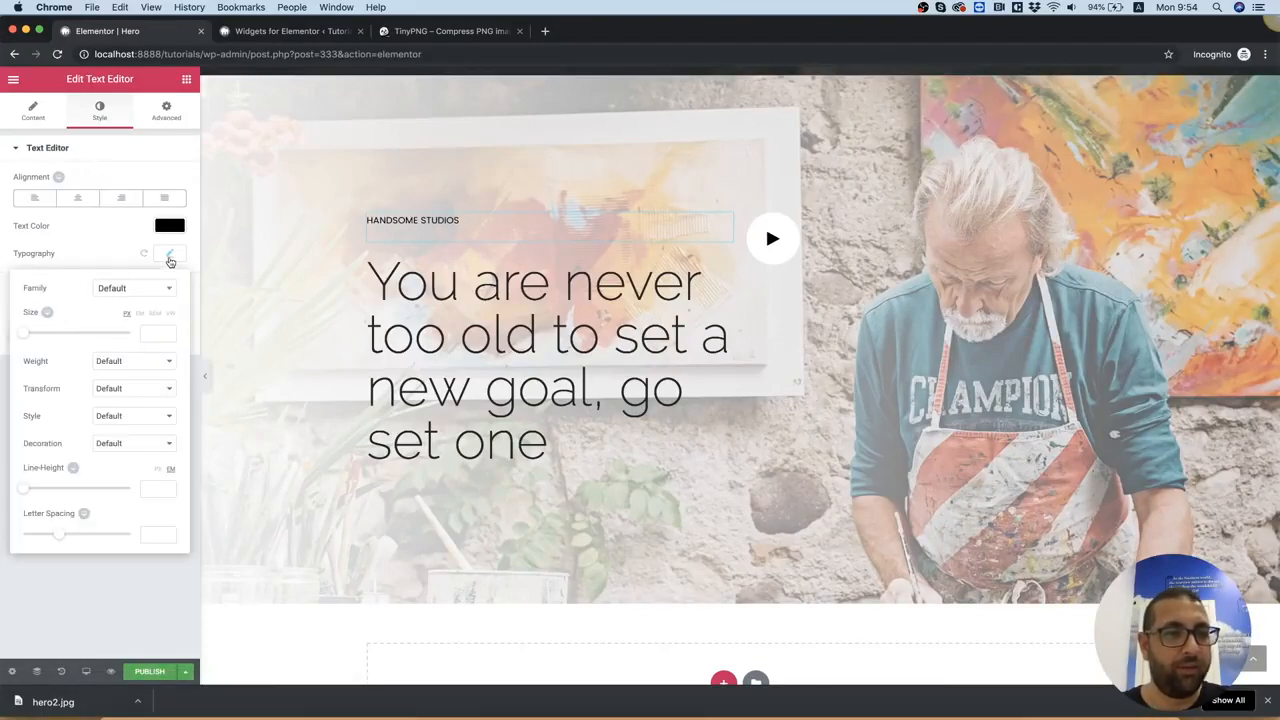
pyautogui.moveTo(65, 538); pyautogui.dragTo(99, 538)
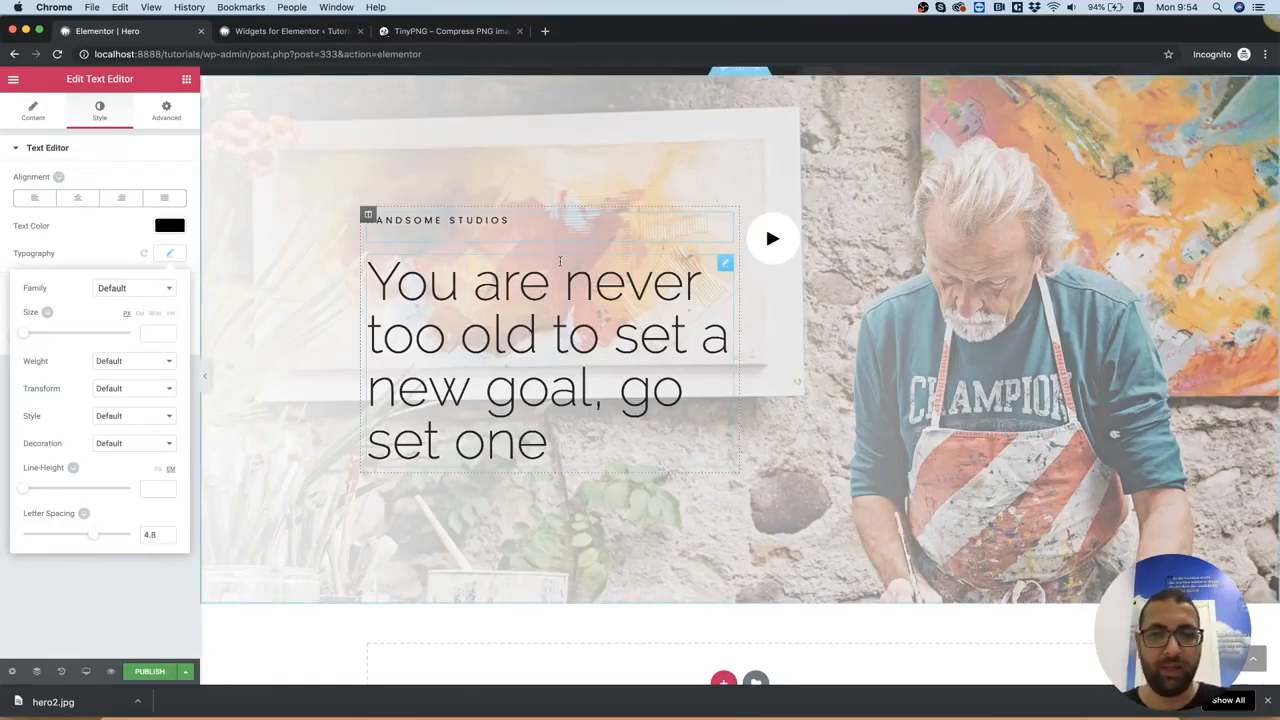
# Copy the play circle's color code from 2.psd in Photoshop, return to Chrome and set the Play Button's background color to #f91944
pyautogui.scroll(-1, 560, 262)
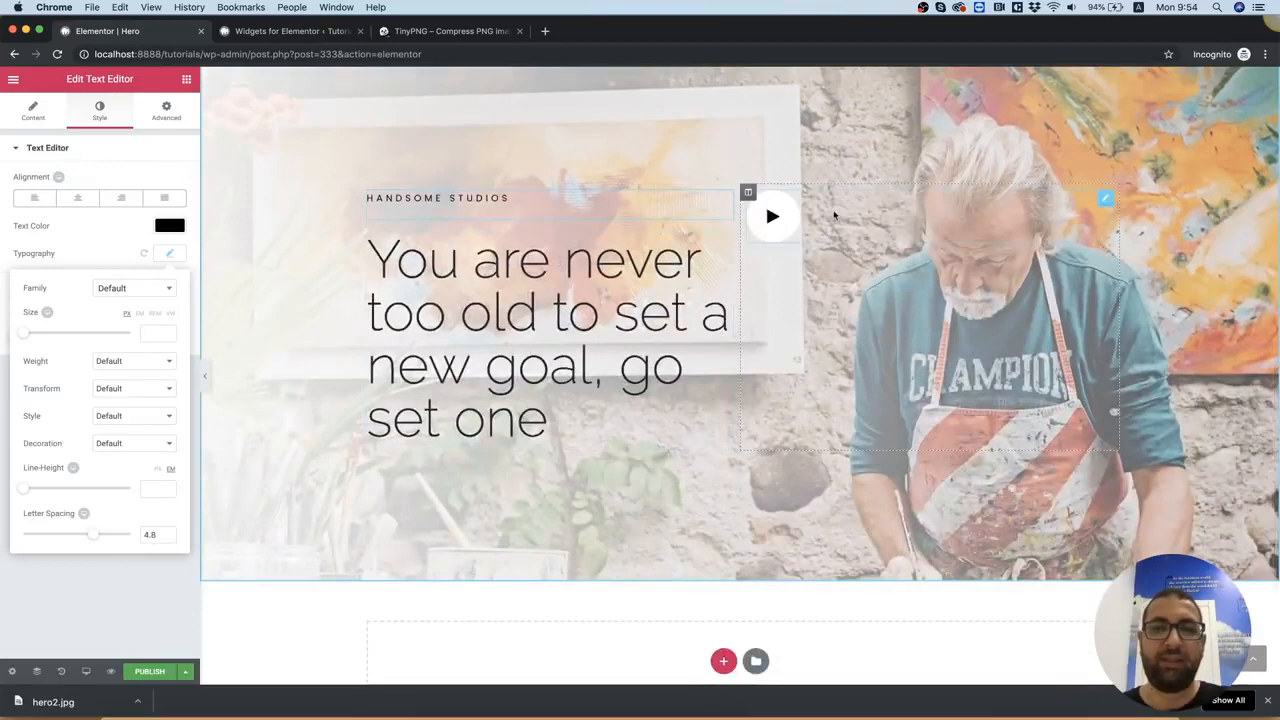
pyautogui.click(819, 712)
pyautogui.click(628, 370)
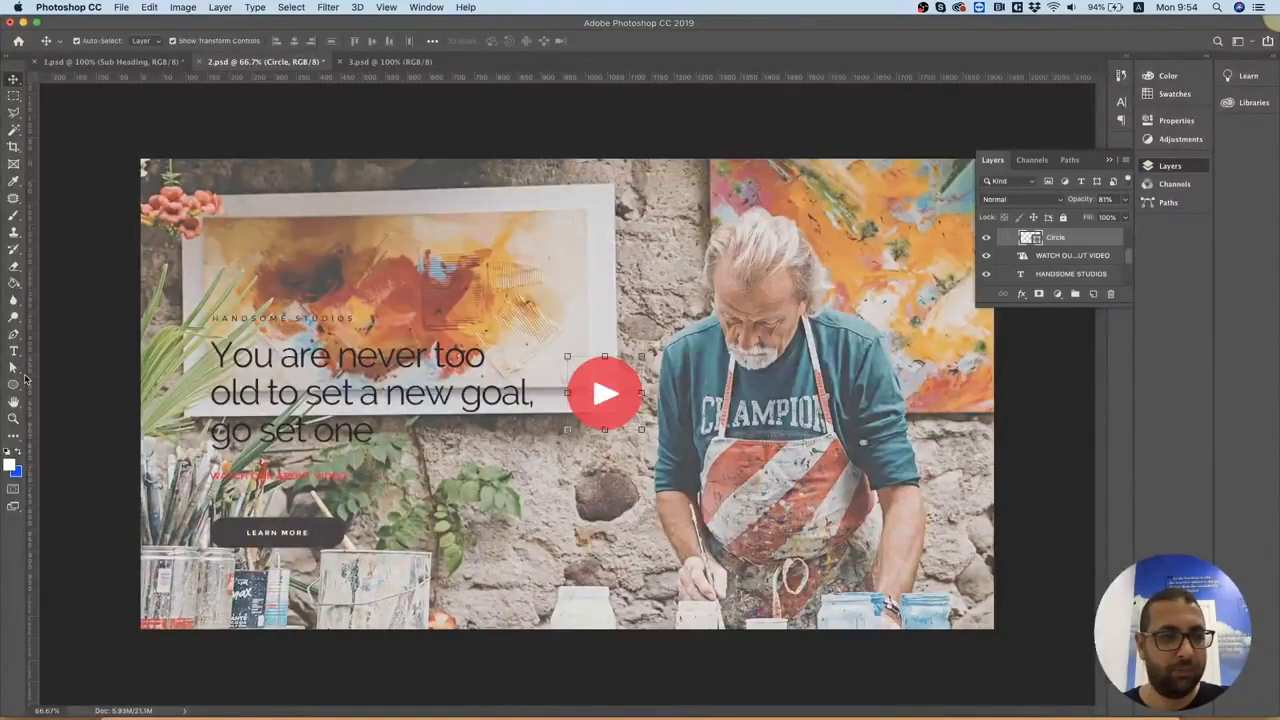
pyautogui.doubleClick(1030, 238)
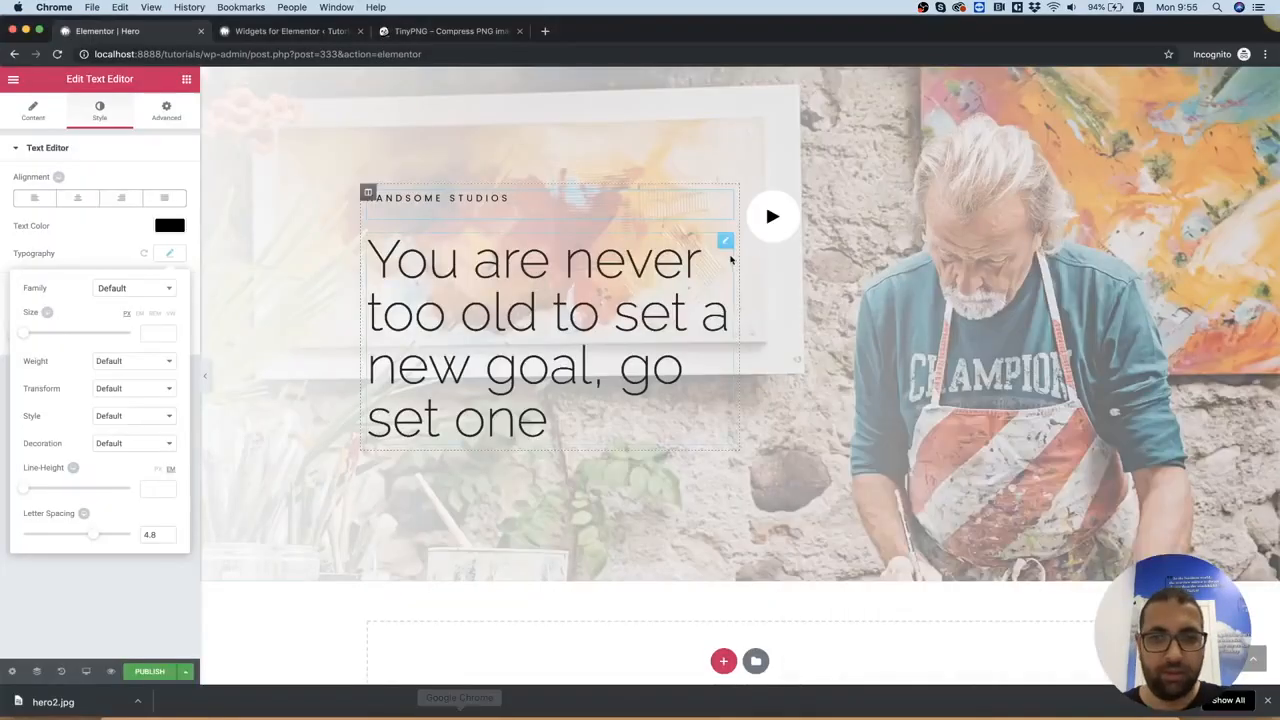
pyautogui.click(795, 220)
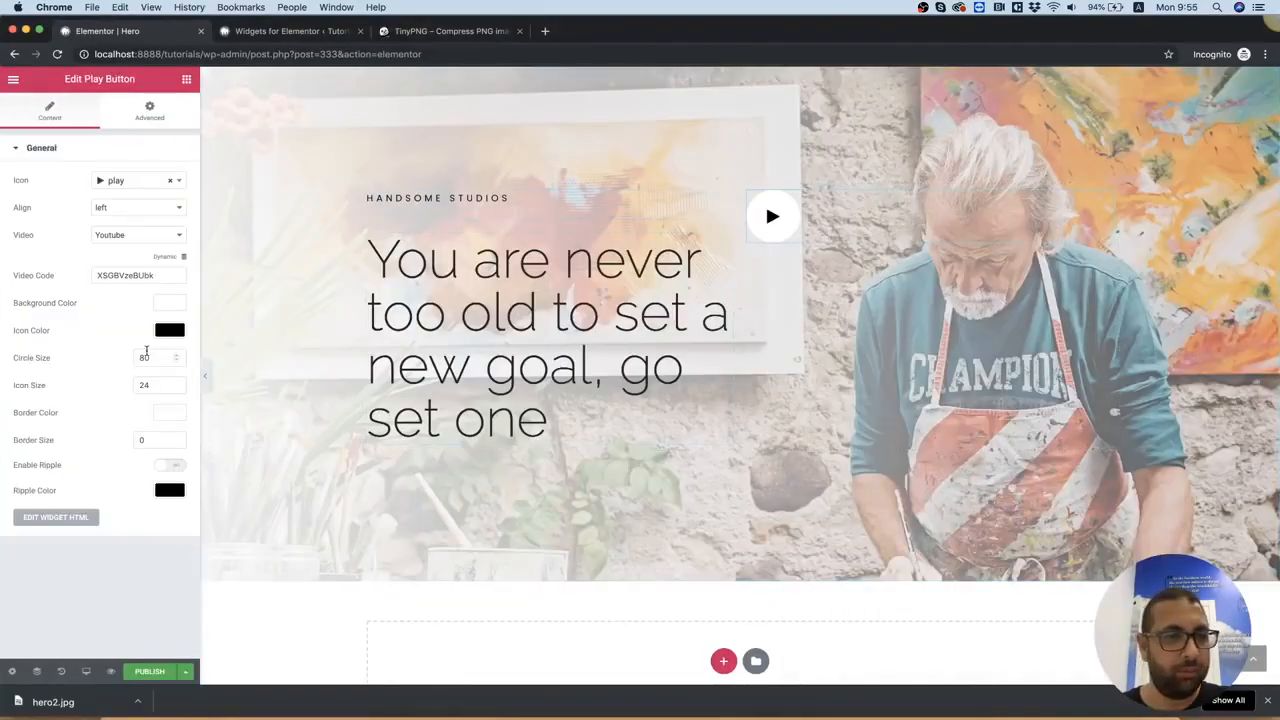
pyautogui.click(168, 303)
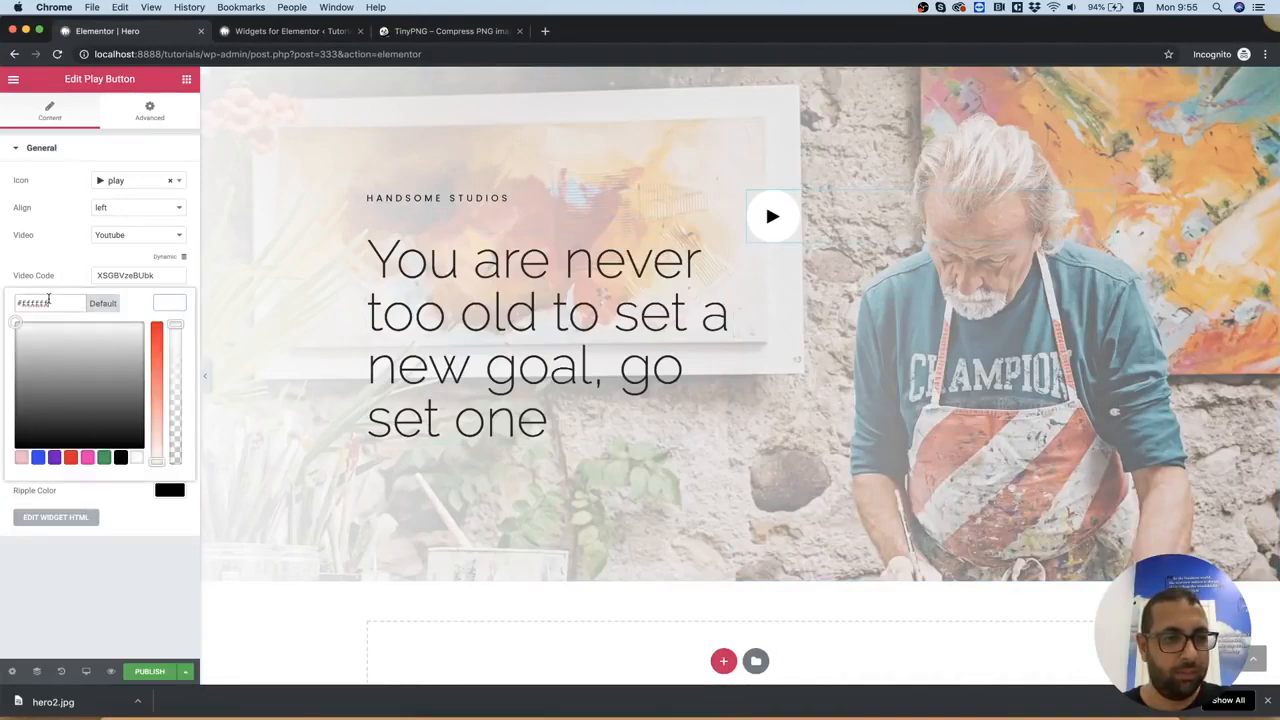
pyautogui.tripleClick(48, 301)
pyautogui.write('#f91944')
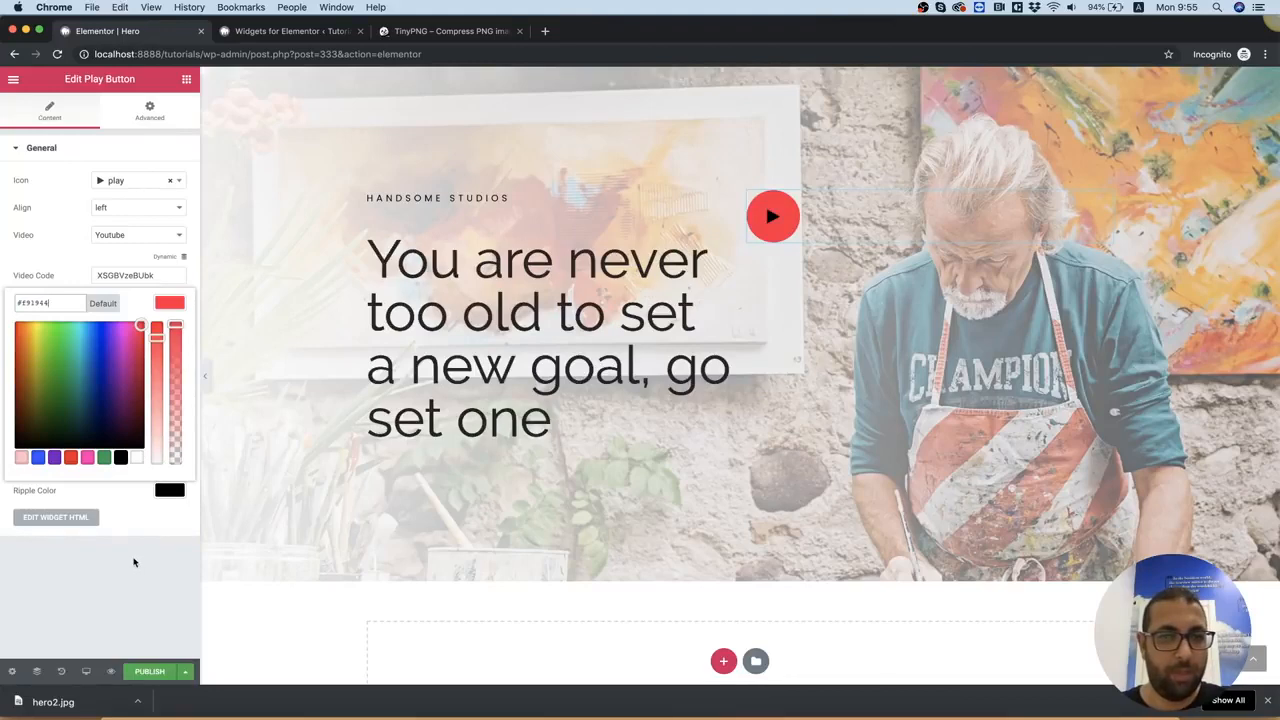
pyautogui.click(134, 562)
# Set the Play Button's icon color to white #ffffff
pyautogui.click(179, 330)
pyautogui.moveTo(112, 368); pyautogui.dragTo(157, 346)
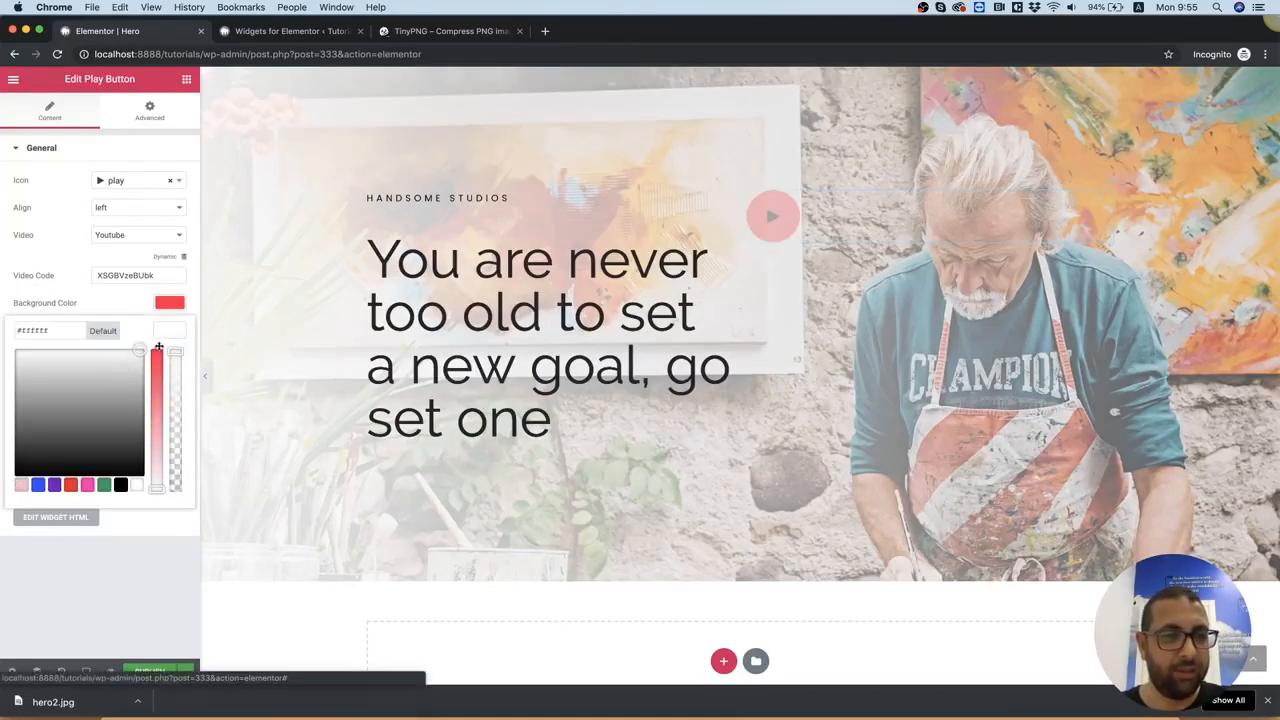
pyautogui.click(130, 576)
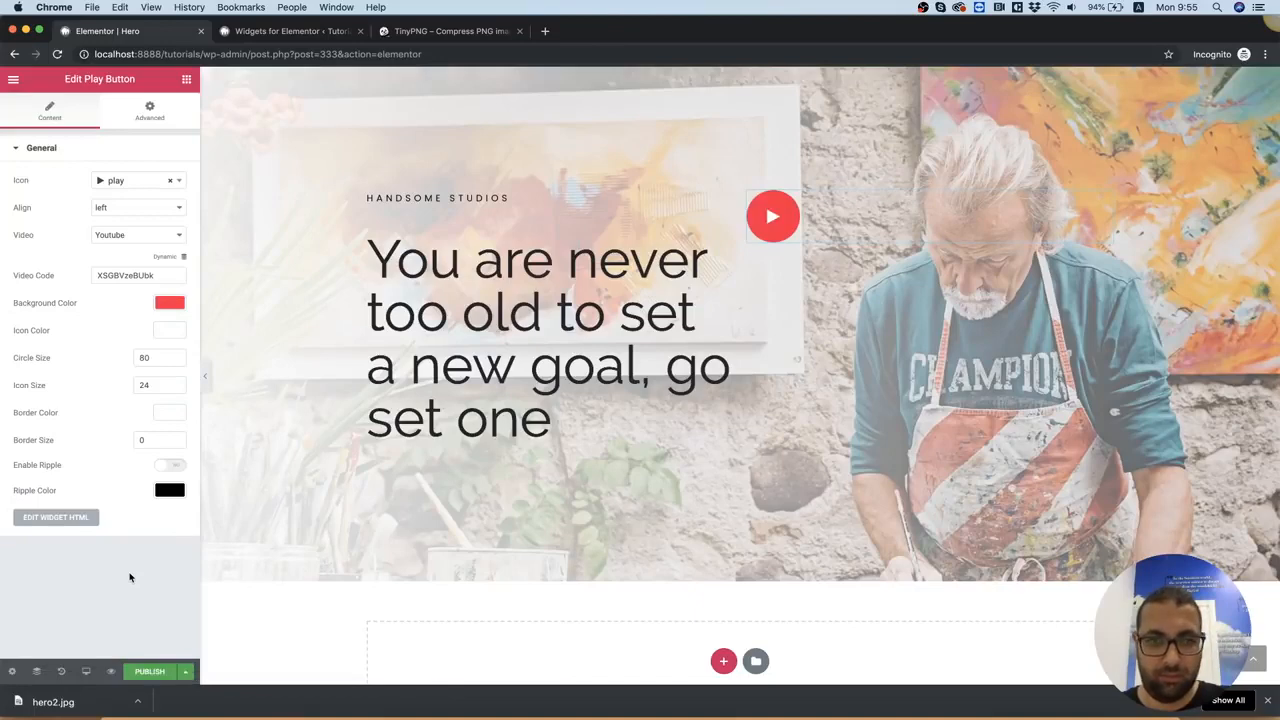
# Switch to Photoshop, close the Color Picker and check the play circle's width and height using Free Transform and Info
pyautogui.click(818, 712)
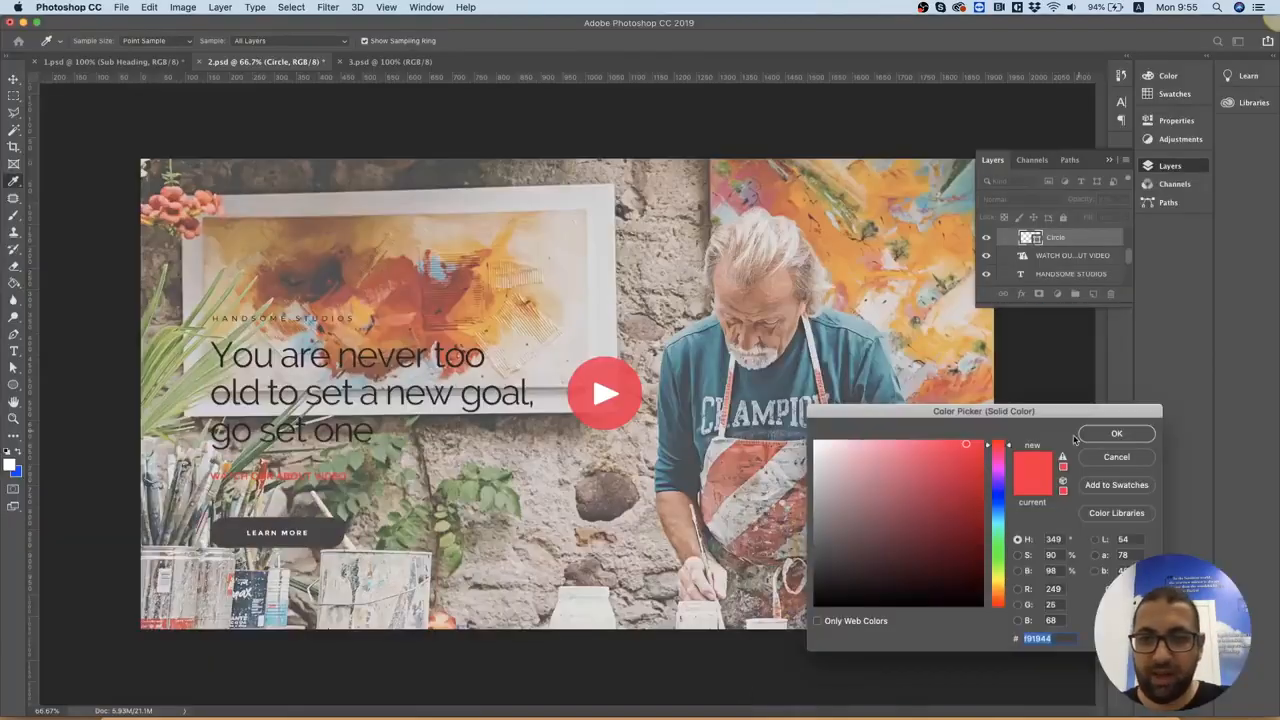
pyautogui.click(1110, 434)
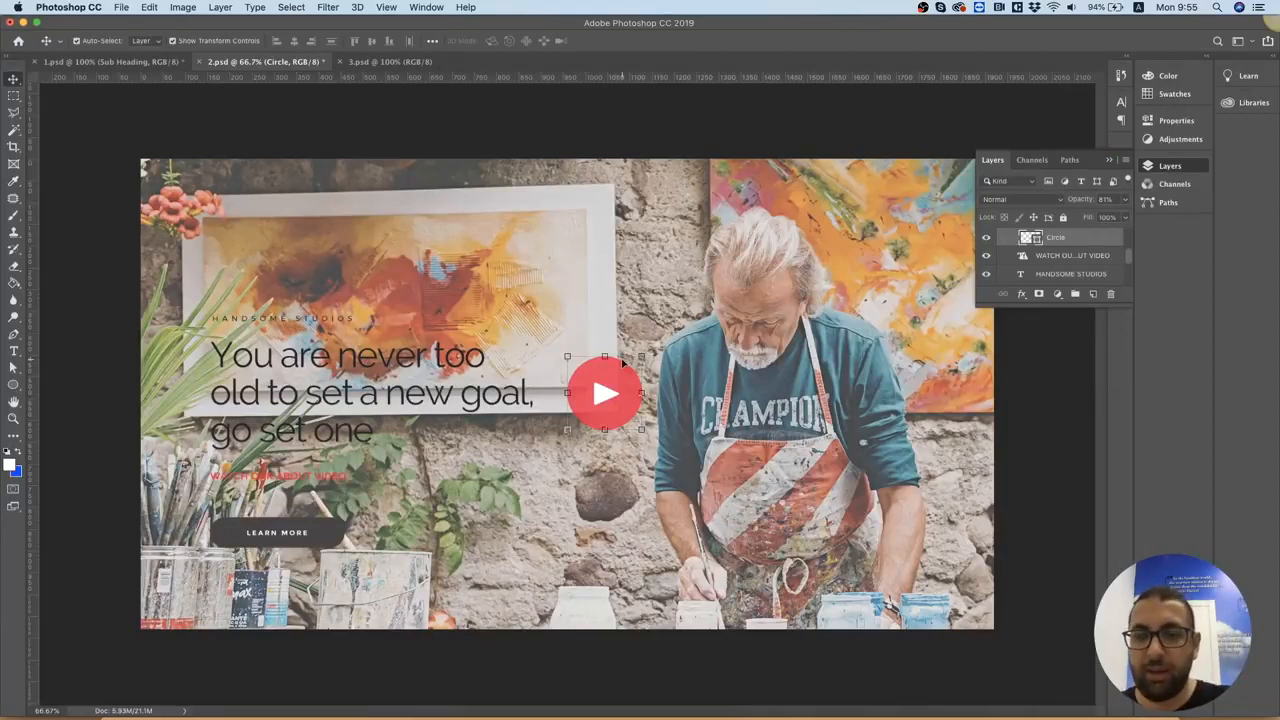
pyautogui.press('super+t')
pyautogui.click(415, 7)
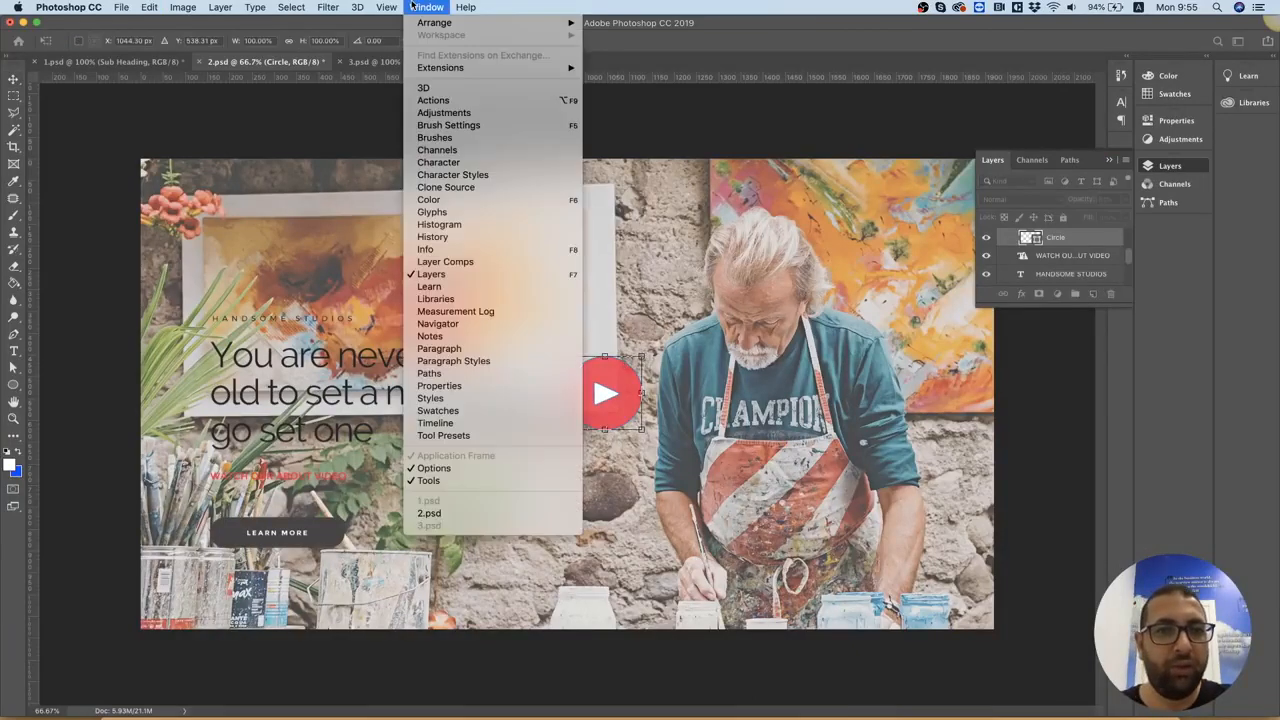
pyautogui.click(456, 250)
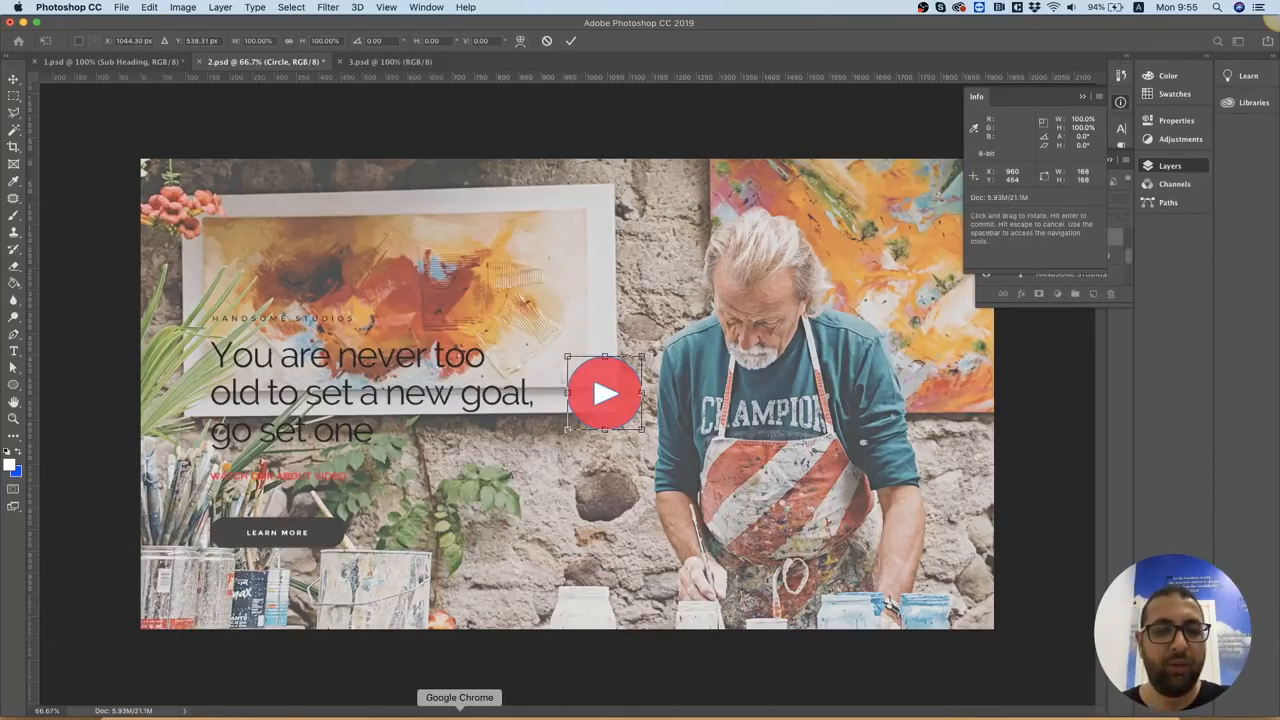
# Return to Chrome and set the Play Button's circle size to 168 and its icon size to 44
pyautogui.click(459, 714)
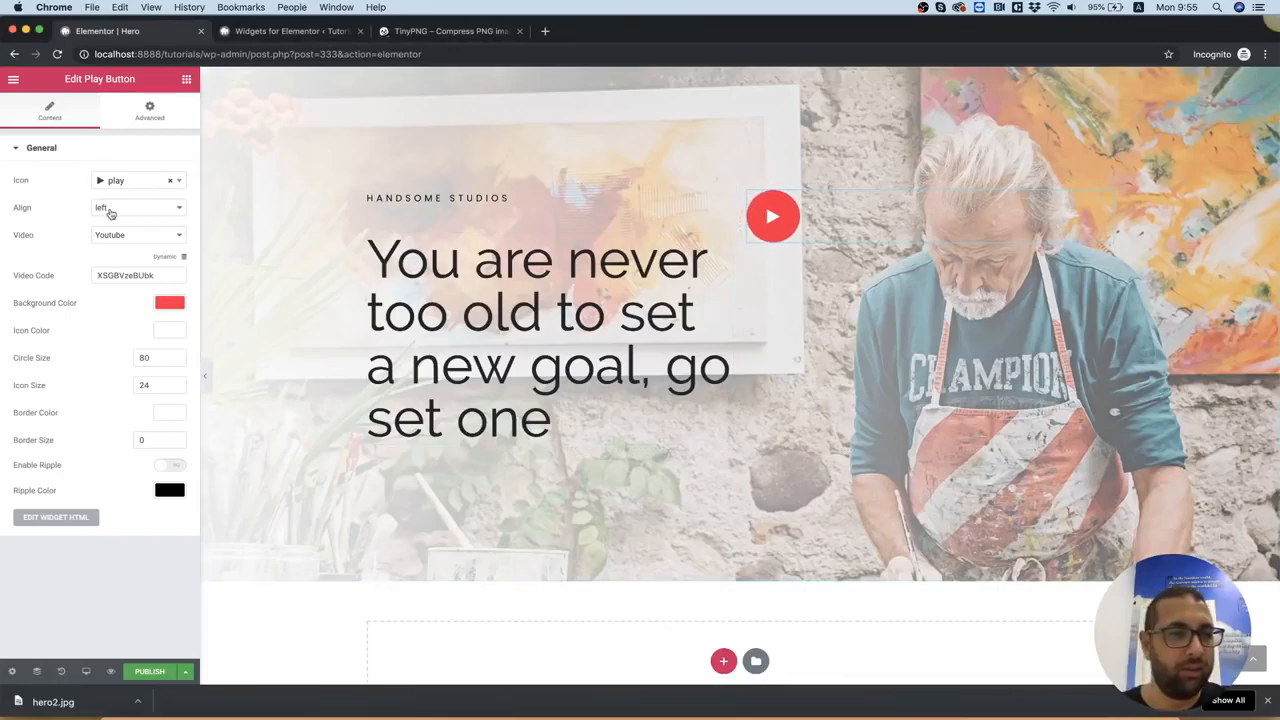
pyautogui.doubleClick(146, 357)
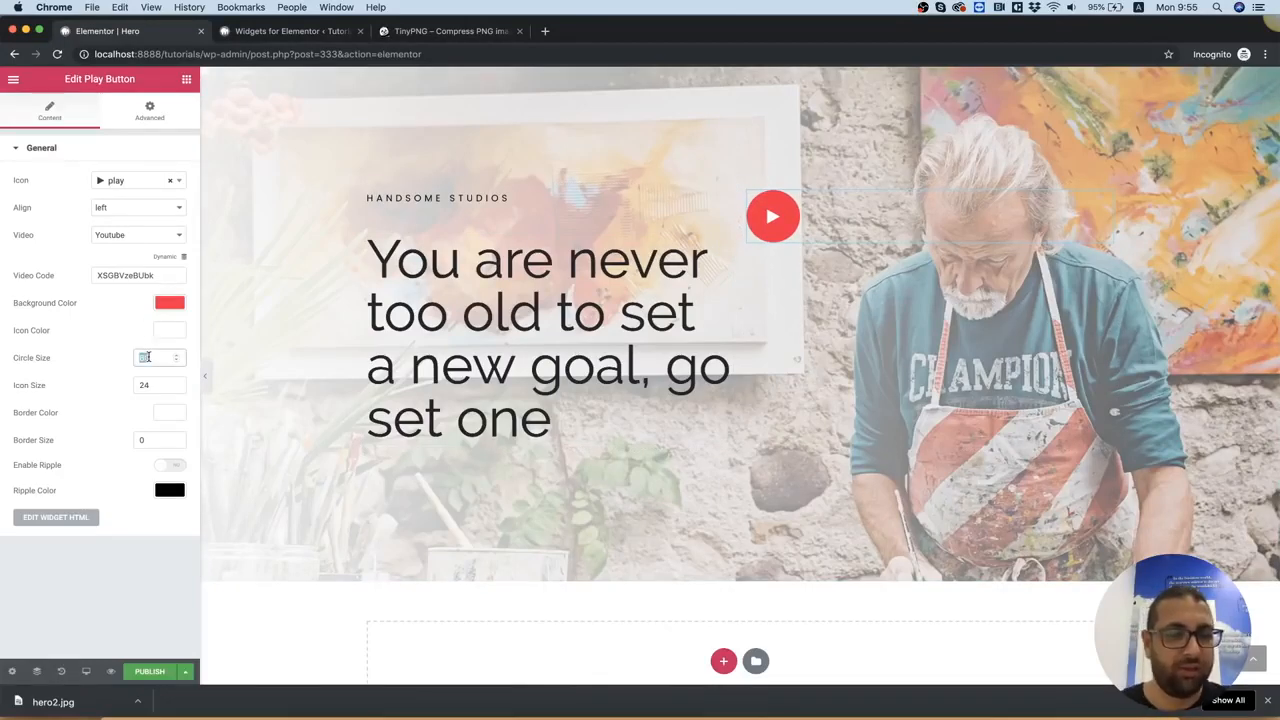
pyautogui.write('168')
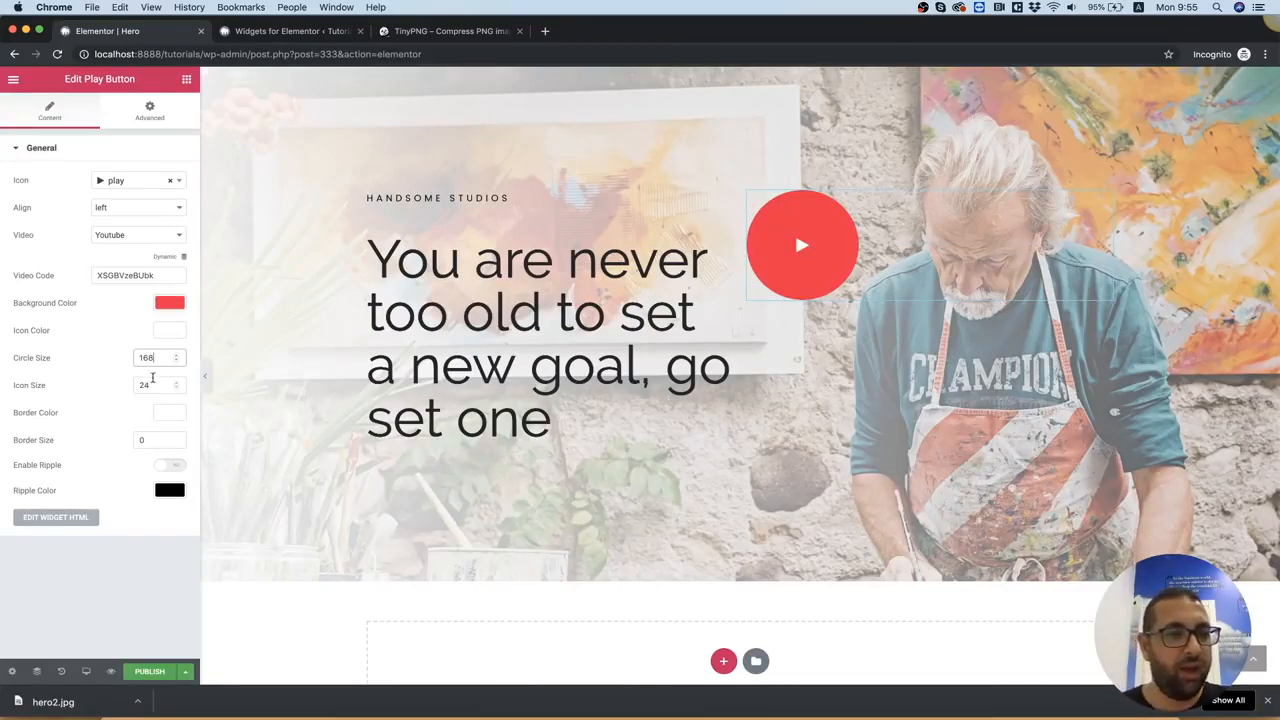
pyautogui.doubleClick(145, 384)
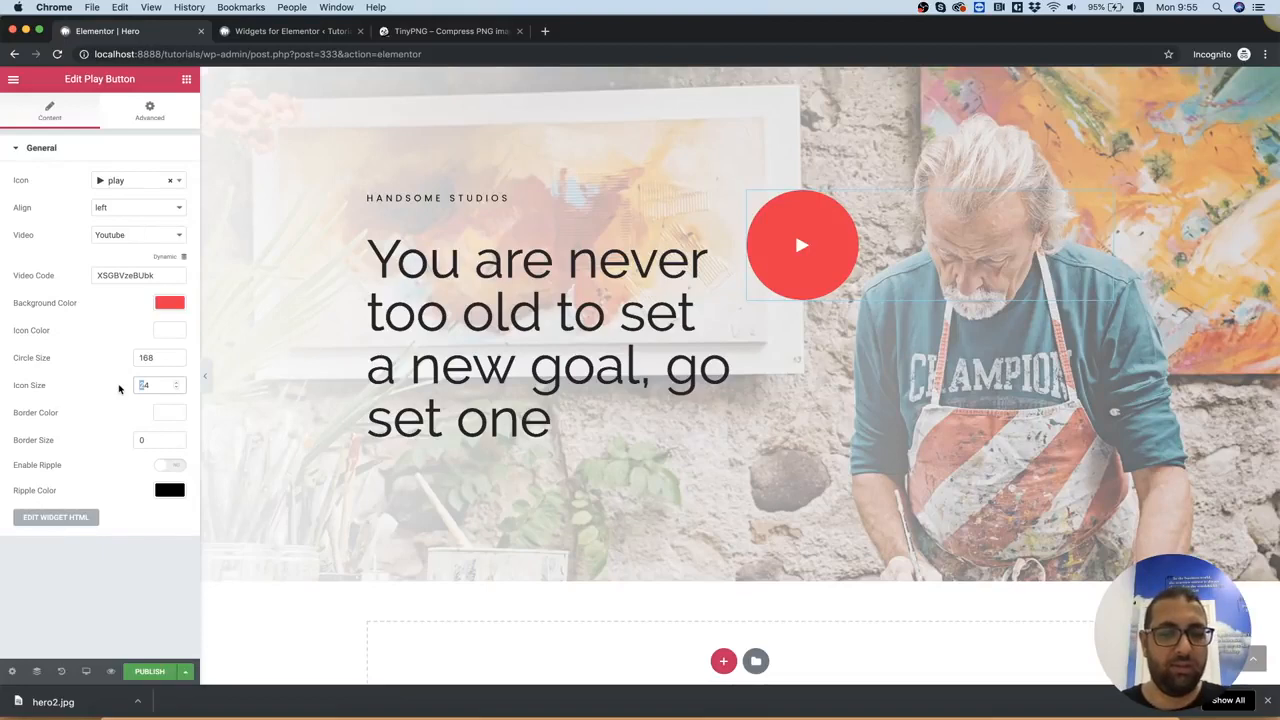
pyautogui.write('44')
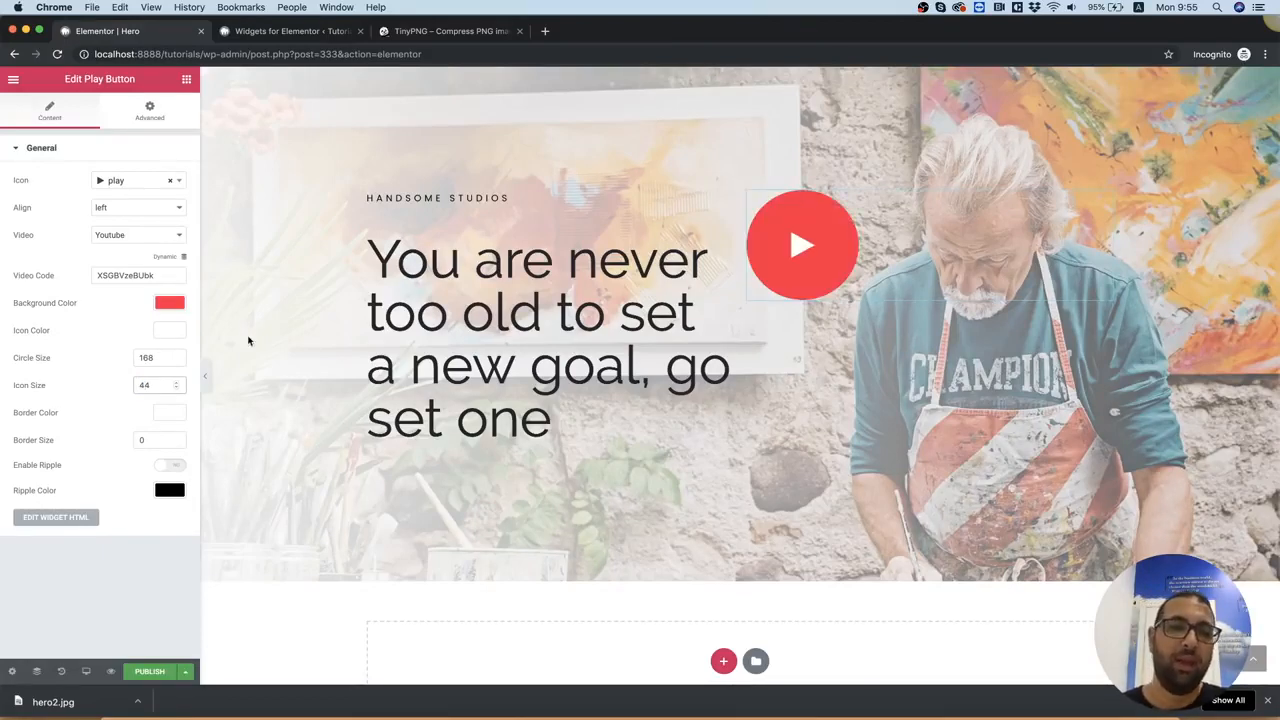
# Lower the opacity of the Play Button's red background color so the circle is slightly transparent
pyautogui.click(172, 303)
pyautogui.moveTo(175, 327); pyautogui.dragTo(176, 342)
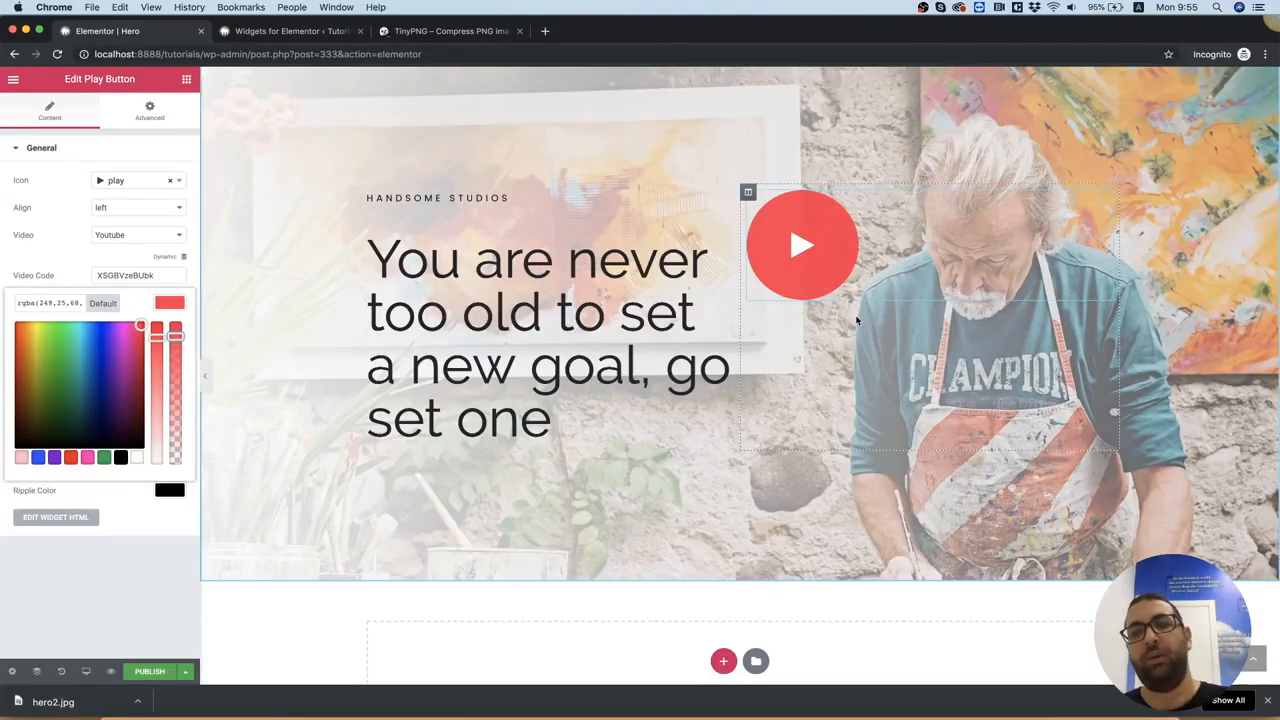
pyautogui.moveTo(176, 337); pyautogui.dragTo(175, 355)
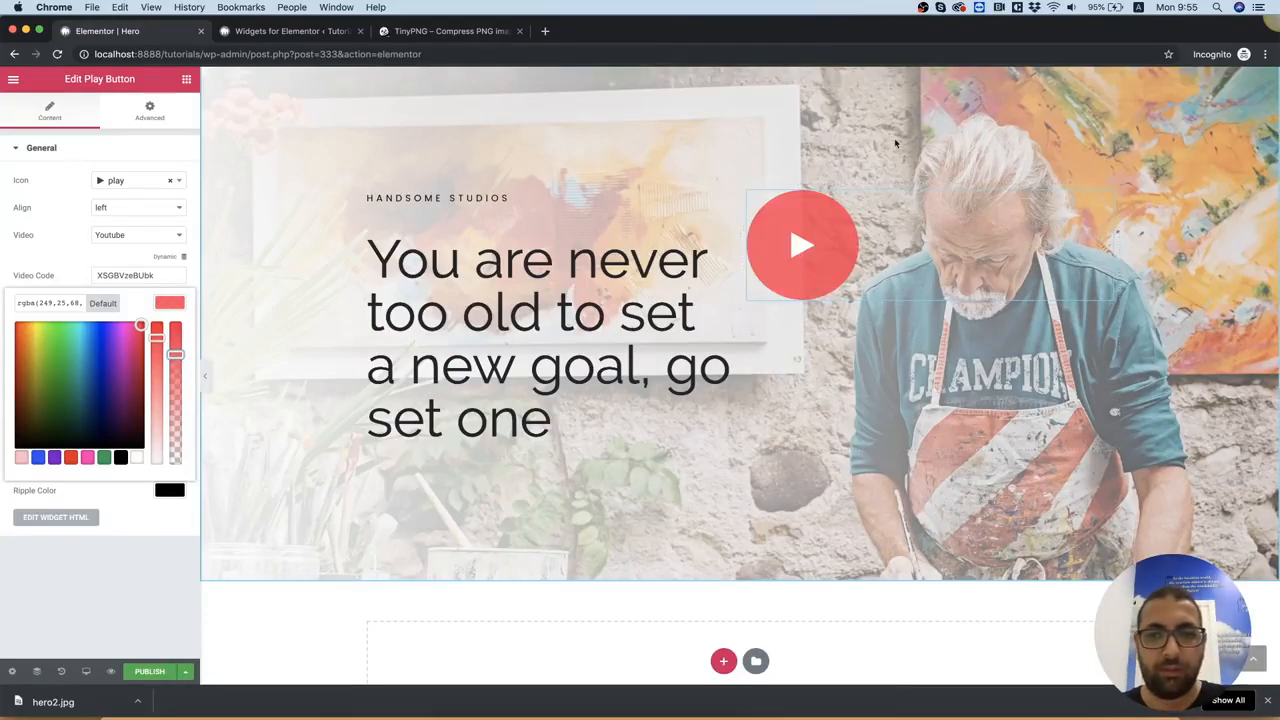
# Compare the play button's position with the Photoshop design, return to Chrome and set only the Play Button's top padding to 50
pyautogui.click(820, 716)
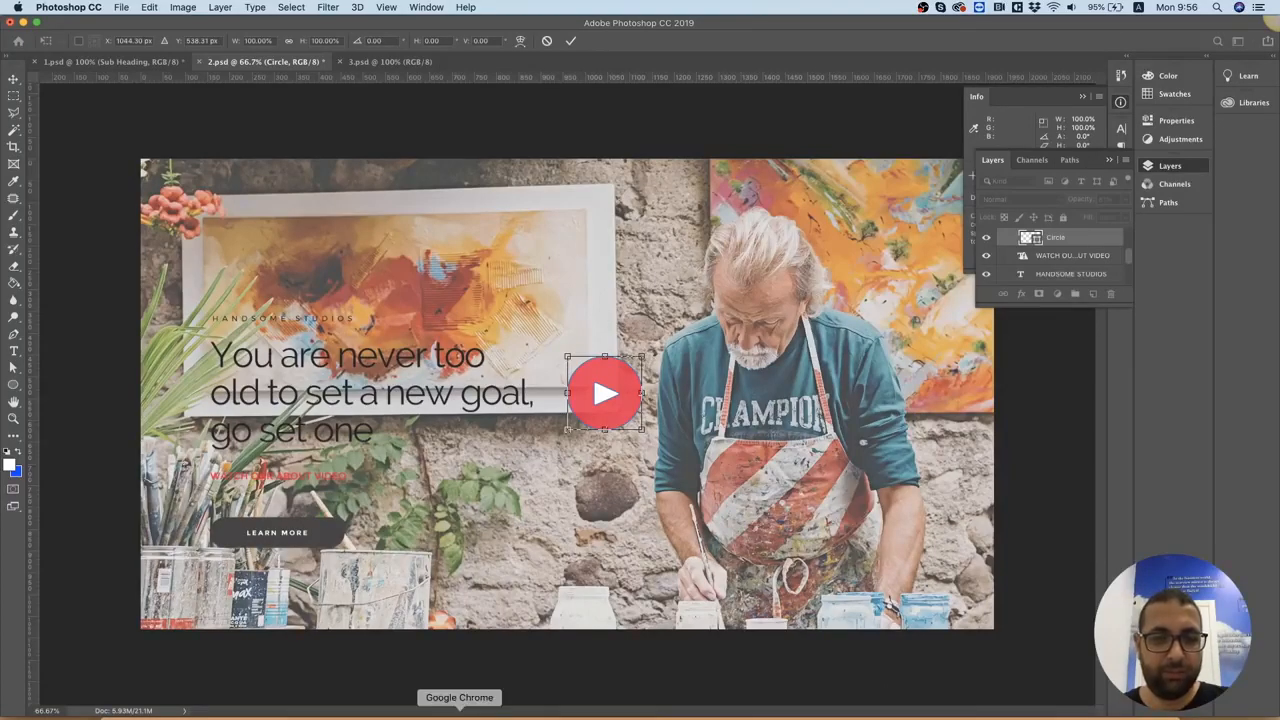
pyautogui.click(459, 714)
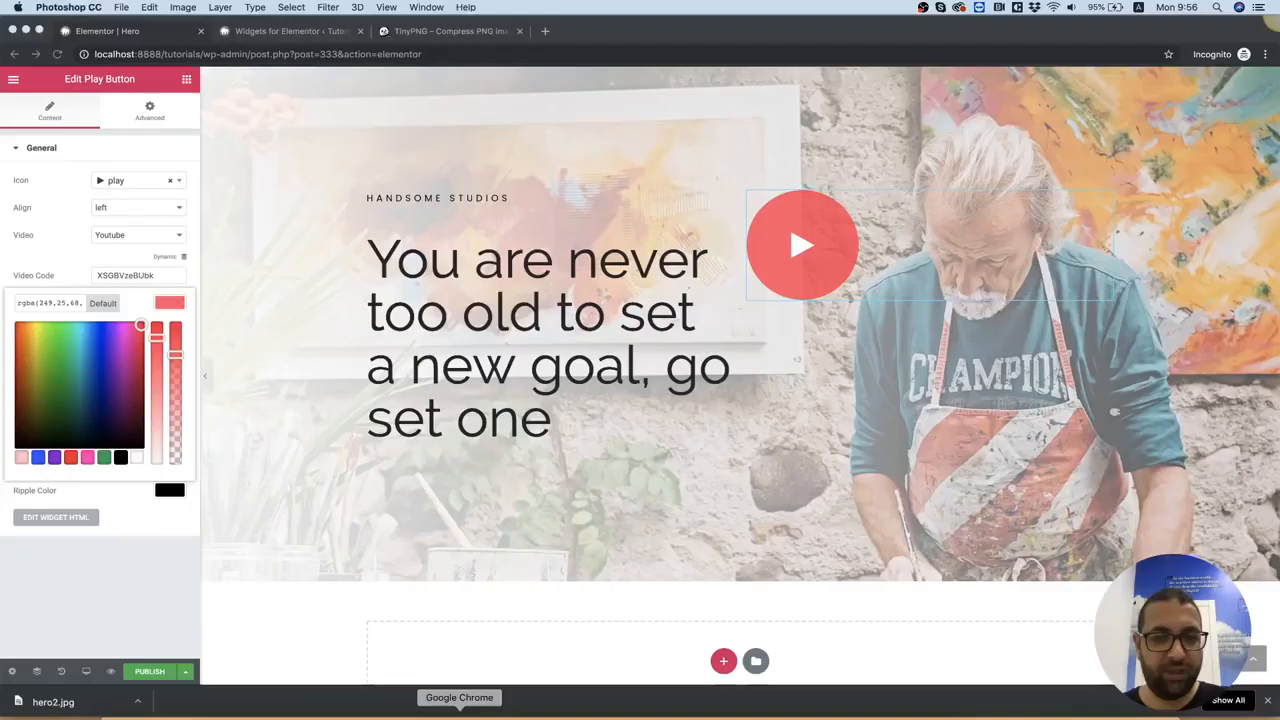
pyautogui.rightClick(938, 250)
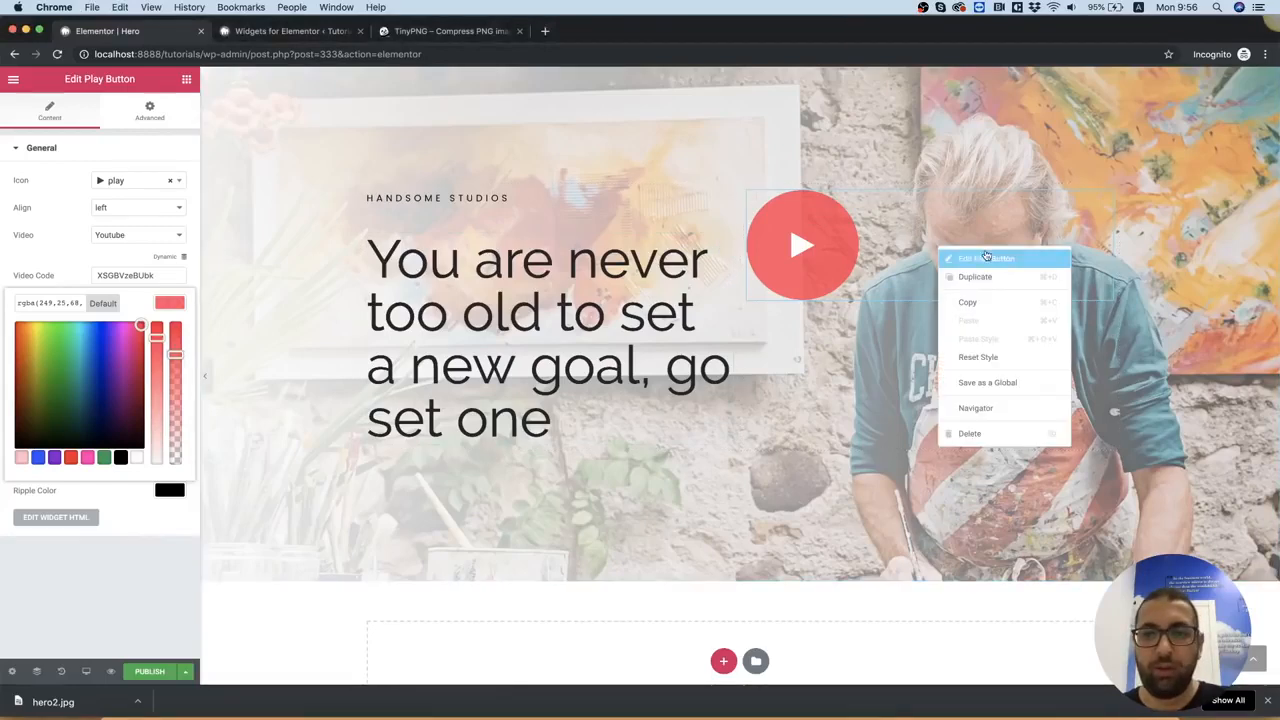
pyautogui.click(978, 258)
pyautogui.click(139, 118)
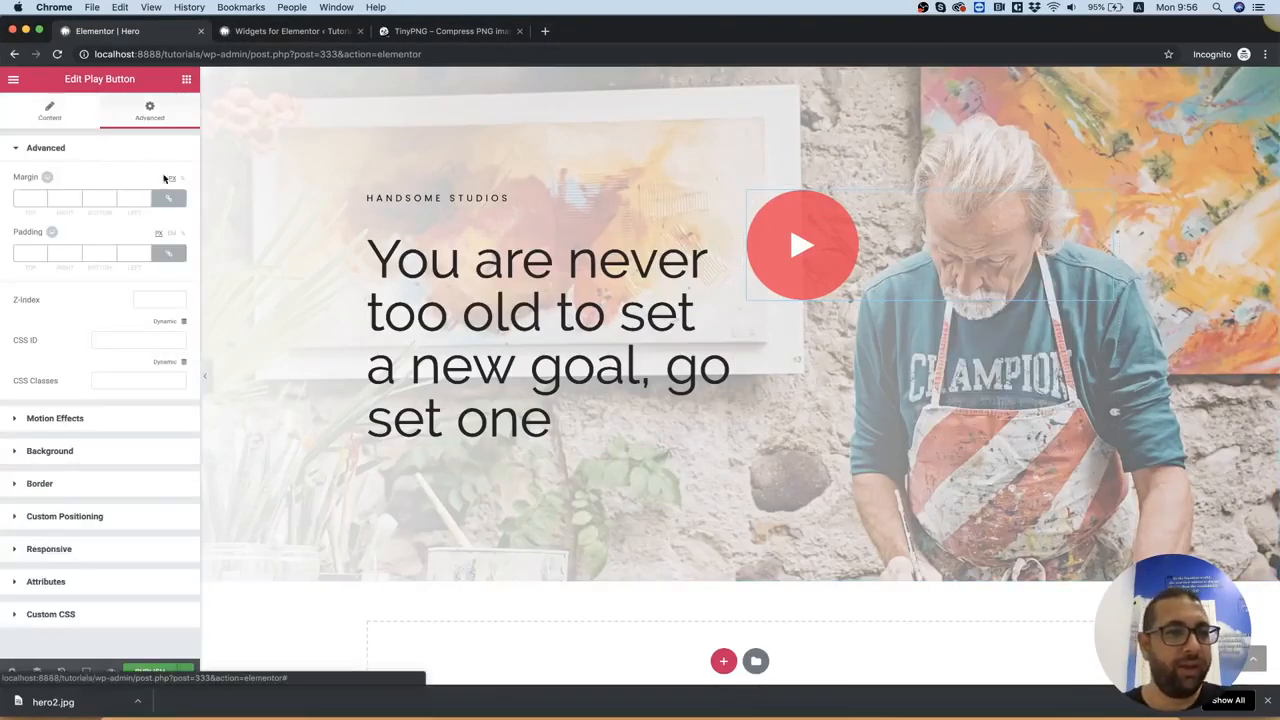
pyautogui.click(168, 253)
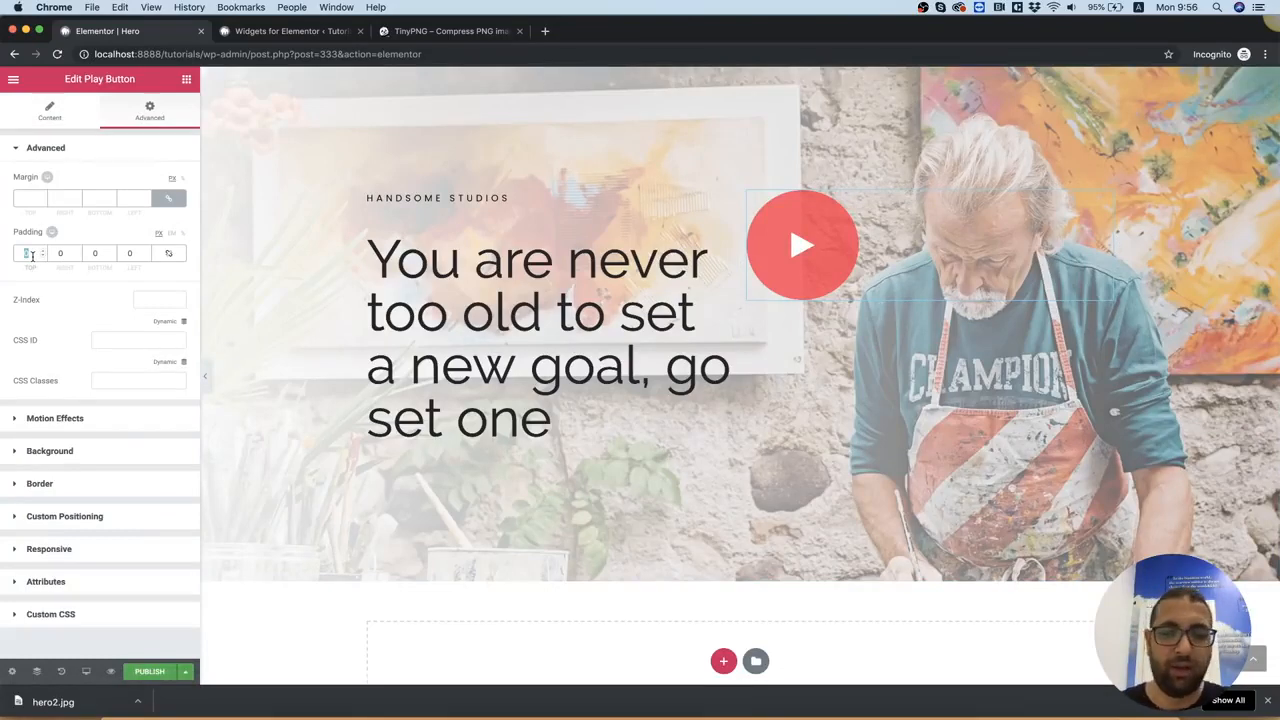
pyautogui.write('50')
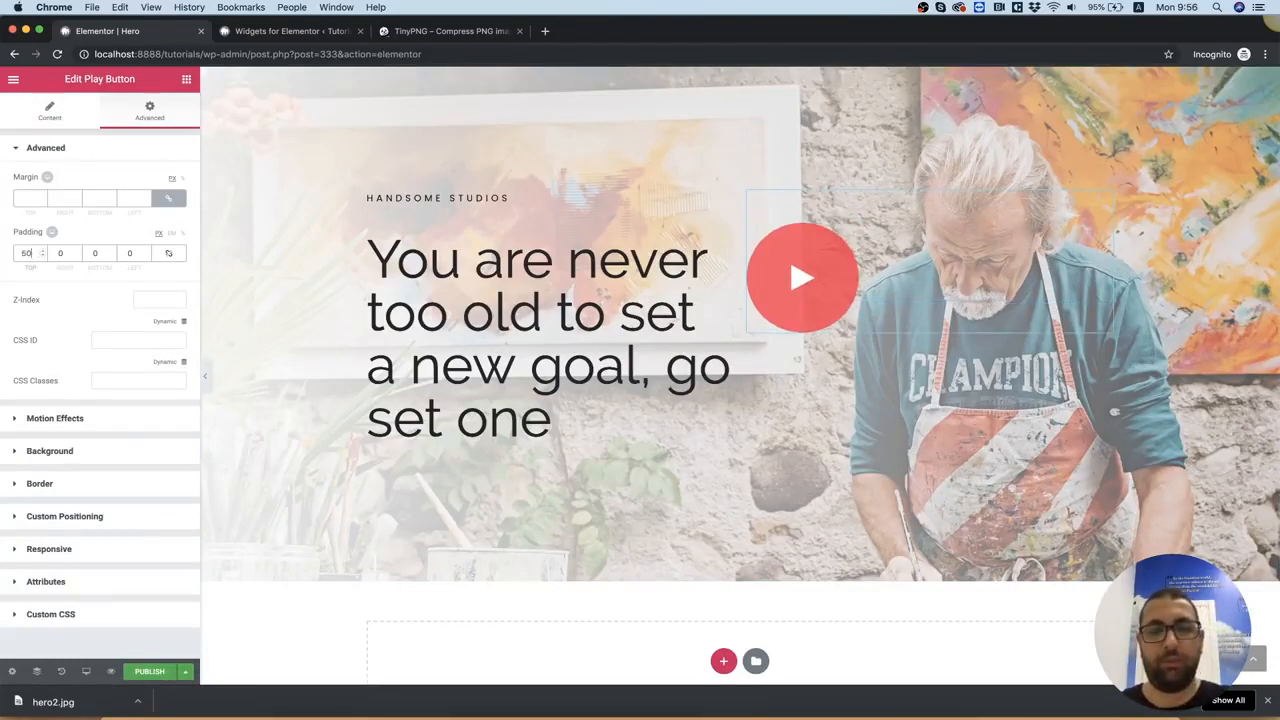
pyautogui.scroll(2, 700, 300)
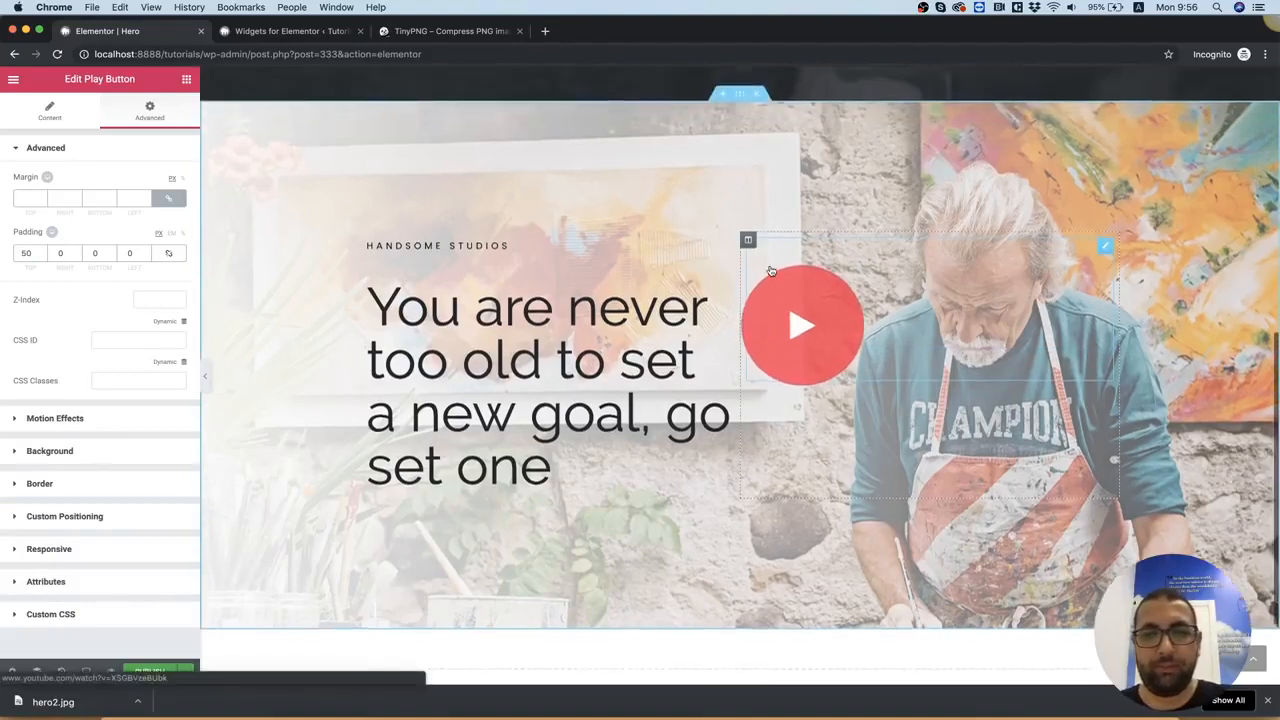
# Reopen the Play Button's content settings and enable its ripple effect
pyautogui.rightClick(888, 358)
pyautogui.click(936, 370)
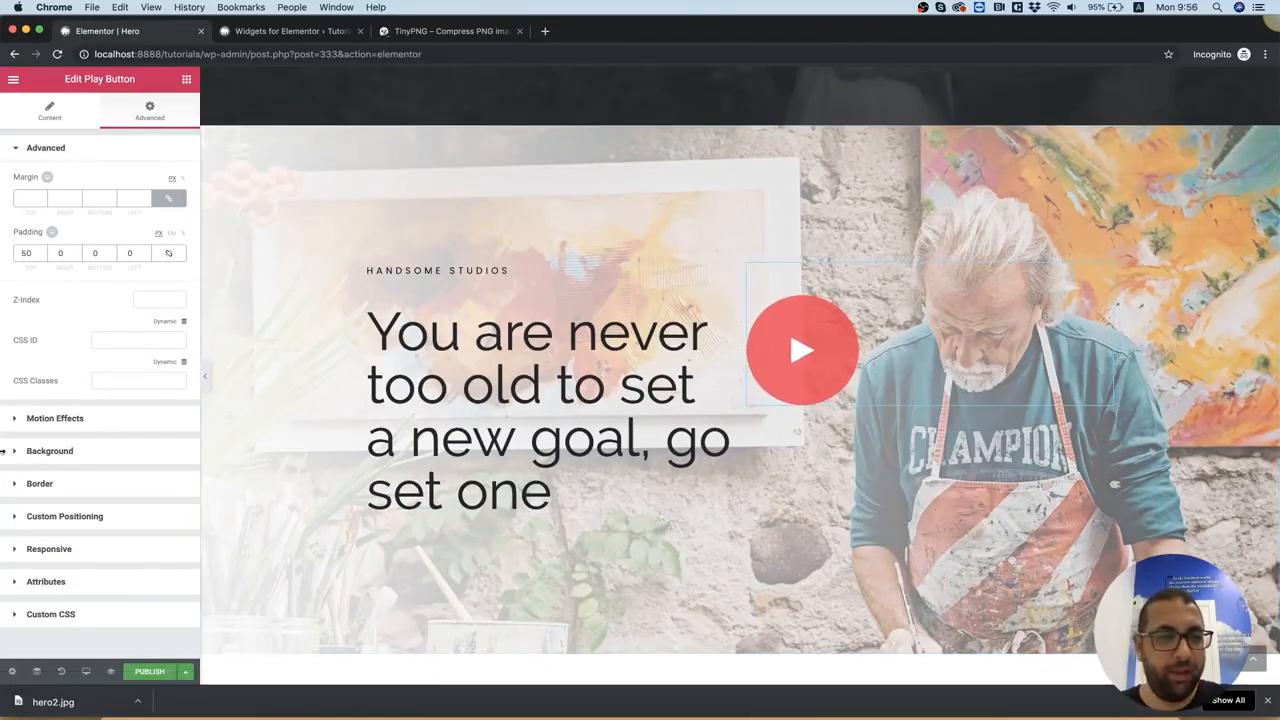
pyautogui.click(46, 126)
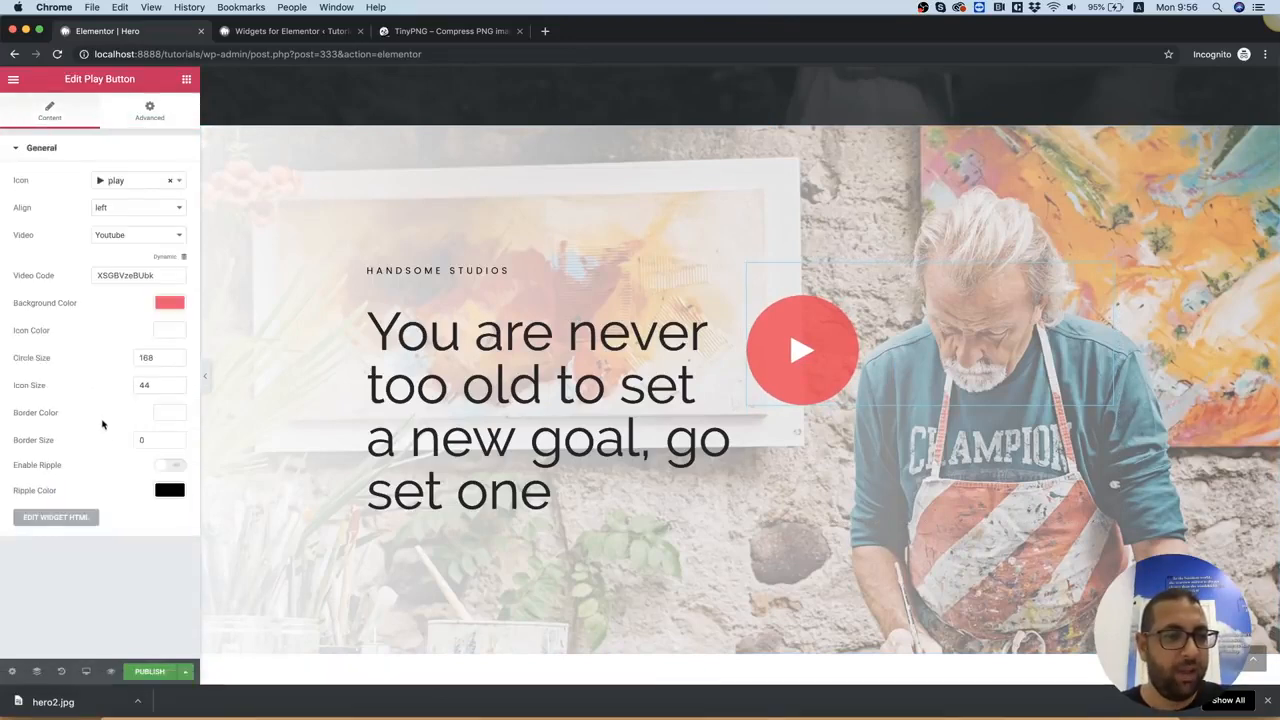
pyautogui.click(168, 466)
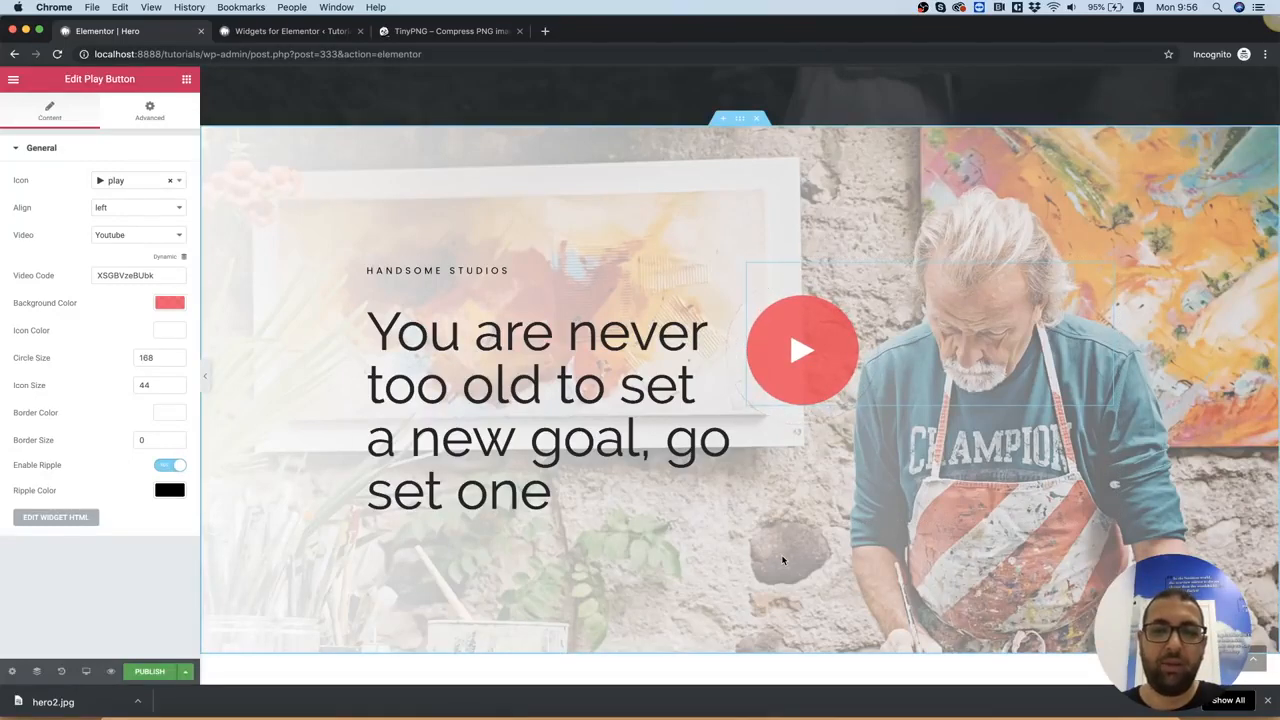
# Copy the Play Button's background color, rgba 249,25,68,0.78, and apply it as the ripple color
pyautogui.click(171, 490)
pyautogui.click(167, 304)
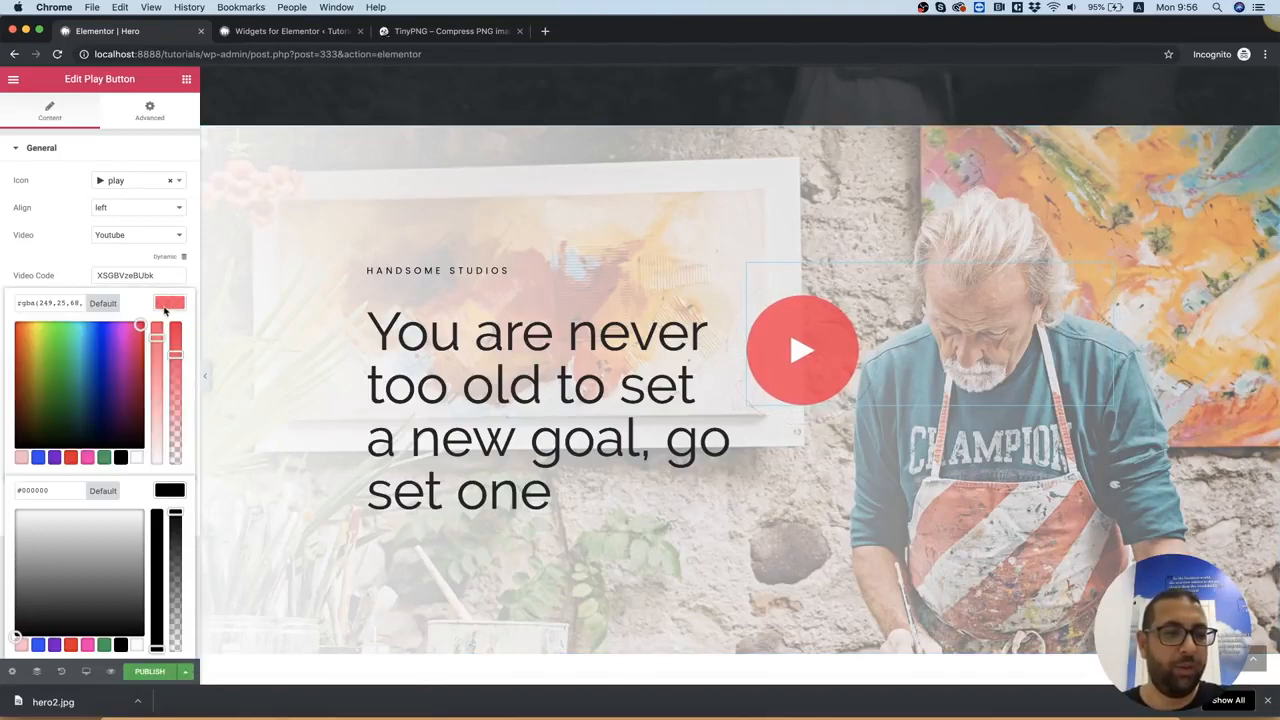
pyautogui.tripleClick(59, 308)
pyautogui.click(71, 280)
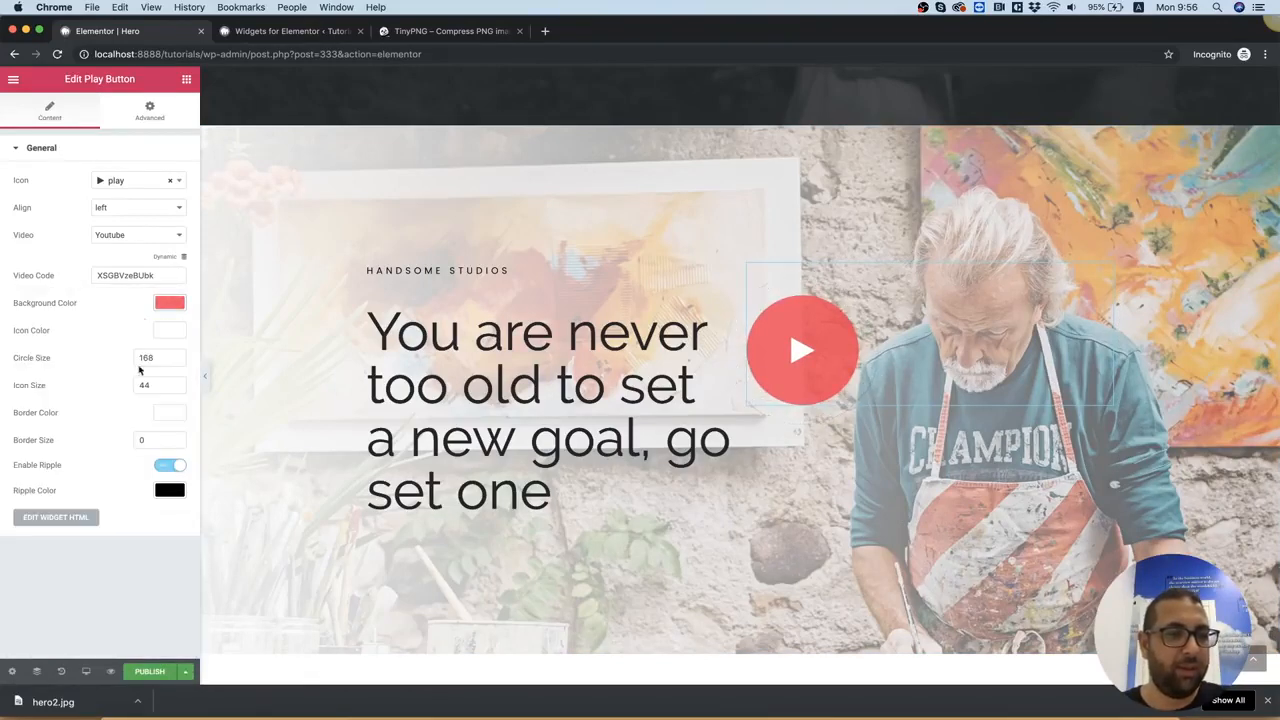
pyautogui.click(171, 490)
pyautogui.tripleClick(54, 490)
pyautogui.write('rgba(249,25,68,0.78)')
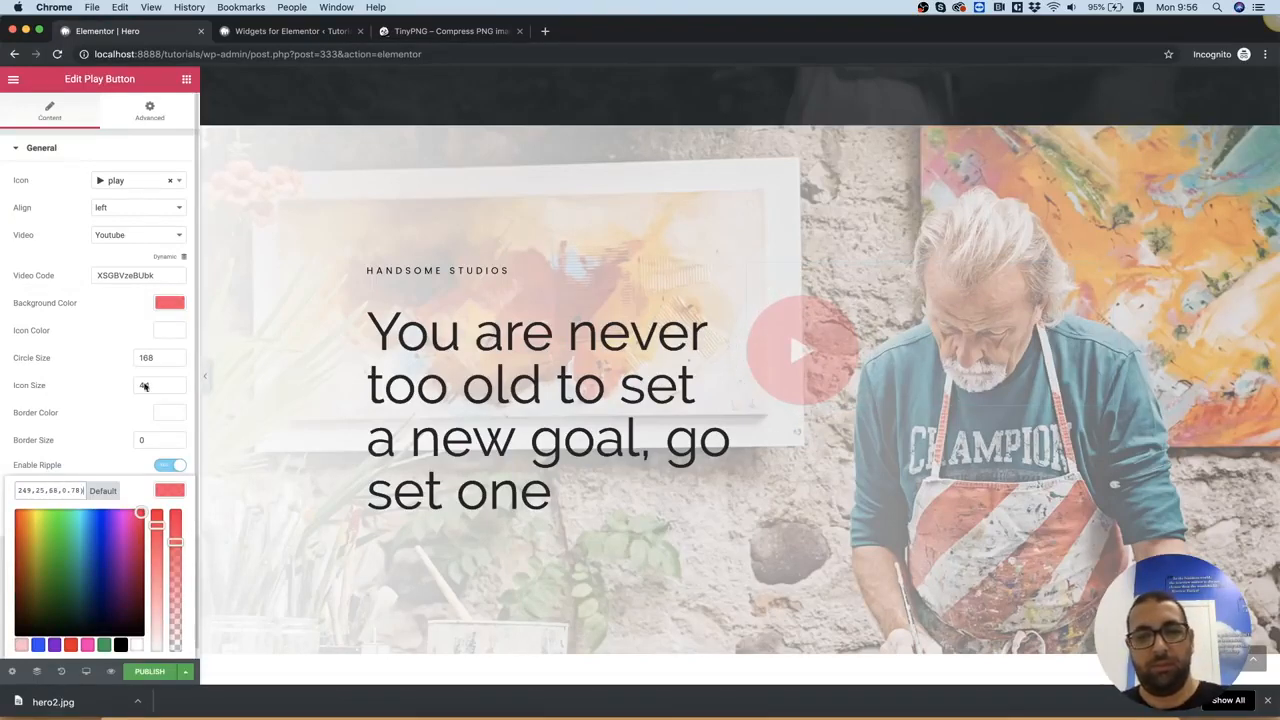
pyautogui.click(117, 323)
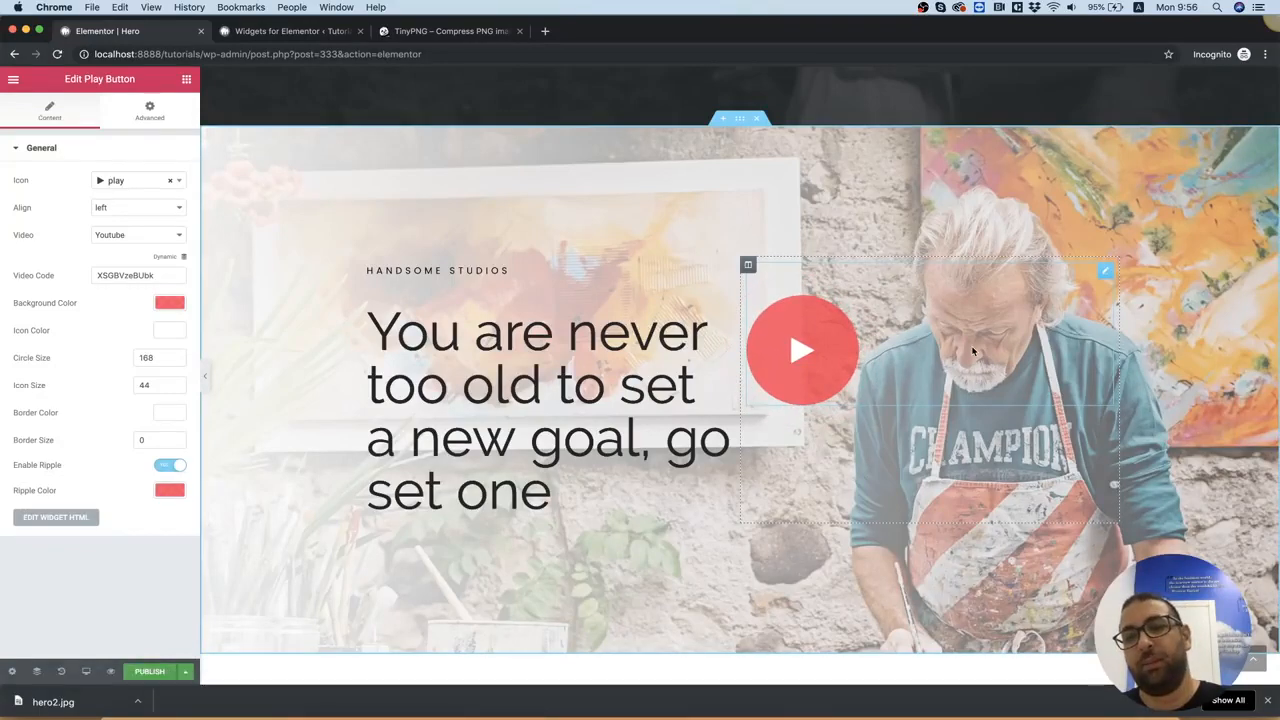
# Set the Play Button's left padding to 30 to move the circle away from the heading
pyautogui.rightClick(886, 295)
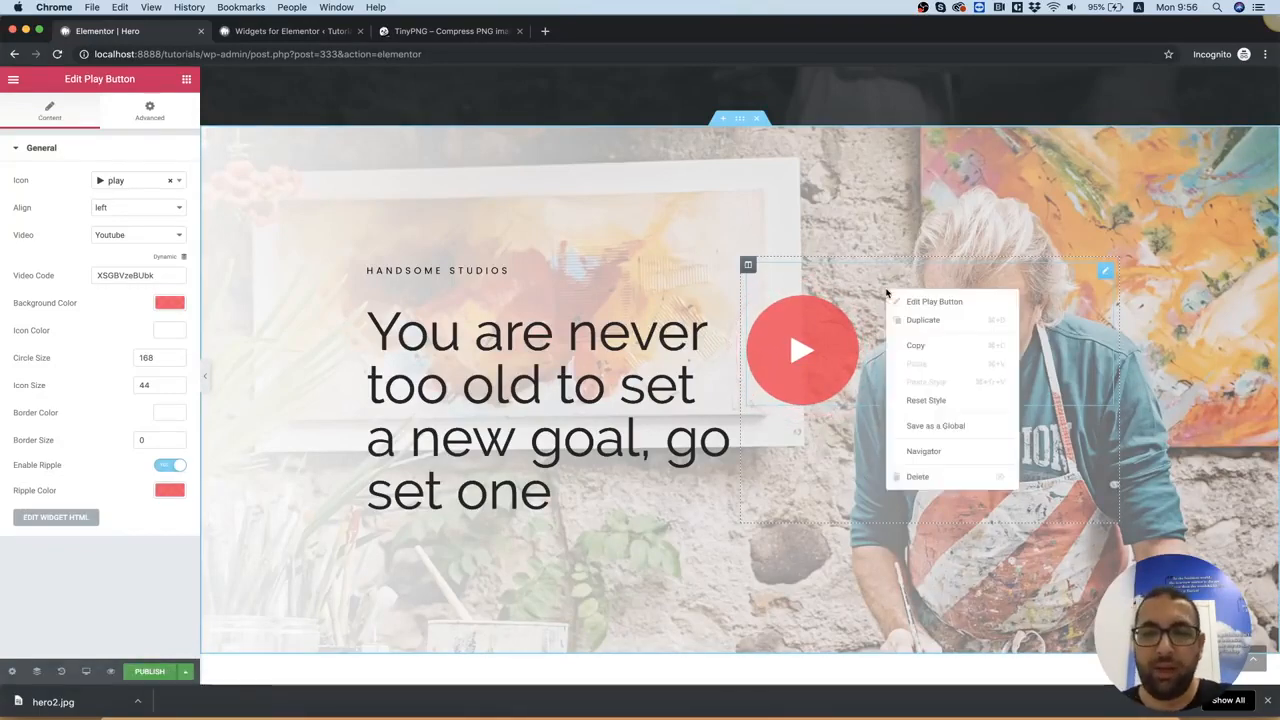
pyautogui.click(904, 301)
pyautogui.click(150, 110)
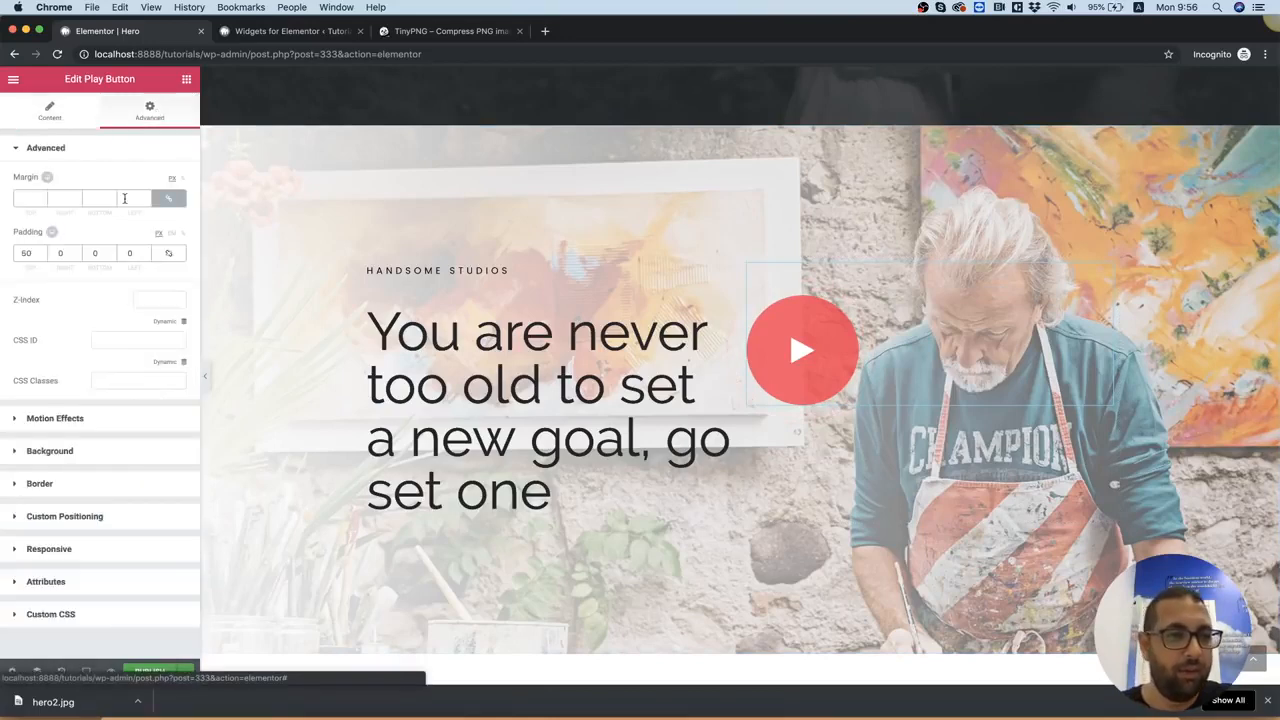
pyautogui.click(129, 253)
pyautogui.write('30')
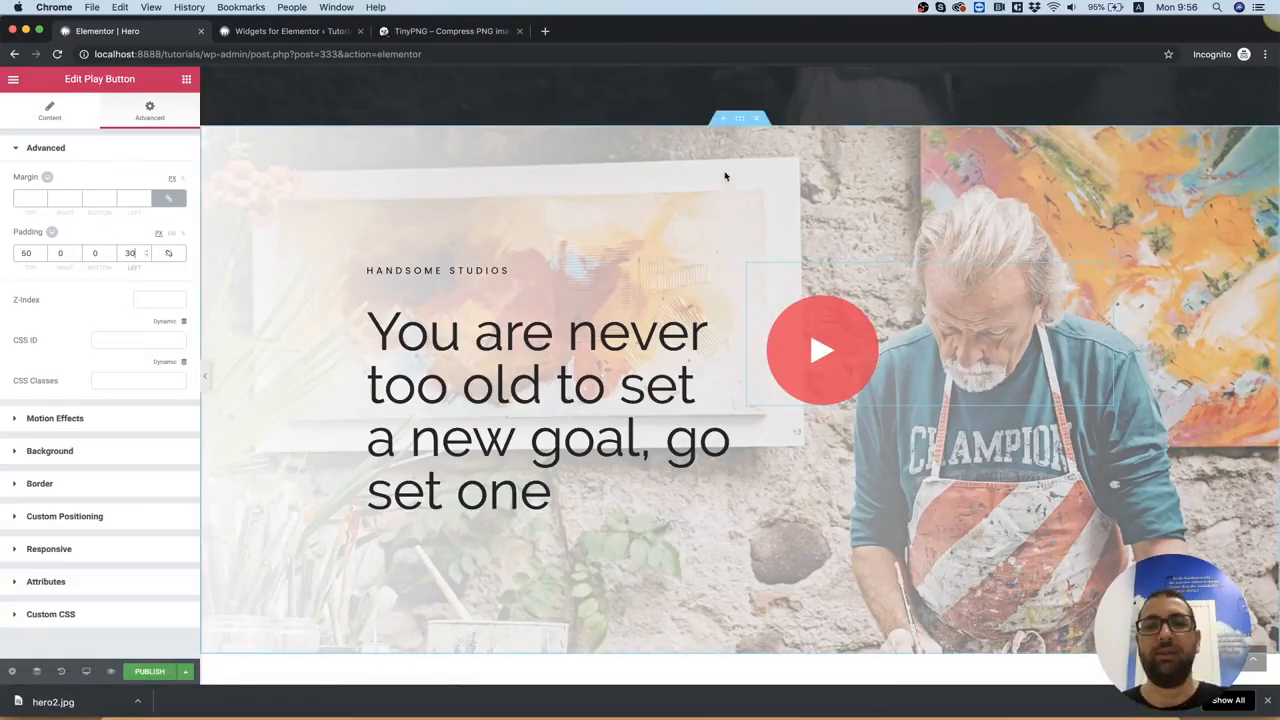
pyautogui.scroll(-1, 523, 293)
pyautogui.scroll(1, 523, 293)
# Check the button in the Photoshop design, return to Chrome and add a Large Button widget below the second hero's heading
pyautogui.click(820, 716)
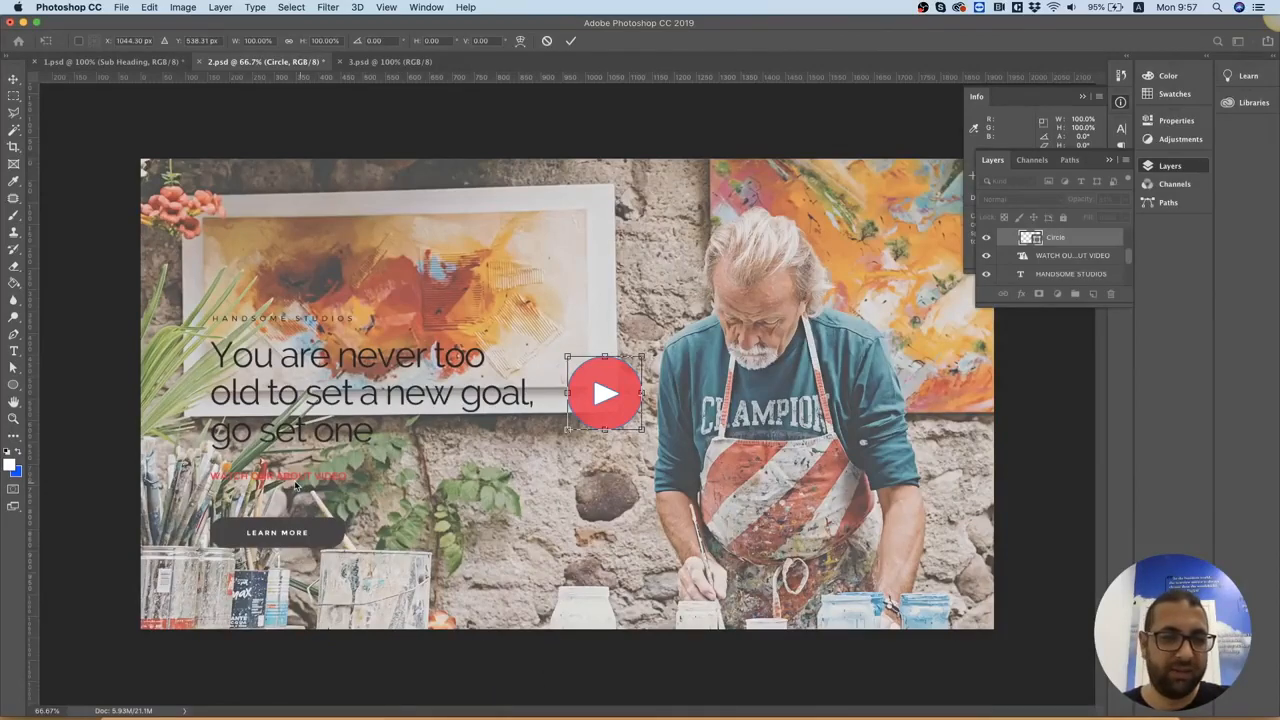
pyautogui.click(457, 712)
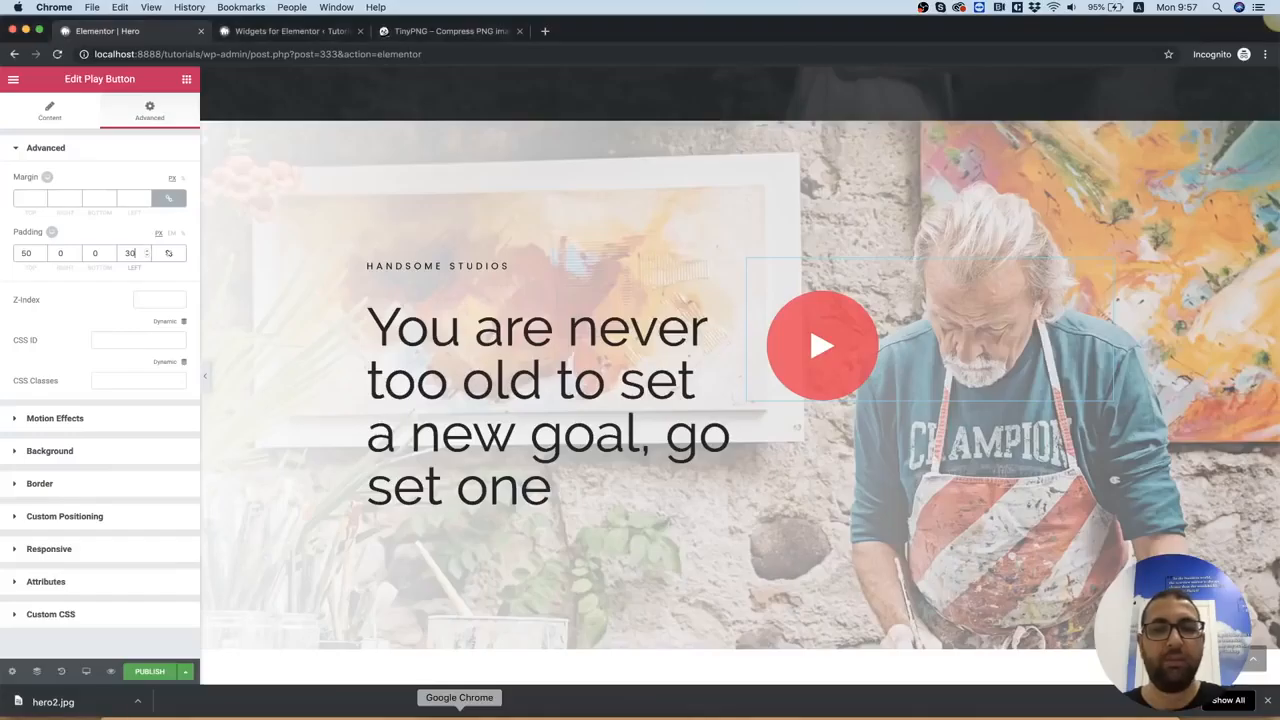
pyautogui.click(186, 80)
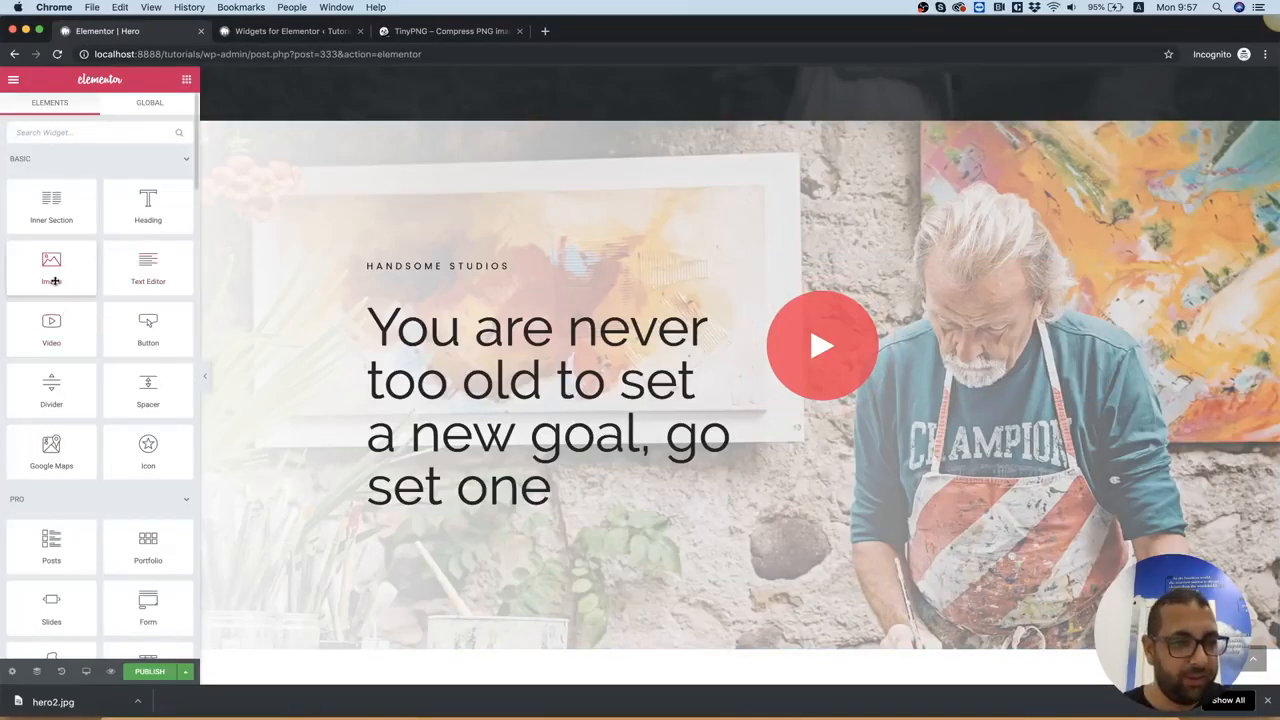
pyautogui.moveTo(148, 332); pyautogui.dragTo(420, 497)
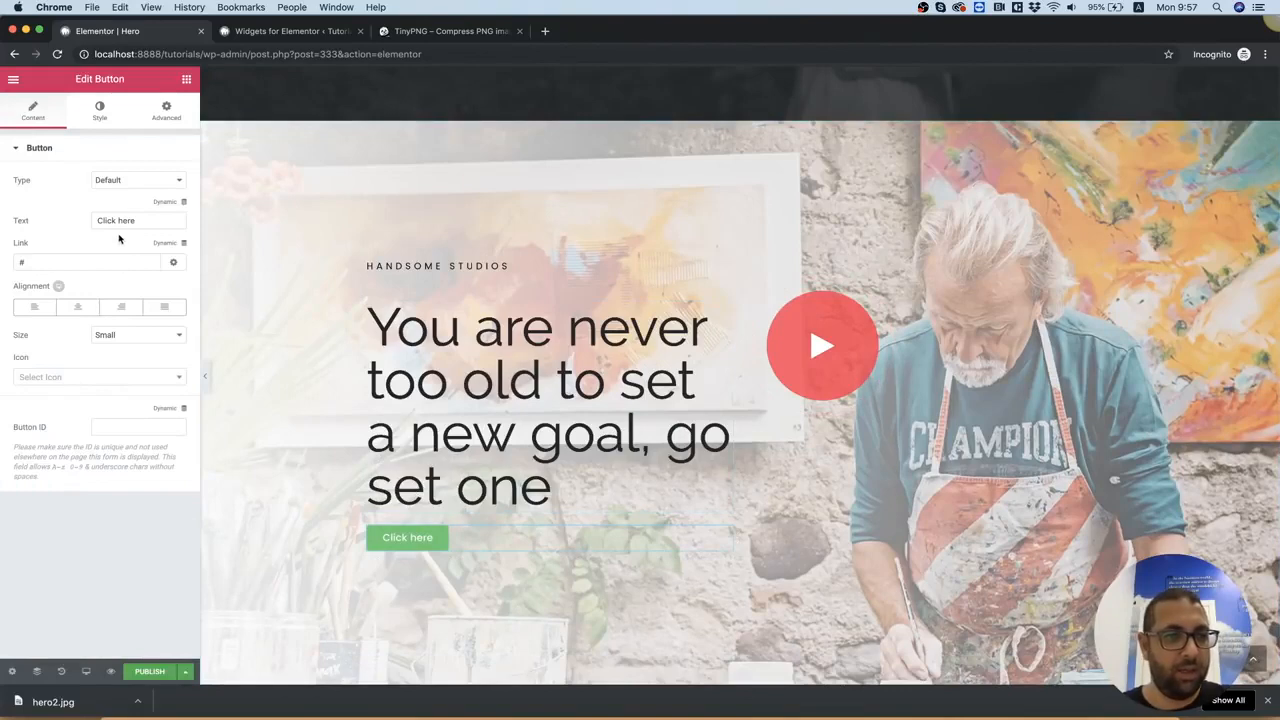
pyautogui.click(102, 338)
pyautogui.click(137, 361)
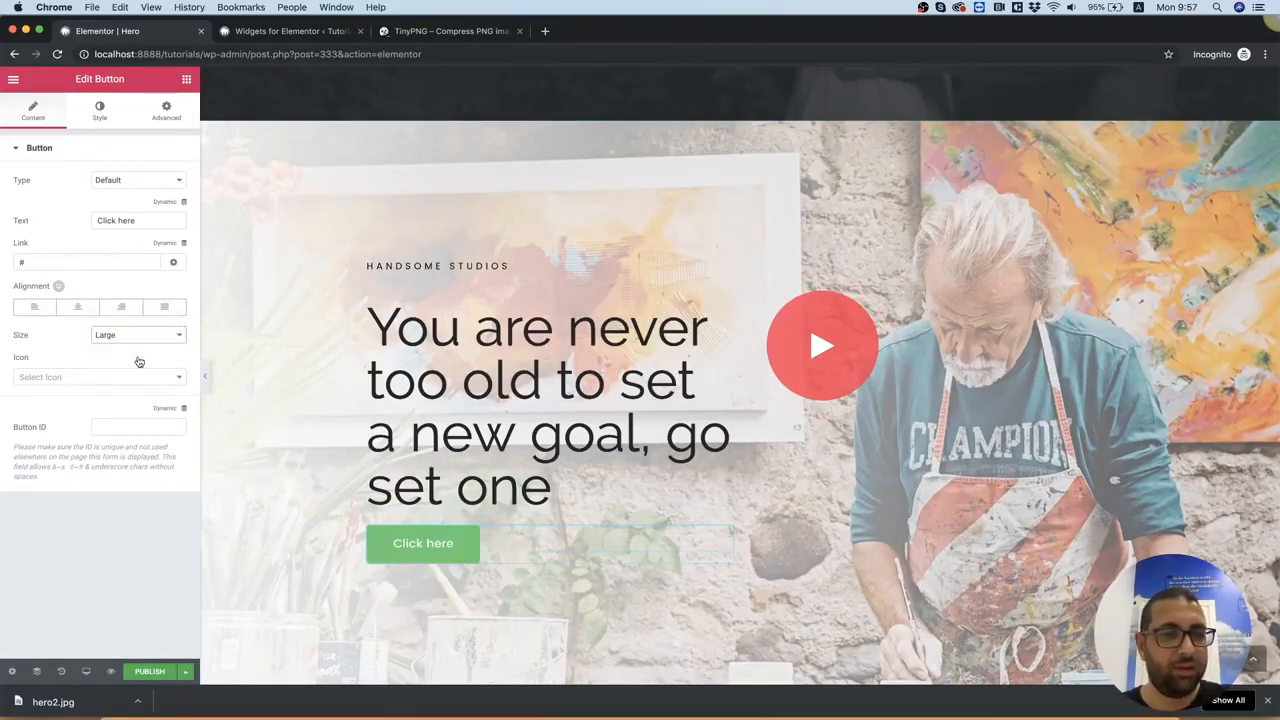
# Set the new button's border radius to 100 on all corners
pyautogui.click(100, 112)
pyautogui.click(175, 348)
pyautogui.click(175, 348)
pyautogui.click(27, 344)
pyautogui.write('100')
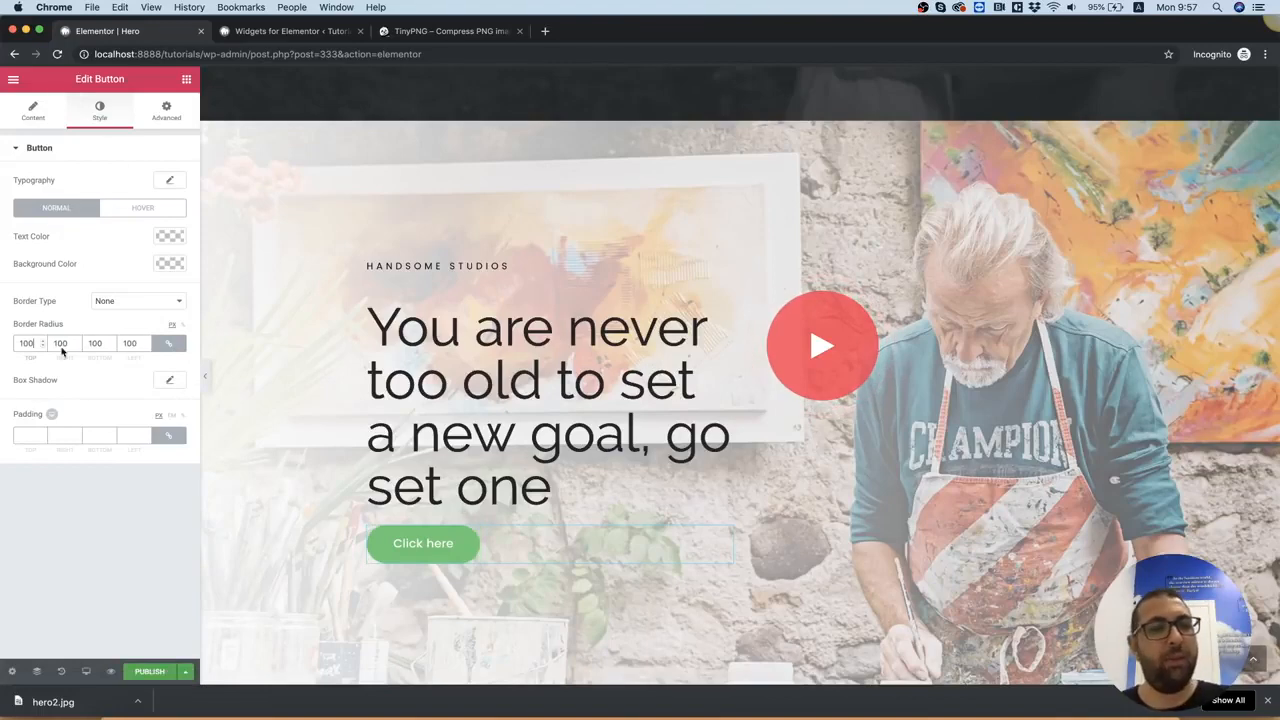
# Switch to Photoshop, cancel the open transform, select the Button shape behind LEARN MORE and copy its fill color code without changing it
pyautogui.click(820, 717)
pyautogui.press('Escape')
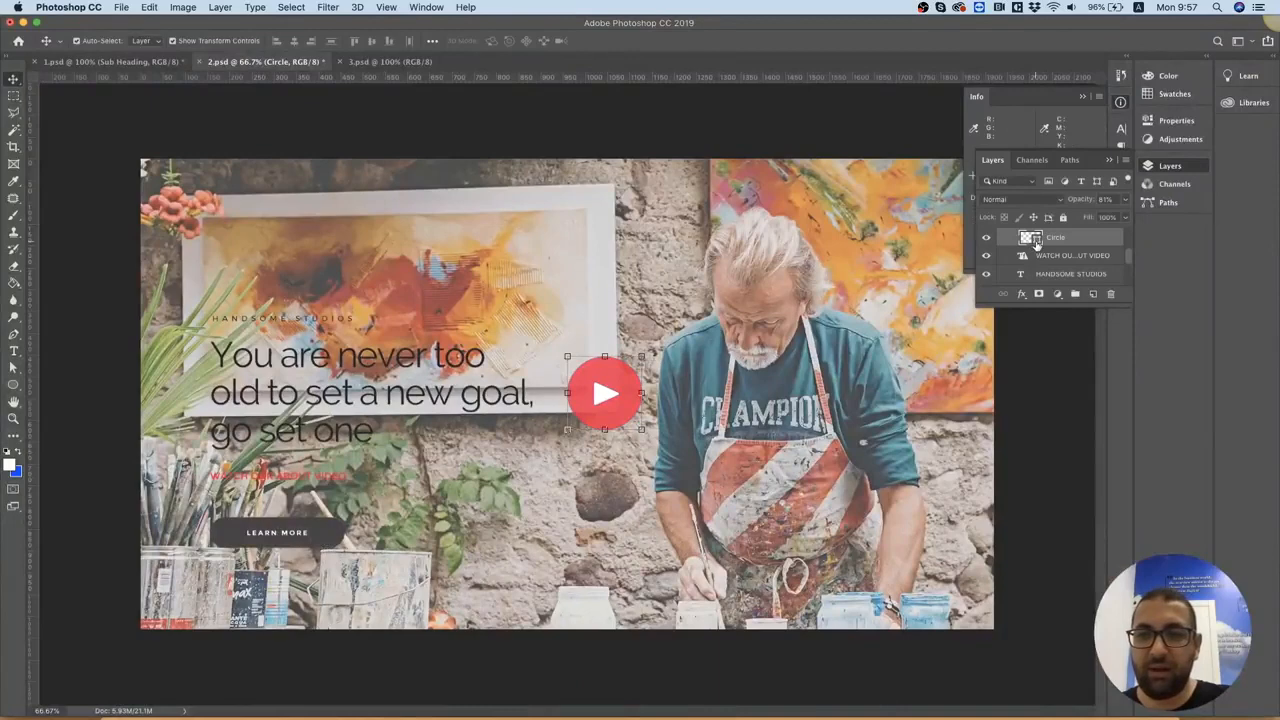
pyautogui.doubleClick(1036, 242)
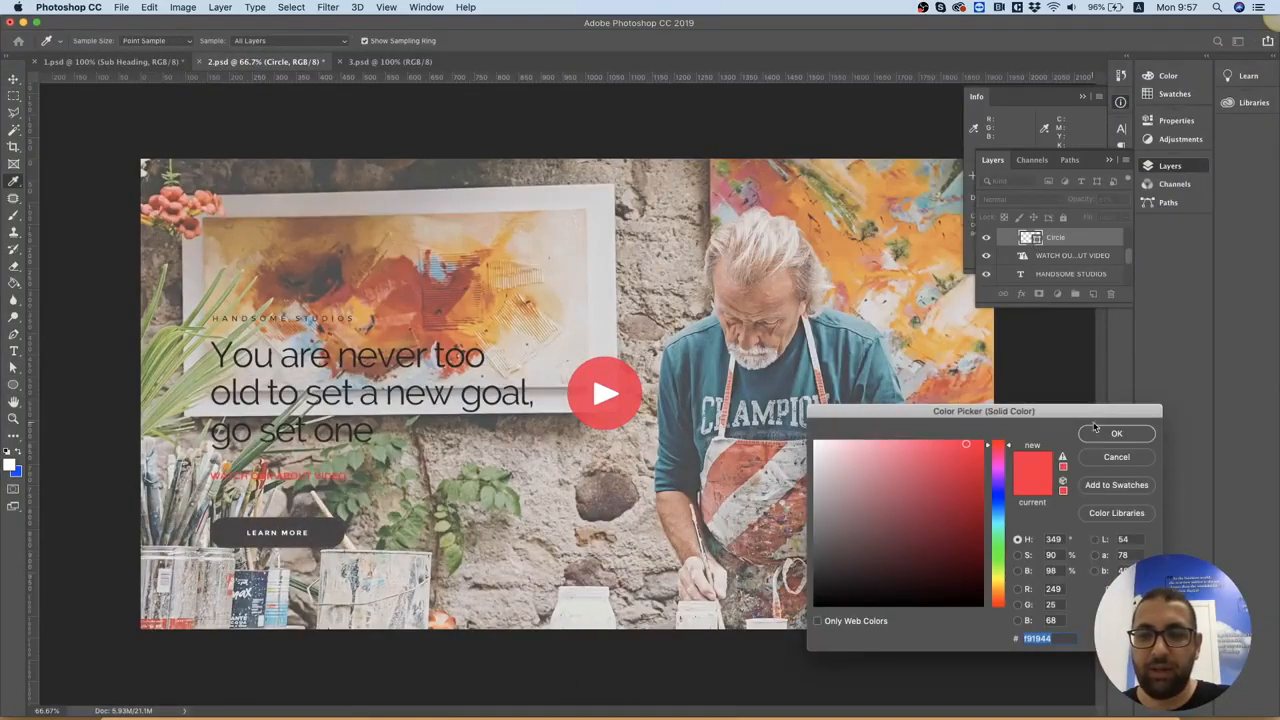
pyautogui.click(1117, 457)
pyautogui.click(430, 550)
pyautogui.click(308, 535)
pyautogui.click(338, 536)
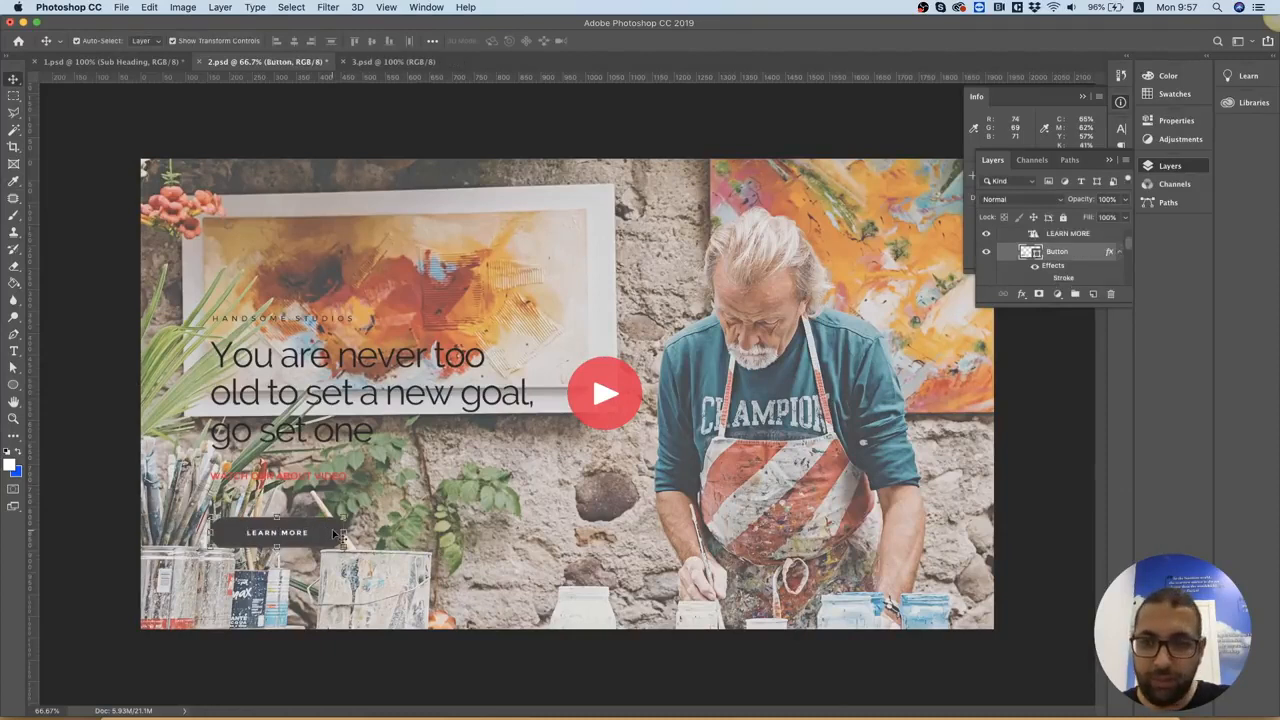
pyautogui.doubleClick(1036, 254)
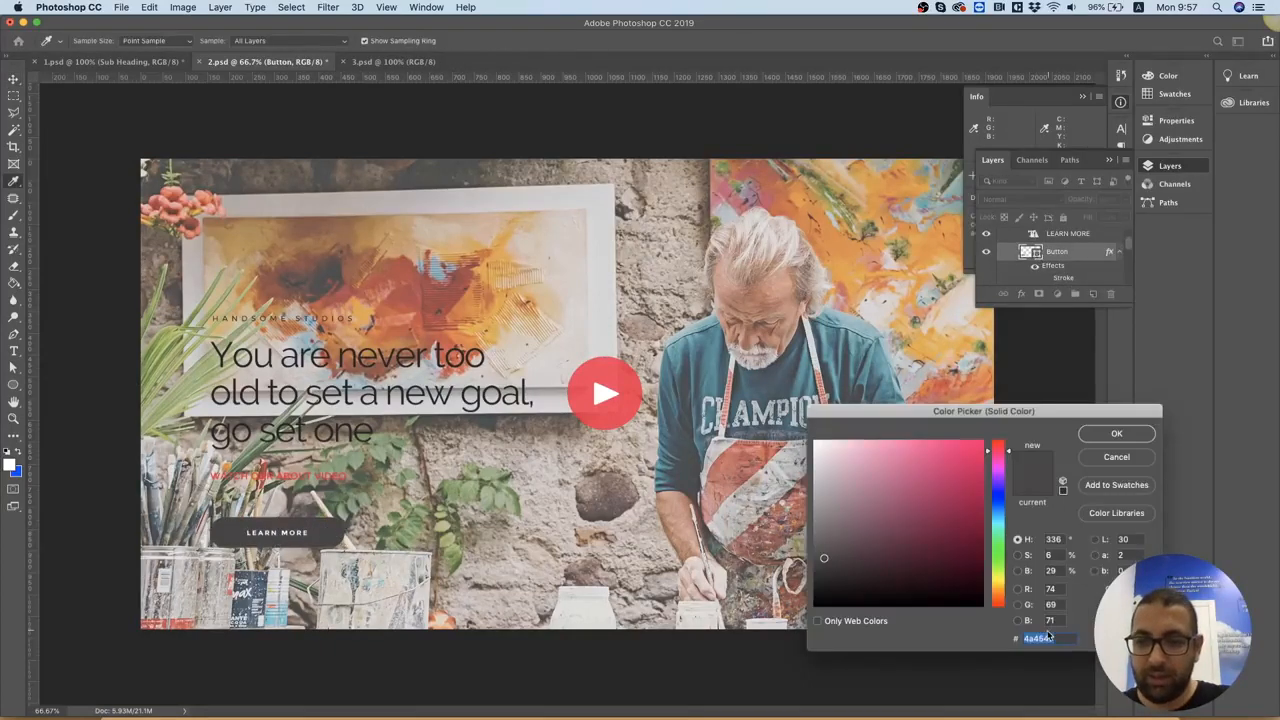
pyautogui.click(1110, 462)
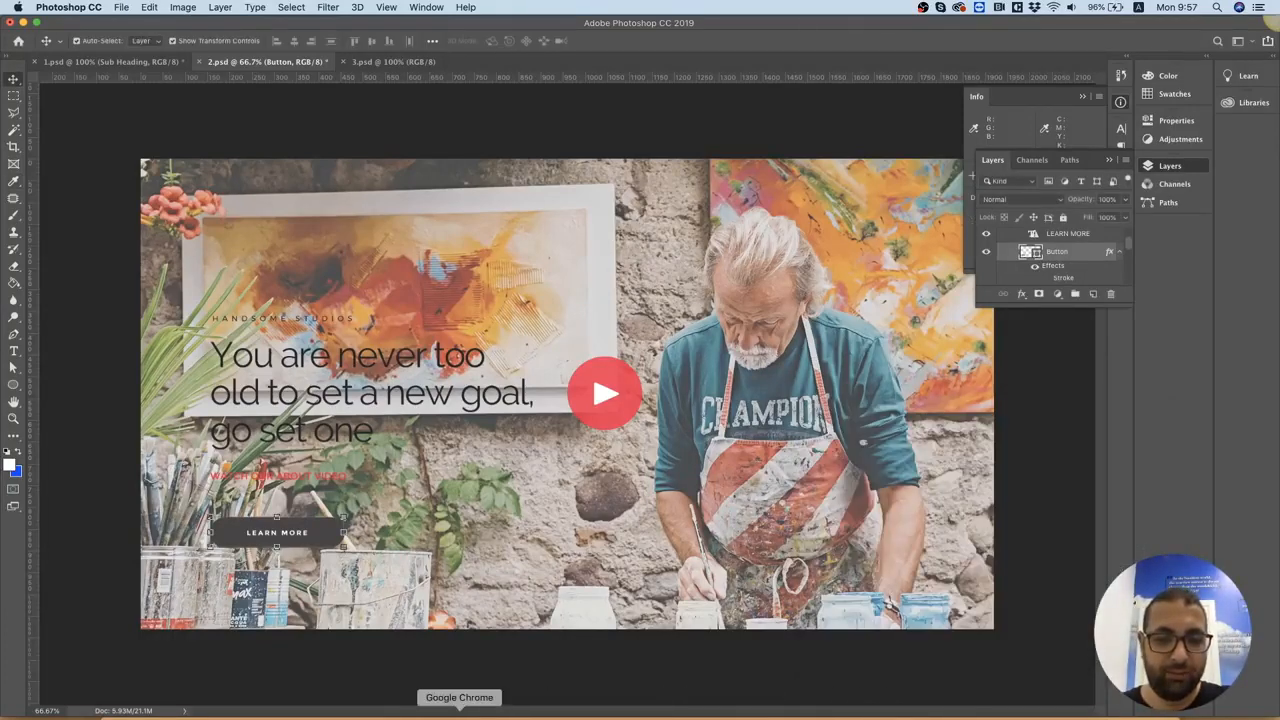
# Return to Chrome and set the button's background color to #4a4547
pyautogui.click(459, 714)
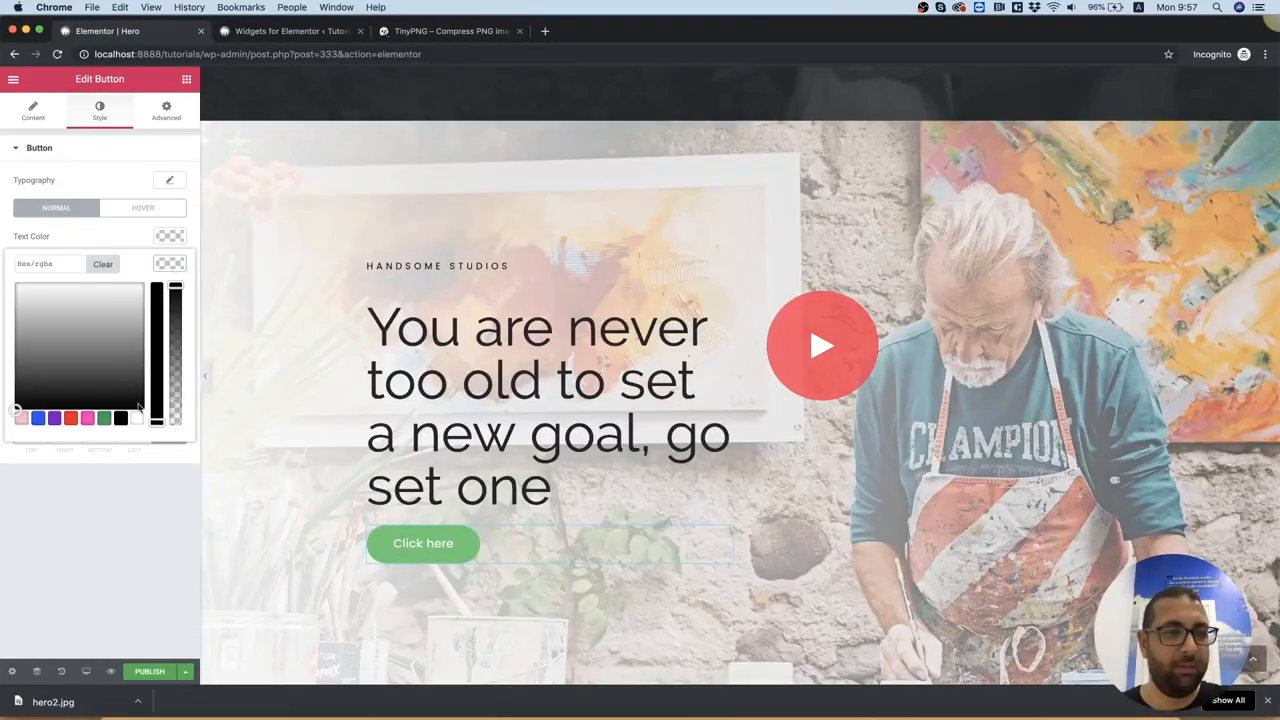
pyautogui.click(36, 263)
pyautogui.write('#4a4547')
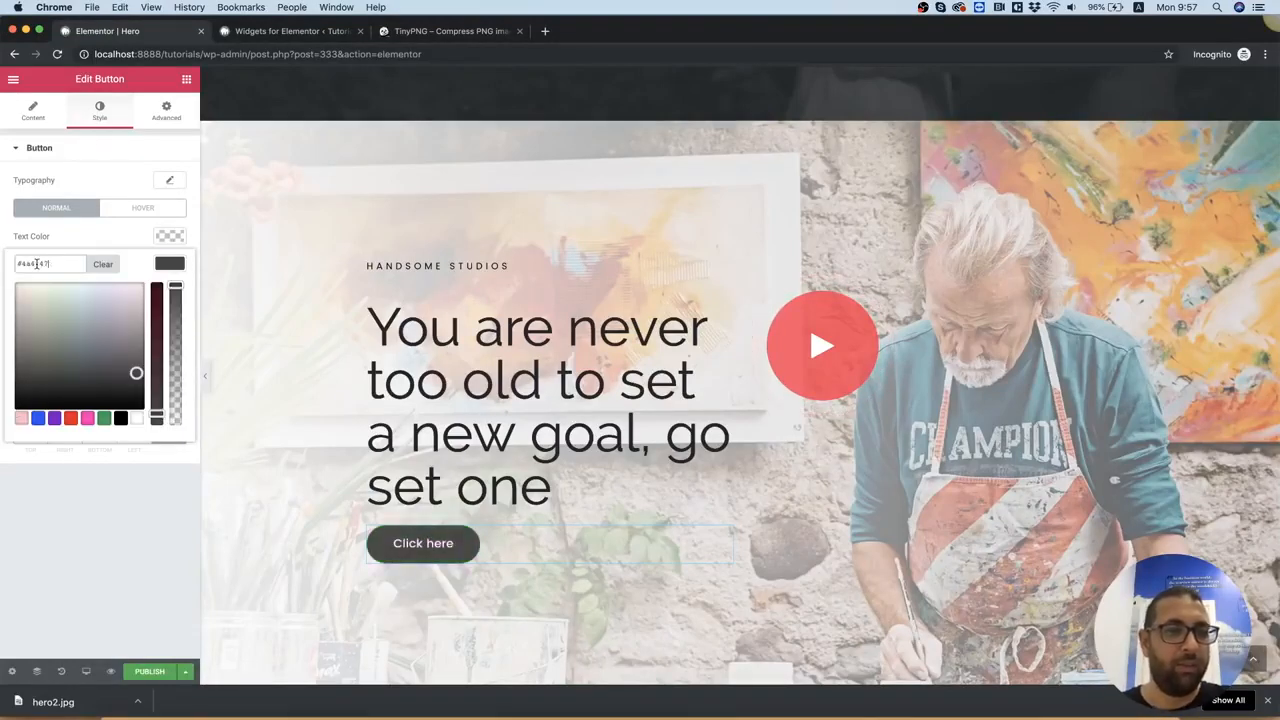
# Review the two finished hero sections on the page, from Welcome Home to the painter hero and the empty area below
pyautogui.scroll(3, 773, 291)
pyautogui.scroll(-5, 773, 291)
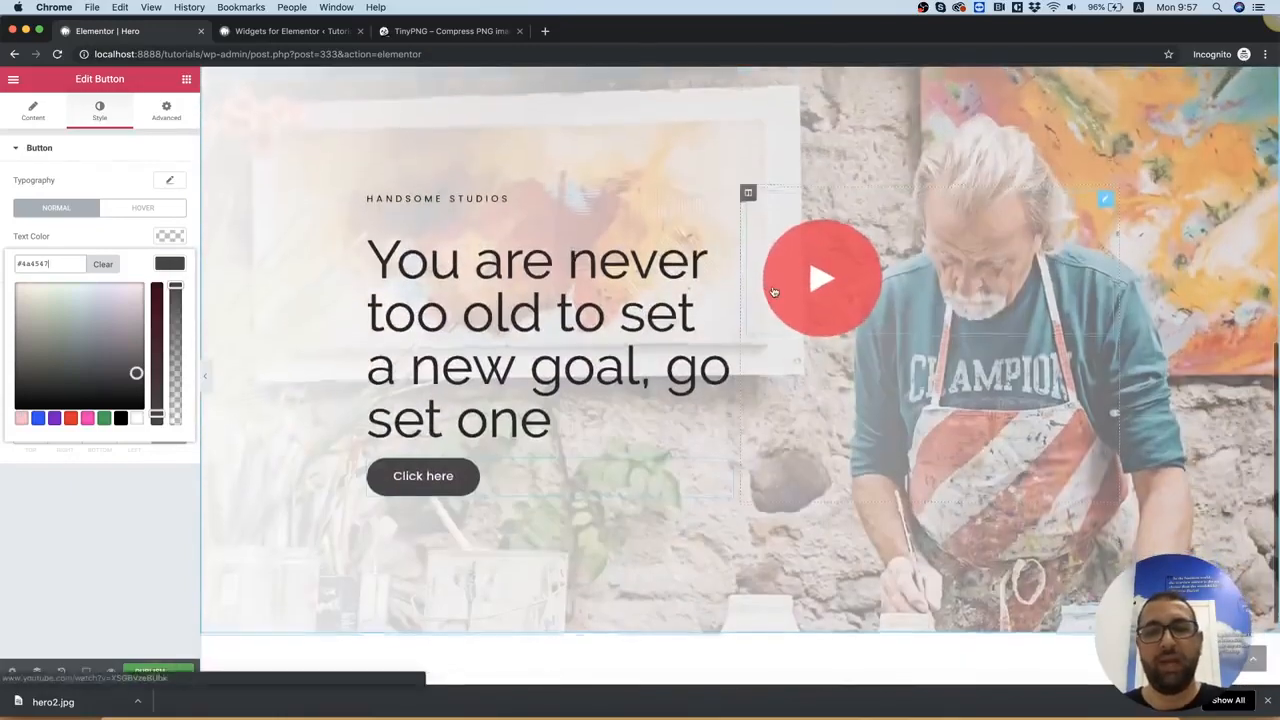
pyautogui.scroll(3, 773, 291)
pyautogui.scroll(-4, 773, 291)
pyautogui.scroll(1, 773, 291)
pyautogui.scroll(6, 773, 291)
pyautogui.scroll(-4, 773, 291)
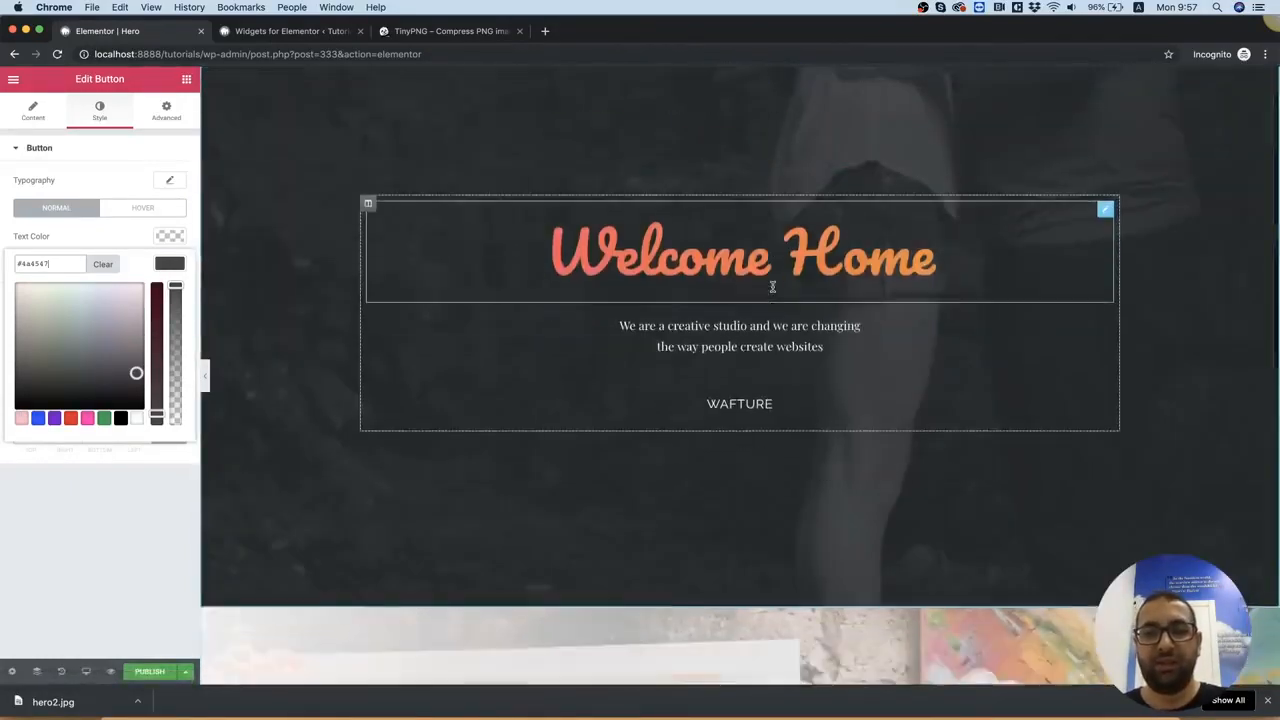
pyautogui.scroll(-5, 773, 291)
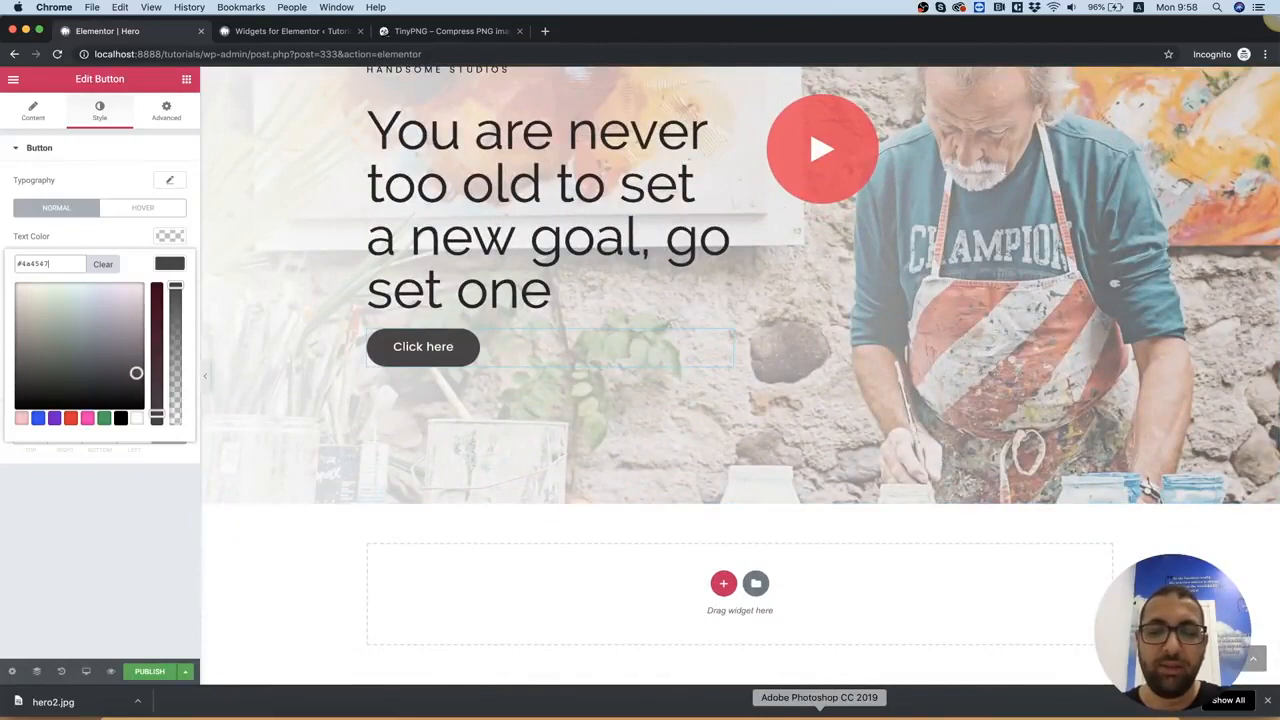
# Switch to the 3.psd document in Photoshop, then unlock and merge its Overlay, BG Image and Background layers
pyautogui.click(819, 714)
pyautogui.click(391, 63)
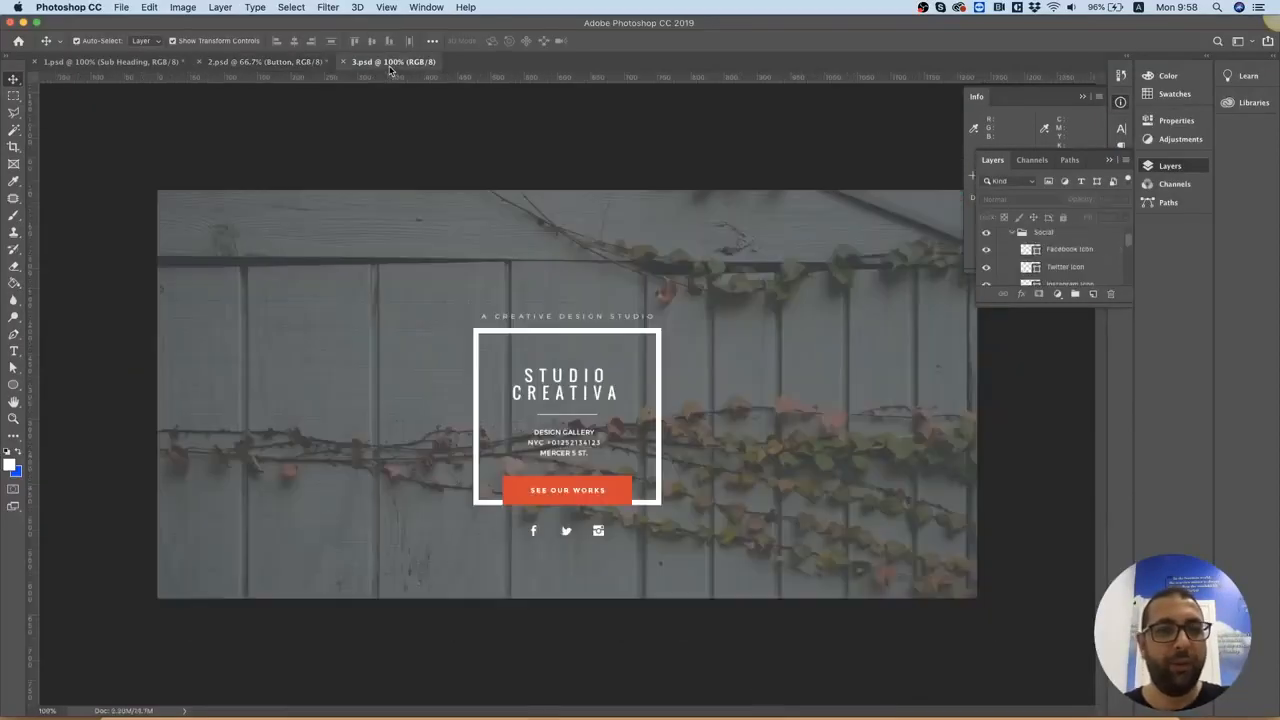
pyautogui.click(440, 209)
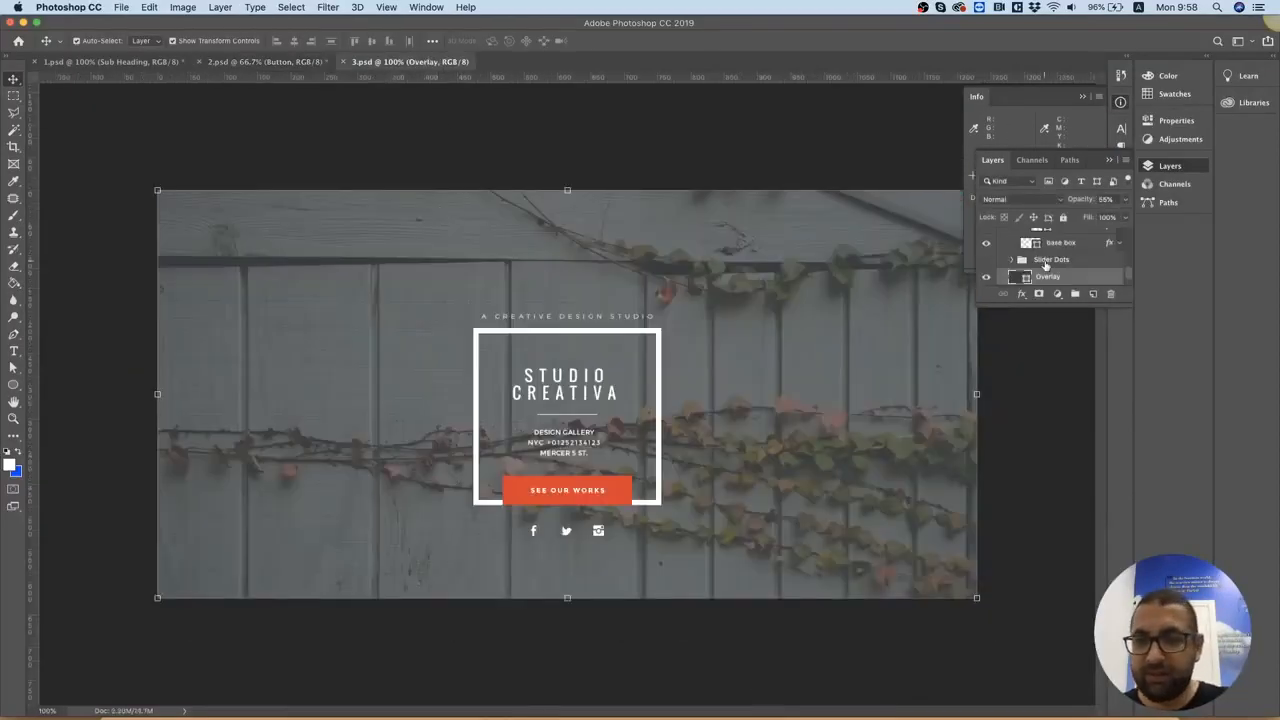
pyautogui.scroll(-2, 1046, 265)
pyautogui.keyDown('shift'); pyautogui.click(1062, 259); pyautogui.keyUp('shift')
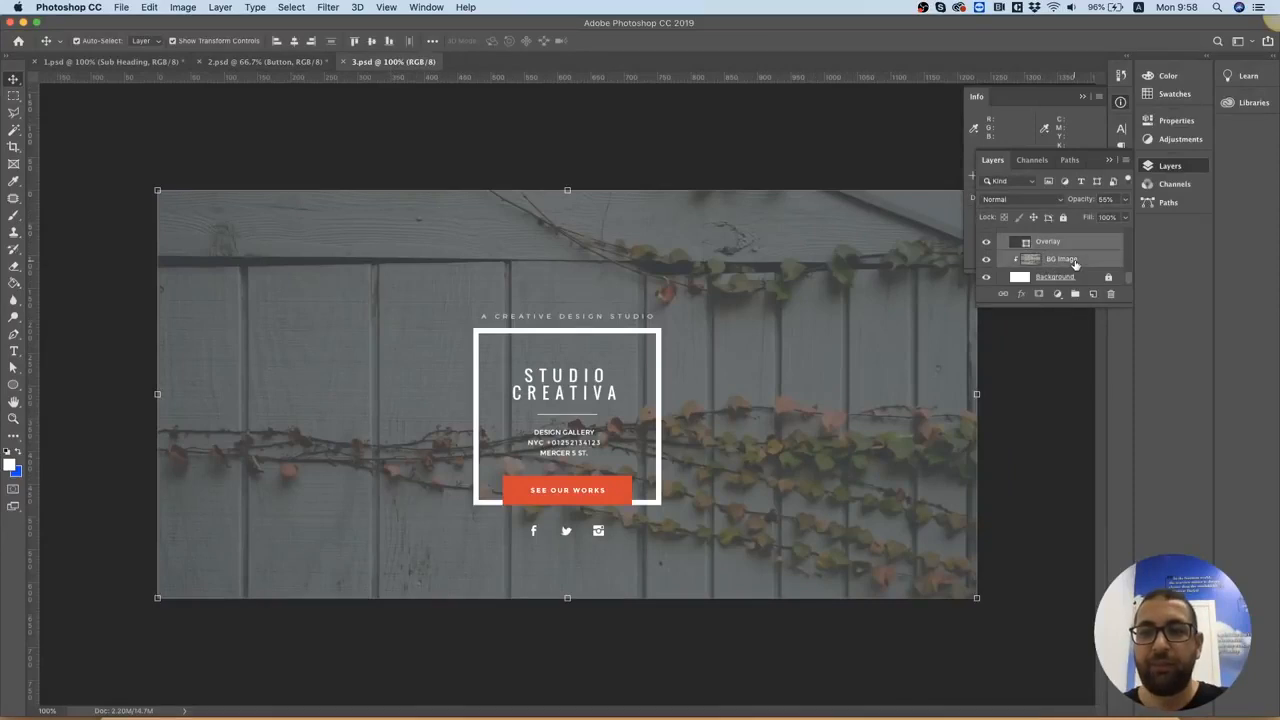
pyautogui.keyDown('shift'); pyautogui.click(1075, 272); pyautogui.keyUp('shift')
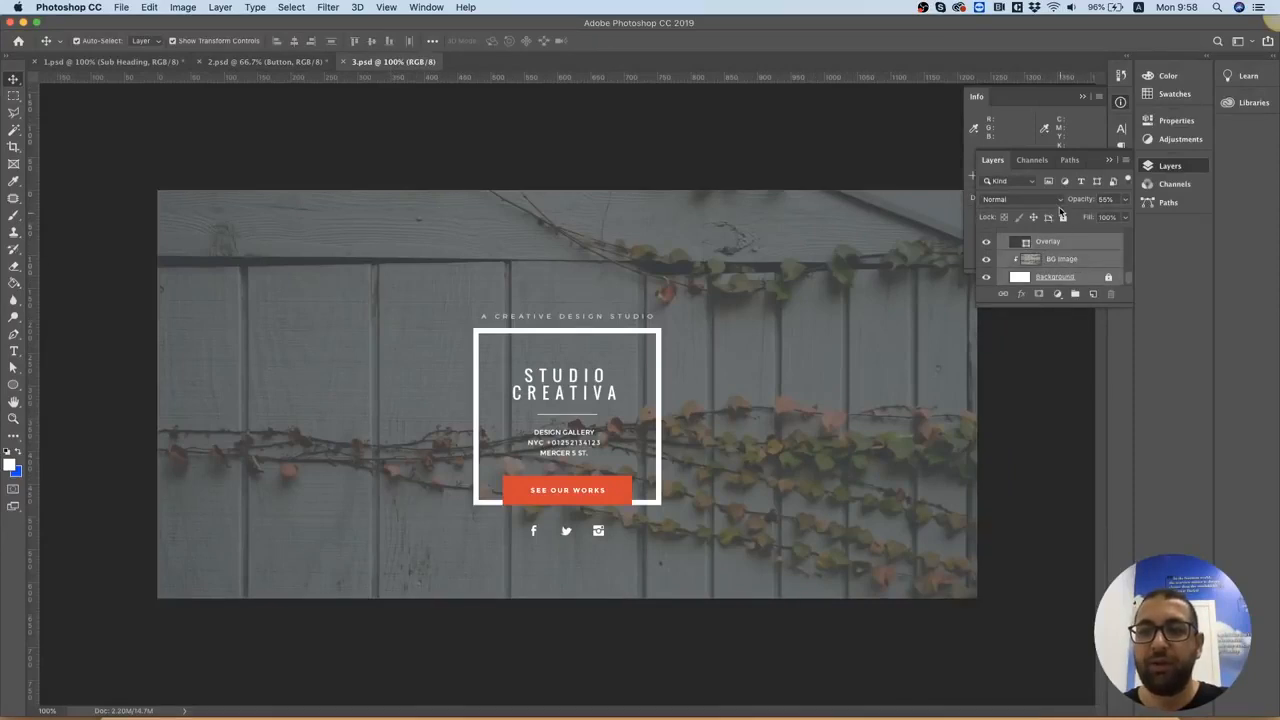
pyautogui.click(1063, 219)
pyautogui.click(1063, 218)
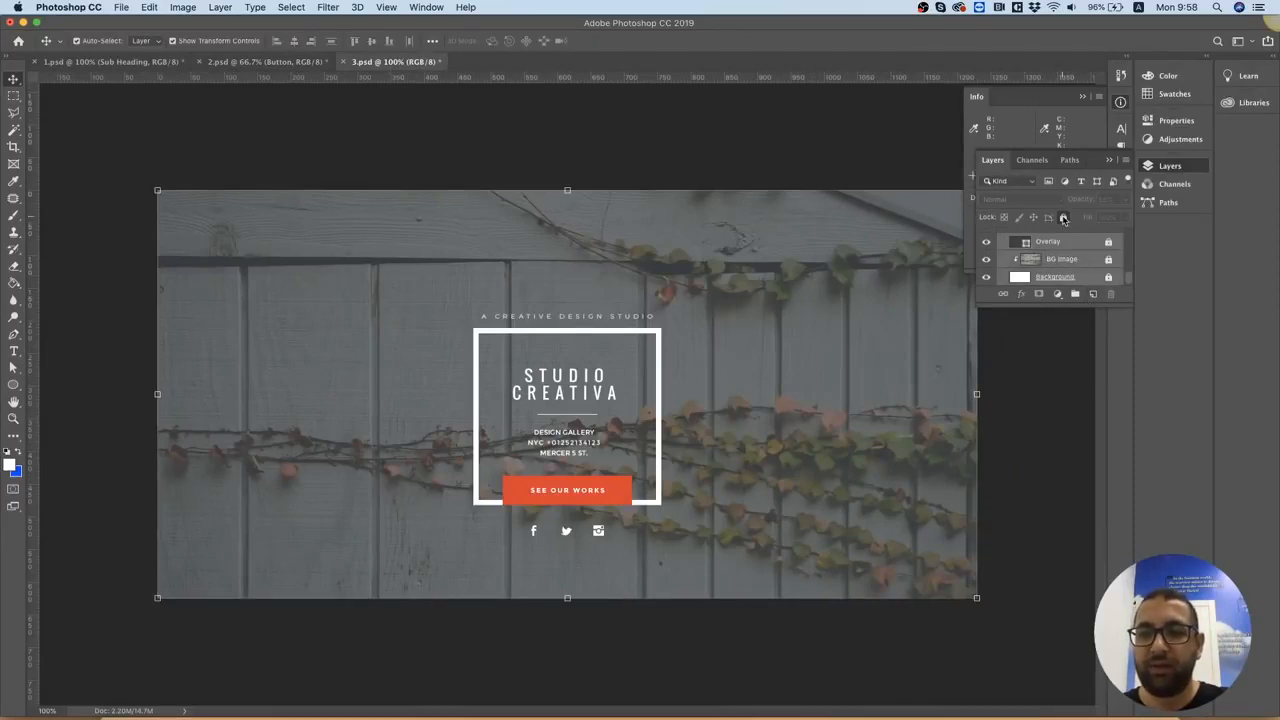
pyautogui.rightClick(1088, 266)
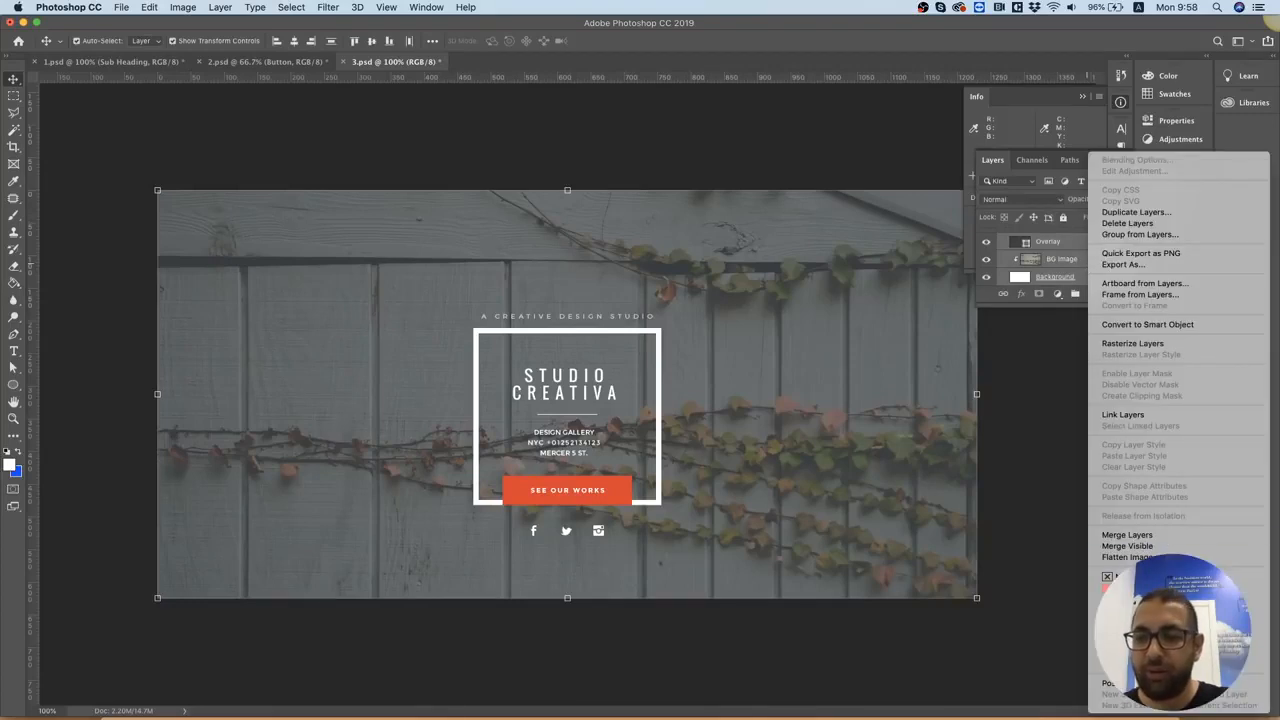
pyautogui.click(1127, 534)
# Export the merged Overlay layer at full size in JPG format
pyautogui.rightClick(1062, 279)
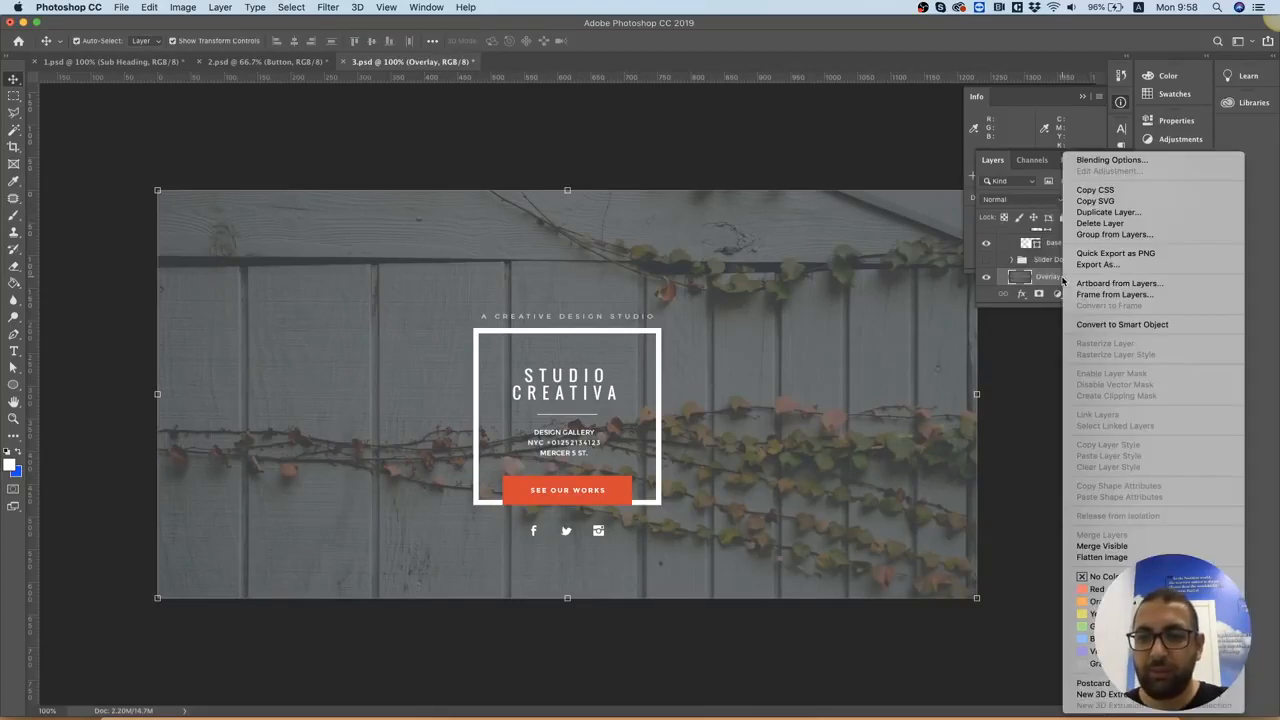
pyautogui.click(1122, 267)
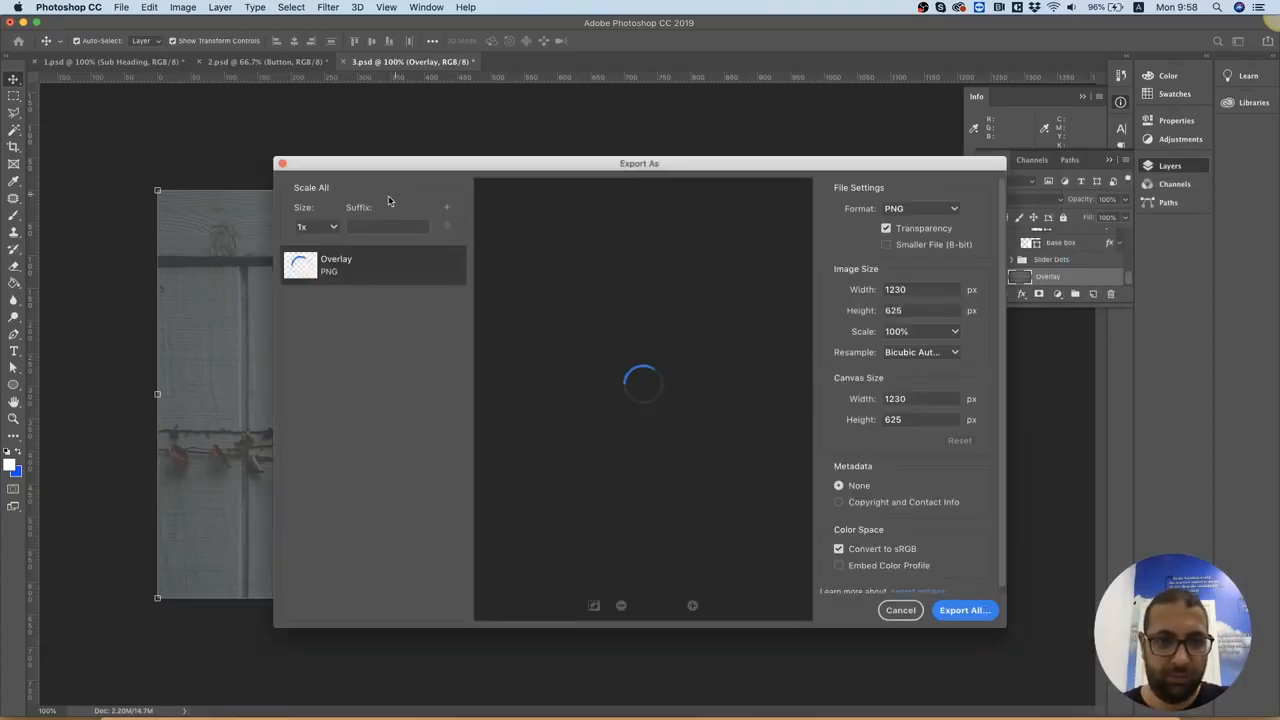
pyautogui.click(931, 209)
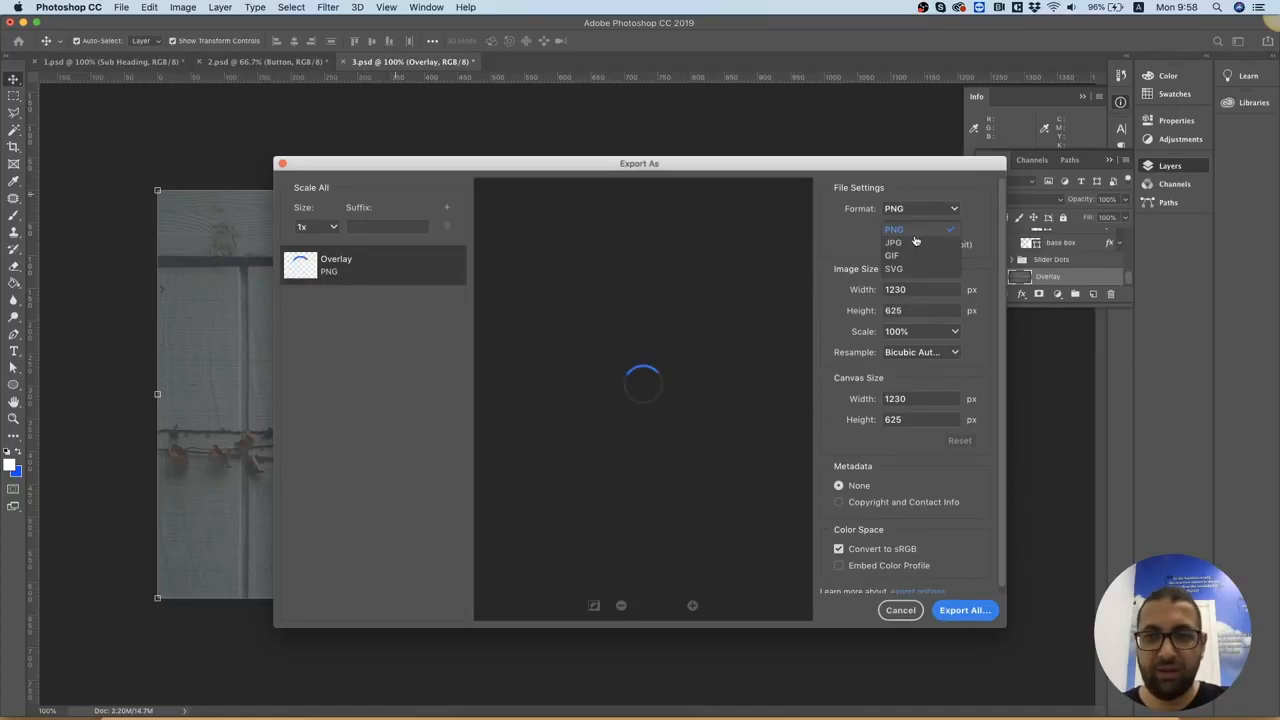
pyautogui.click(905, 240)
pyautogui.click(956, 610)
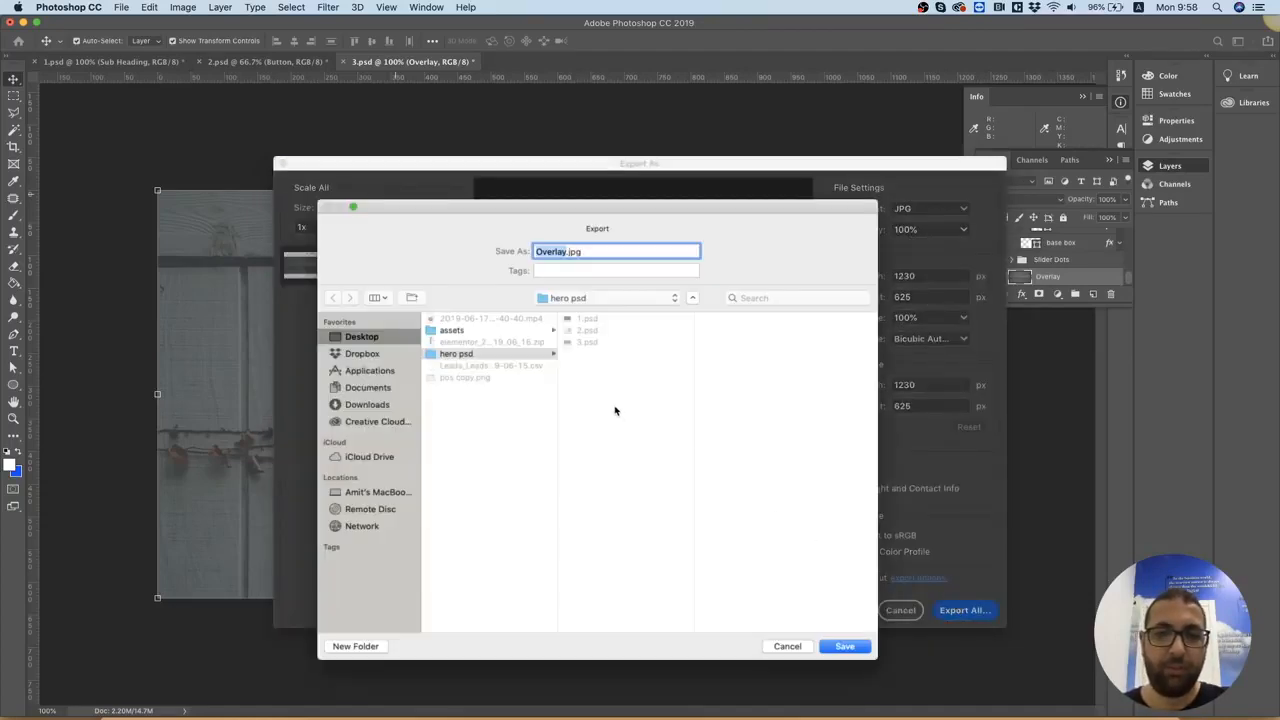
# Save the exported image as hero3.jpg in the assets folder and deselect the layer
pyautogui.click(452, 330)
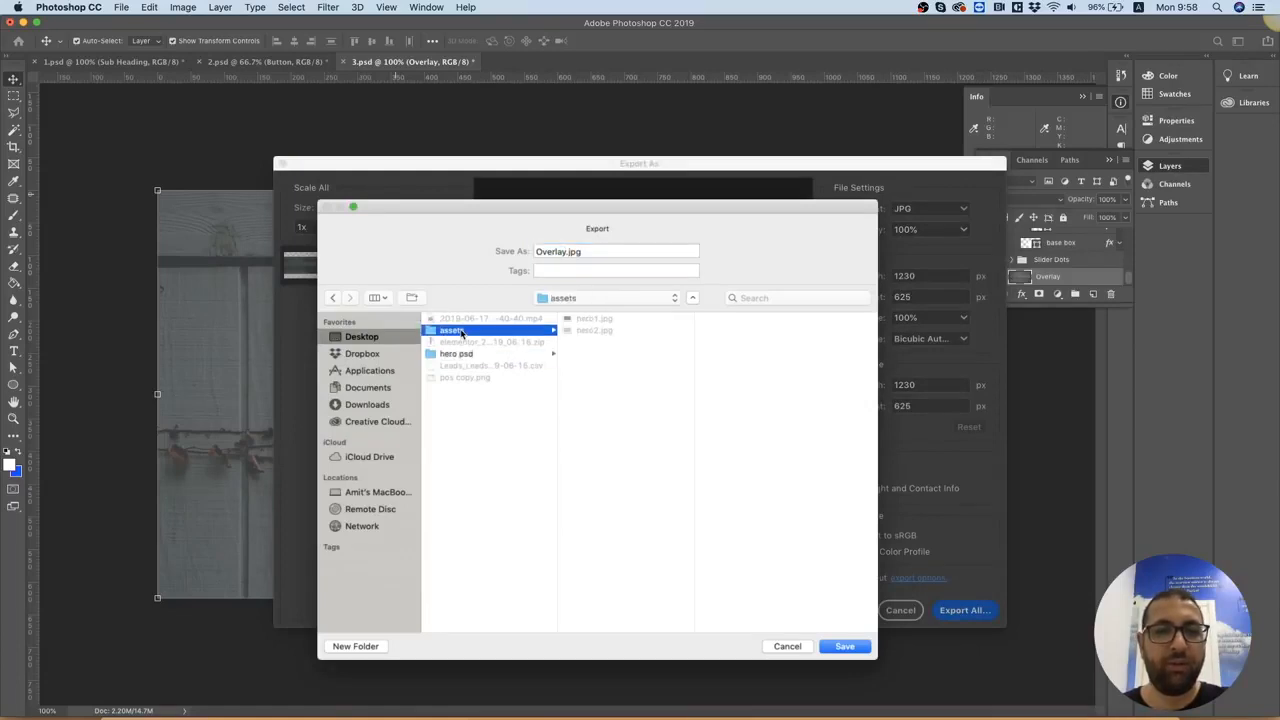
pyautogui.click(592, 331)
pyautogui.click(559, 252)
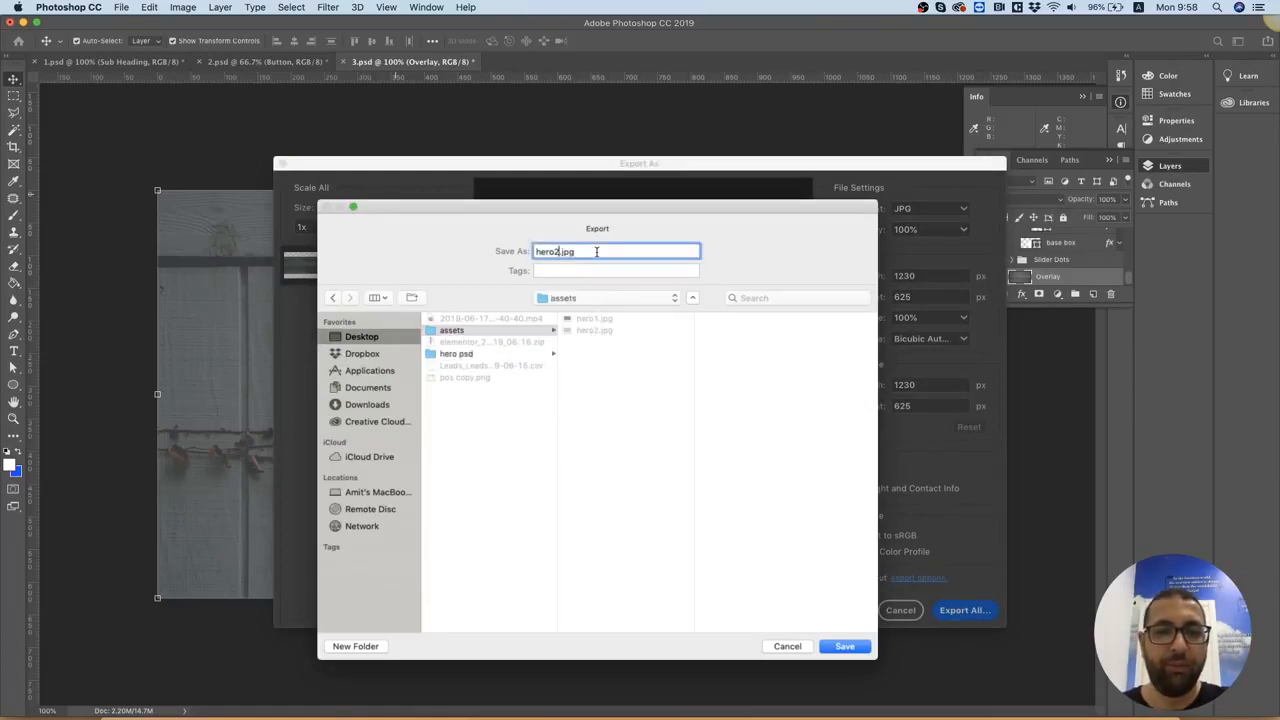
pyautogui.write('3')
pyautogui.press('Return')
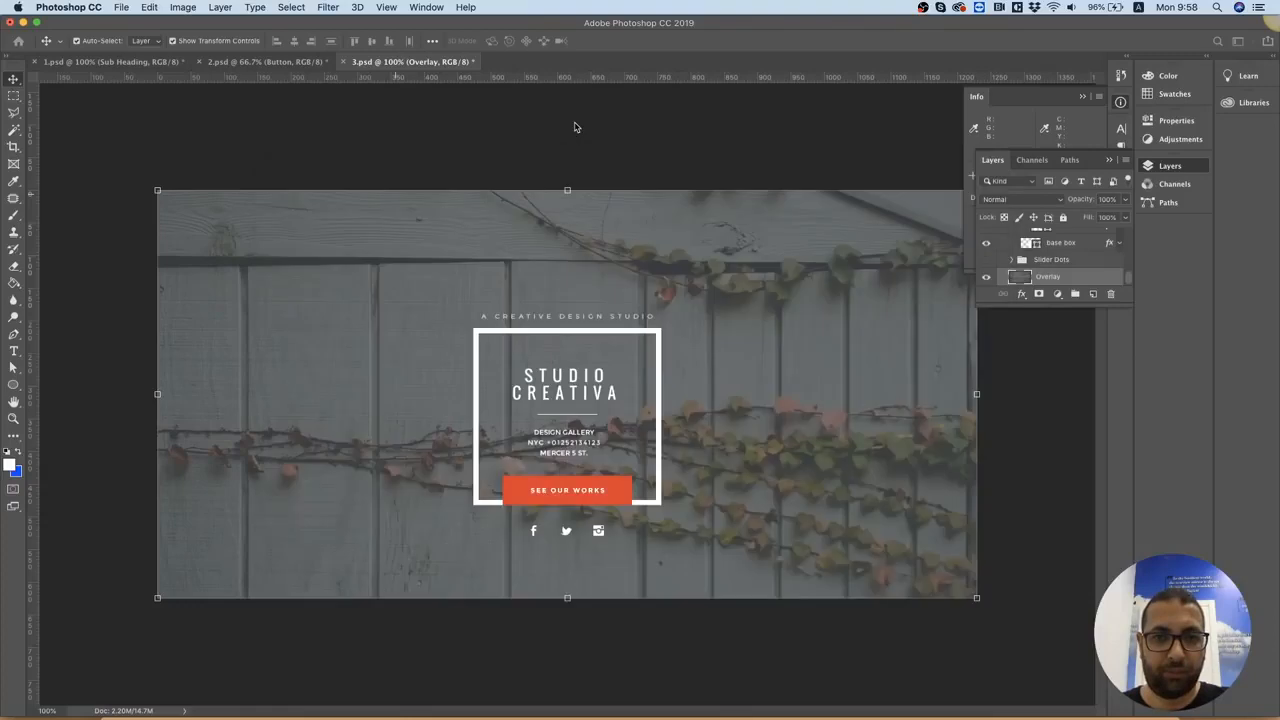
pyautogui.click(576, 127)
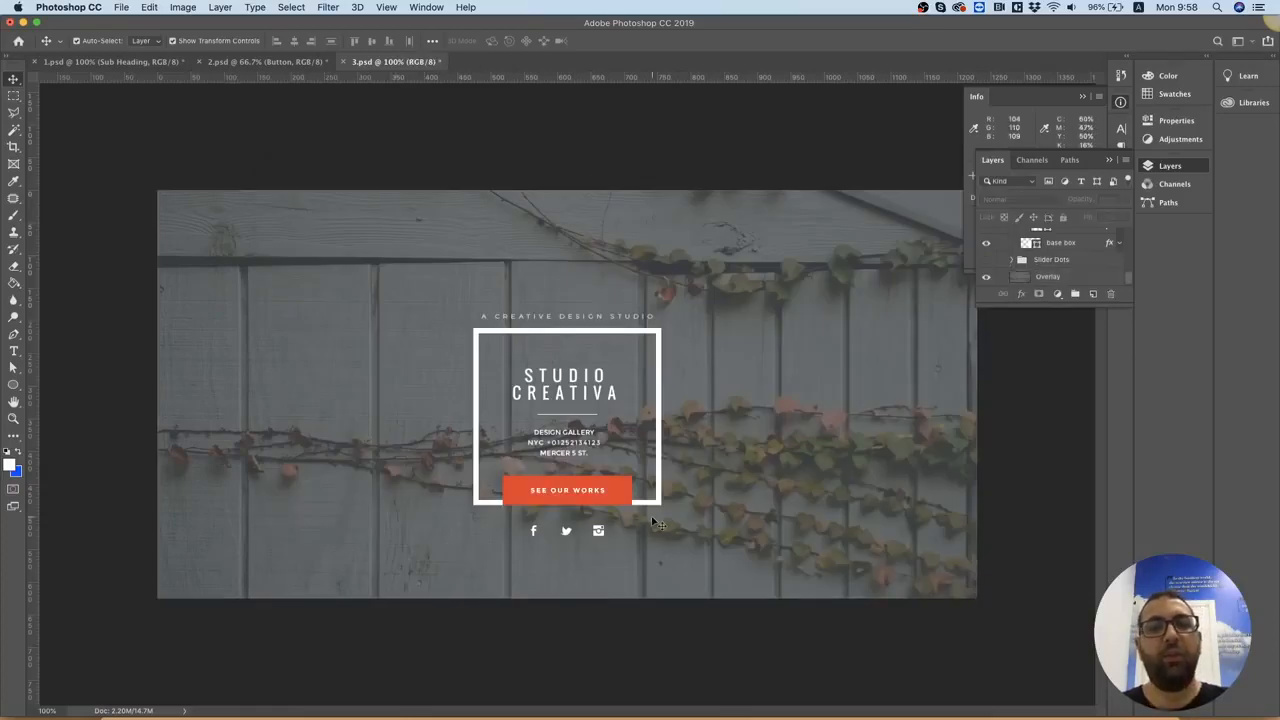
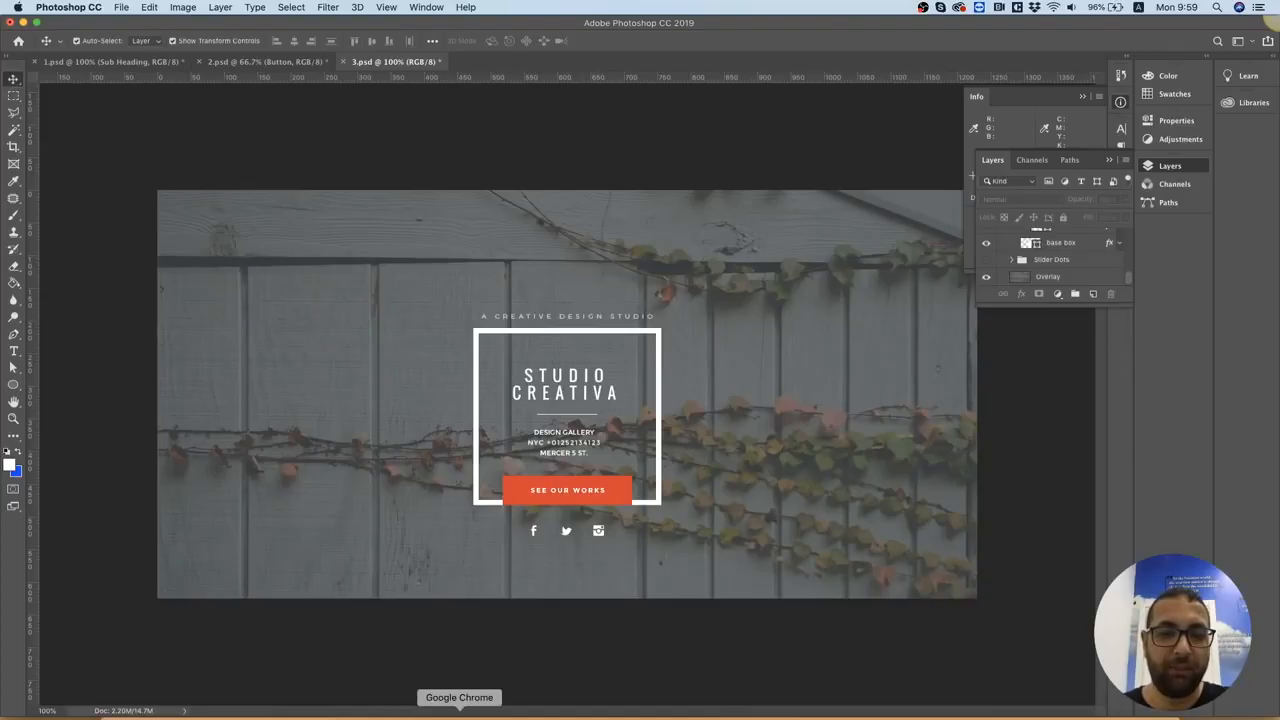
# Switch to the Elementor page in Chrome, add a Heading widget in the empty area below the painter hero, and center it
pyautogui.click(459, 714)
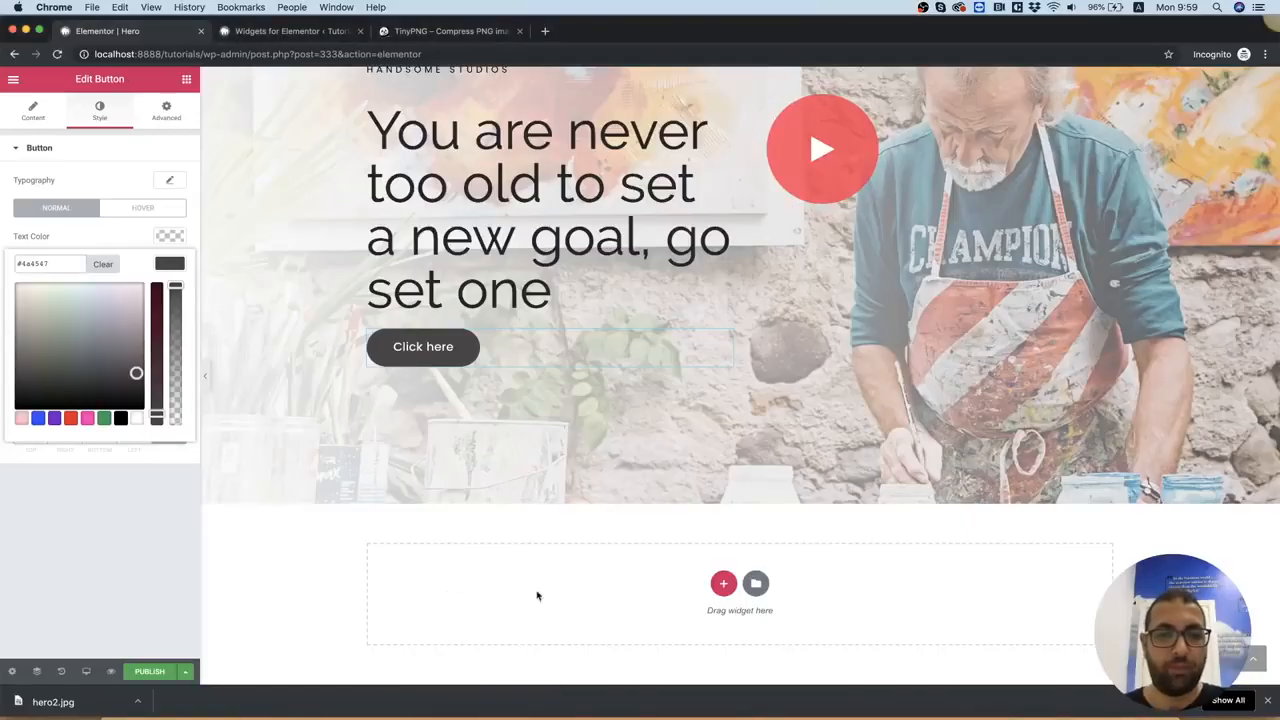
pyautogui.click(176, 111)
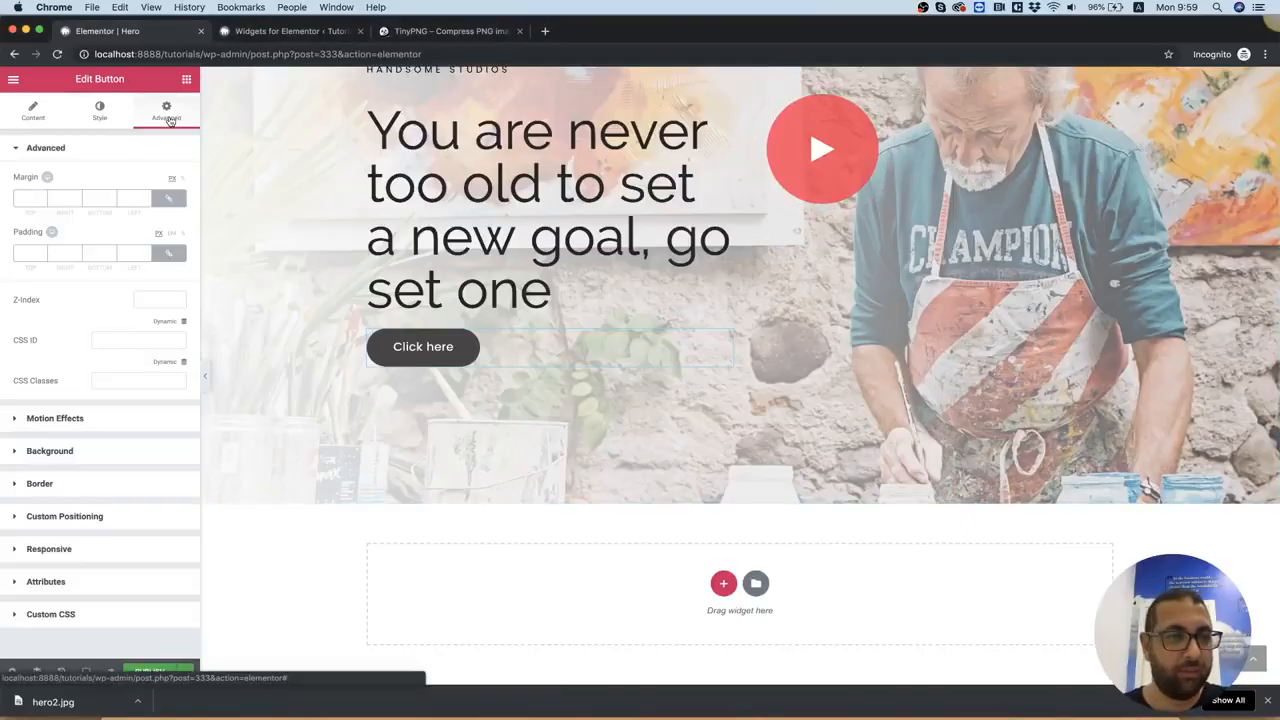
pyautogui.click(186, 82)
pyautogui.moveTo(148, 205); pyautogui.dragTo(793, 616)
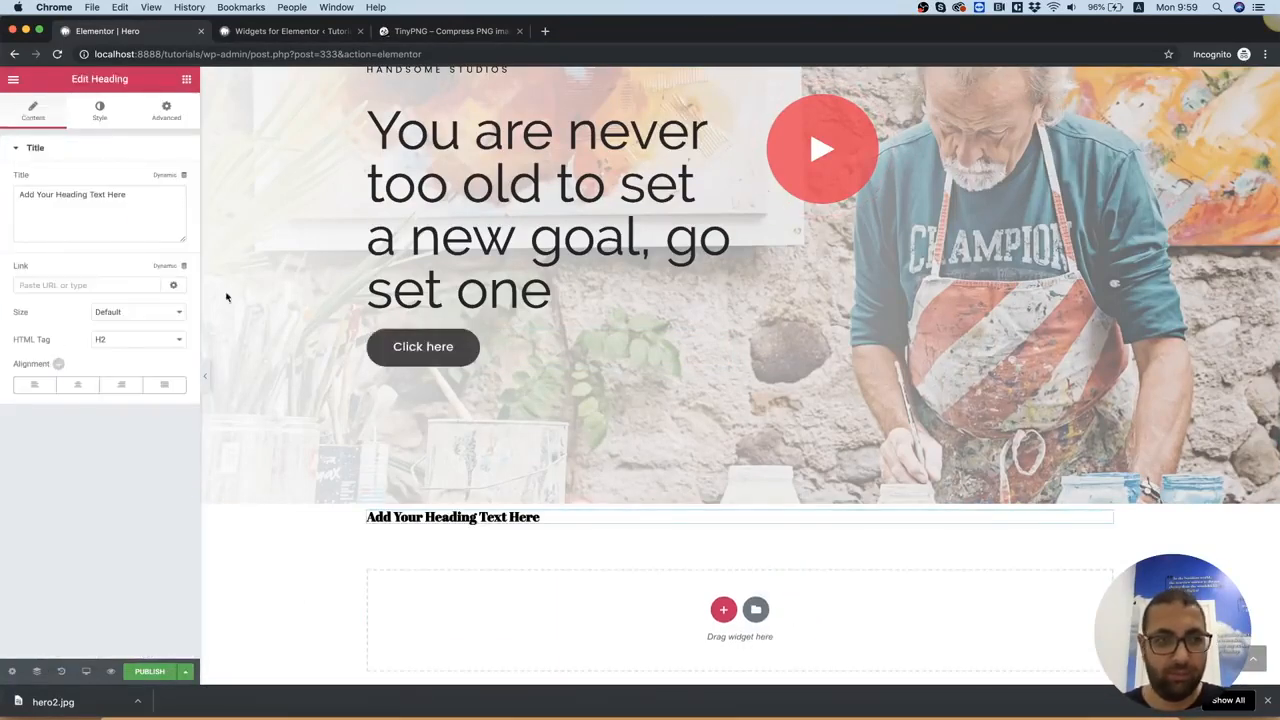
pyautogui.click(78, 386)
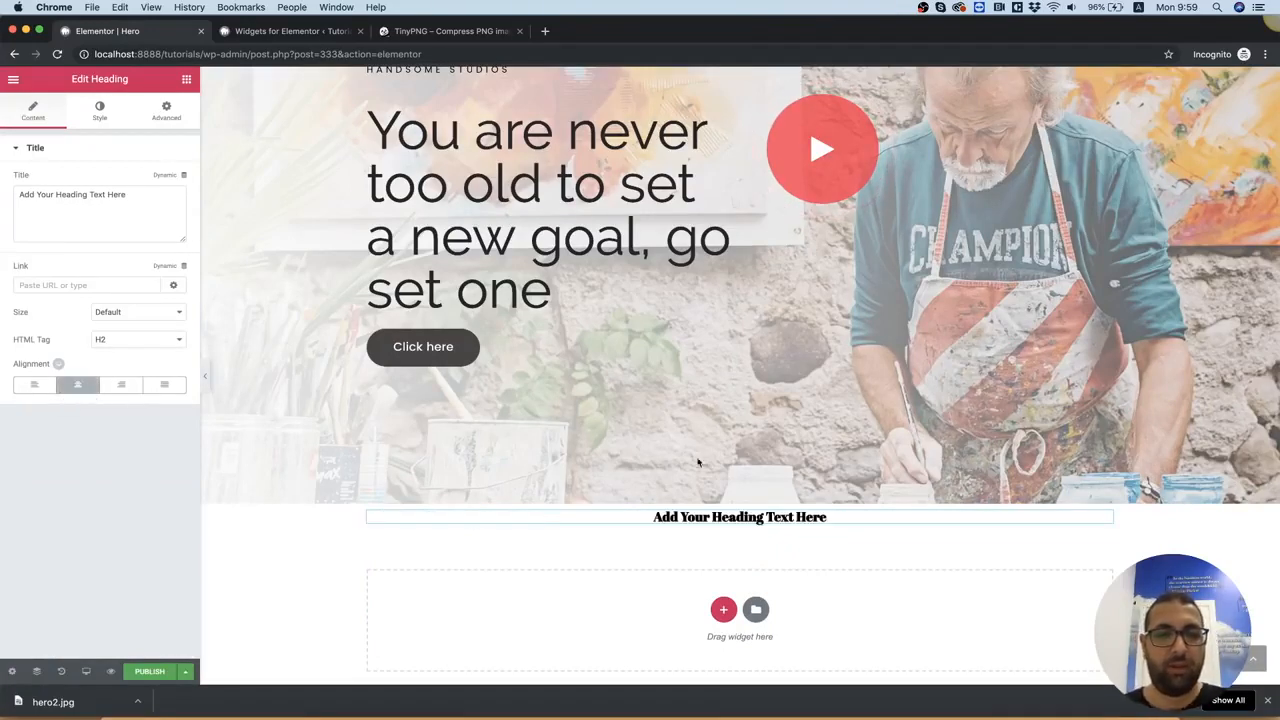
# Check the Studio Creativa design in Photoshop, then add a Lind Diamond Seperator widget below the new heading in Elementor
pyautogui.click(186, 84)
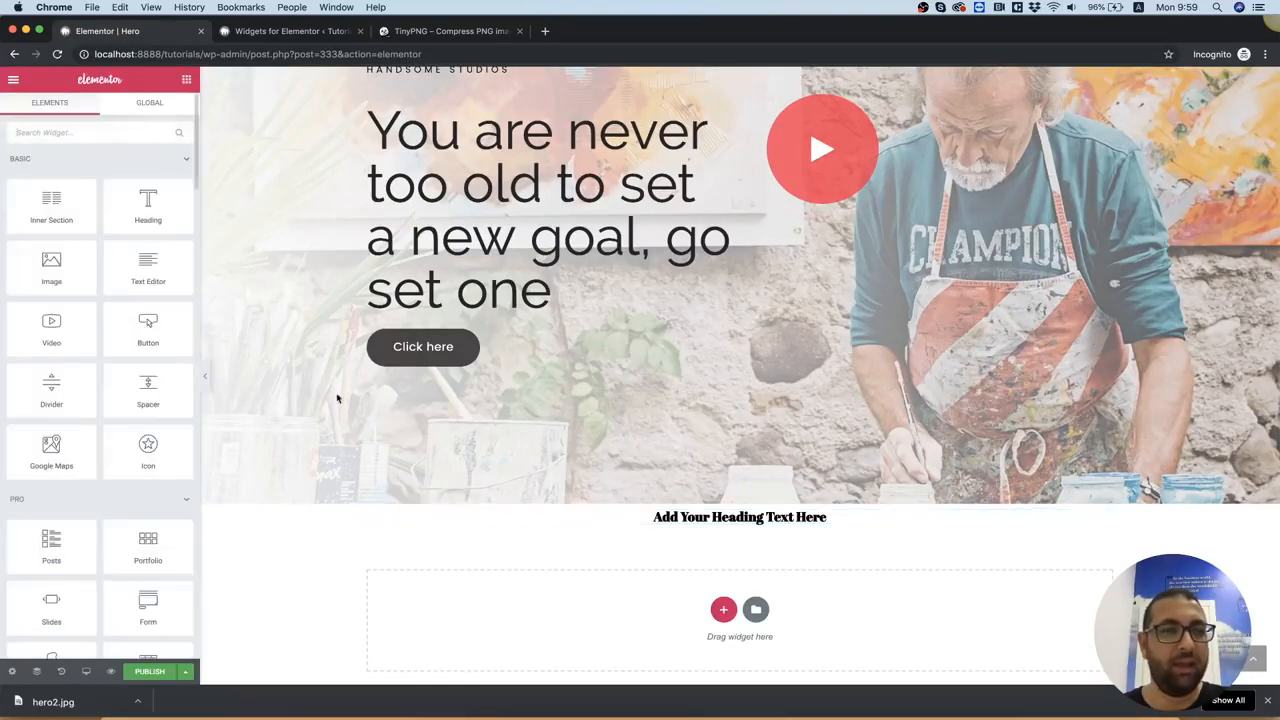
pyautogui.click(819, 712)
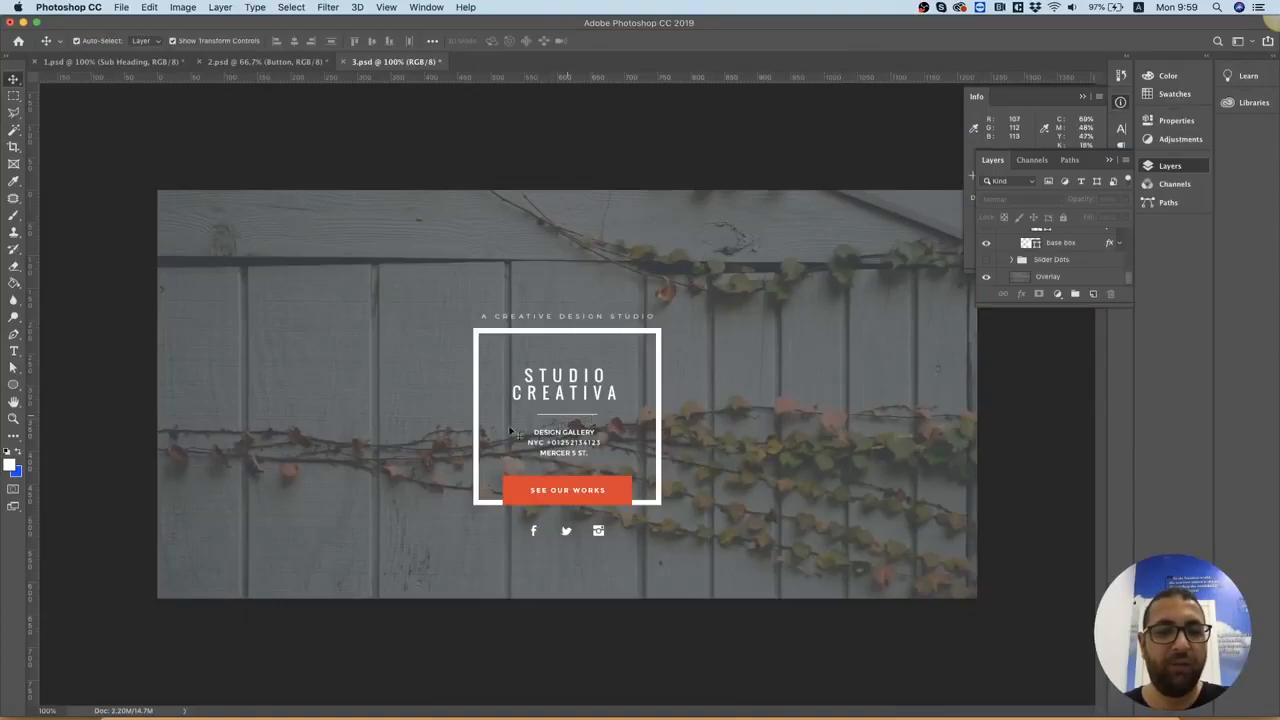
pyautogui.click(459, 710)
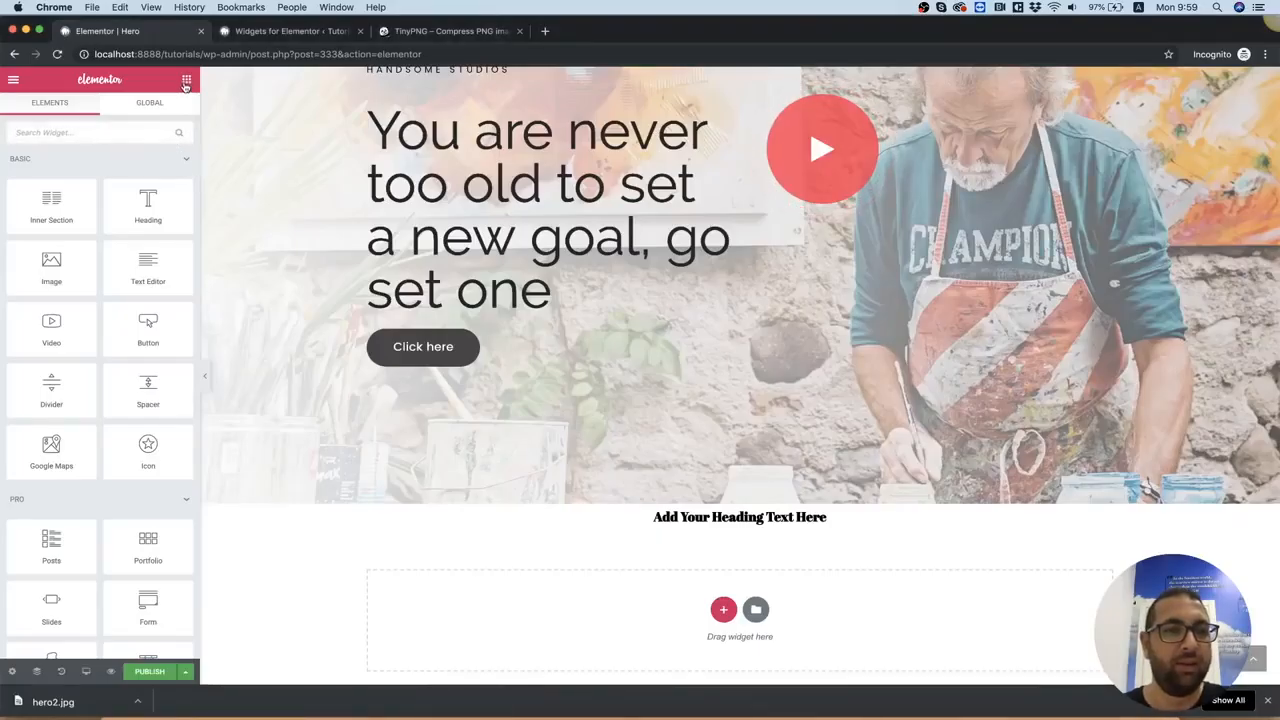
pyautogui.scroll(-15, 97, 305)
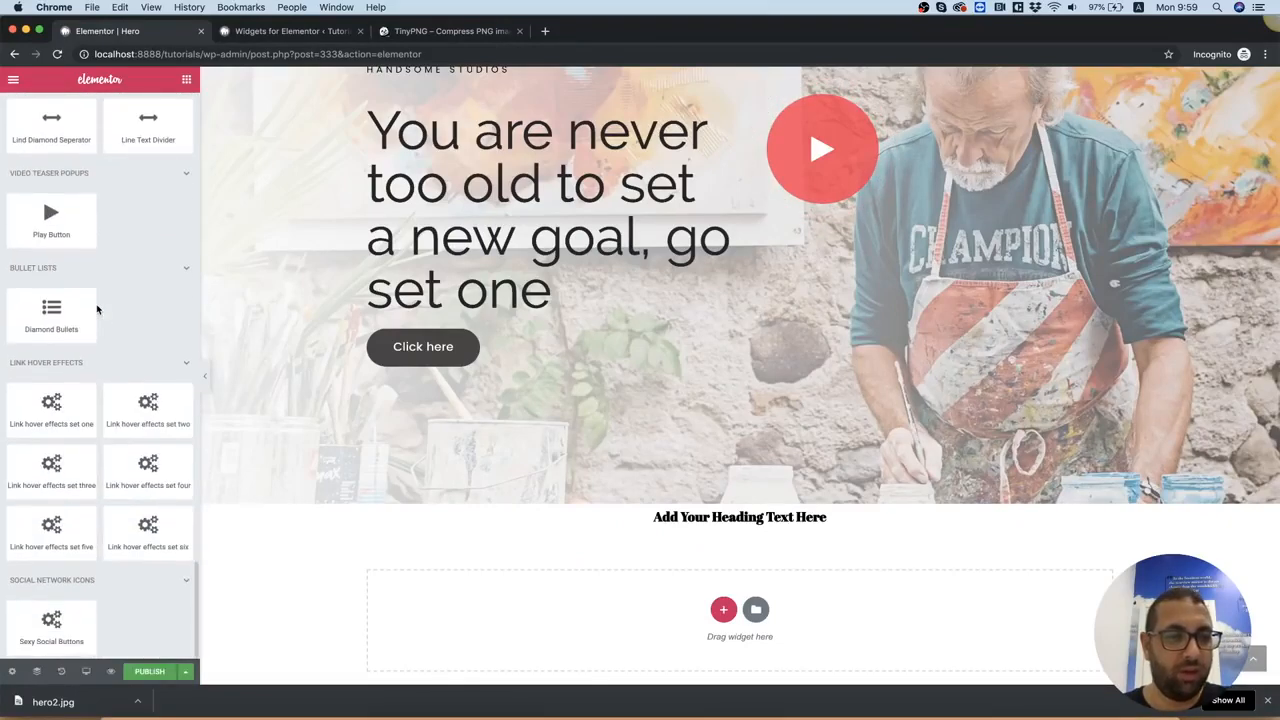
pyautogui.scroll(3, 107, 374)
pyautogui.moveTo(51, 285); pyautogui.dragTo(50, 377)
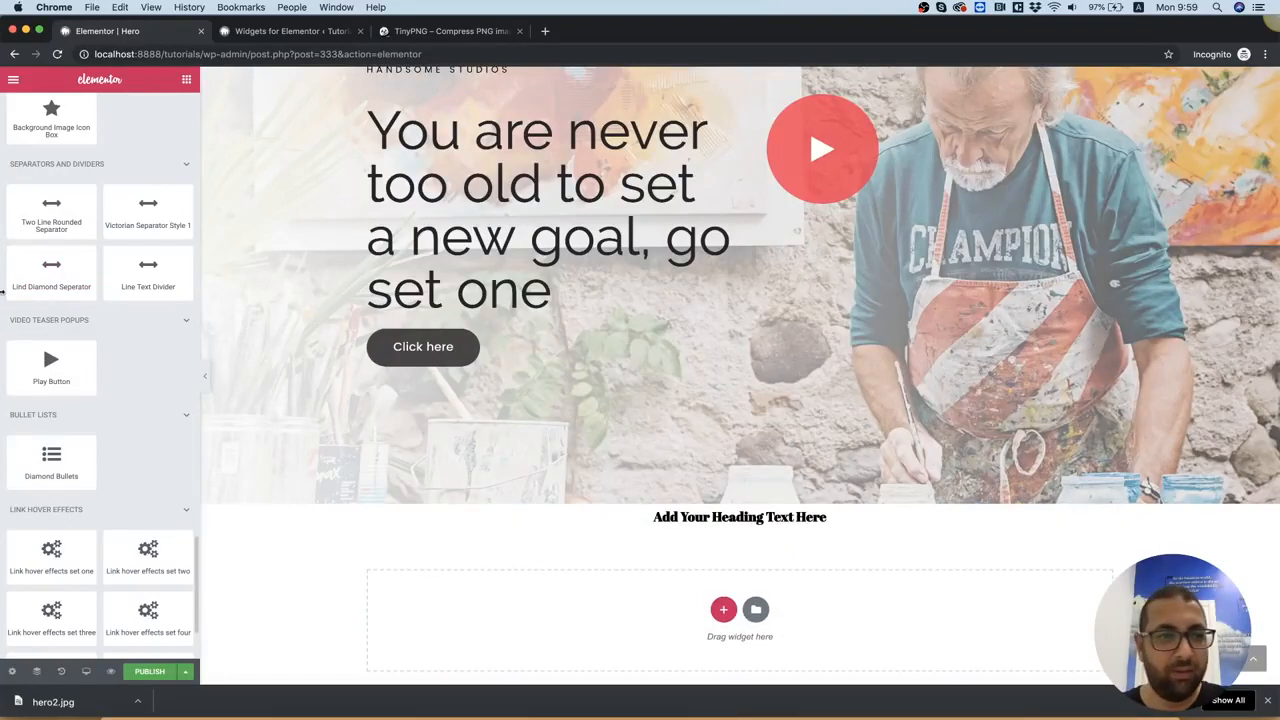
pyautogui.moveTo(40, 266); pyautogui.dragTo(736, 521)
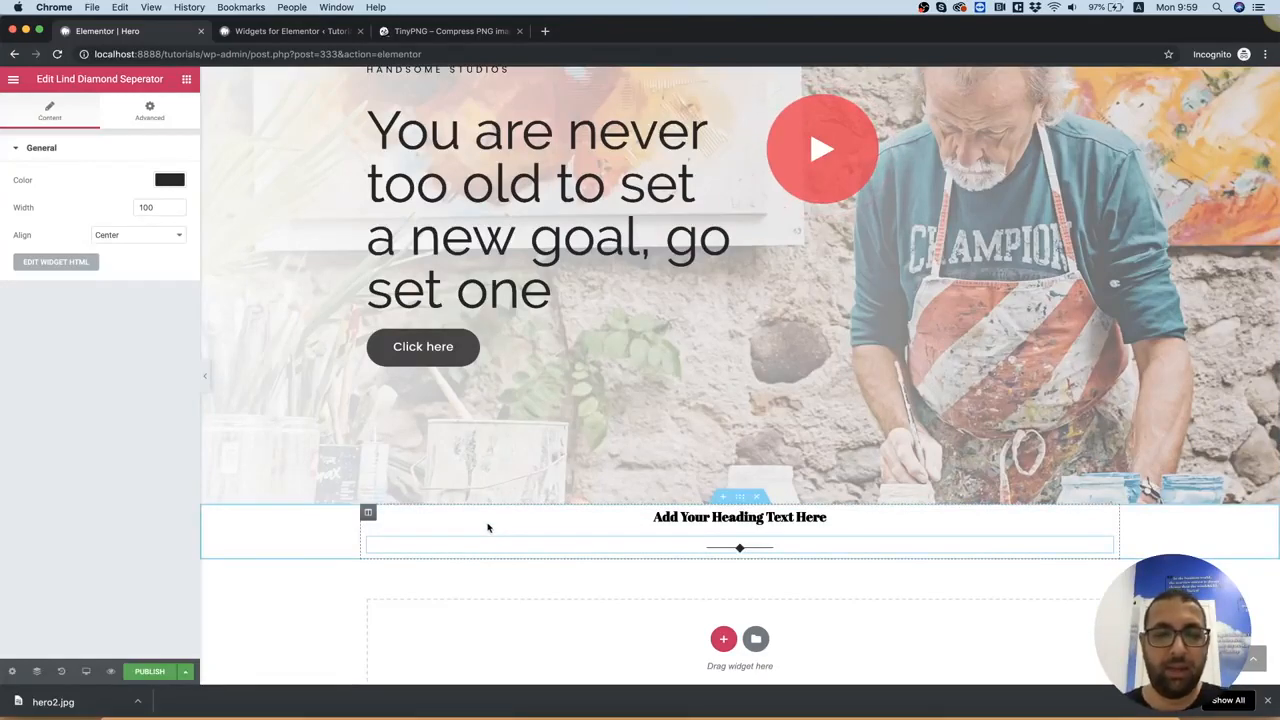
# Give the new heading section a classic background and upload hero3.jpg from the assets folder as its image
pyautogui.rightClick(307, 537)
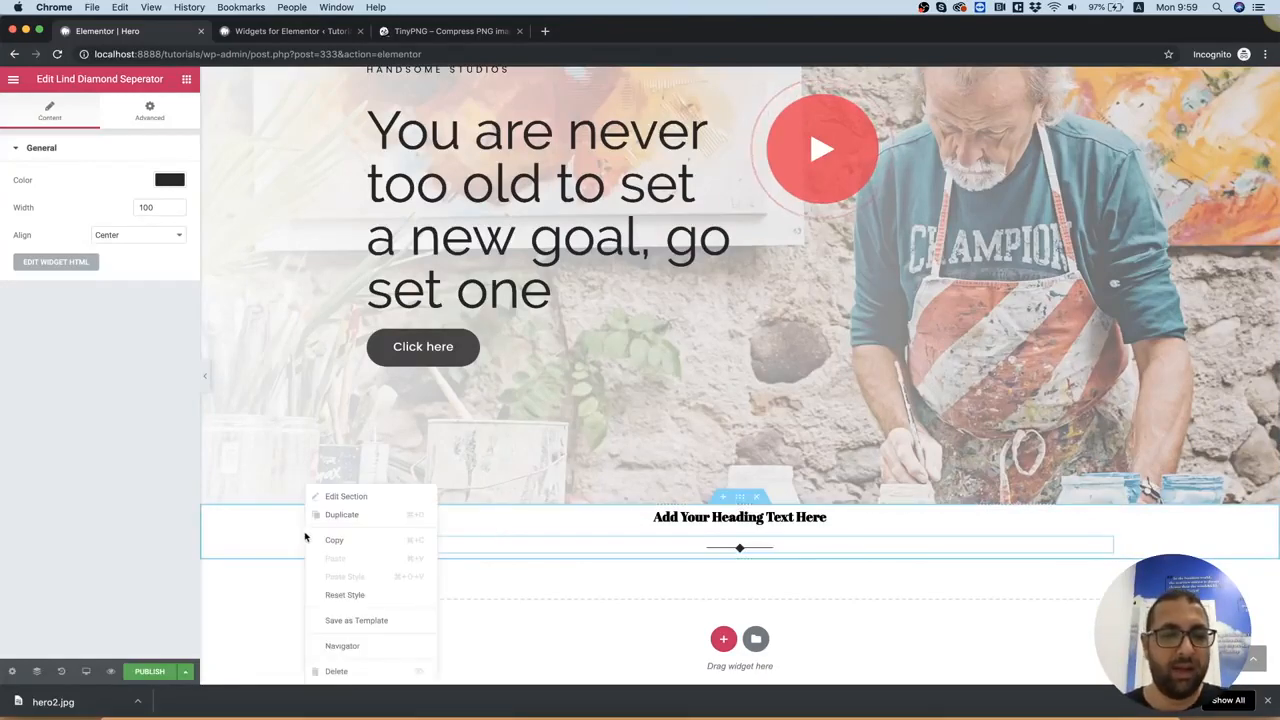
pyautogui.click(352, 498)
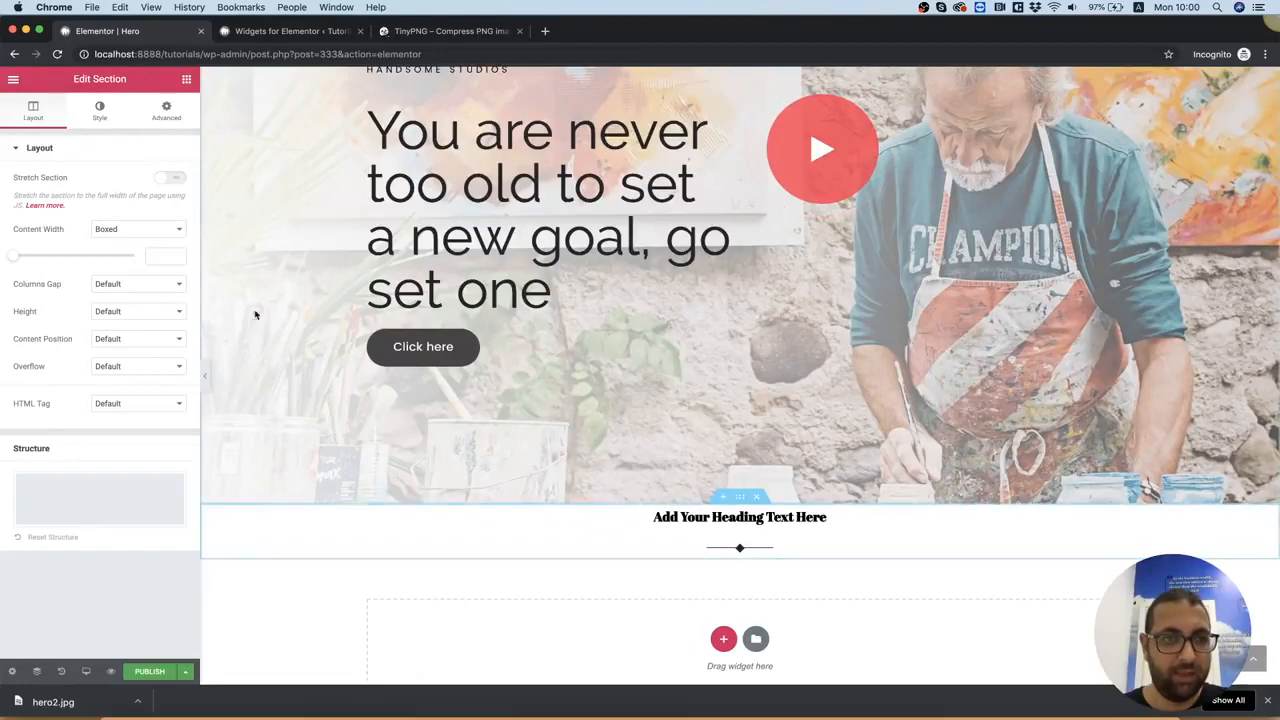
pyautogui.click(163, 118)
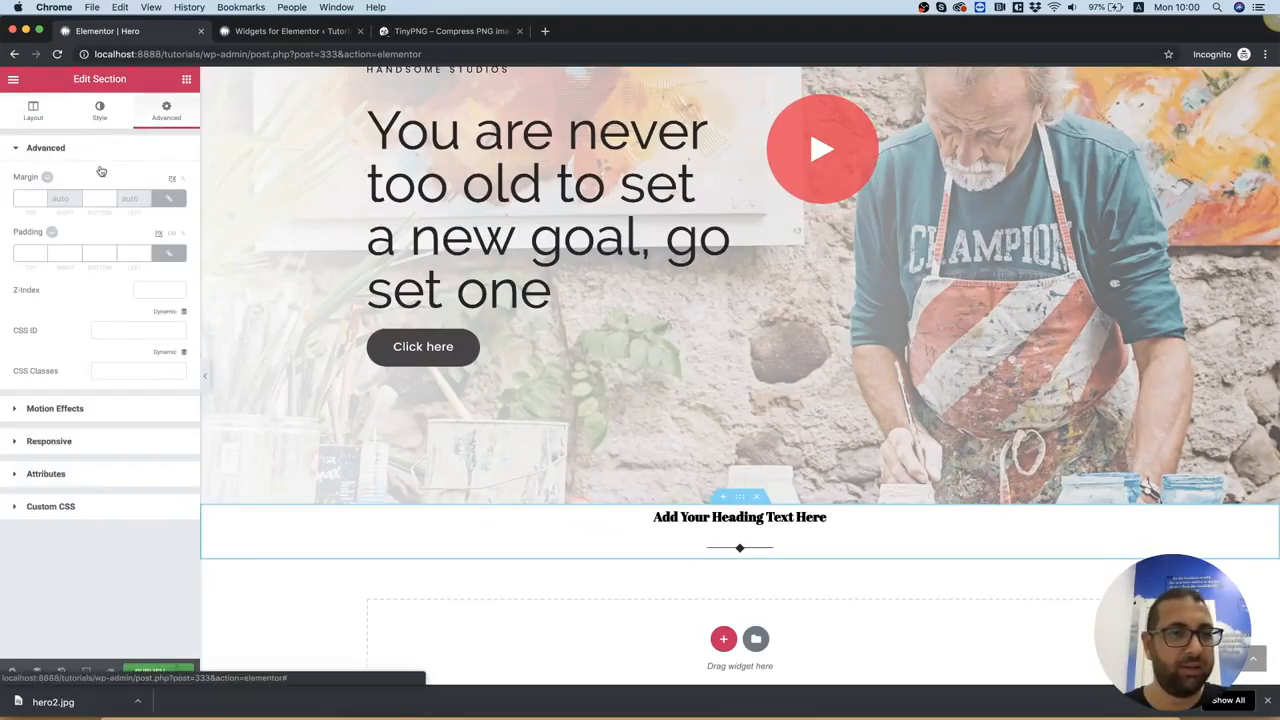
pyautogui.click(99, 118)
pyautogui.click(107, 208)
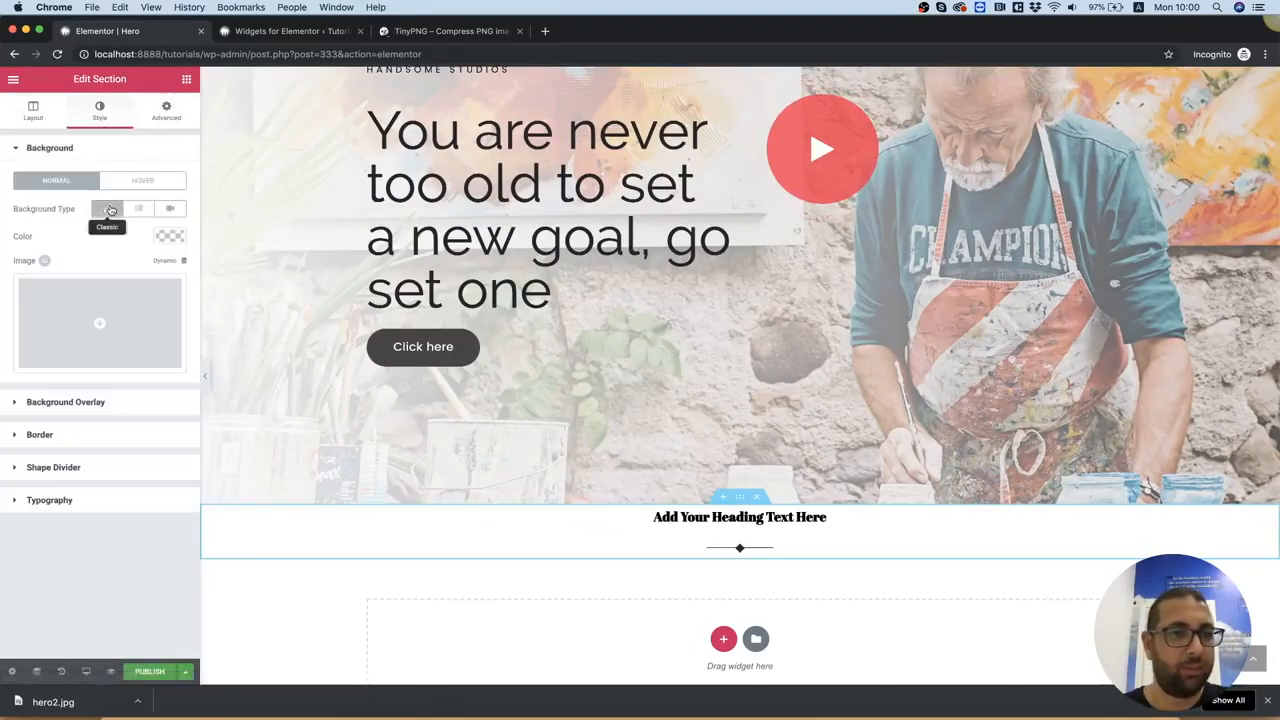
pyautogui.click(122, 308)
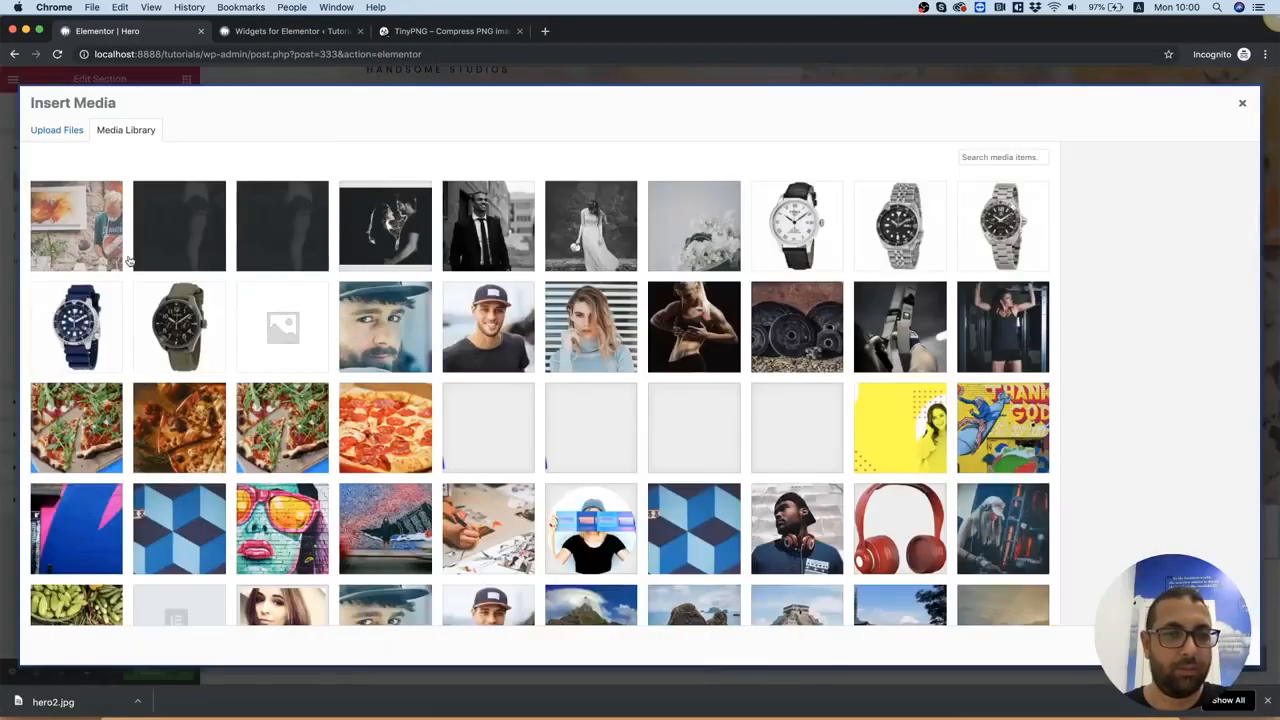
pyautogui.click(57, 130)
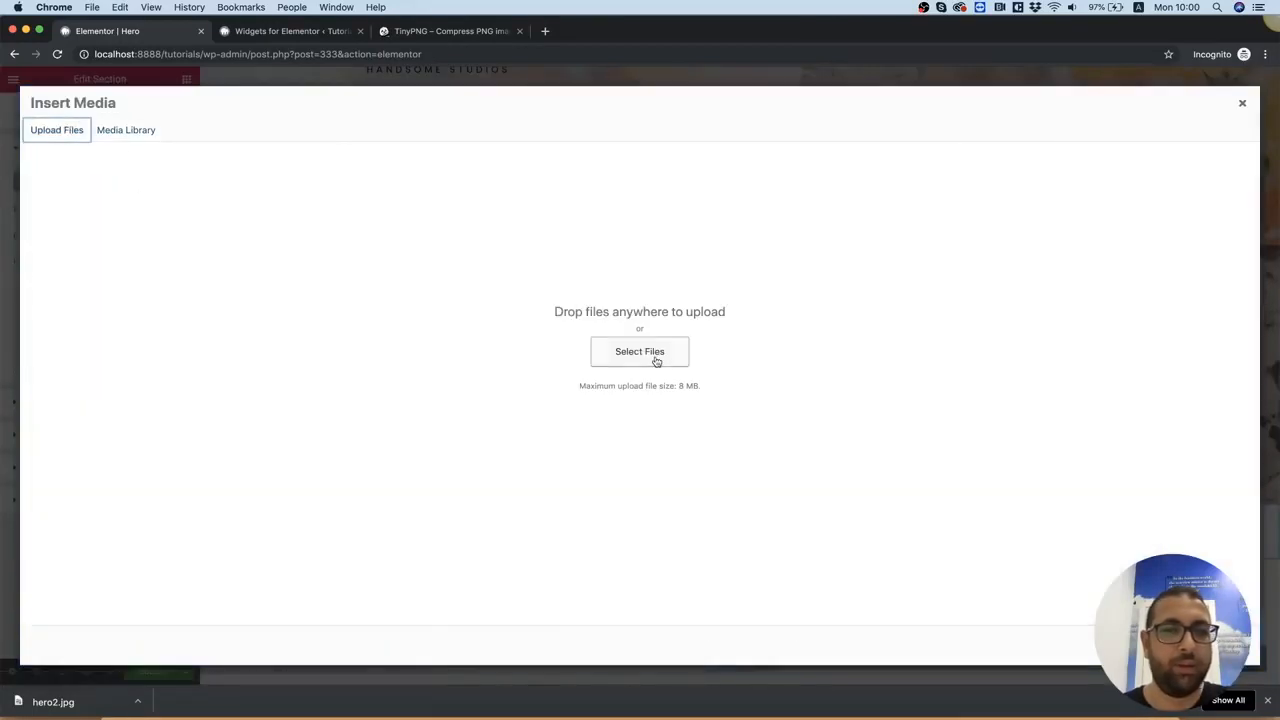
pyautogui.click(656, 362)
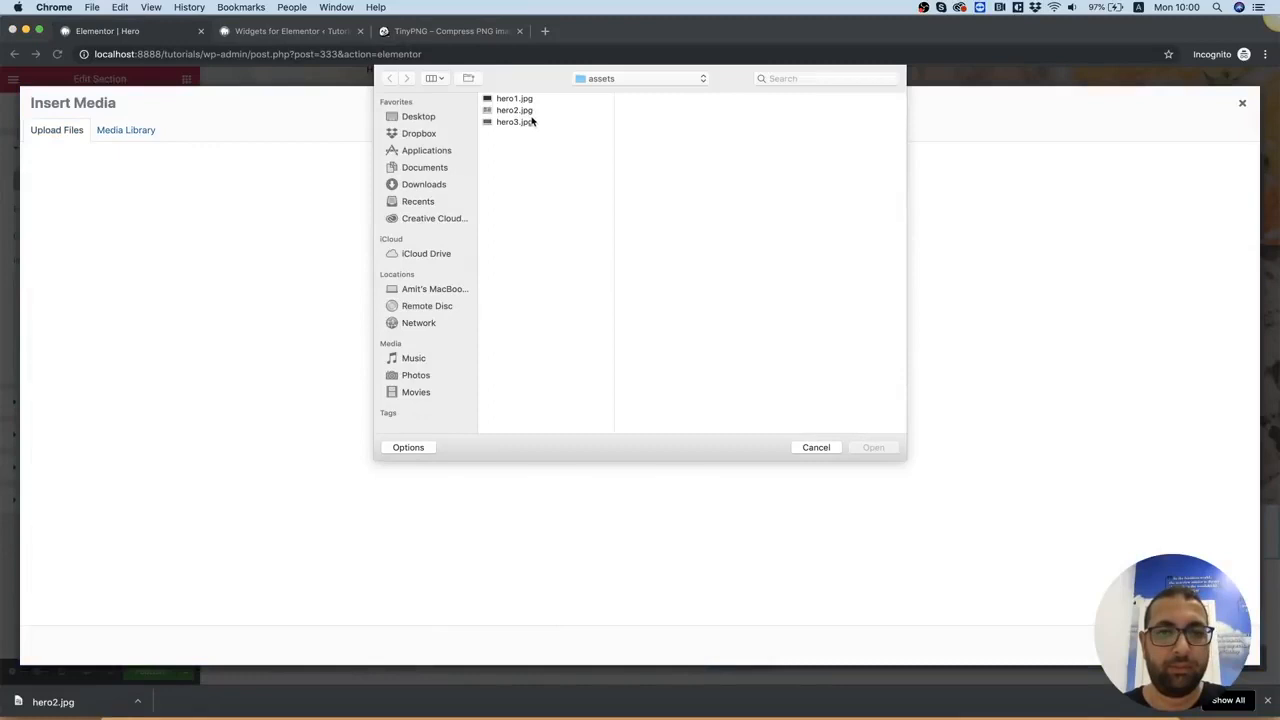
pyautogui.click(530, 122)
pyautogui.doubleClick(527, 124)
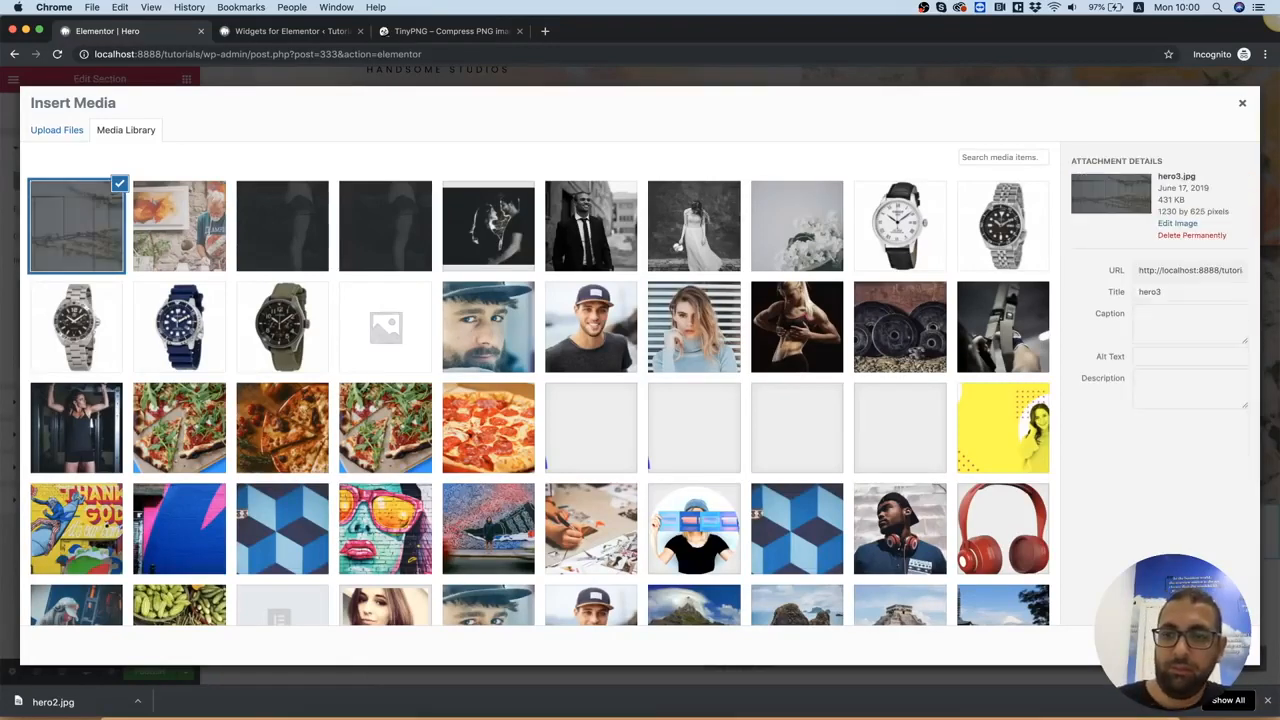
pyautogui.click(1212, 645)
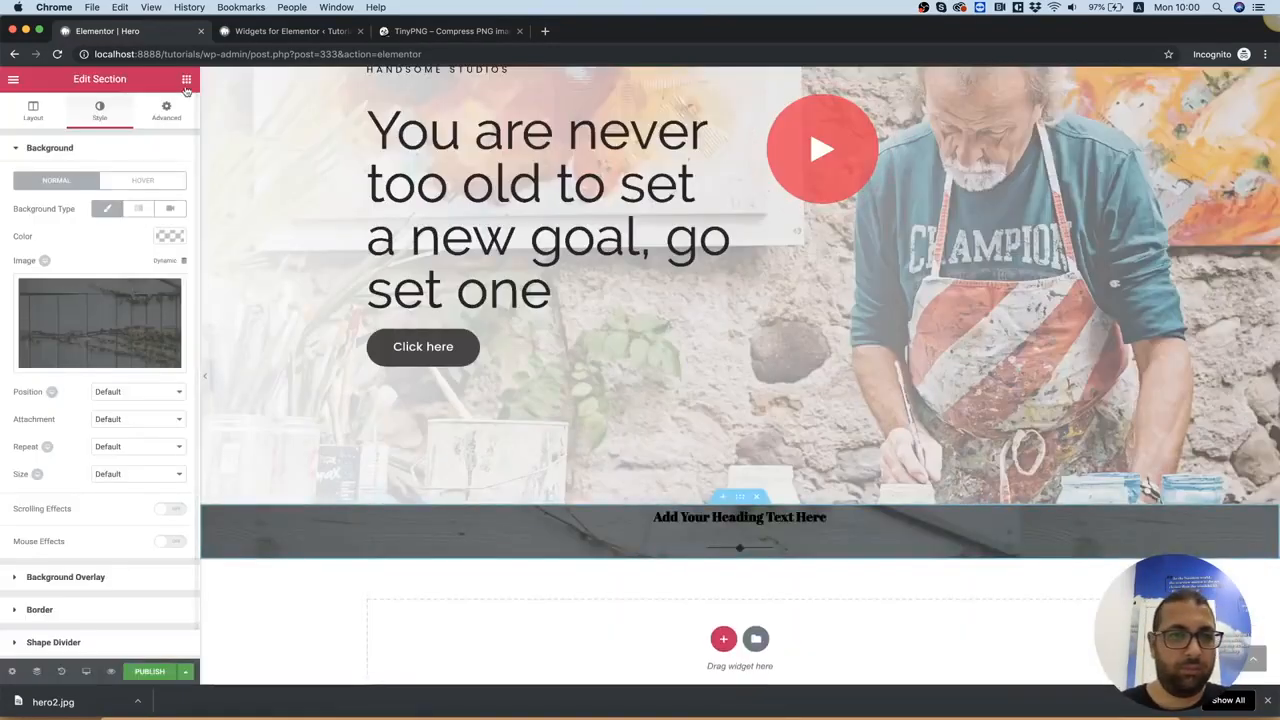
# Unlink the section's padding values and set the top and bottom padding to 200
pyautogui.click(166, 108)
pyautogui.click(168, 255)
pyautogui.write('200')
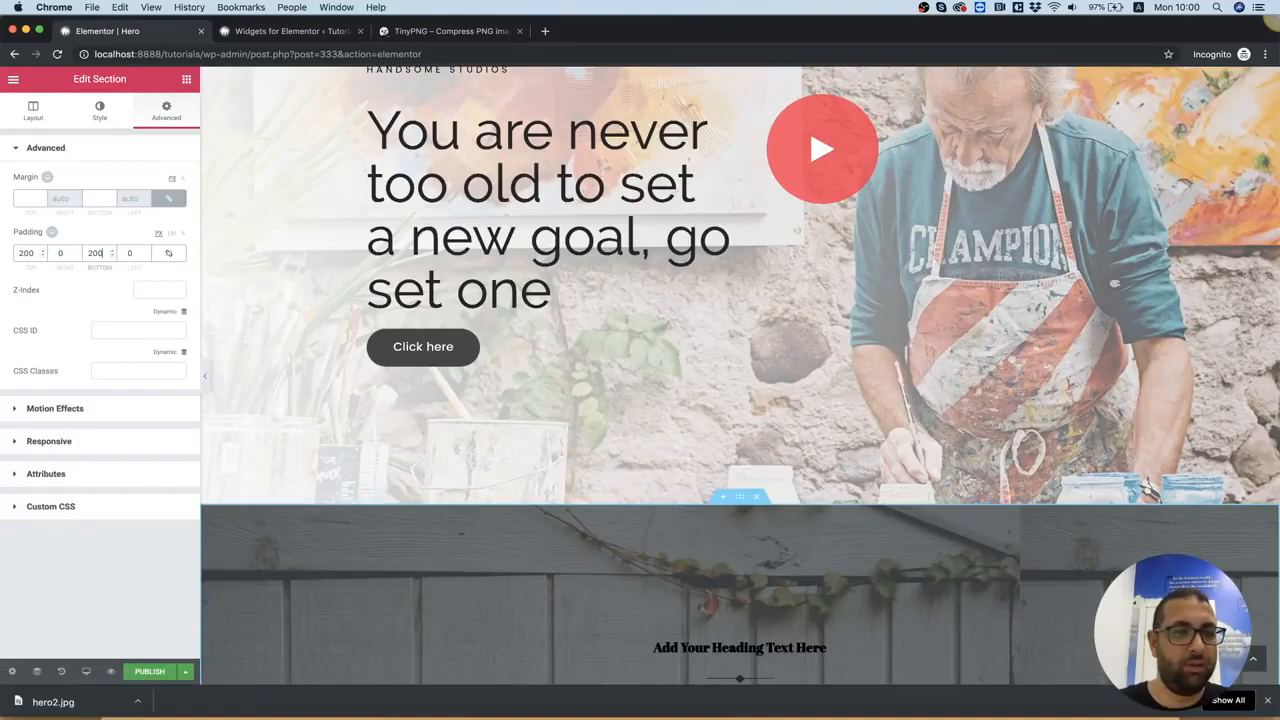
# Give the column around the heading and separator a solid border with a linked width of 10 on all sides
pyautogui.scroll(-5, 1042, 518)
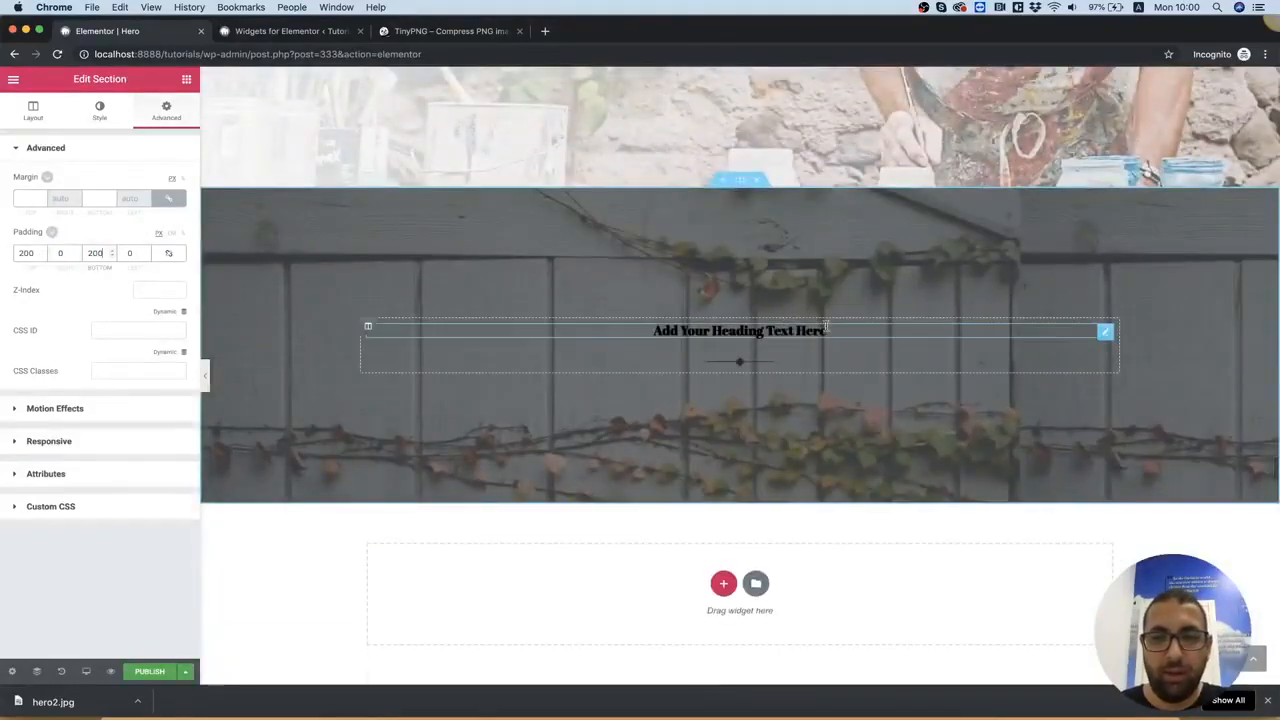
pyautogui.click(368, 328)
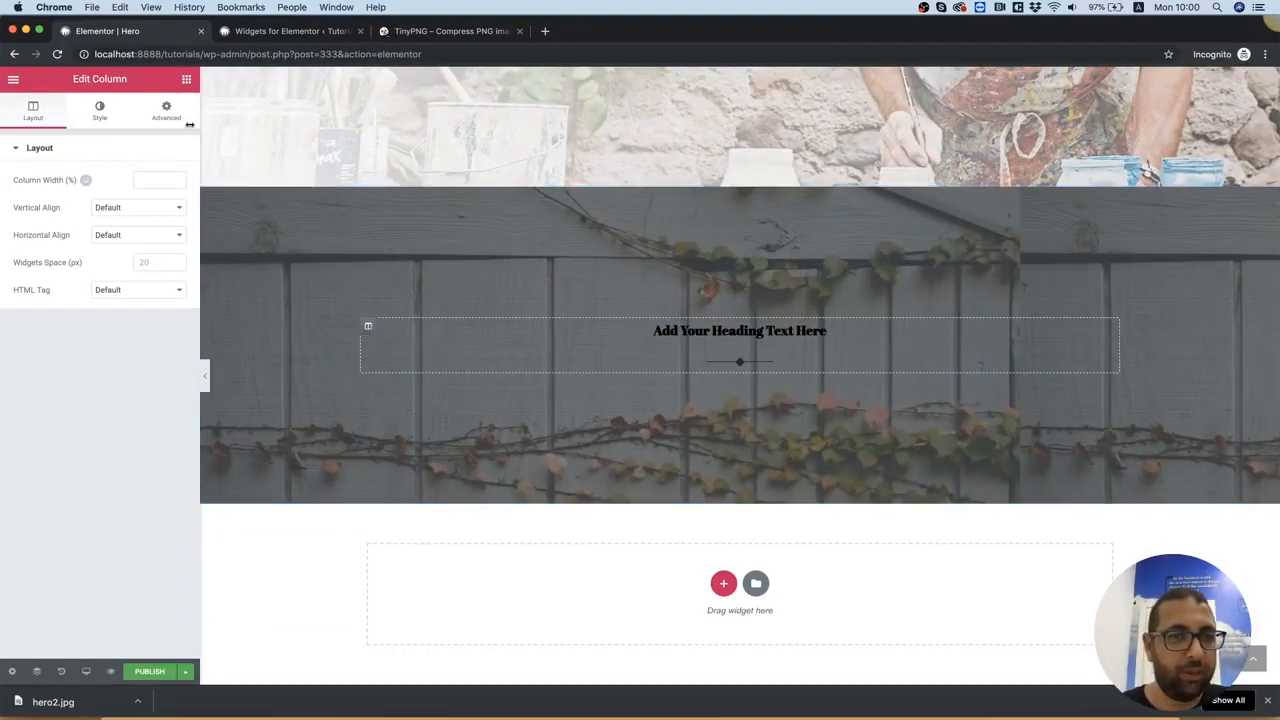
pyautogui.click(100, 118)
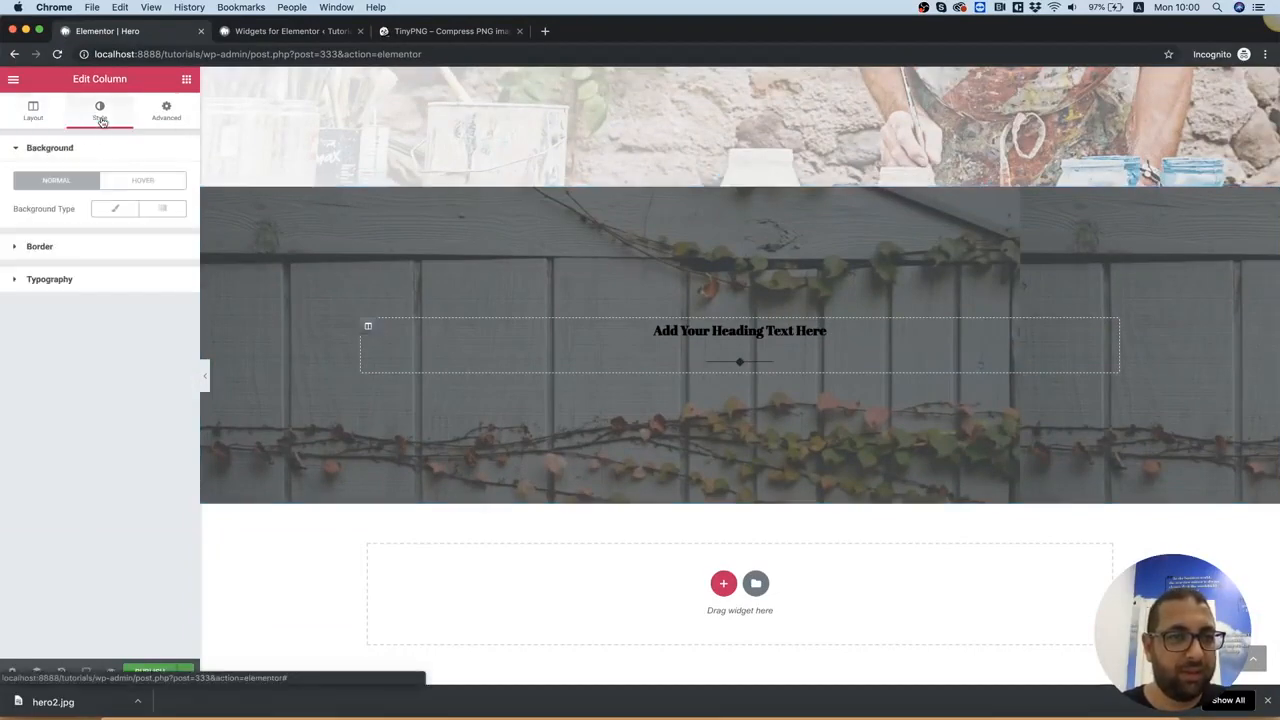
pyautogui.click(50, 247)
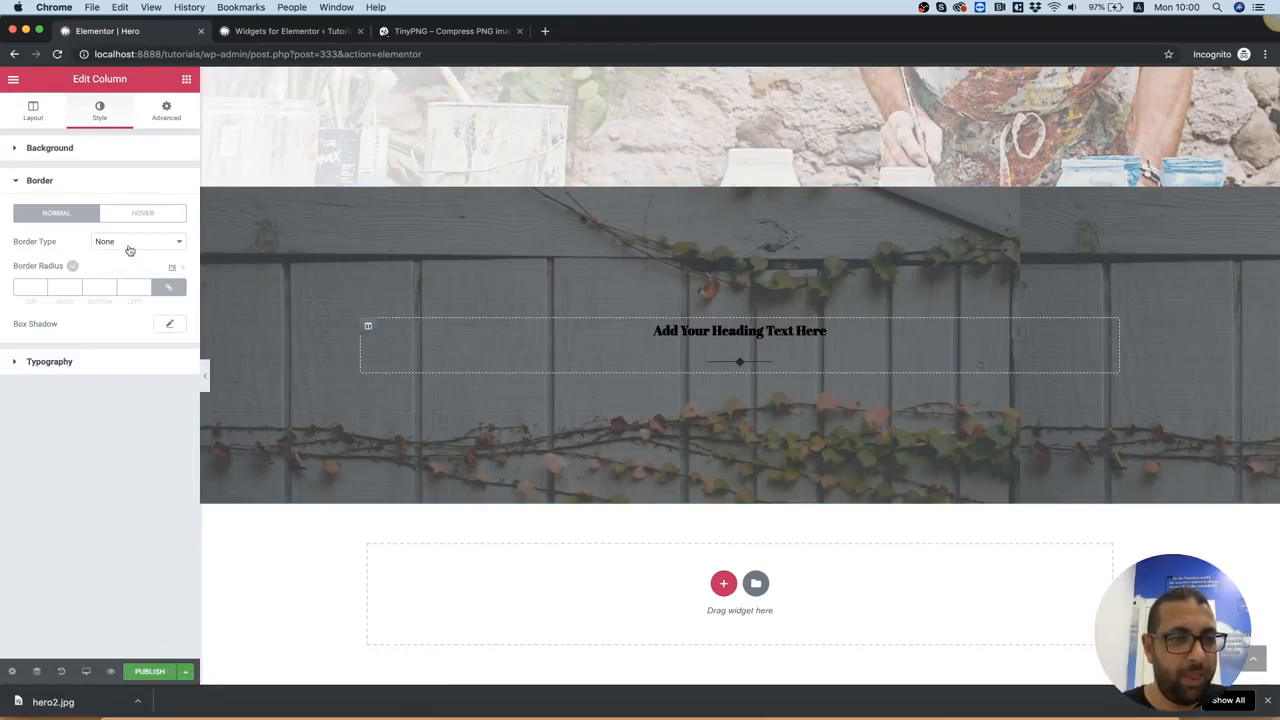
pyautogui.click(129, 245)
pyautogui.click(128, 253)
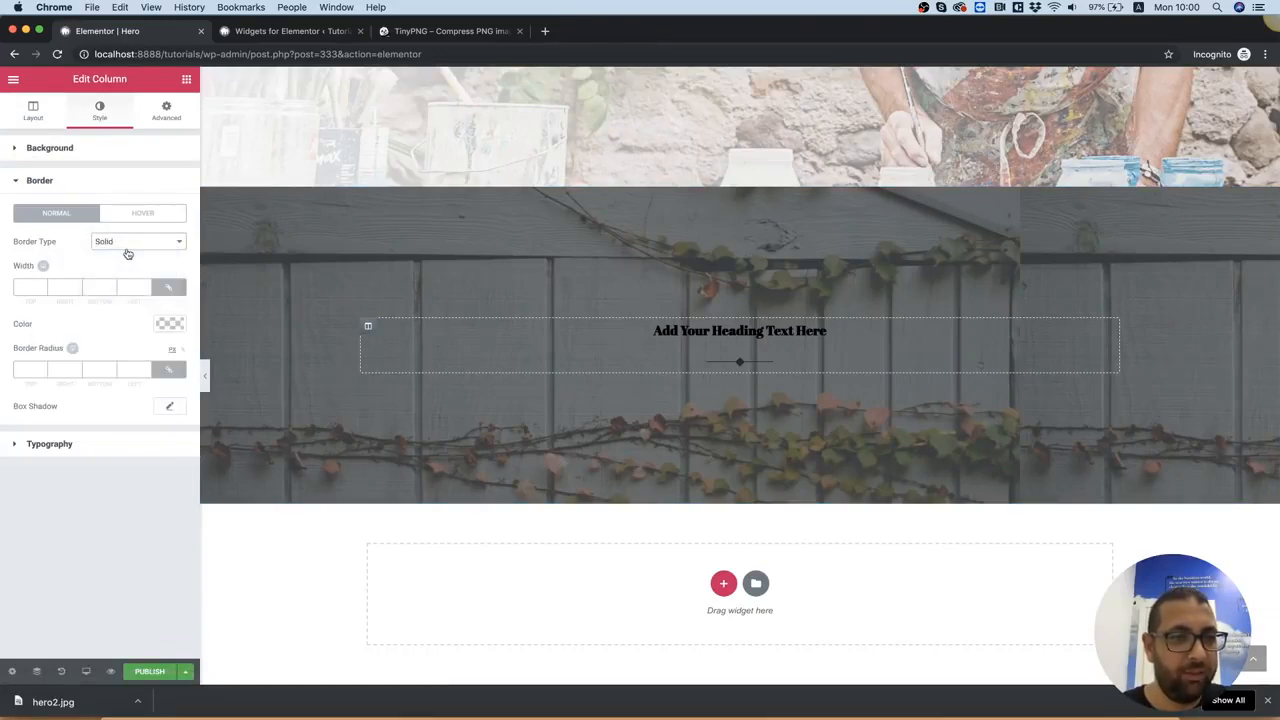
pyautogui.click(167, 288)
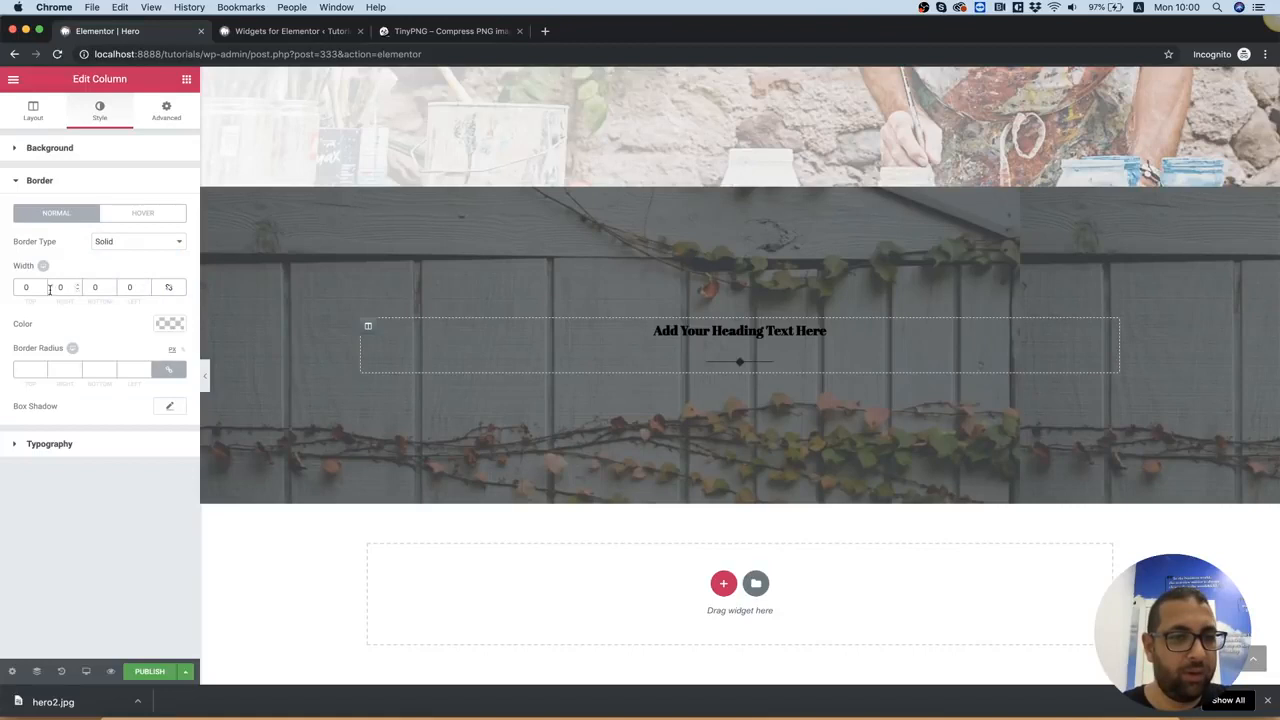
pyautogui.write('10')
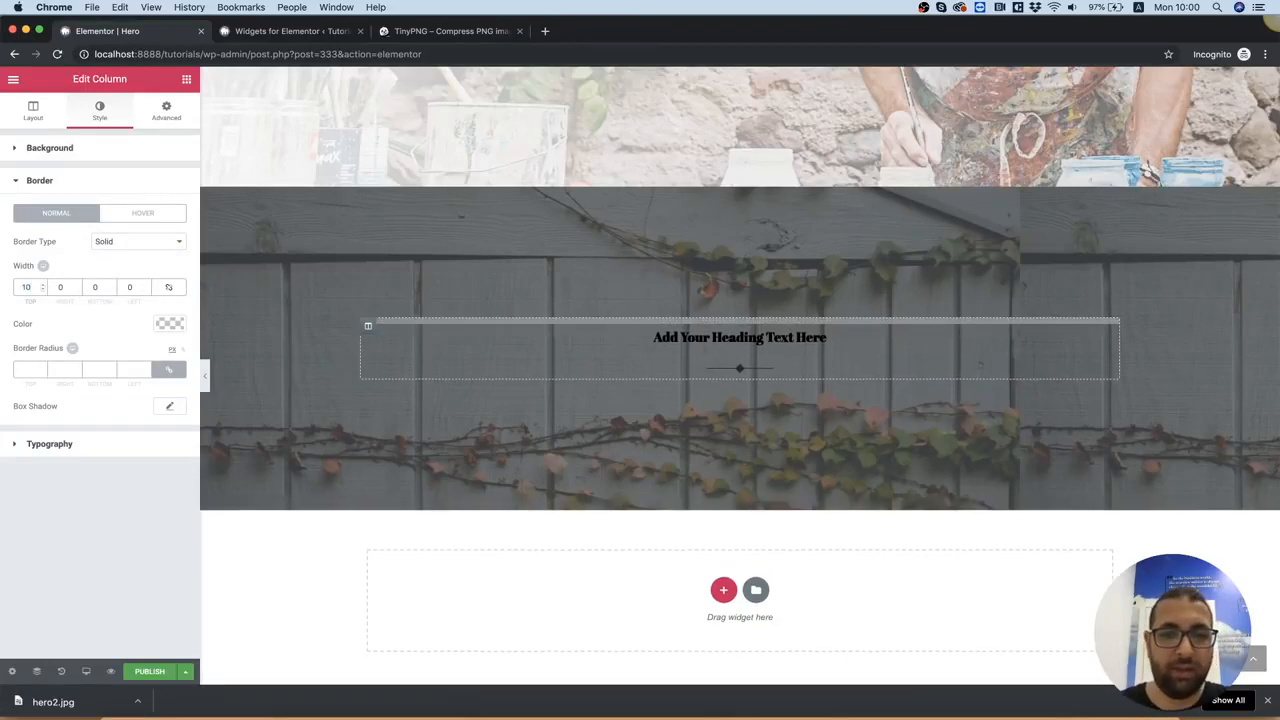
pyautogui.click(170, 288)
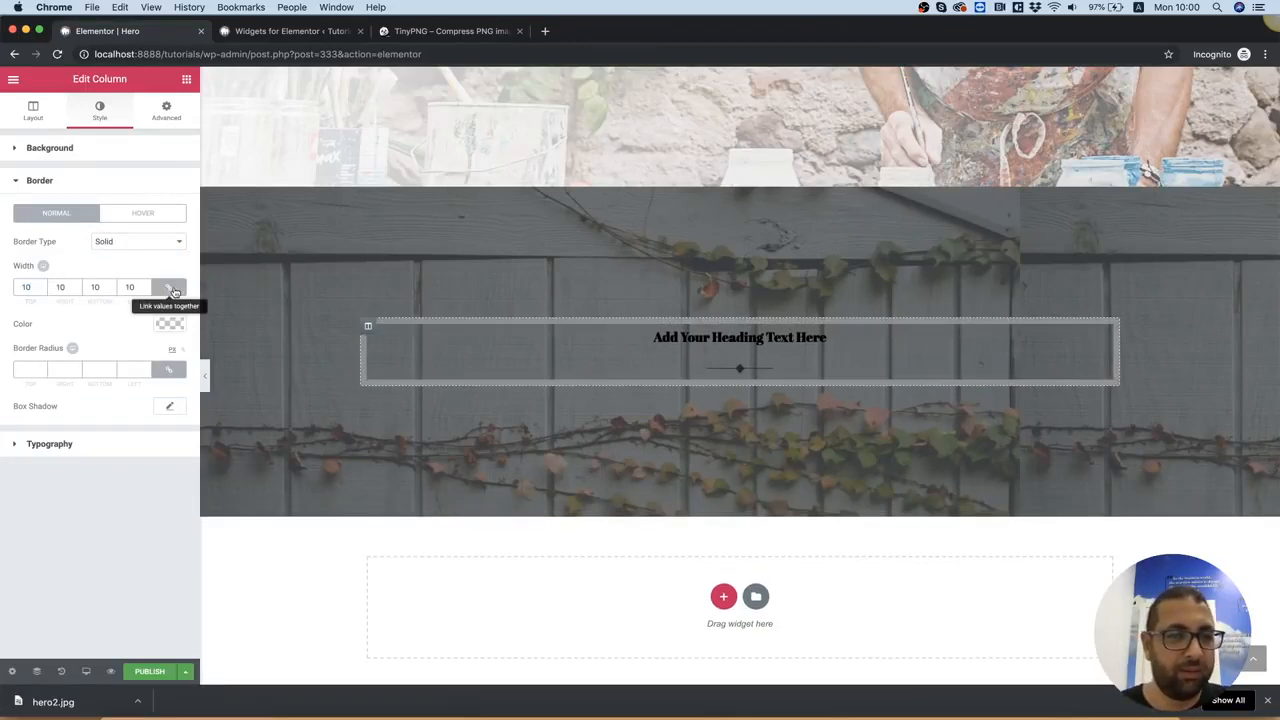
# Set the column's border color to white (#ffffff)
pyautogui.click(182, 323)
pyautogui.moveTo(132, 372); pyautogui.dragTo(161, 334)
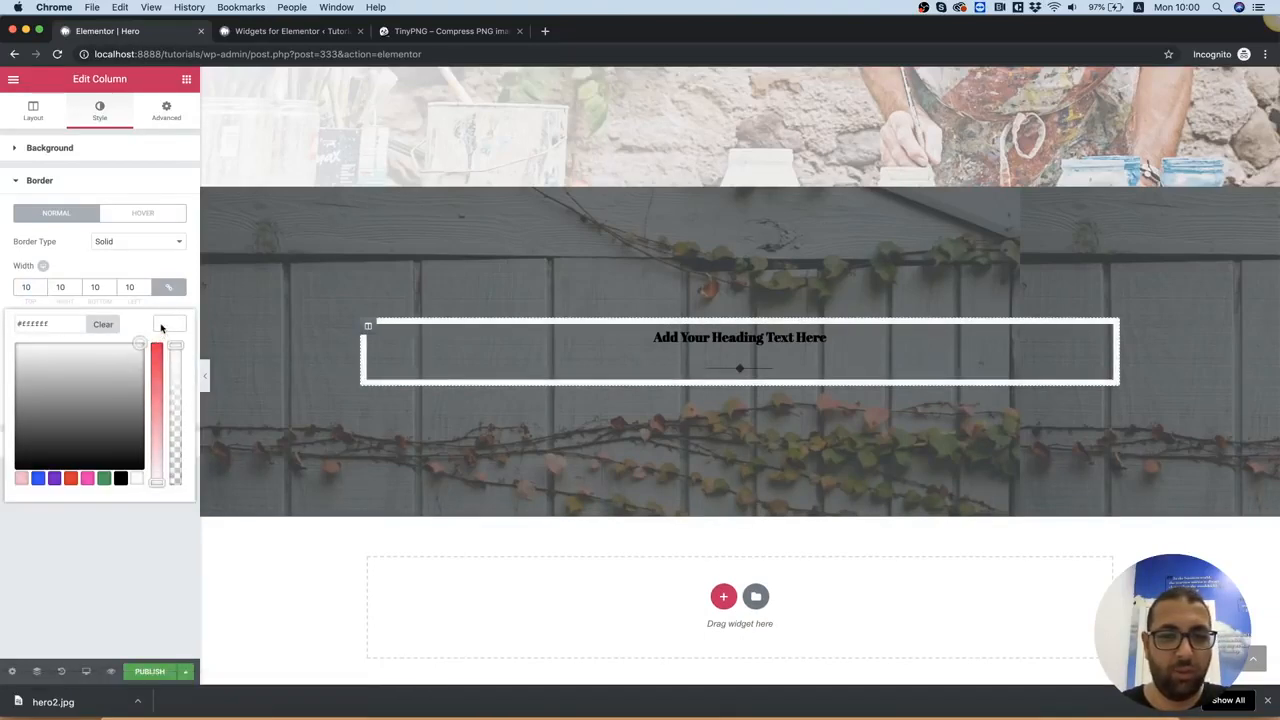
pyautogui.click(123, 560)
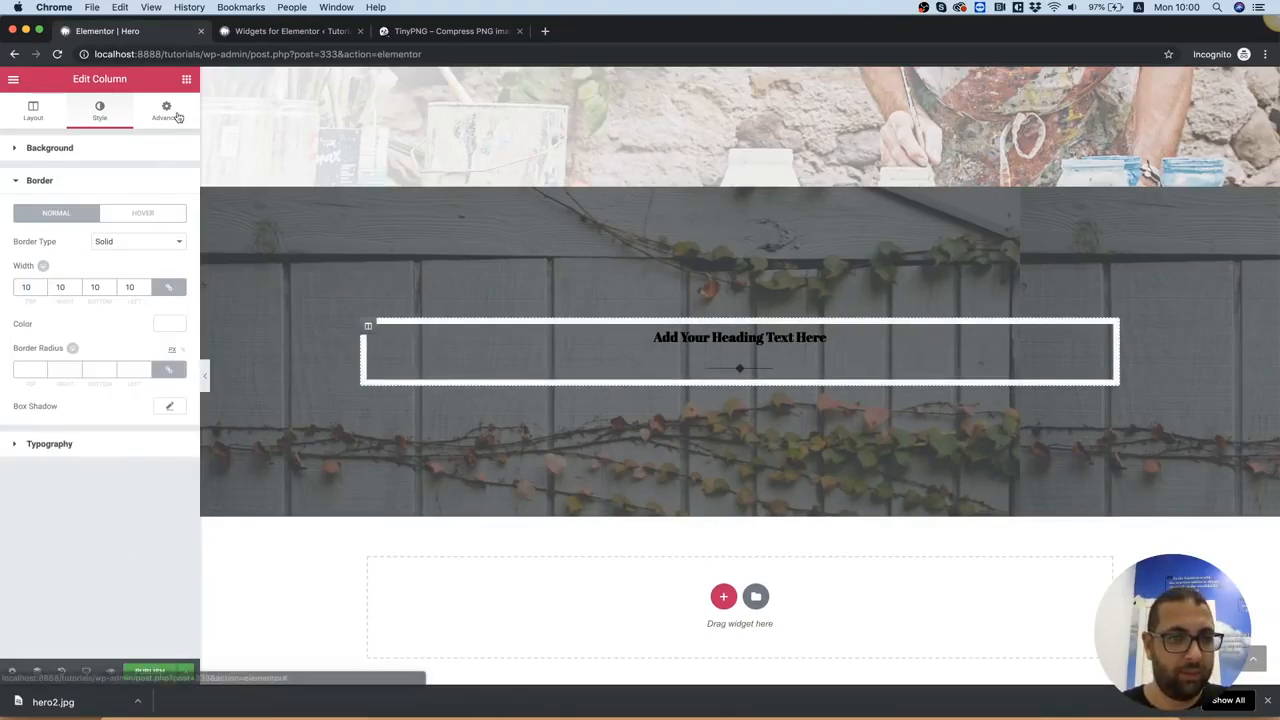
# Set the column's padding to 50 on all four sides with the values linked
pyautogui.click(177, 116)
pyautogui.click(168, 253)
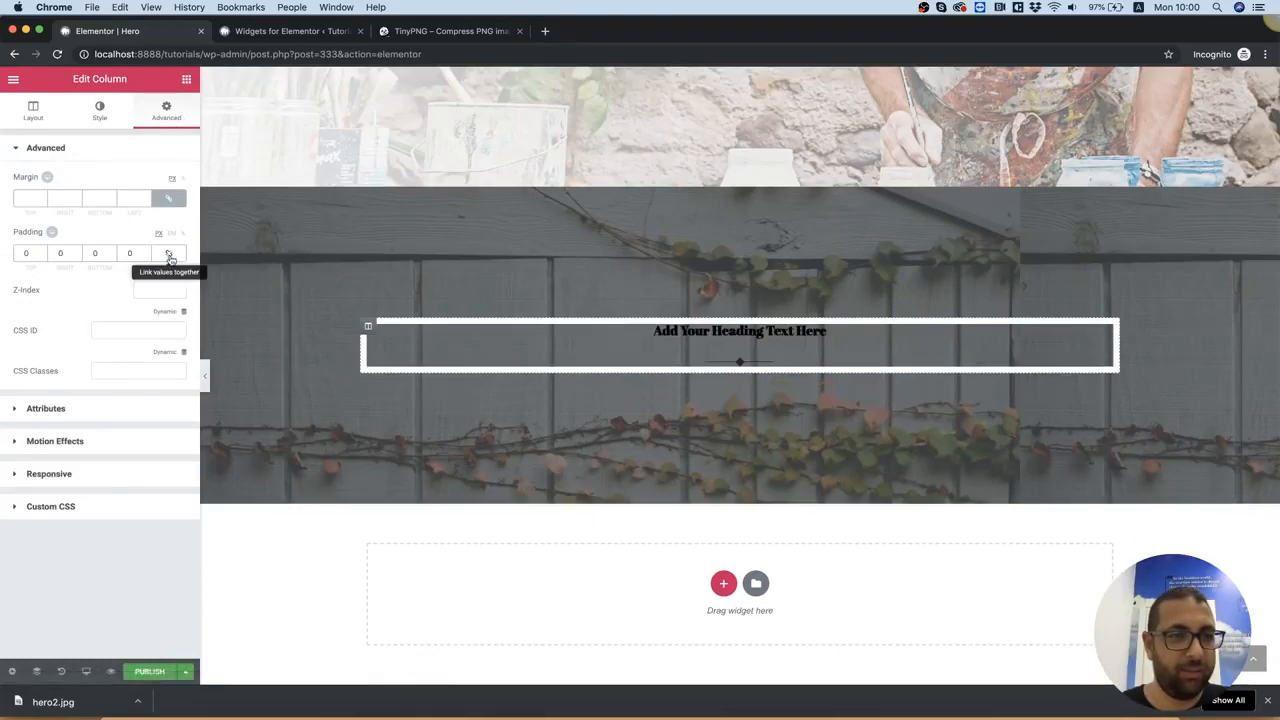
pyautogui.click(167, 253)
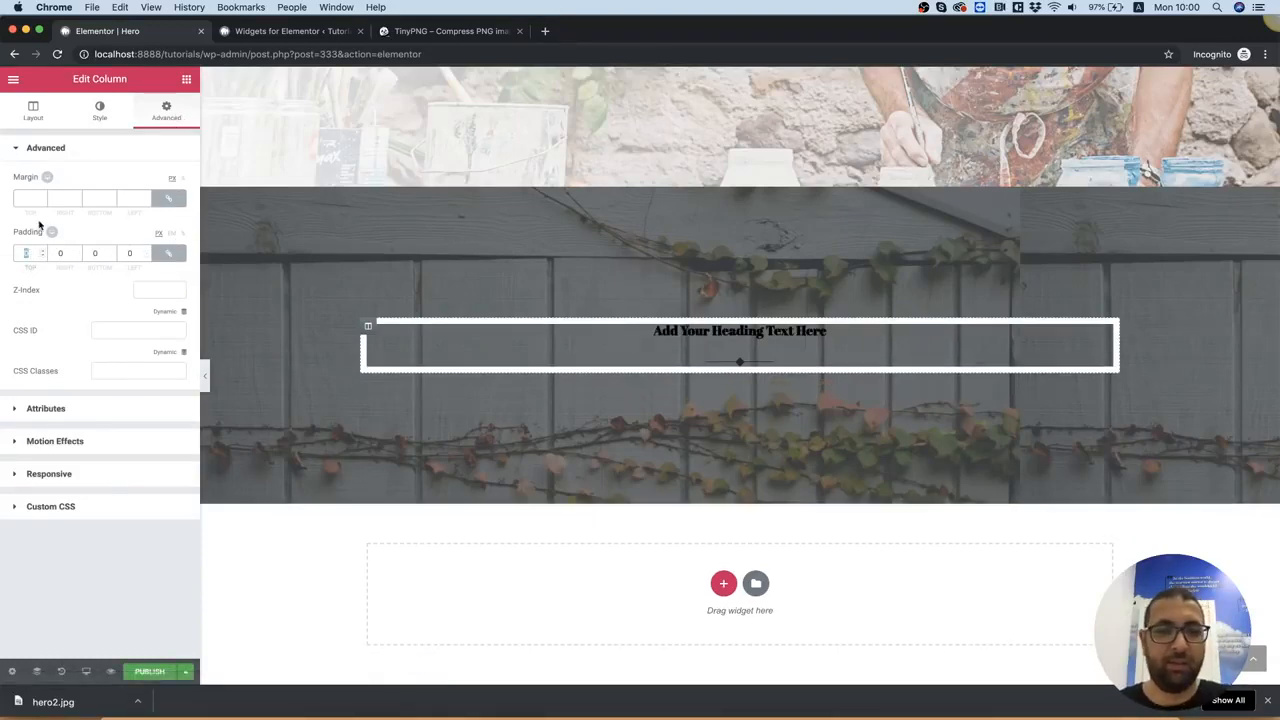
pyautogui.write('50')
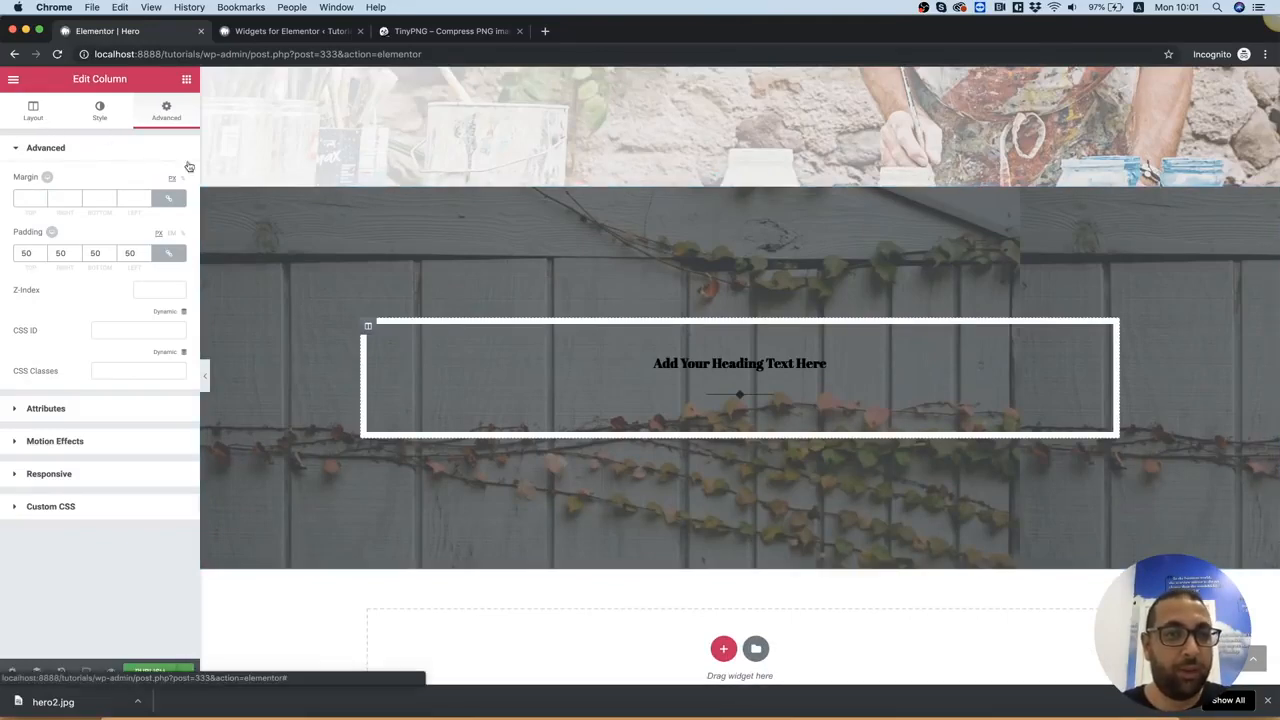
# Set the boxed content width of the third hero section to 500
pyautogui.rightClick(246, 238)
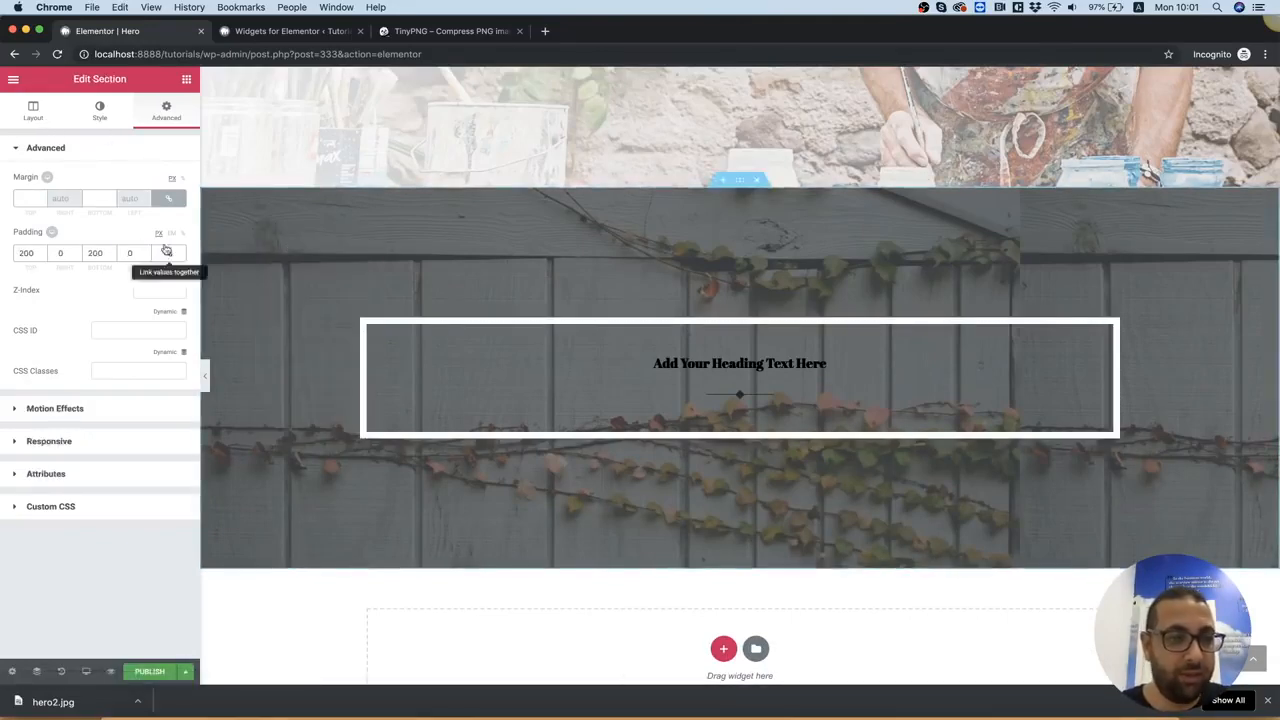
pyautogui.click(33, 110)
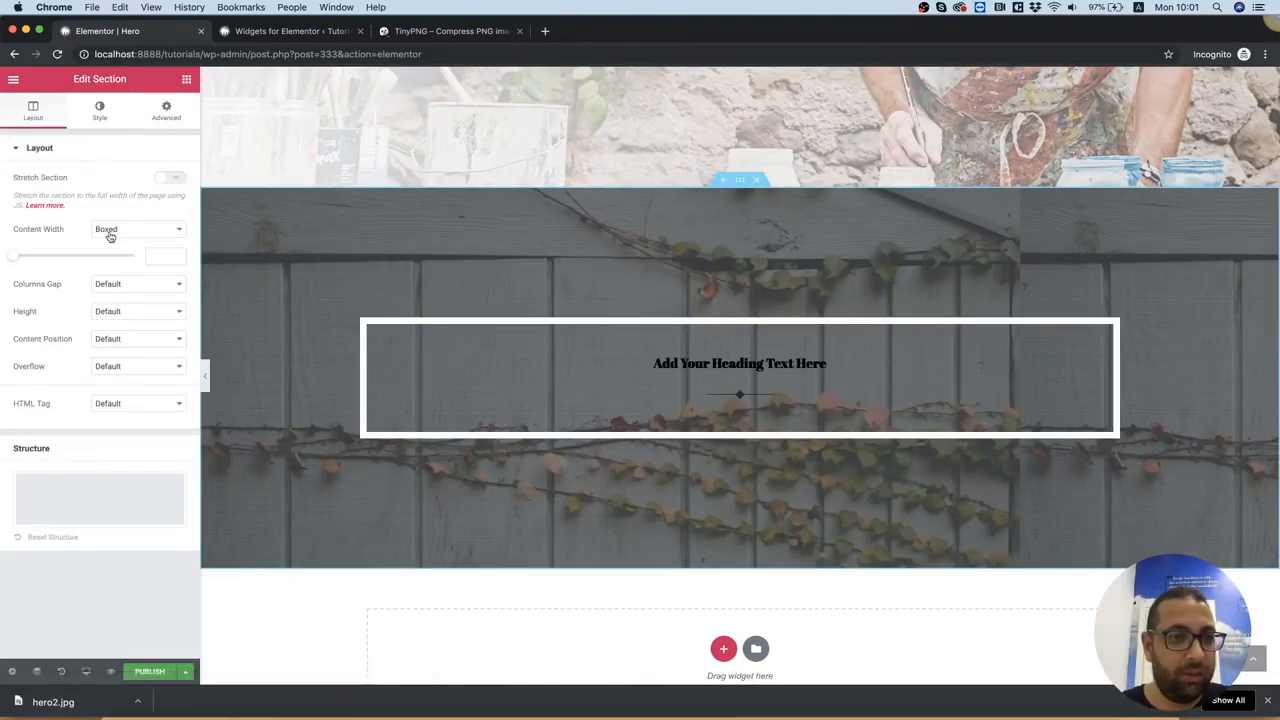
pyautogui.moveTo(36, 259); pyautogui.dragTo(26, 260)
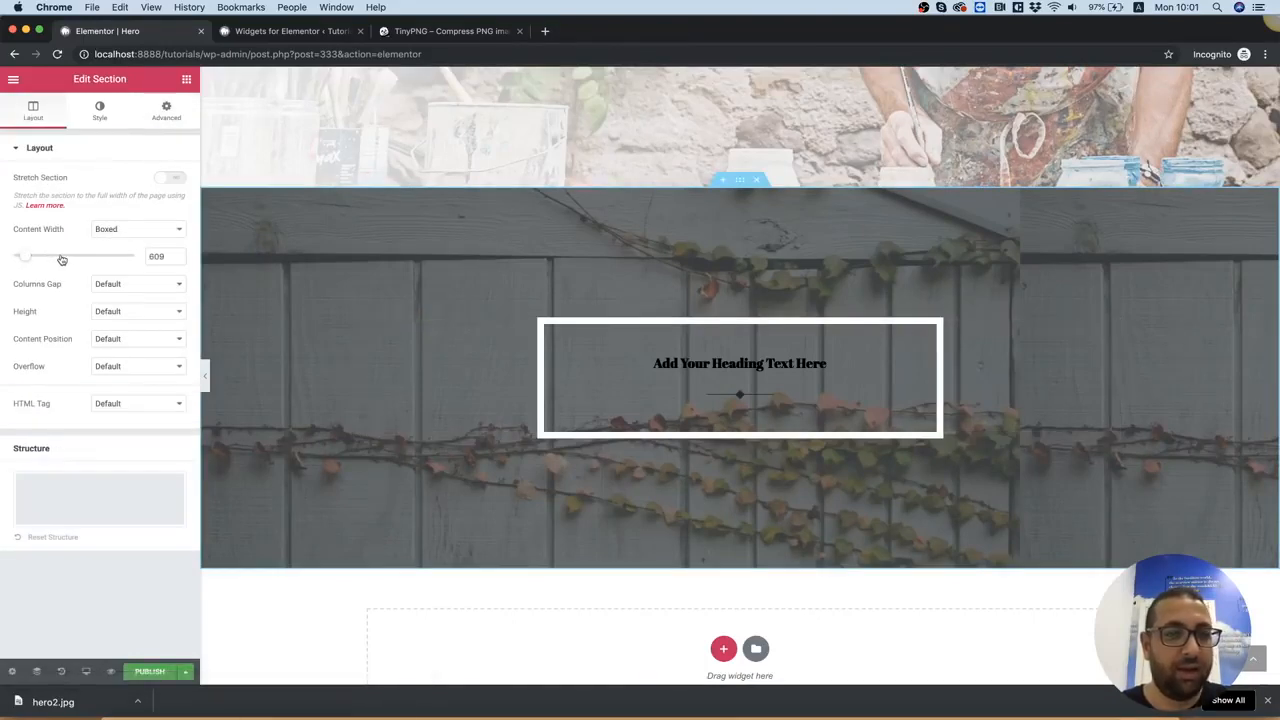
pyautogui.moveTo(29, 261); pyautogui.dragTo(18, 261)
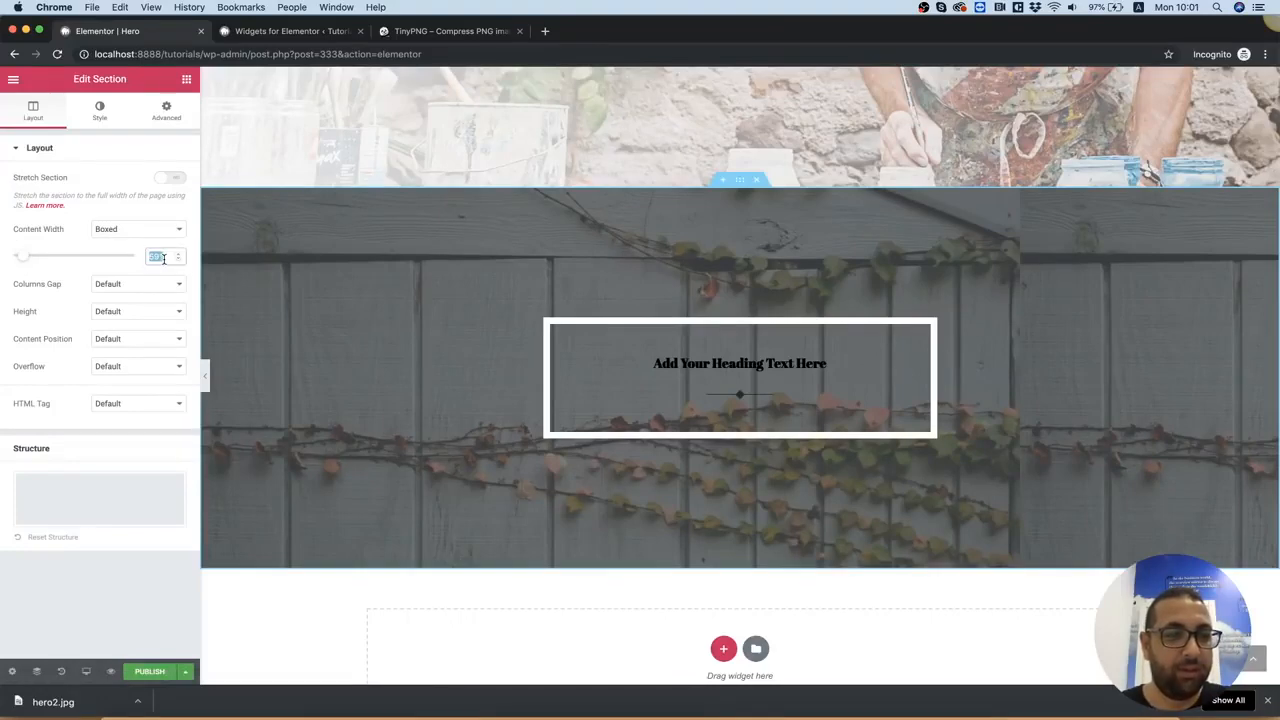
pyautogui.write('600')
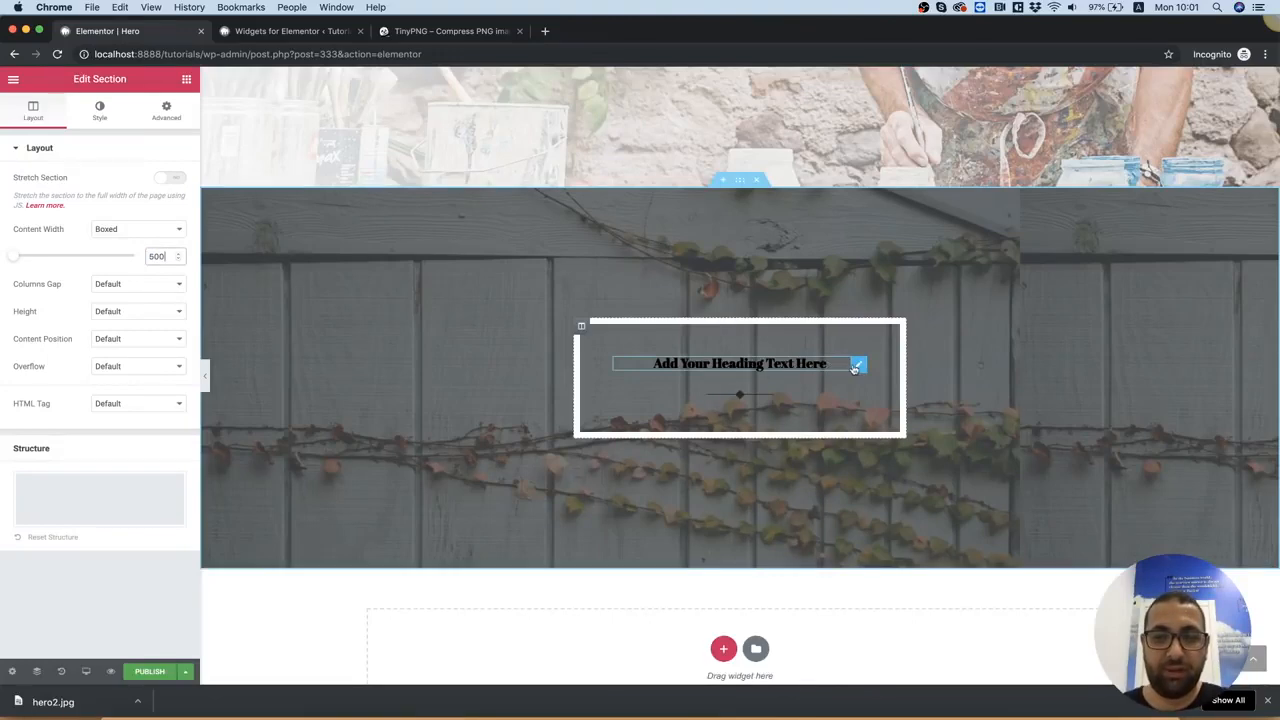
# Set the text color of the heading inside the bordered box to white (#ffffff)
pyautogui.click(858, 364)
pyautogui.click(100, 110)
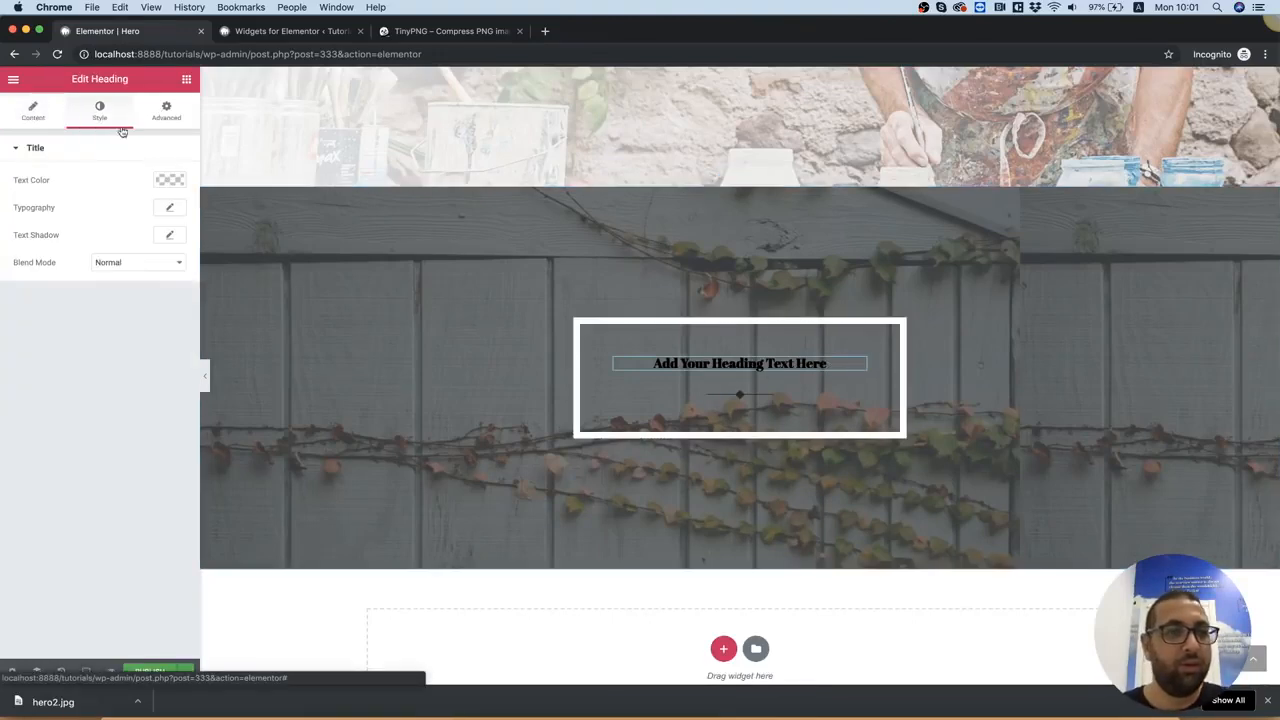
pyautogui.click(160, 180)
pyautogui.click(139, 212)
pyautogui.moveTo(150, 210); pyautogui.dragTo(156, 200)
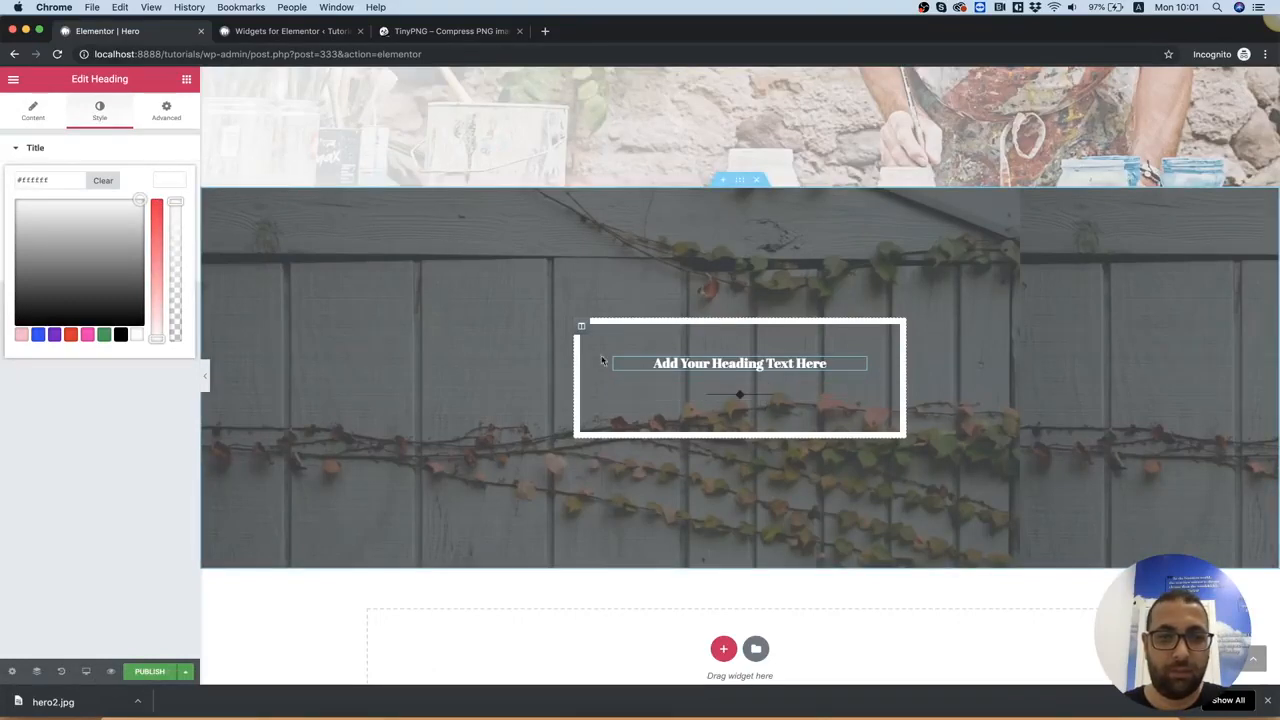
# Set the heading's typography to the Poppins font family with a size of 53 px
pyautogui.click(166, 112)
pyautogui.click(102, 117)
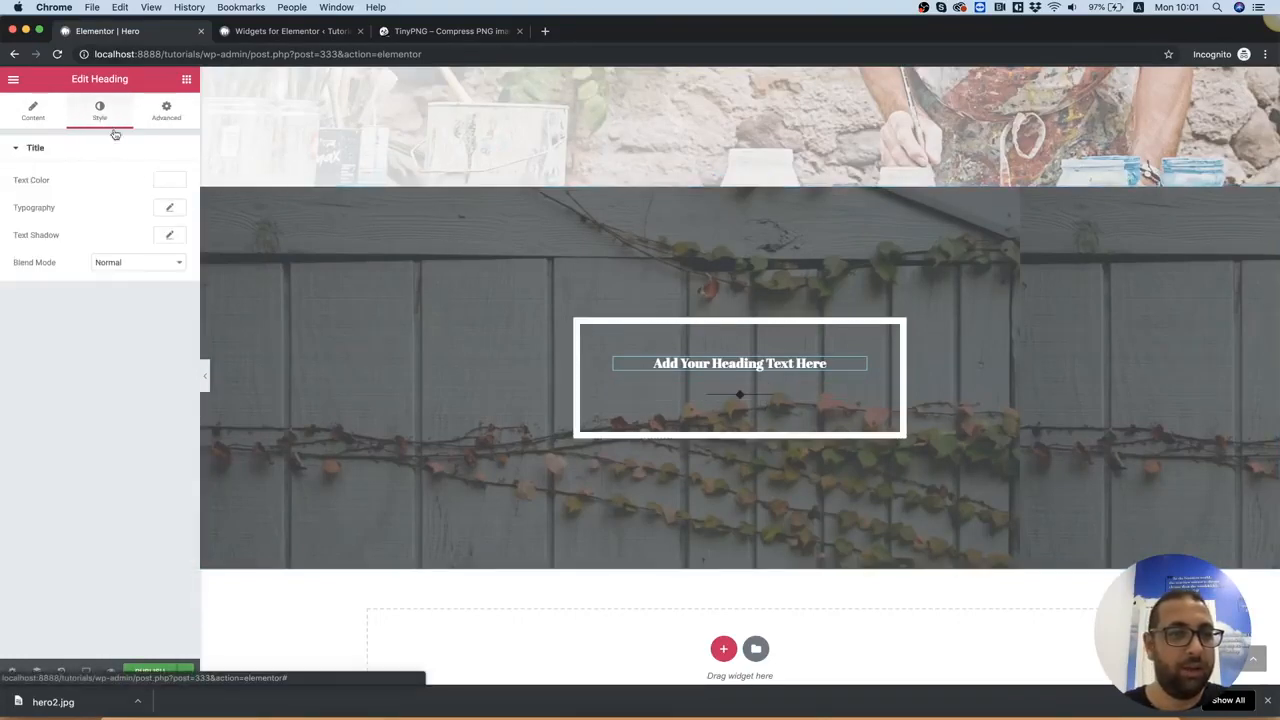
pyautogui.click(170, 209)
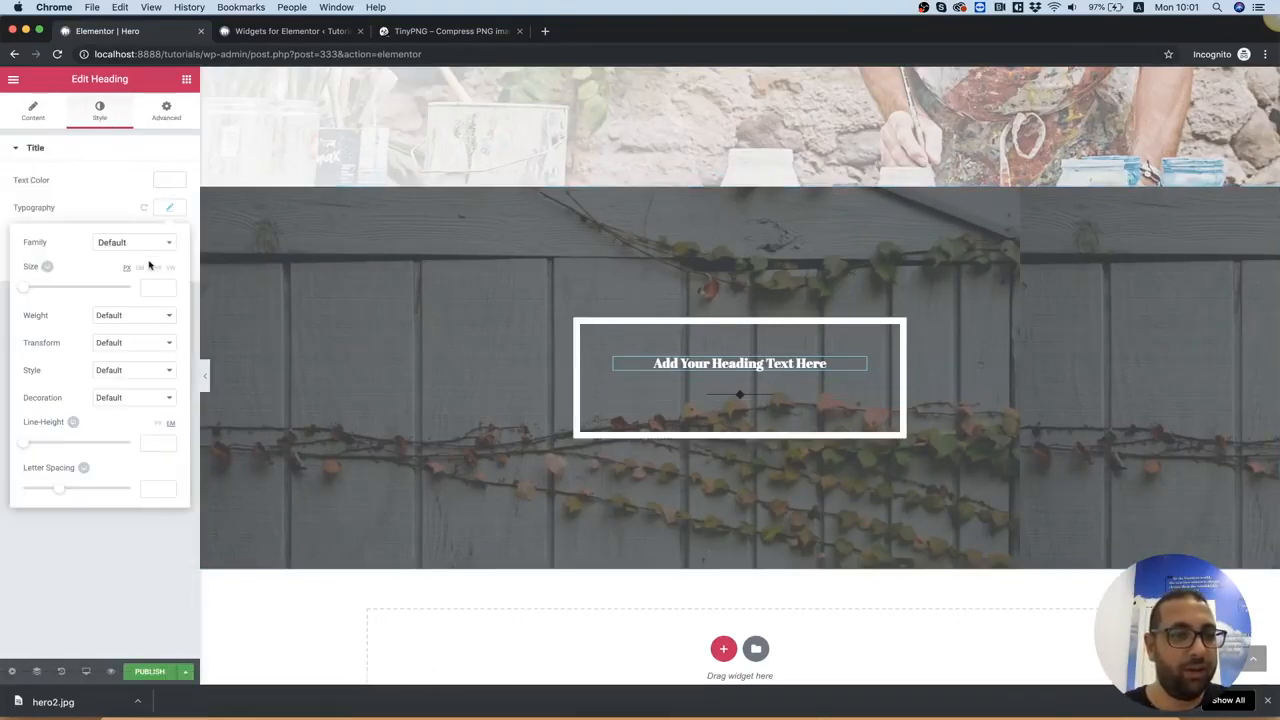
pyautogui.click(126, 246)
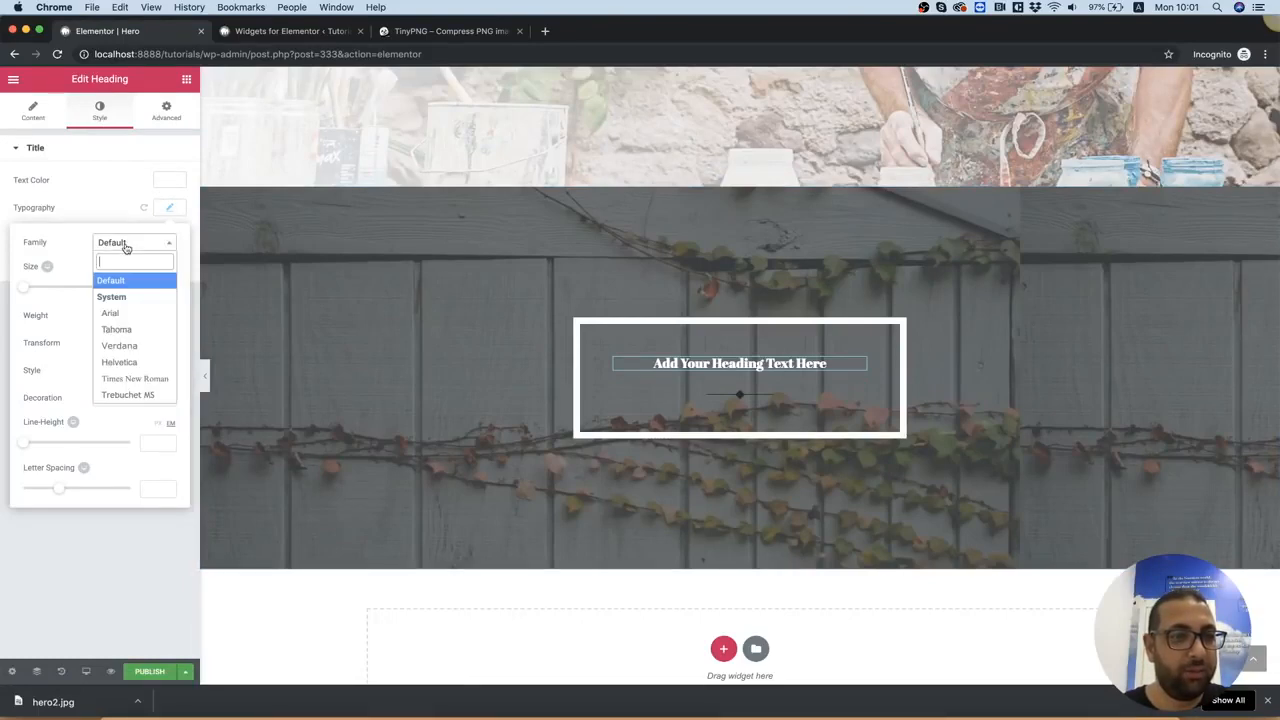
pyautogui.write('pop')
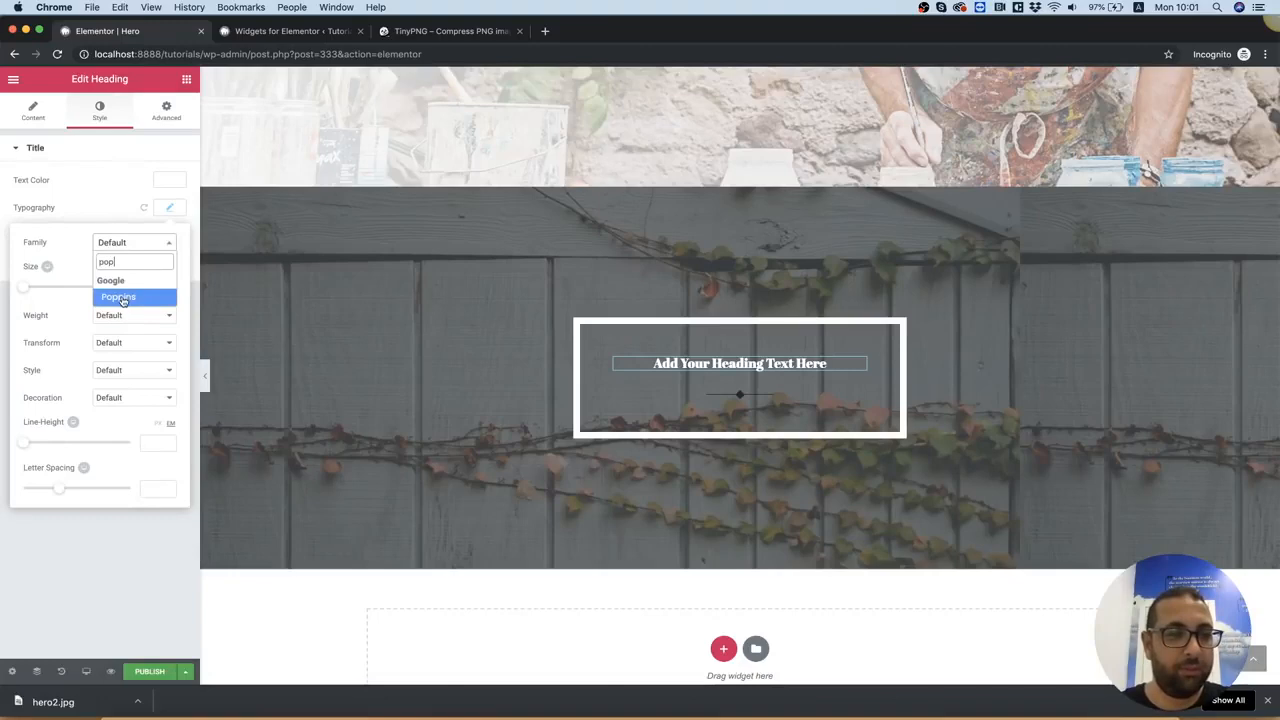
pyautogui.click(120, 298)
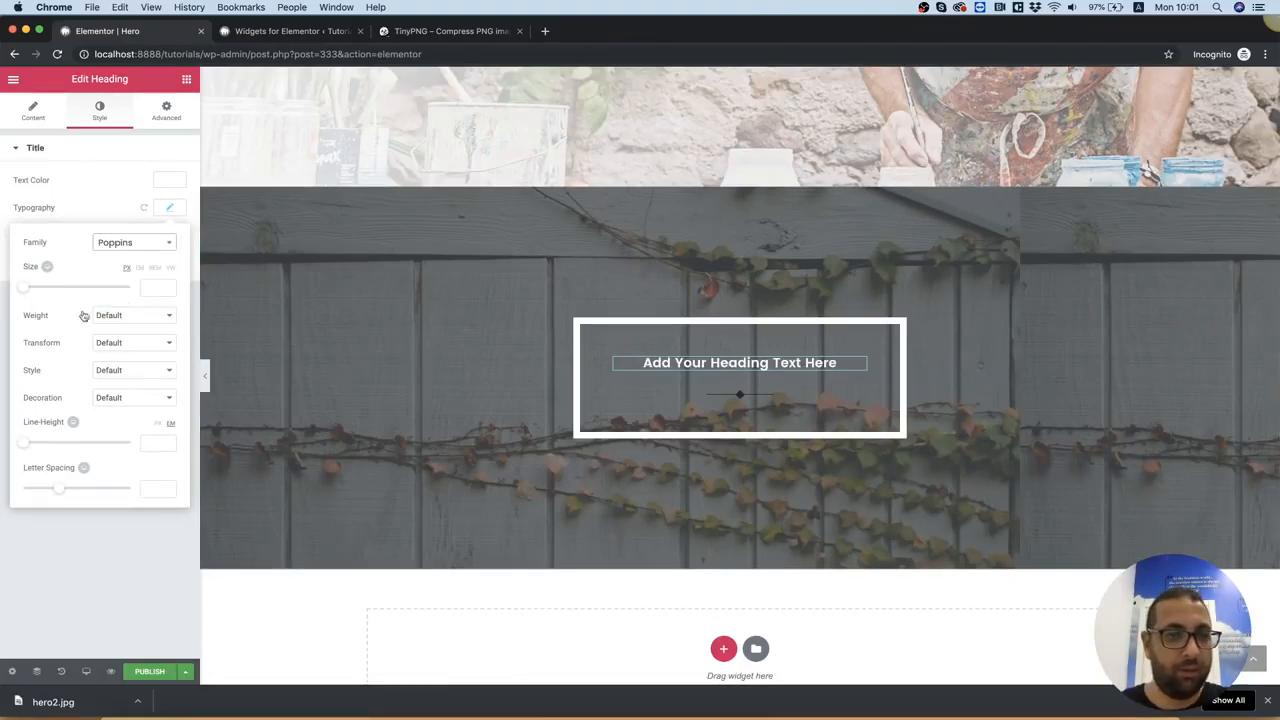
pyautogui.moveTo(28, 293); pyautogui.dragTo(56, 290)
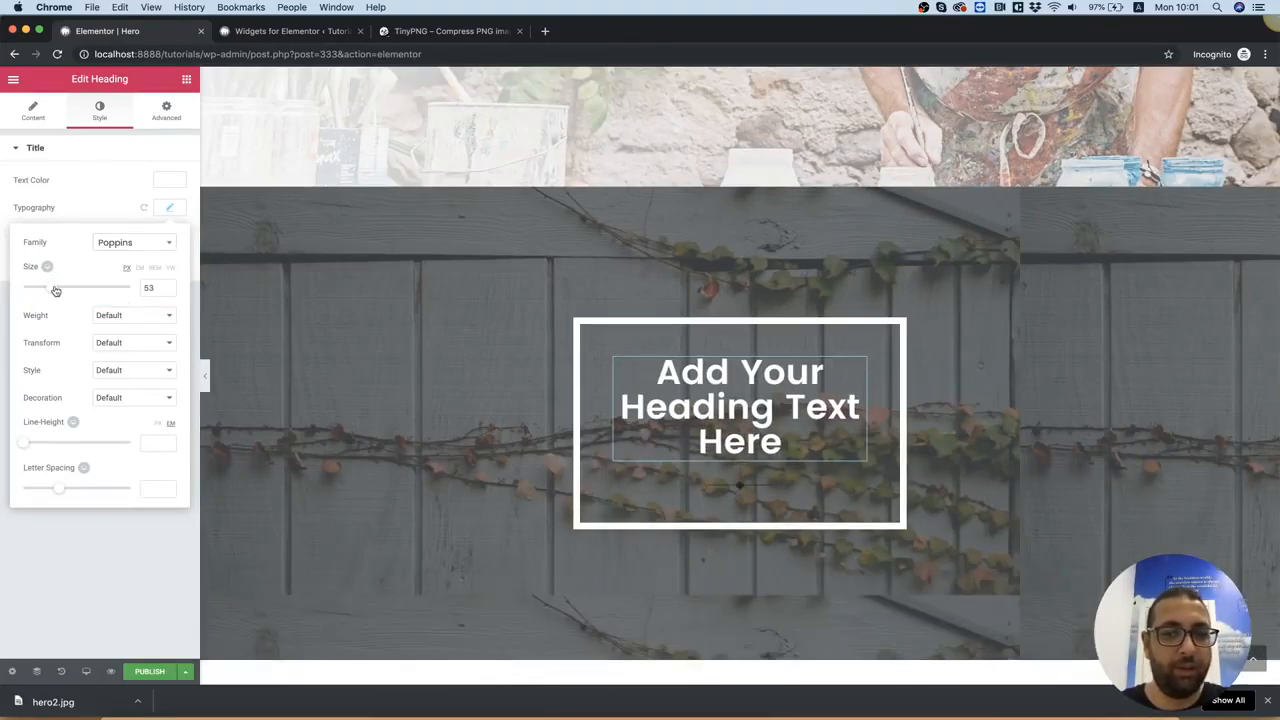
# Set the color of the diamond separator below the heading to white (#ffffff)
pyautogui.click(774, 483)
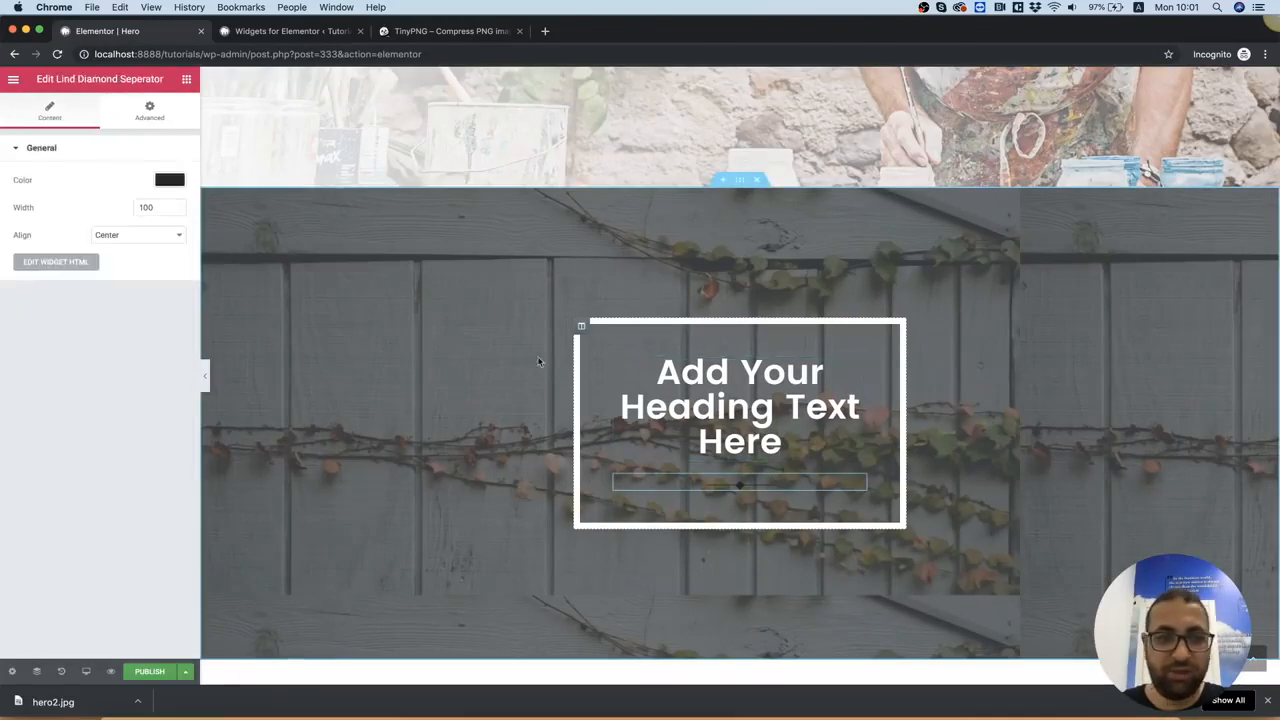
pyautogui.click(179, 182)
pyautogui.moveTo(115, 229); pyautogui.dragTo(146, 196)
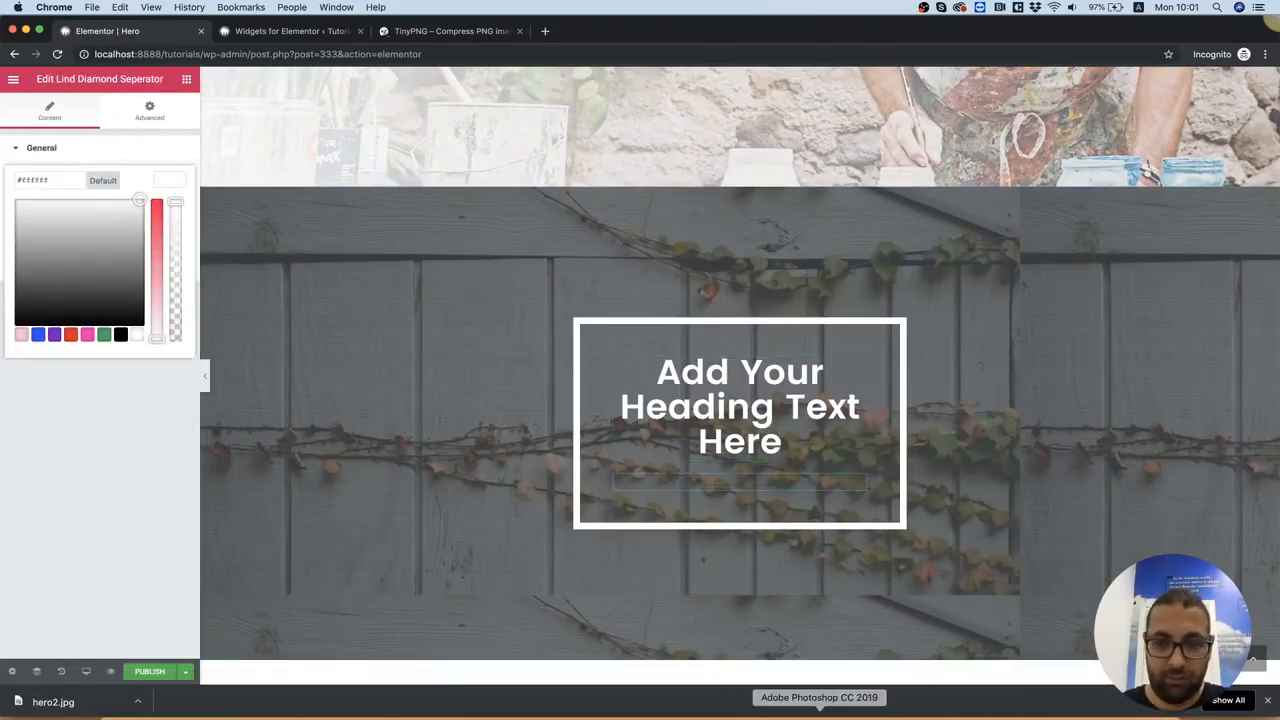
# Copy the heading layer's text from 3.psd in Photoshop and paste it over the placeholder heading in the Elementor page in Chrome
pyautogui.click(819, 714)
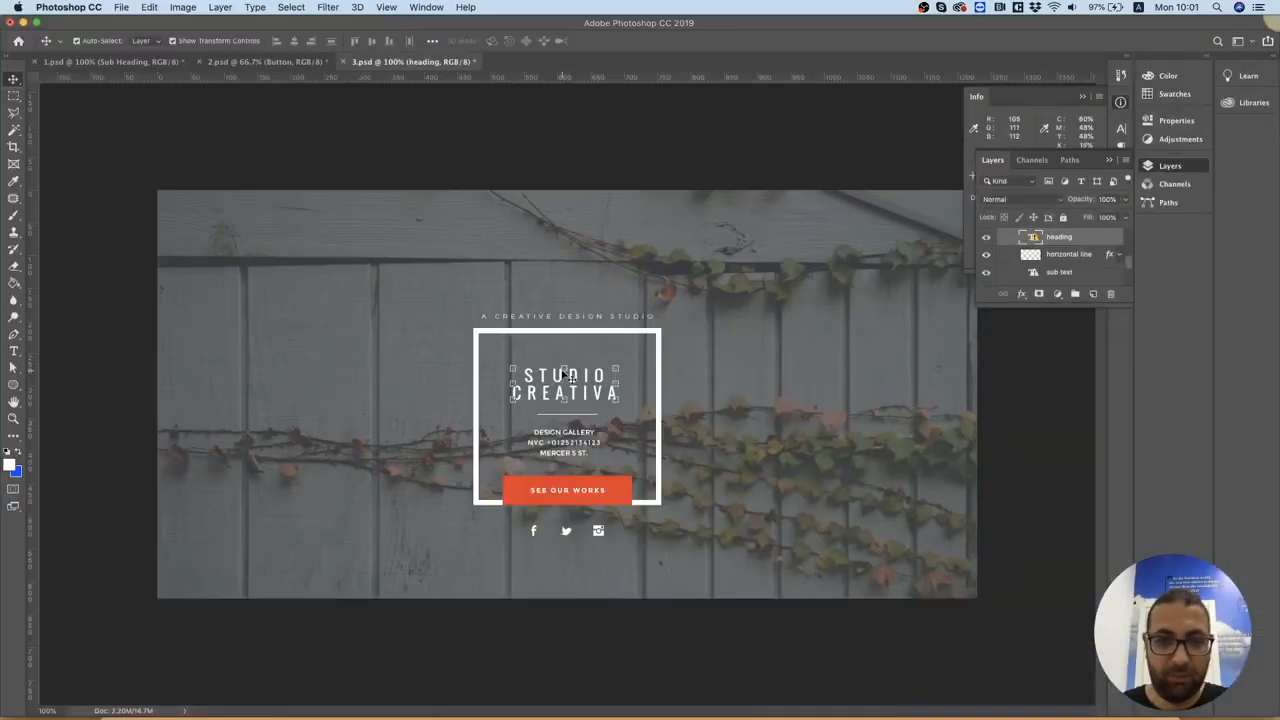
pyautogui.doubleClick(1027, 237)
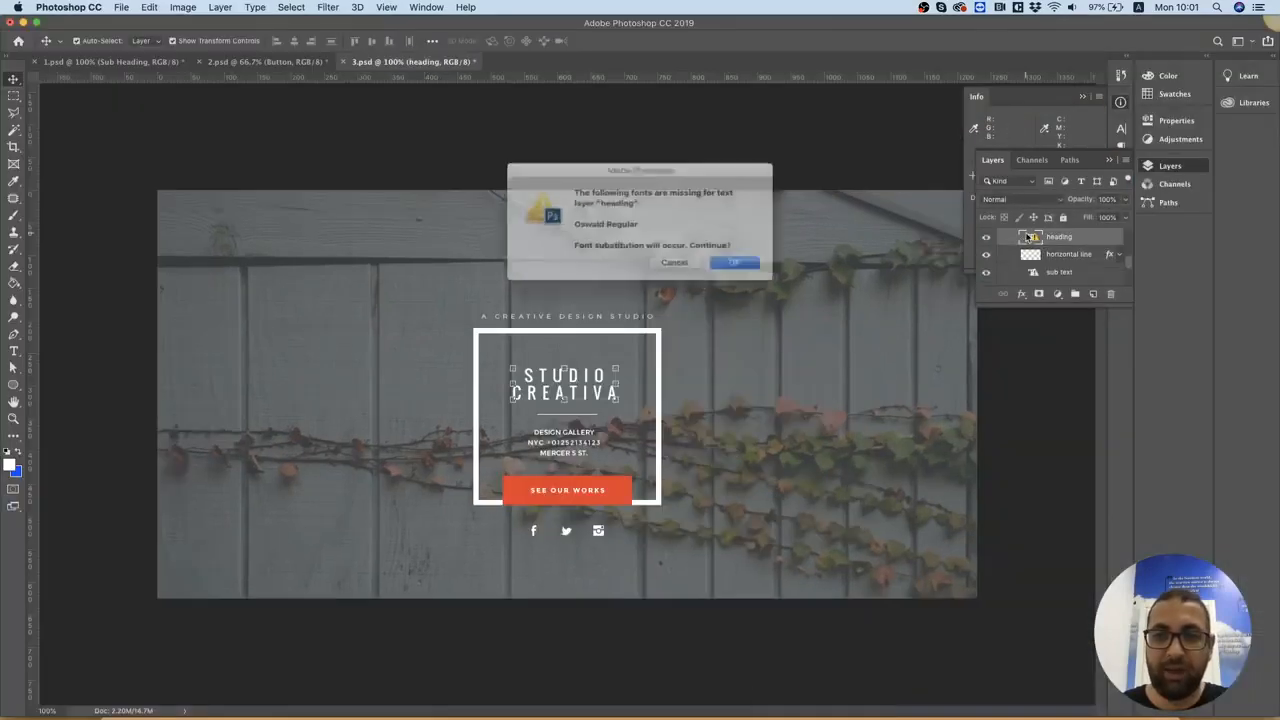
pyautogui.click(735, 265)
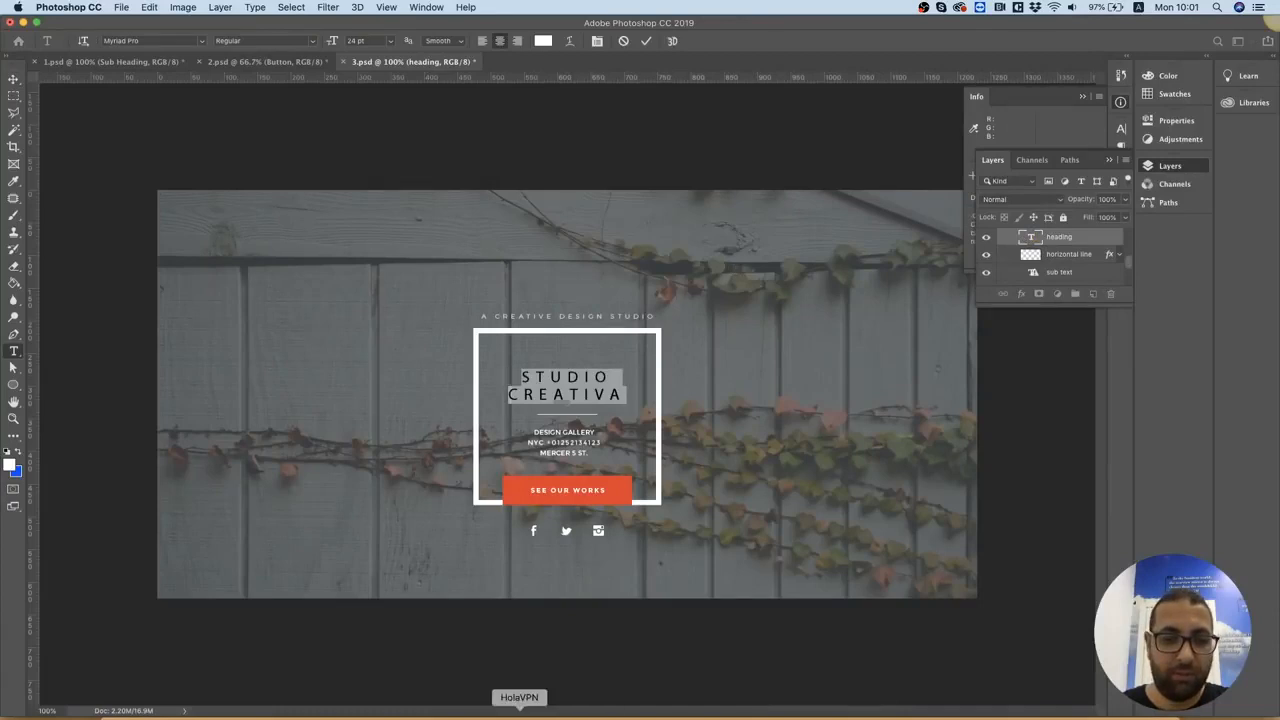
pyautogui.click(456, 712)
pyautogui.click(765, 424)
pyautogui.press('super+a')
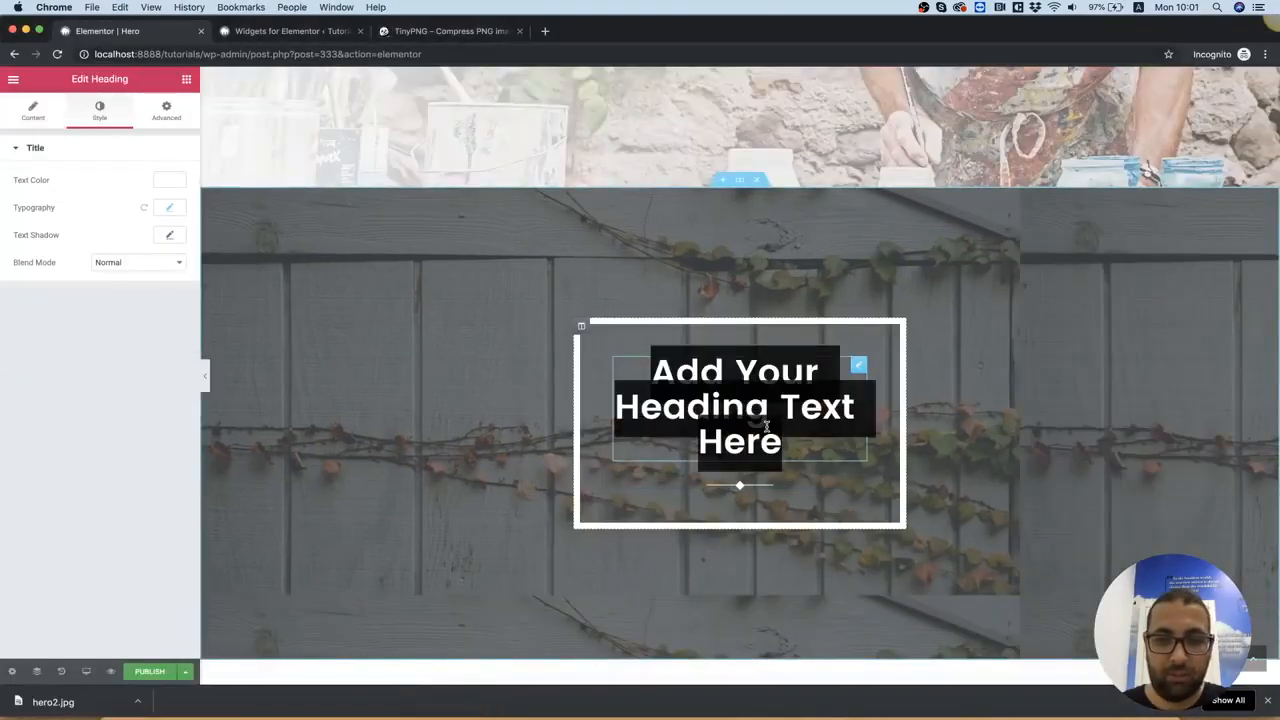
pyautogui.write('STUDIO creatIVA')
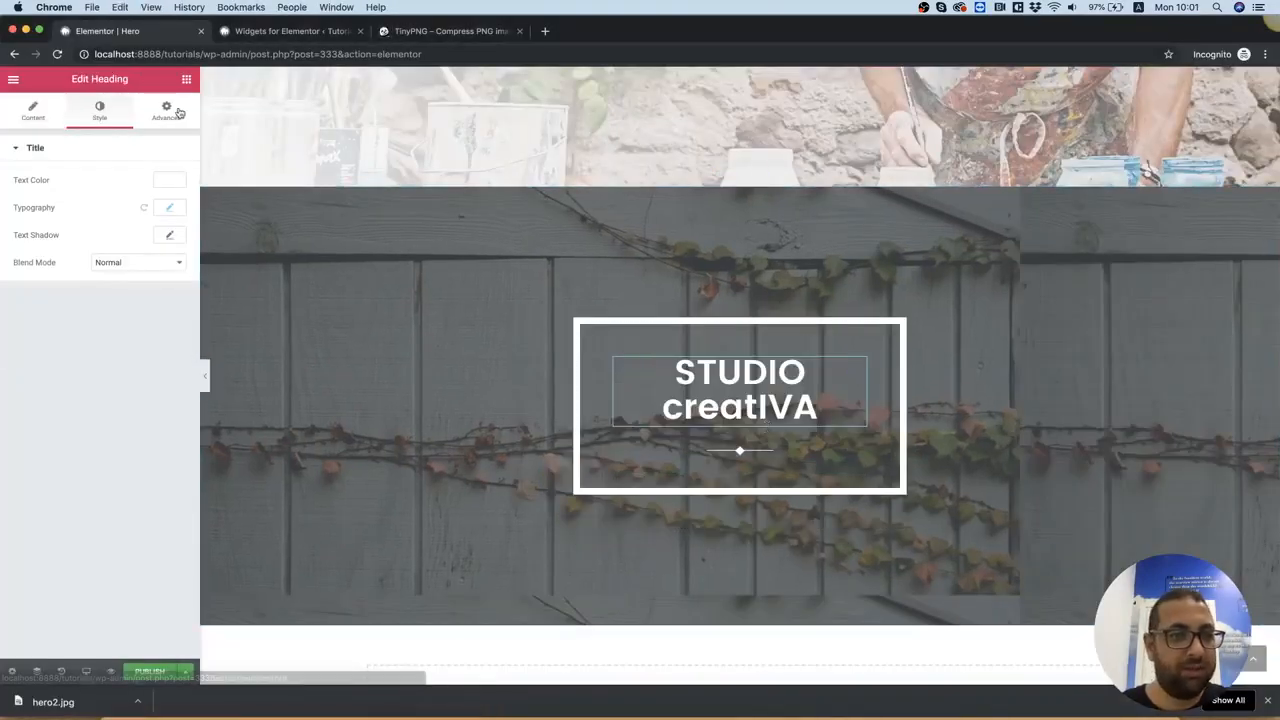
# Change the heading's font family to Oswald
pyautogui.click(174, 205)
pyautogui.click(145, 244)
pyautogui.write('os')
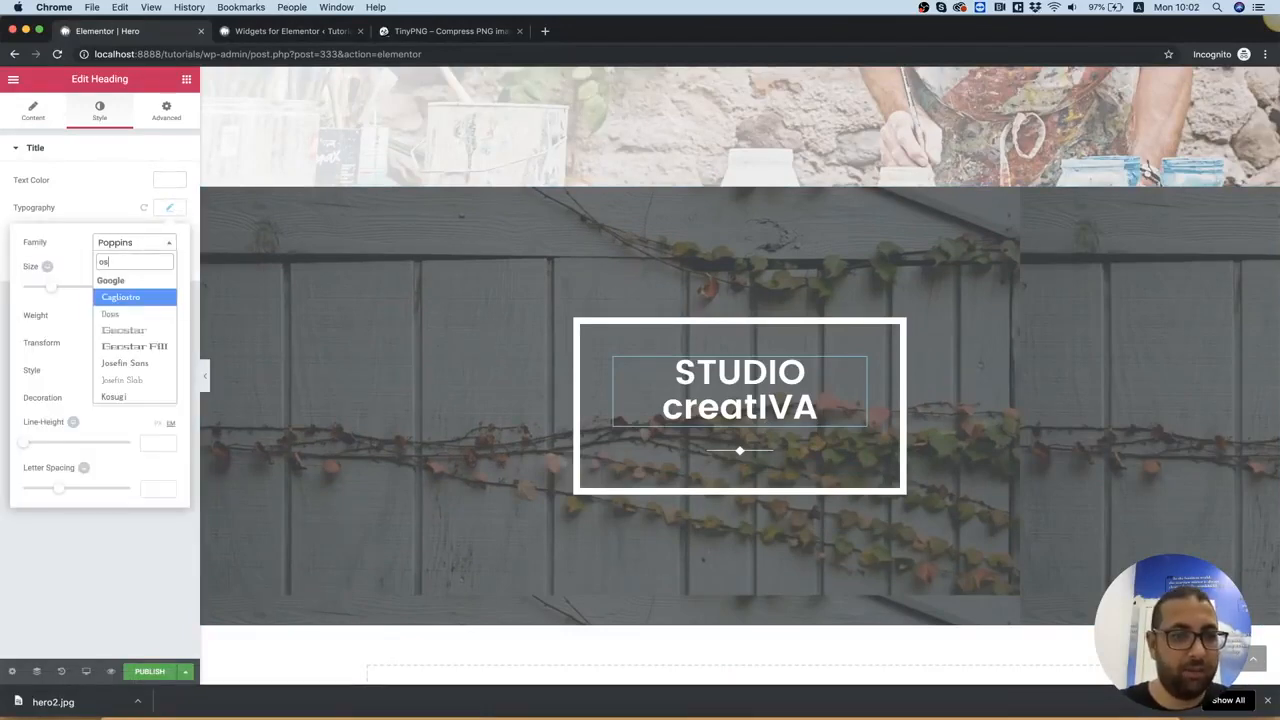
pyautogui.write('w')
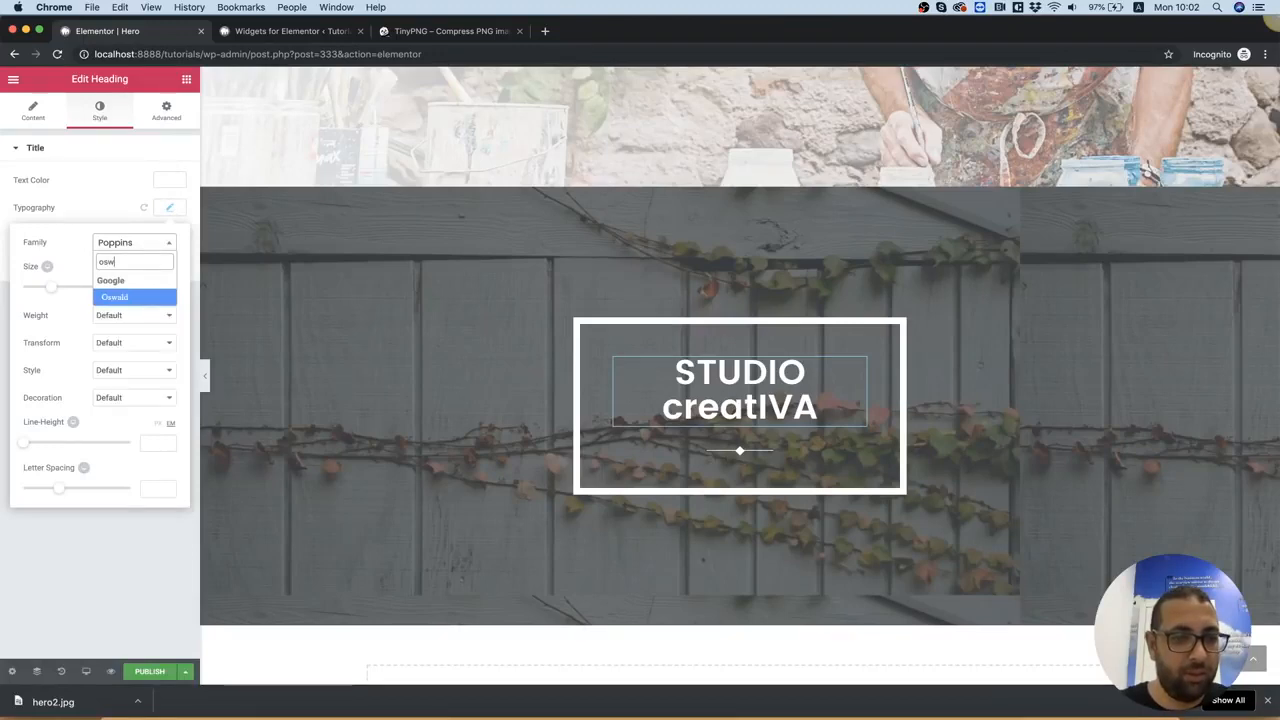
pyautogui.press('Return')
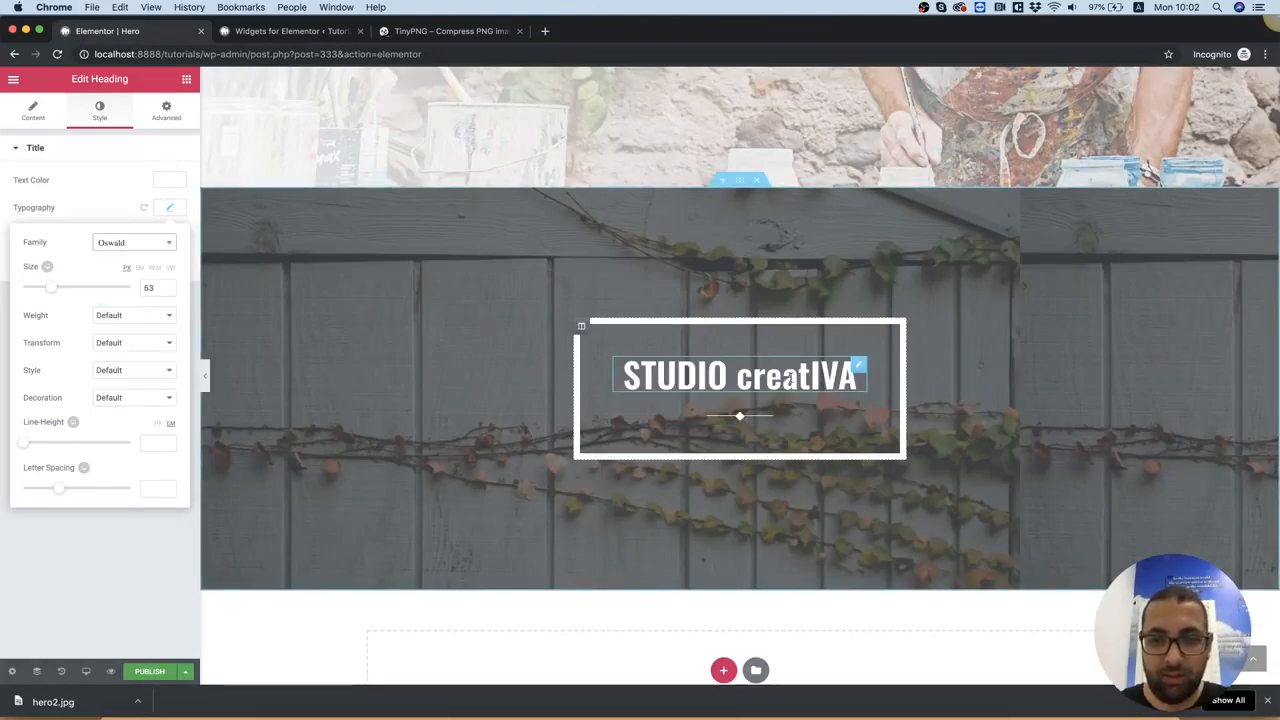
# Replace the heading's second word with "CREATIVE" on its own line below "STUDIO"
pyautogui.moveTo(745, 378); pyautogui.dragTo(849, 373)
pyautogui.press('BackSpace')
pyautogui.press('BackSpace')
pyautogui.press('BackSpace')
pyautogui.press('BackSpace')
pyautogui.press('BackSpace')
pyautogui.press('BackSpace')
pyautogui.press('BackSpace')
pyautogui.press('BackSpace')
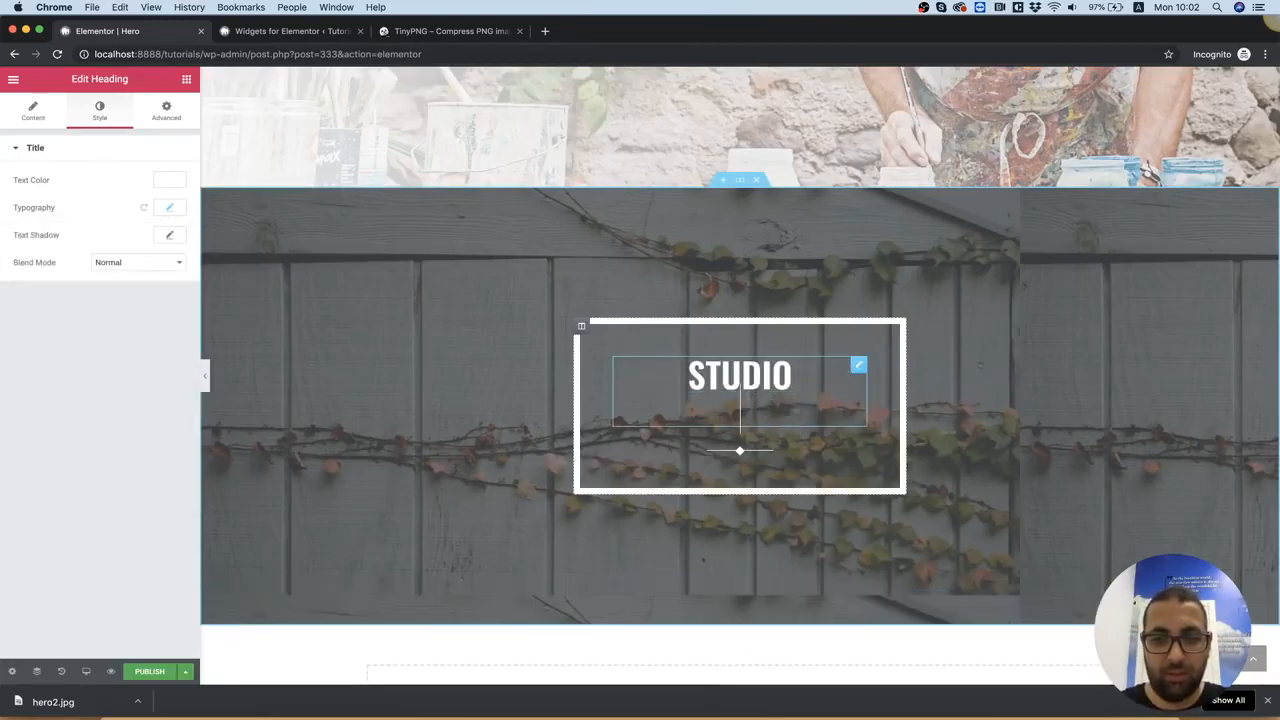
pyautogui.write('CREATIVE')
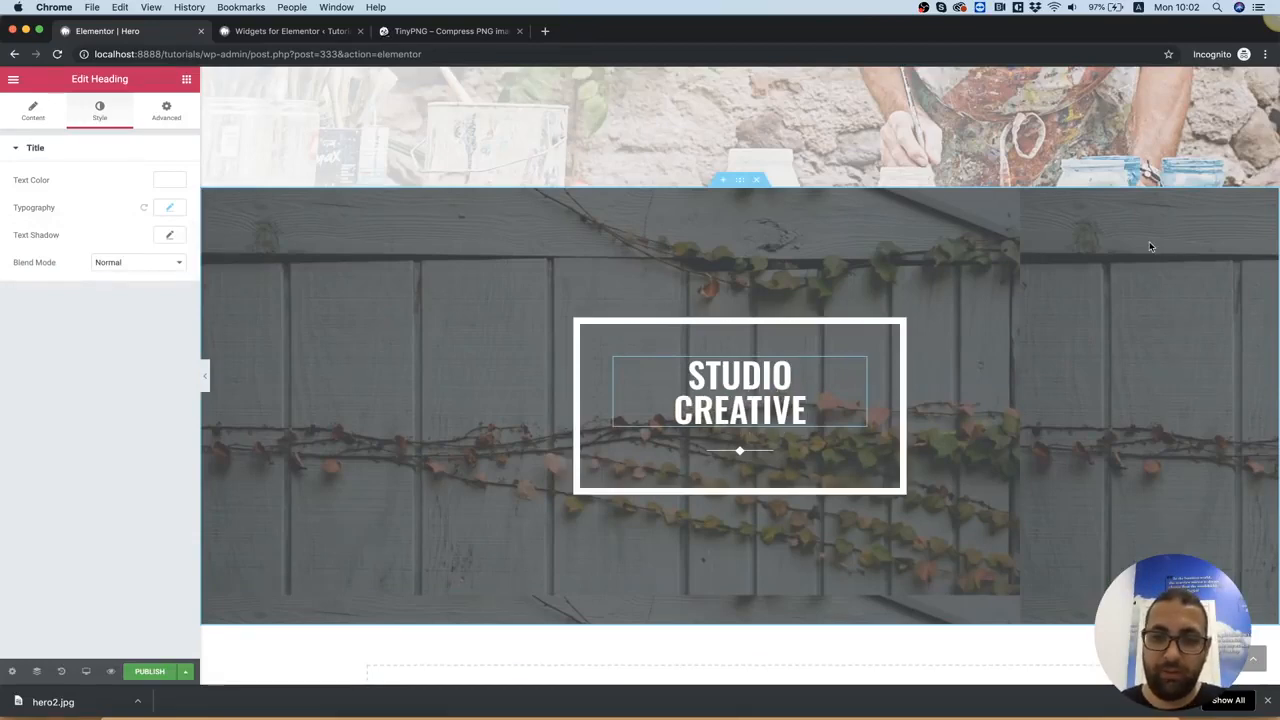
# Switch to Photoshop and open the sub text layer of 3.psd for editing to copy its text
pyautogui.click(819, 712)
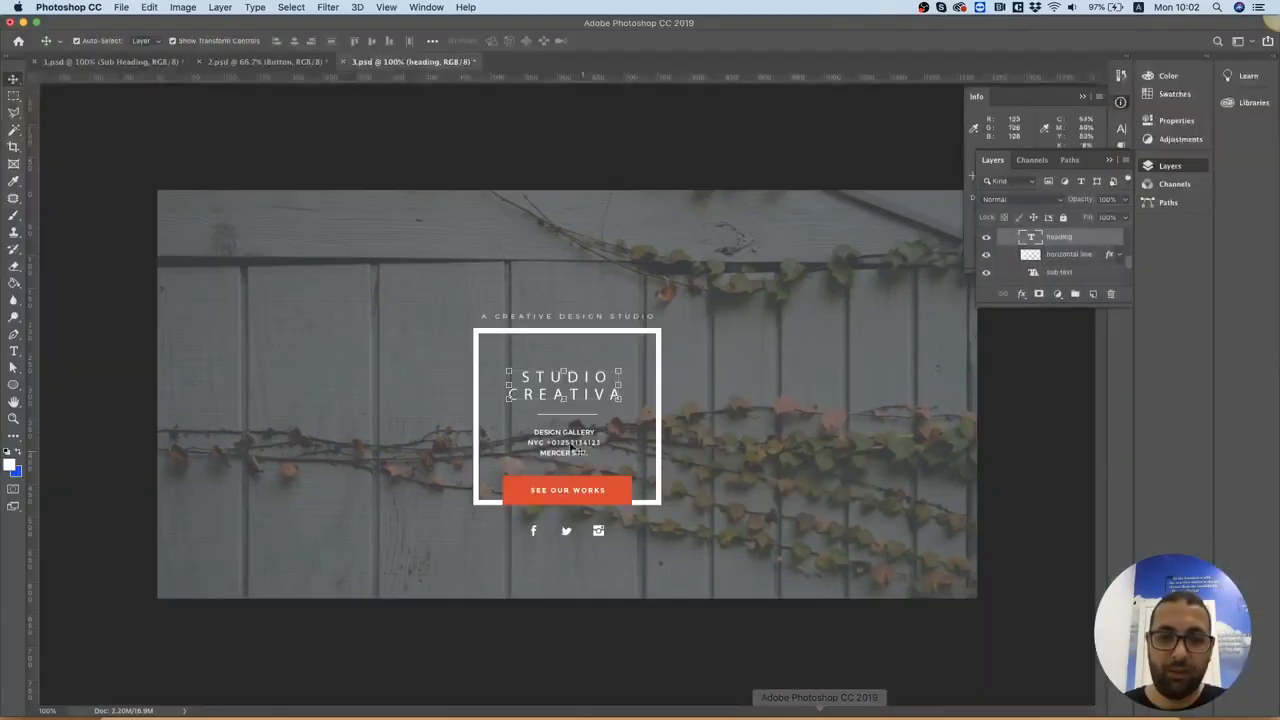
pyautogui.click(1095, 272)
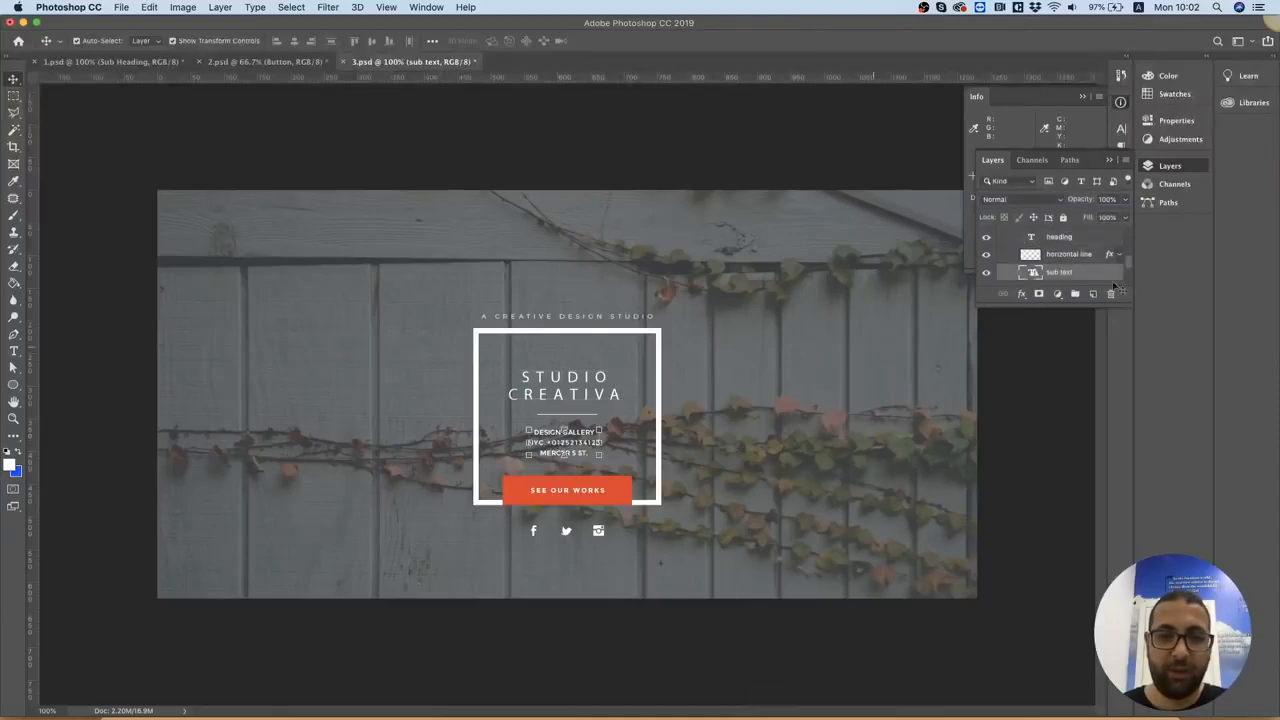
pyautogui.doubleClick(1024, 276)
pyautogui.press('Return')
pyautogui.press('super+c')
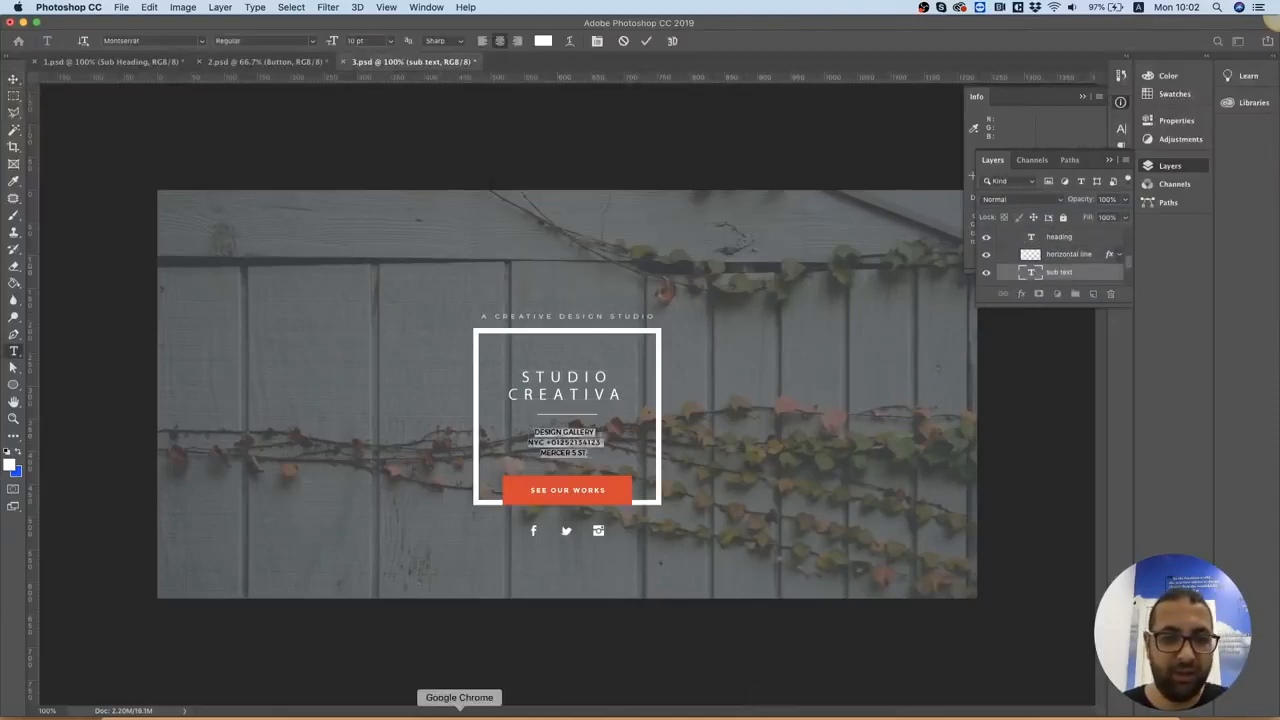
# Back in Chrome, add a Text Editor widget below the separator and replace its placeholder with the copied sub text
pyautogui.click(460, 712)
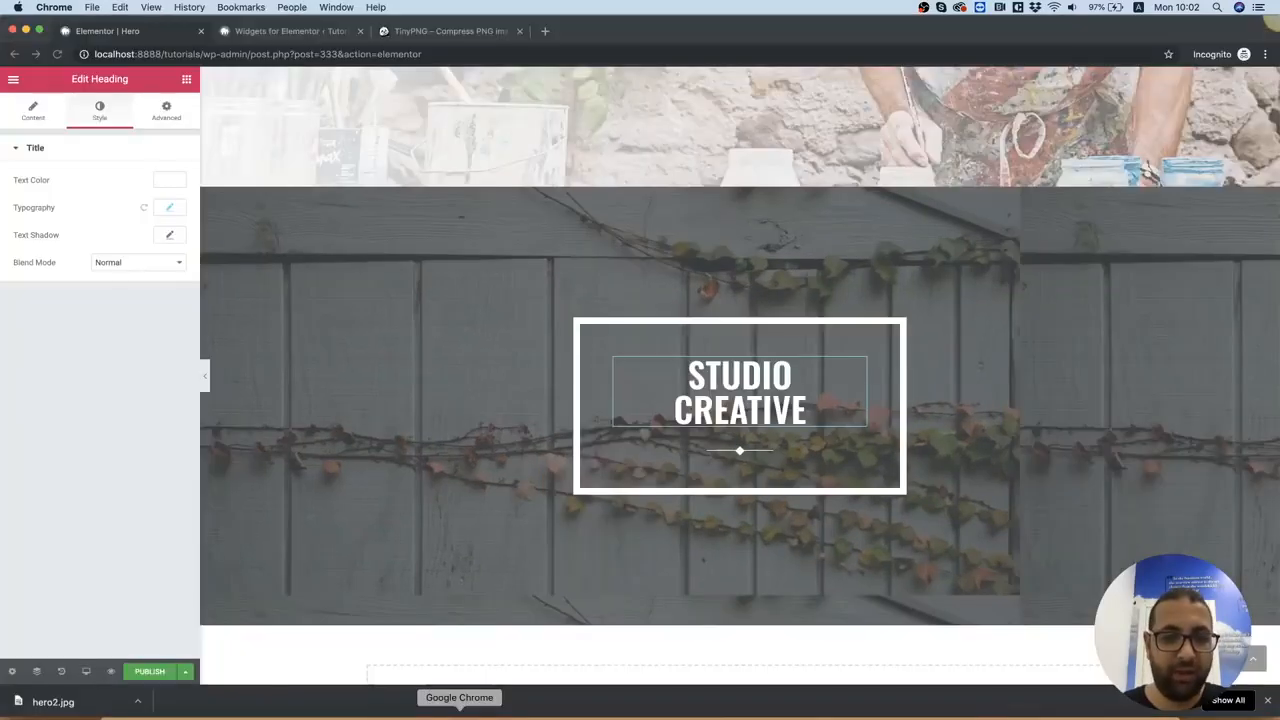
pyautogui.click(186, 79)
pyautogui.moveTo(137, 266); pyautogui.dragTo(716, 456)
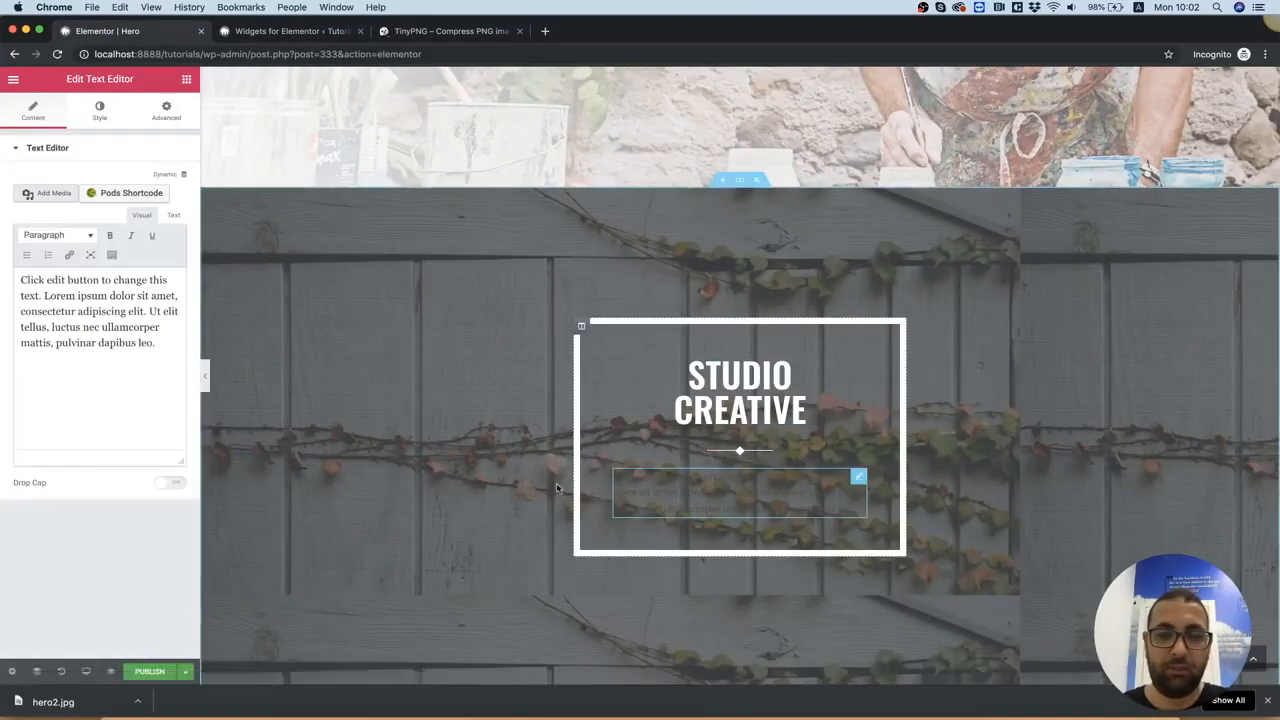
pyautogui.press('super+a')
pyautogui.press('super+v')
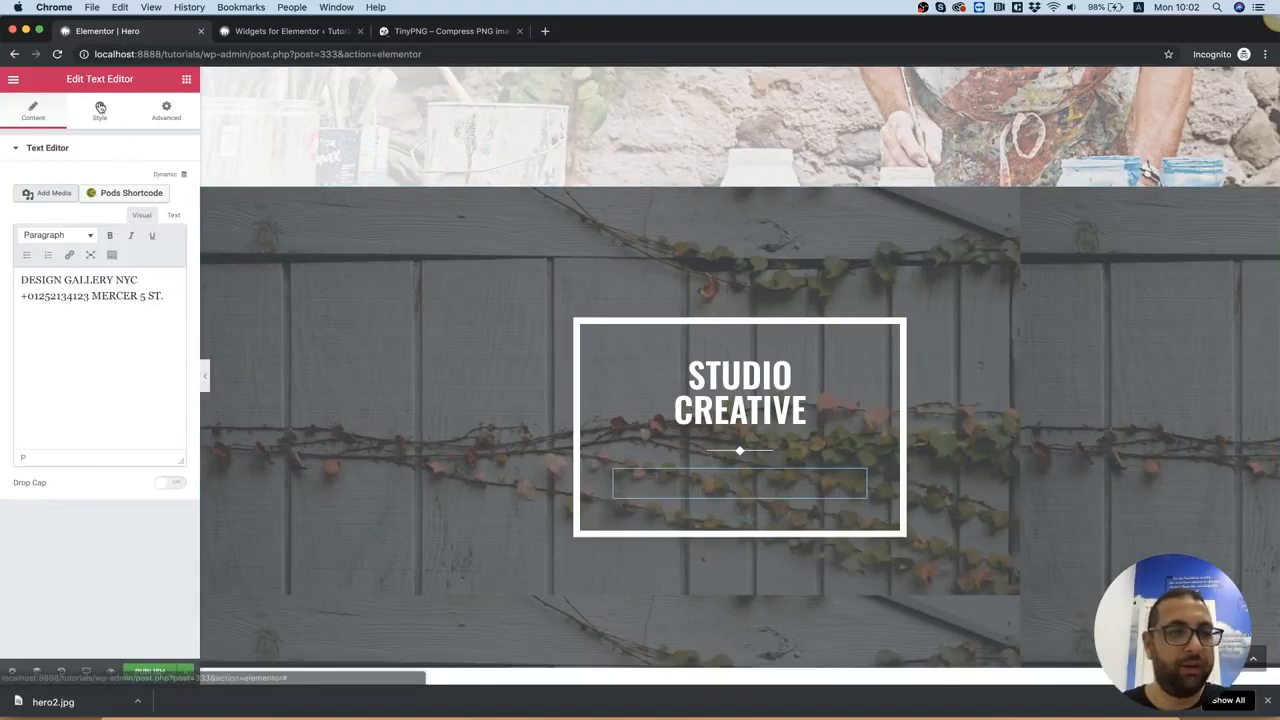
# Center-align the text below the separator and set its color to white (#ffffff)
pyautogui.click(99, 110)
pyautogui.click(81, 203)
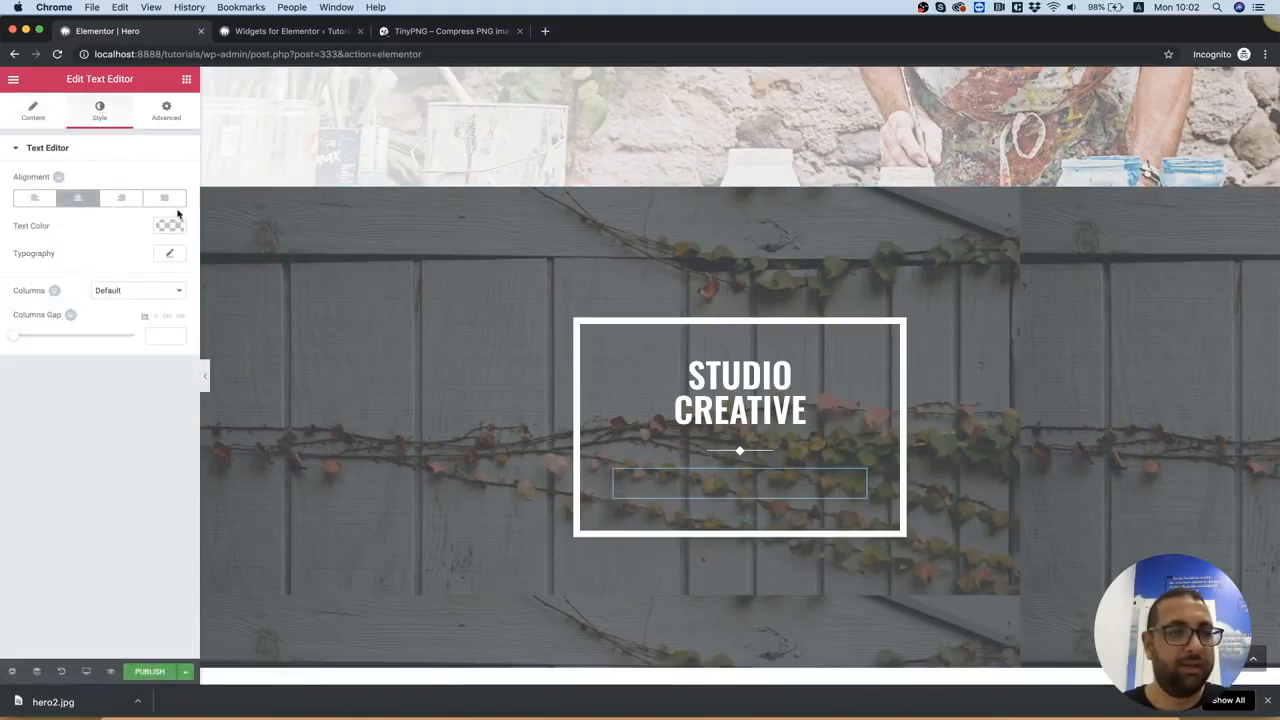
pyautogui.click(169, 225)
pyautogui.click(157, 245)
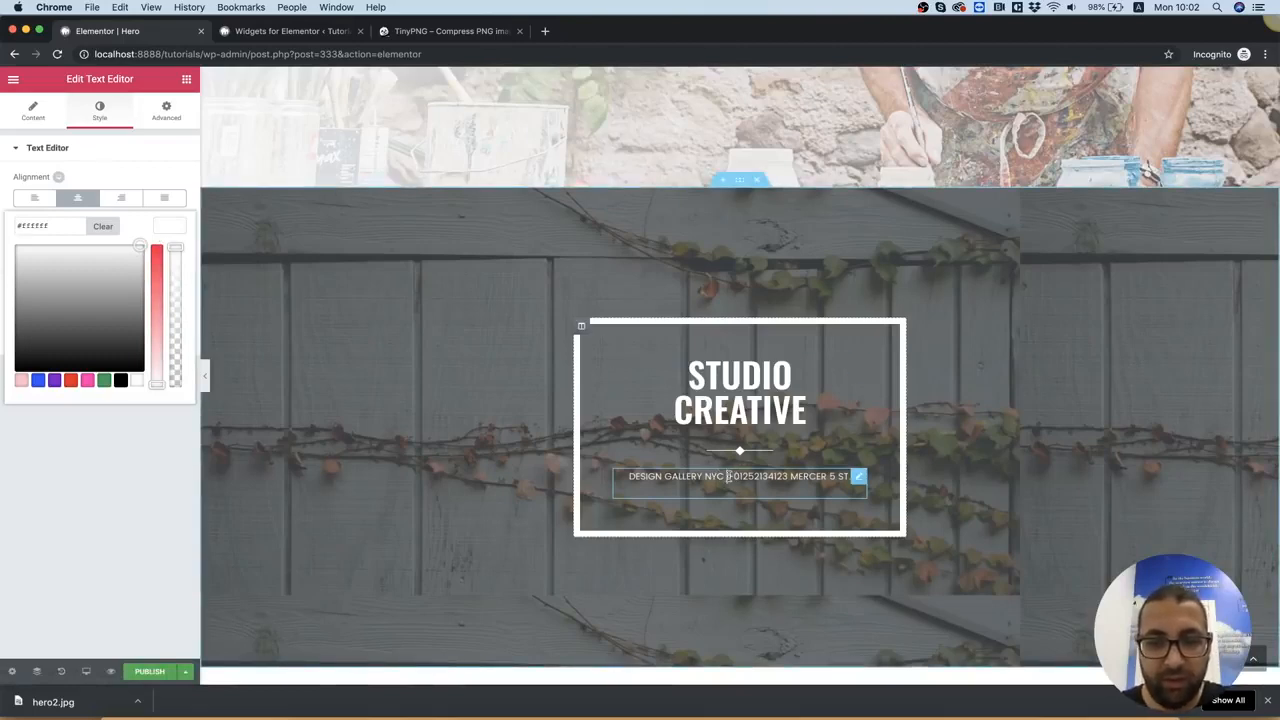
# Try to split the sub text into a new paragraph after "DESIGN GALLERY NYC"
pyautogui.click(727, 476)
pyautogui.press('Return')
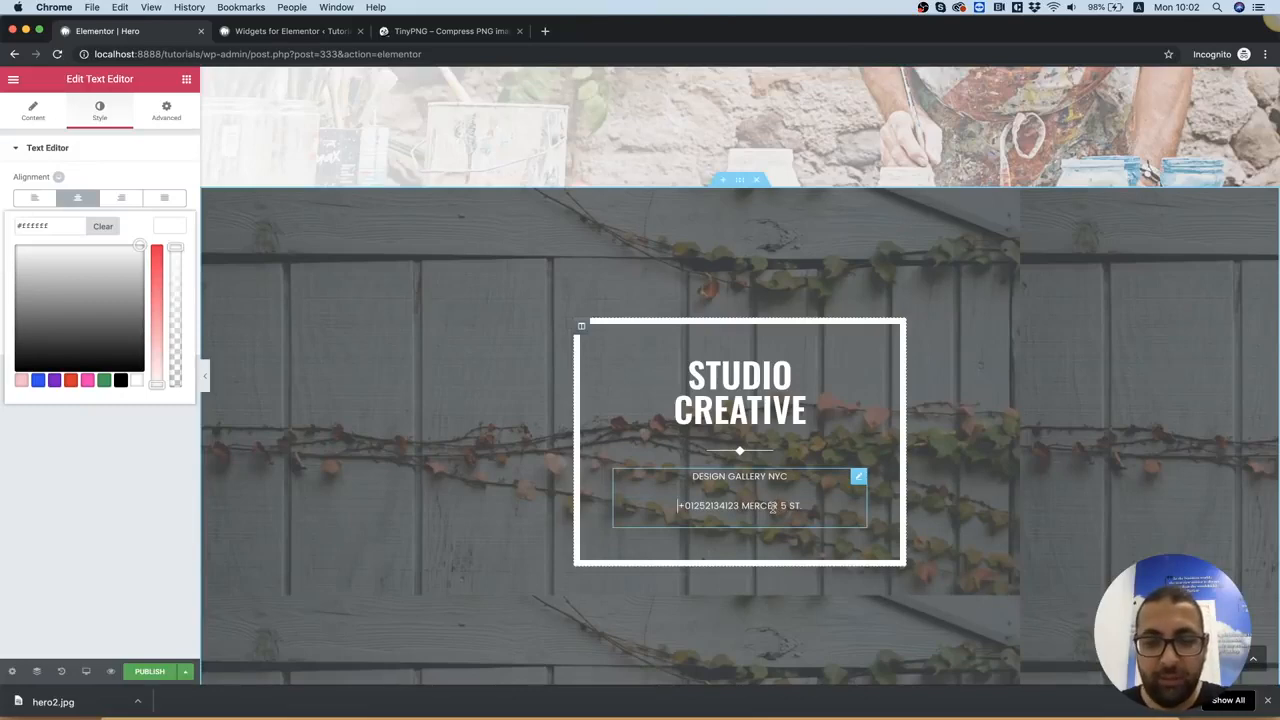
pyautogui.press('BackSpace')
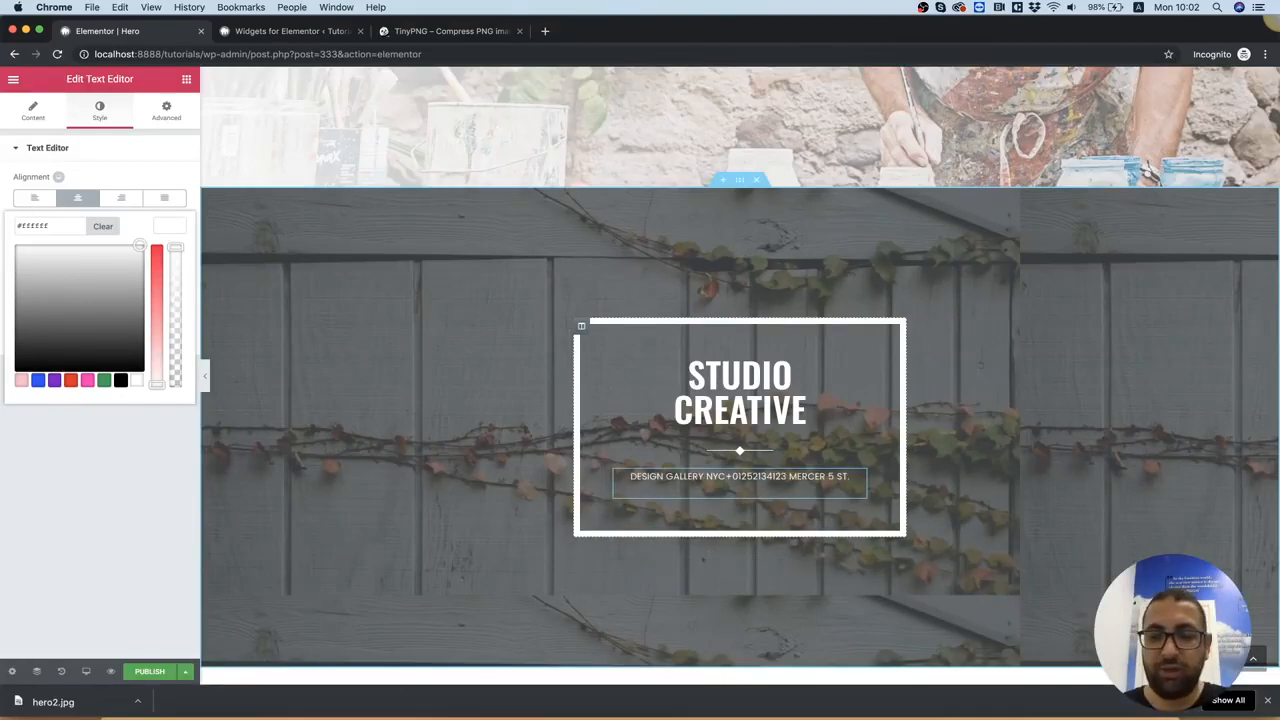
# Split the sub text into three lines, breaking it before the phone number and before the street address
pyautogui.press('Return')
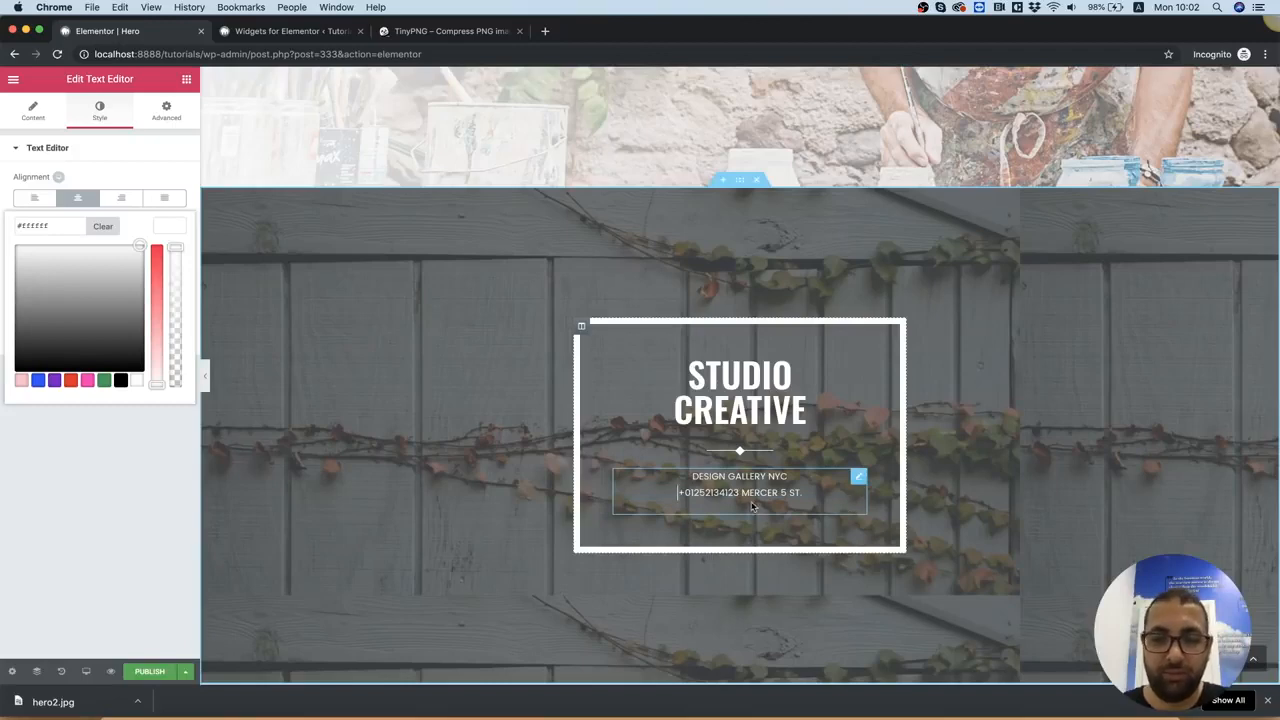
pyautogui.press('Return')
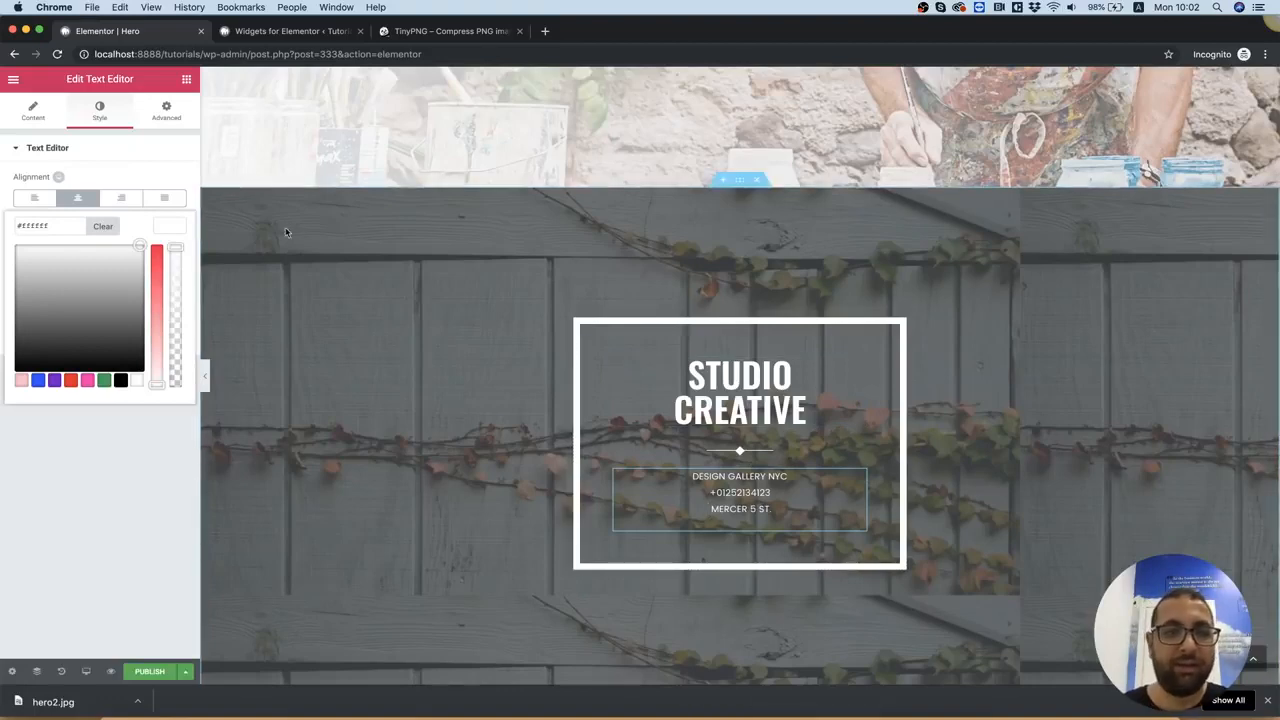
# Add a Button widget below the sub text in the white bordered box and center-align it
pyautogui.click(186, 78)
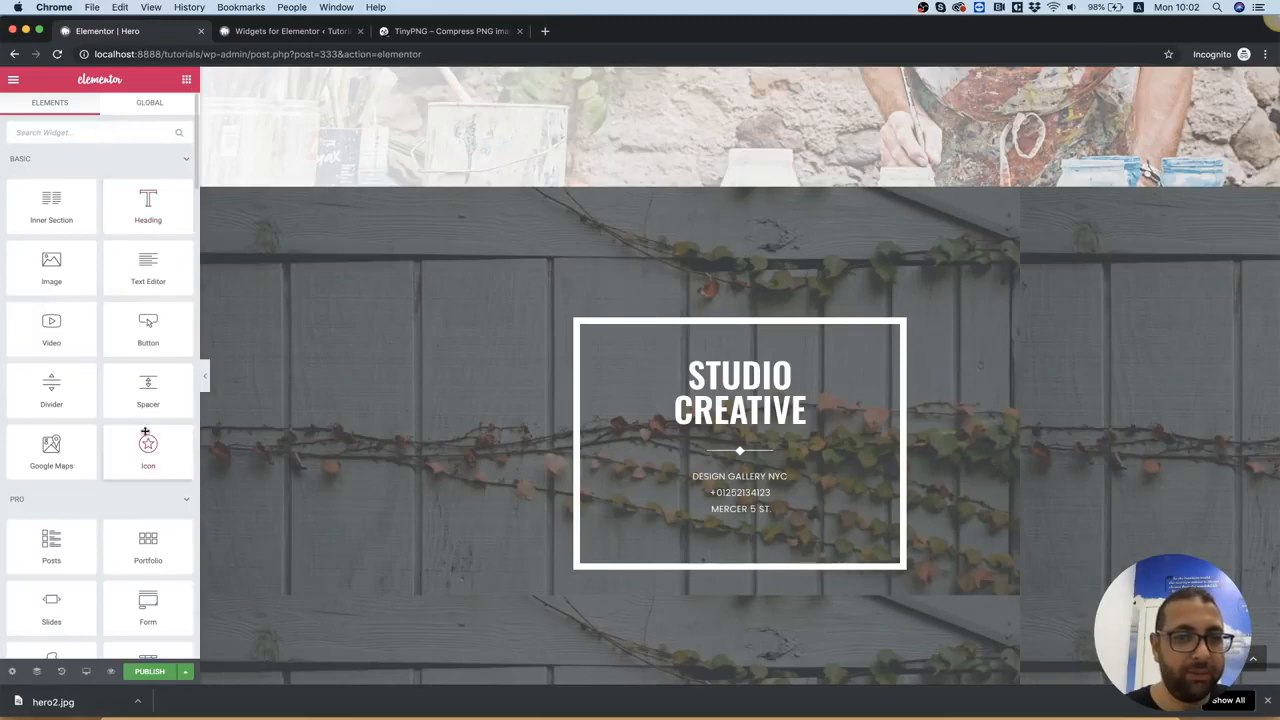
pyautogui.scroll(-4, 138, 490)
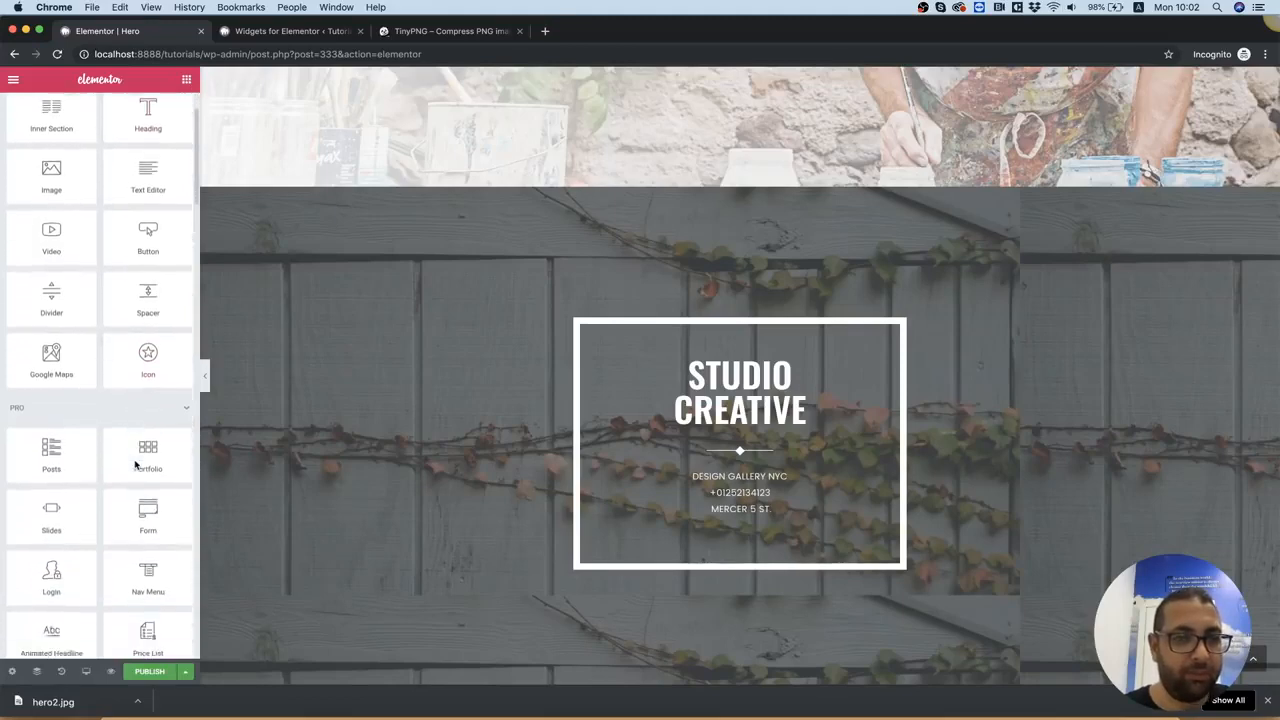
pyautogui.scroll(8, 138, 470)
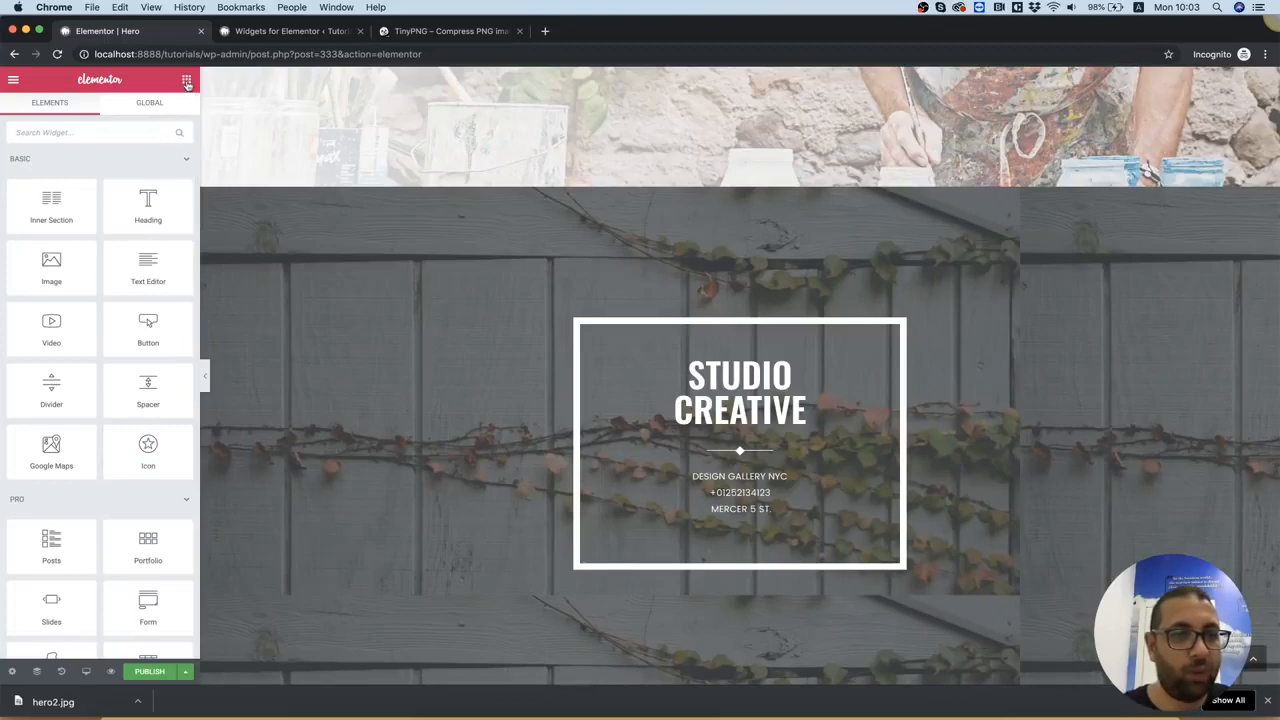
pyautogui.moveTo(148, 325); pyautogui.dragTo(690, 528)
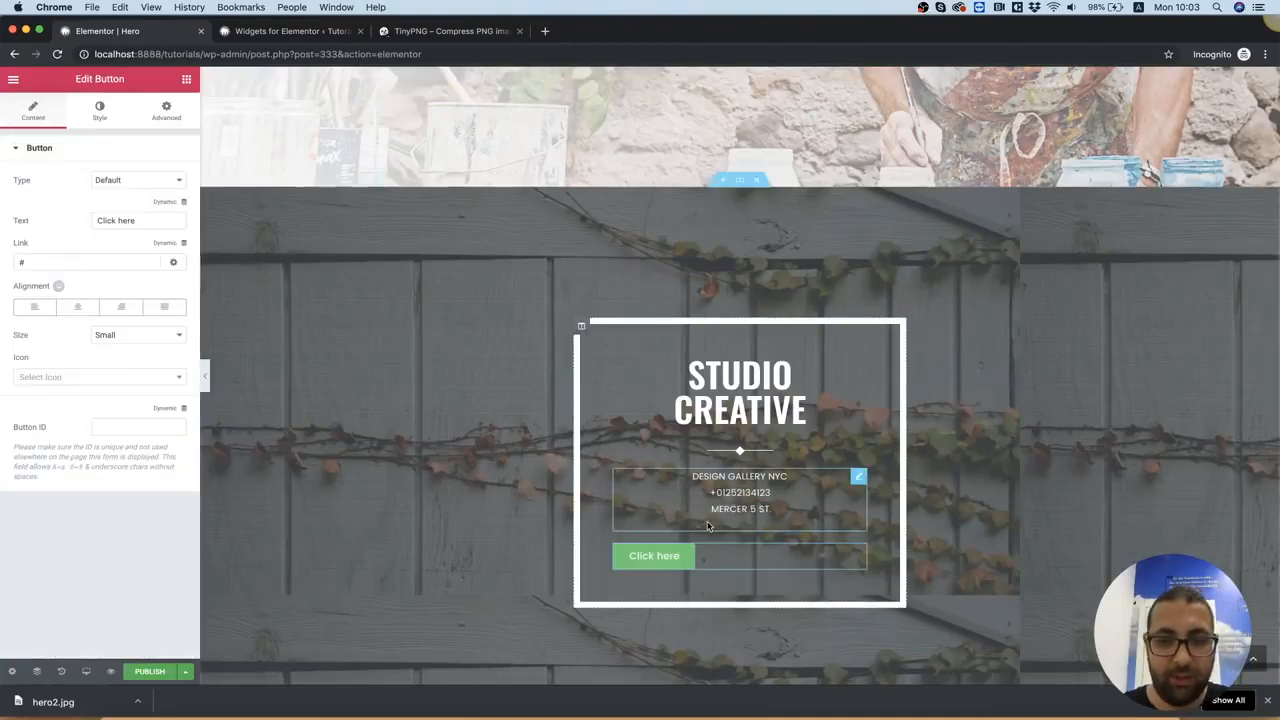
pyautogui.click(76, 309)
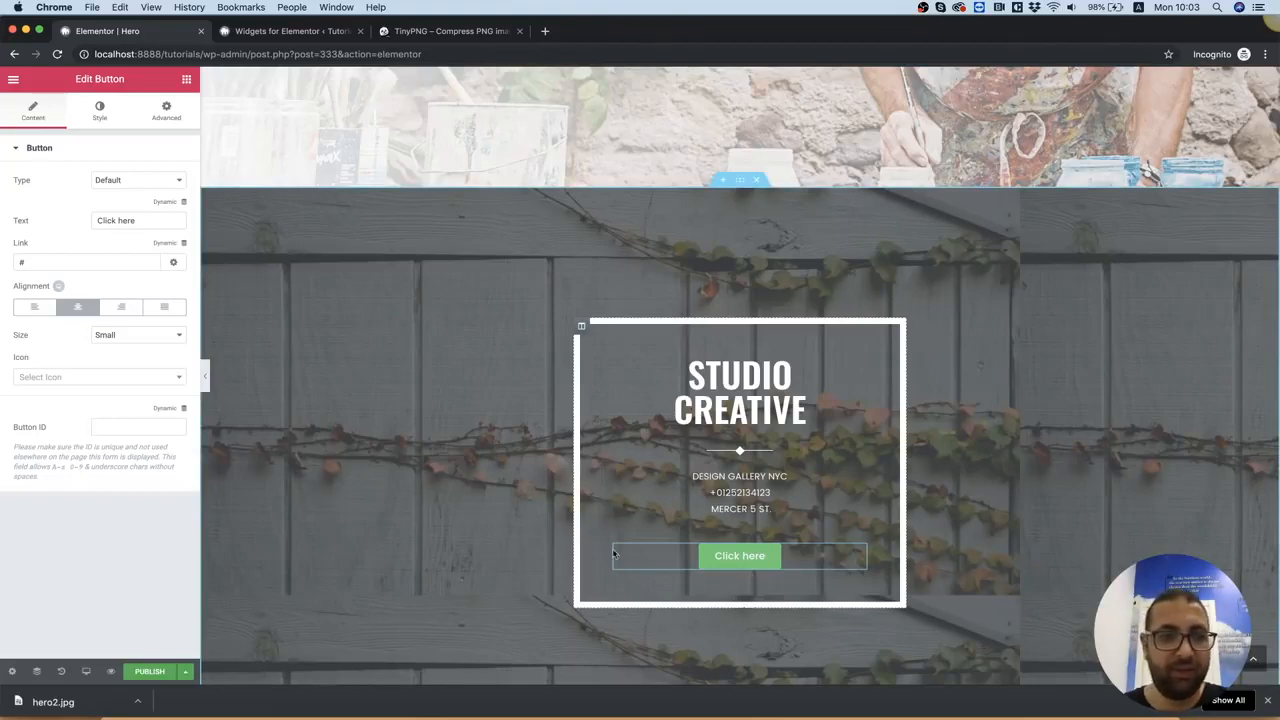
# Set the button's size to Large and its background color to red (#ed1c24)
pyautogui.click(98, 114)
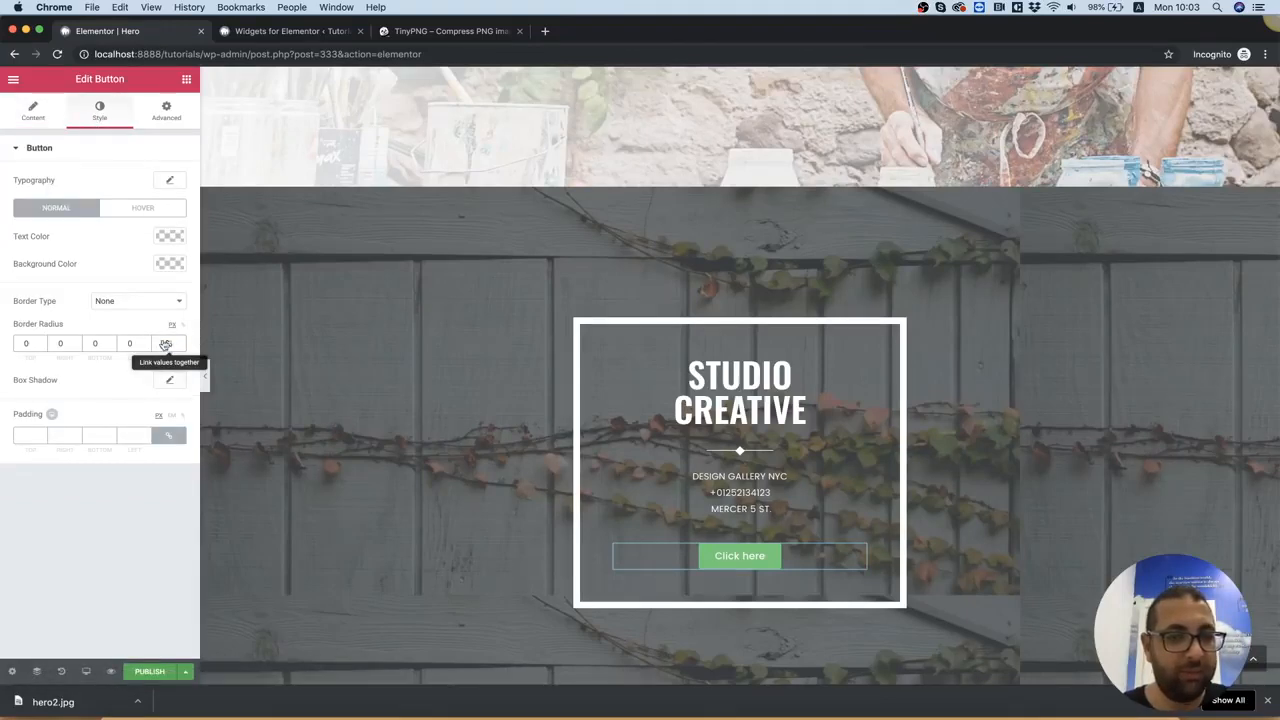
pyautogui.click(28, 113)
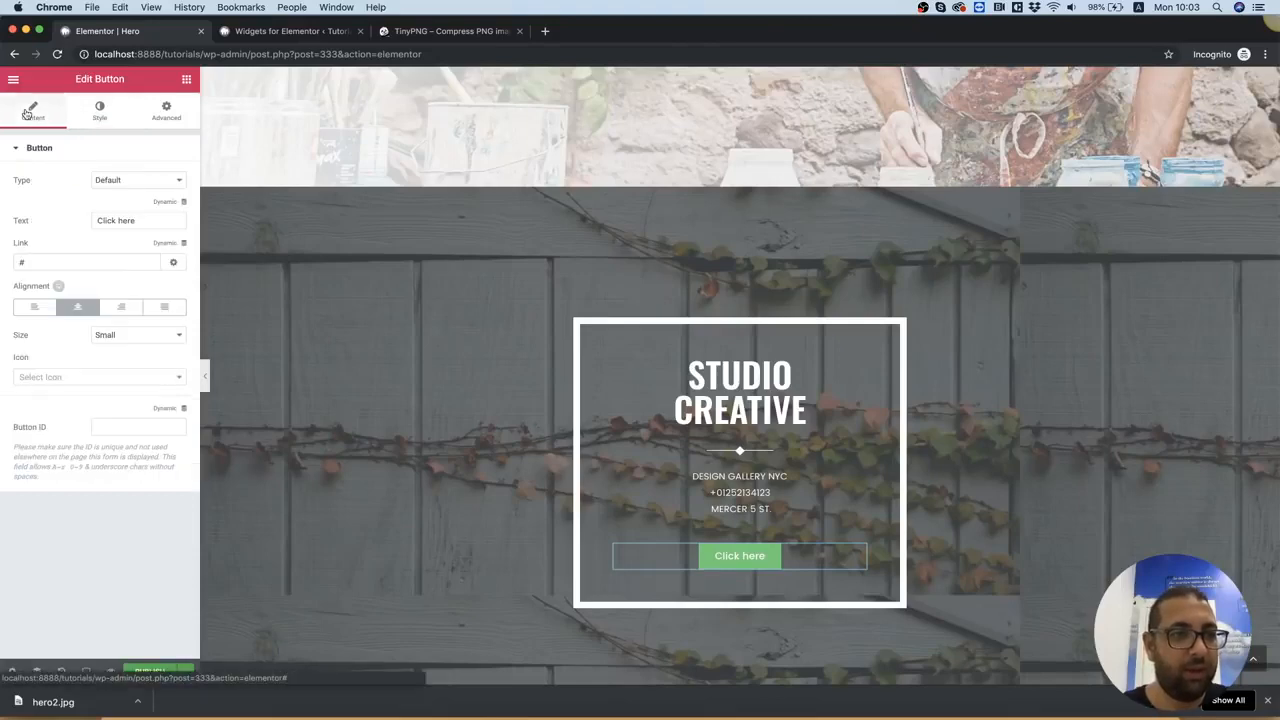
pyautogui.click(110, 336)
pyautogui.click(115, 357)
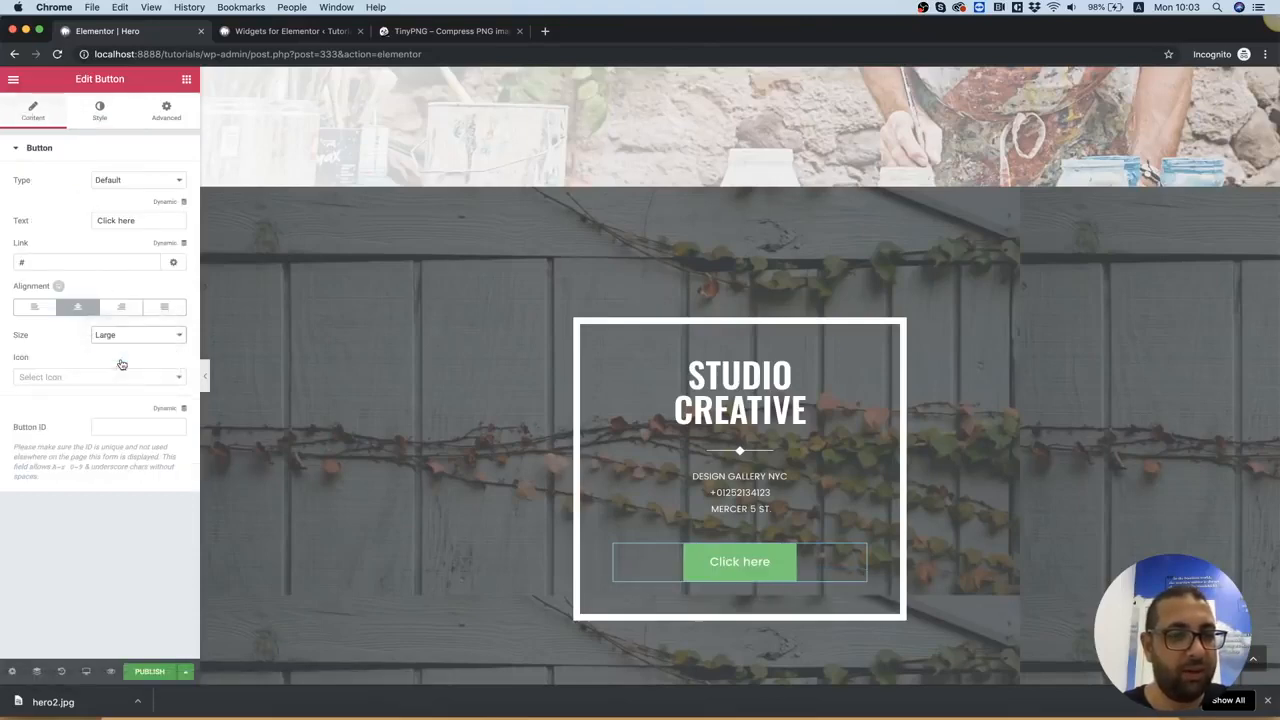
pyautogui.click(99, 111)
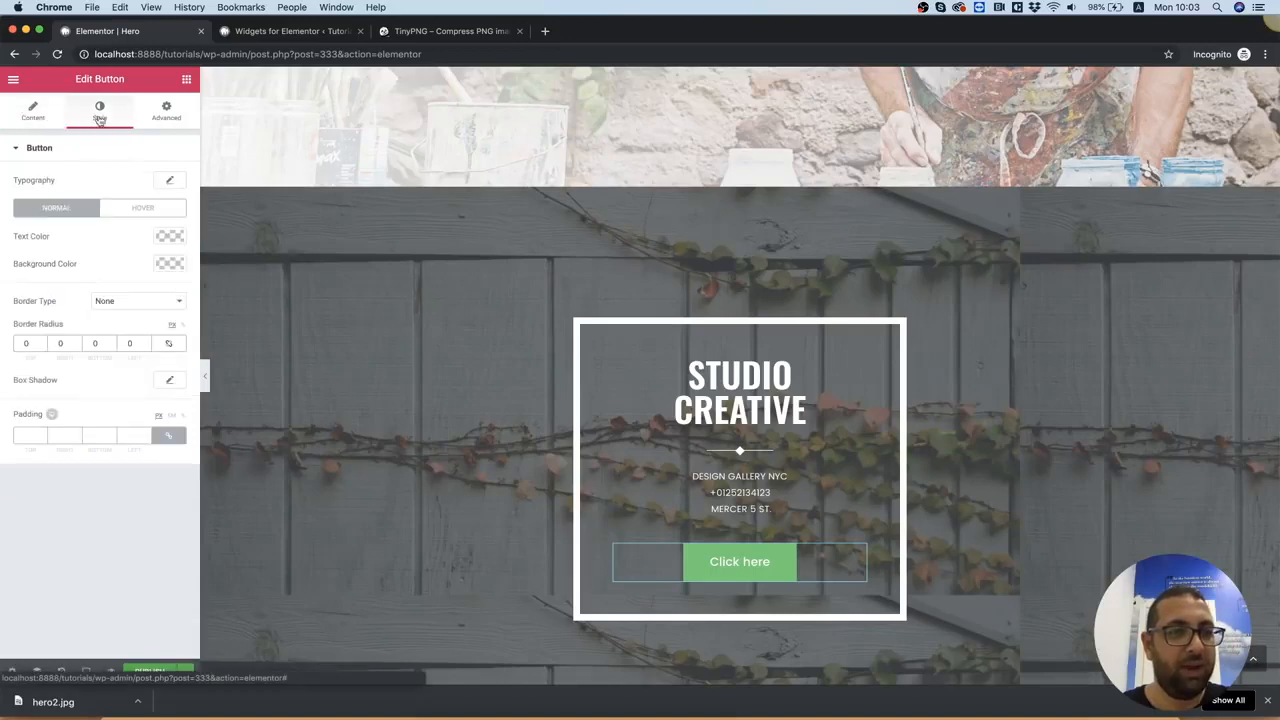
pyautogui.click(168, 264)
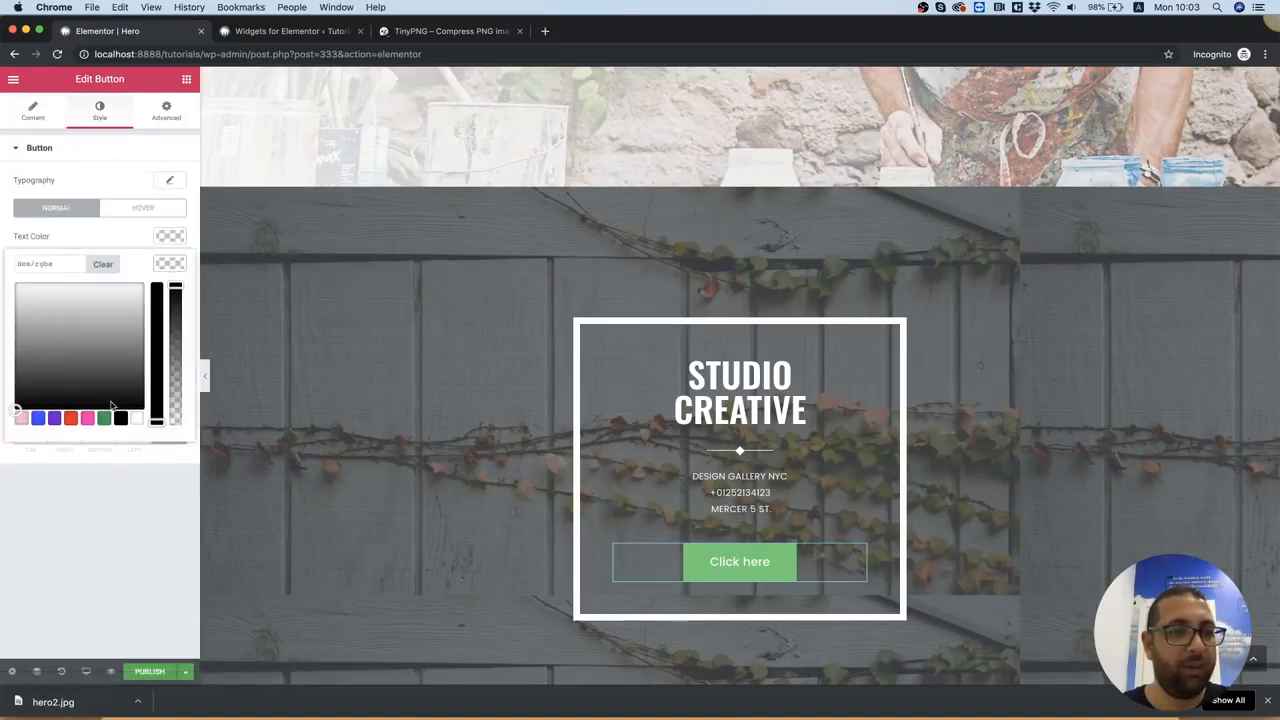
pyautogui.click(70, 418)
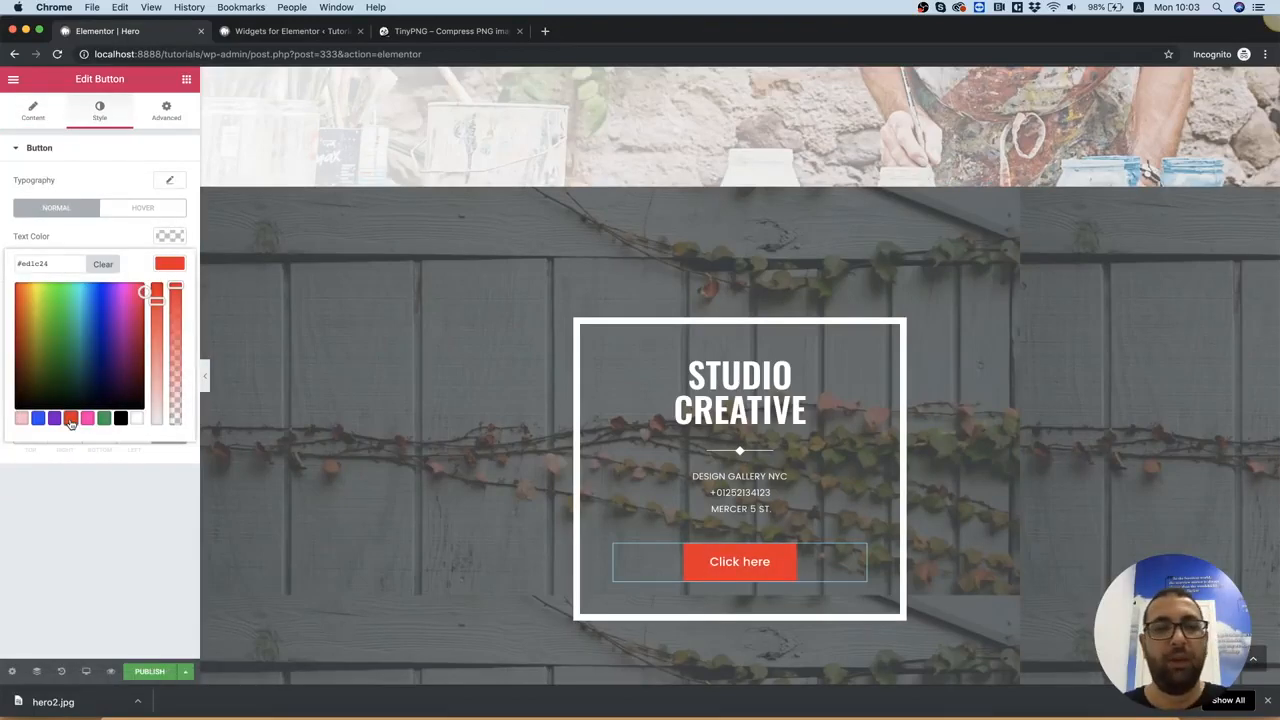
# Unlink the bordered column's padding values and set only its bottom padding to 0
pyautogui.click(581, 328)
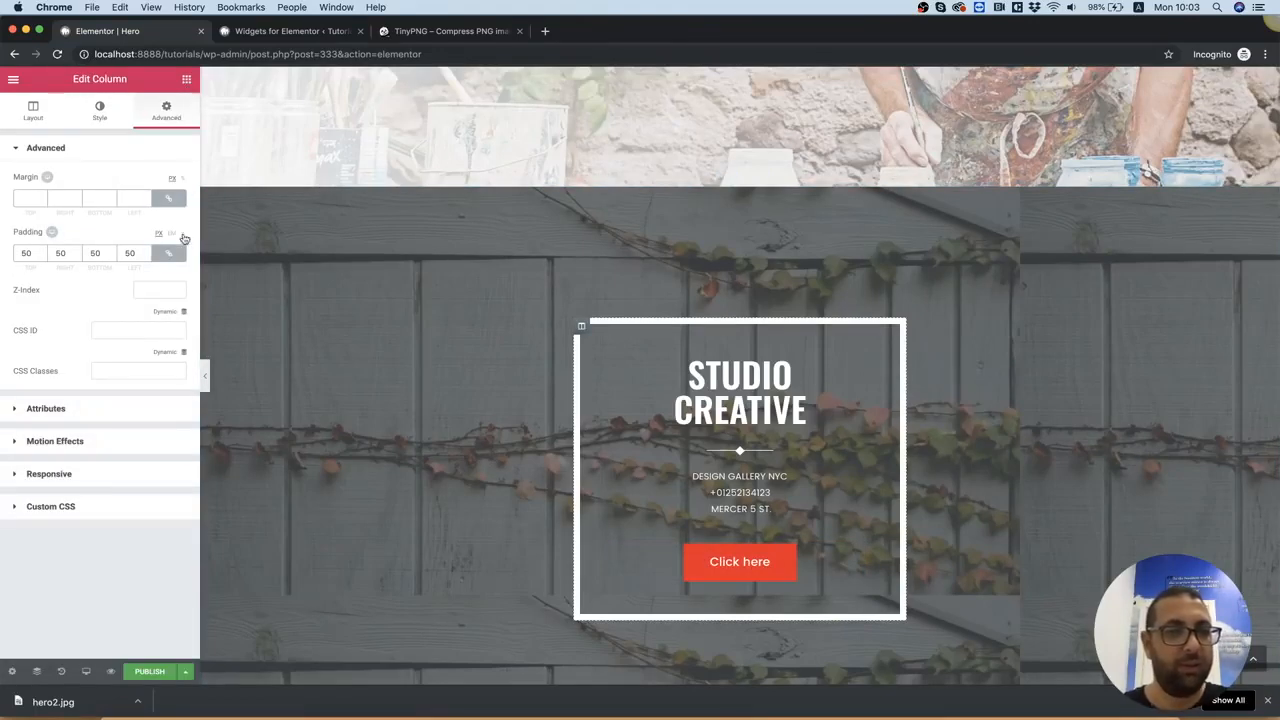
pyautogui.click(166, 253)
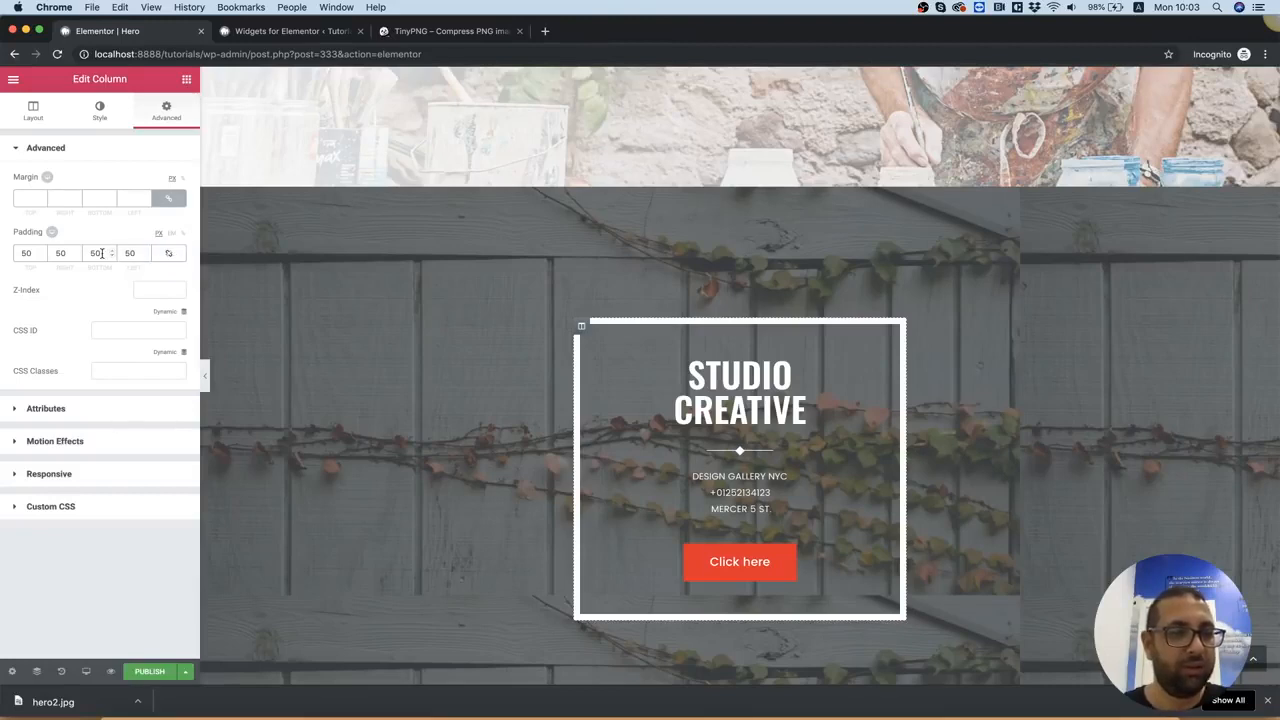
pyautogui.write('0')
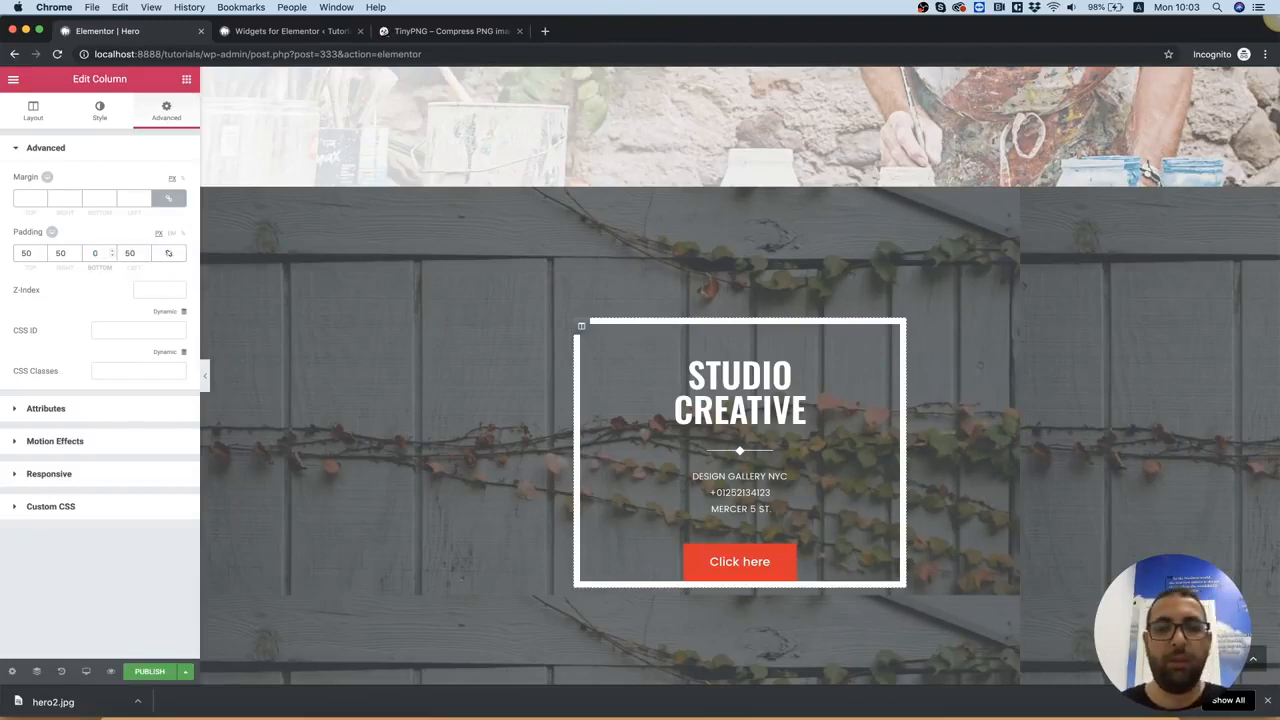
# Unlink the button's margin values and set its bottom margin to -10 so it overlaps the box's lower border
pyautogui.click(808, 571)
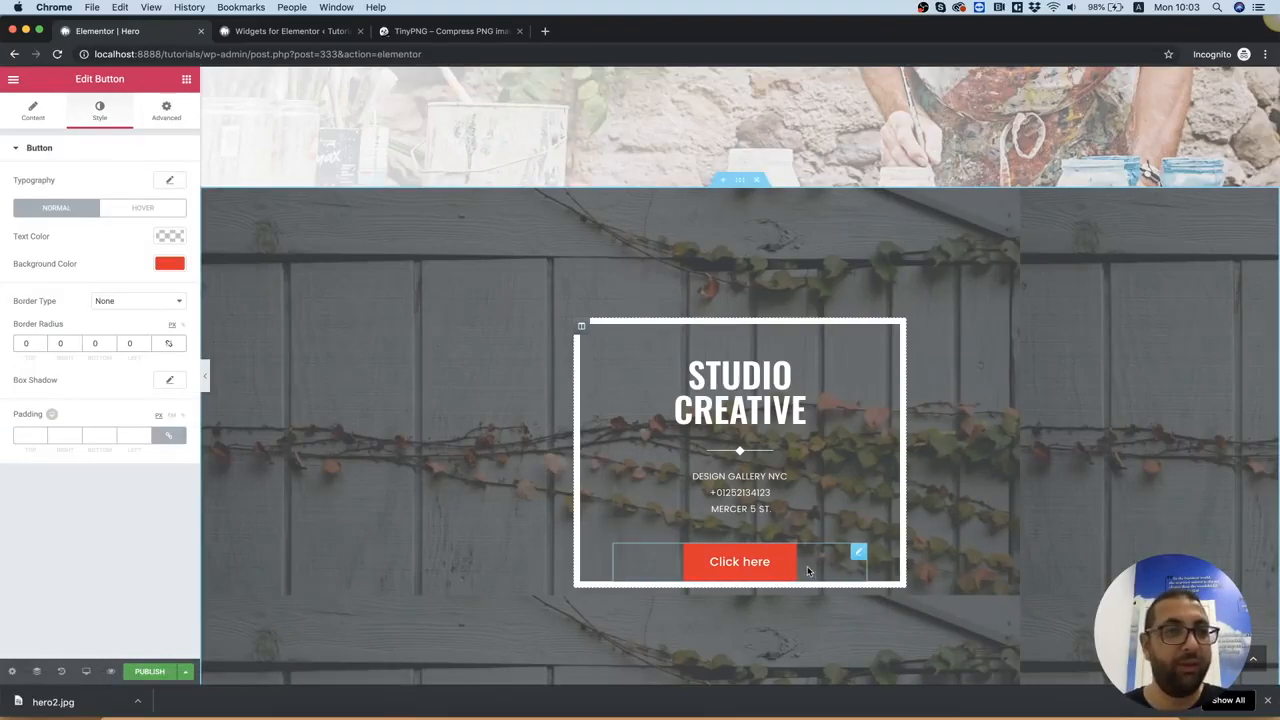
pyautogui.click(167, 113)
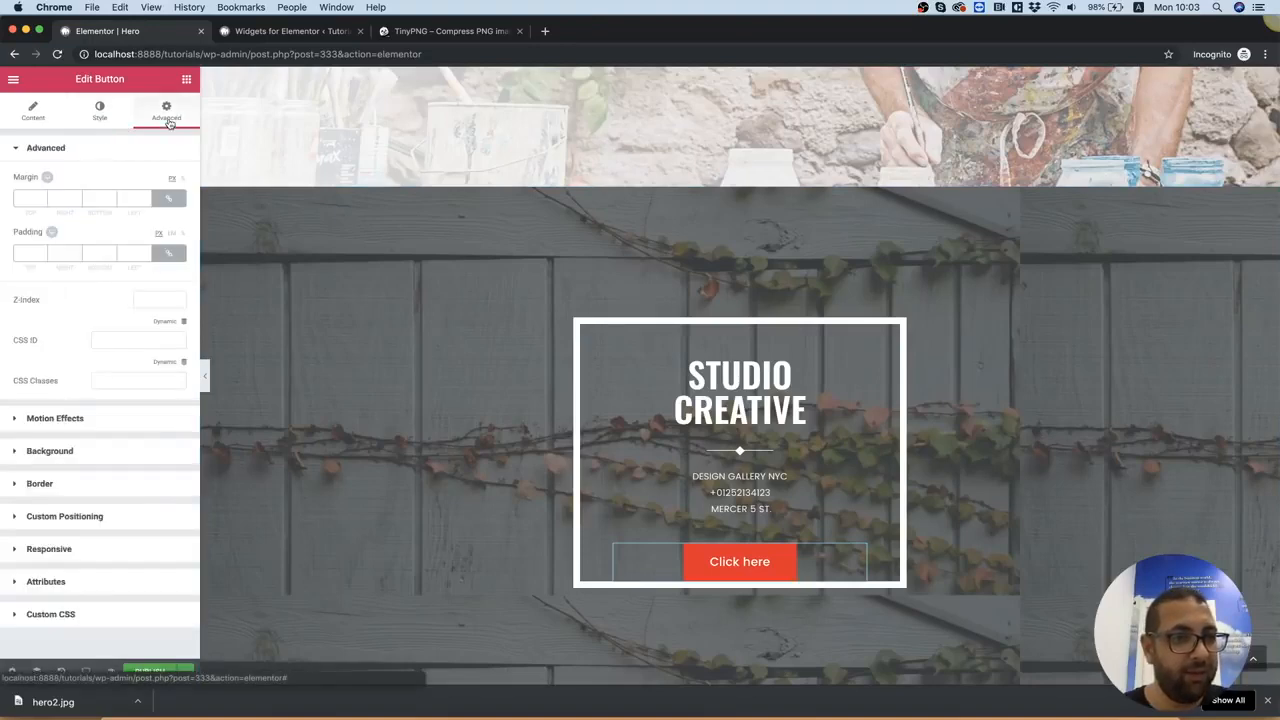
pyautogui.click(169, 199)
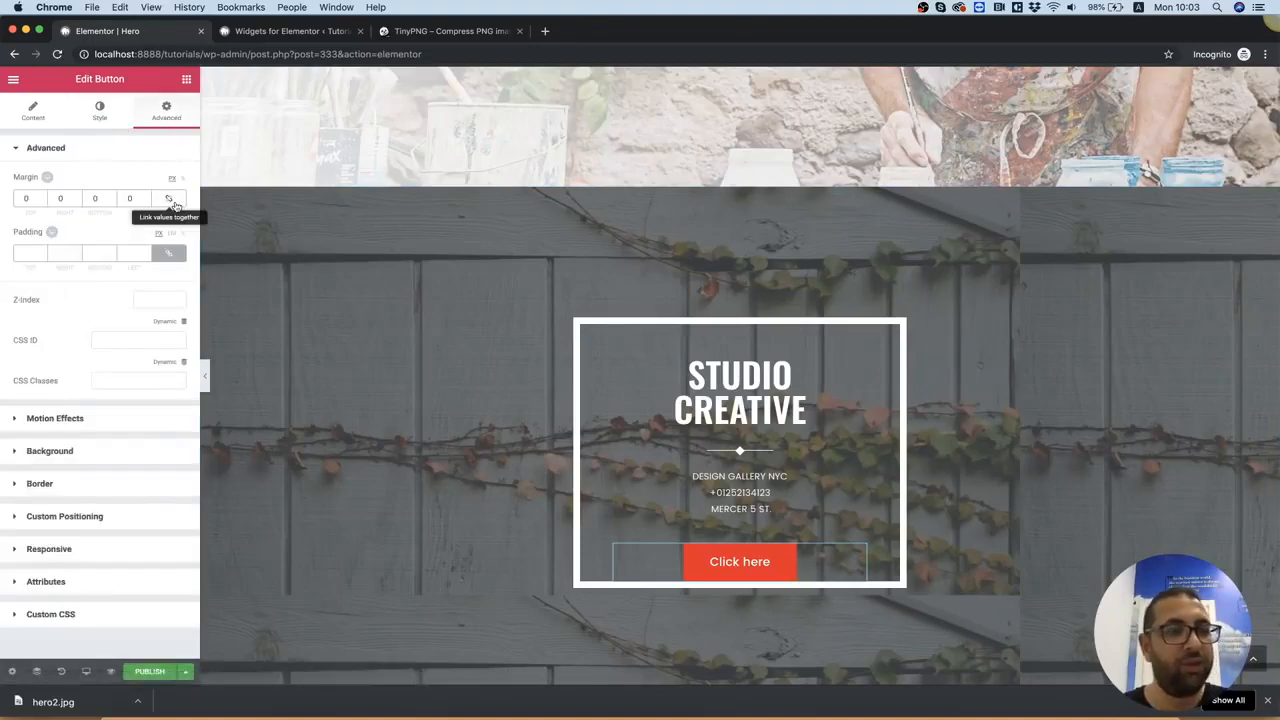
pyautogui.click(101, 202)
pyautogui.write('10')
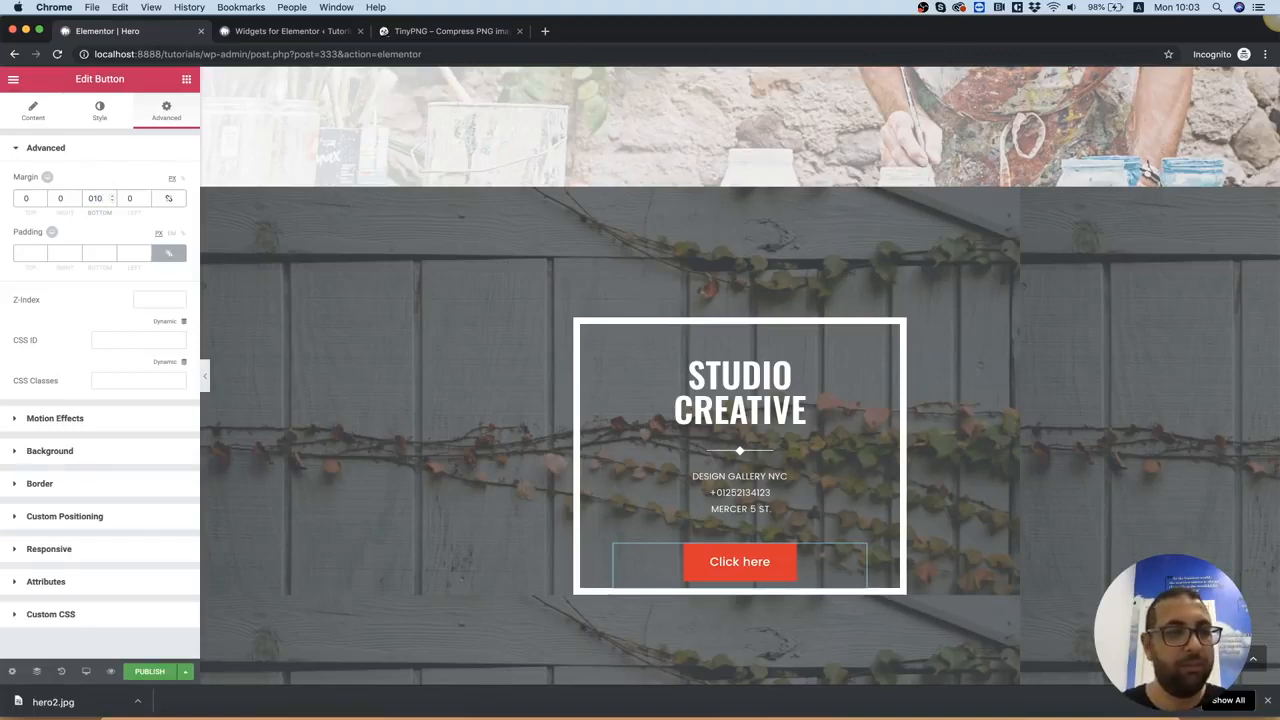
pyautogui.press('BackSpace')
pyautogui.press('BackSpace')
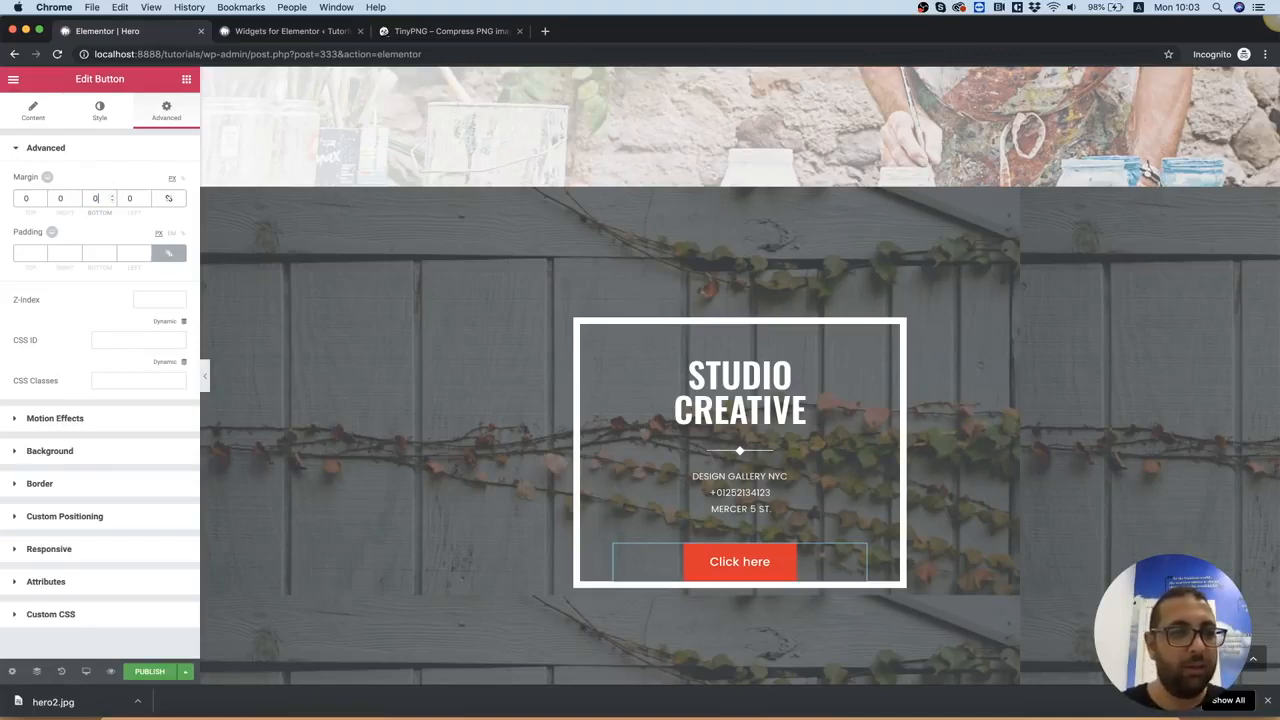
pyautogui.press('BackSpace')
pyautogui.write('-10')
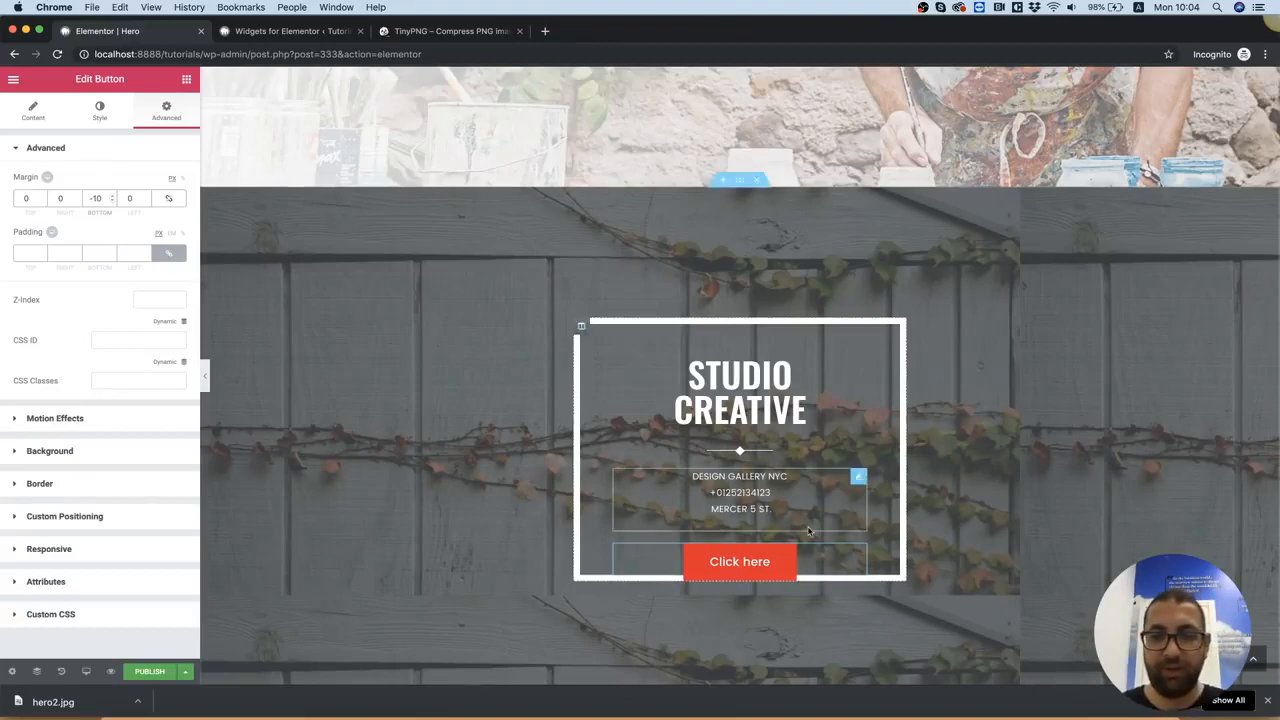
pyautogui.scroll(-5, 830, 263)
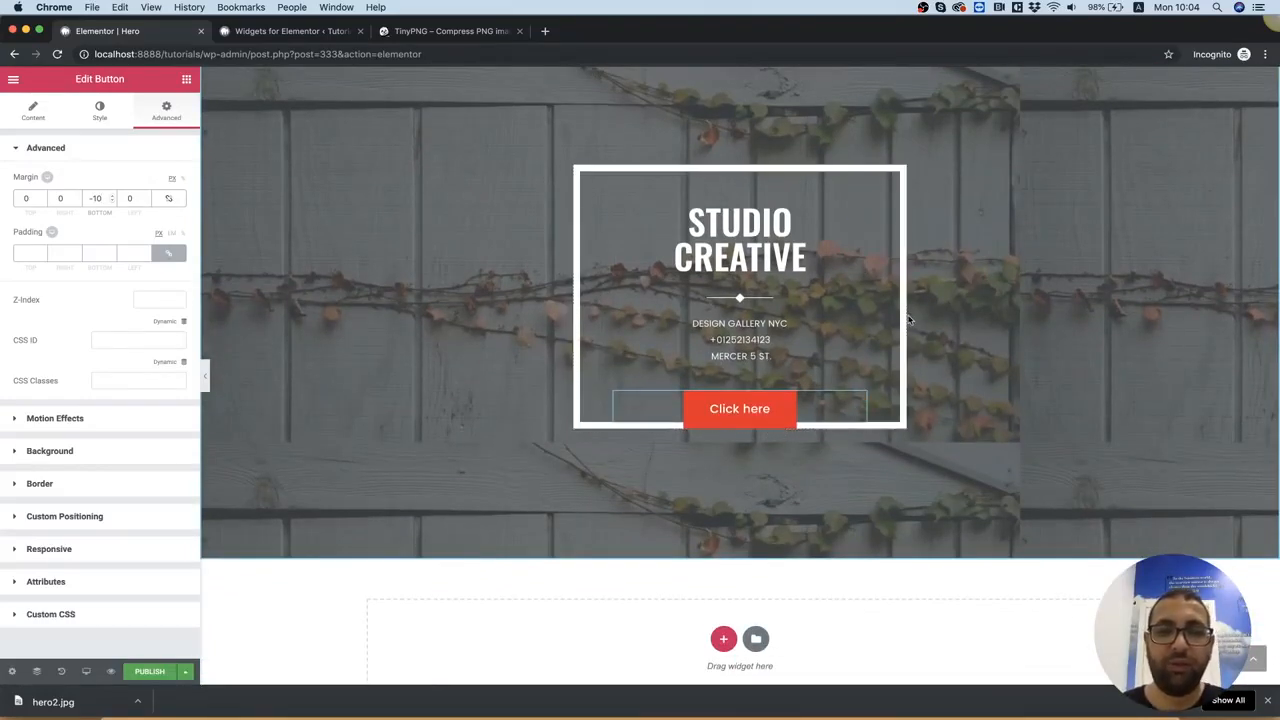
pyautogui.scroll(3, 880, 370)
pyautogui.scroll(-1, 910, 320)
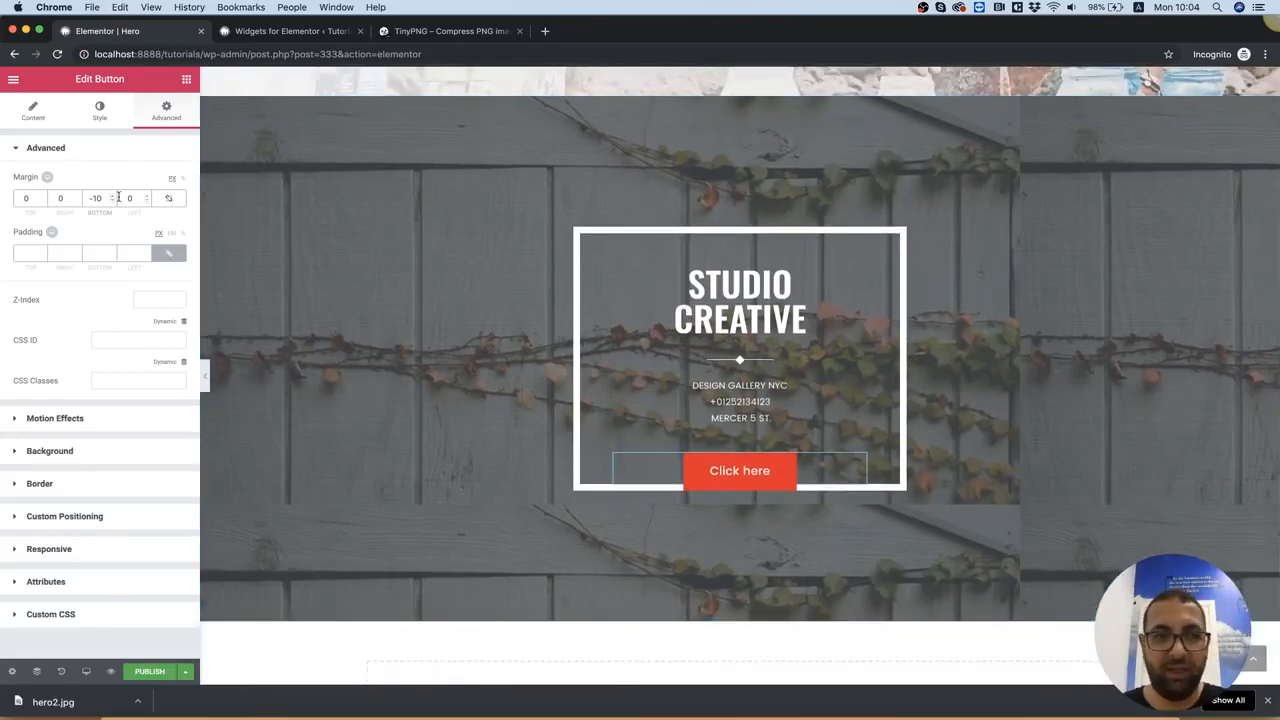
# Search the widget library for "soci" to look over the social widgets
pyautogui.click(186, 80)
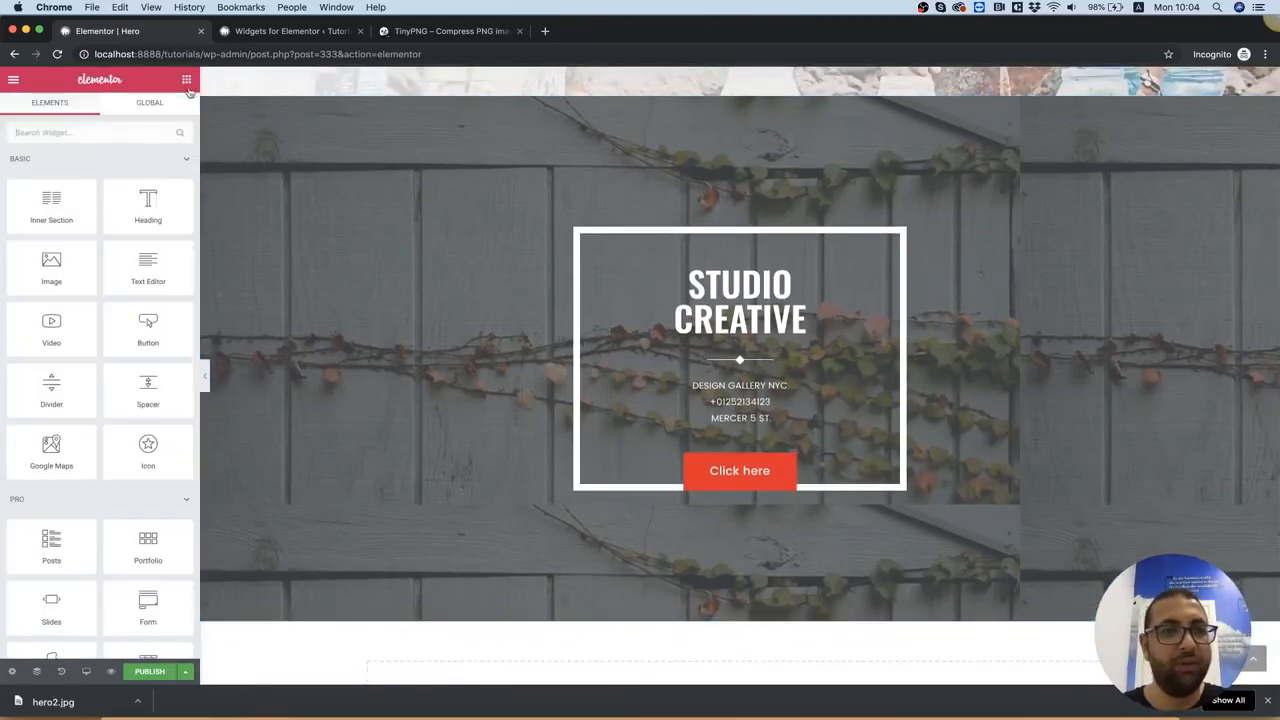
pyautogui.click(88, 133)
pyautogui.write('soci')
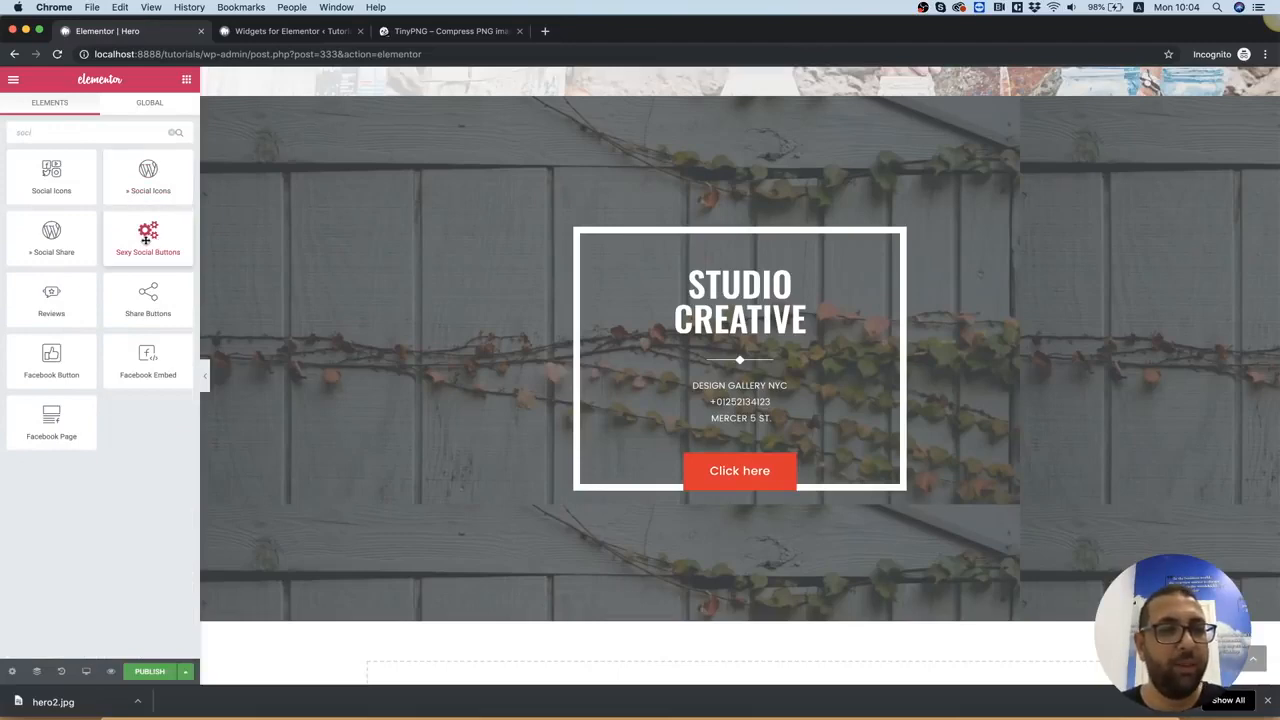
pyautogui.moveTo(141, 237); pyautogui.dragTo(105, 506)
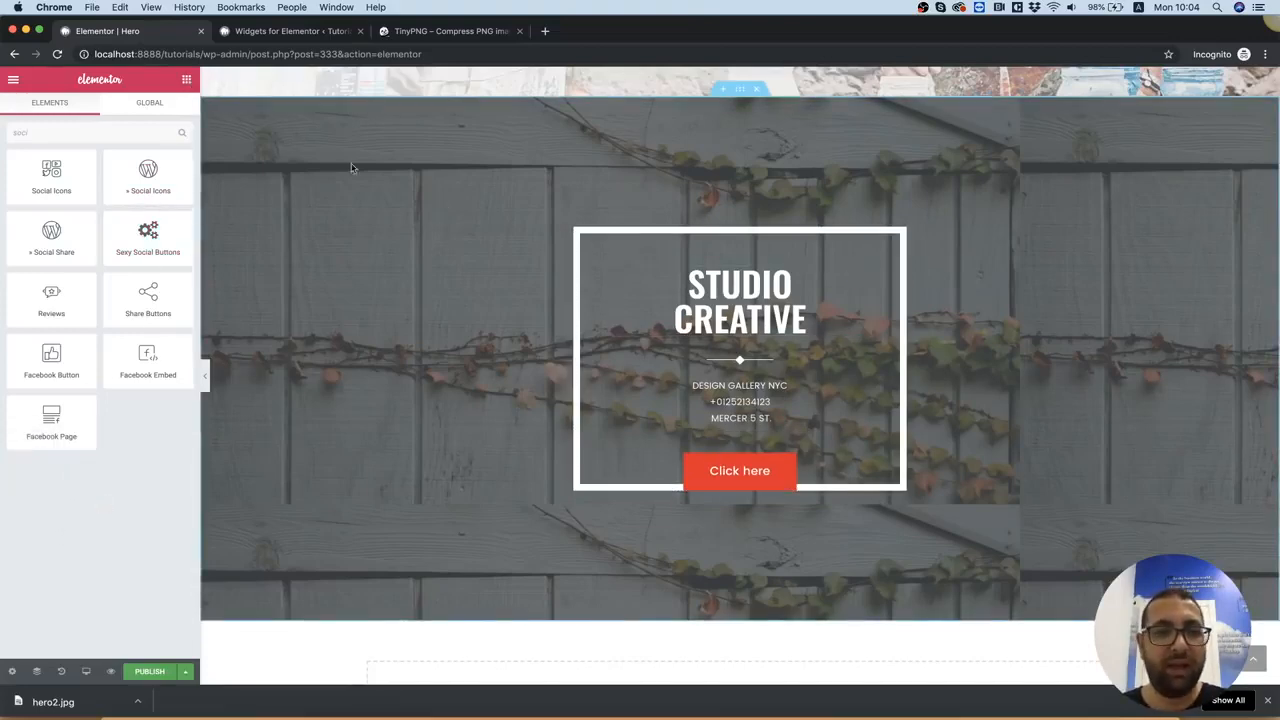
# Add an Inner Section above the STUDIO CREATIVE heading and delete its second column
pyautogui.click(187, 84)
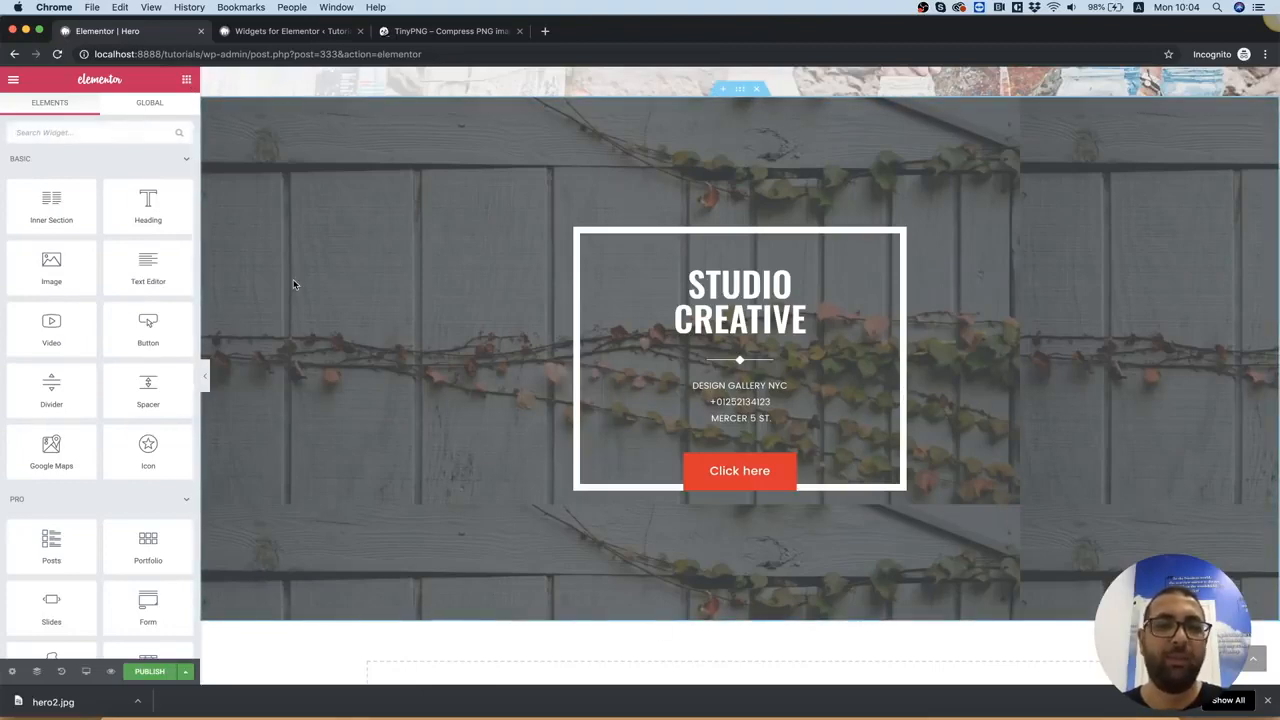
pyautogui.moveTo(45, 200); pyautogui.dragTo(705, 288)
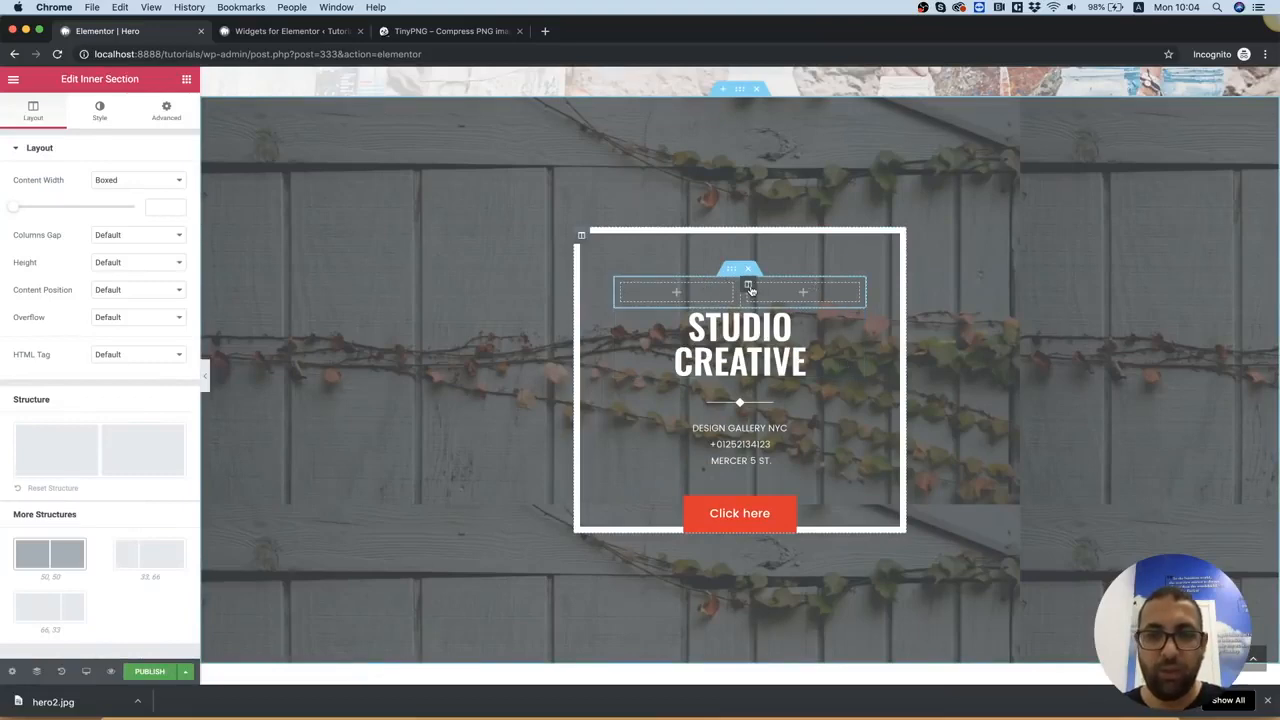
pyautogui.rightClick(750, 289)
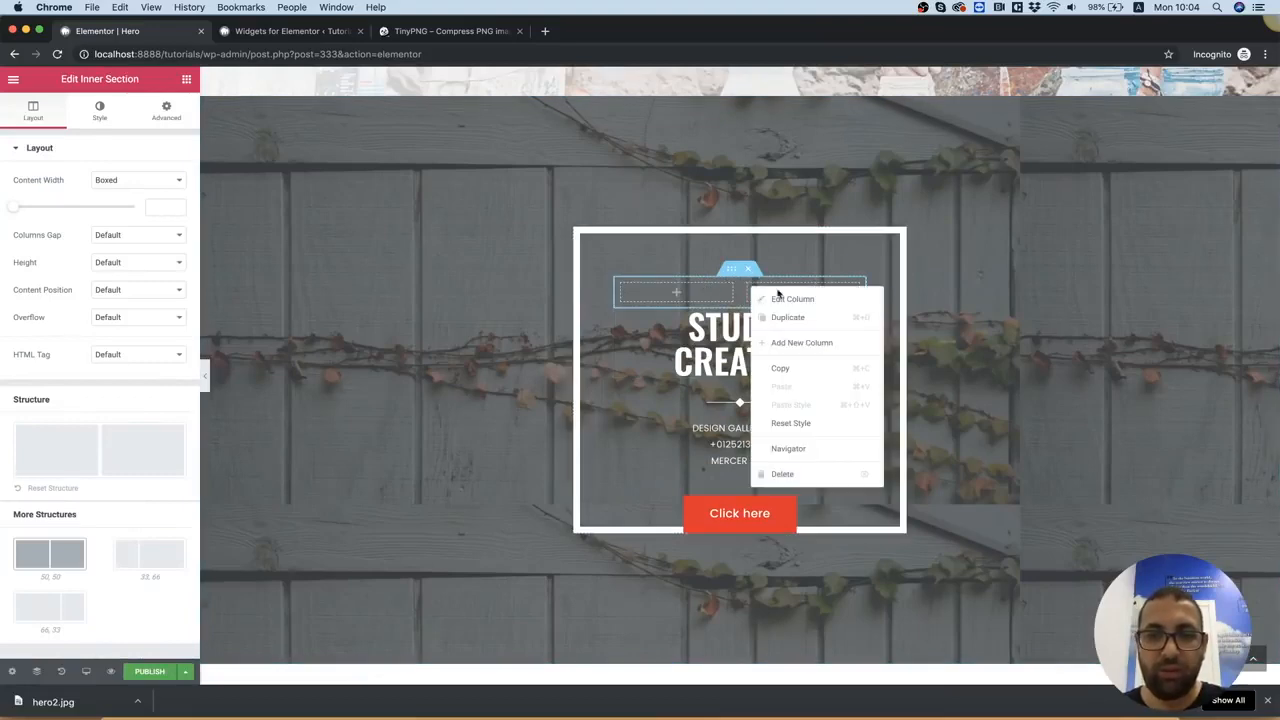
pyautogui.click(798, 475)
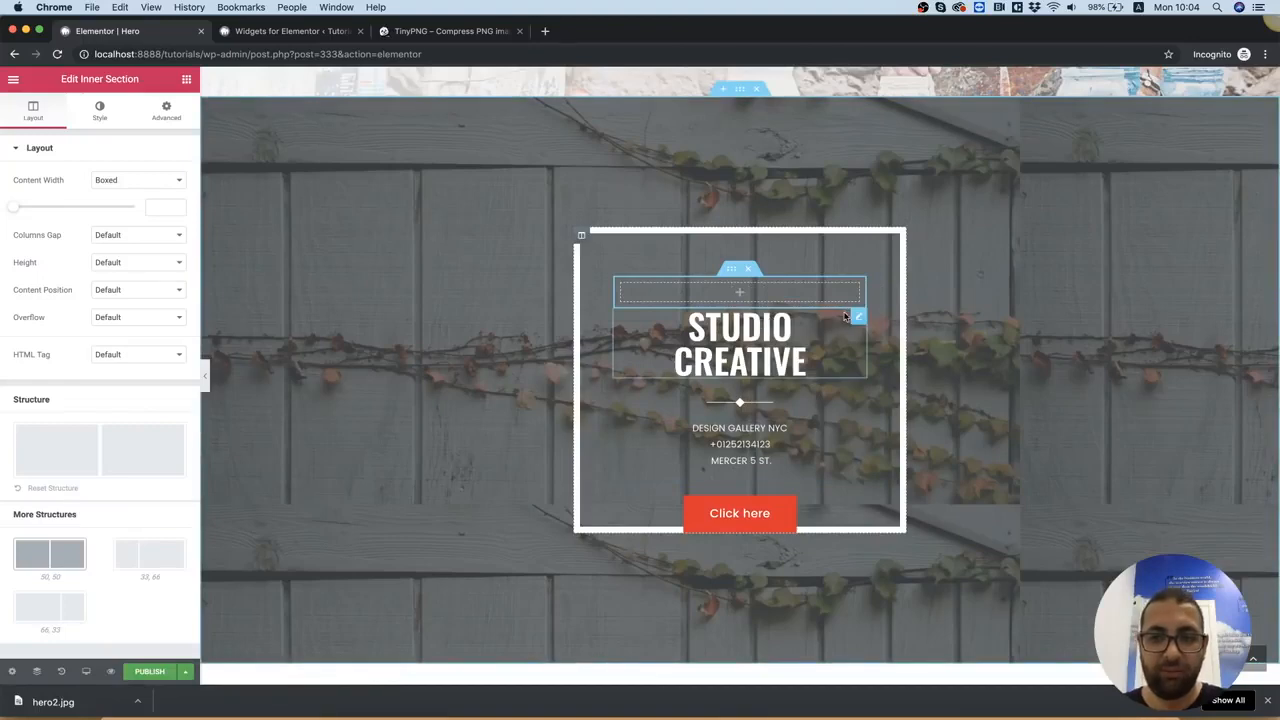
# Move the heading, diamond separator, sub text and button into the inner section's column, in that order
pyautogui.moveTo(859, 319); pyautogui.dragTo(777, 299)
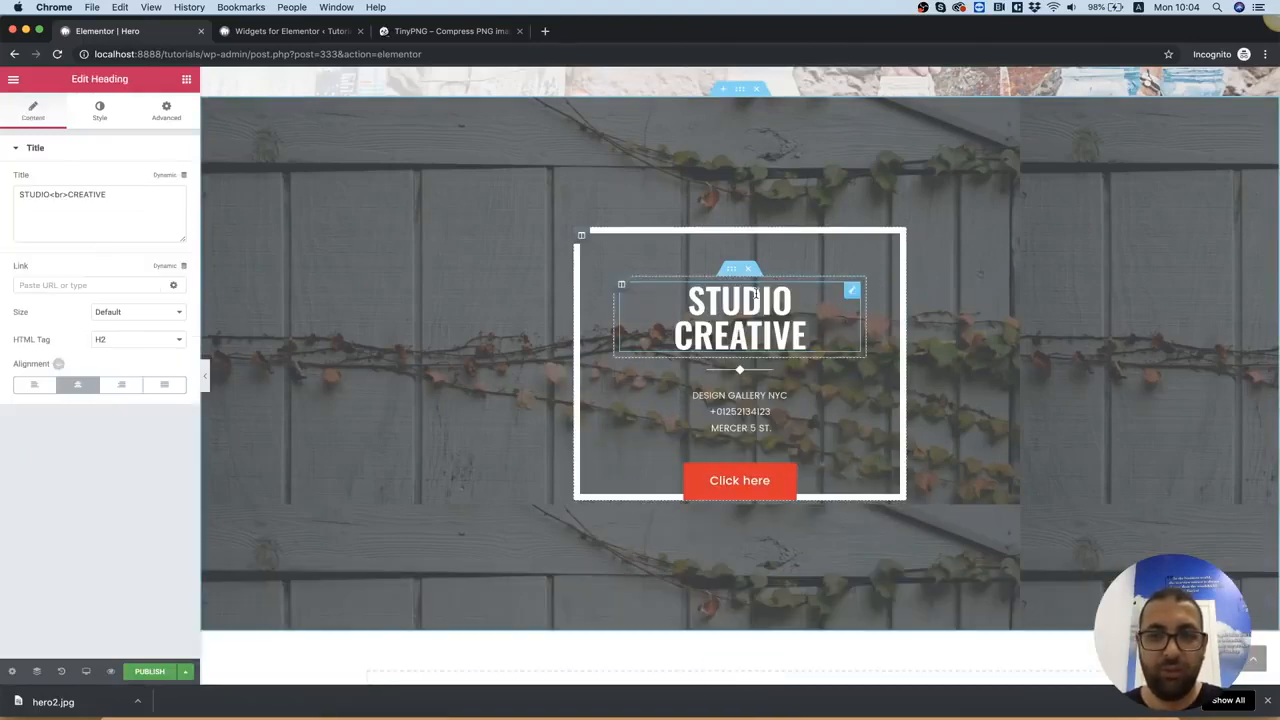
pyautogui.click(746, 374)
pyautogui.moveTo(858, 369); pyautogui.dragTo(760, 340)
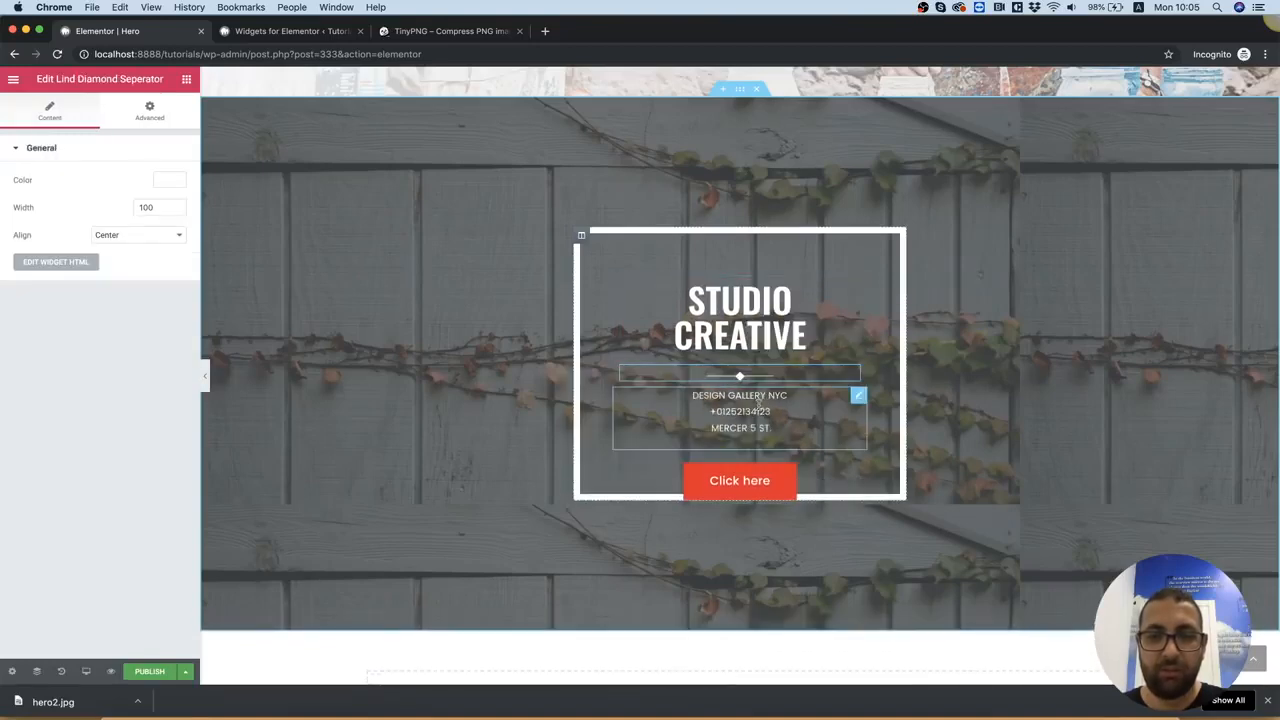
pyautogui.moveTo(865, 401); pyautogui.dragTo(802, 367)
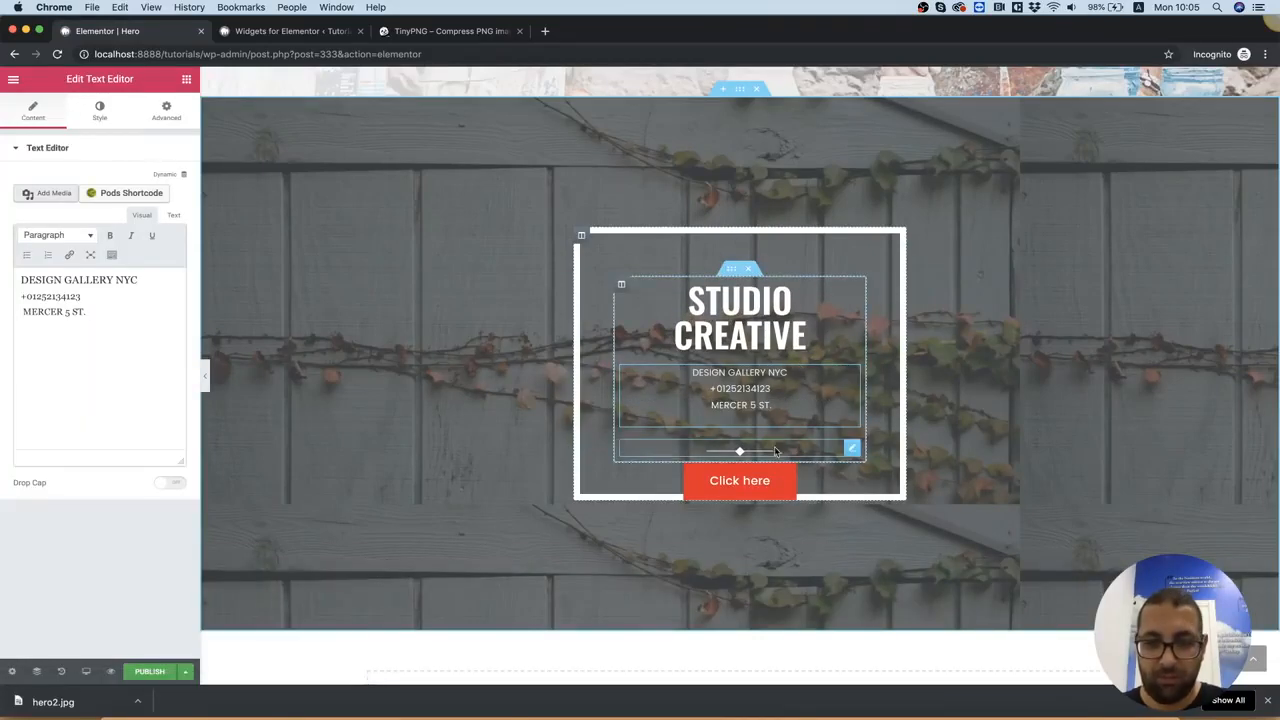
pyautogui.moveTo(852, 454); pyautogui.dragTo(837, 366)
pyautogui.moveTo(862, 477); pyautogui.dragTo(845, 405)
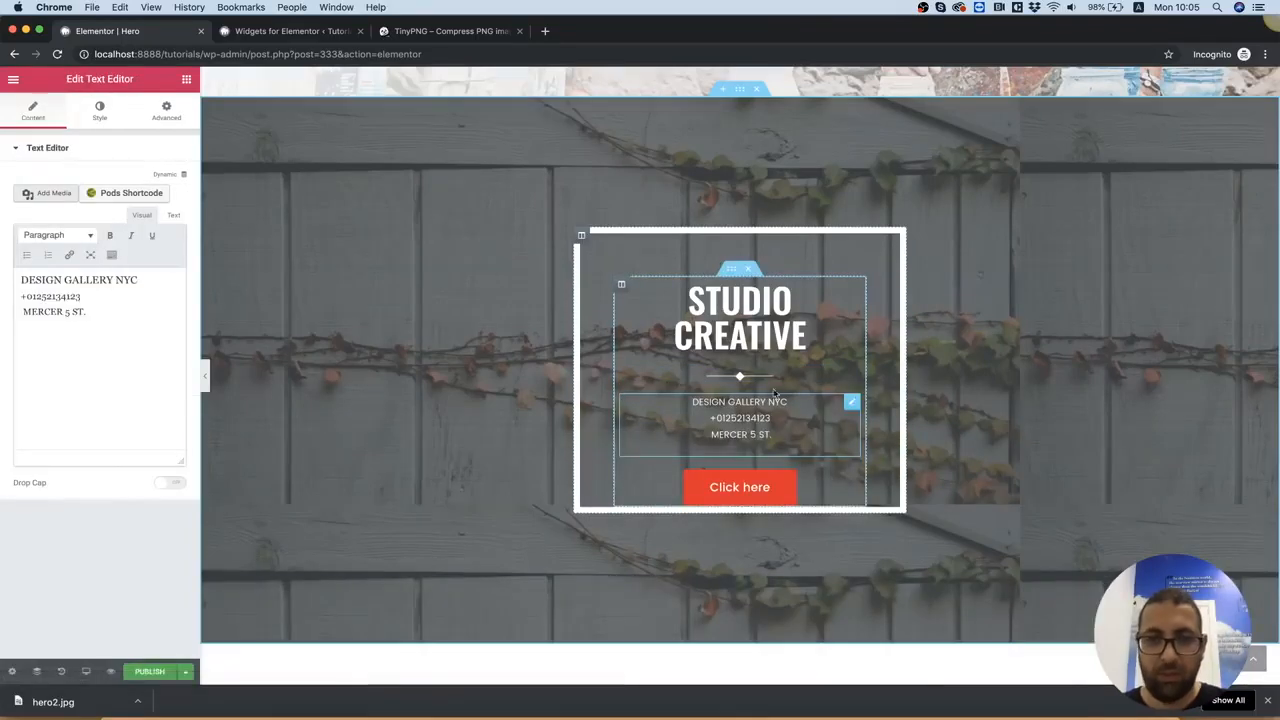
# Remove the border from the outer column around the STUDIO CREATIVE content by setting its border type to None
pyautogui.click(581, 237)
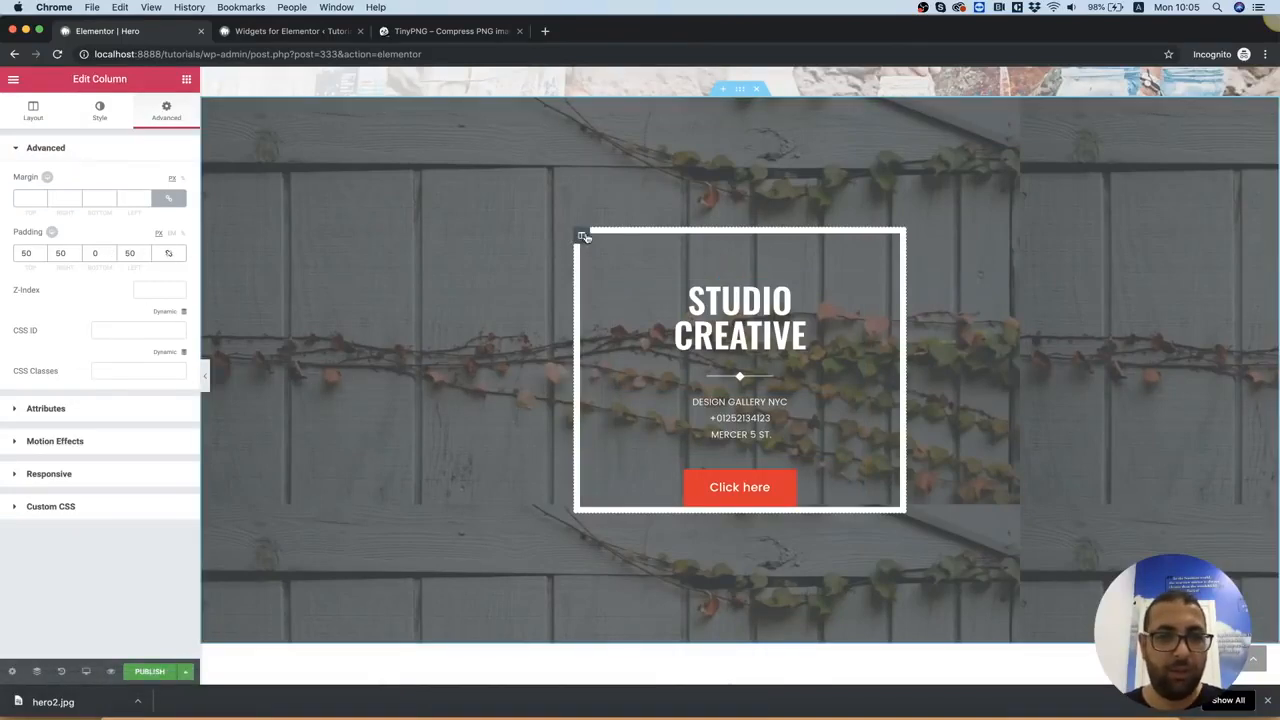
pyautogui.click(100, 112)
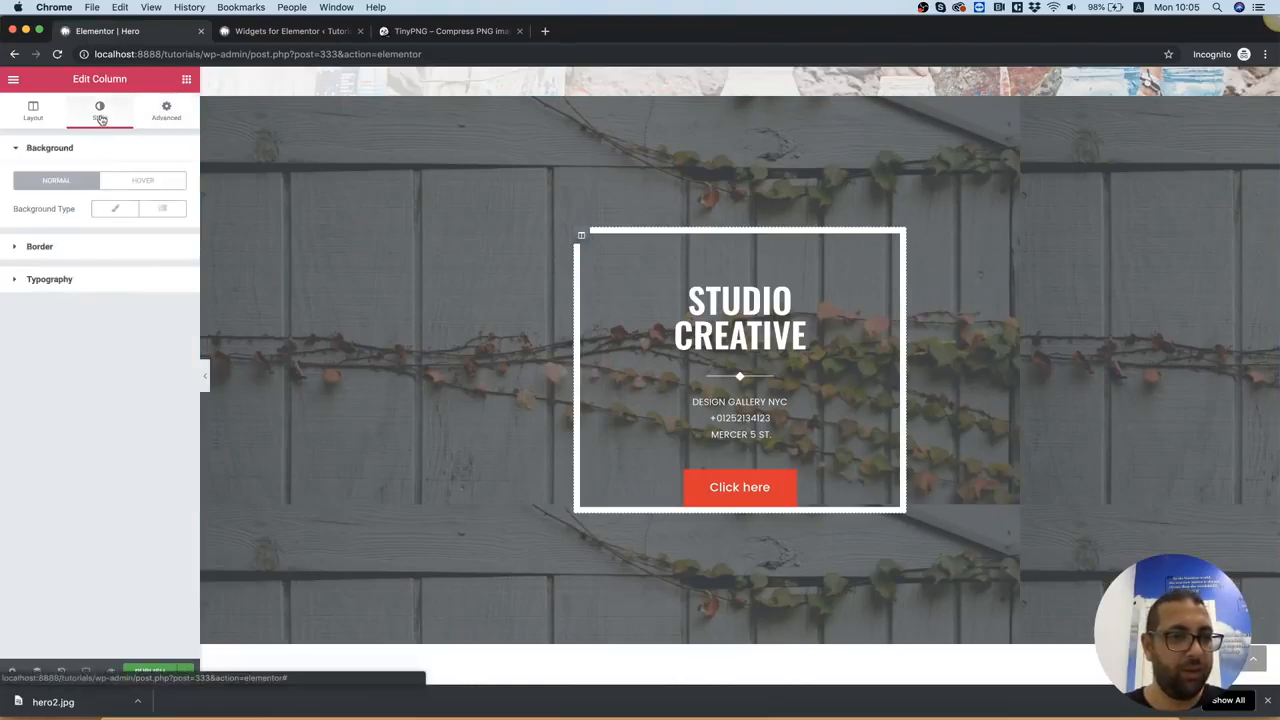
pyautogui.click(40, 247)
pyautogui.click(141, 243)
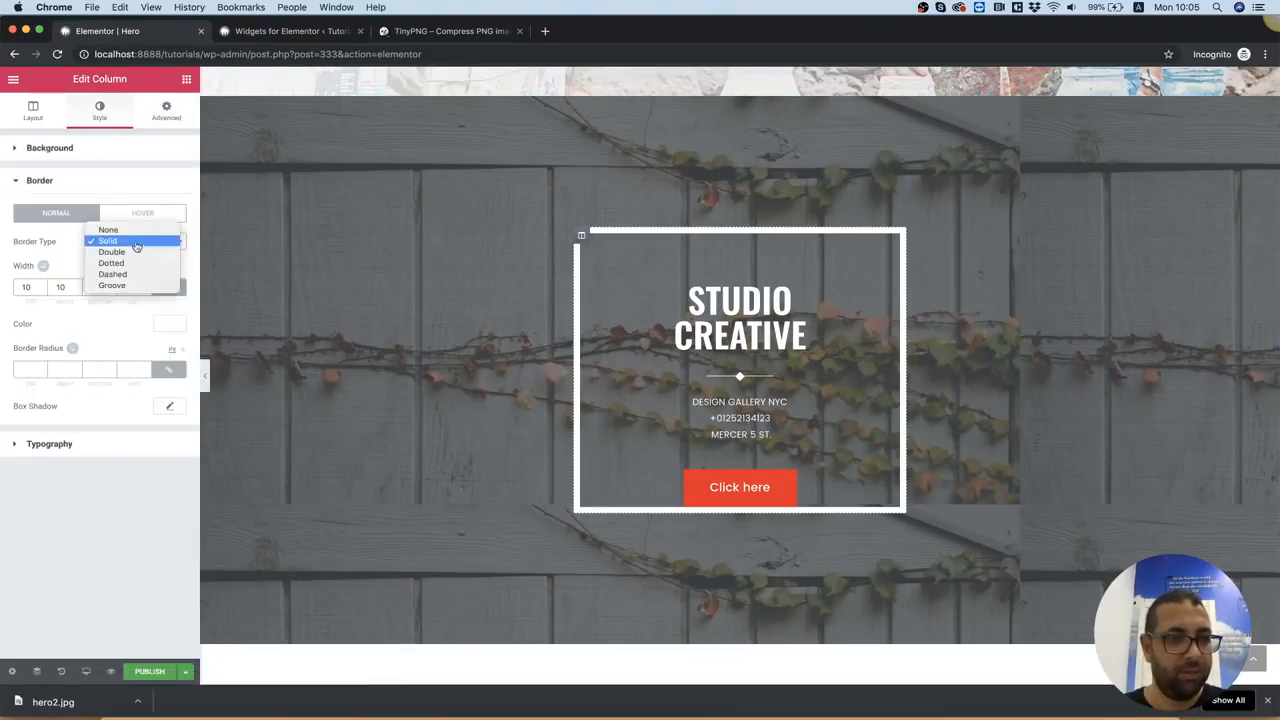
pyautogui.click(125, 226)
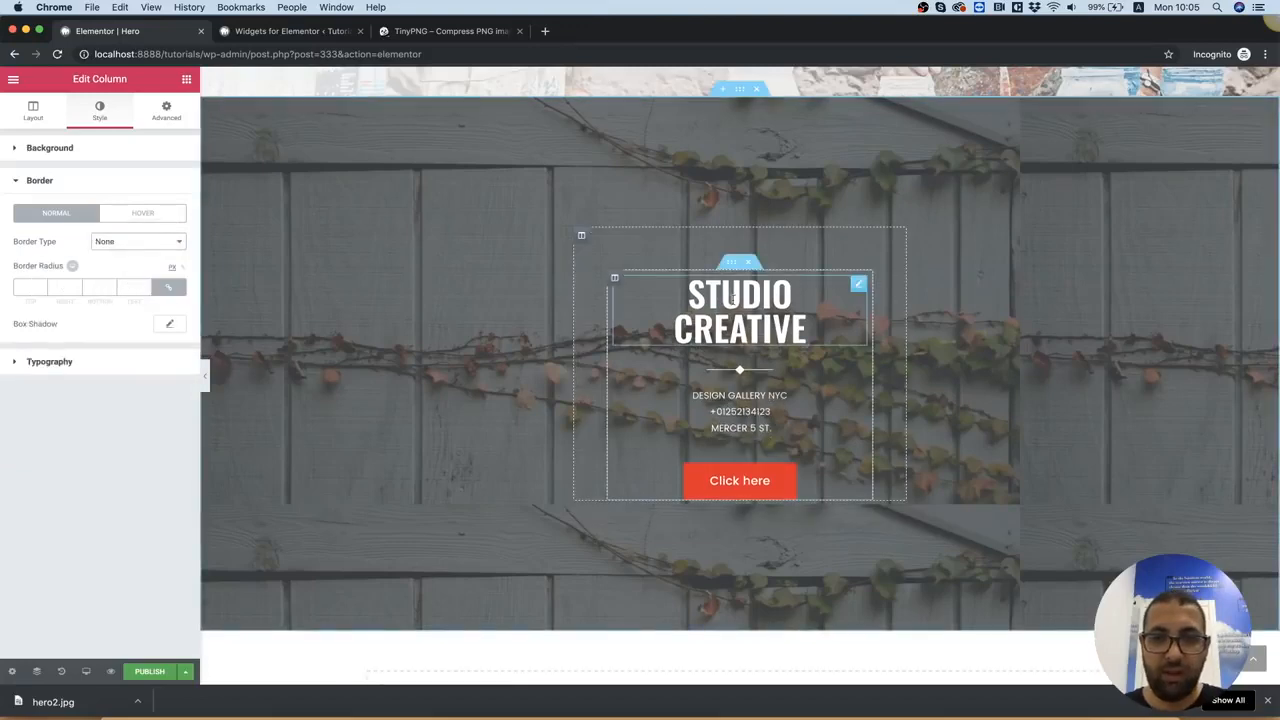
# Give the inner section's column a solid white (#ffffff) border with a width of 10 on all sides
pyautogui.click(614, 280)
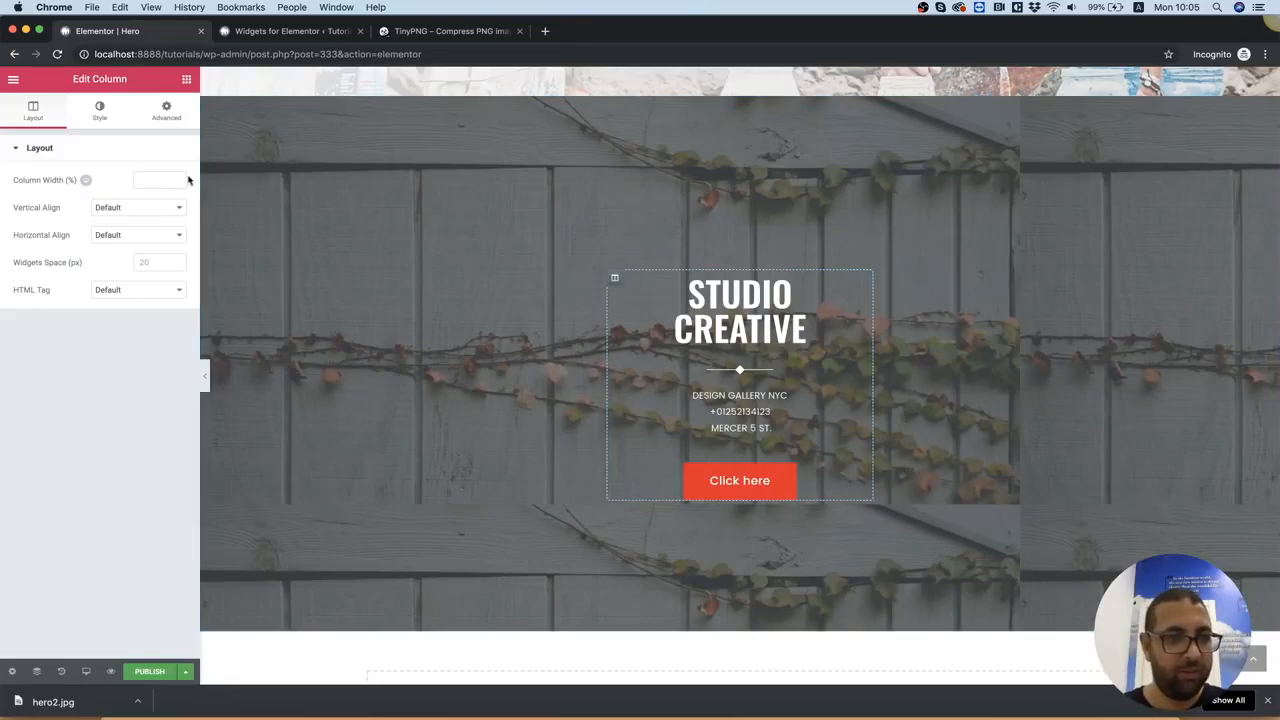
pyautogui.click(104, 118)
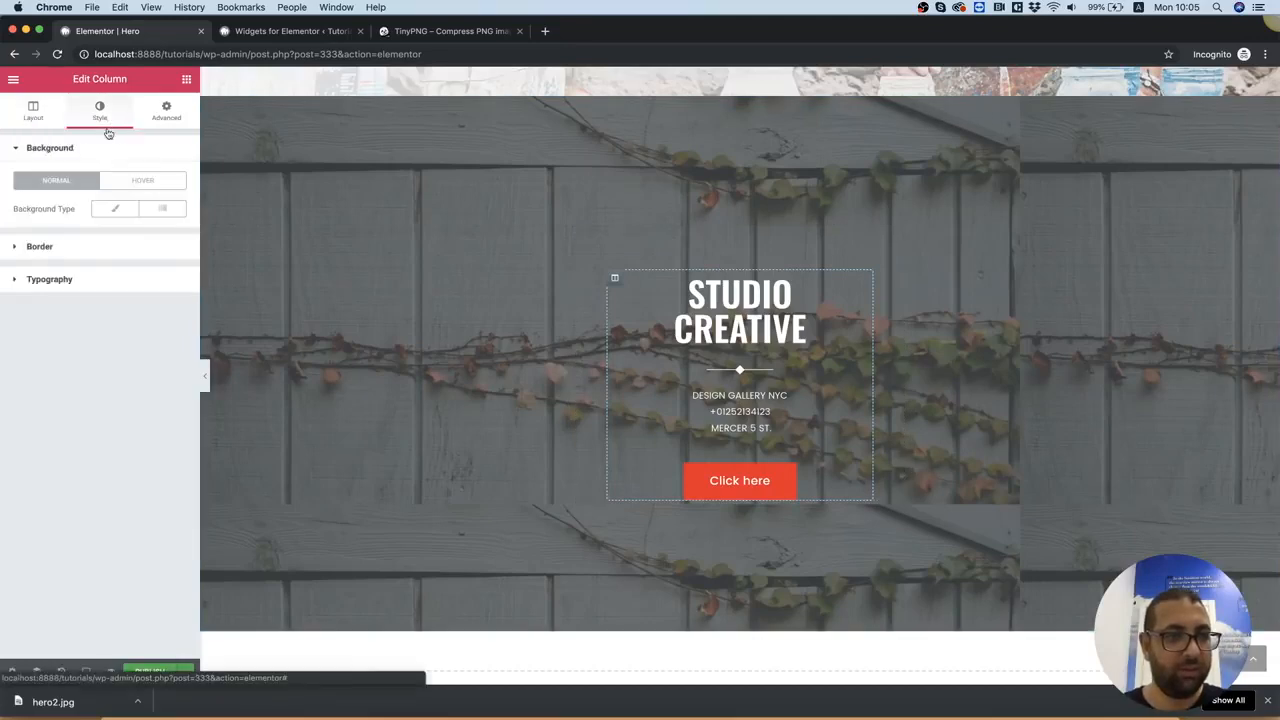
pyautogui.click(67, 250)
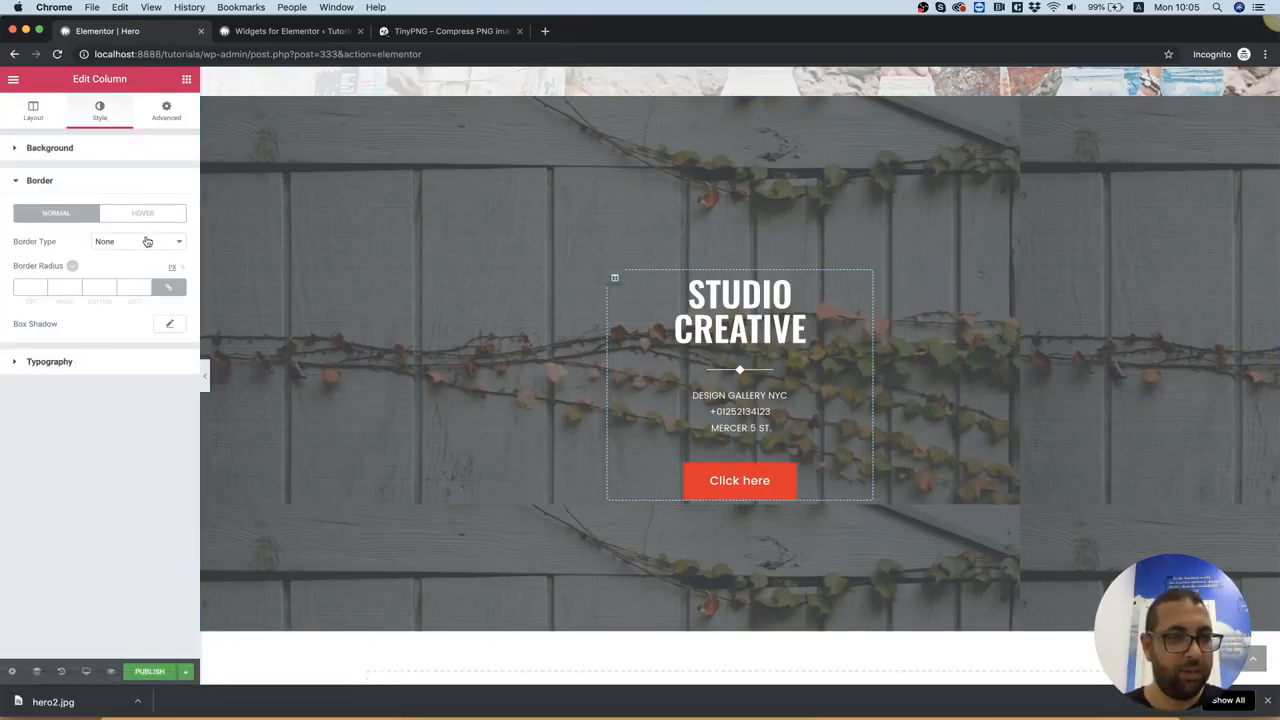
pyautogui.click(148, 241)
pyautogui.click(112, 255)
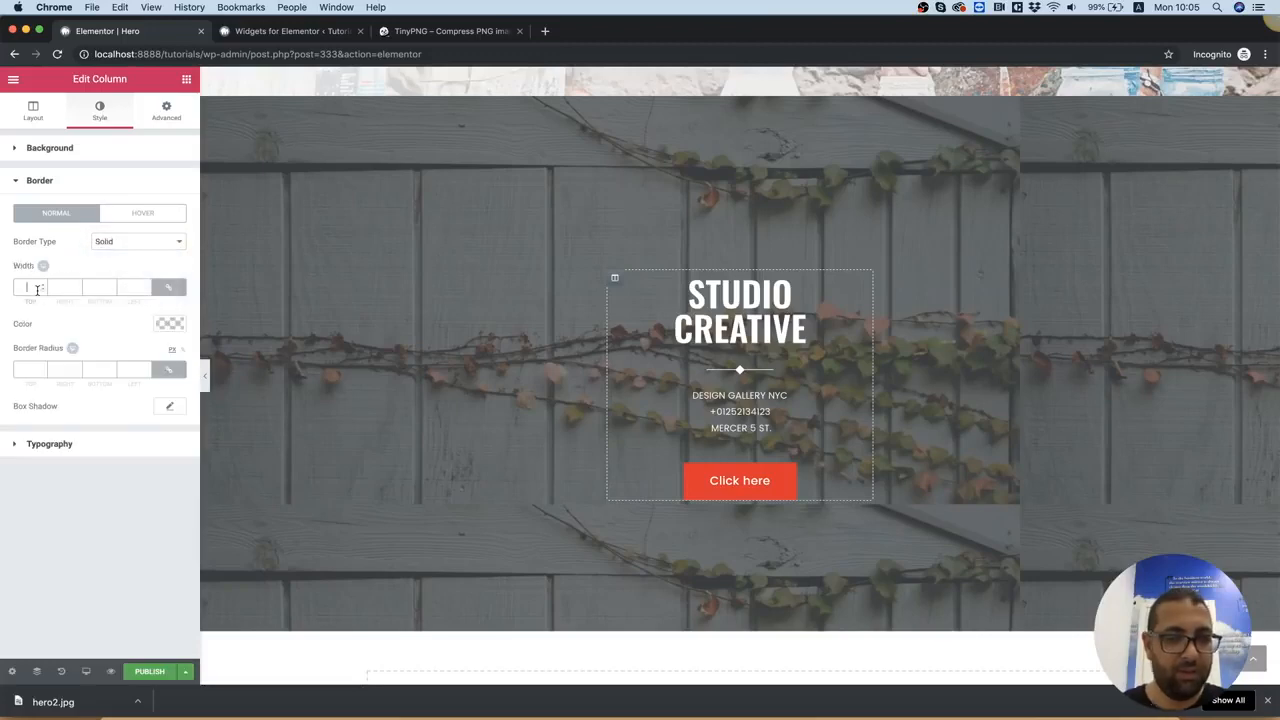
pyautogui.write('10')
pyautogui.click(172, 325)
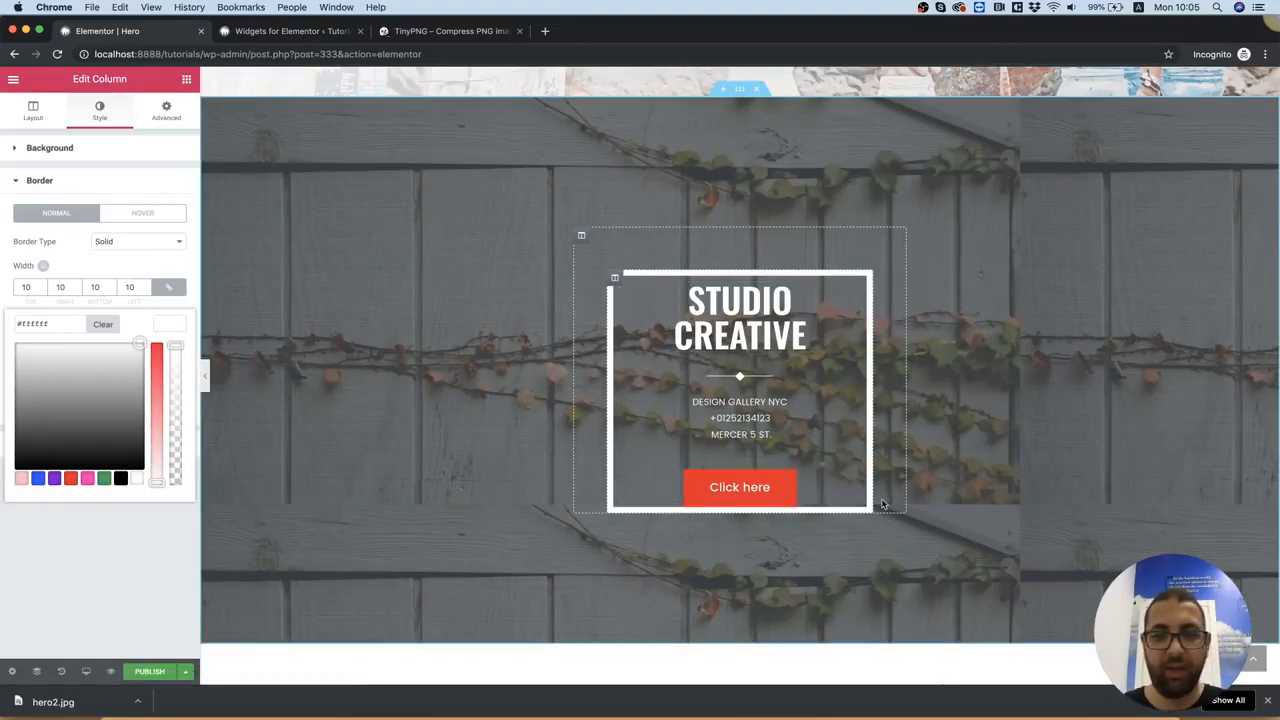
# Add another Inner Section directly below the white-bordered box and delete its second column
pyautogui.click(186, 80)
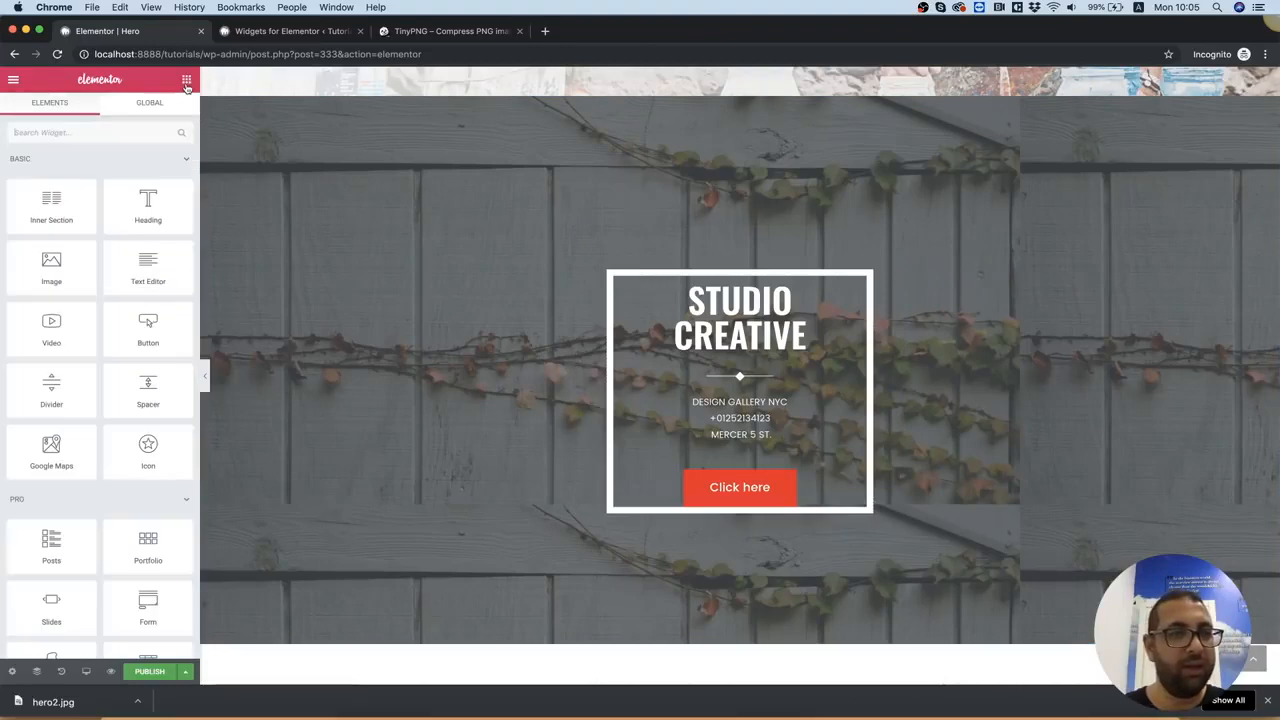
pyautogui.moveTo(51, 205); pyautogui.dragTo(710, 458)
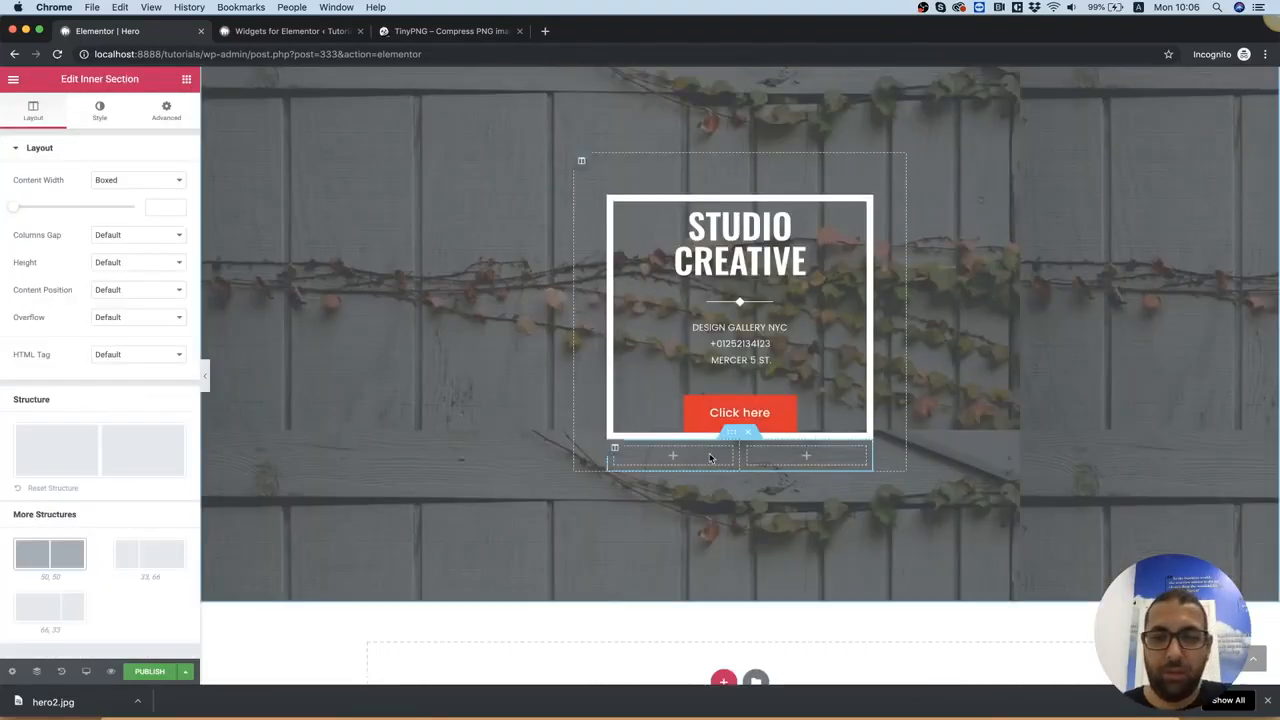
pyautogui.rightClick(747, 450)
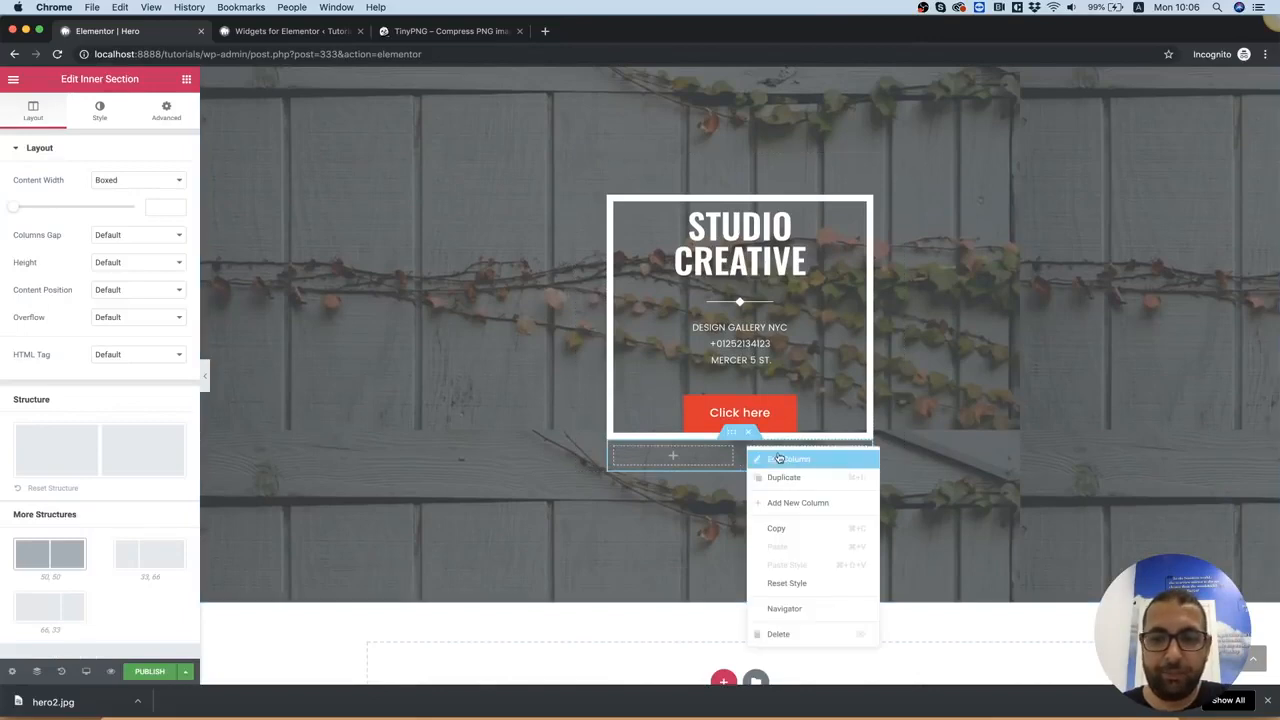
pyautogui.click(788, 634)
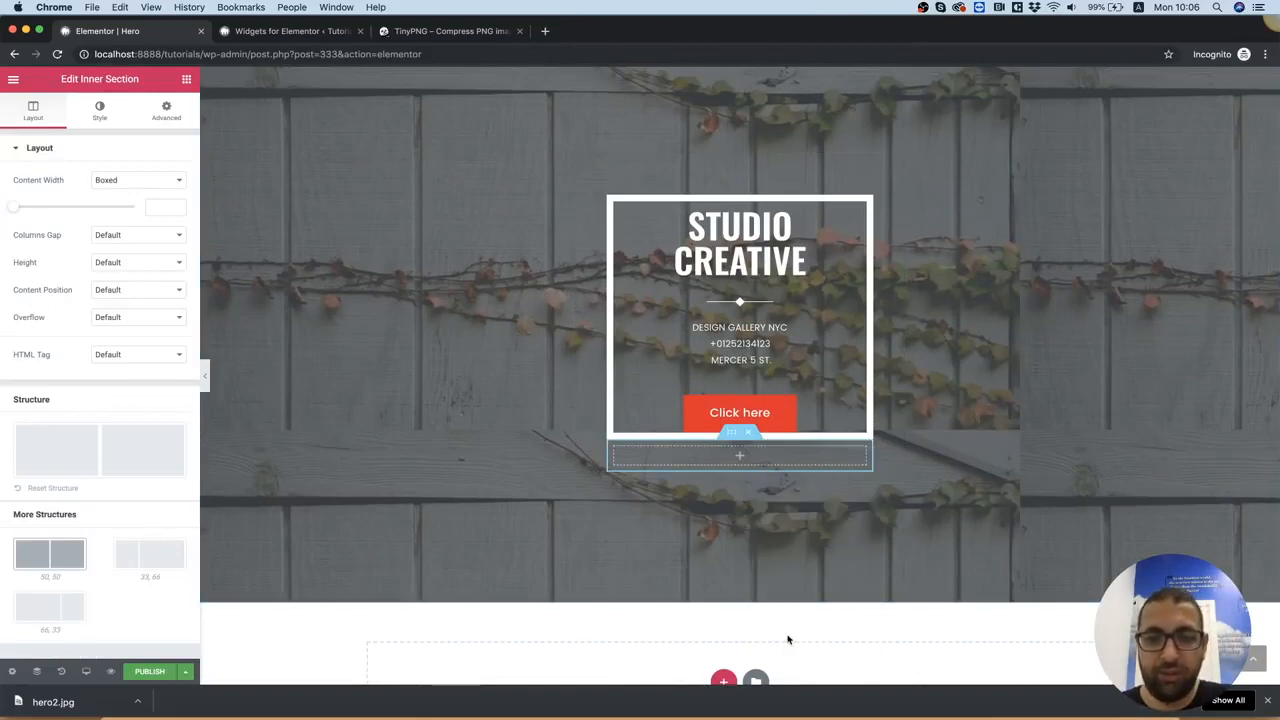
# Place a Sexy Social Buttons widget in the empty inner section below the box and set its icon size to 16
pyautogui.click(186, 80)
pyautogui.click(91, 136)
pyautogui.write('sexy')
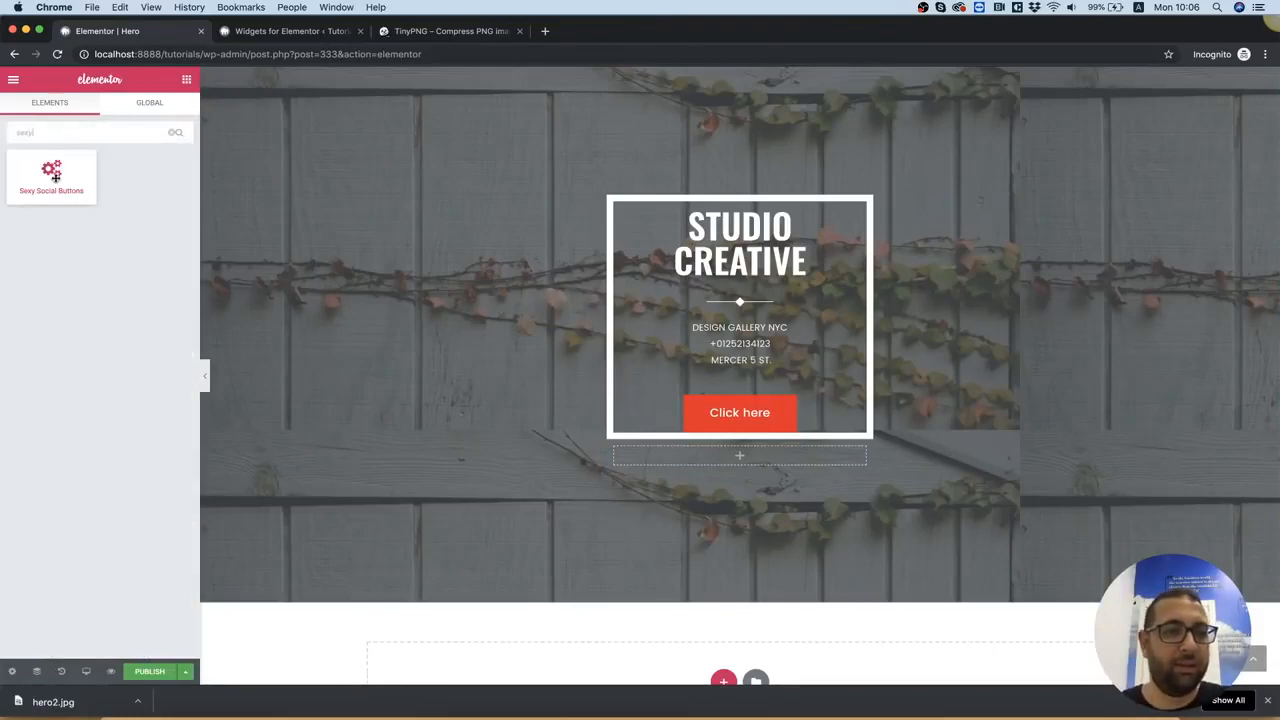
pyautogui.moveTo(55, 175); pyautogui.dragTo(733, 467)
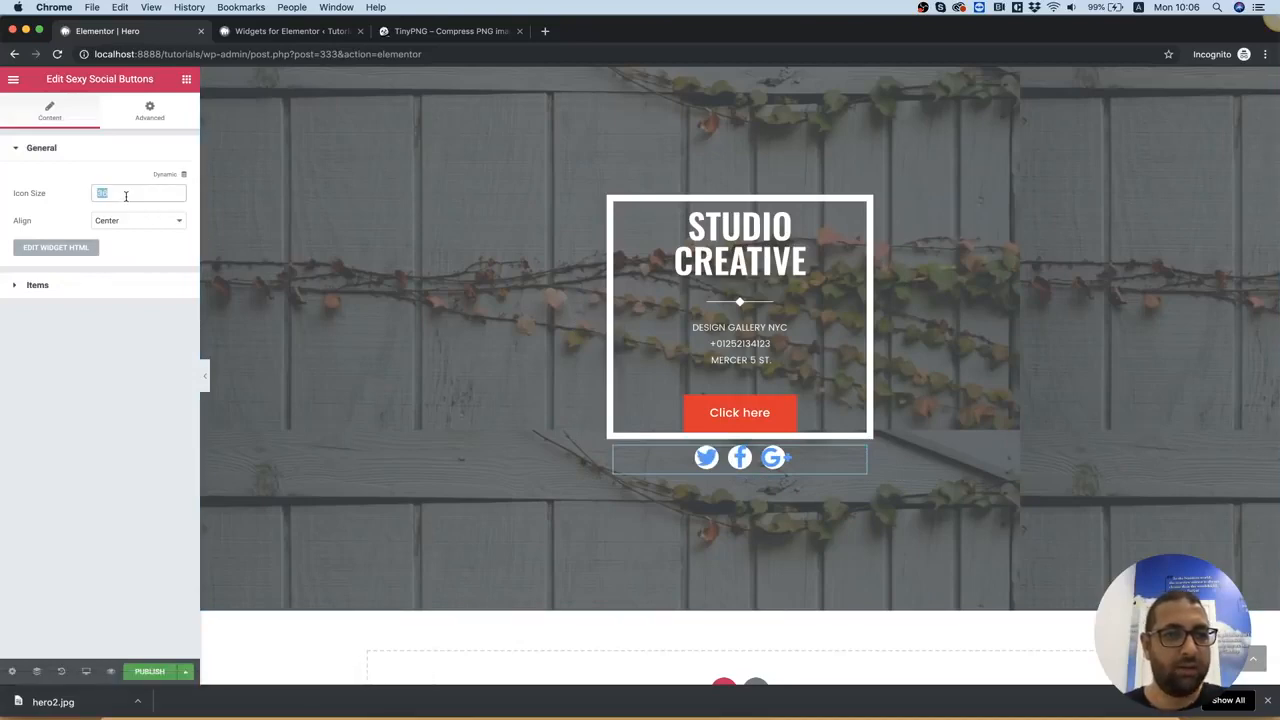
pyautogui.write('18')
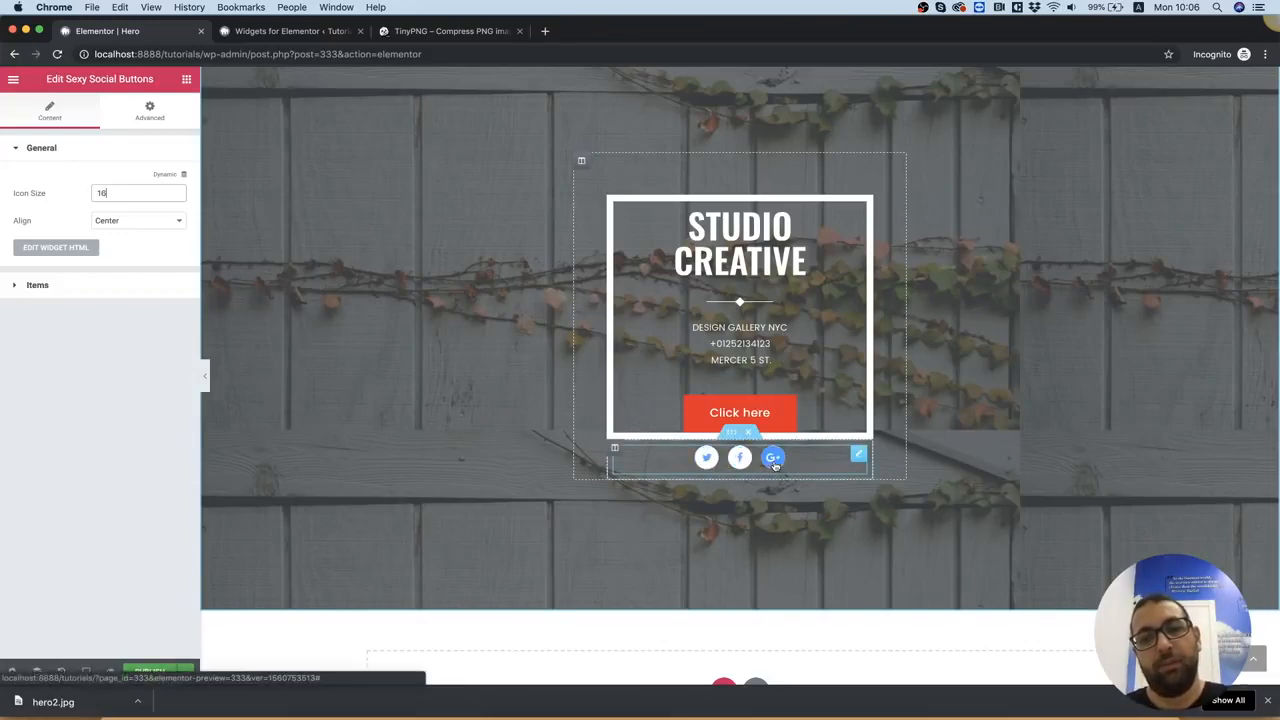
# Set the social buttons widget's top padding to 20 to space the icons from the box
pyautogui.rightClick(807, 464)
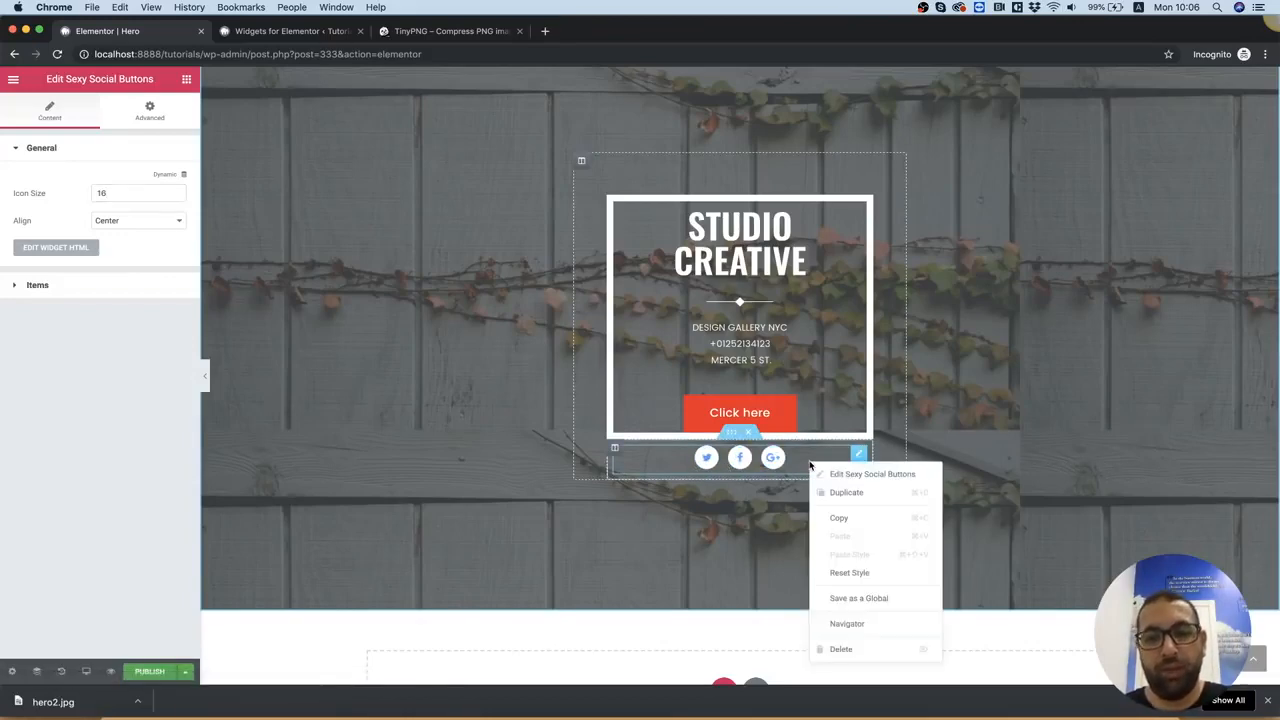
pyautogui.click(862, 478)
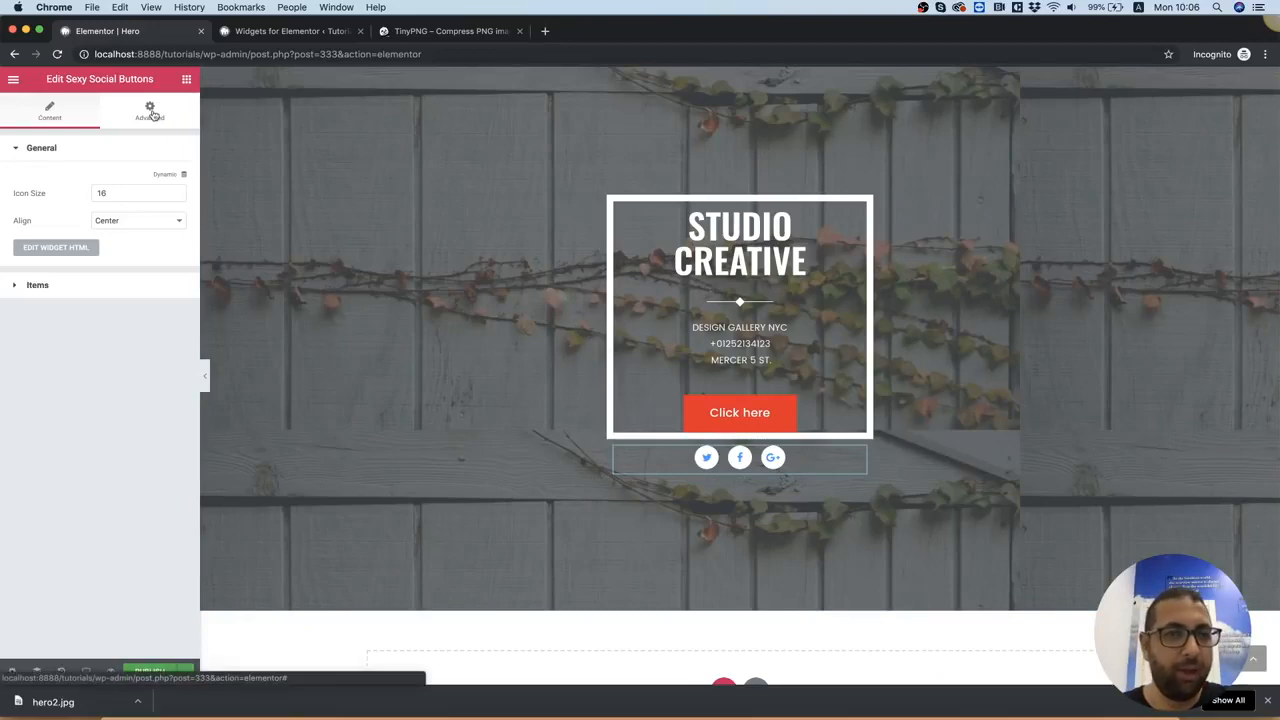
pyautogui.click(149, 110)
pyautogui.click(27, 252)
pyautogui.write('0')
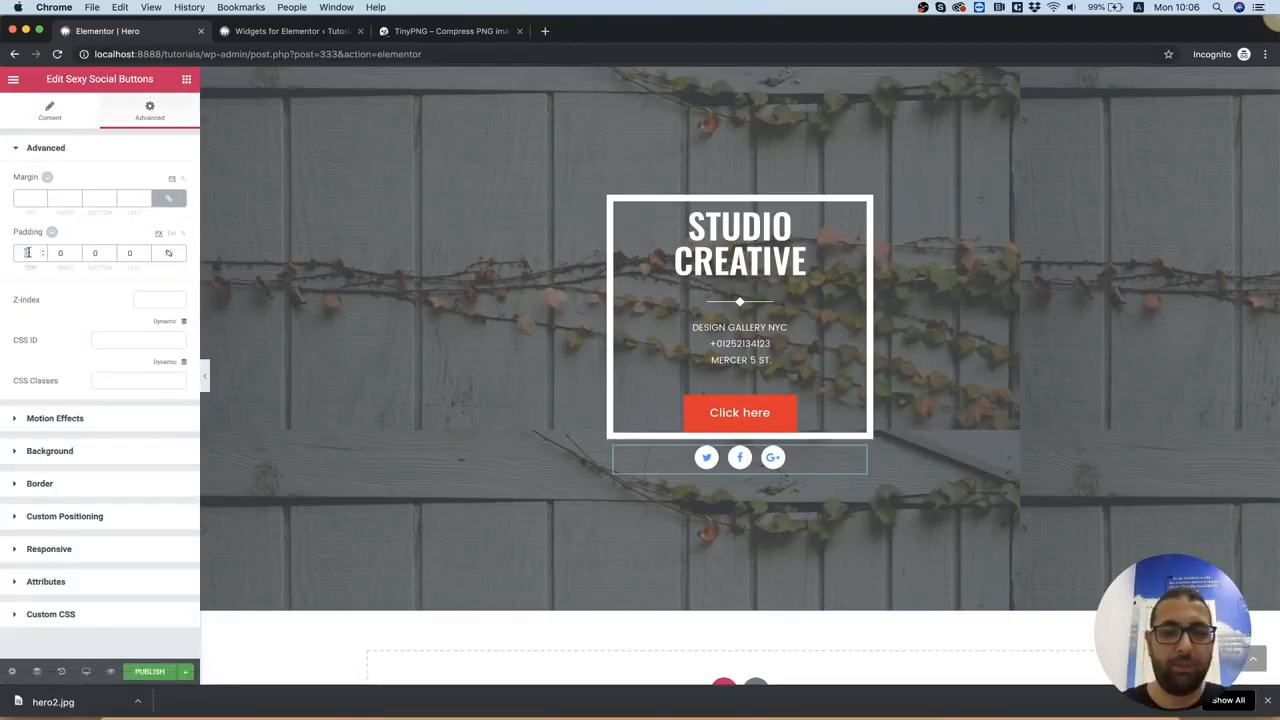
pyautogui.write('10')
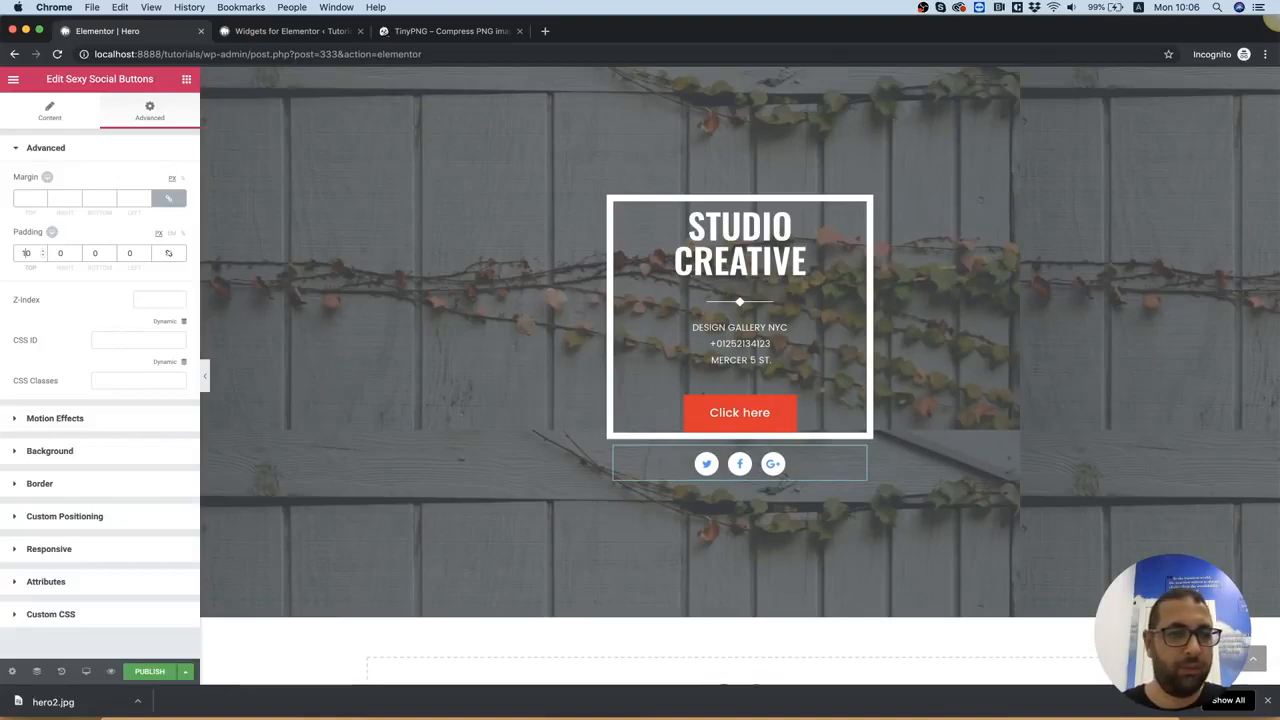
pyautogui.press('BackSpace')
pyautogui.write('2')
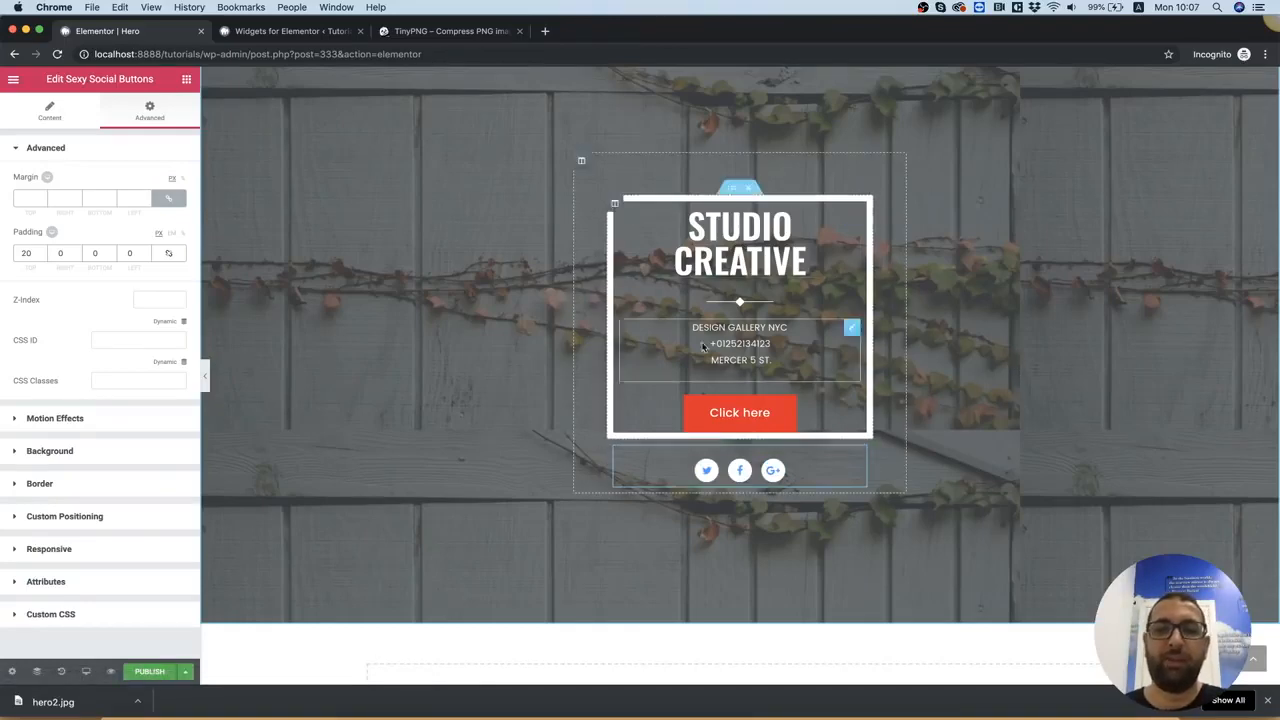
# Review the three finished hero sections, from Welcome Home through the painter hero to STUDIO CREATIVE
pyautogui.scroll(2, 1120, 213)
pyautogui.scroll(6, 1120, 213)
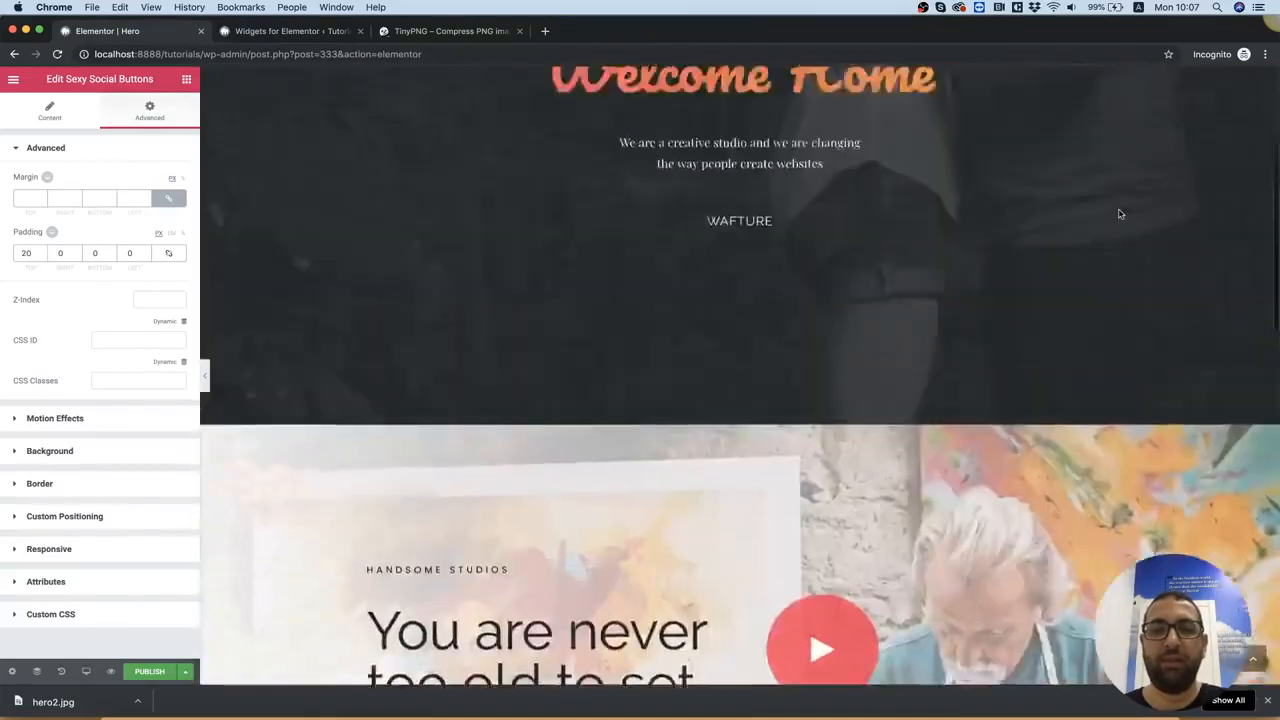
pyautogui.scroll(-6, 1120, 213)
pyautogui.scroll(7, 1120, 213)
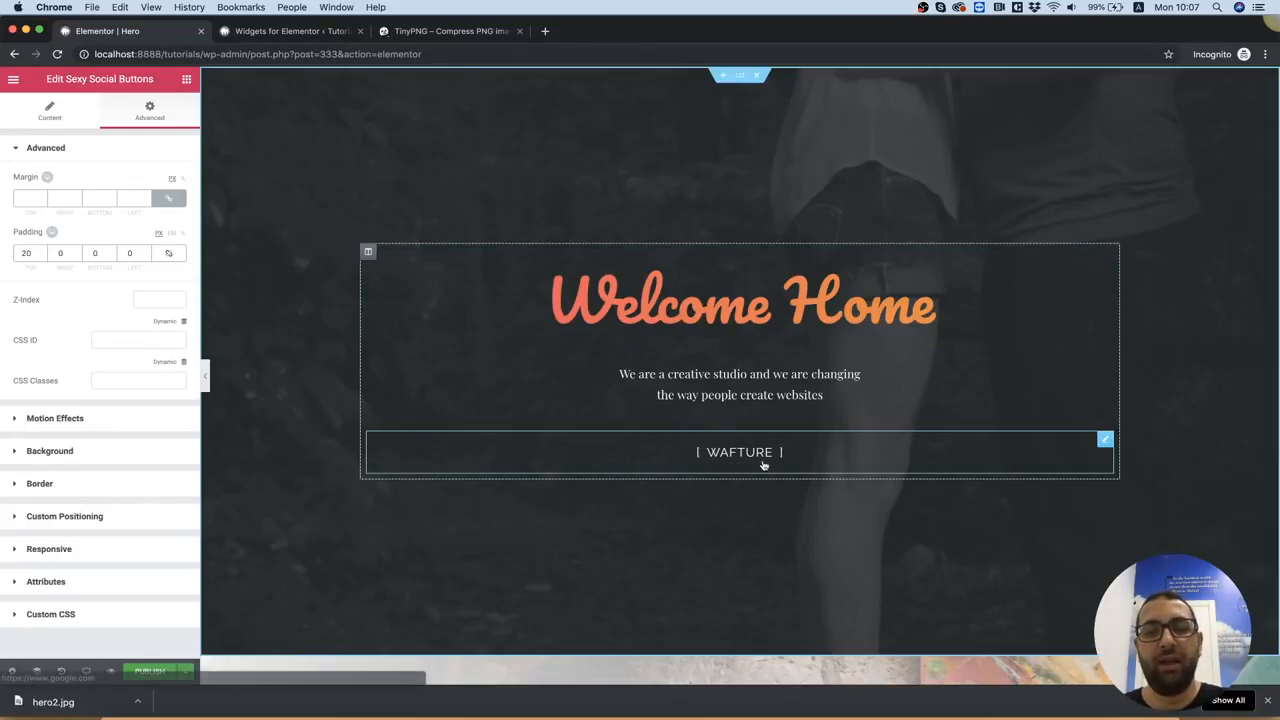
pyautogui.scroll(-5, 745, 467)
pyautogui.scroll(-2, 763, 466)
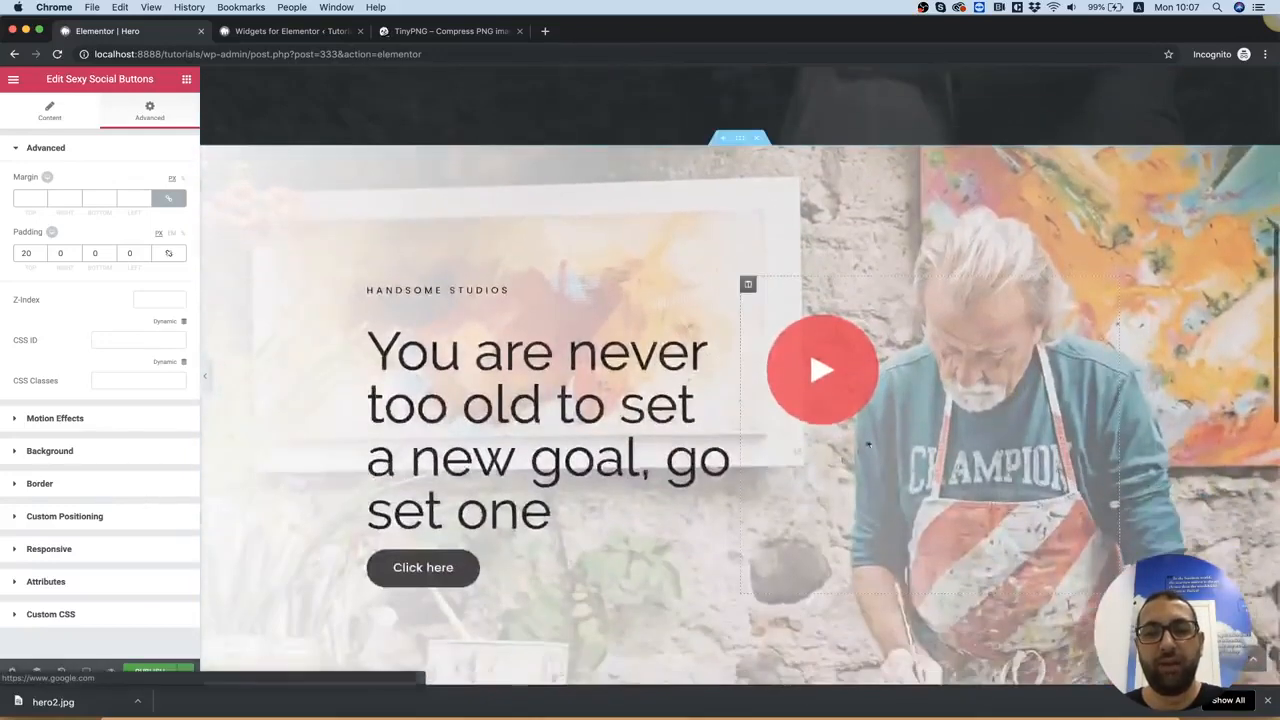
pyautogui.scroll(-8, 830, 349)
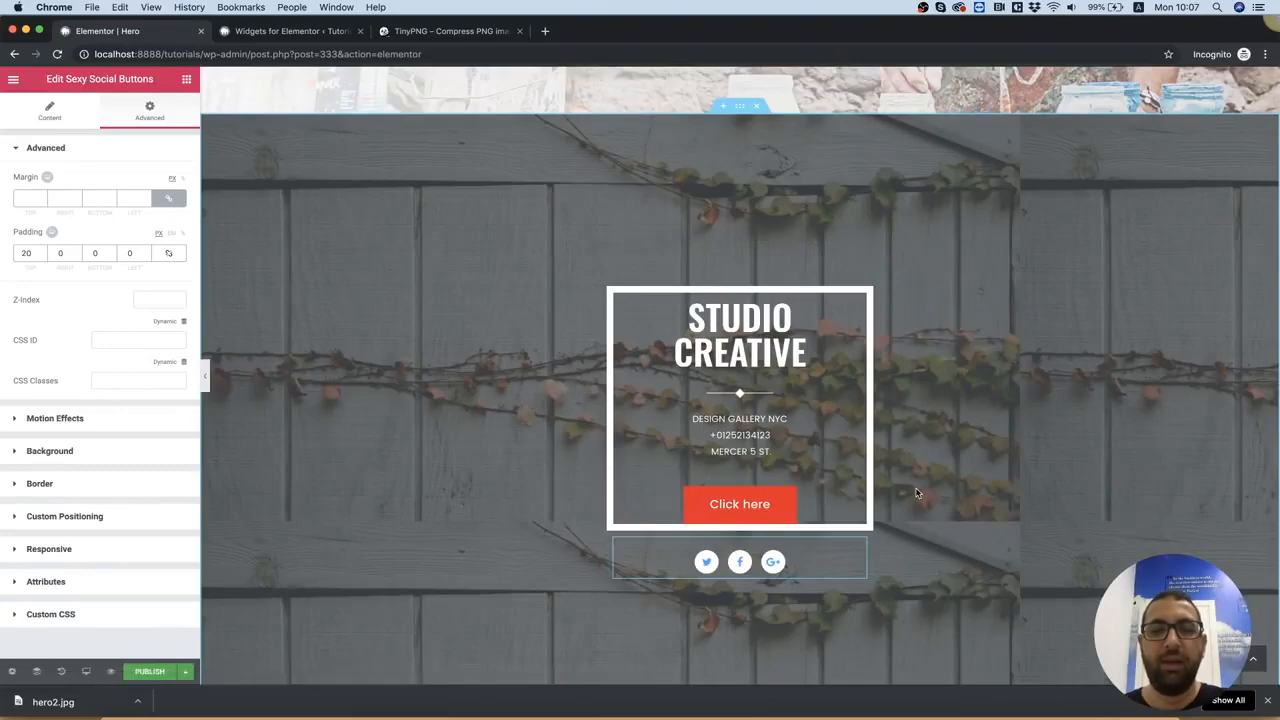
pyautogui.scroll(4, 917, 491)
pyautogui.scroll(-4, 917, 491)
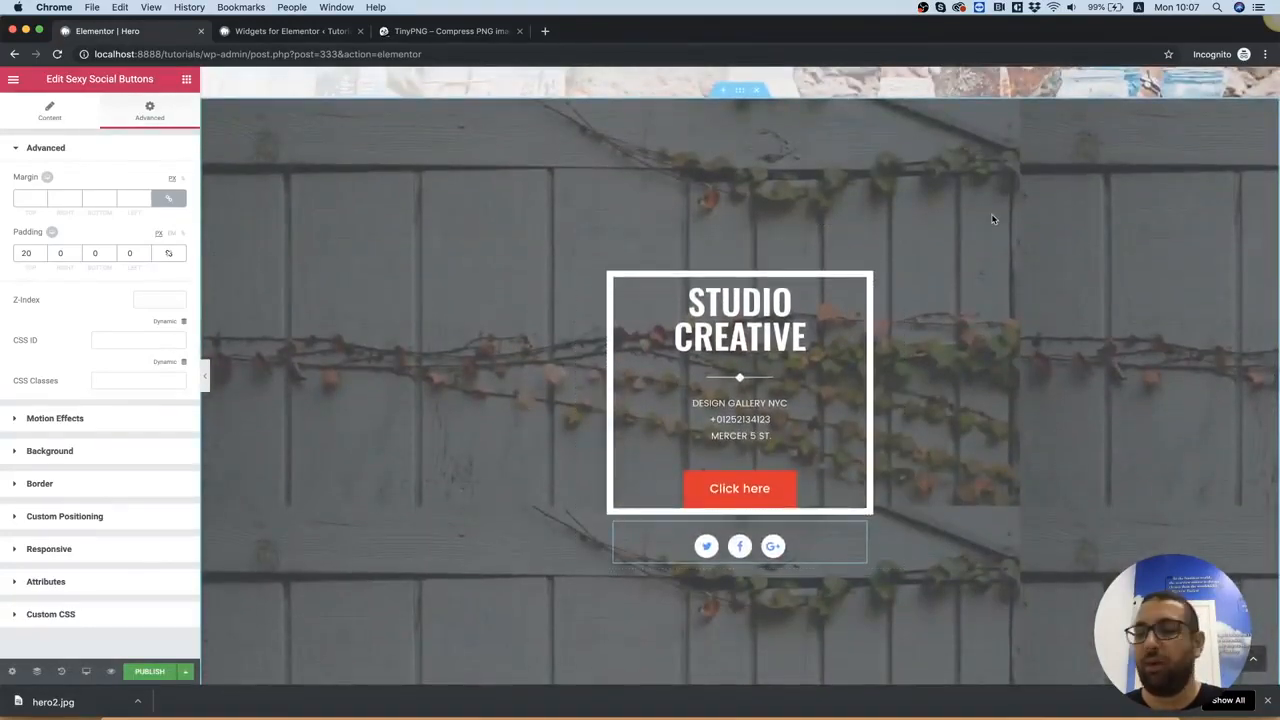
pyautogui.scroll(10, 993, 219)
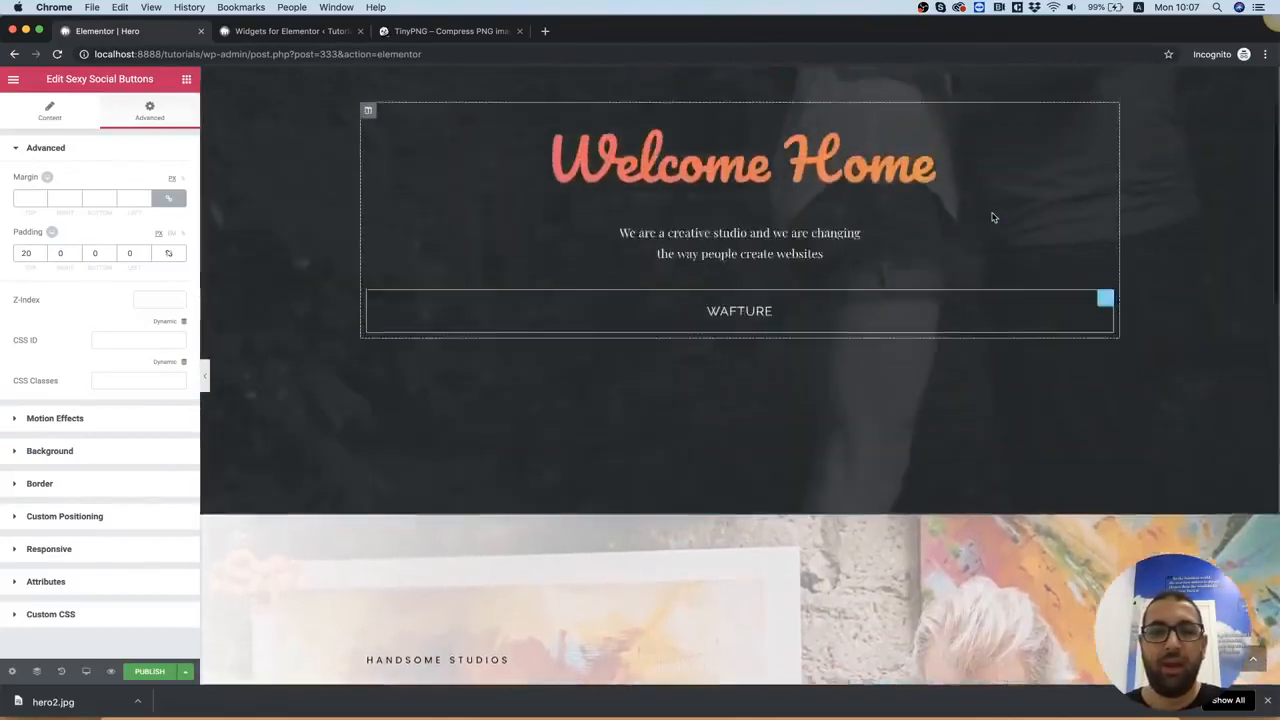
pyautogui.scroll(2, 994, 217)
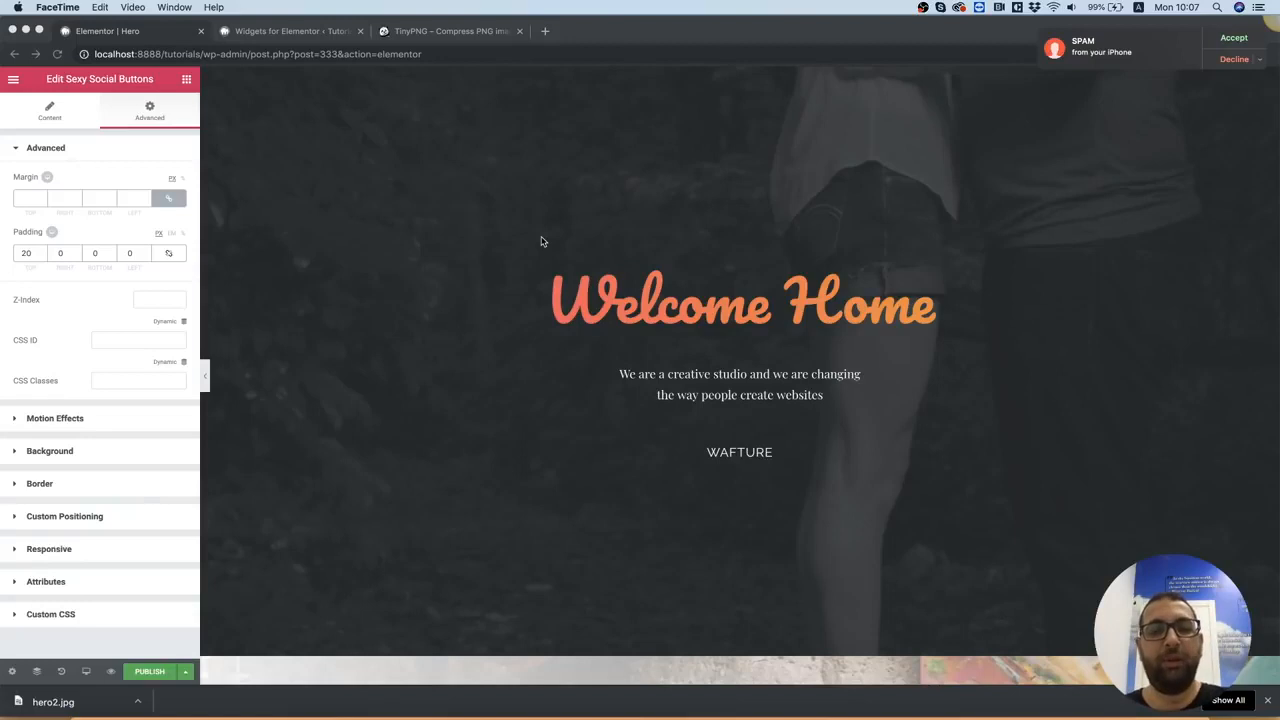
pyautogui.click(970, 312)
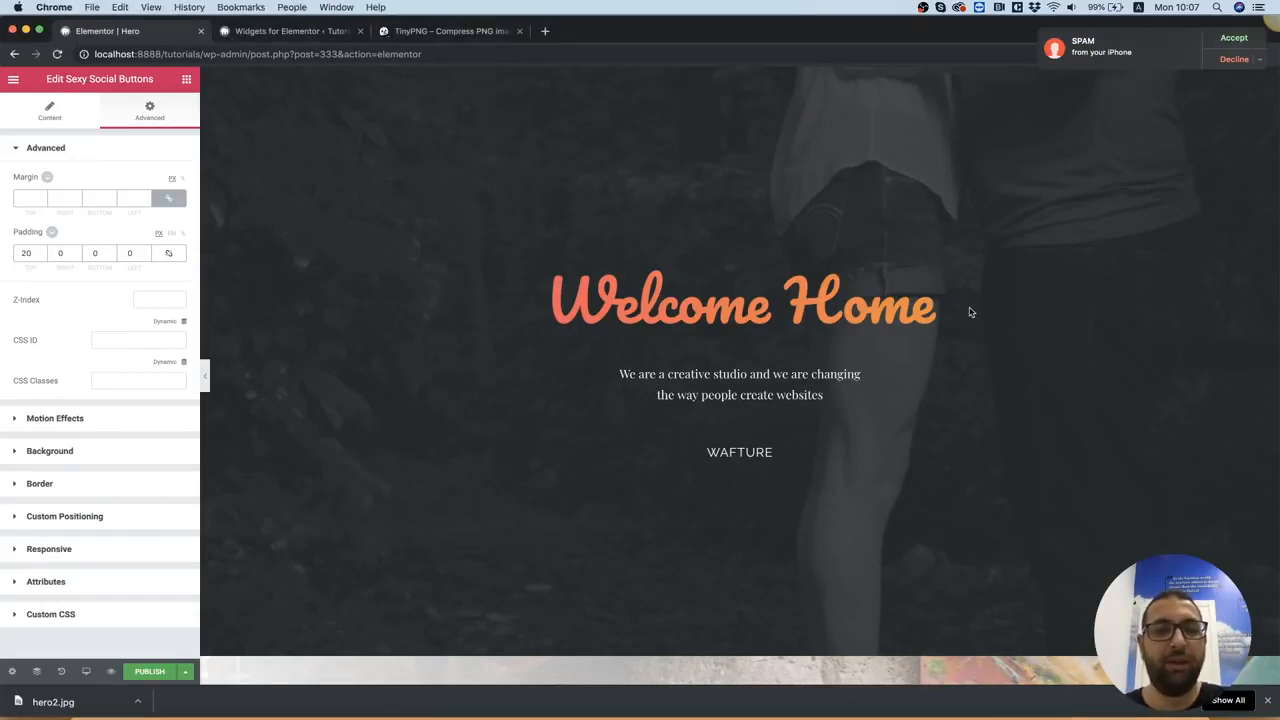